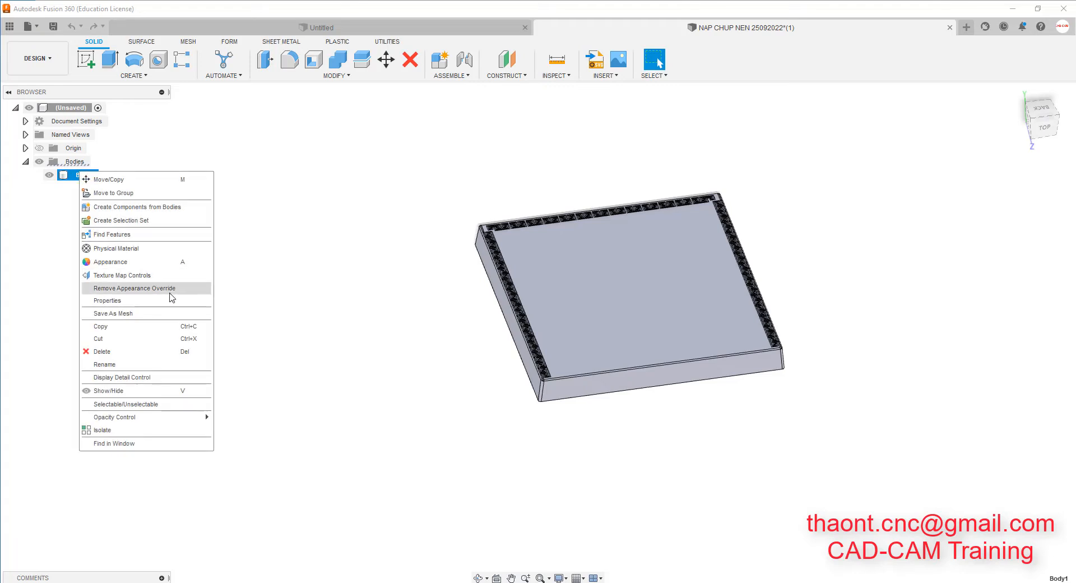
Remove the appearance override from the plate's body.
left_click(137, 289)
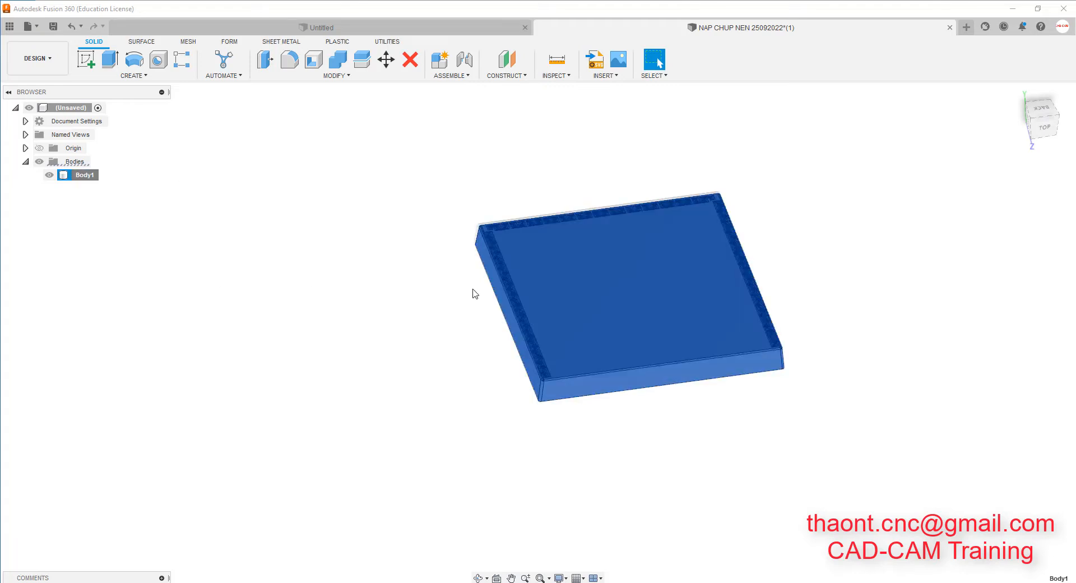
left_click(848, 272)
Examine the engraved key-pattern border, corners and side faces of the plate from several angles.
scroll(785, 327, "up", 6)
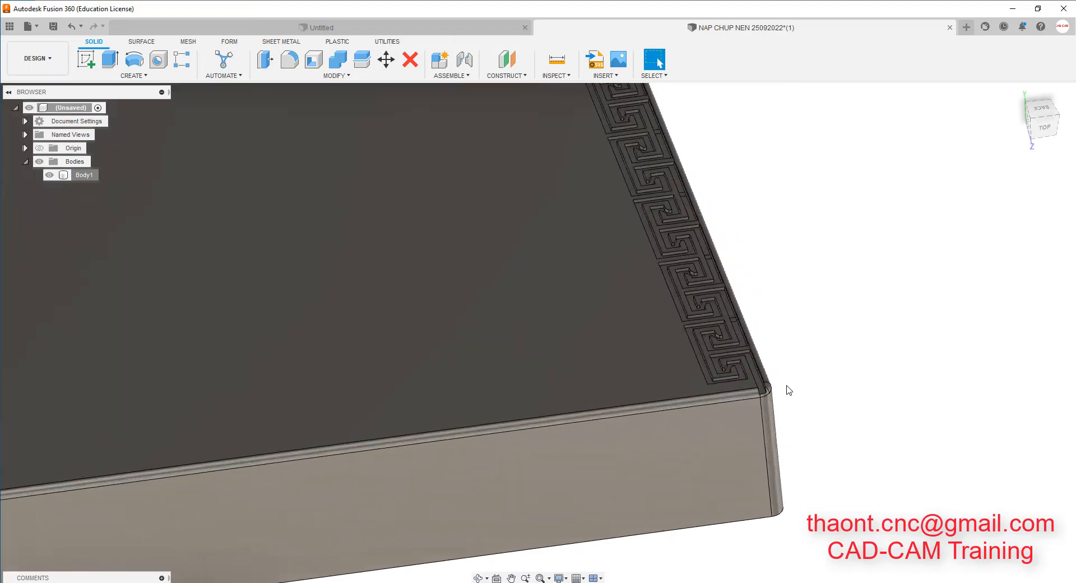
middle_click_drag(786, 387, 826, 449, "shift")
scroll(827, 448, "down", 6)
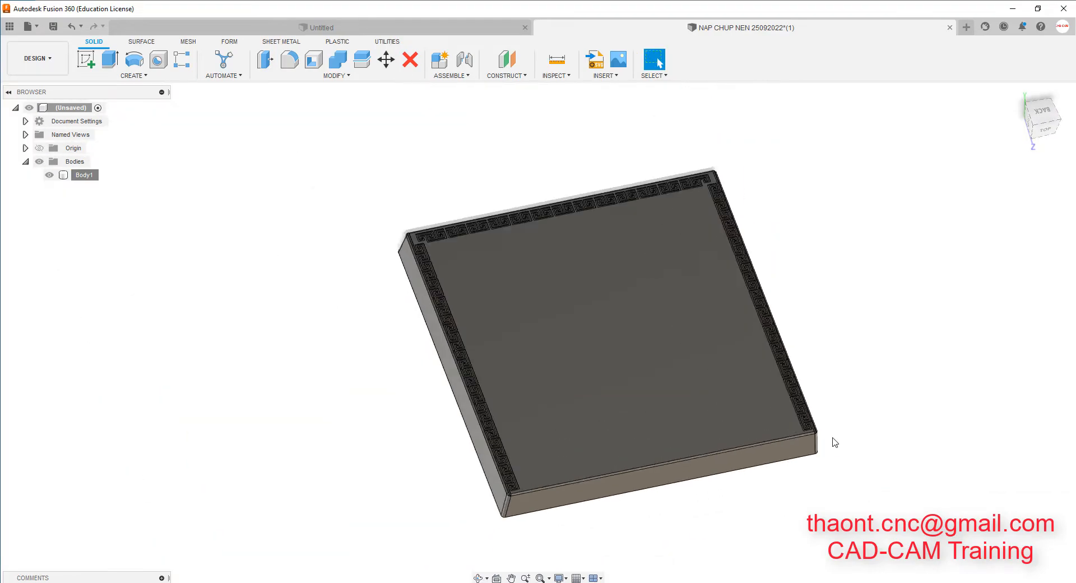
scroll(614, 224, "up", 2)
mouse_move(615, 223)
middle_mouse_down("shift")
mouse_move(516, 216)
mouse_move(525, 197)
mouse_move(558, 210)
mouse_move(615, 192)
mouse_move(636, 205)
middle_mouse_up("shift")
scroll(623, 402, "up", 4)
scroll(457, 406, "down", 8)
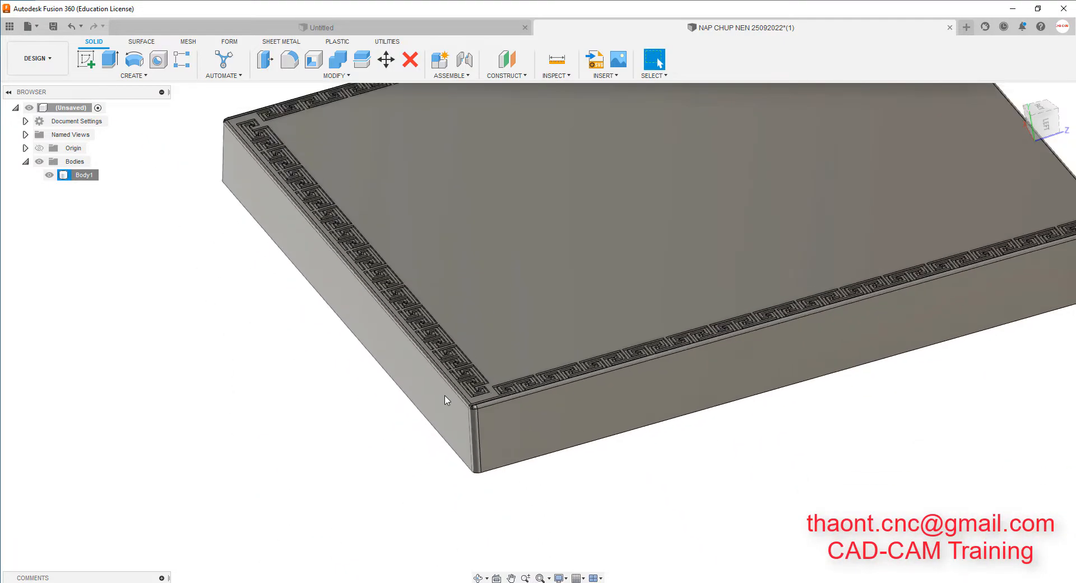
middle_click_drag(698, 374, 819, 237, "shift")
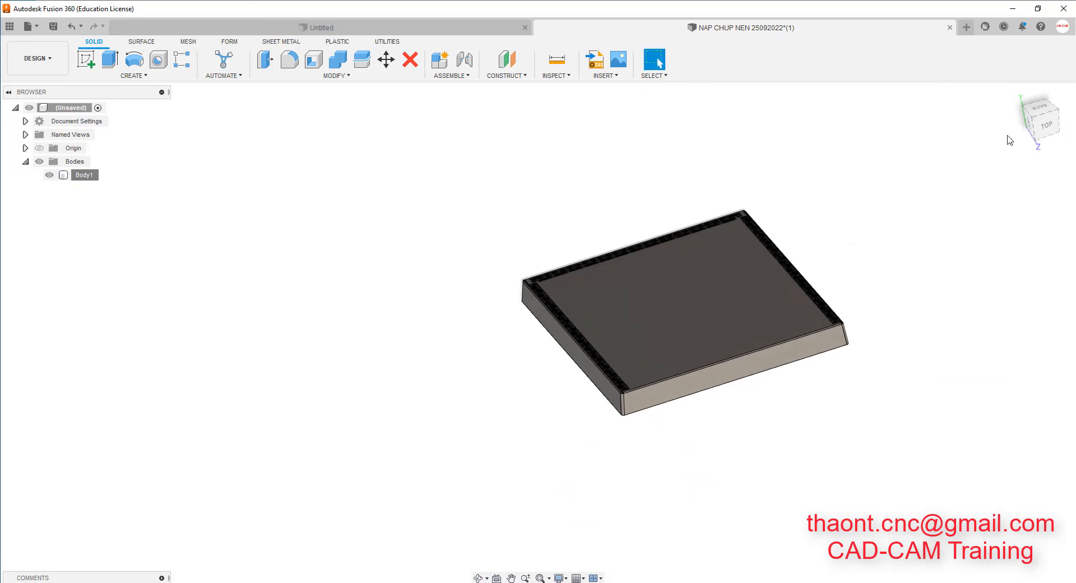
Show the origin planes and axes with the model in the home view.
left_click(1015, 94)
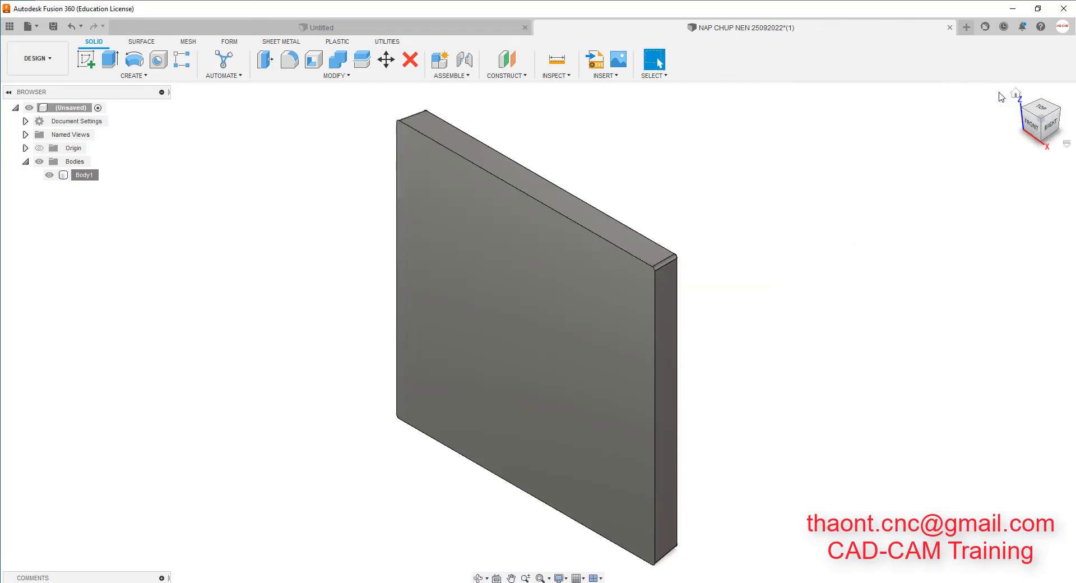
left_click(39, 148)
scroll(631, 268, "down", 2)
scroll(548, 310, "down", 4)
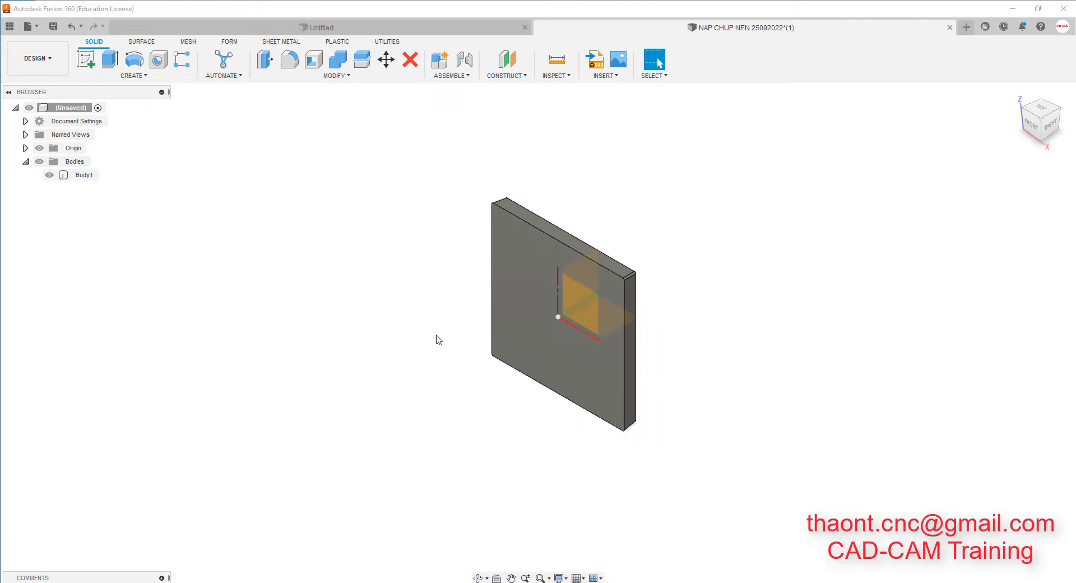
scroll(337, 355, "up", 1)
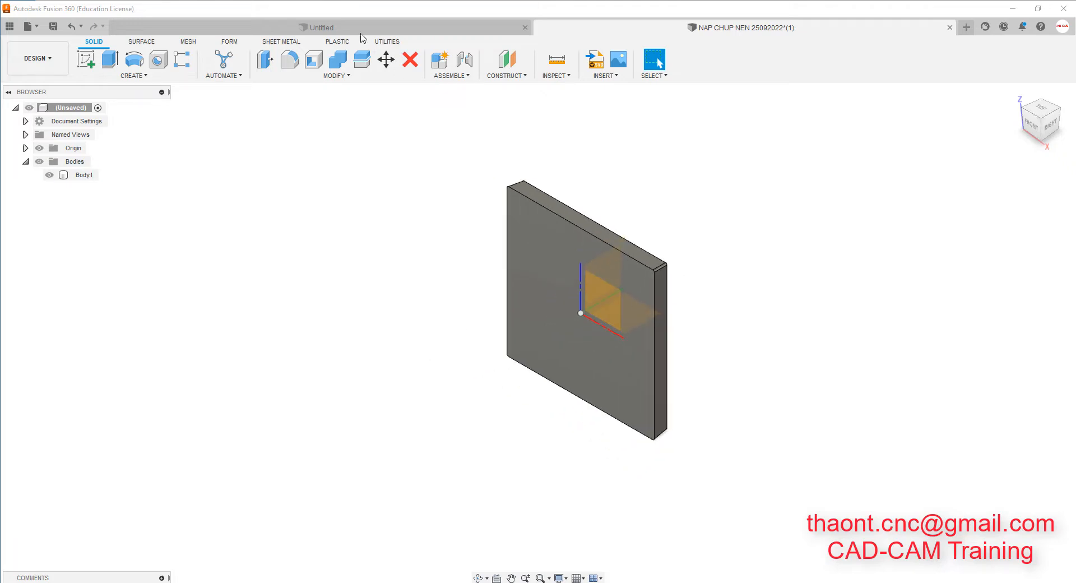
Rotate the body 90 degrees about the X axis so the patterned face points up.
left_click(387, 59)
left_click(637, 219)
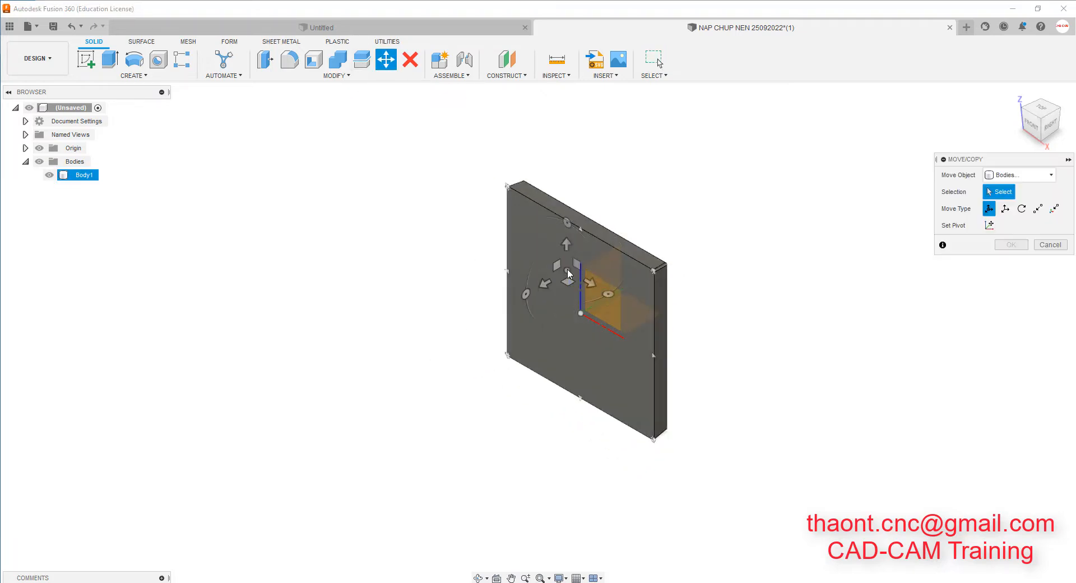
left_click(582, 315)
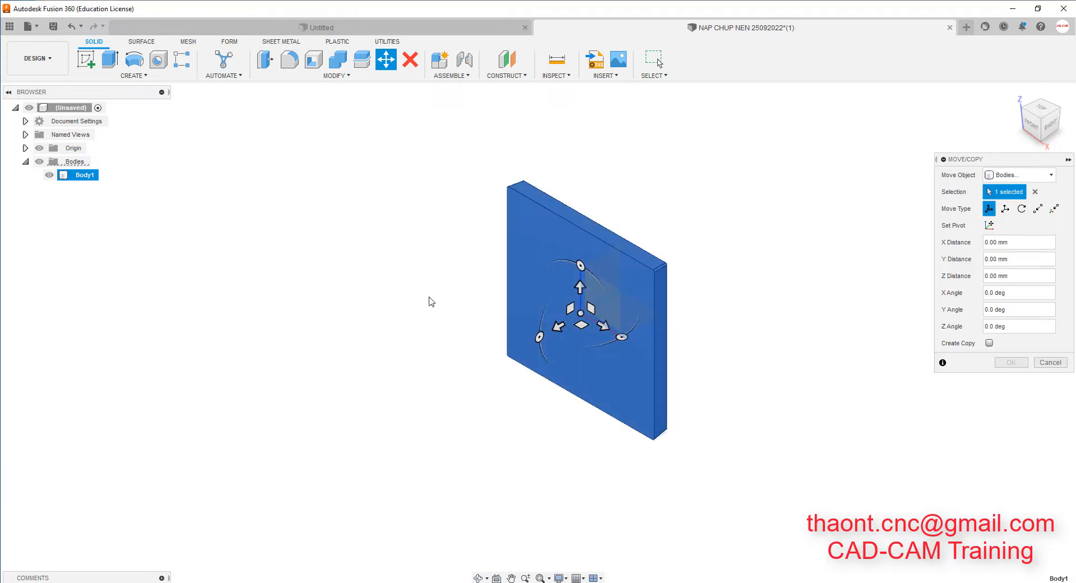
left_click_drag(539, 337, 543, 408)
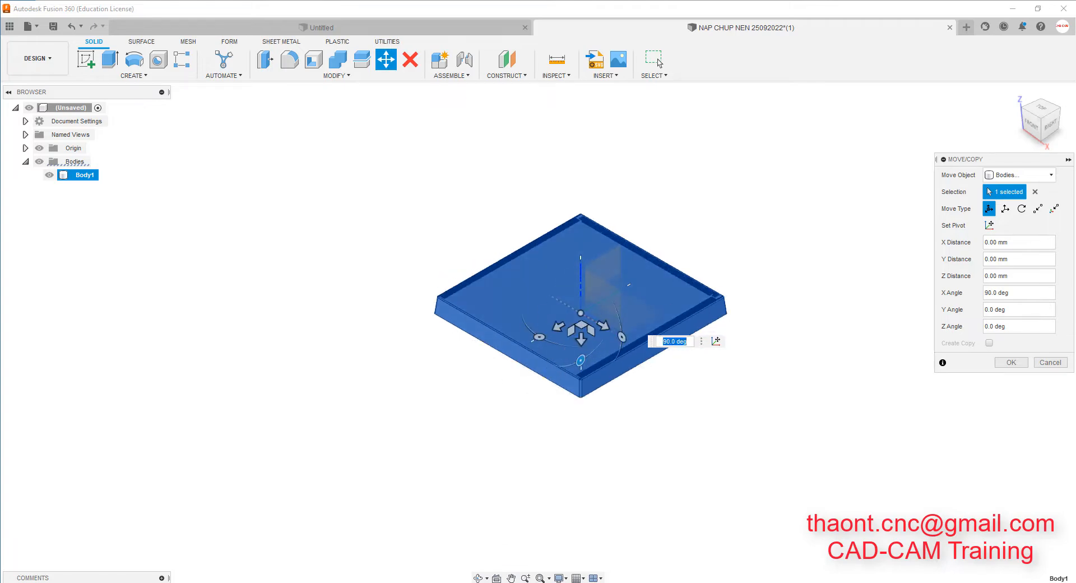
left_click(1010, 363)
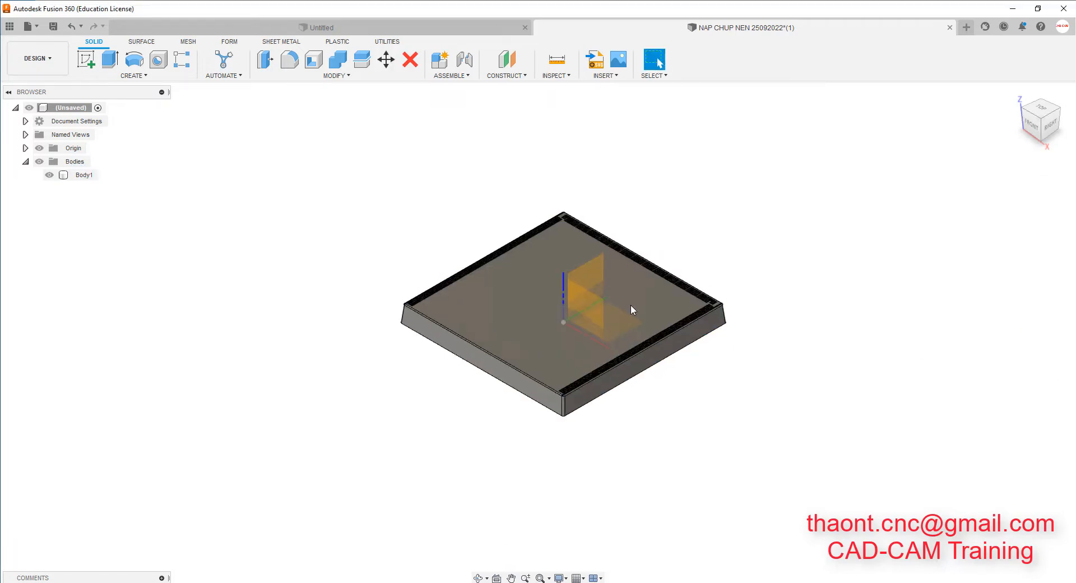
Inspect the reoriented plate's upper face, patterned border and corners.
middle_click_drag(630, 304, 496, 377, "shift")
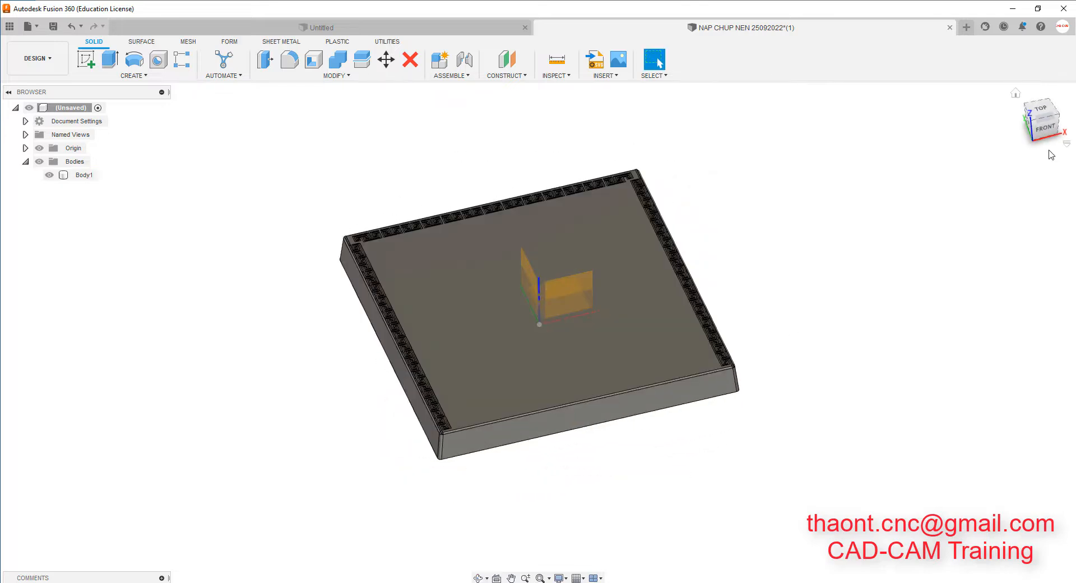
left_click(1016, 94)
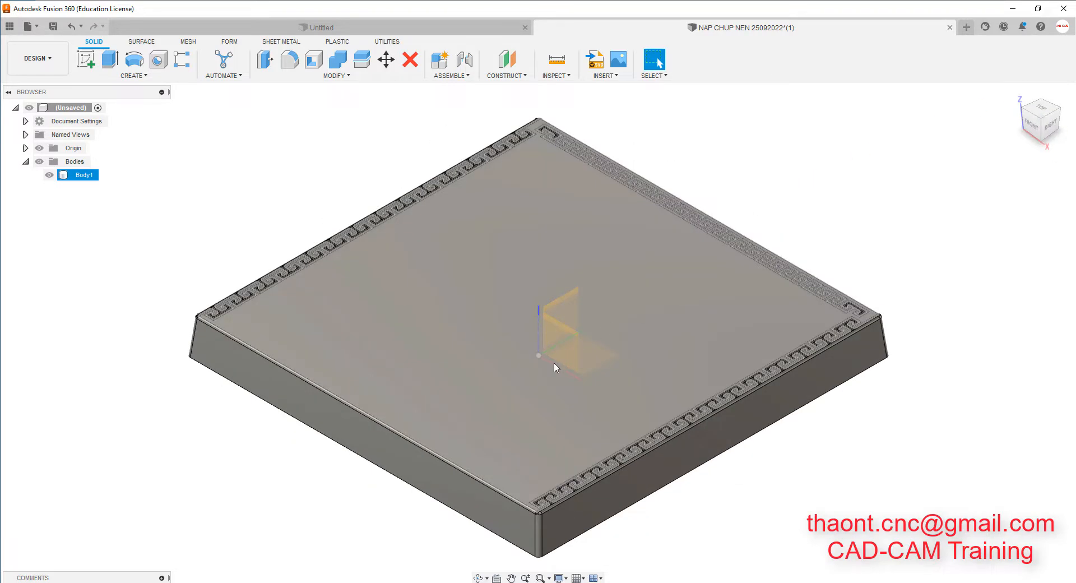
middle_click_drag(538, 325, 854, 305, "shift")
scroll(834, 255, "up", 5)
middle_click_drag(763, 240, 715, 332, "shift")
scroll(716, 335, "down", 8)
Measure the distance between the two opposite side edges of the plate's underside.
middle_click_drag(733, 372, 591, 132, "shift")
key("i")
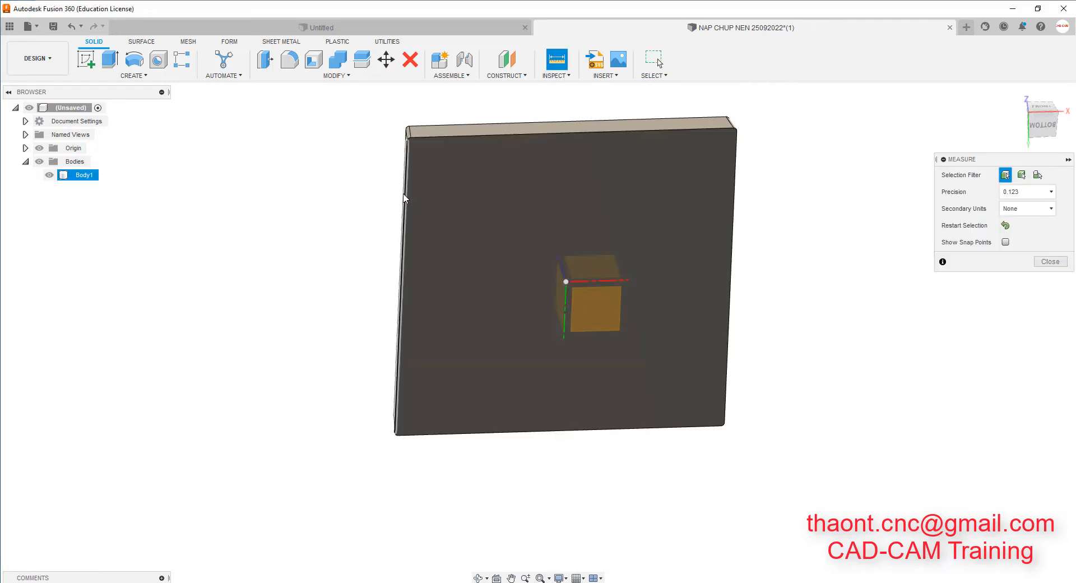
left_click(404, 195)
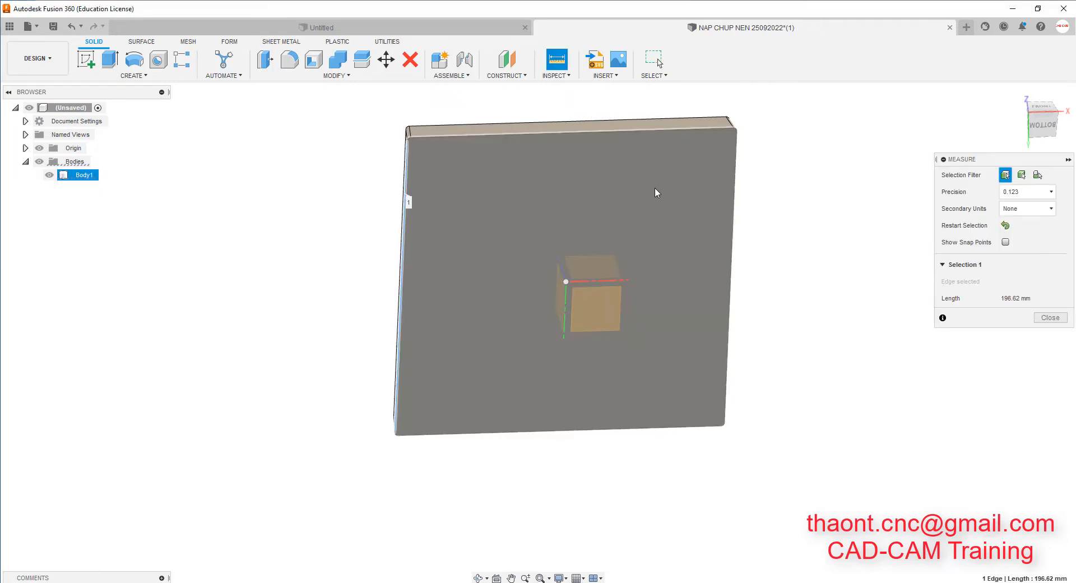
left_click(737, 172)
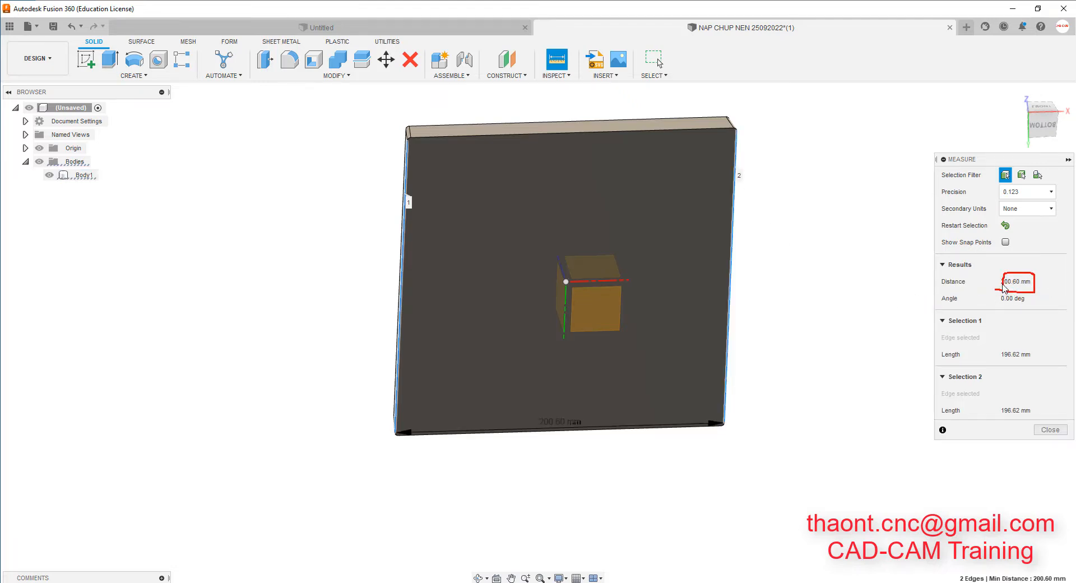
left_click_drag(1003, 284, 897, 289)
left_click_drag(731, 279, 744, 280)
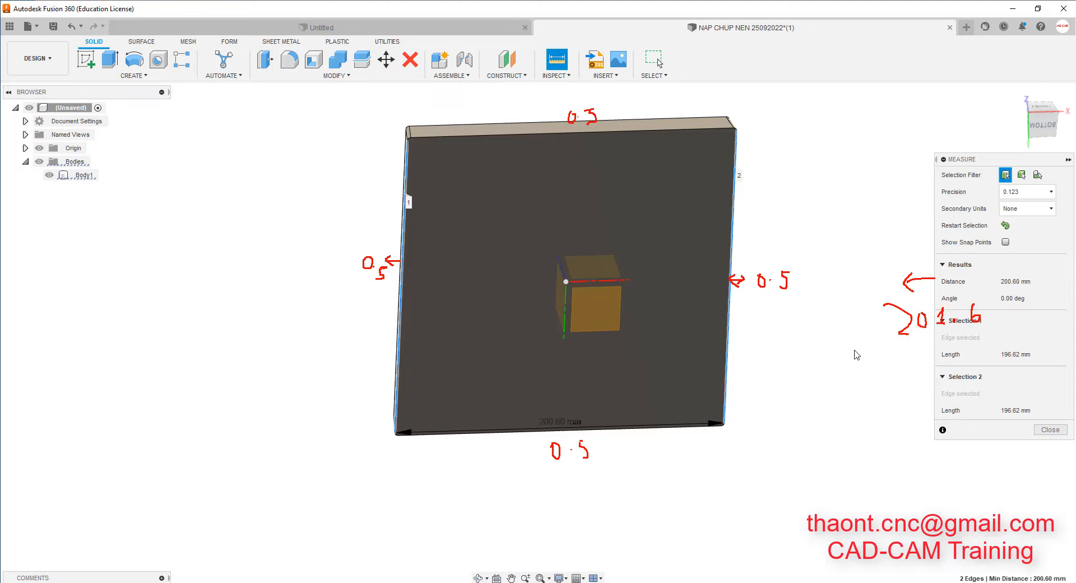
key("Escape")
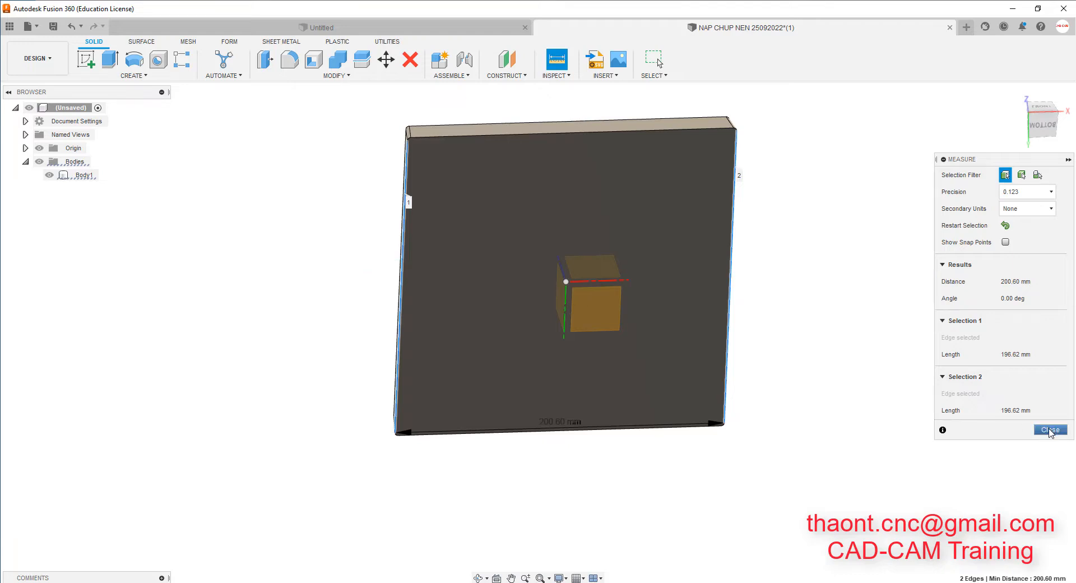
left_click(1051, 431)
Examine the taper of the plate's side walls in the front view.
scroll(798, 242, "down", 2)
middle_click_drag(797, 242, 756, 264, "shift")
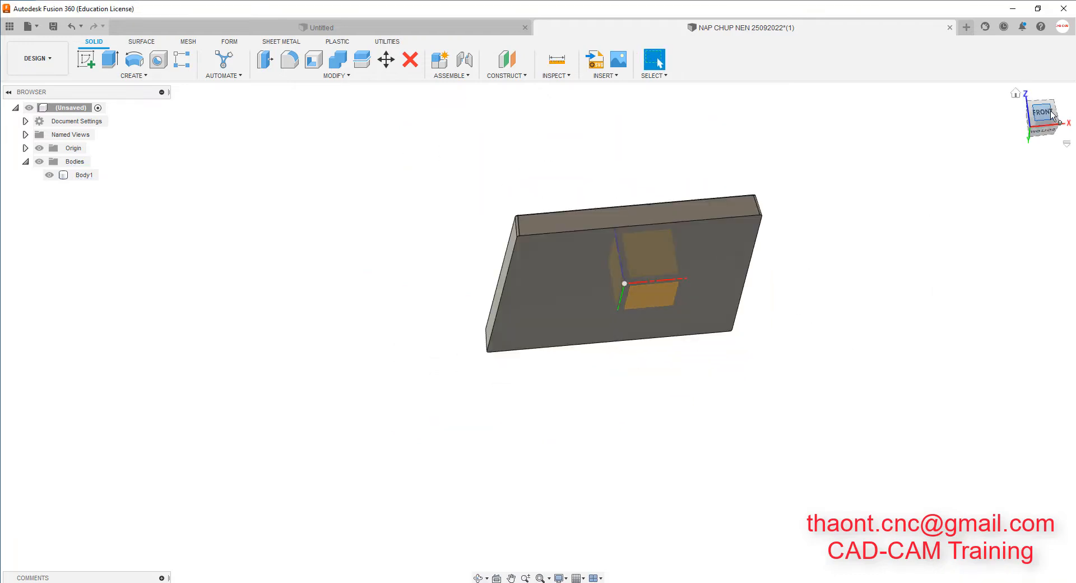
left_click(1051, 115)
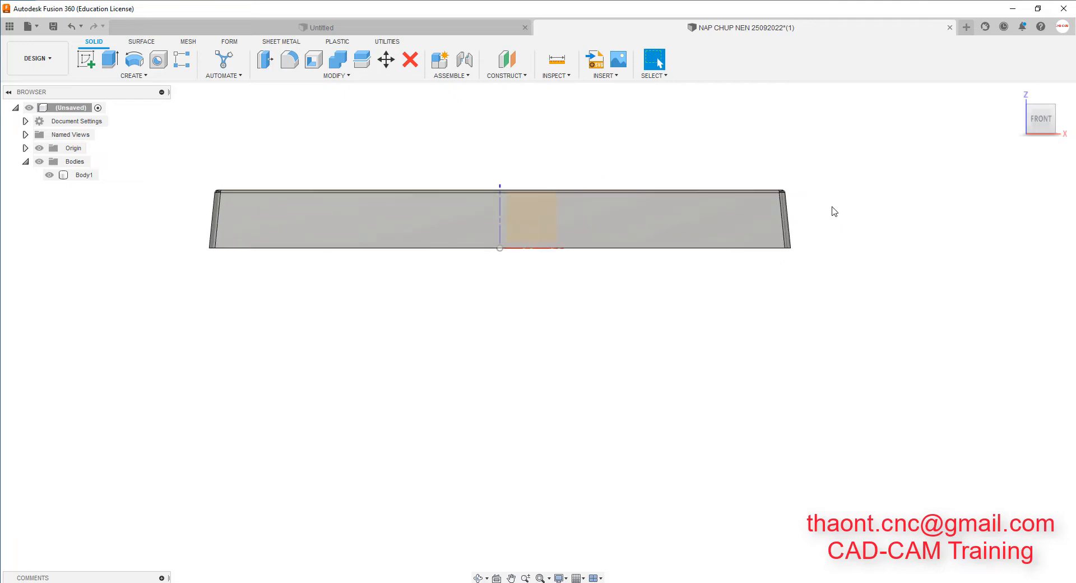
scroll(834, 211, "up", 4)
left_click_drag(733, 169, 741, 286)
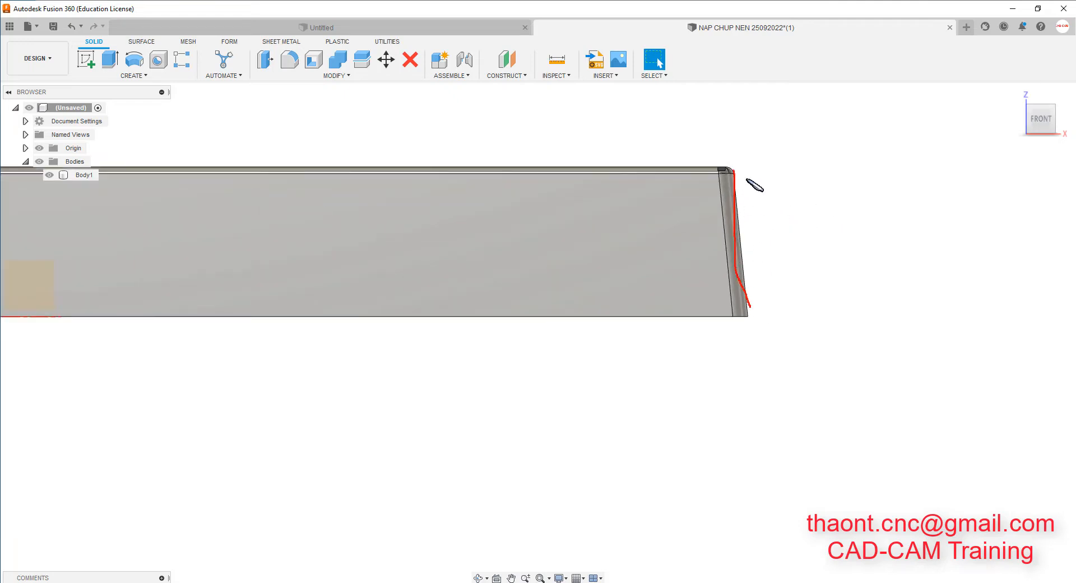
scroll(790, 297, "down", 5)
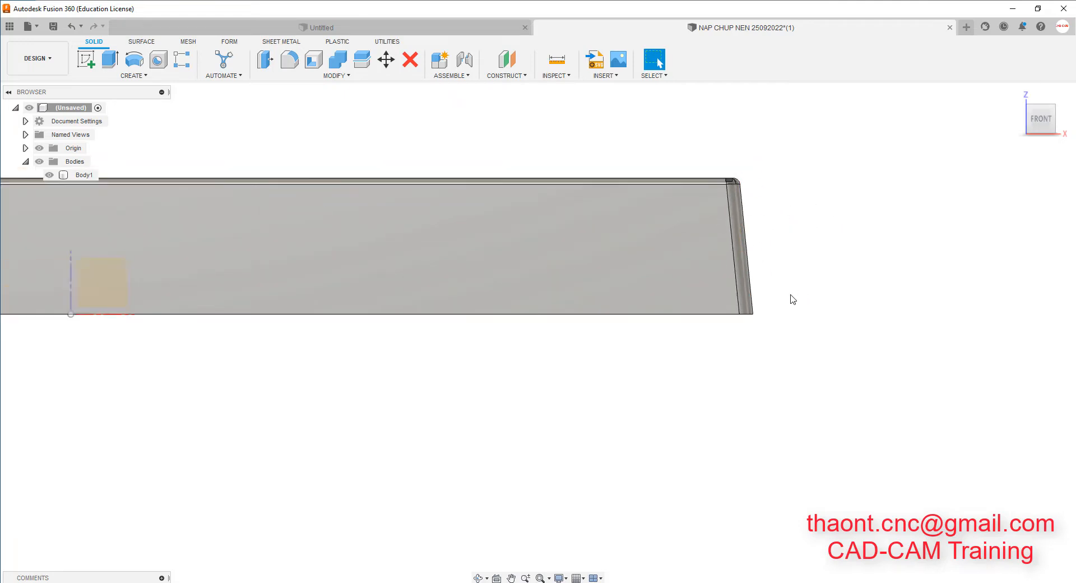
left_click(648, 293)
mouse_move(571, 297)
middle_mouse_down("shift")
mouse_move(533, 295)
mouse_move(655, 293)
middle_mouse_up("shift")
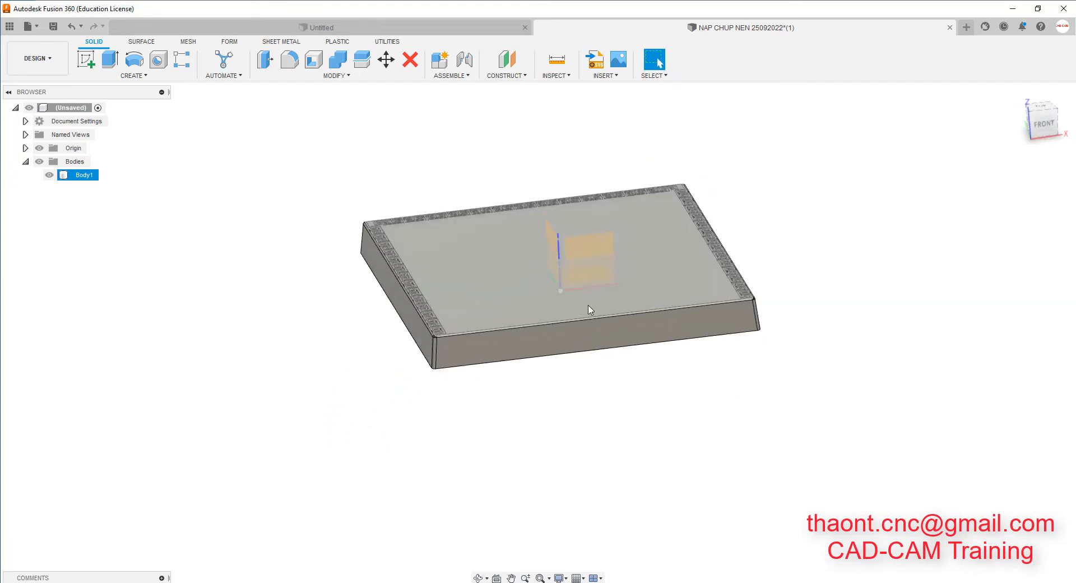
left_click(468, 157)
left_click(386, 59)
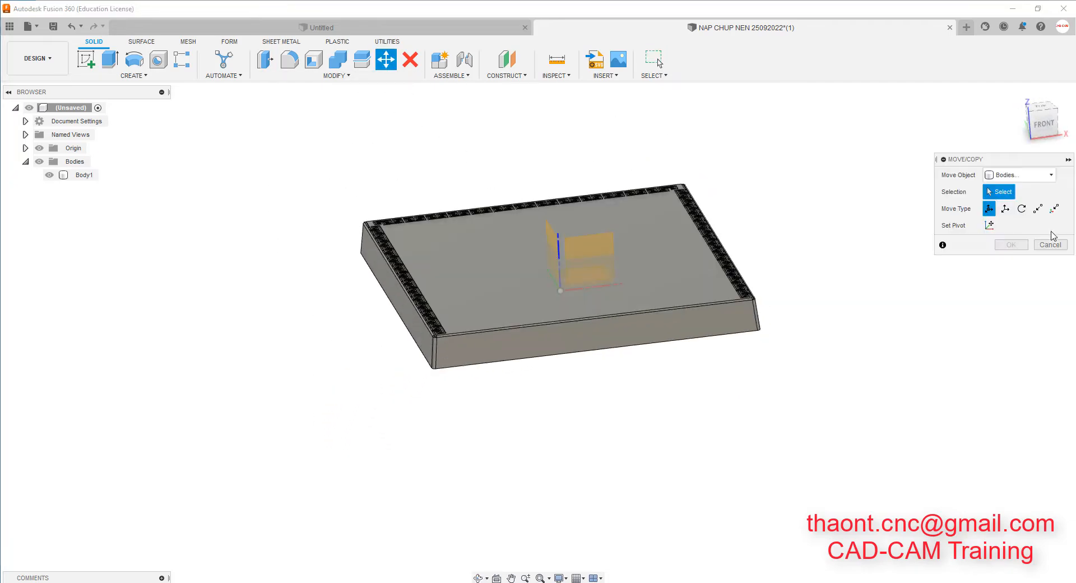
left_click(1050, 244)
Measure the distance between the plate's patterned upper face and its underside.
left_click(556, 59)
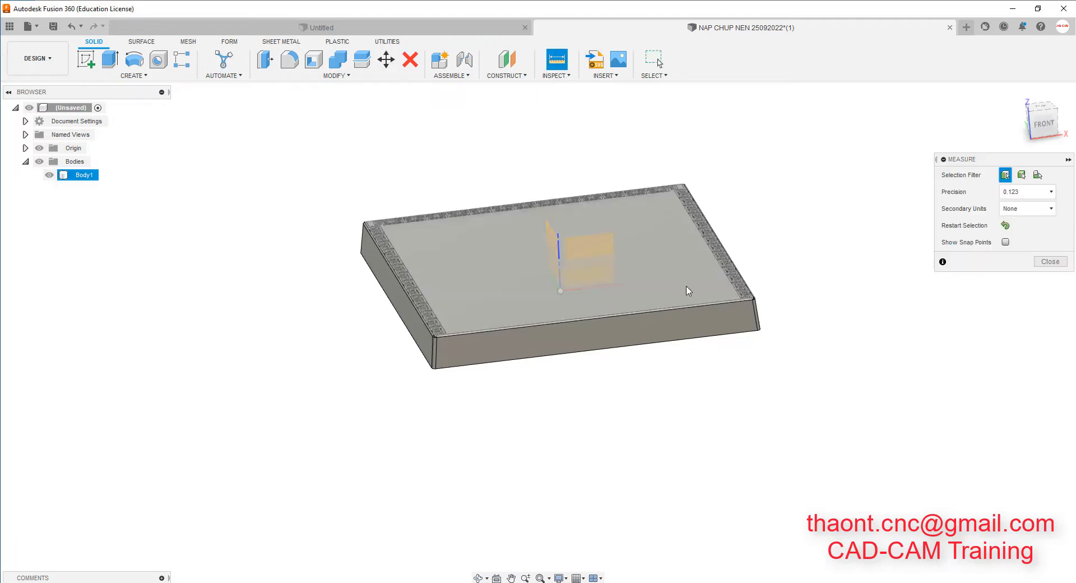
left_click(688, 290)
middle_click_drag(689, 290, 663, 230, "shift")
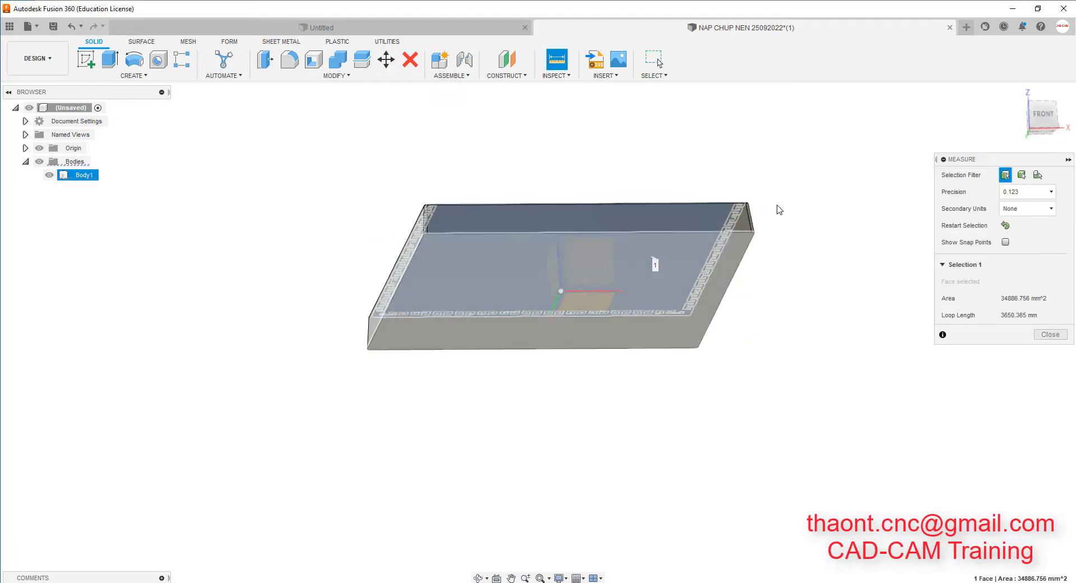
left_click(778, 210)
mouse_move(785, 214)
middle_mouse_down("shift")
mouse_move(769, 234)
mouse_move(773, 225)
middle_mouse_up("shift")
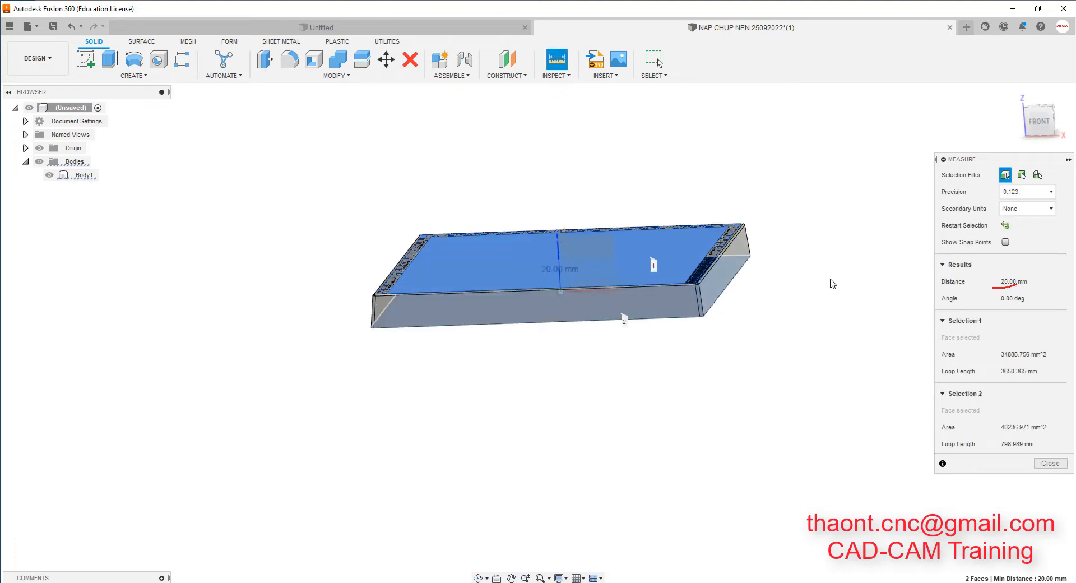
left_click(1051, 463)
Move the body 20 mm downward along Z so its top face lies at the origin, and check the alignment from the front.
middle_click_drag(555, 252, 590, 203, "shift")
left_click(386, 59)
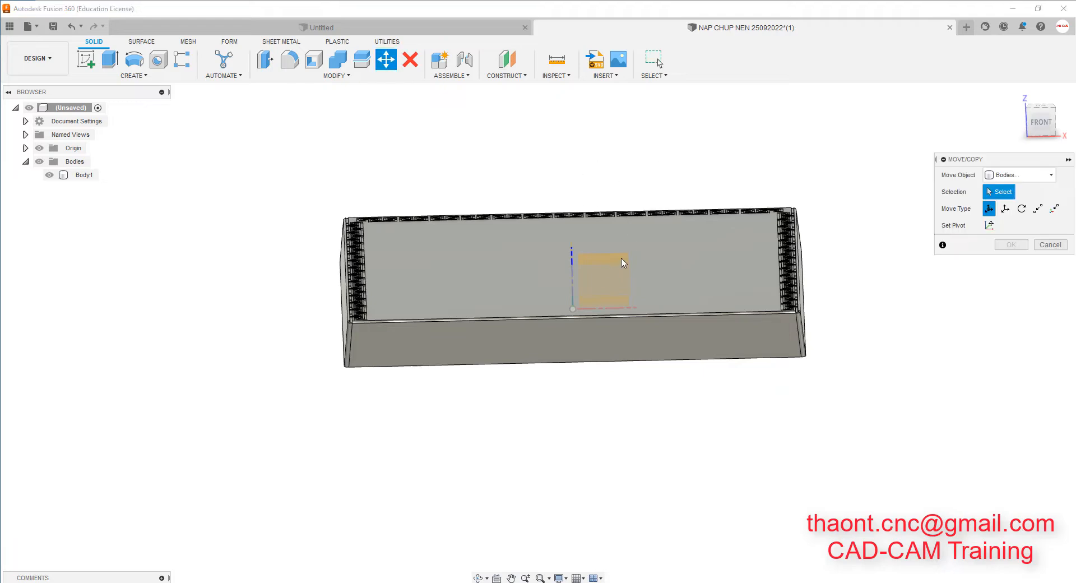
left_click(575, 312)
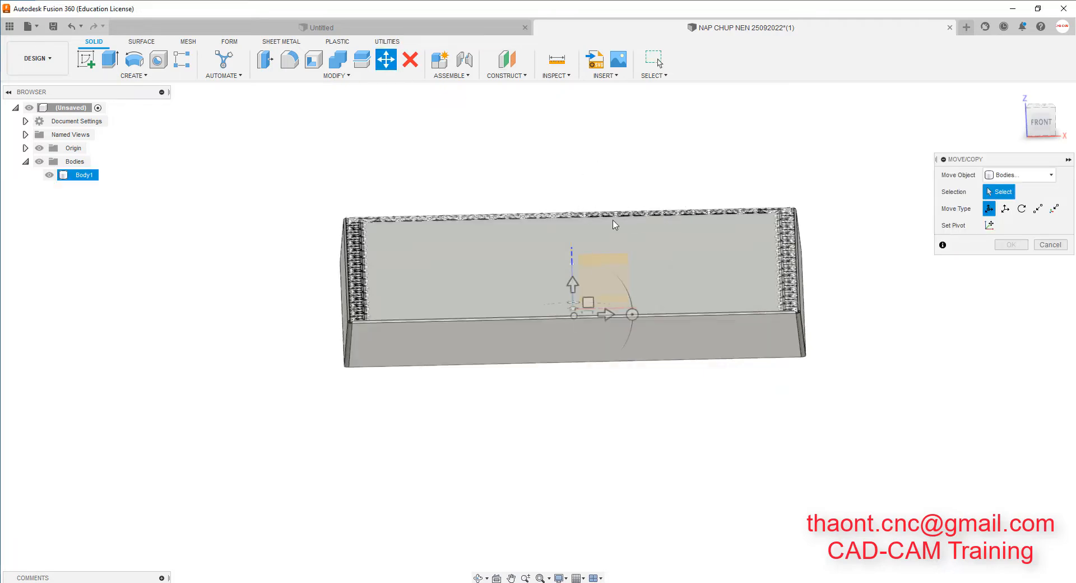
middle_click_drag(577, 258, 584, 313, "shift")
left_click(584, 314)
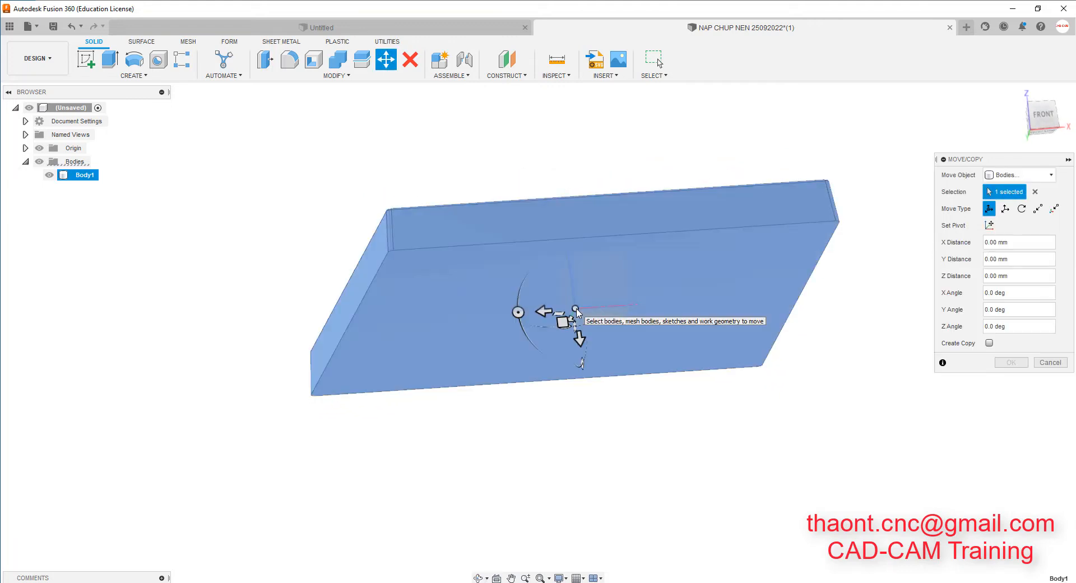
left_click_drag(580, 338, 589, 367)
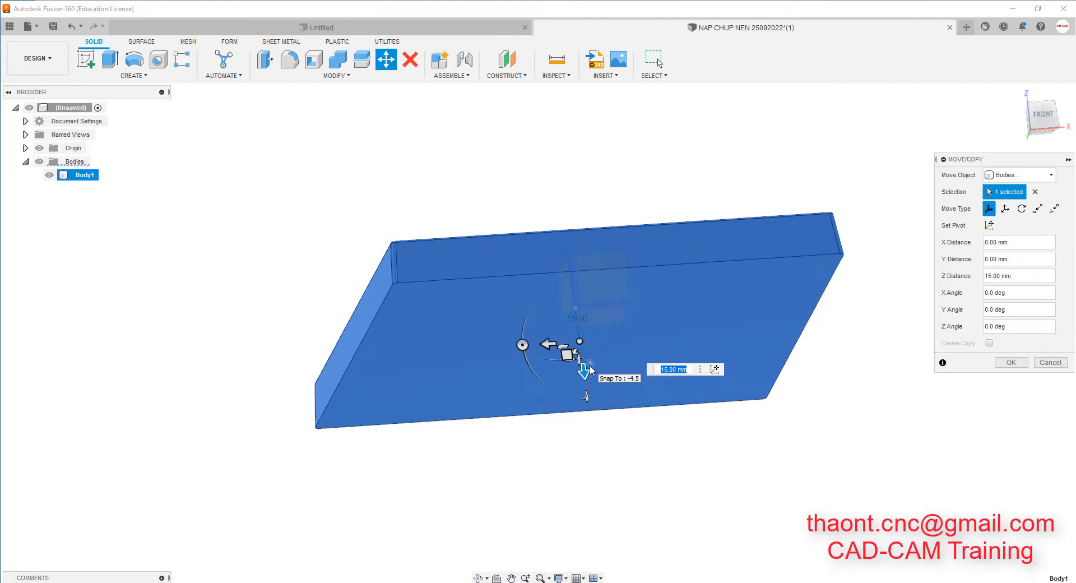
type("20")
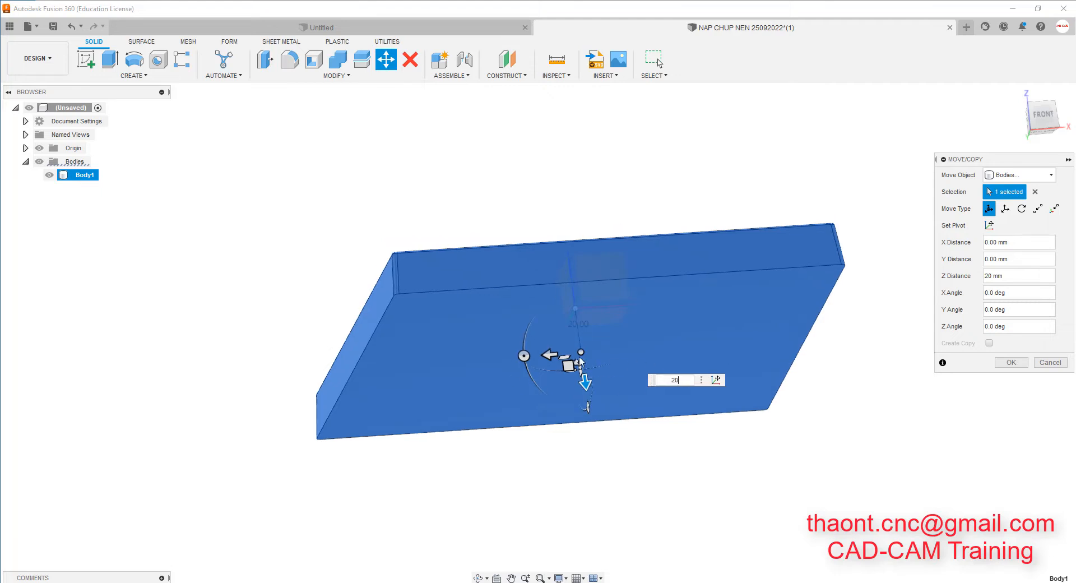
left_click(1011, 362)
middle_click_drag(578, 238, 598, 219, "shift")
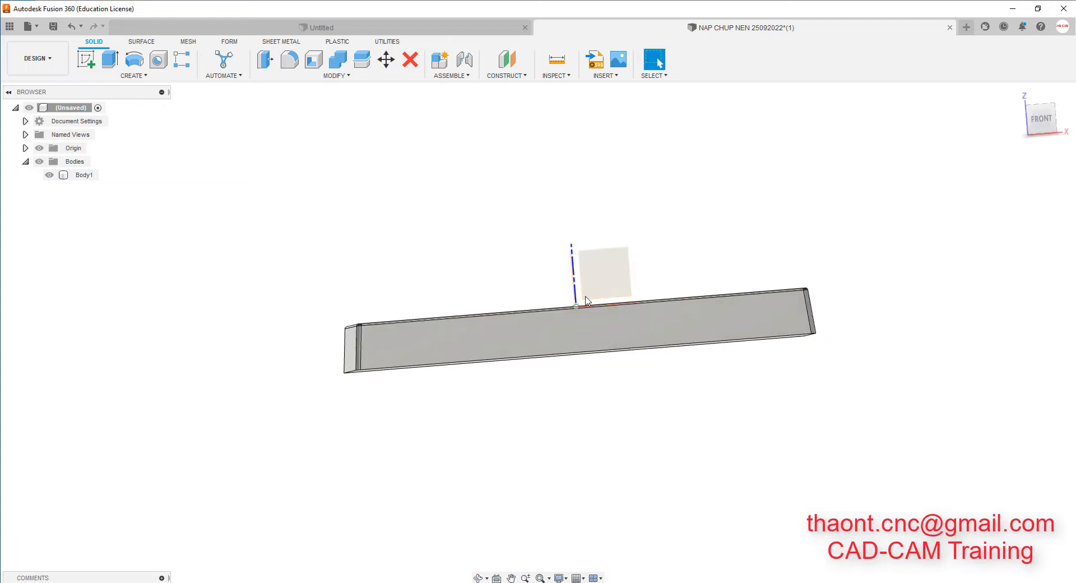
left_click(1046, 122)
scroll(577, 306, "up", 3)
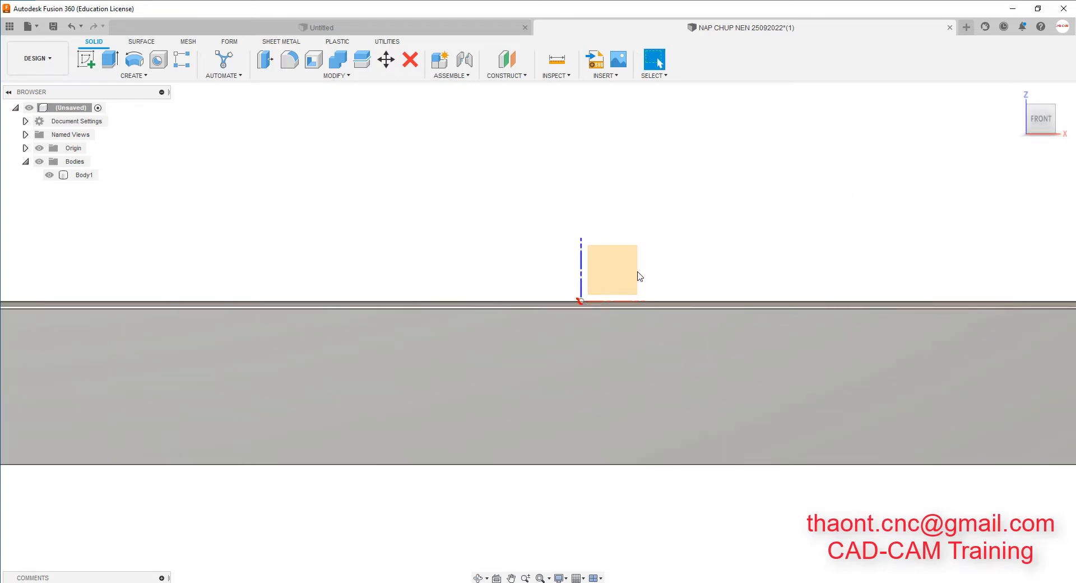
Inspect the repositioned plate from a tilted home view and hide the origin planes and axes.
scroll(639, 276, "down", 3)
left_click(1019, 94)
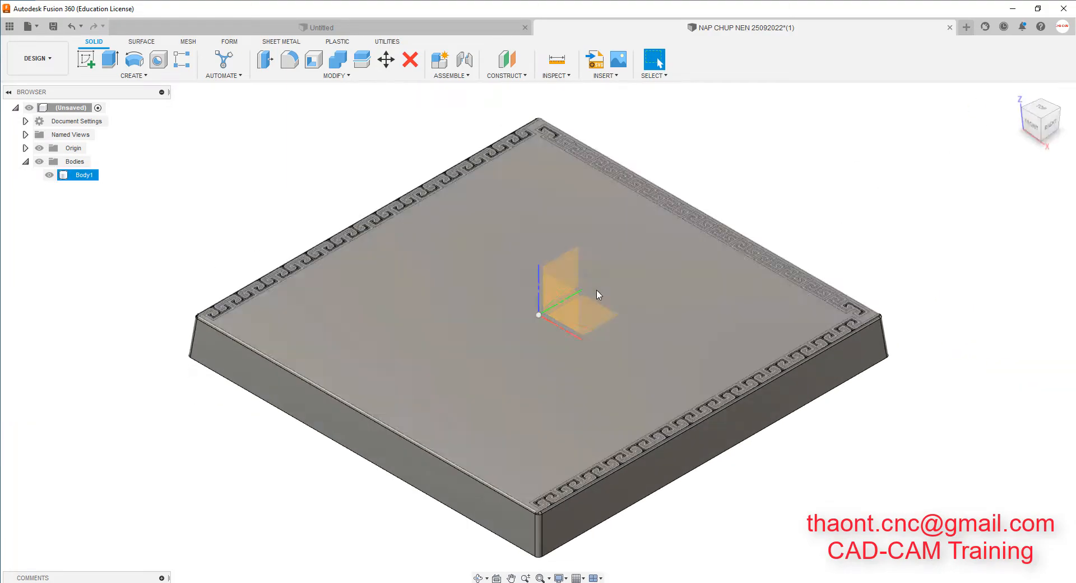
middle_click_drag(598, 295, 542, 289, "shift")
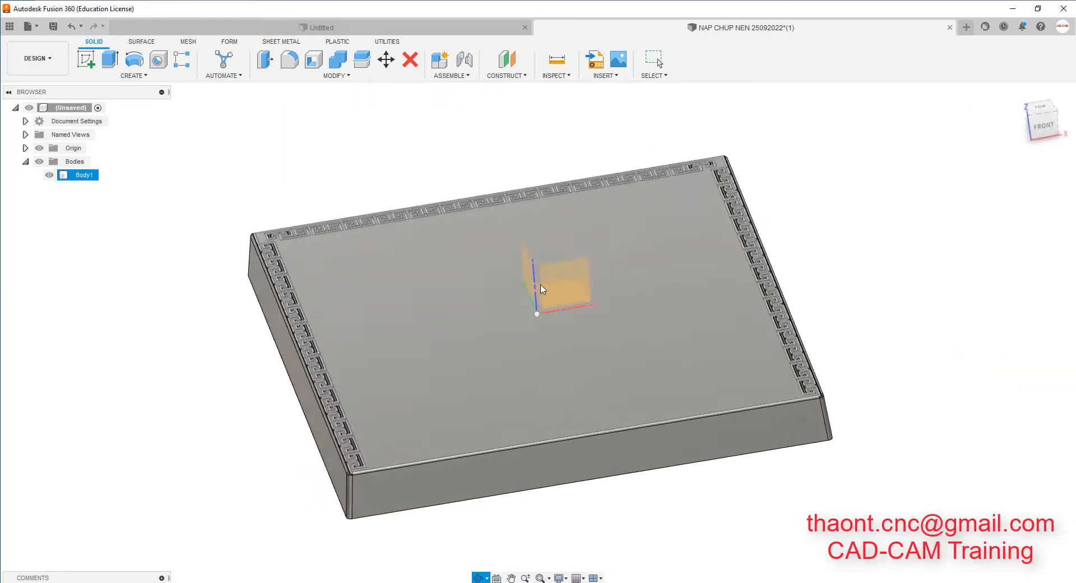
scroll(810, 372, "up", 5)
scroll(721, 335, "down", 5)
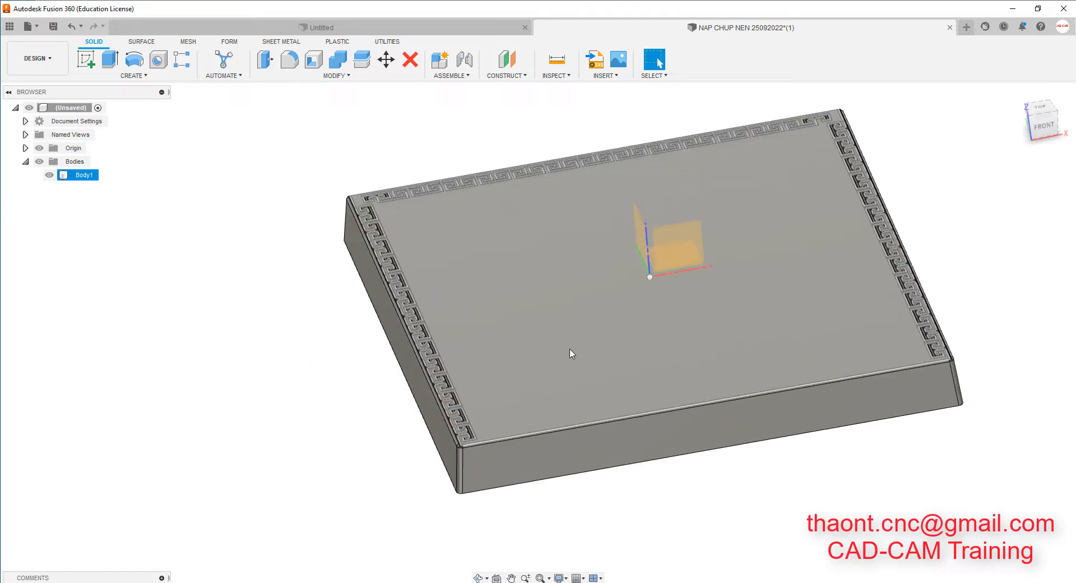
middle_click_drag(571, 353, 466, 309, "shift")
left_click(302, 211)
left_click(41, 149)
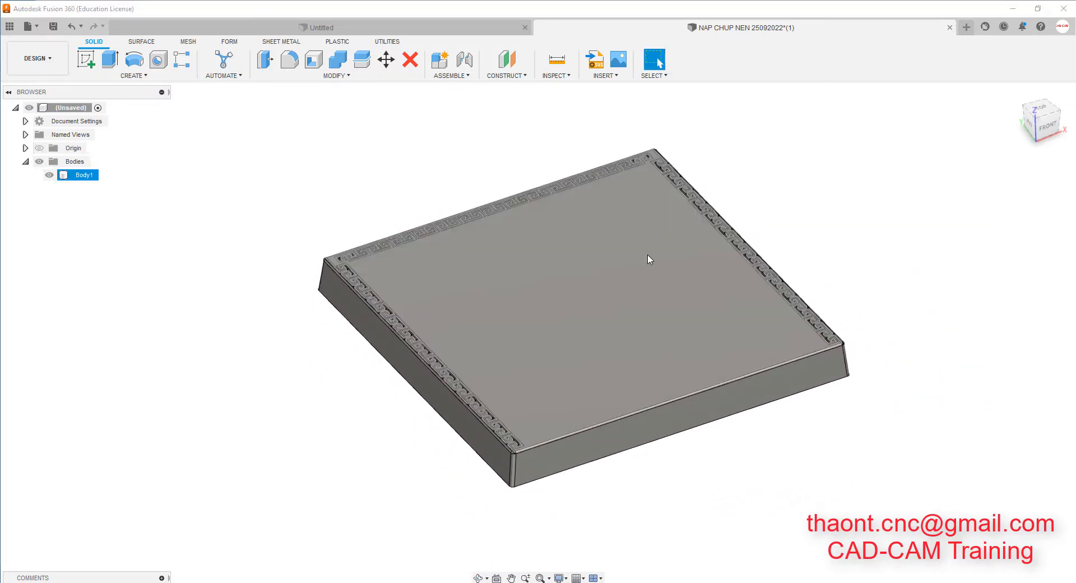
Try to offset the plate's right side wall (+X) outward by 0.5 mm.
scroll(674, 312, "up", 2)
scroll(483, 379, "down", 2)
middle_click_drag(483, 379, 565, 335, "shift")
key("Escape")
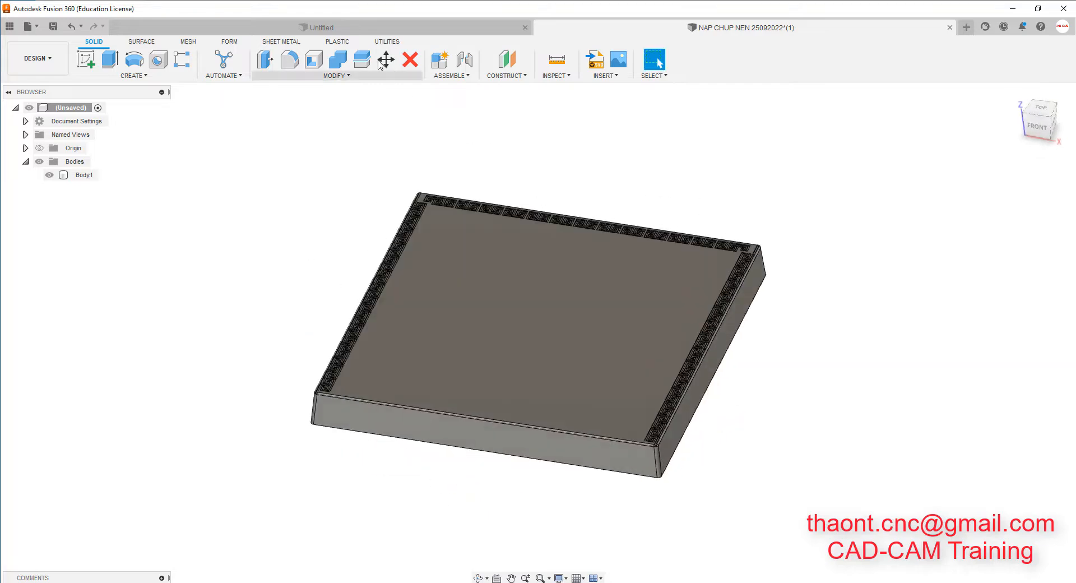
left_click(265, 59)
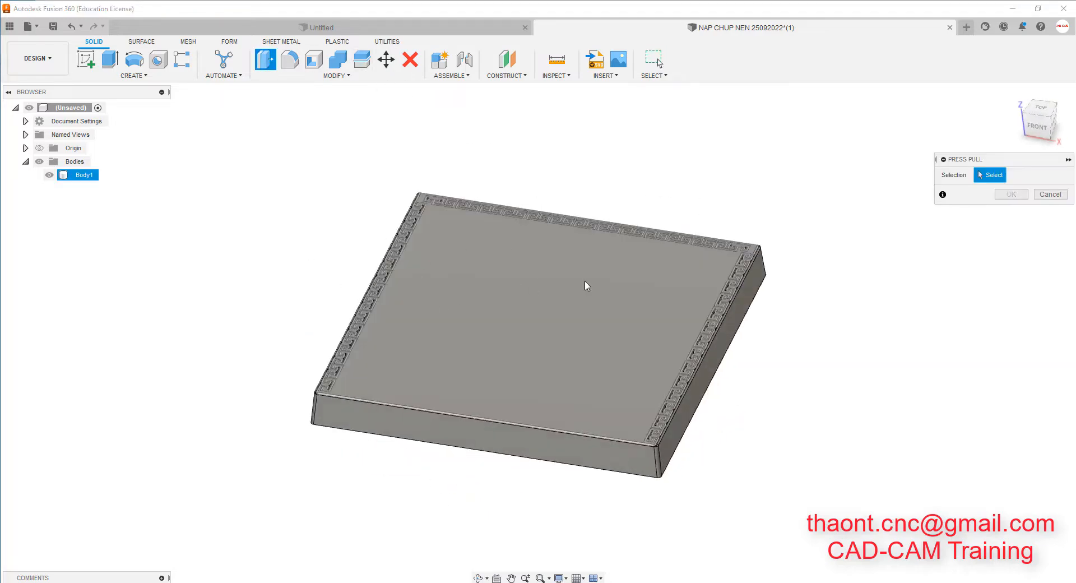
scroll(745, 336, "up", 2)
left_click(732, 295)
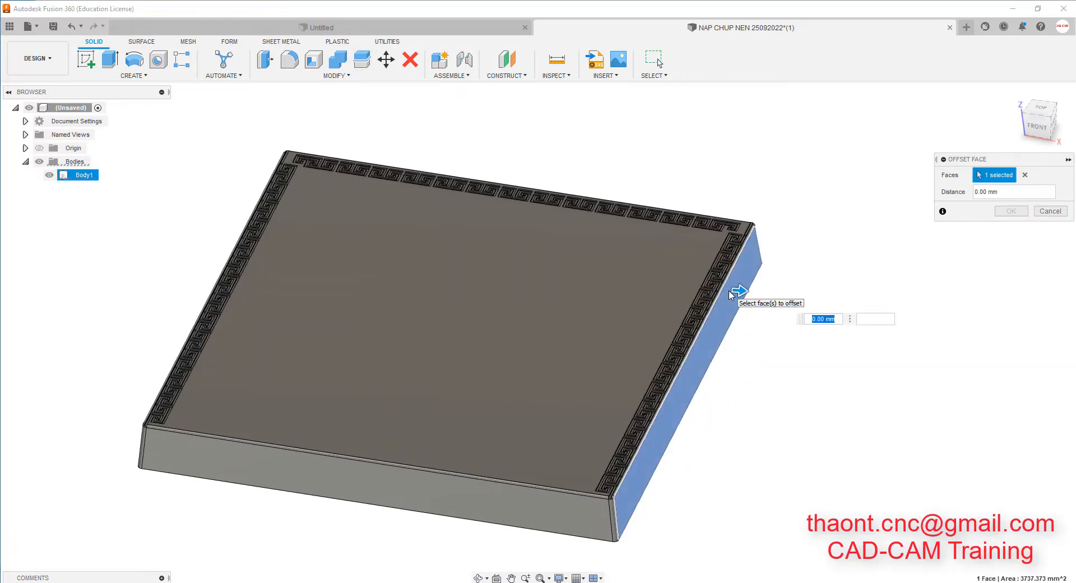
type("0.5")
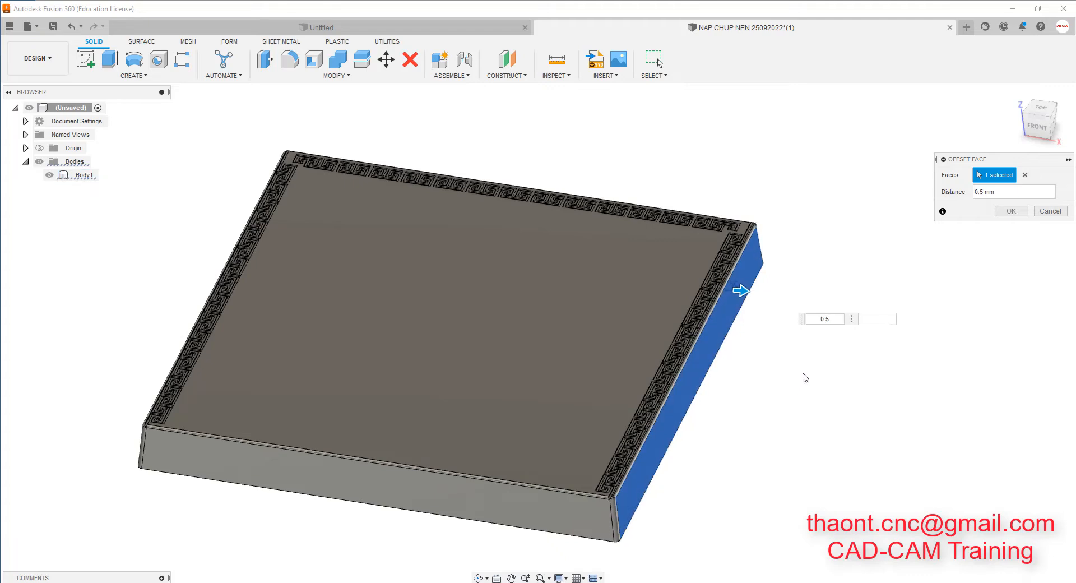
left_click(1051, 211)
Try to offset the plate's back side wall (+Y) outward by 0.5 mm.
middle_click_drag(1001, 226, 660, 268, "shift")
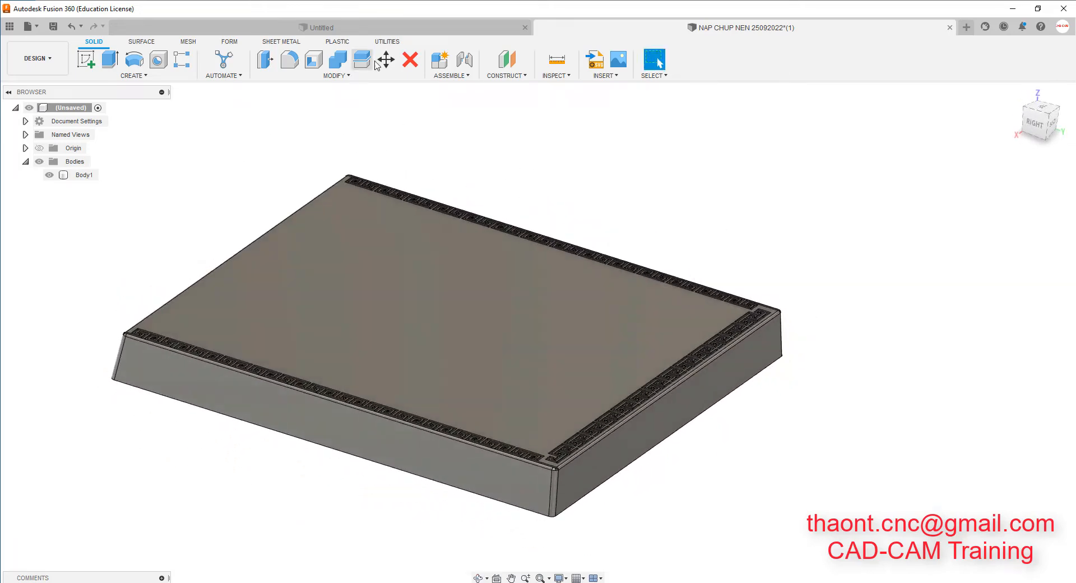
left_click(266, 65)
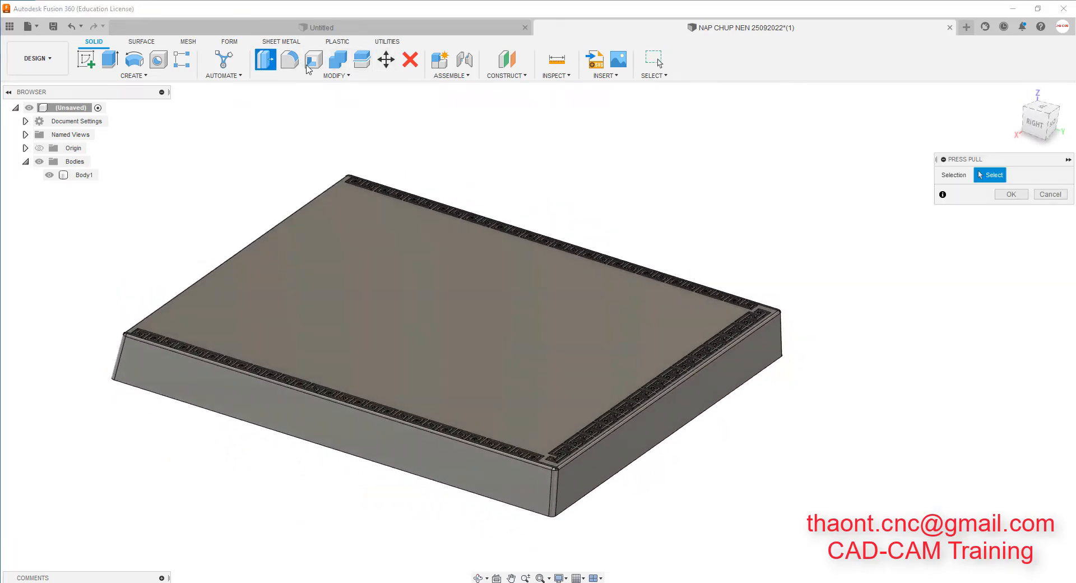
left_click(723, 378)
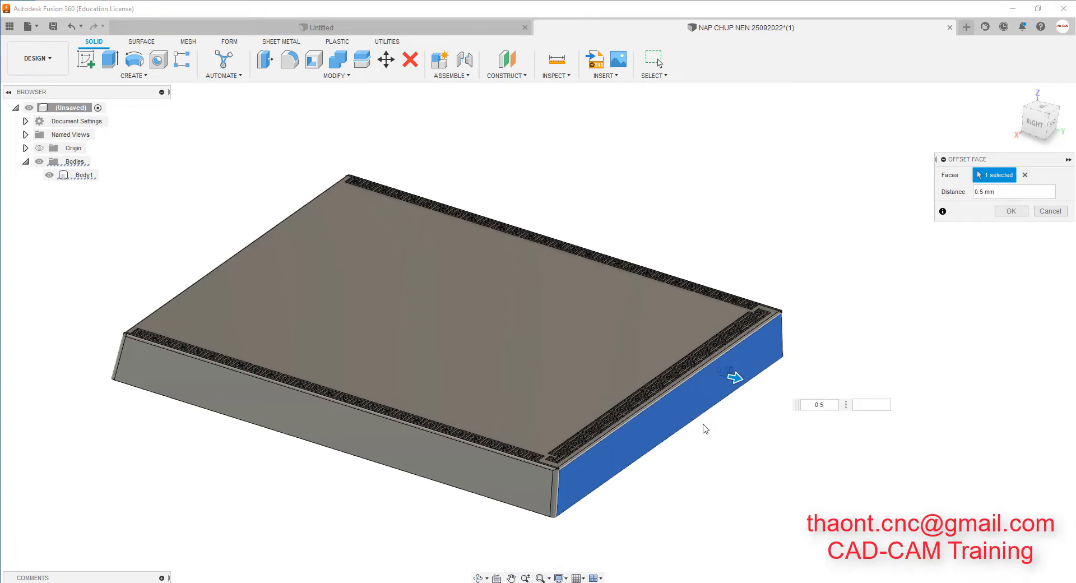
scroll(793, 403, "up", 2)
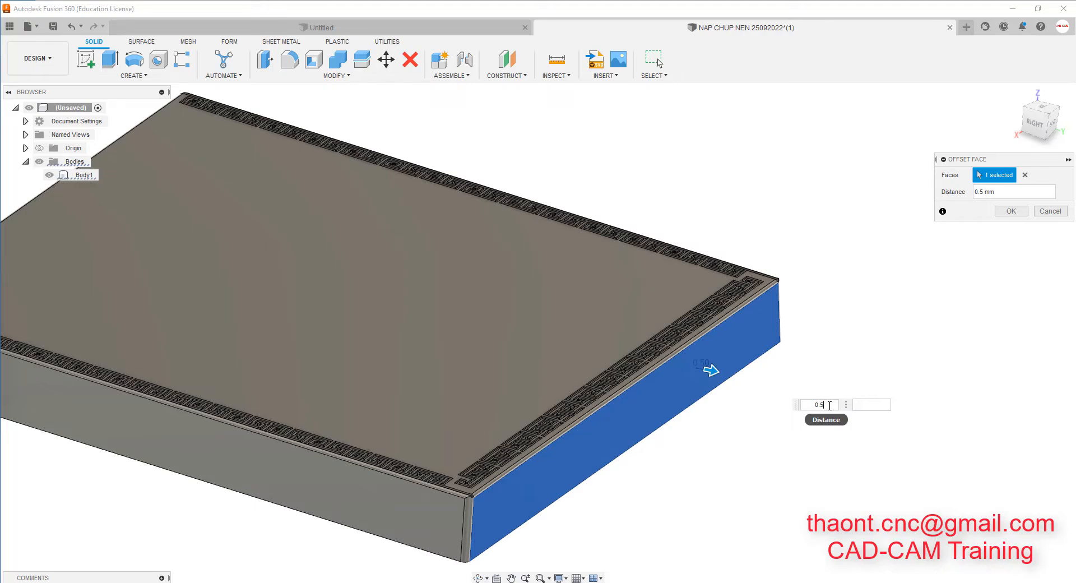
key("Return")
Try to offset the plate's left side wall (-X) outward by 0.5 mm and inspect the preview at the corner.
middle_click_drag(764, 259, 658, 251, "shift")
left_click(423, 125)
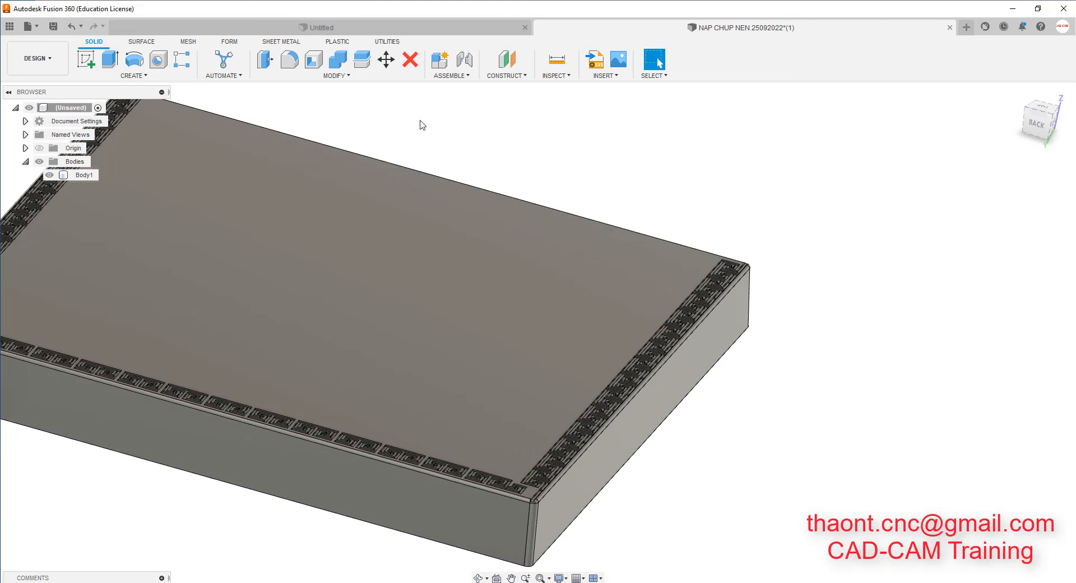
left_click(278, 60)
left_click(725, 332)
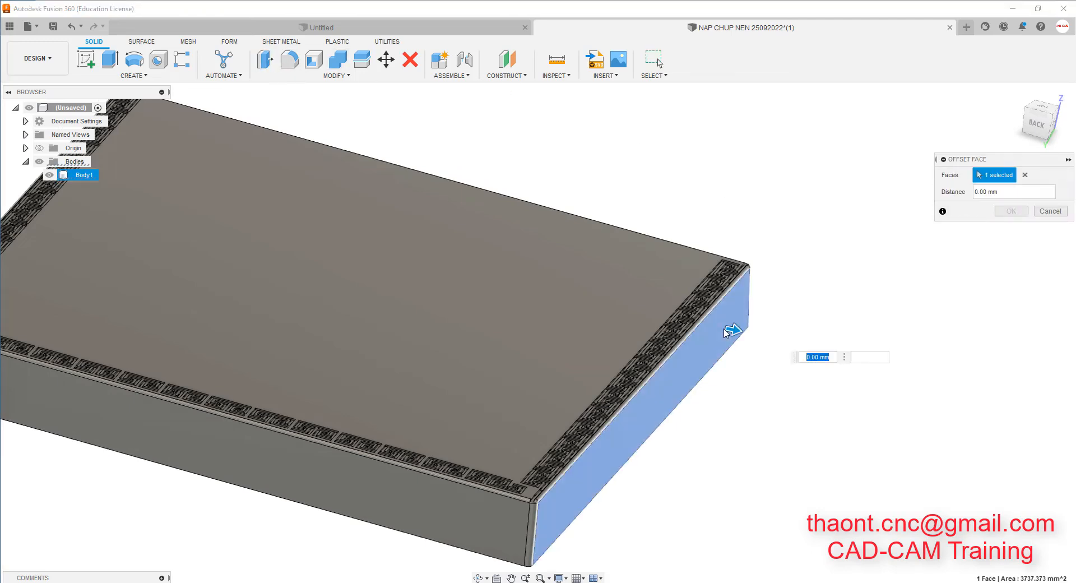
key("Return")
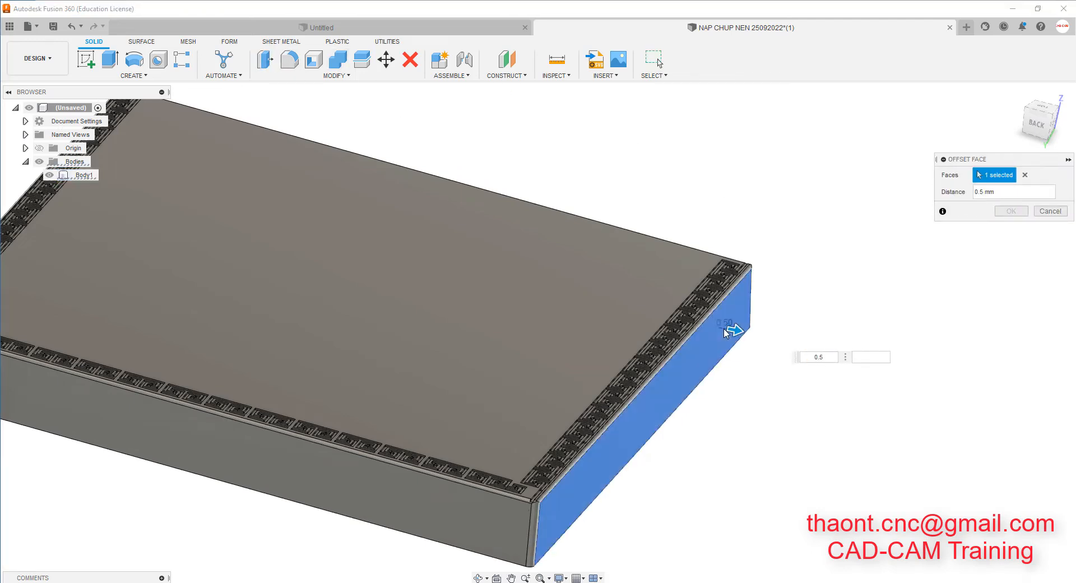
scroll(751, 280, "up", 5)
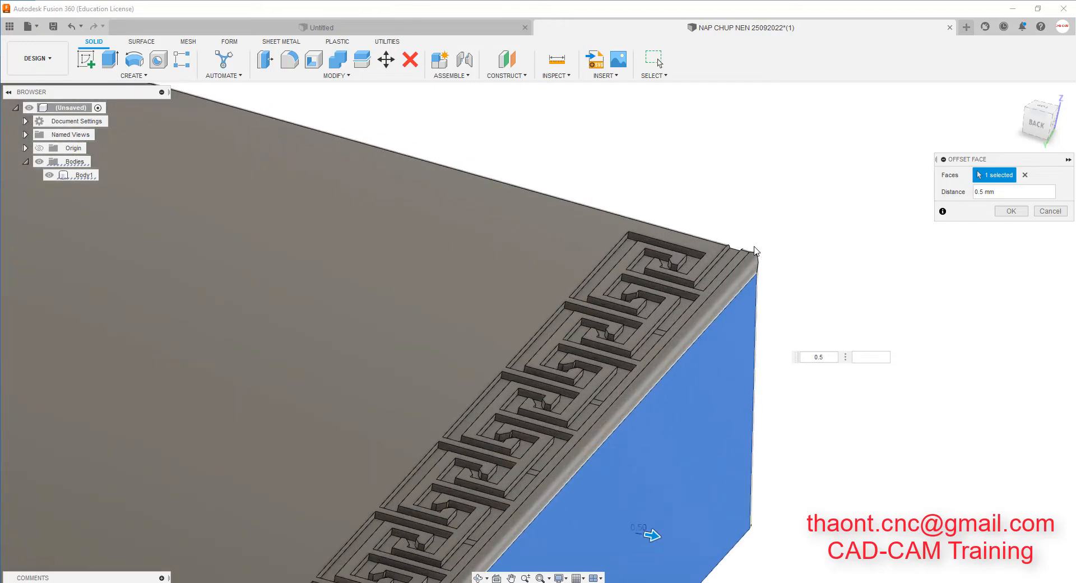
middle_click_drag(722, 288, 648, 286, "shift")
scroll(648, 286, "down", 5)
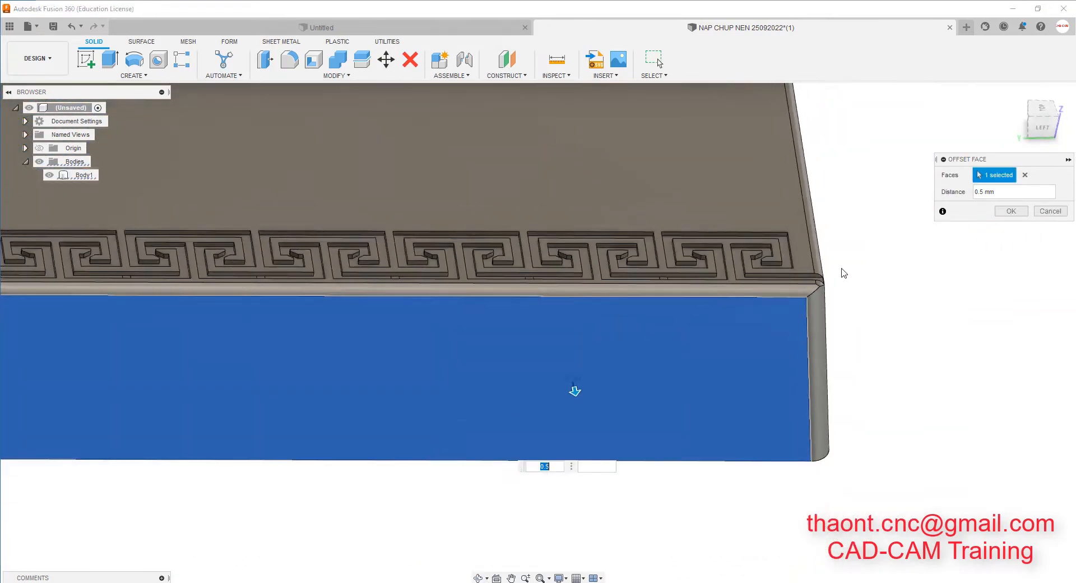
scroll(704, 361, "down", 2)
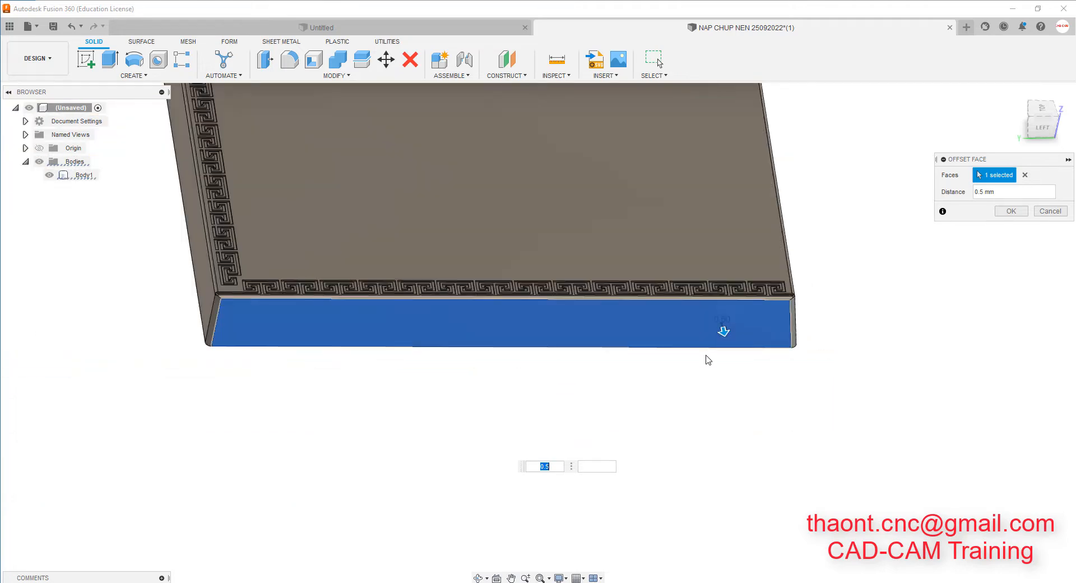
key("Return")
Try to offset the front side wall, beside the edge without the engraved border, outward by 0.5 mm.
middle_click_drag(823, 256, 776, 247, "shift")
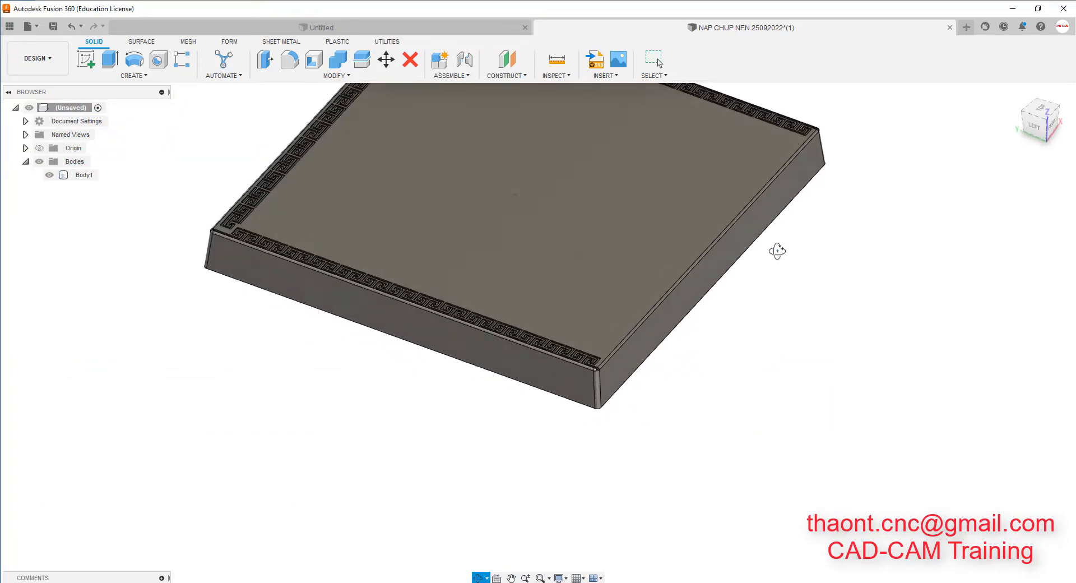
key("q")
left_click(751, 250)
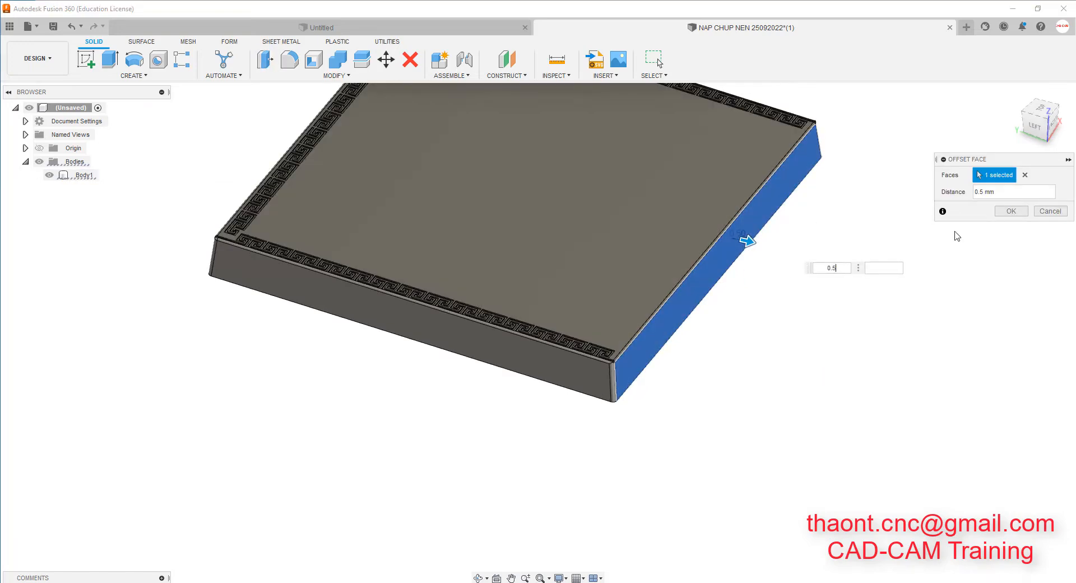
left_click(1049, 212)
Offset the plate's right side wall (+X) outward by 0.5 mm with Press Pull.
scroll(693, 364, "down", 2)
middle_click_drag(693, 364, 665, 341, "shift")
middle_click_drag(608, 365, 608, 365, "shift")
scroll(822, 263, "up", 2)
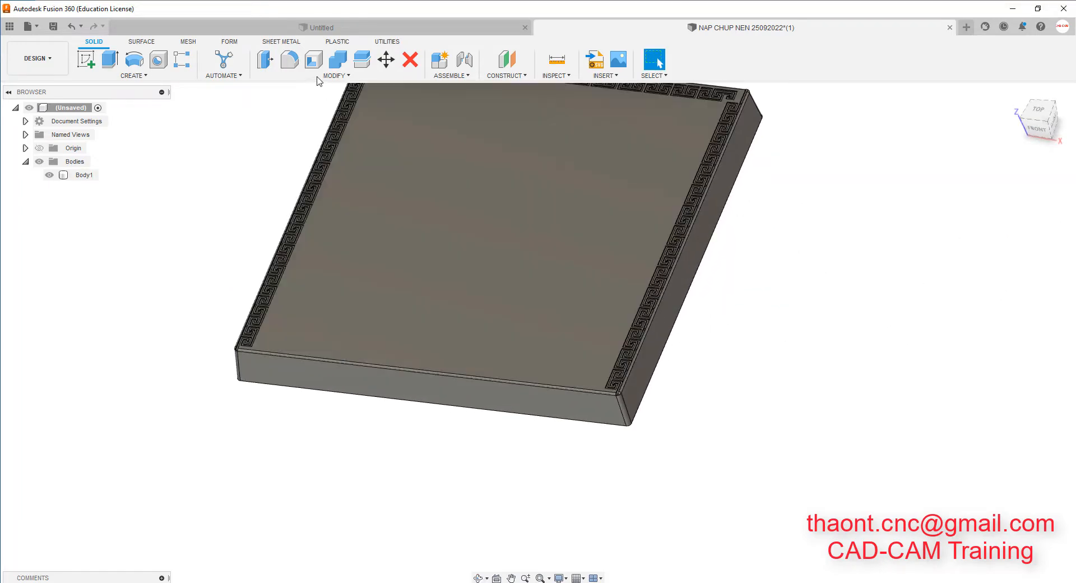
left_click(266, 60)
scroll(720, 185, "up", 3)
left_click(715, 171)
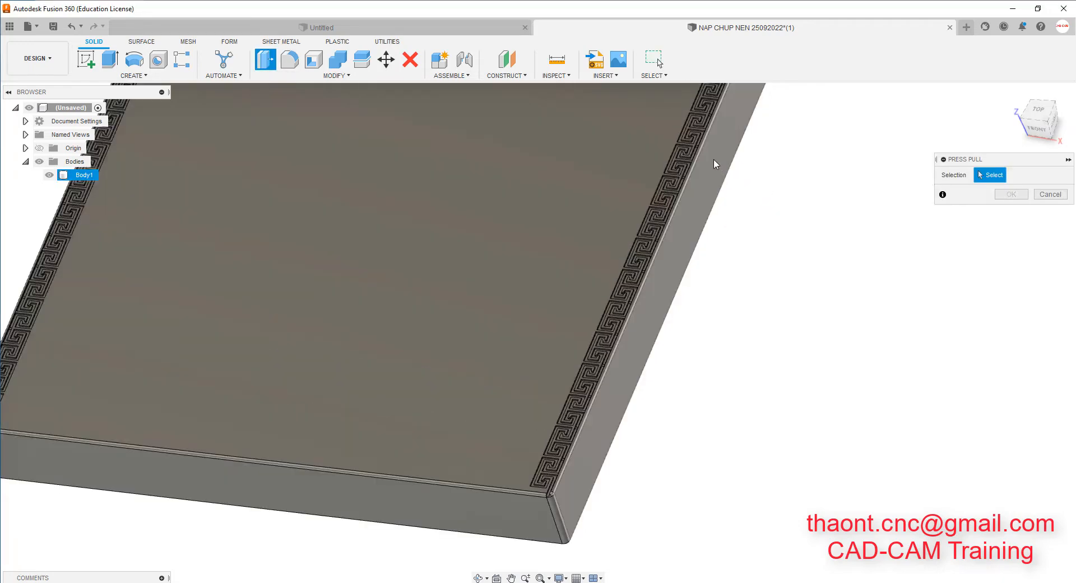
scroll(681, 135, "up", 5)
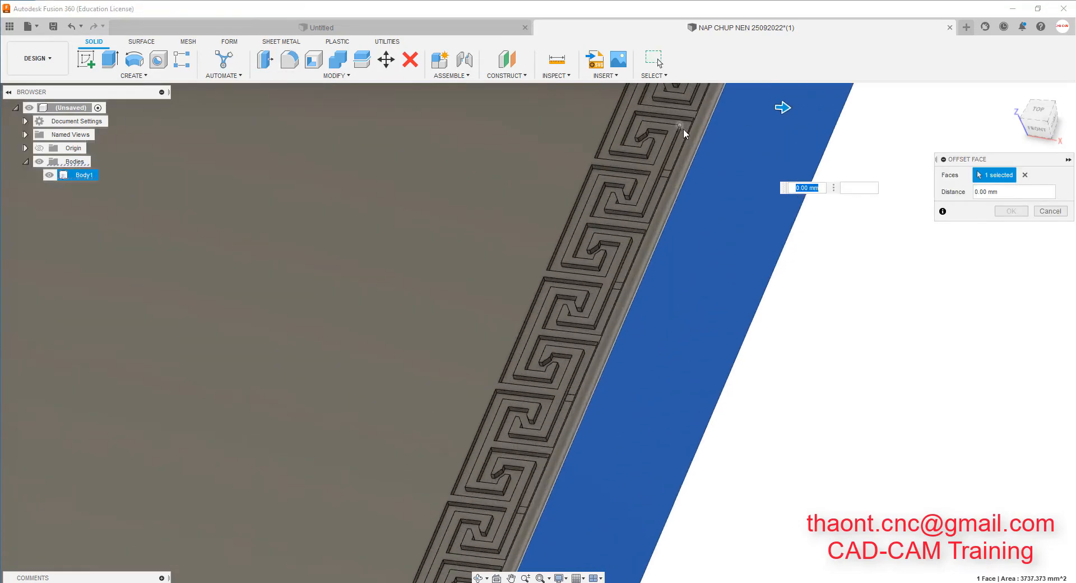
scroll(659, 297, "down", 2)
middle_click_drag(673, 151, 747, 142, "shift")
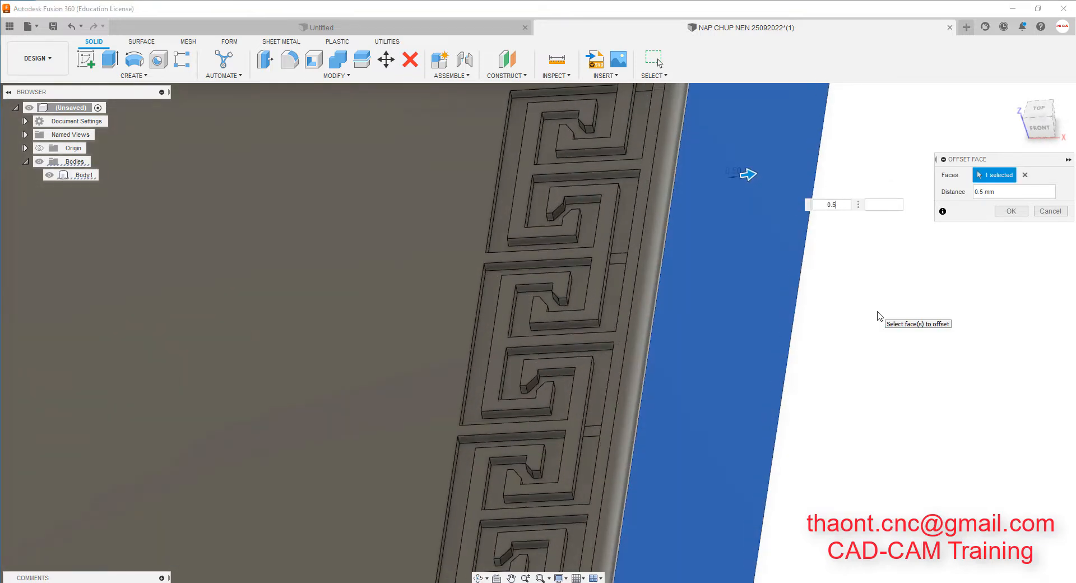
scroll(761, 210, "down", 10)
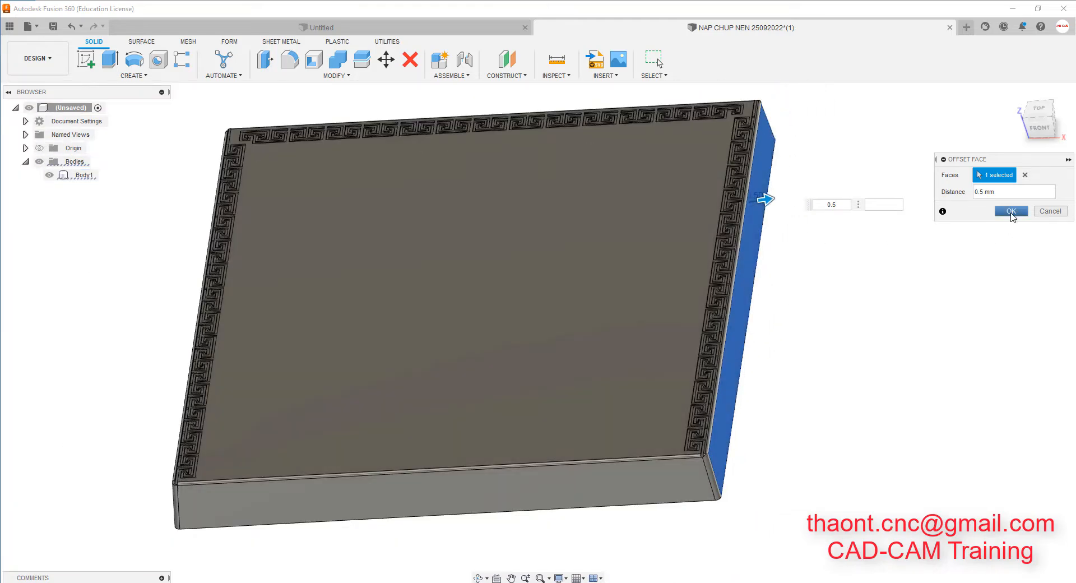
key("Return")
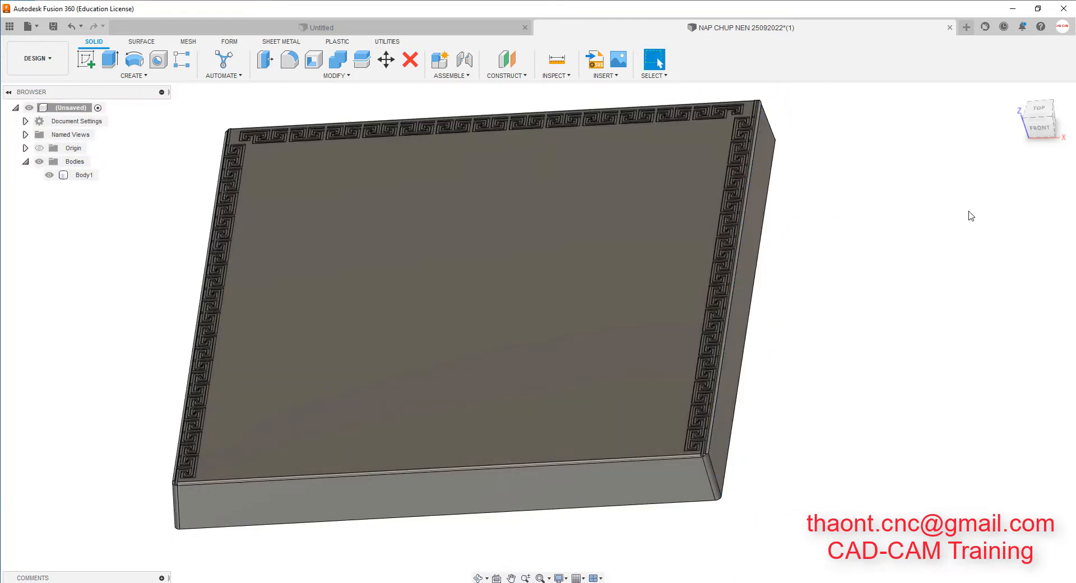
Offset the plate's left side wall (-X) outward by 0.5 mm with Press Pull.
scroll(865, 221, "down", 3)
right_click_drag(287, 298, 290, 242)
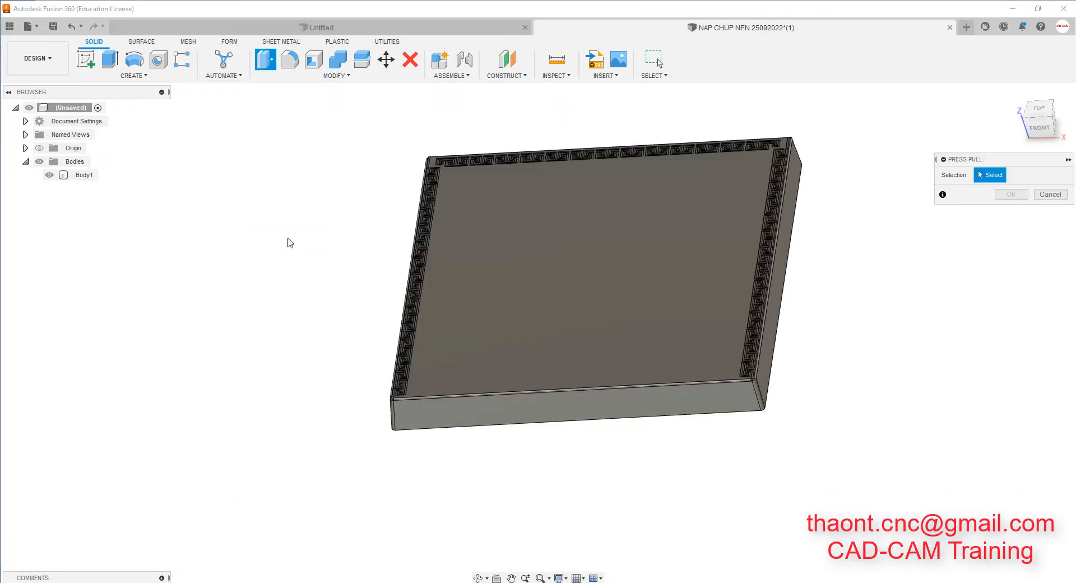
middle_click_drag(302, 297, 334, 286, "shift")
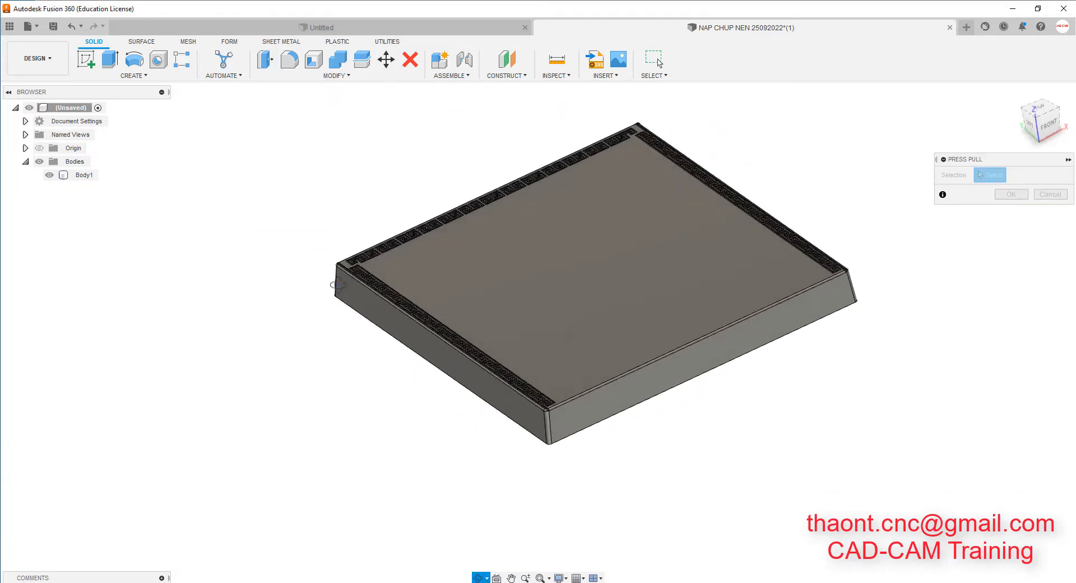
left_click(422, 341)
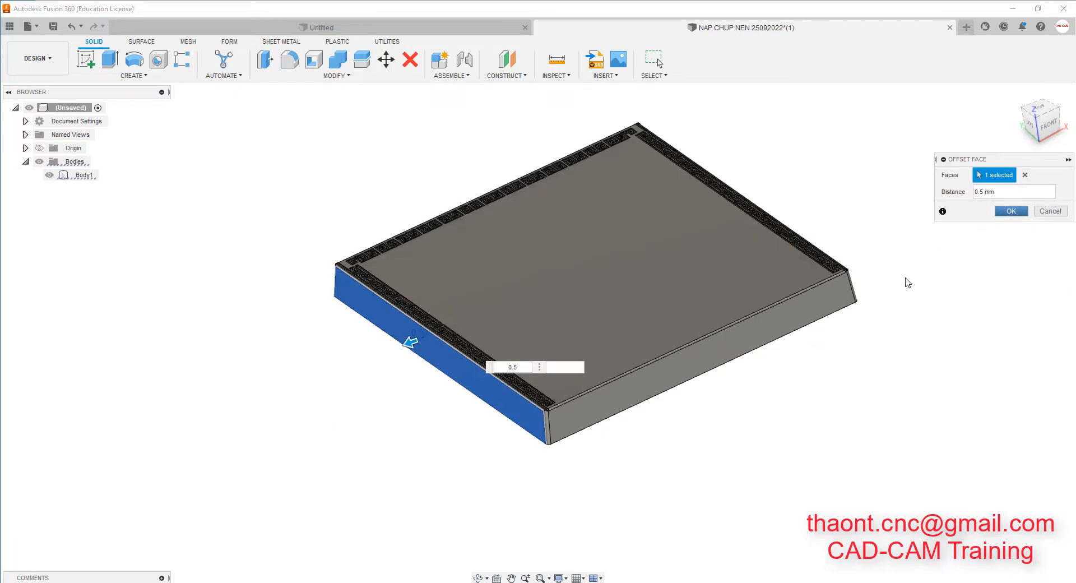
key("Return")
Try to offset the plate's front side wall, next to the unpatterned edge, outward by 0.5 mm.
middle_click_drag(734, 253, 855, 152, "shift")
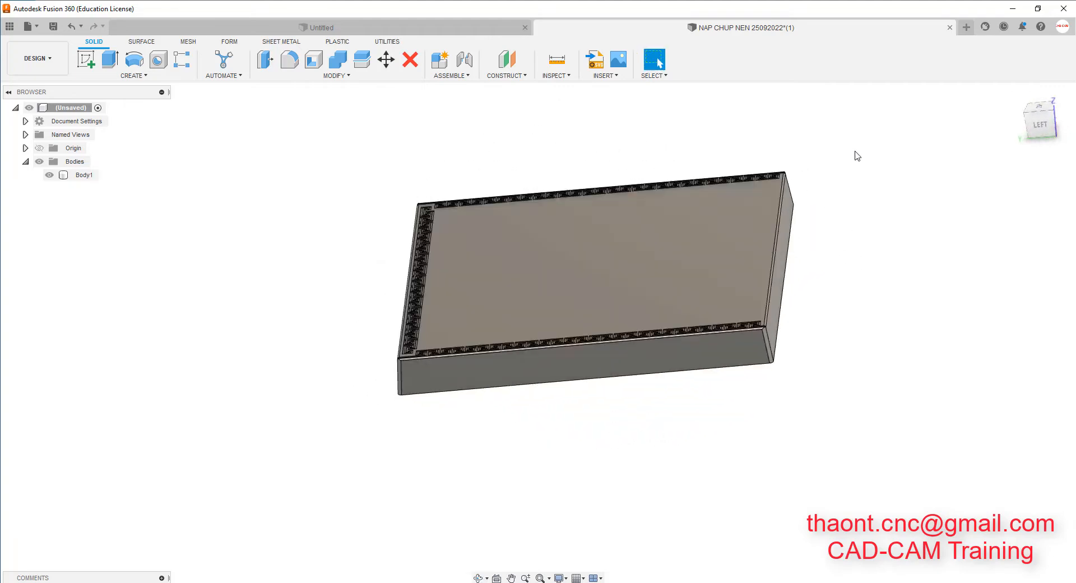
scroll(857, 155, "up", 3)
right_click_drag(835, 219, 834, 217)
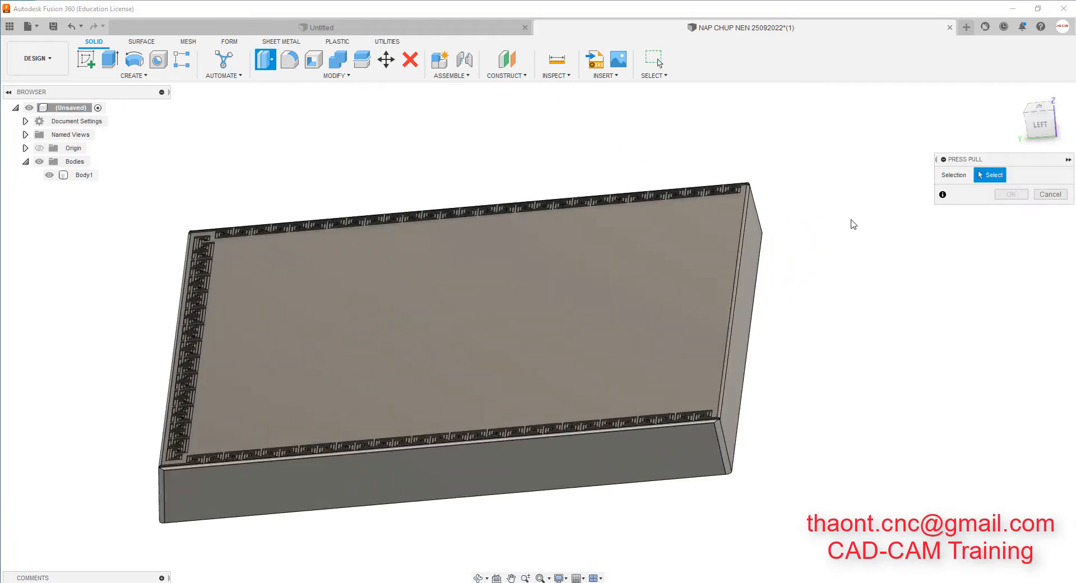
left_click(754, 239)
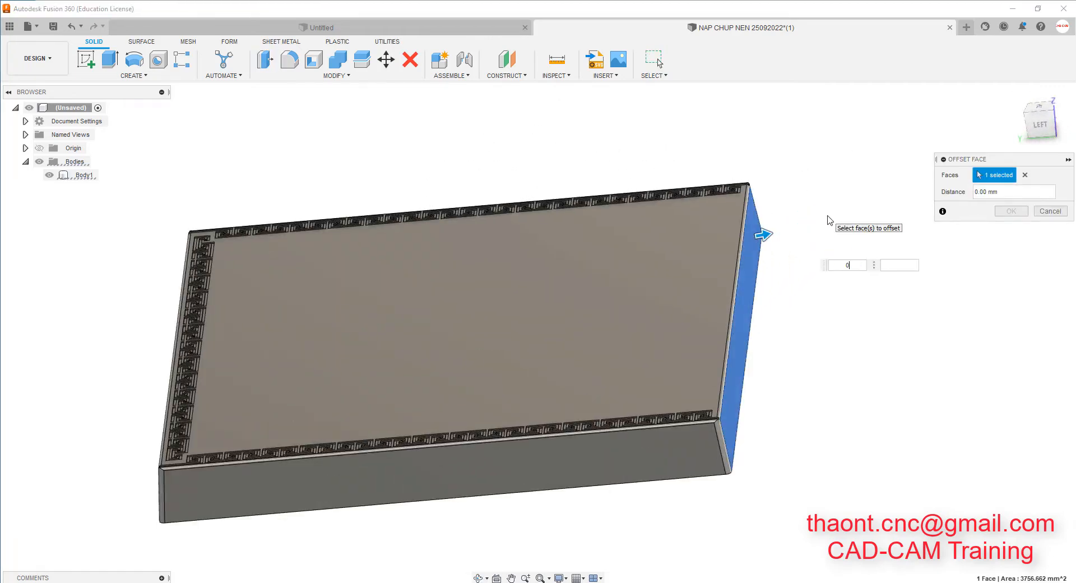
key("Return")
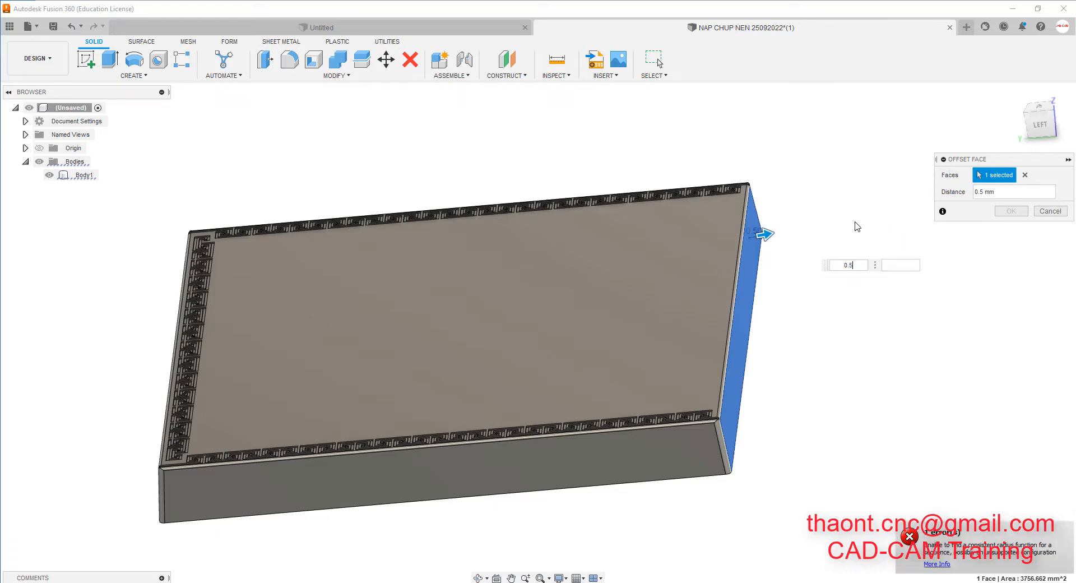
left_click(1050, 211)
Try to offset the plate's back side wall, beside the wide engraved border, outward by 0.5 mm.
middle_click_drag(689, 228, 738, 218, "shift")
key("q")
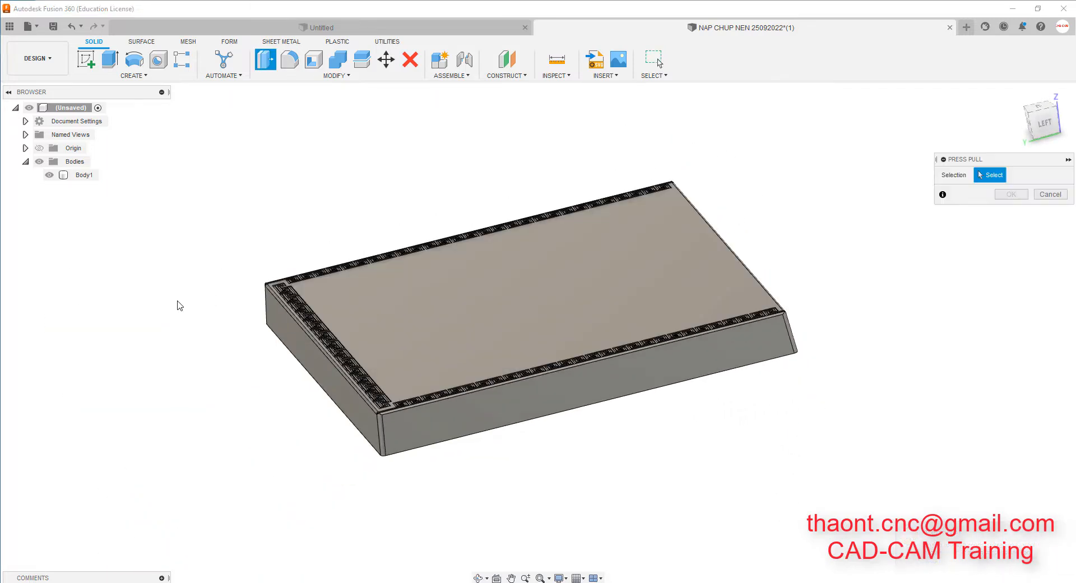
left_click(280, 333)
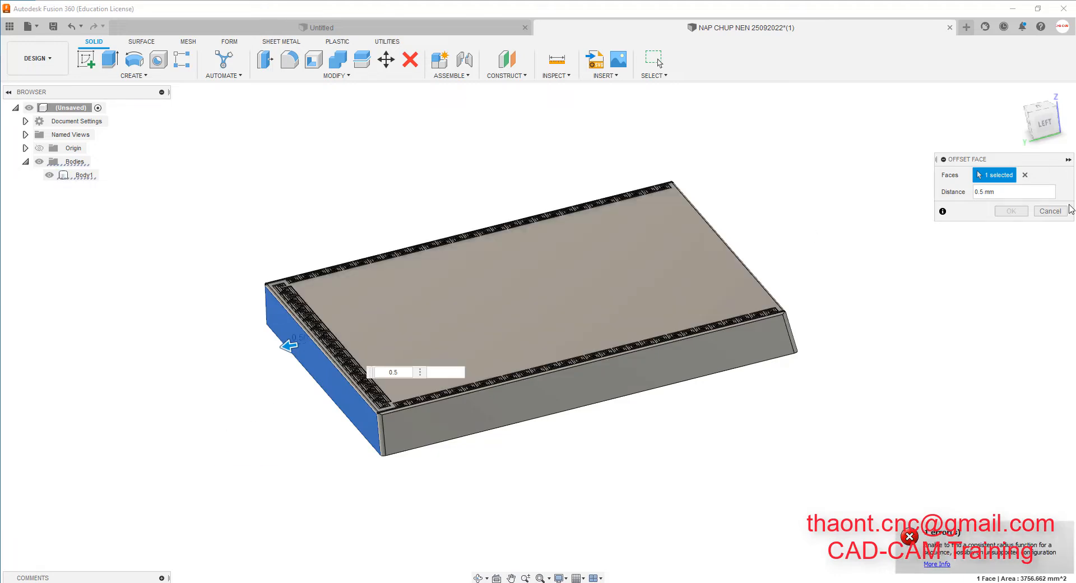
left_click(1050, 210)
middle_click_drag(828, 218, 678, 199, "shift")
scroll(407, 119, "up", 2)
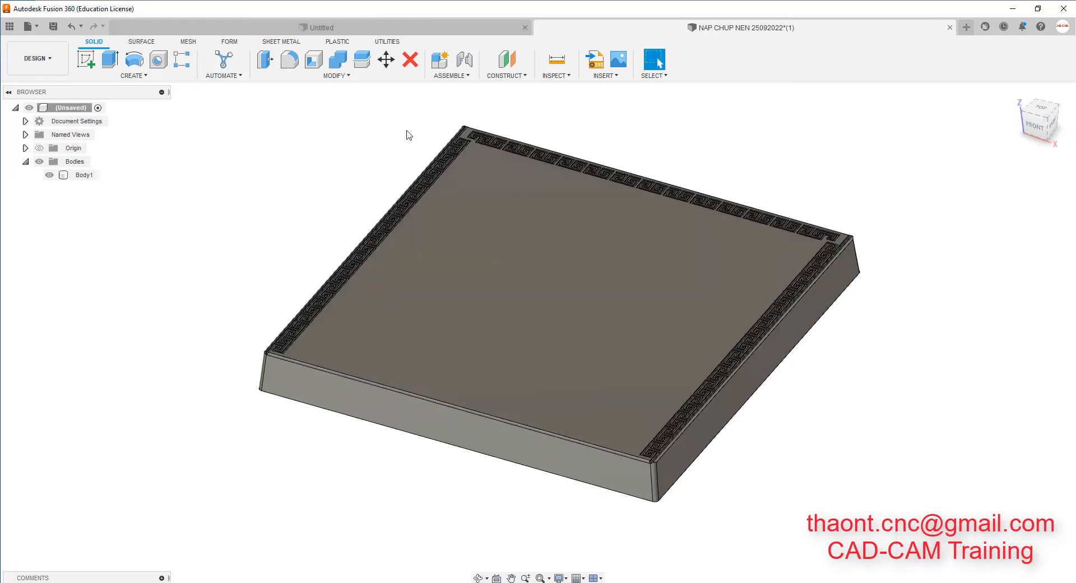
Undo the side wall offsets and the hiding of the origin.
left_click(71, 27)
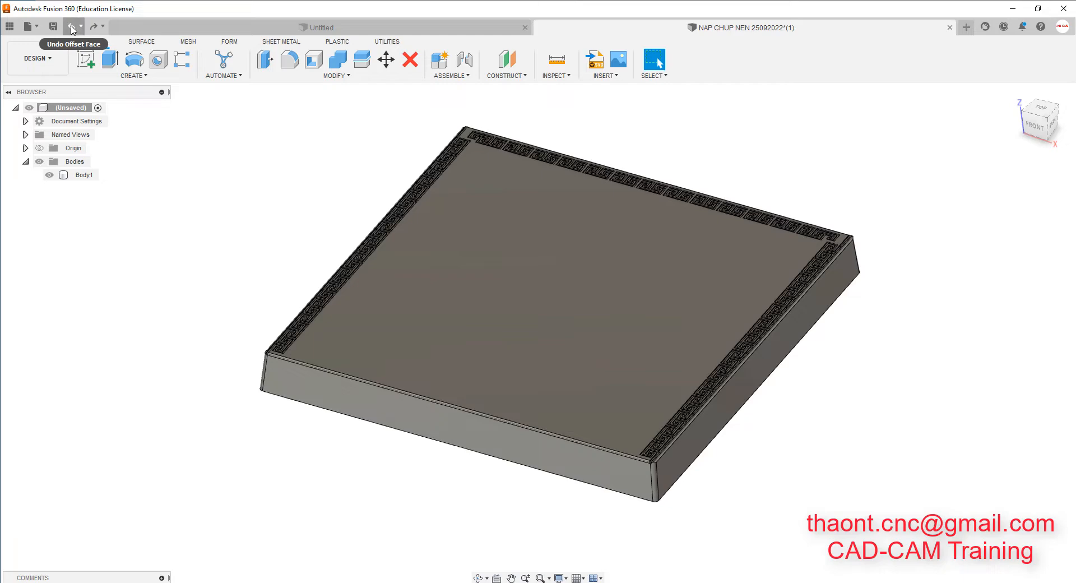
left_click(72, 28)
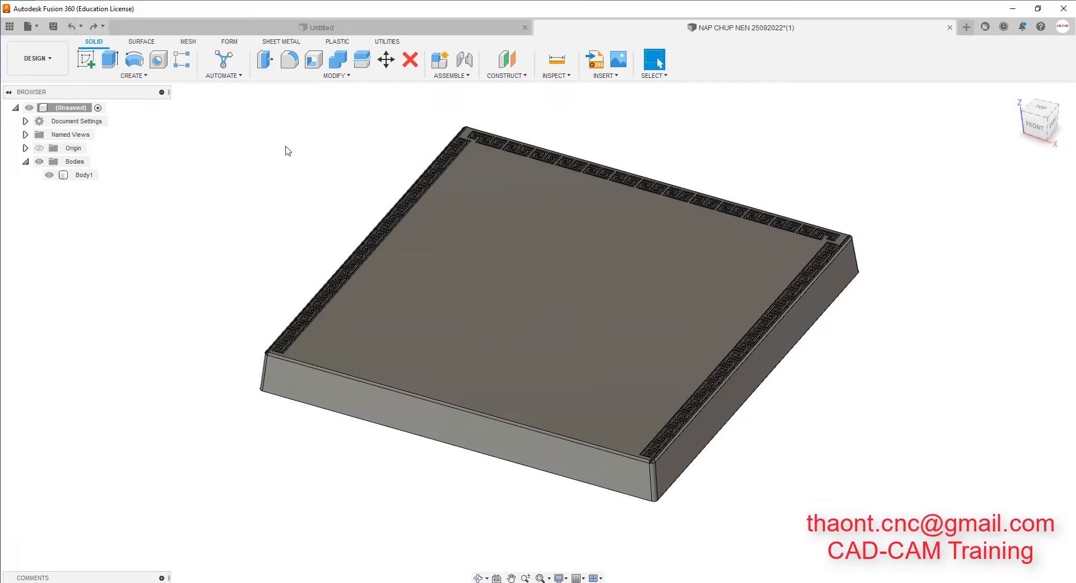
left_click(71, 28)
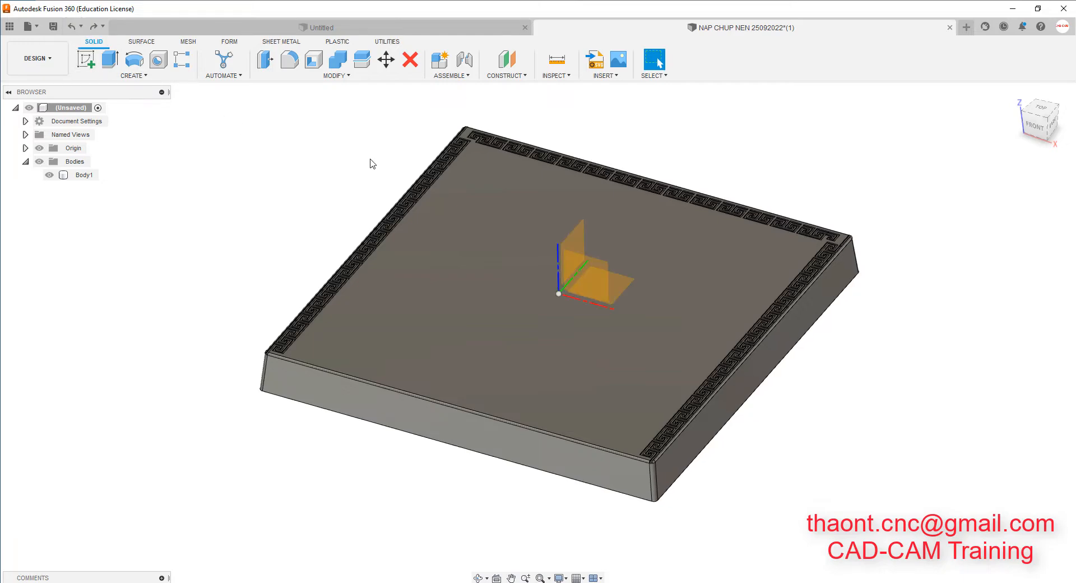
Measure the distance between the left and right bottom edges of the plate.
left_click(512, 241)
middle_click_drag(512, 240, 538, 168, "shift")
key("Escape")
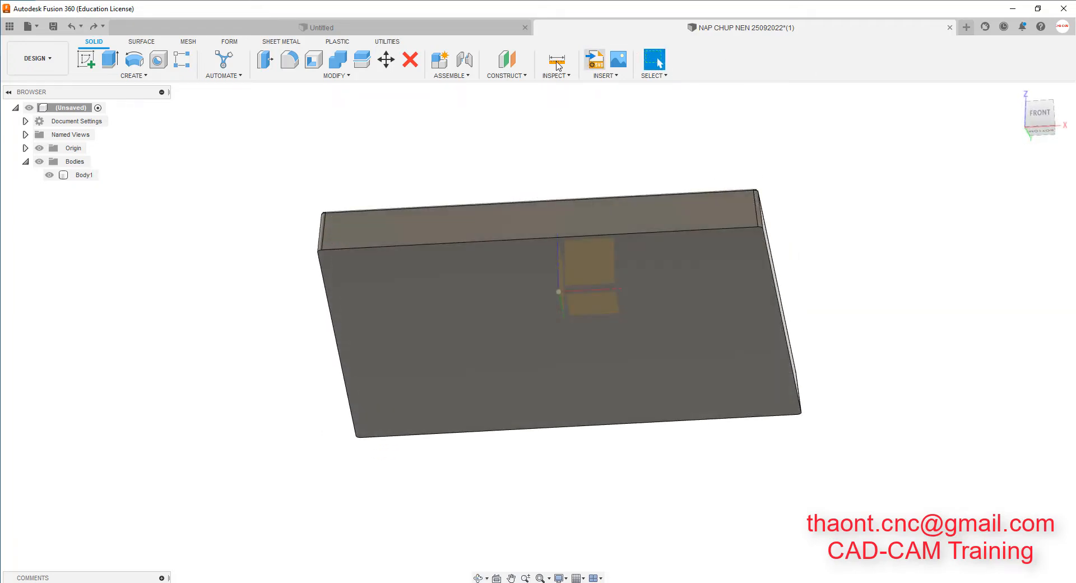
left_click(557, 63)
left_click(327, 299)
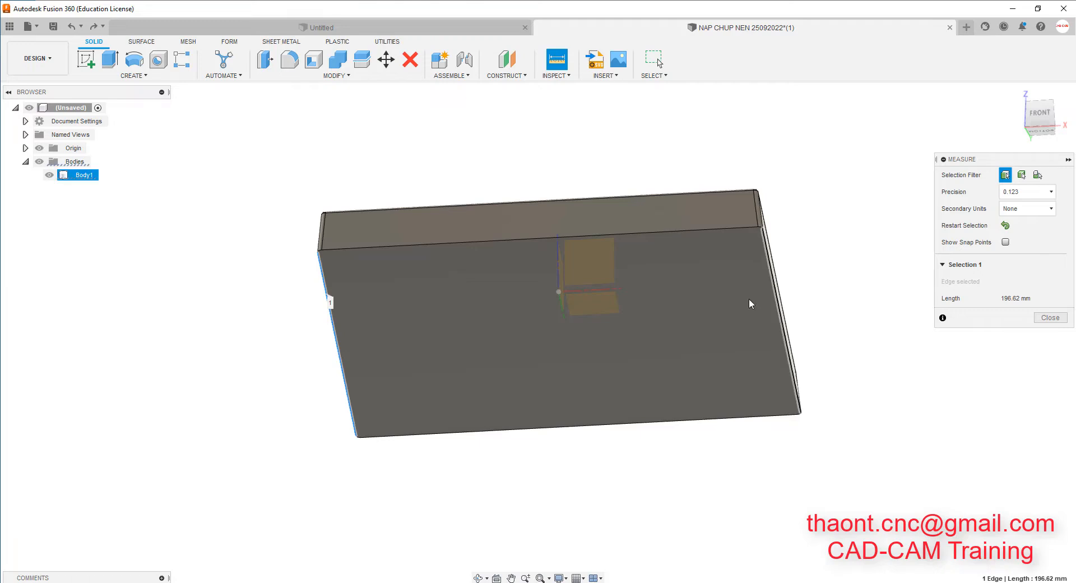
left_click(777, 298)
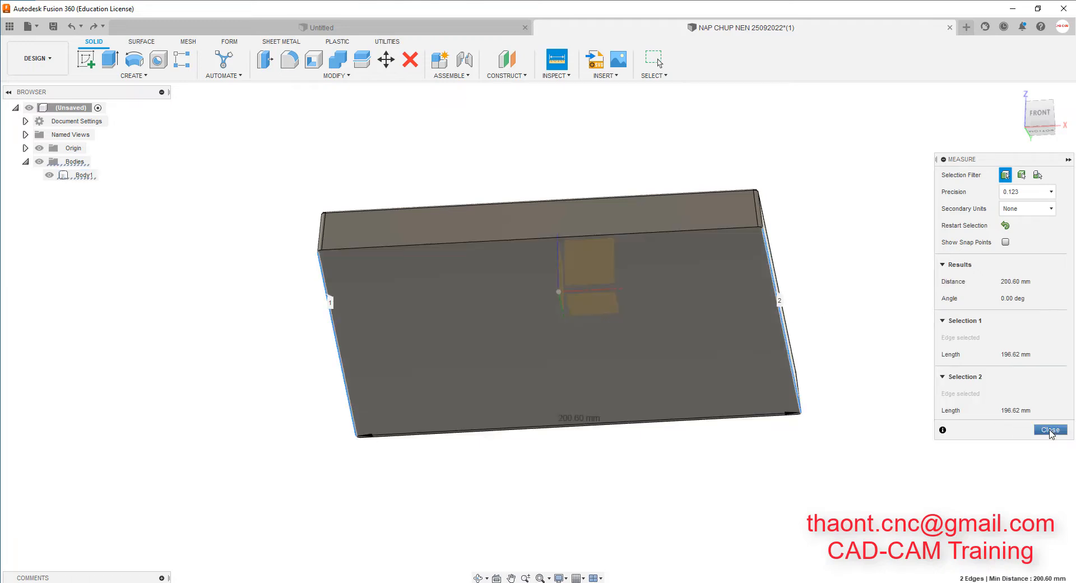
left_click(1049, 430)
Delete the larger small rounded face capping the top of the plate's front-right corner.
middle_click_drag(697, 204, 667, 202, "shift")
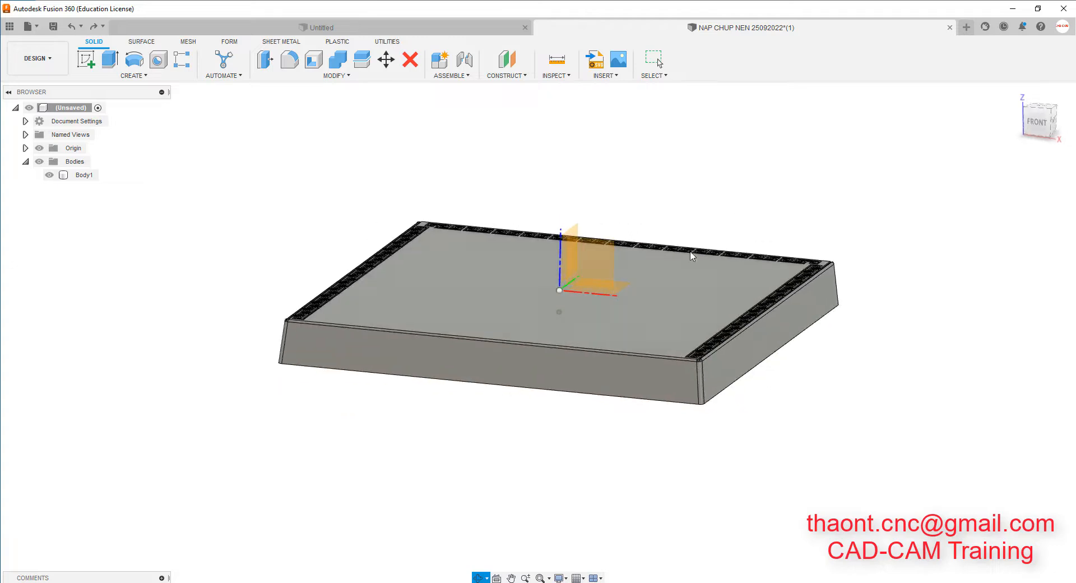
scroll(698, 430, "up", 4)
scroll(699, 430, "up", 3)
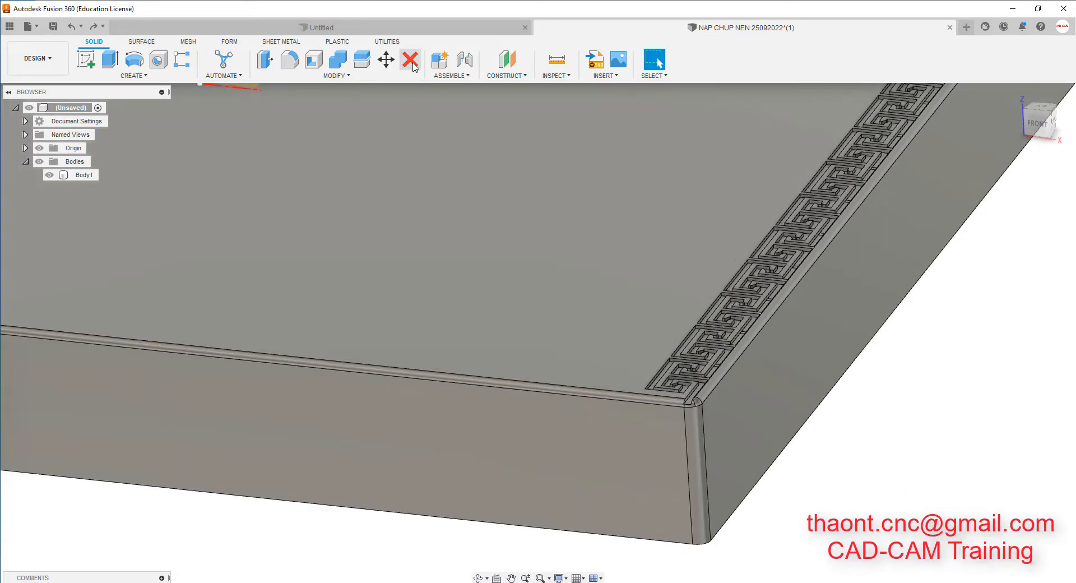
left_click(366, 77)
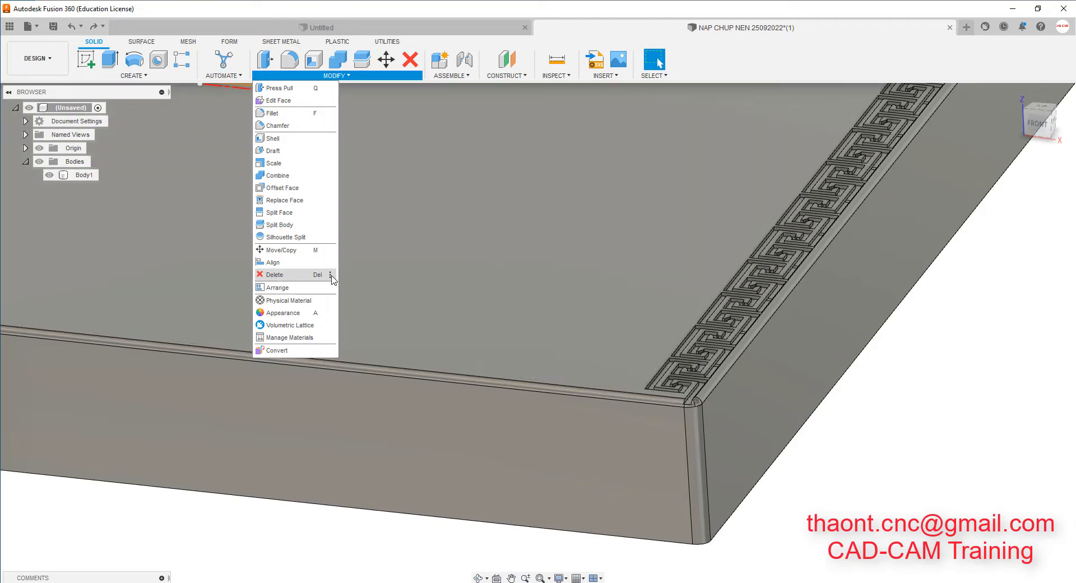
left_click(330, 274)
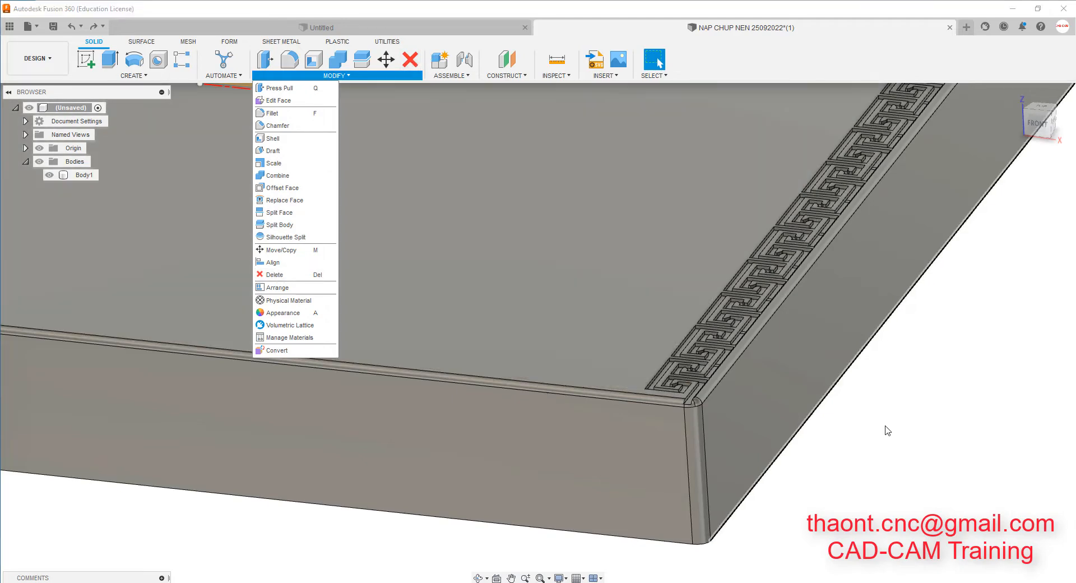
left_click(885, 430)
left_click(410, 59)
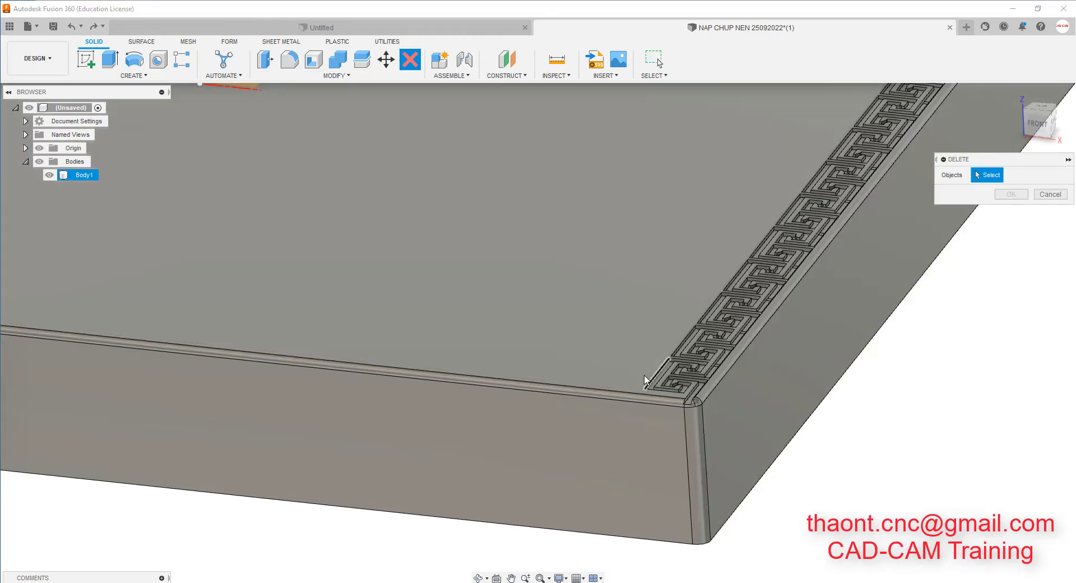
scroll(643, 385, "down", 2)
scroll(693, 425, "up", 3)
scroll(693, 425, "up", 3)
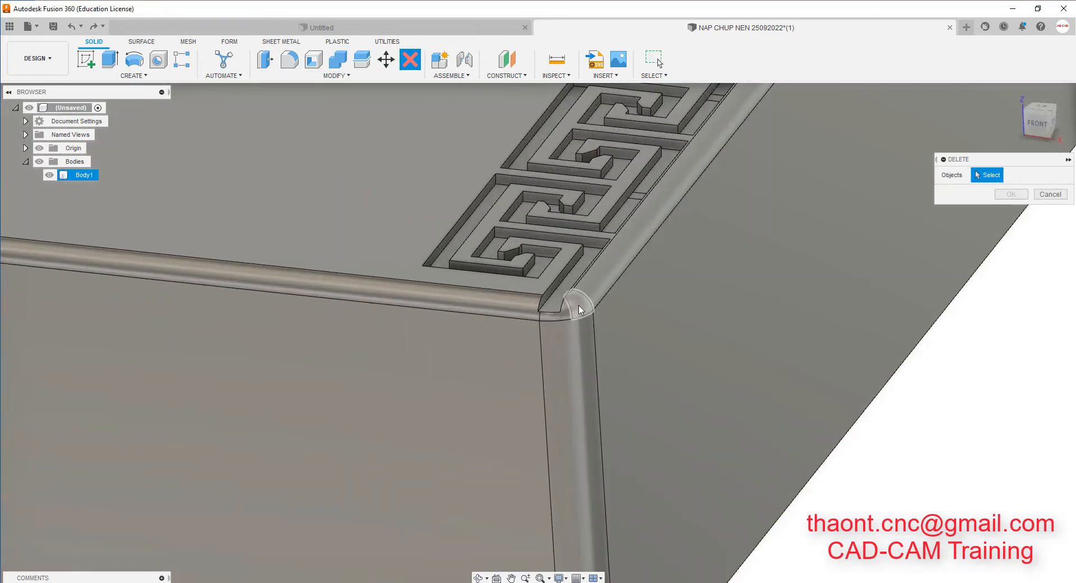
key("Return")
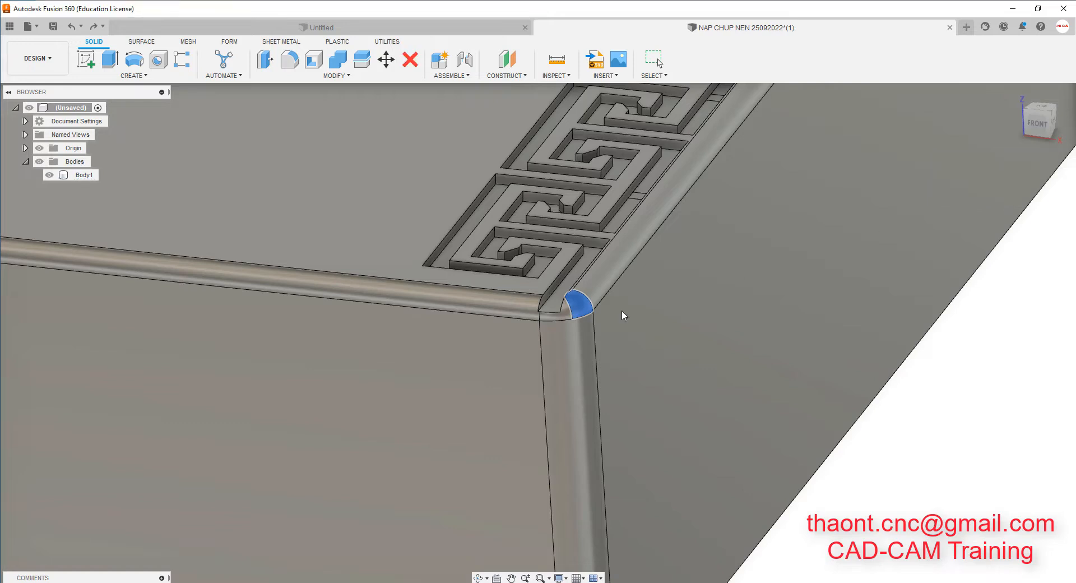
Delete the remaining small rounded face at the top of the front-right corner.
left_click(417, 59)
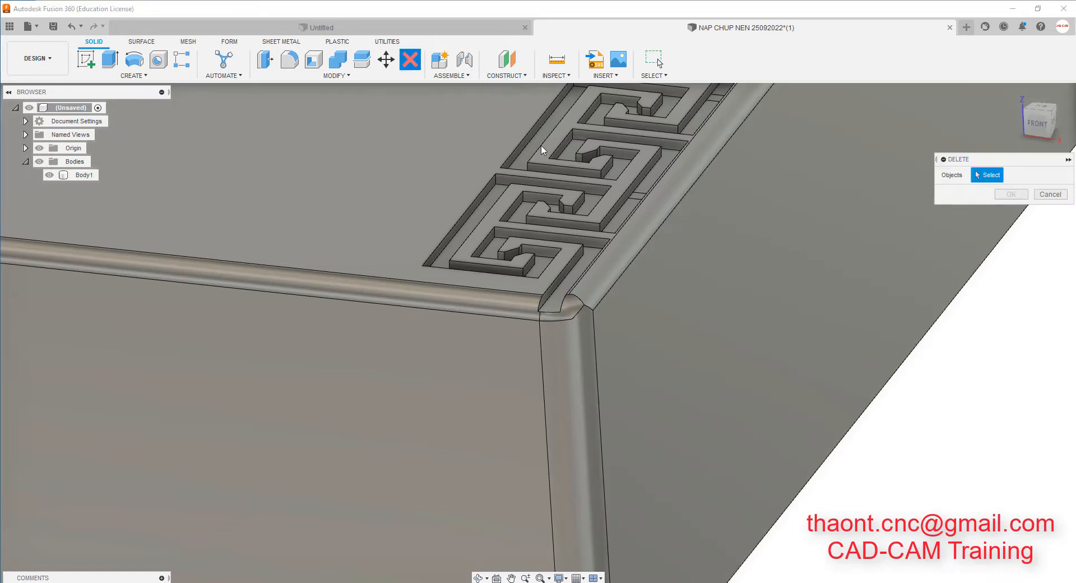
left_click(573, 306)
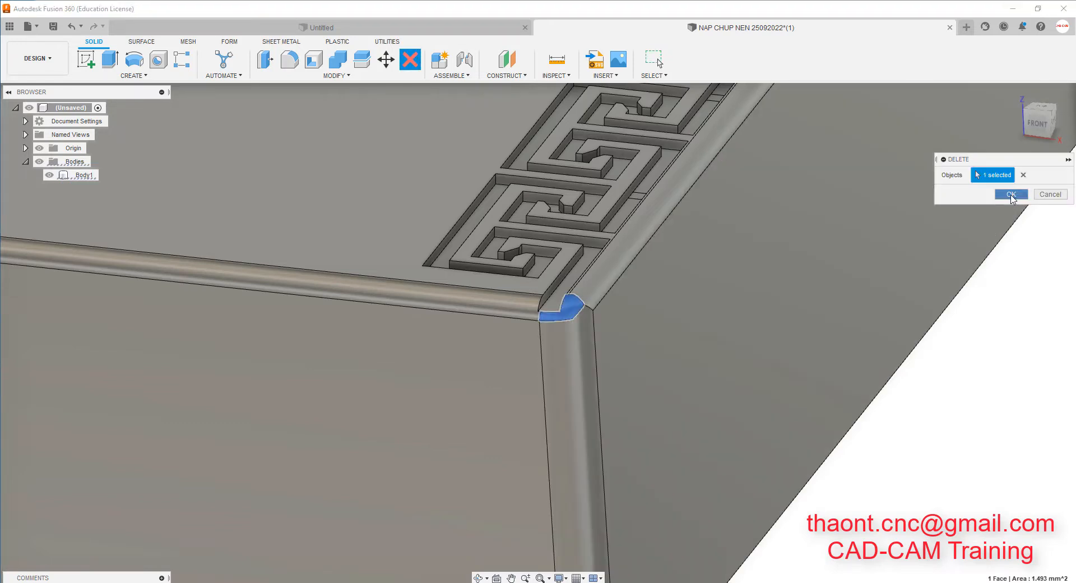
left_click(1011, 194)
scroll(571, 356, "down", 3)
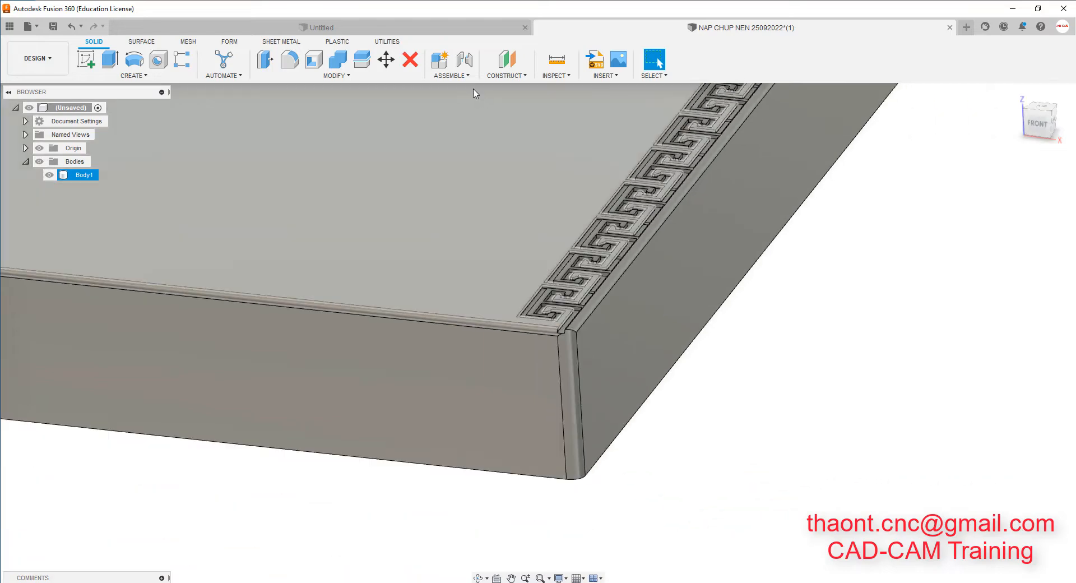
Try to delete the fillet face running along the top edge of the plate's front wall.
left_click(410, 59)
scroll(554, 359, "up", 3)
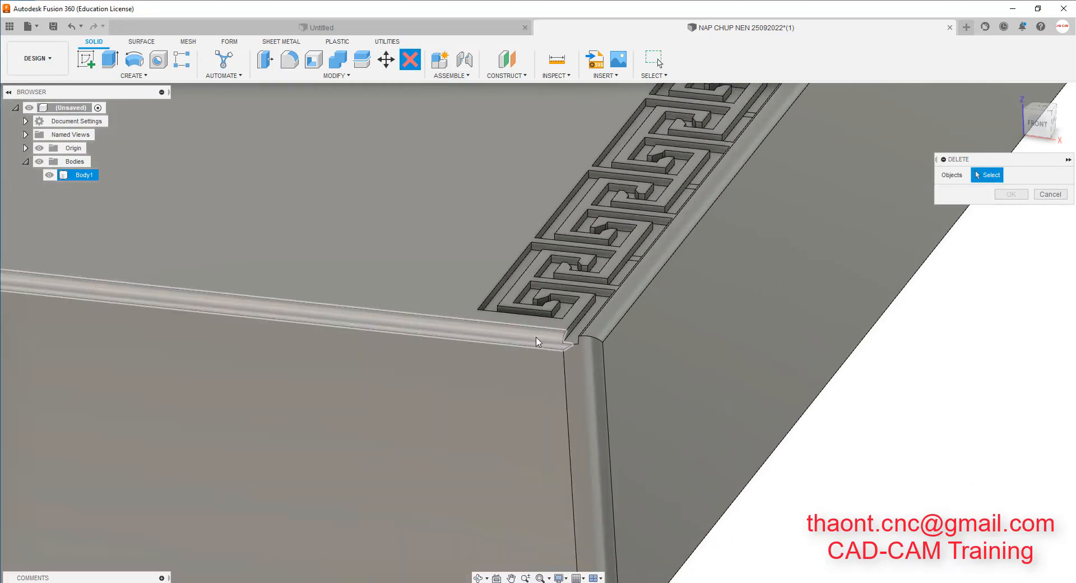
left_click(539, 336)
left_click(1011, 194)
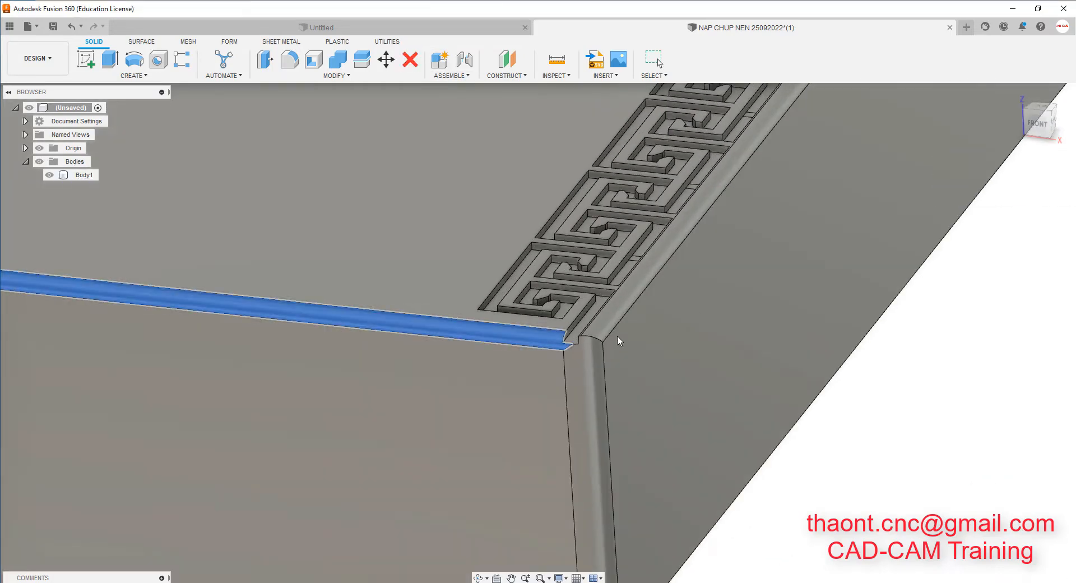
key("Delete")
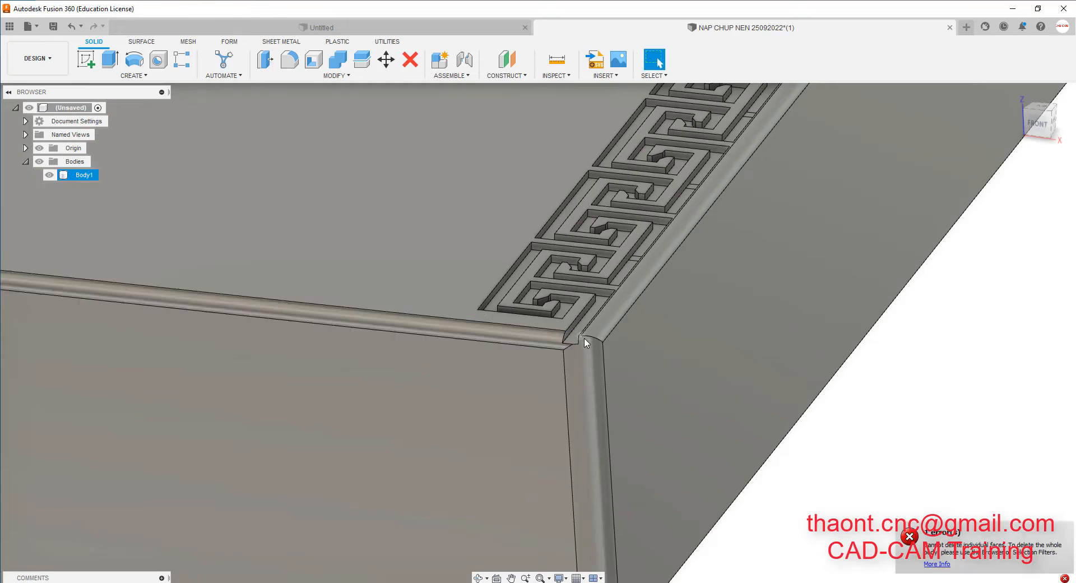
left_click(918, 544)
scroll(704, 430, "down", 3)
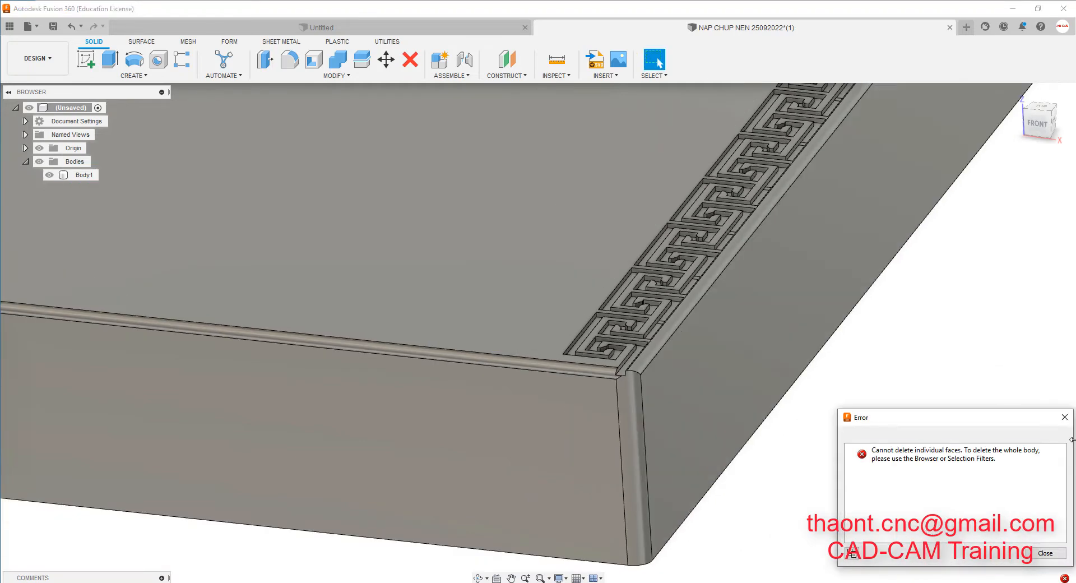
left_click(1064, 417)
Delete the two small rounded faces capping the top of the plate's back-right corner.
scroll(701, 353, "down", 5)
left_click(769, 344)
middle_click_drag(768, 343, 603, 498, "shift")
scroll(512, 475, "up", 6)
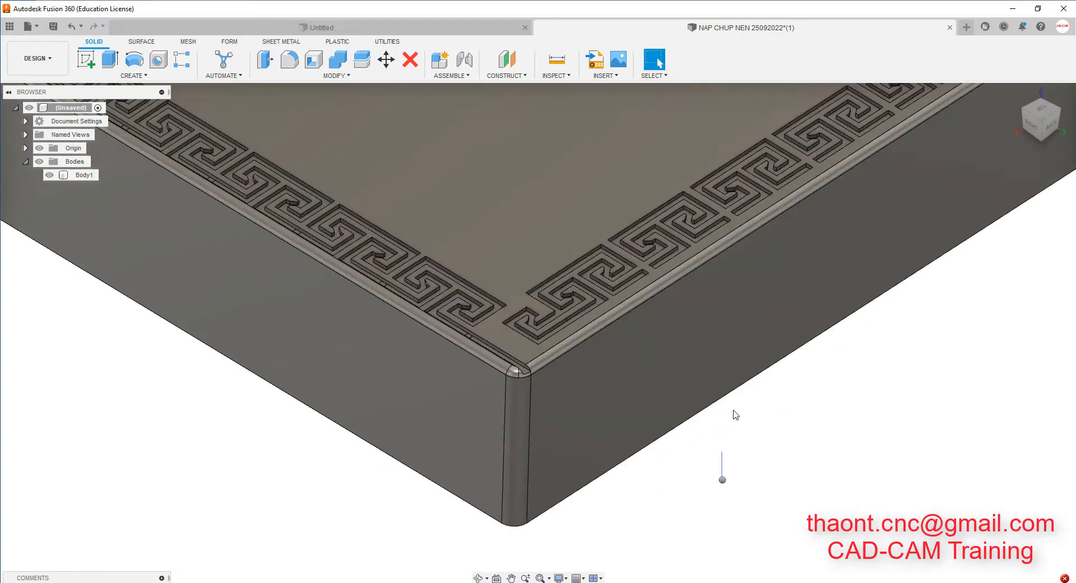
key("Delete")
scroll(495, 368, "up", 4)
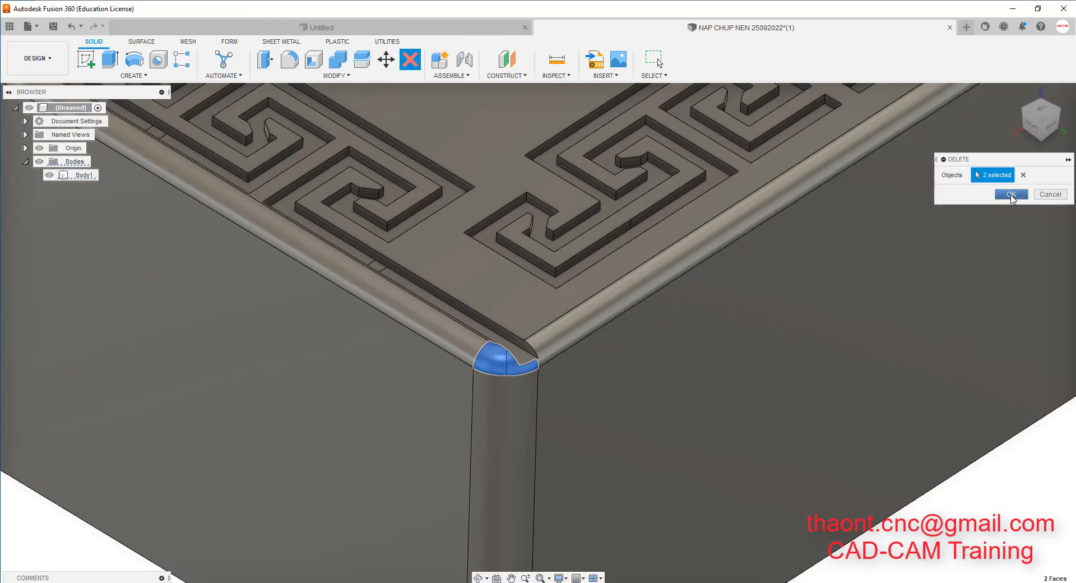
left_click(1011, 194)
Delete the two small rounded faces capping the top of the plate's back-left corner.
scroll(461, 384, "down", 10)
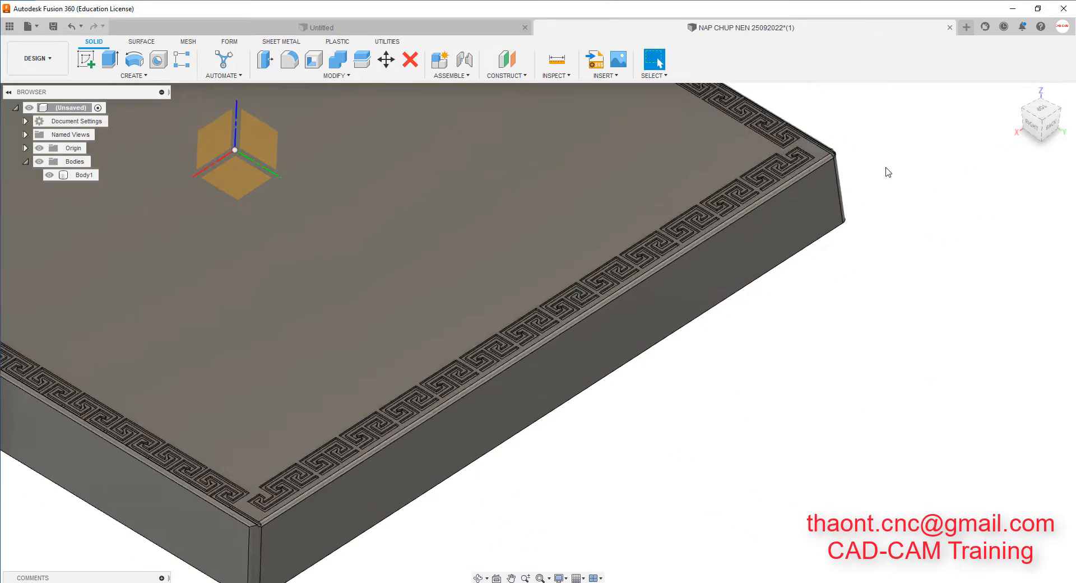
middle_click_drag(888, 172, 895, 140, "shift")
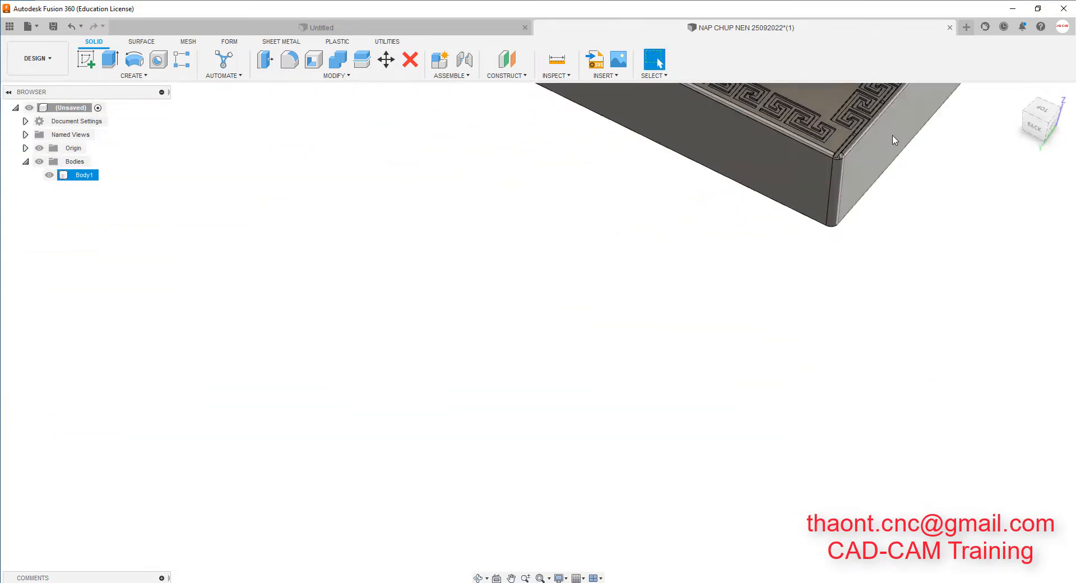
scroll(895, 140, "up", 5)
key("Delete")
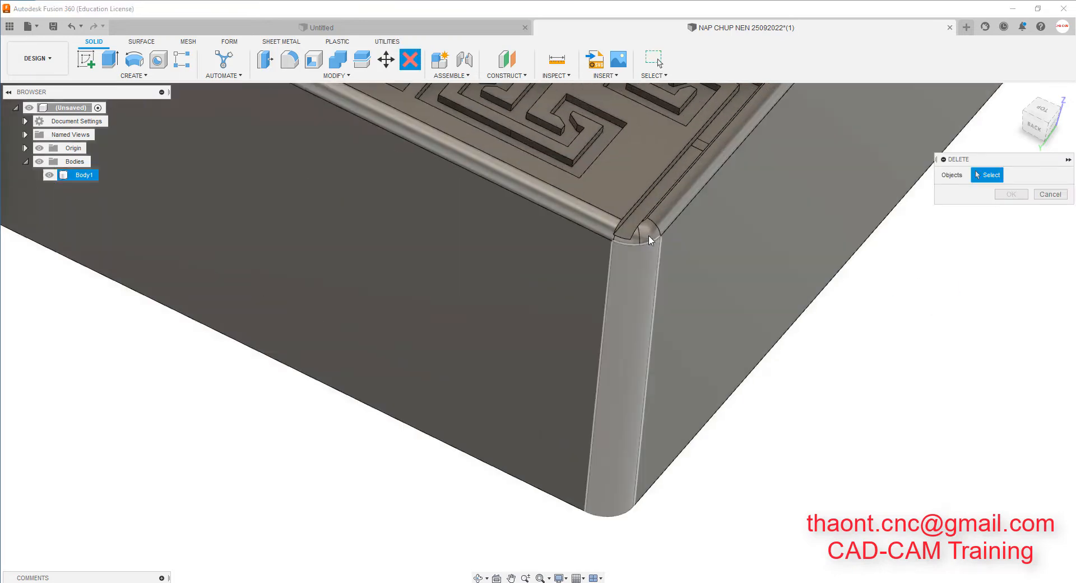
left_click(645, 240)
left_click(634, 239)
scroll(634, 240, "up", 2)
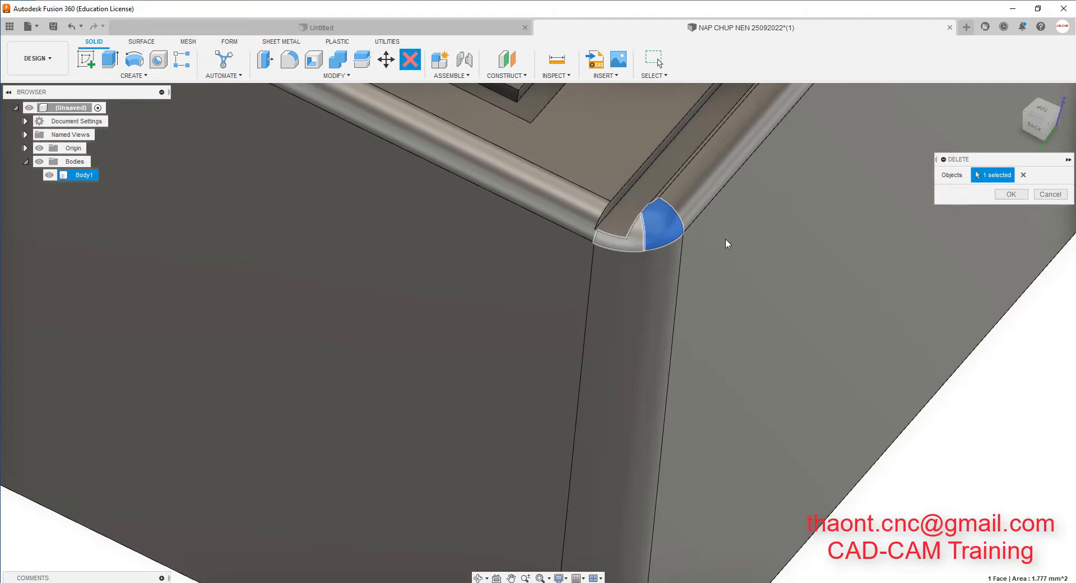
left_click(1011, 194)
scroll(604, 336, "down", 1)
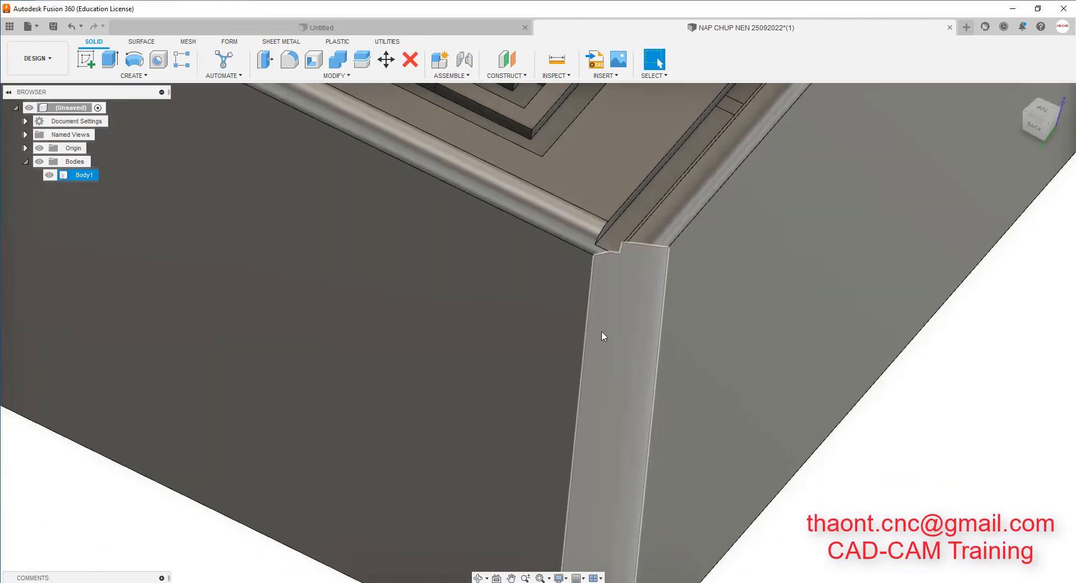
scroll(603, 337, "down", 5)
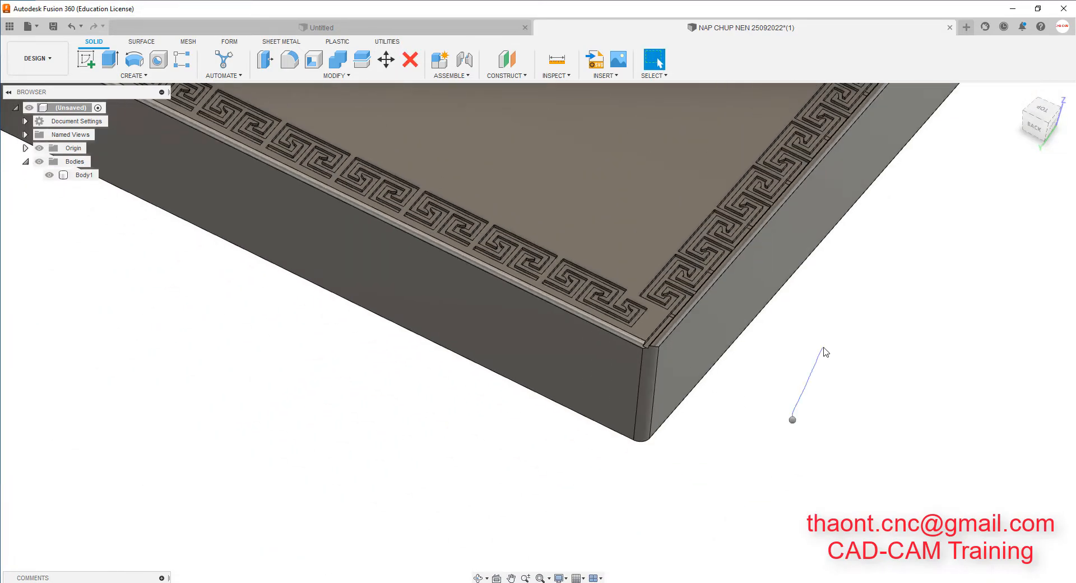
key("q")
scroll(554, 348, "up", 2)
left_click(557, 345)
scroll(557, 345, "up", 2)
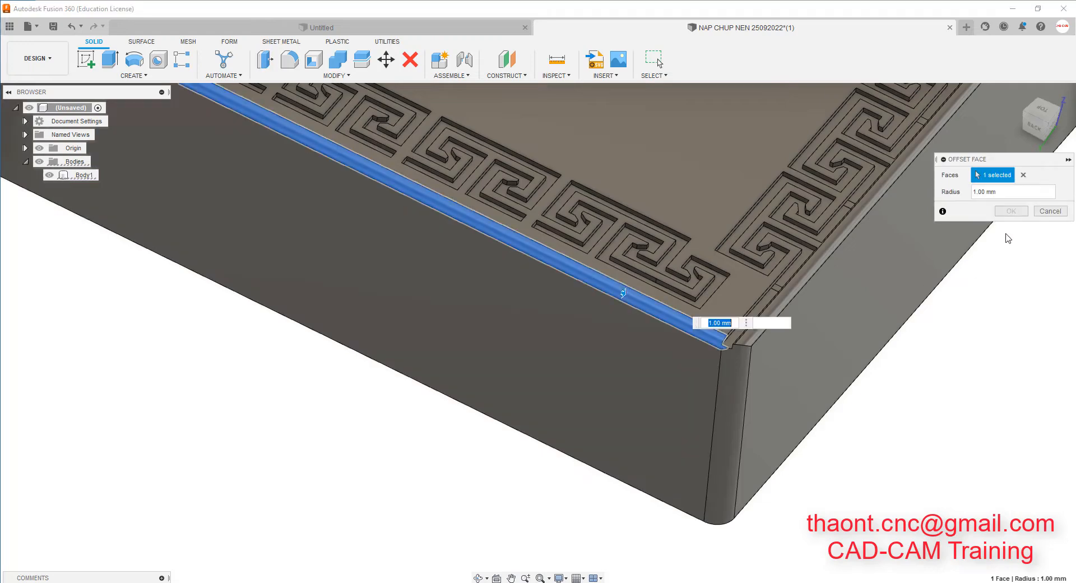
left_click(1051, 211)
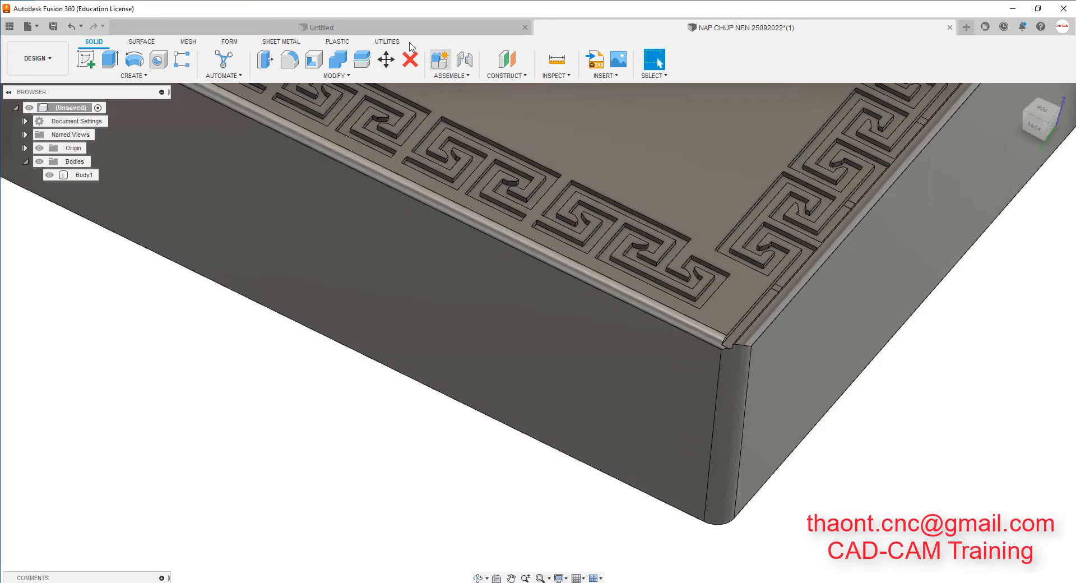
Delete the fillet face along the top edge of the plate's back wall.
left_click(413, 64)
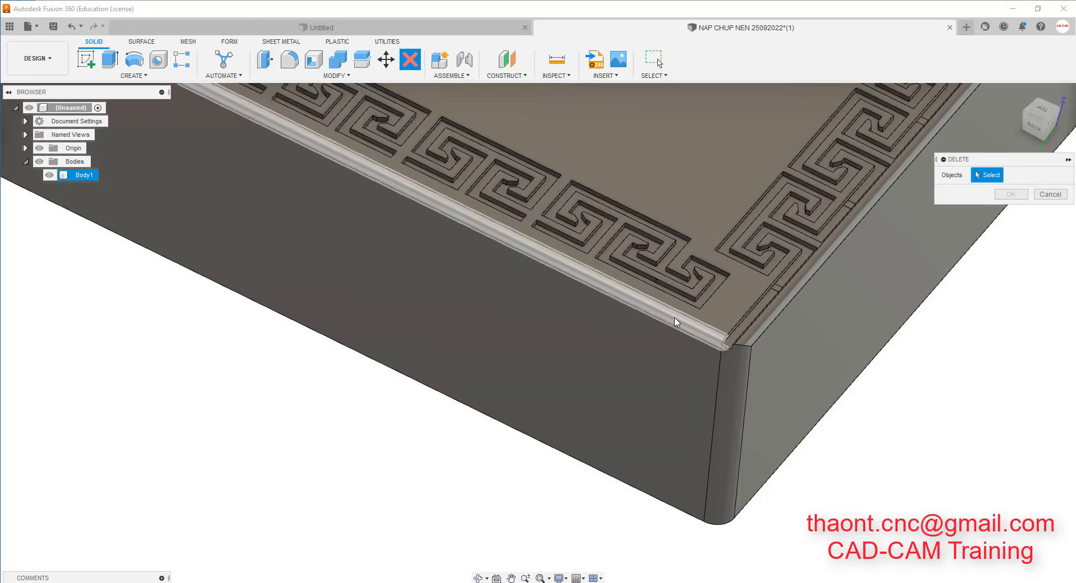
left_click(677, 322)
left_click(1011, 194)
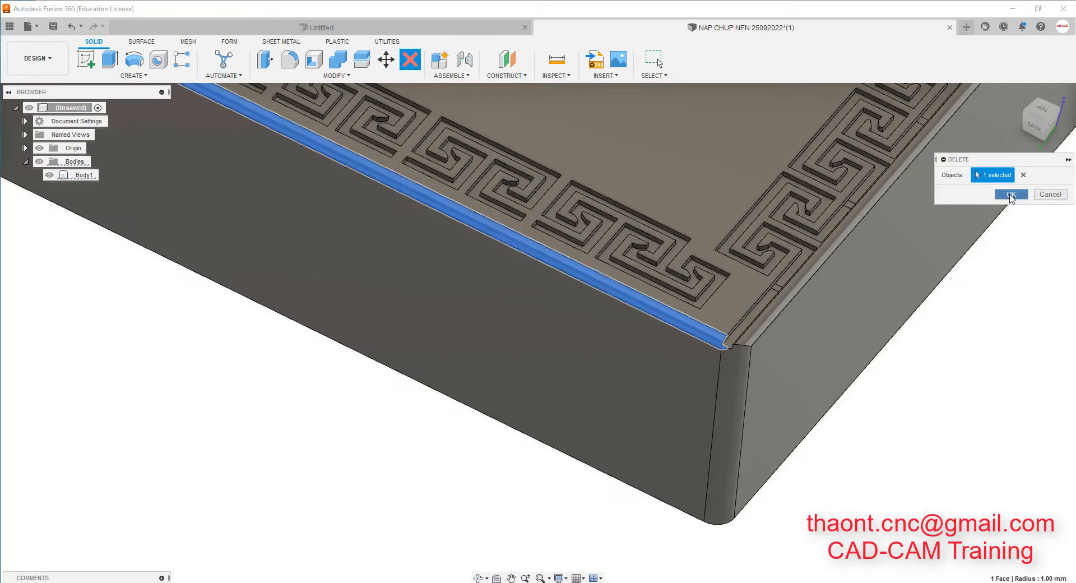
Delete the two small rounded faces capping the top of the plate's front-left corner.
scroll(617, 402, "down", 3)
scroll(607, 423, "down", 3)
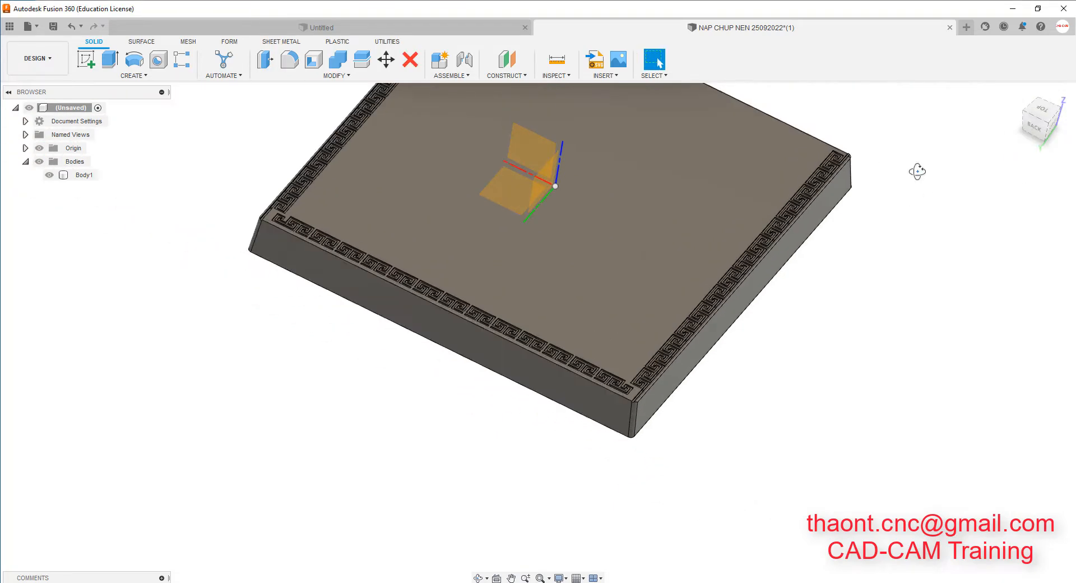
middle_click_drag(915, 168, 900, 144, "shift")
scroll(901, 144, "up", 5)
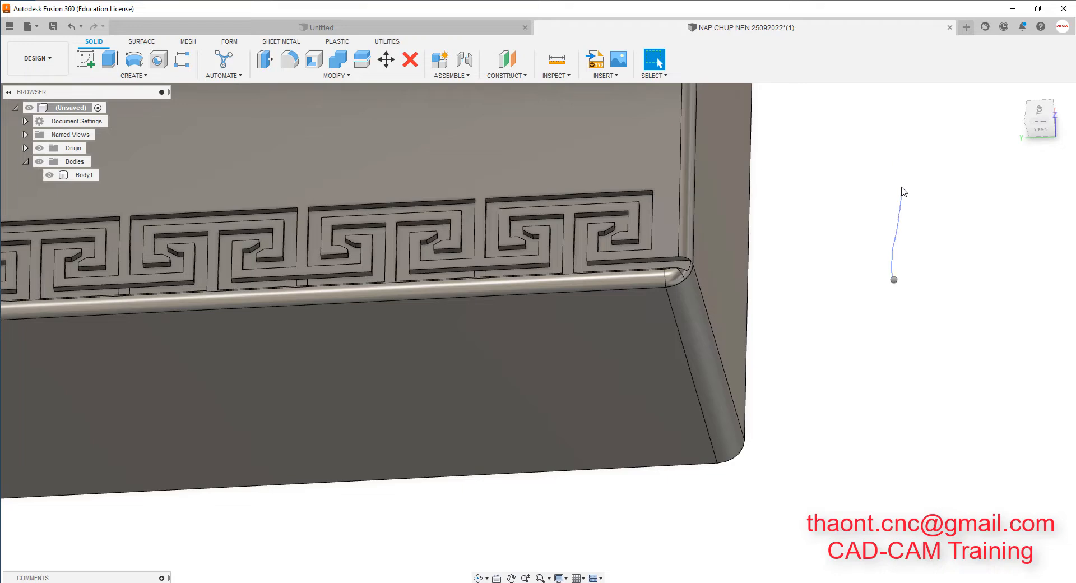
key("Delete")
scroll(728, 296, "up", 2)
left_click(656, 272)
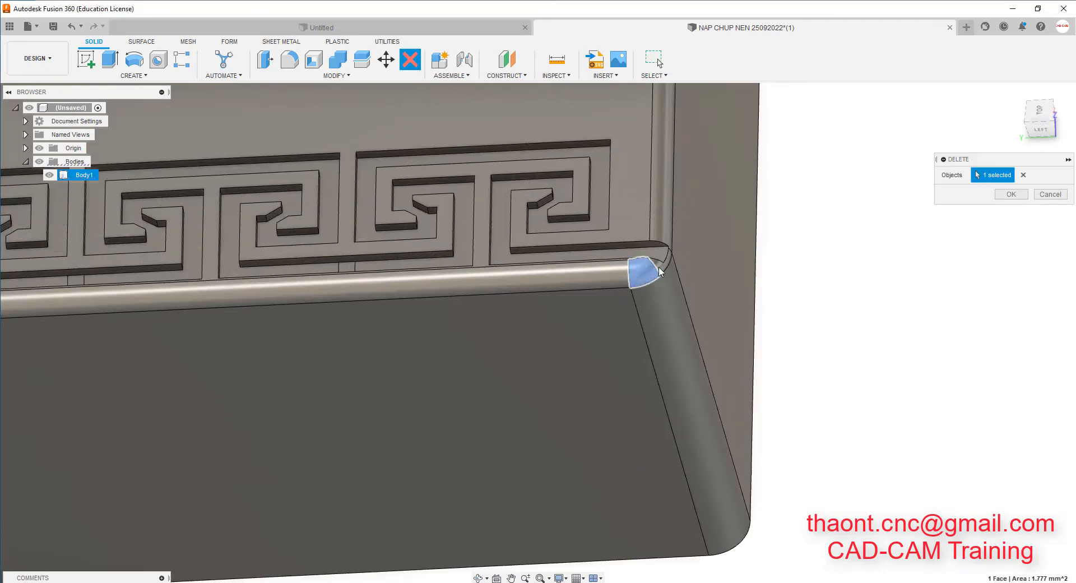
scroll(659, 272, "up", 2)
left_click(1011, 194)
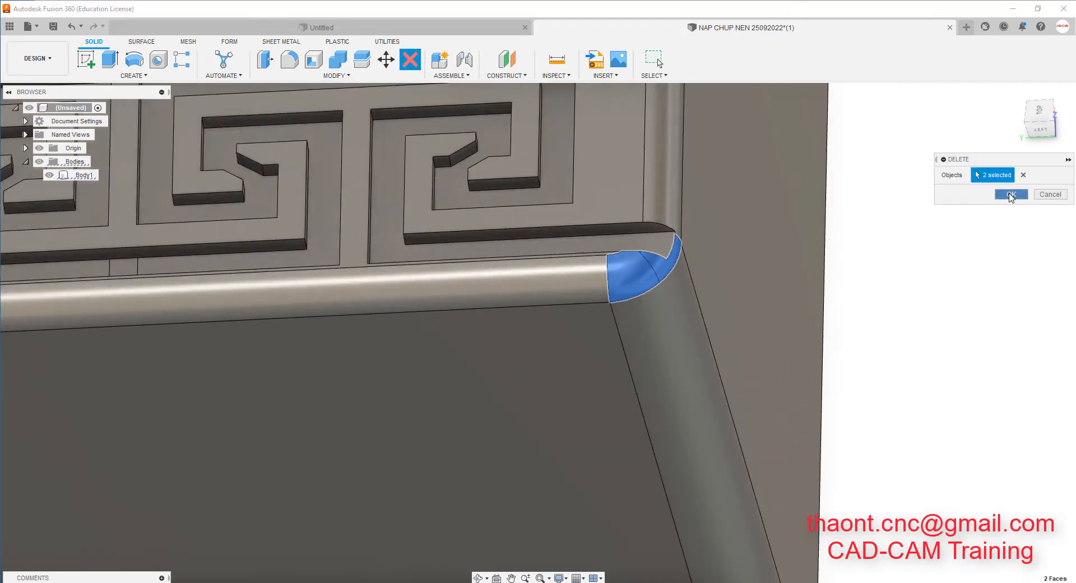
Delete the fillet faces along the left and front walls' top edges together with the front-left corner's vertical fillet face.
scroll(706, 338, "down", 2)
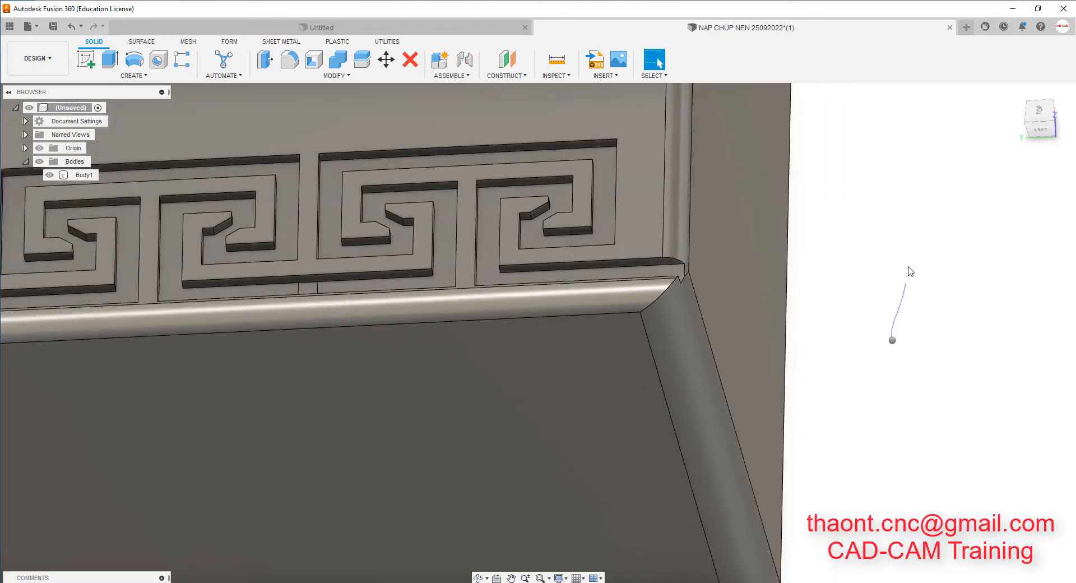
key("Delete")
left_click(643, 297)
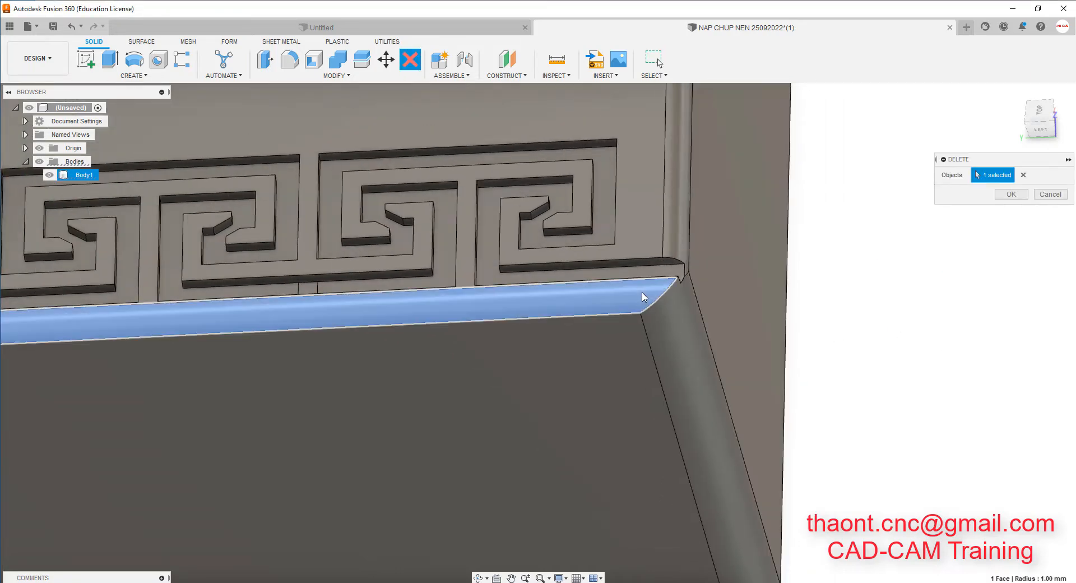
left_click(677, 319)
left_click(676, 232)
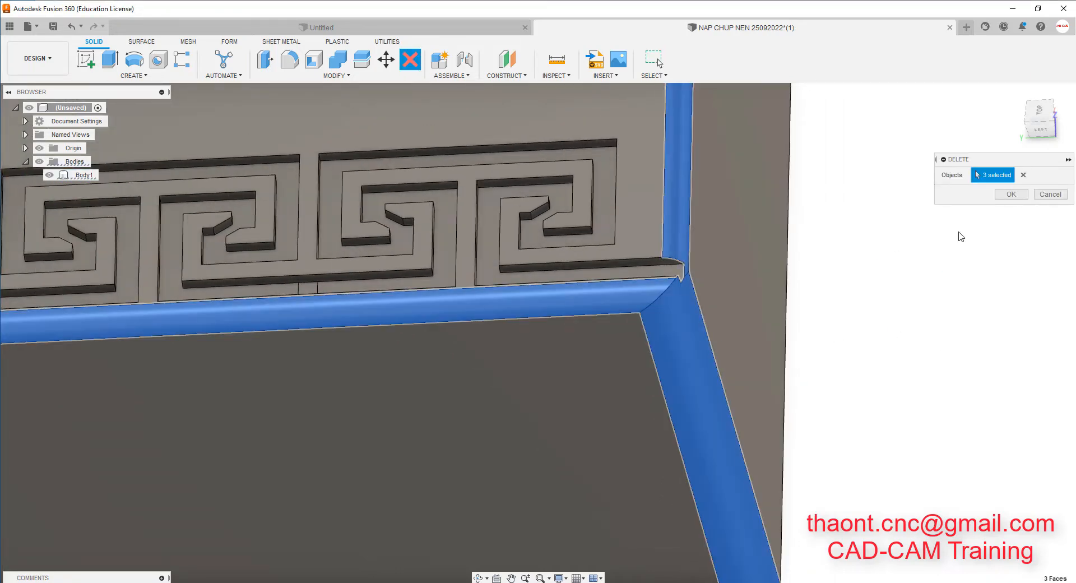
left_click(1012, 195)
Delete the vertical fillet face at the front-right corner and the fillet face along the right wall's top edge.
scroll(721, 372, "down", 5)
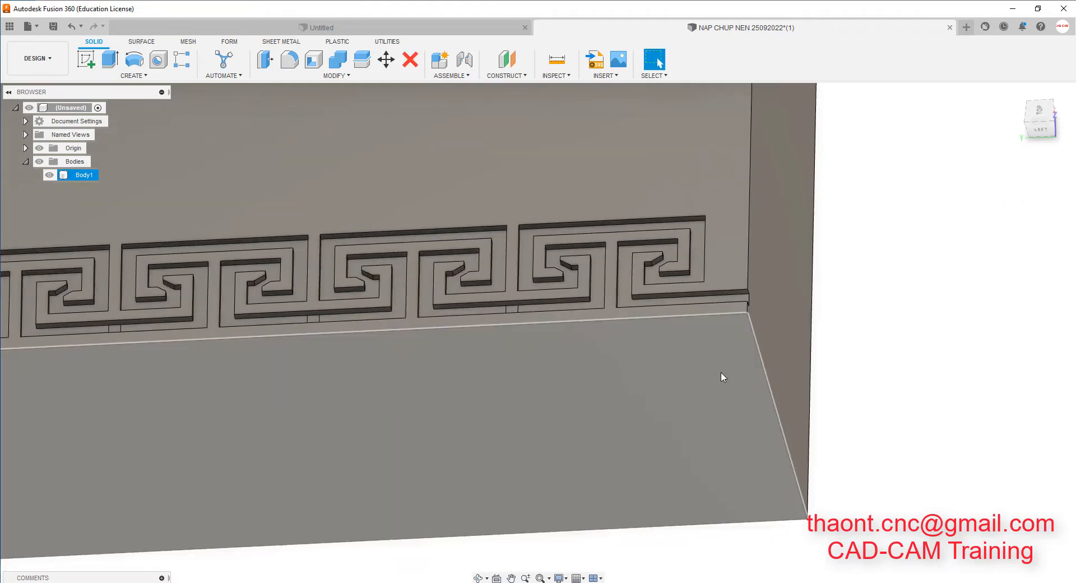
scroll(715, 399, "down", 5)
middle_click_drag(712, 388, 718, 292, "shift")
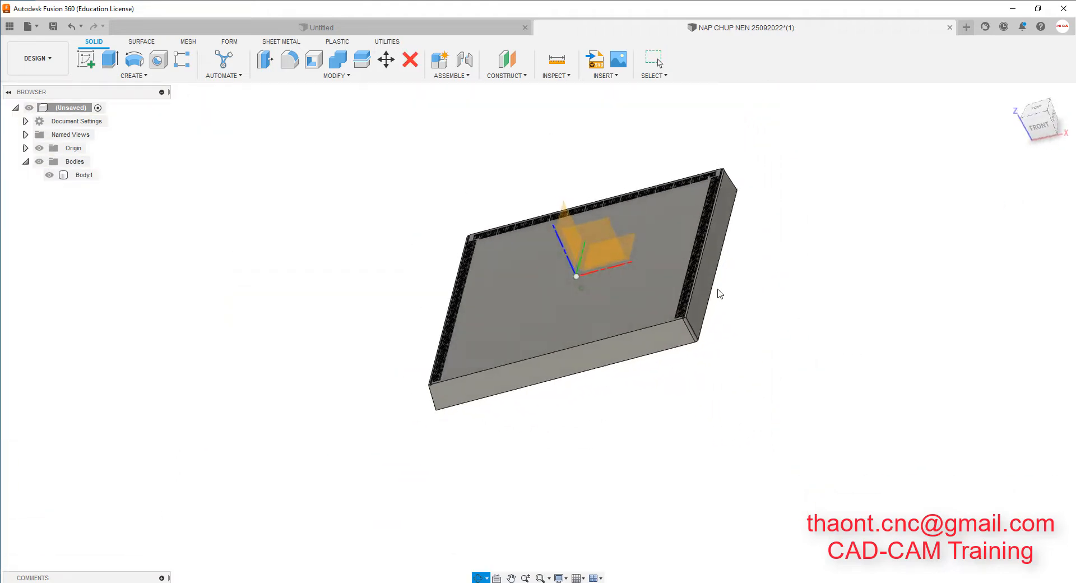
scroll(710, 339, "up", 3)
scroll(711, 339, "up", 3)
key("Delete")
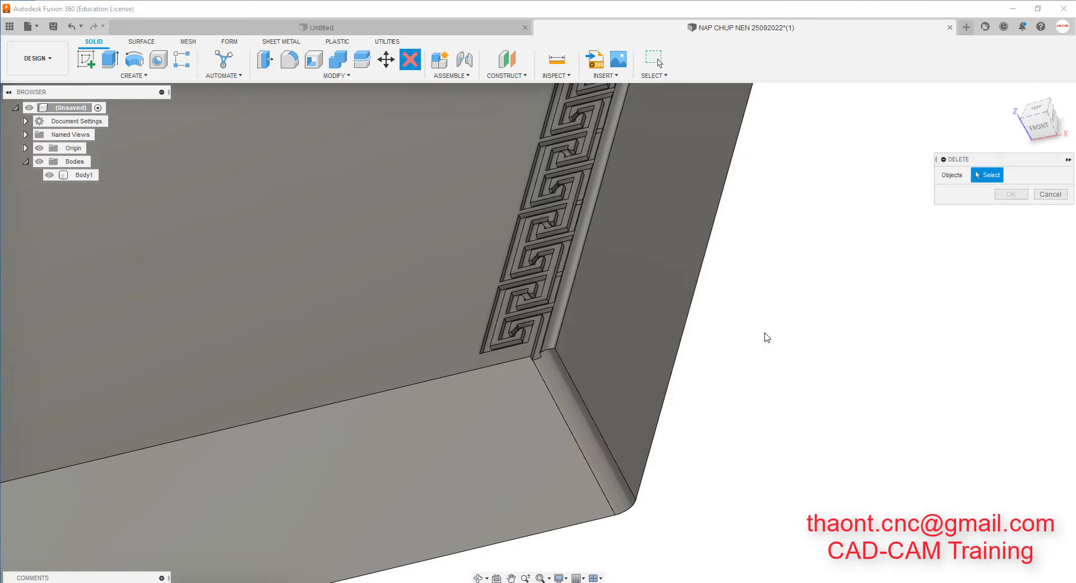
scroll(531, 377, "up", 3)
scroll(435, 353, "up", 3)
left_click(437, 344)
left_click(445, 305)
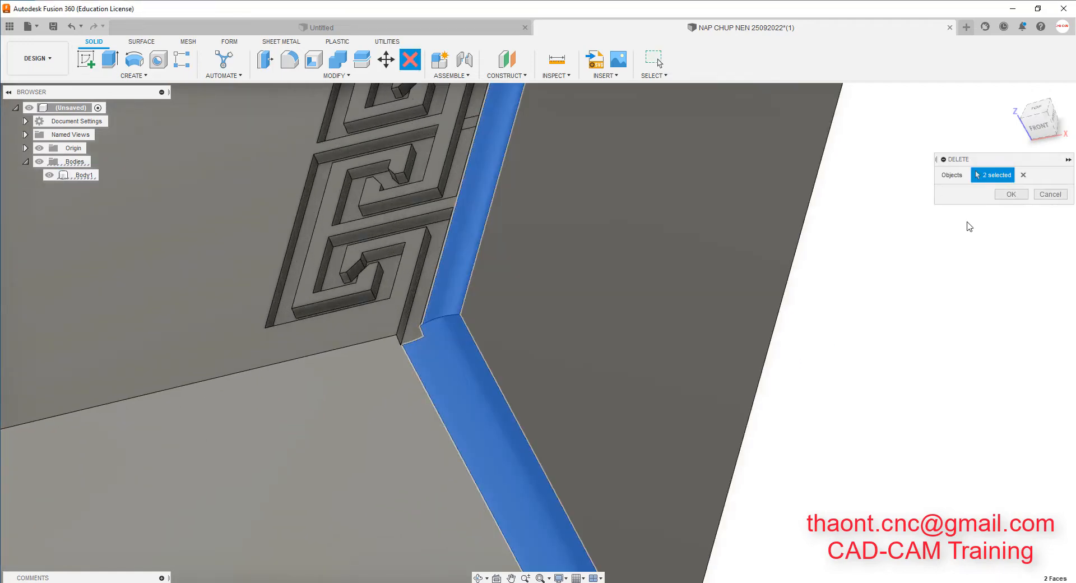
left_click(1011, 194)
Delete the vertical fillet face at the plate's back-right corner.
scroll(430, 372, "down", 3)
scroll(792, 493, "down", 5)
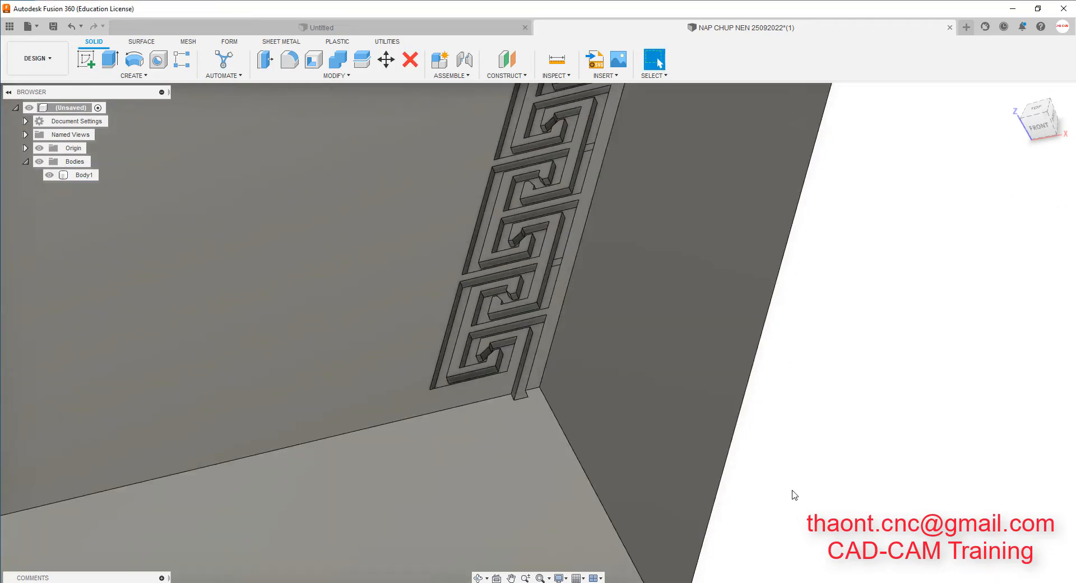
scroll(793, 492, "down", 3)
middle_click_drag(920, 369, 840, 488, "shift")
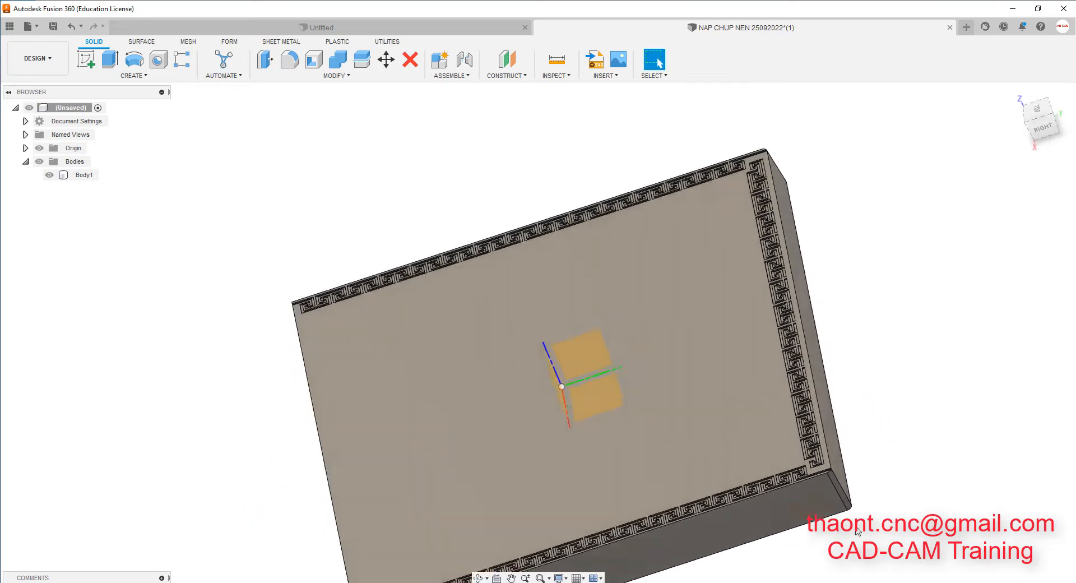
scroll(840, 492, "up", 5)
key("Delete")
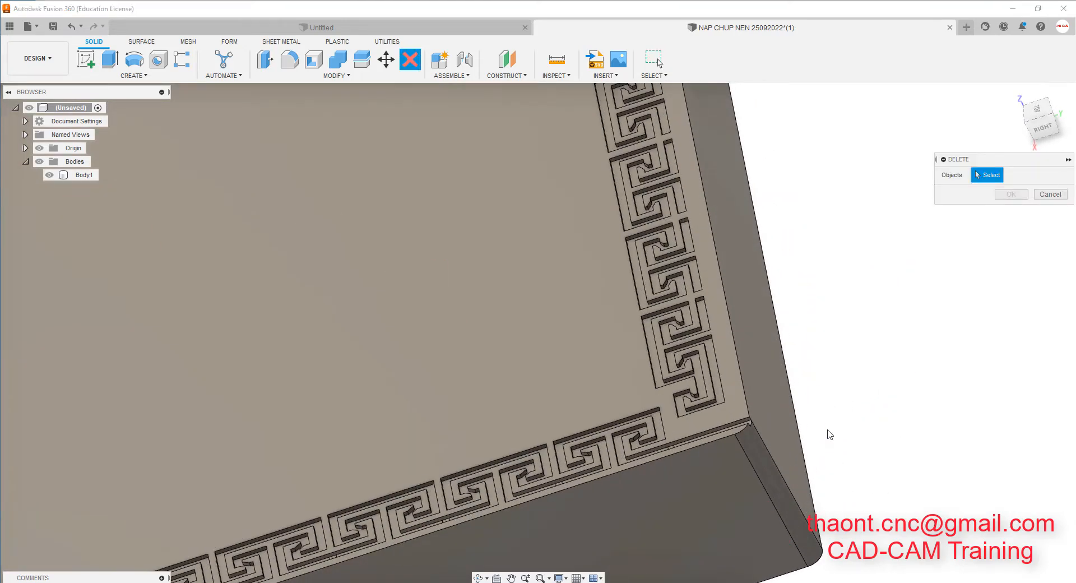
left_click(761, 451)
left_click(1020, 197)
Hide the origin planes and axes of the plate model.
scroll(800, 340, "down", 8)
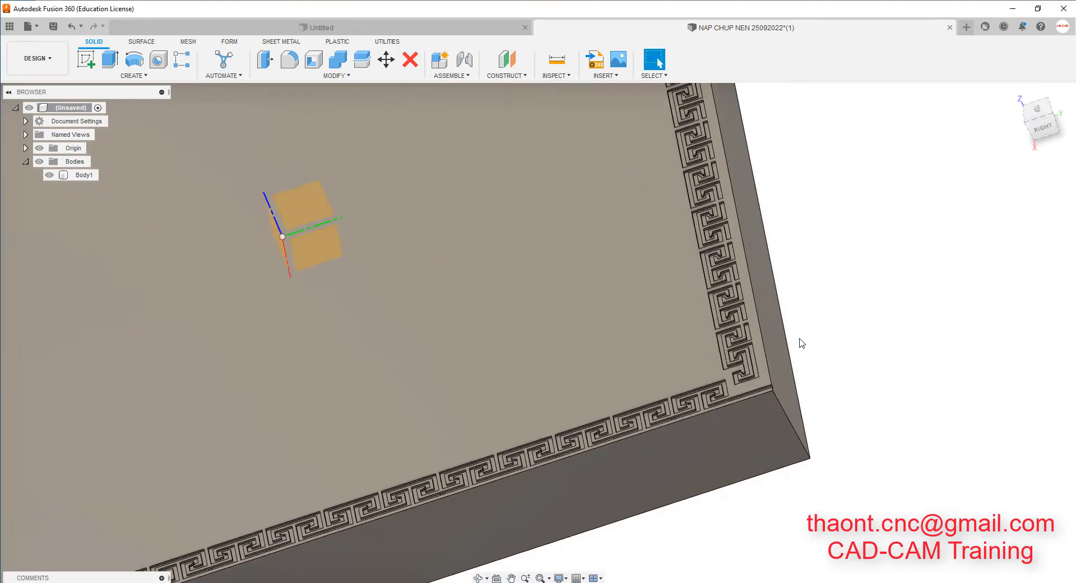
middle_click_drag(642, 301, 707, 309, "shift")
scroll(708, 309, "up", 3)
scroll(707, 310, "up", 1)
left_click(232, 132)
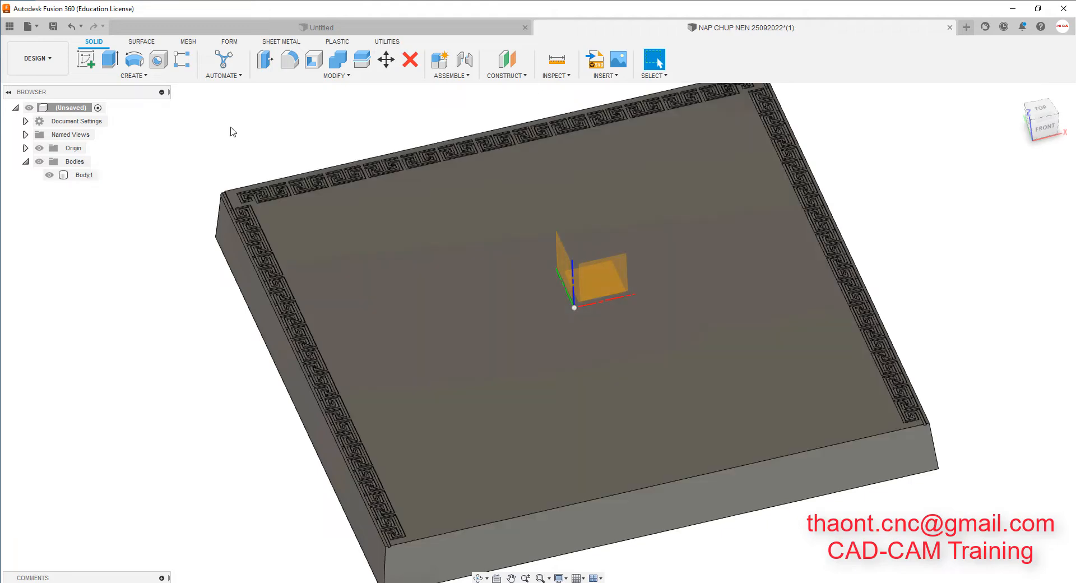
left_click(41, 148)
Offset the plate's right side wall outward by 0.5 mm with Press Pull.
middle_click_drag(845, 317, 785, 297, "shift")
scroll(995, 308, "up", 3)
scroll(957, 287, "down", 3)
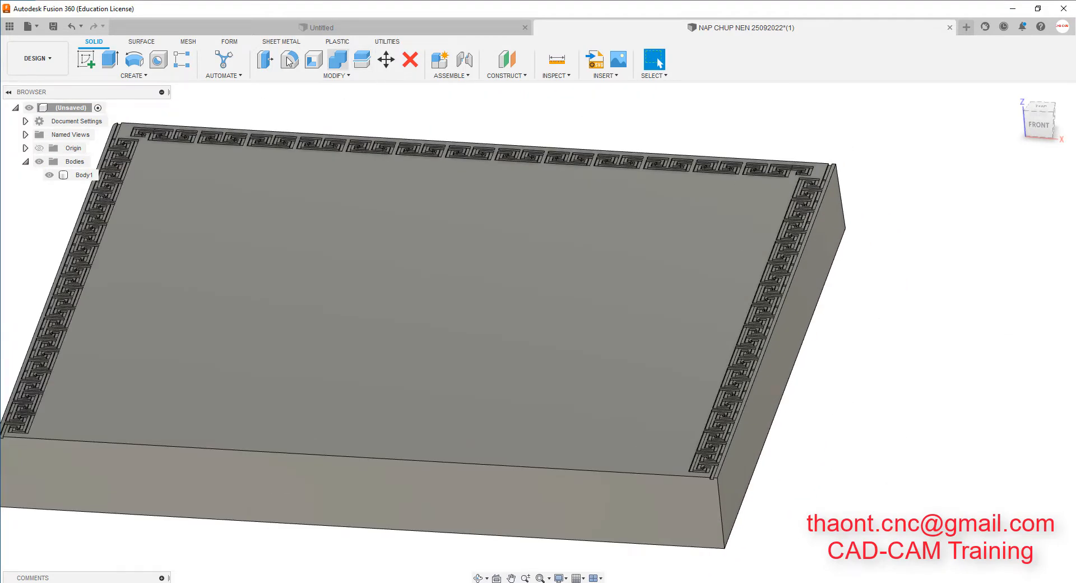
left_click(266, 60)
scroll(818, 179, "up", 3)
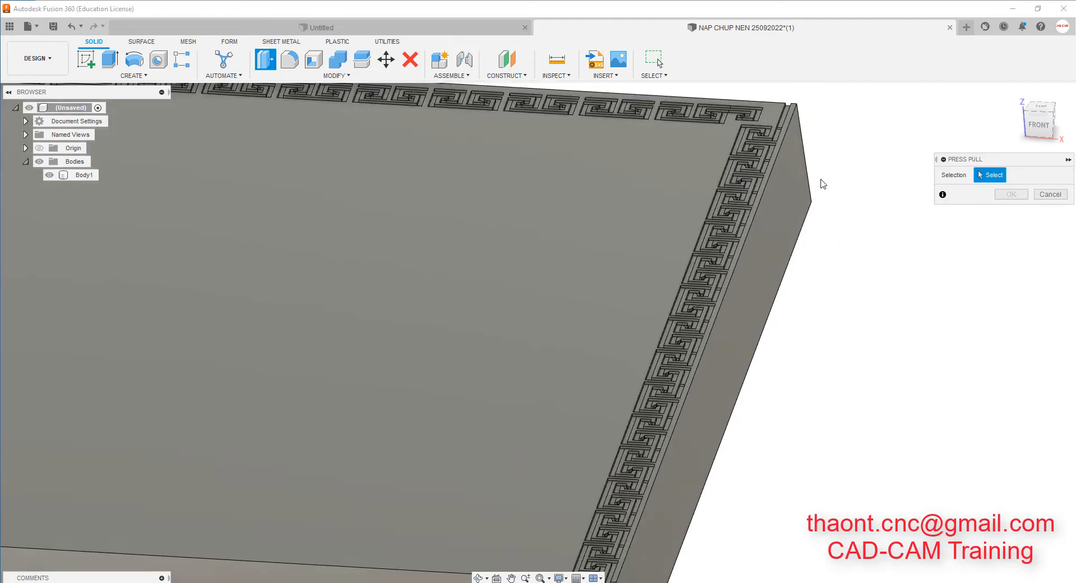
left_click(798, 180)
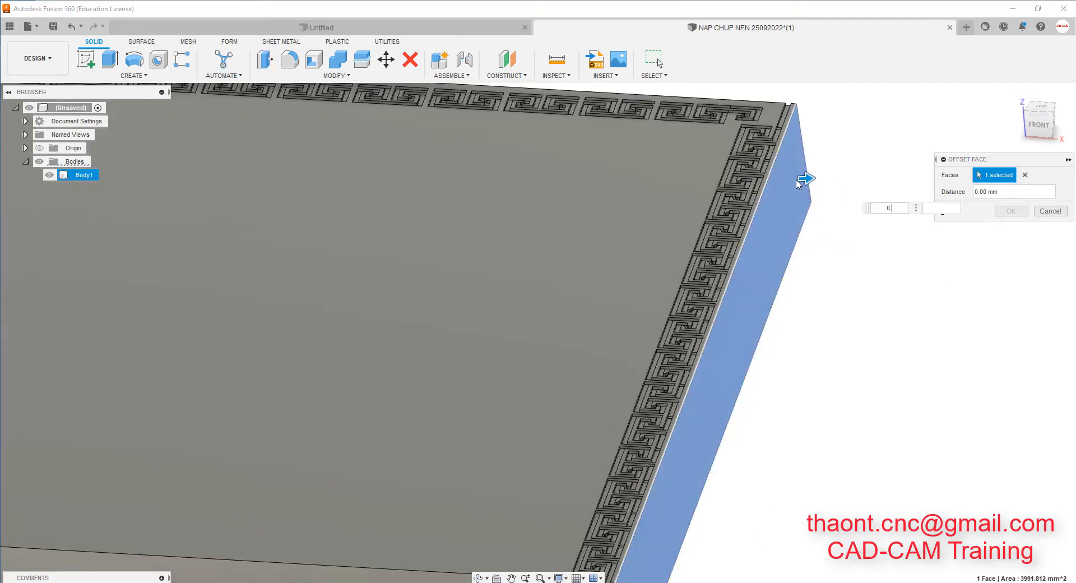
scroll(855, 159, "down", 1)
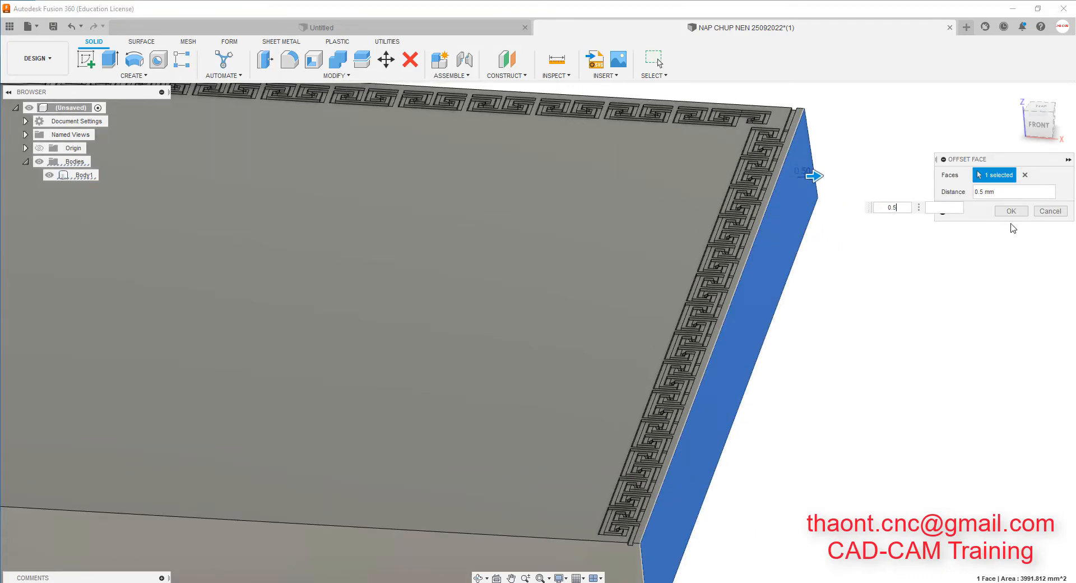
left_click(1012, 212)
Offset the plate's left side wall outward by 0.5 mm.
scroll(825, 205, "down", 4)
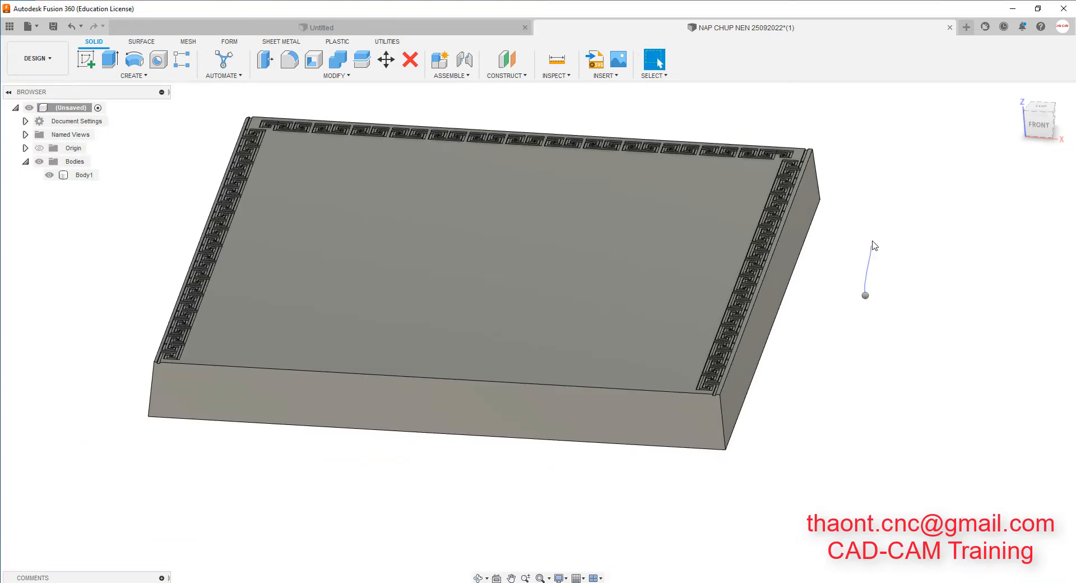
right_click_drag(873, 242, 872, 240)
middle_click_drag(466, 328, 238, 425, "shift")
left_click(250, 393)
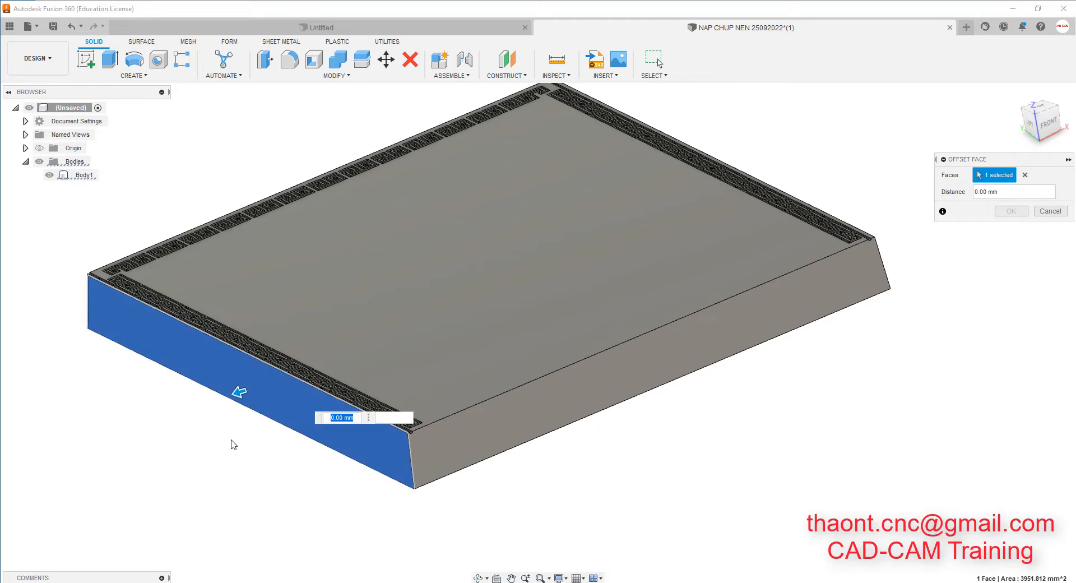
type("0.5")
key("Return")
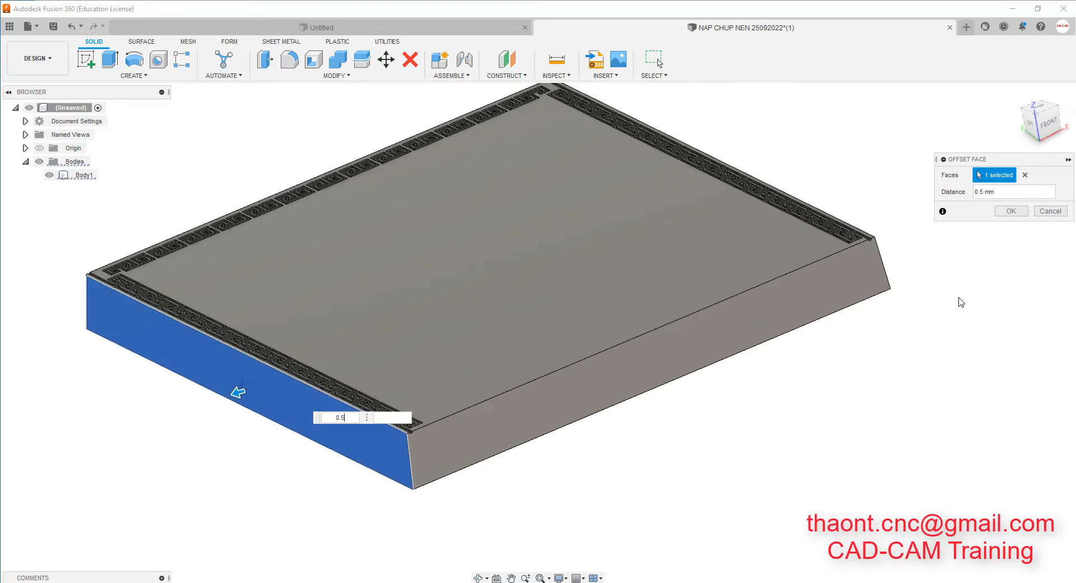
left_click(1009, 211)
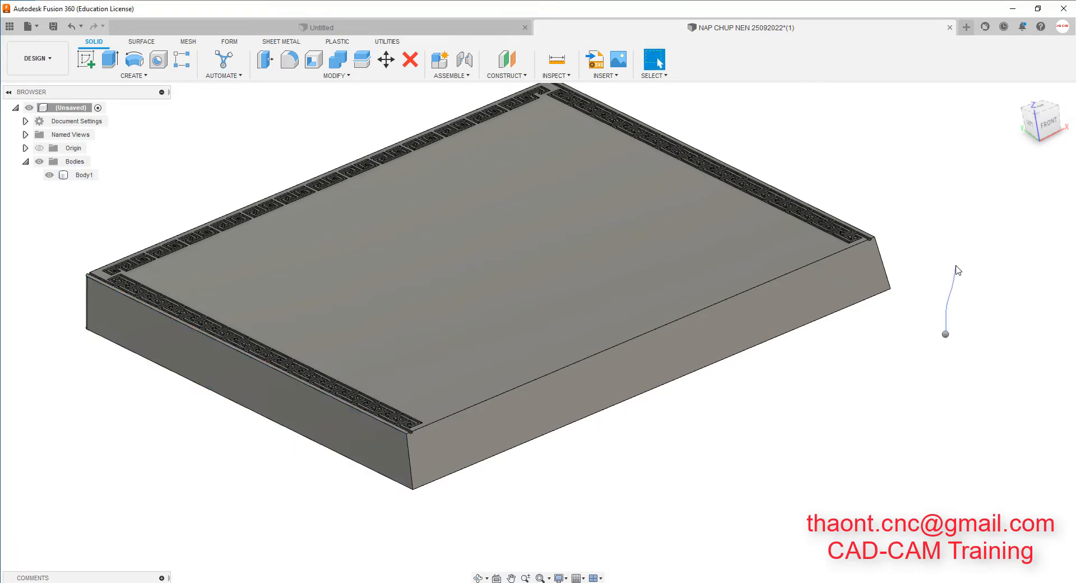
Offset the plate's front wall outward by 0.5 mm.
key("q")
left_click(834, 306)
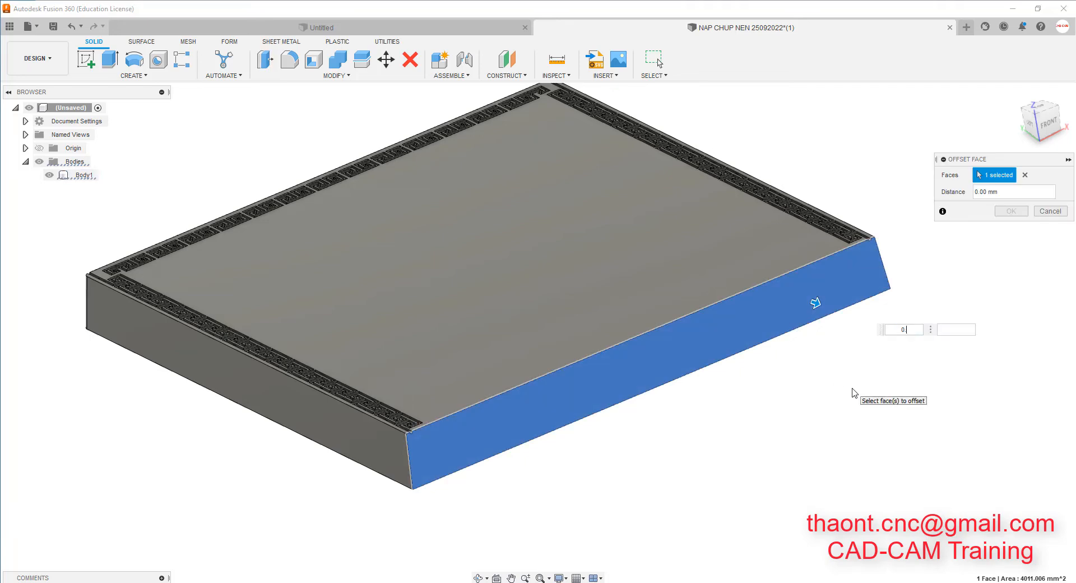
key("Return")
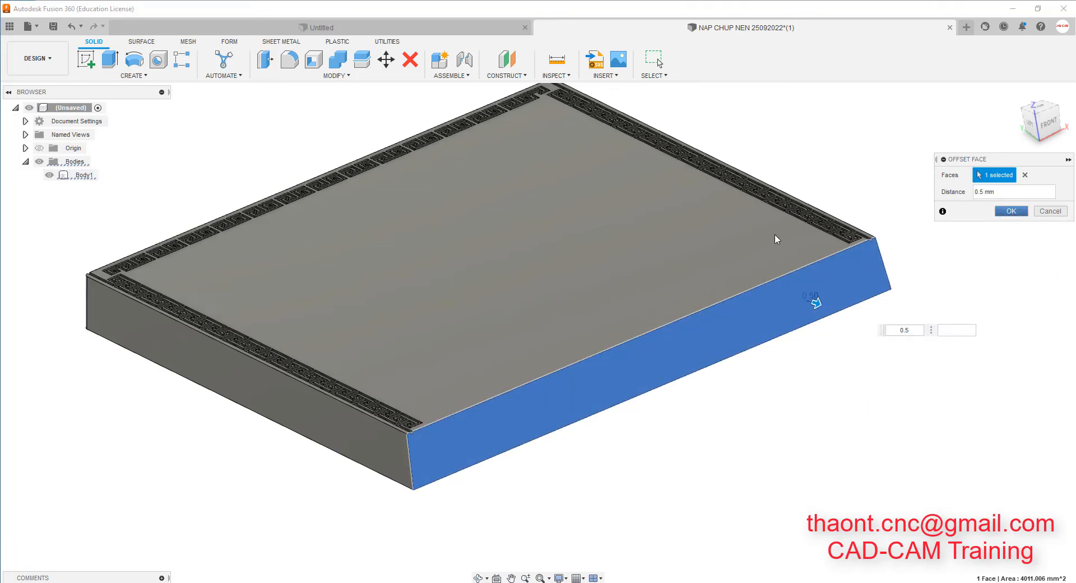
key("Return")
Offset the plate's back wall outward by 0.5 mm.
middle_click_drag(829, 271, 575, 257, "shift")
key("Escape")
scroll(302, 404, "up", 2)
right_click_drag(304, 320, 304, 321)
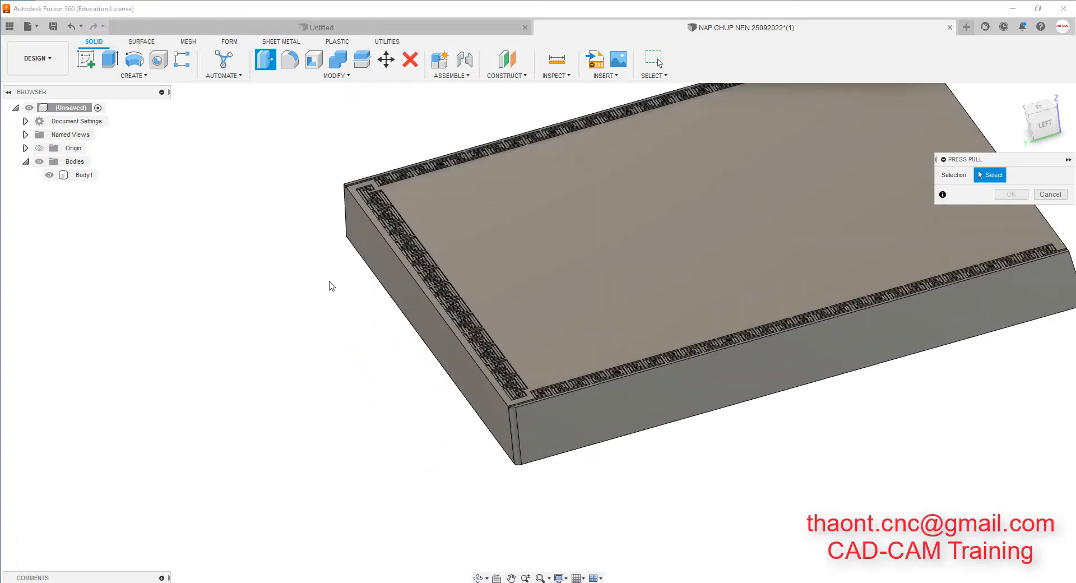
scroll(331, 282, "up", 3)
left_click(419, 271)
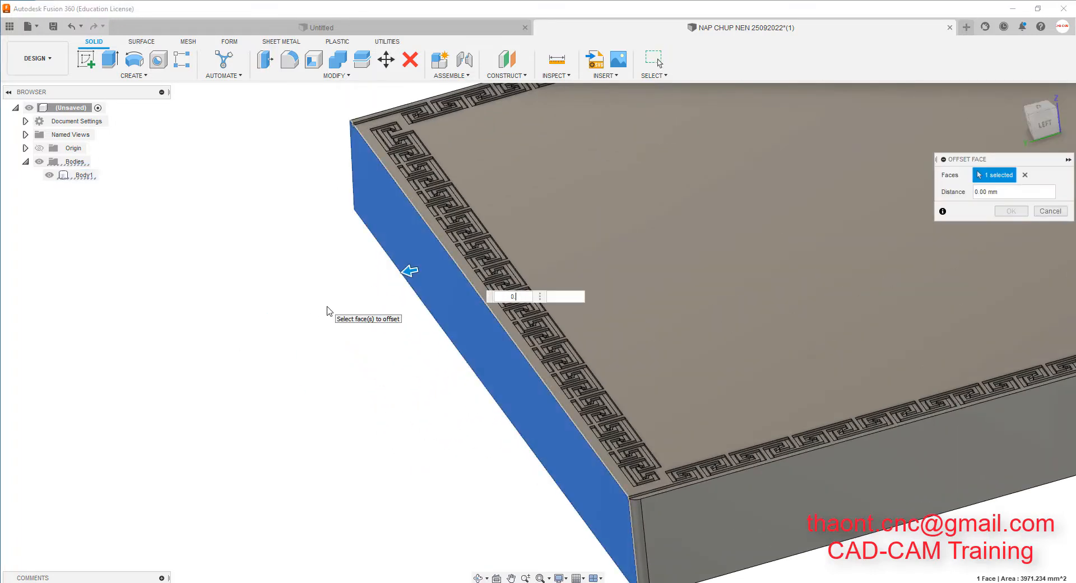
type("0.5")
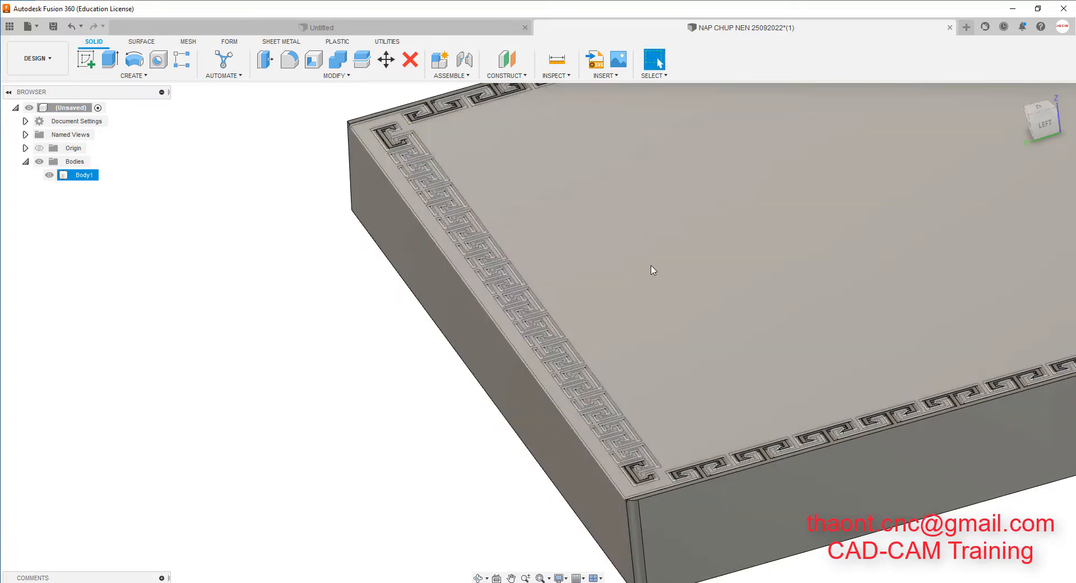
Delete the remaining vertical fillet face at the plate's back-left corner.
scroll(463, 303, "down", 3)
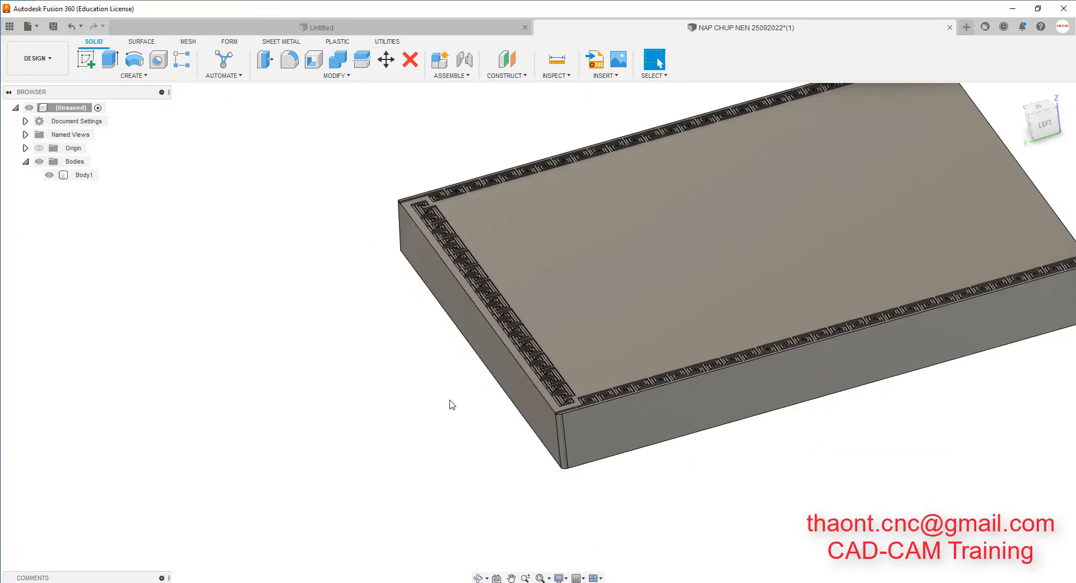
scroll(344, 370, "down", 2)
left_click(410, 59)
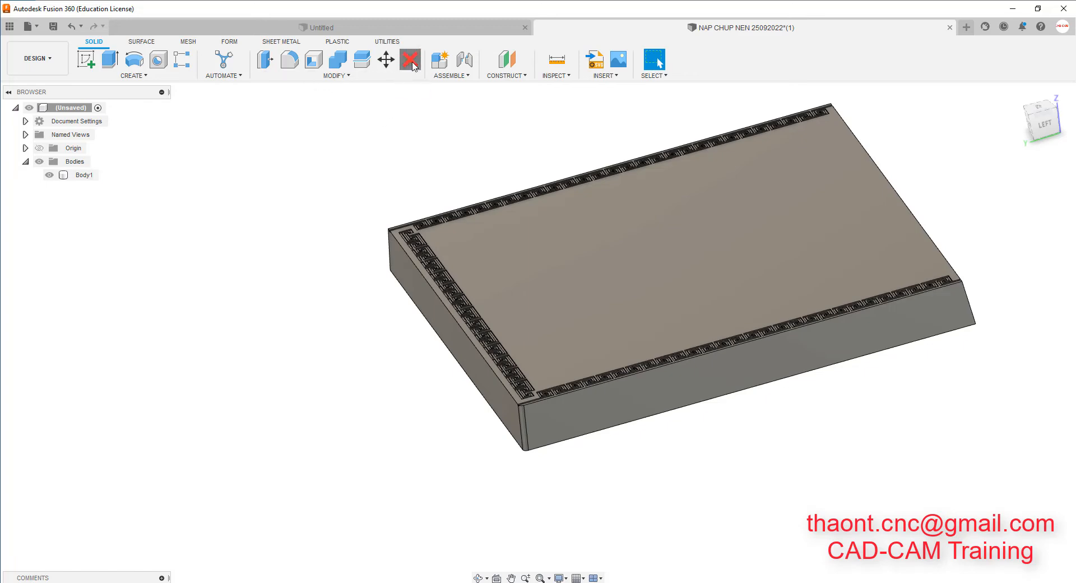
scroll(545, 492, "up", 5)
left_click(501, 334)
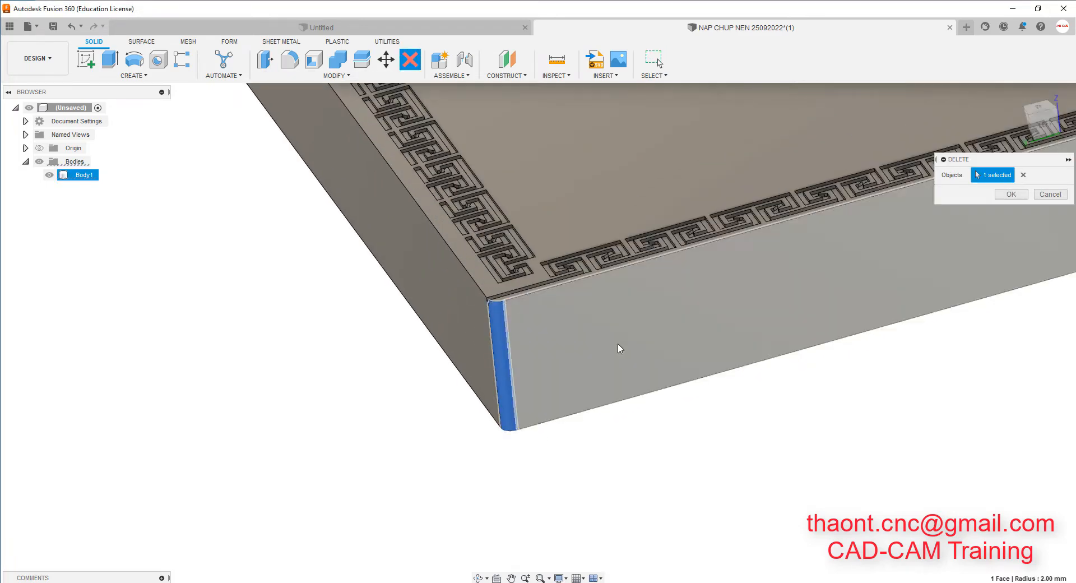
left_click(1011, 194)
Start a constant-radius Fillet with the top edges of the plate's right and back walls as two separate selection sets.
scroll(471, 439, "down", 5)
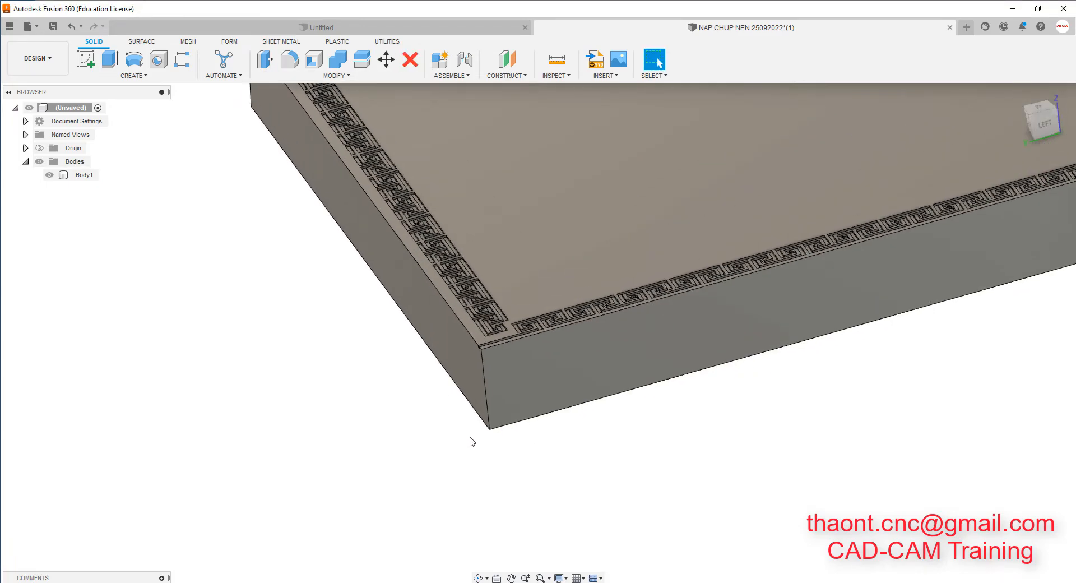
middle_click_drag(700, 306, 529, 163, "shift")
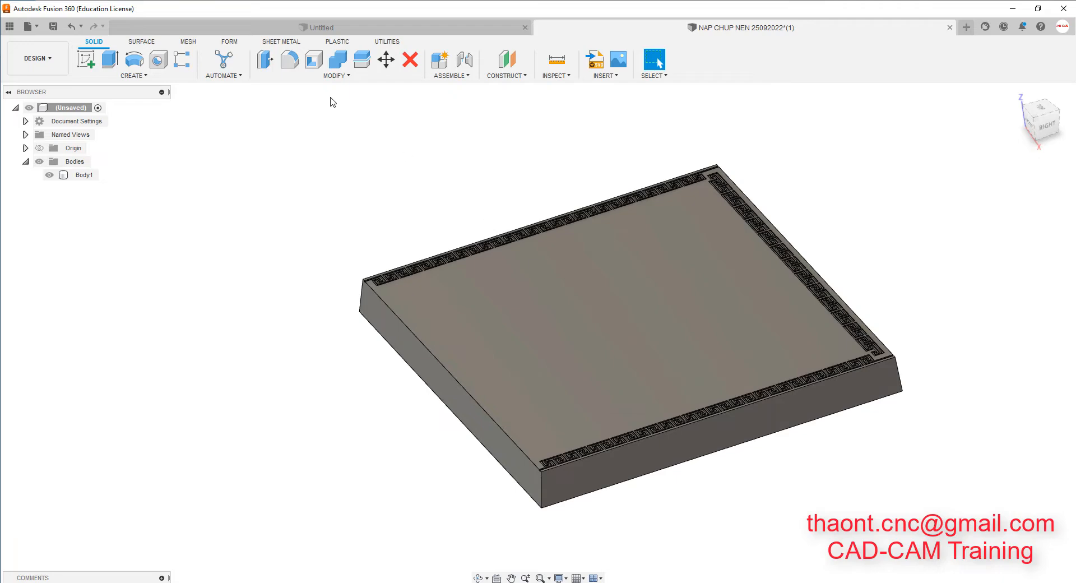
left_click(290, 60)
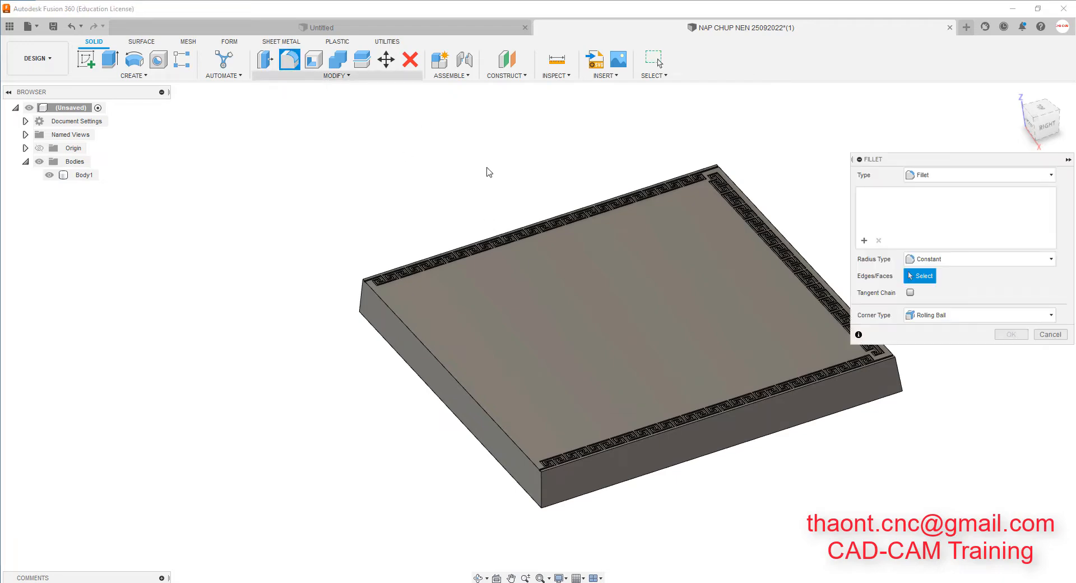
scroll(705, 468, "up", 5)
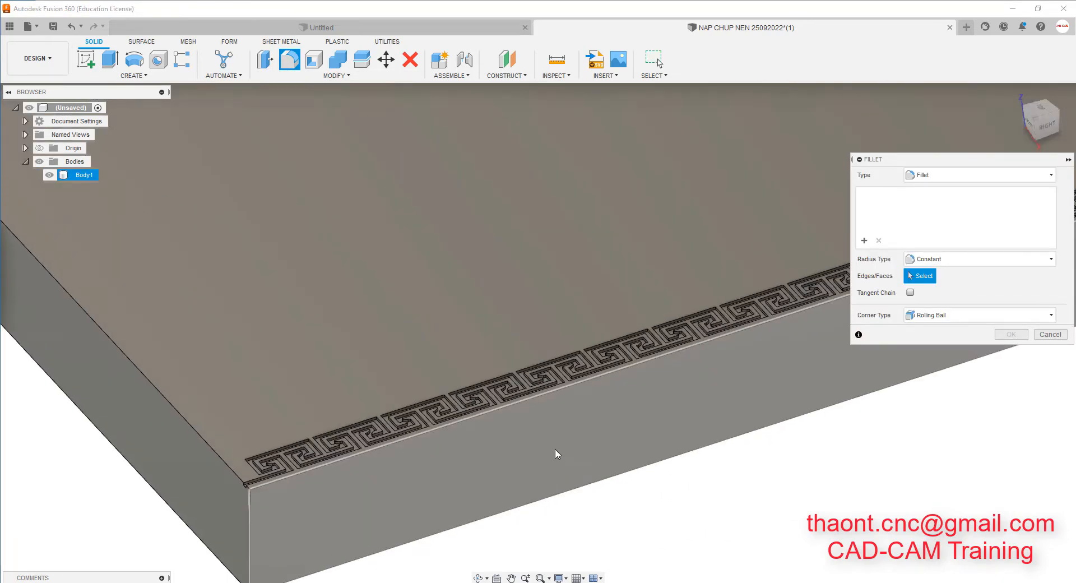
left_click(543, 394)
scroll(412, 436, "down", 5)
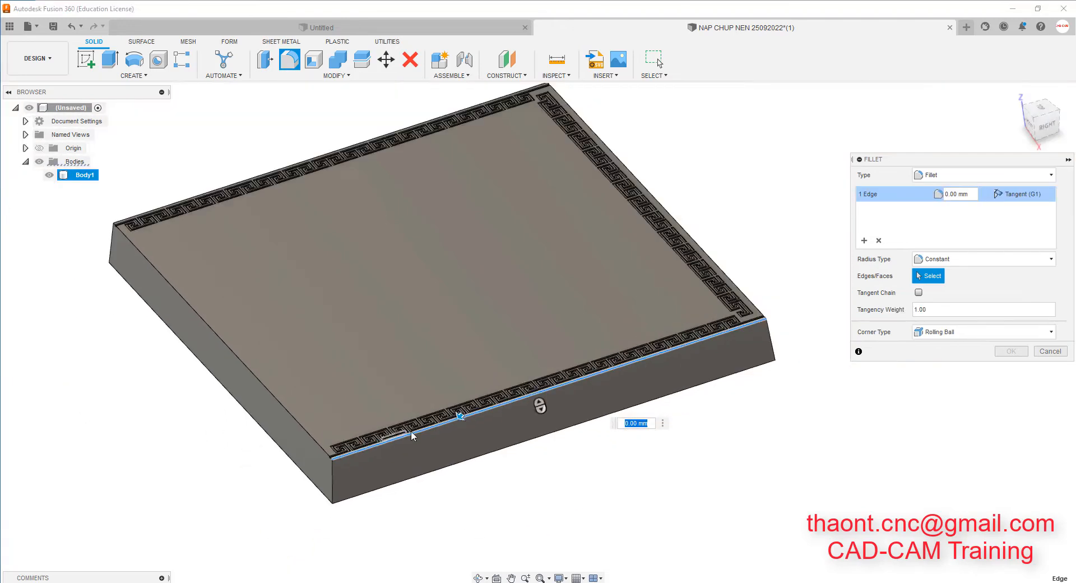
left_click(862, 241)
scroll(752, 295, "up", 5)
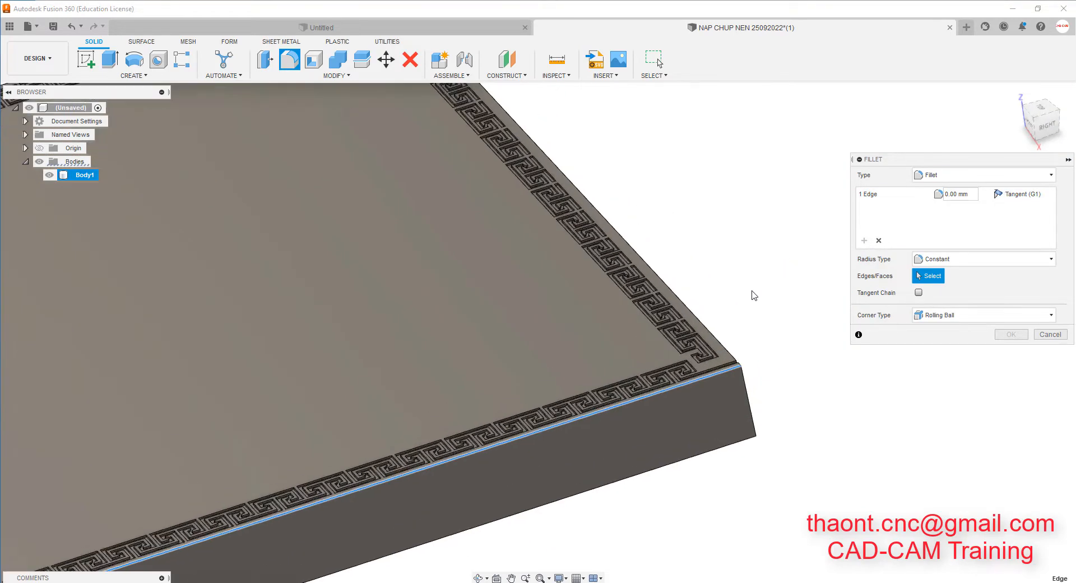
left_click(717, 352)
Add the top edges of the plate's left and front walls to the fillet as two more separate selection sets.
scroll(771, 348, "down", 5)
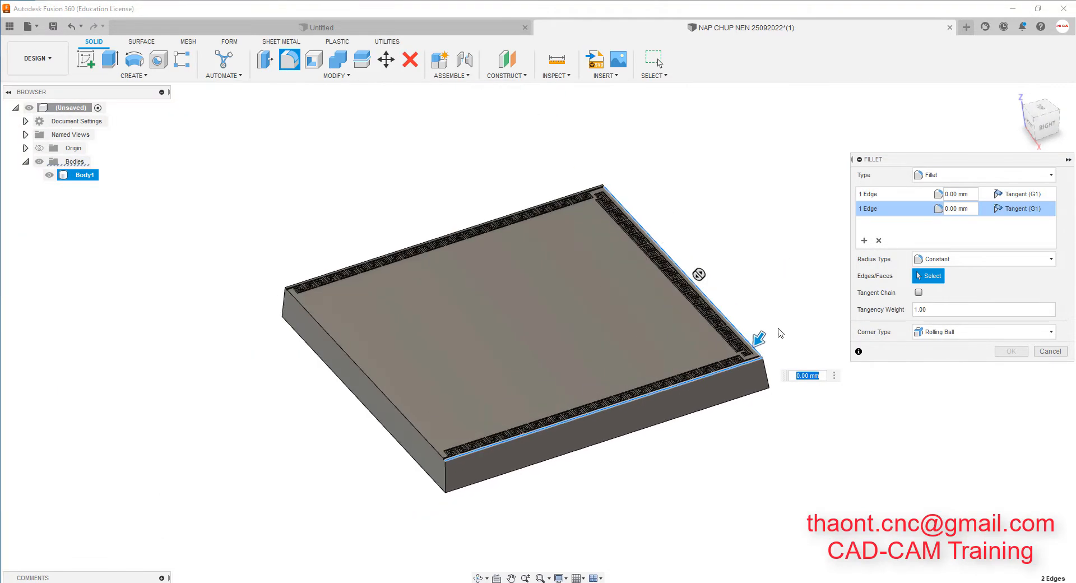
scroll(590, 149, "up", 5)
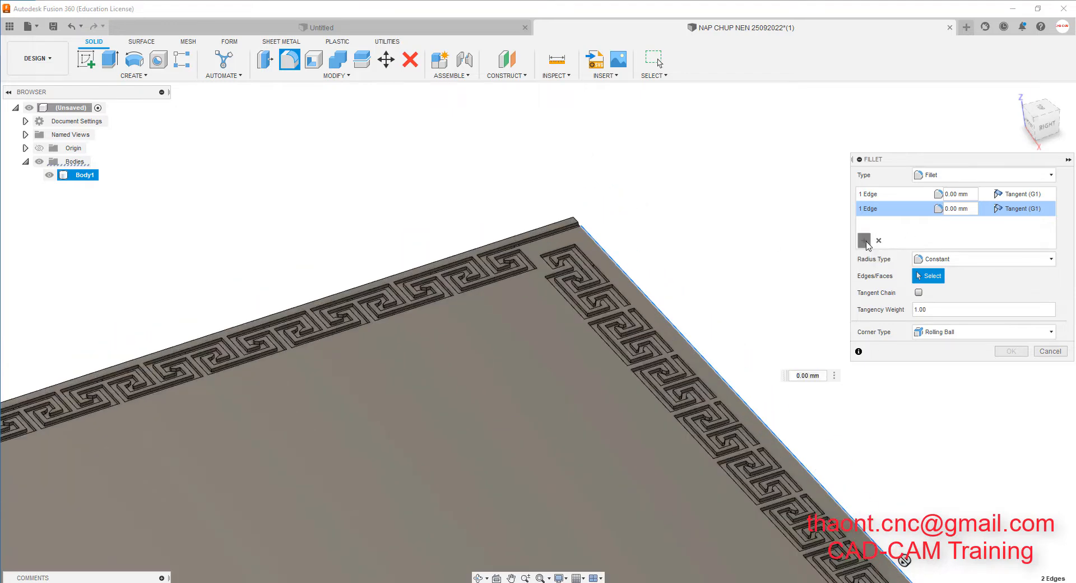
left_click(865, 241)
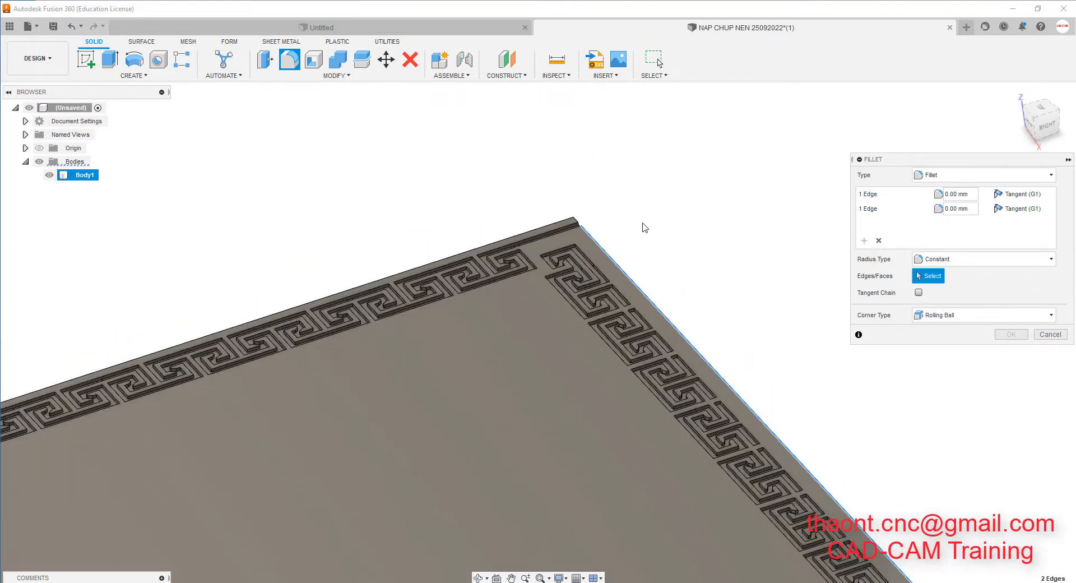
left_click(552, 227)
scroll(688, 185, "down", 5)
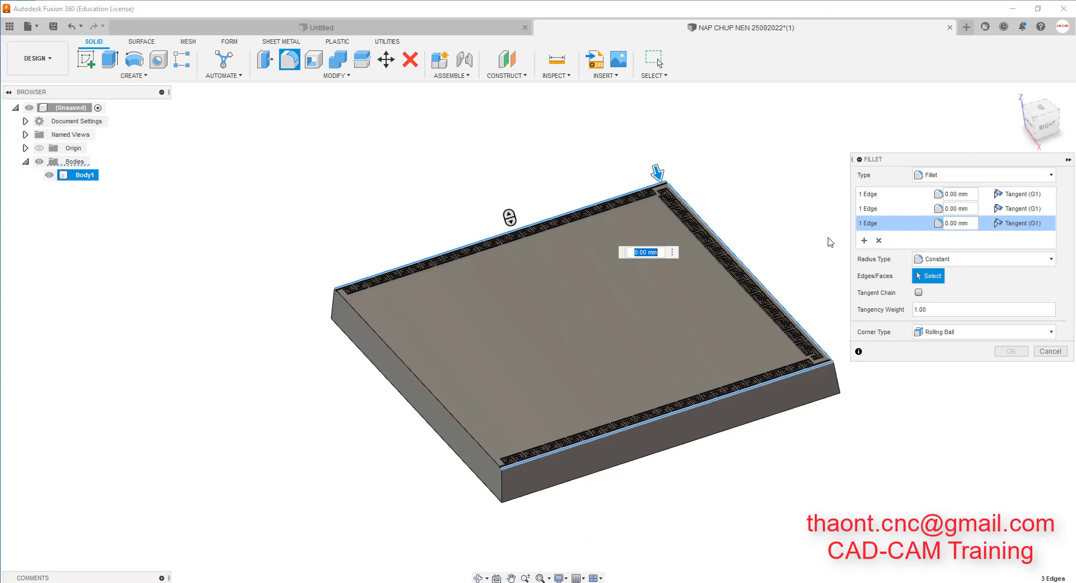
left_click(865, 242)
scroll(362, 335, "up", 3)
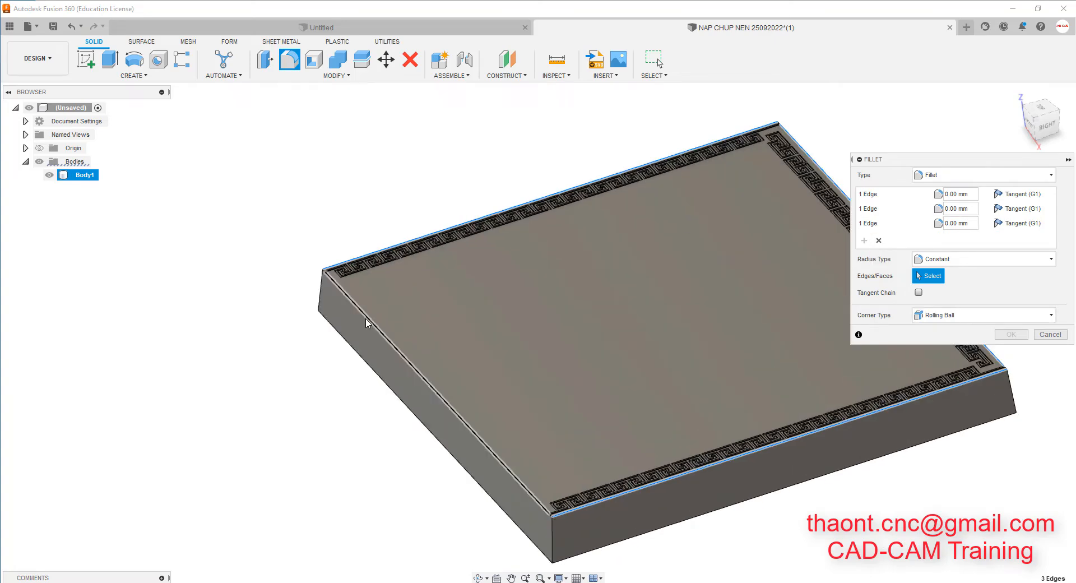
left_click(361, 317)
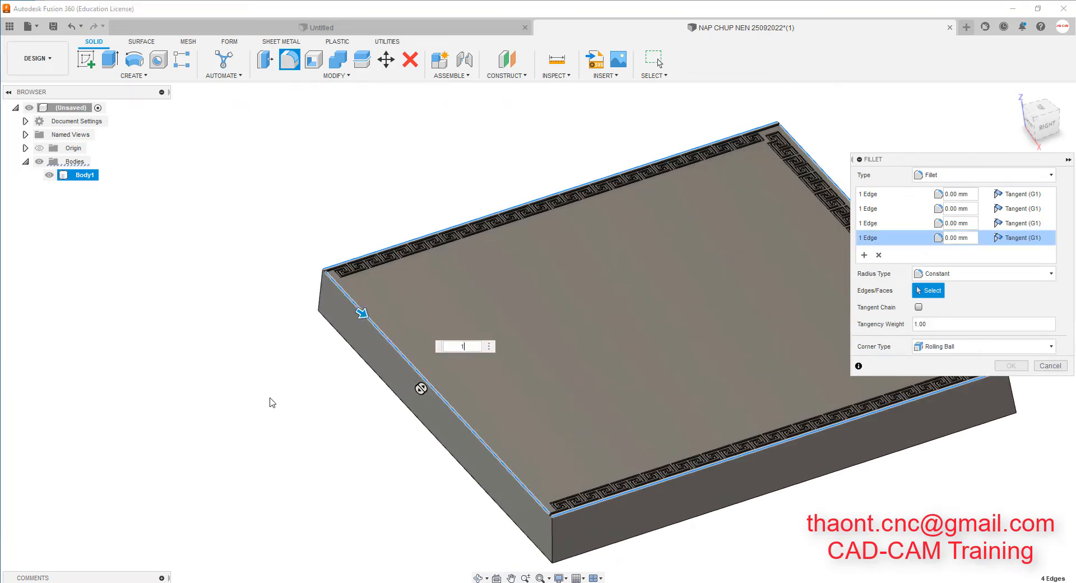
Set the radius of all four edge sets to 1 mm and apply the fillet around the plate's top.
type("1")
key("Return")
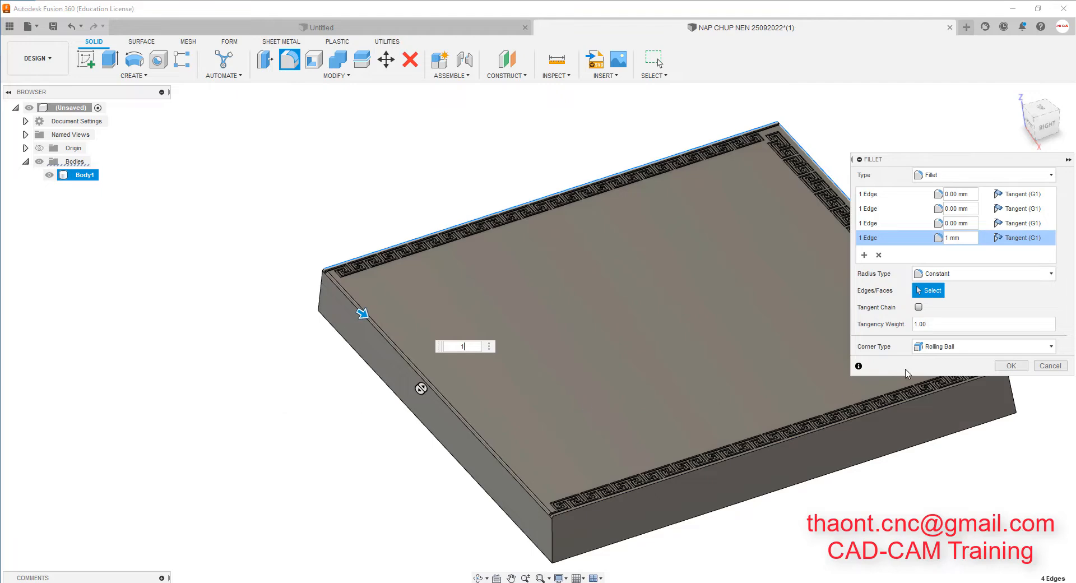
left_click(951, 223)
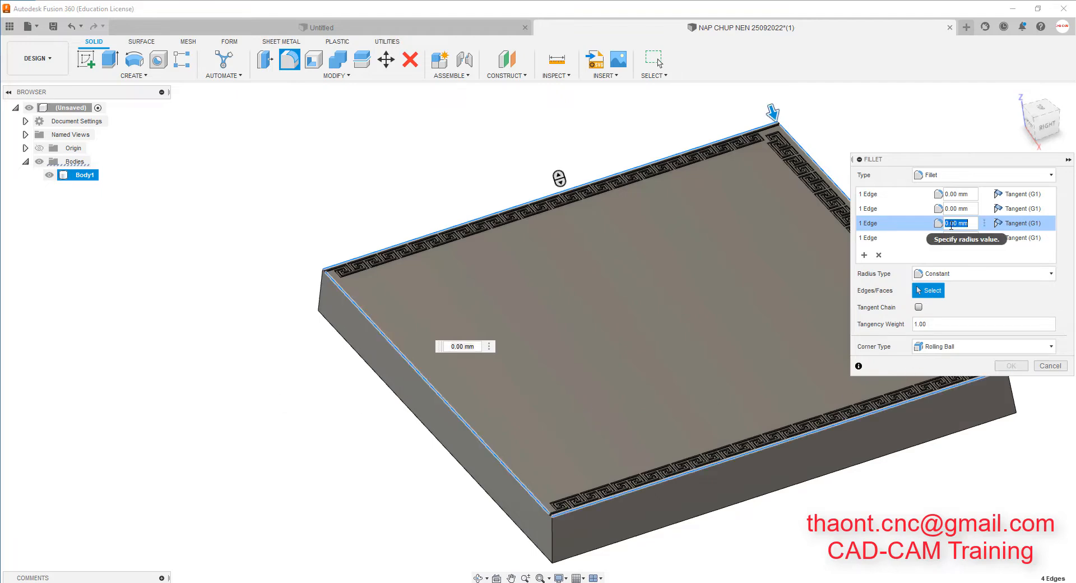
left_click(954, 209)
left_click(955, 193)
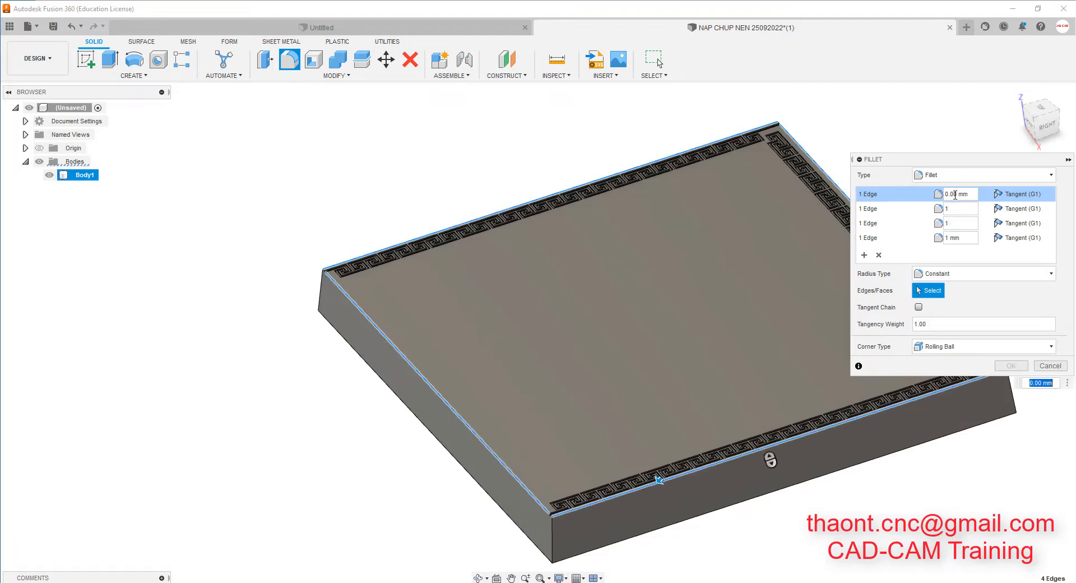
type("1")
left_click(957, 209)
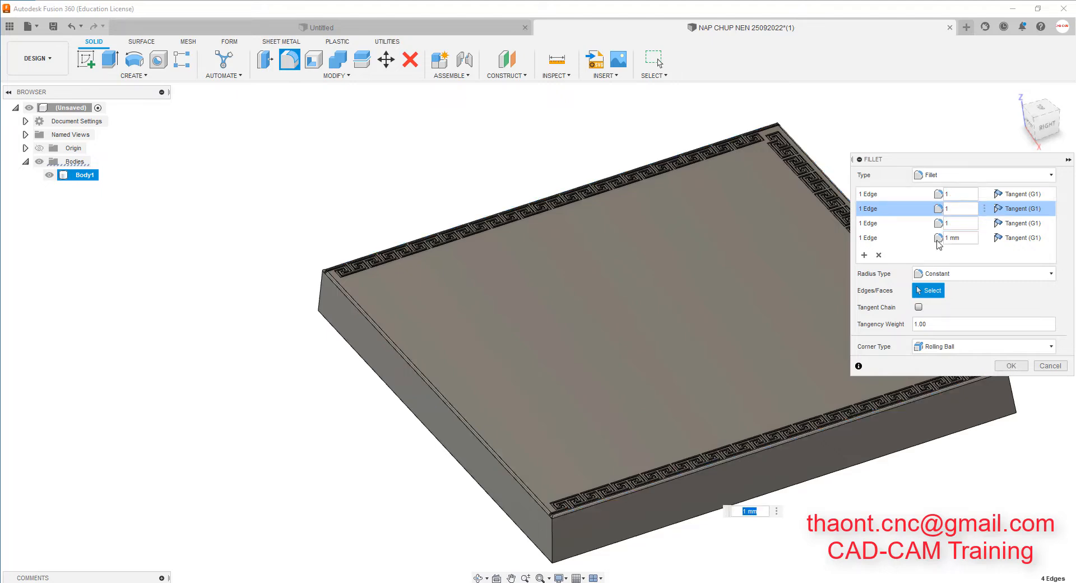
scroll(519, 547, "up", 5)
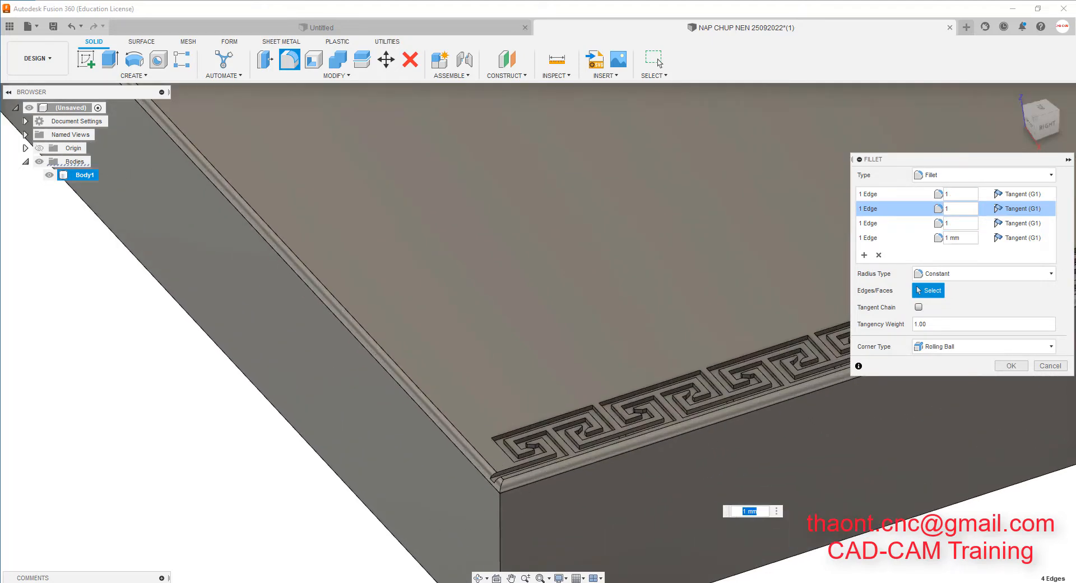
left_click(1013, 366)
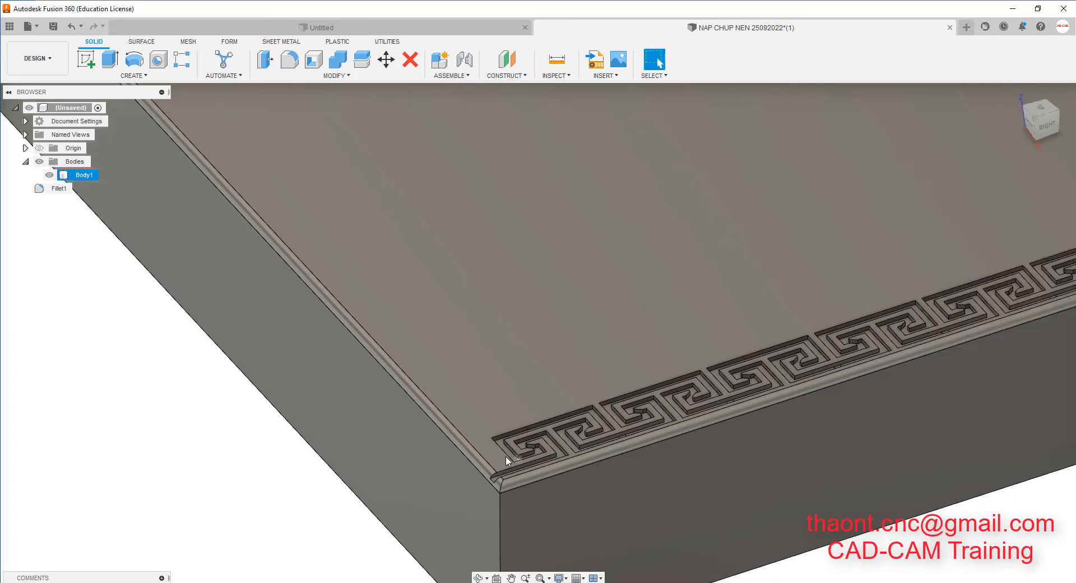
Try to fillet the vertical edge at the plate's front-right corner with Tangent Chain enabled and a 2 mm radius.
scroll(506, 446, "down", 10)
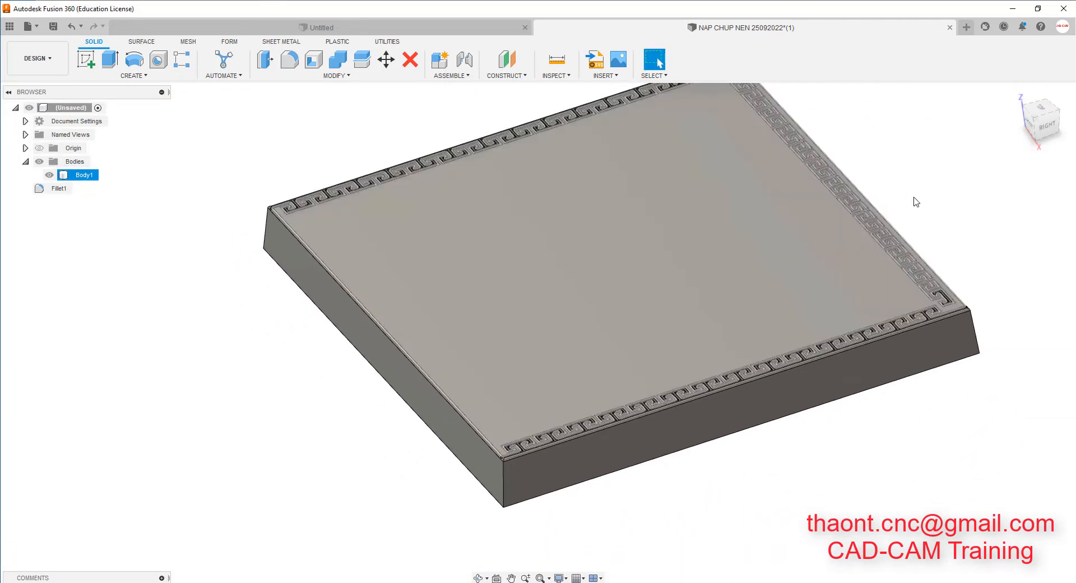
scroll(916, 202, "up", 1)
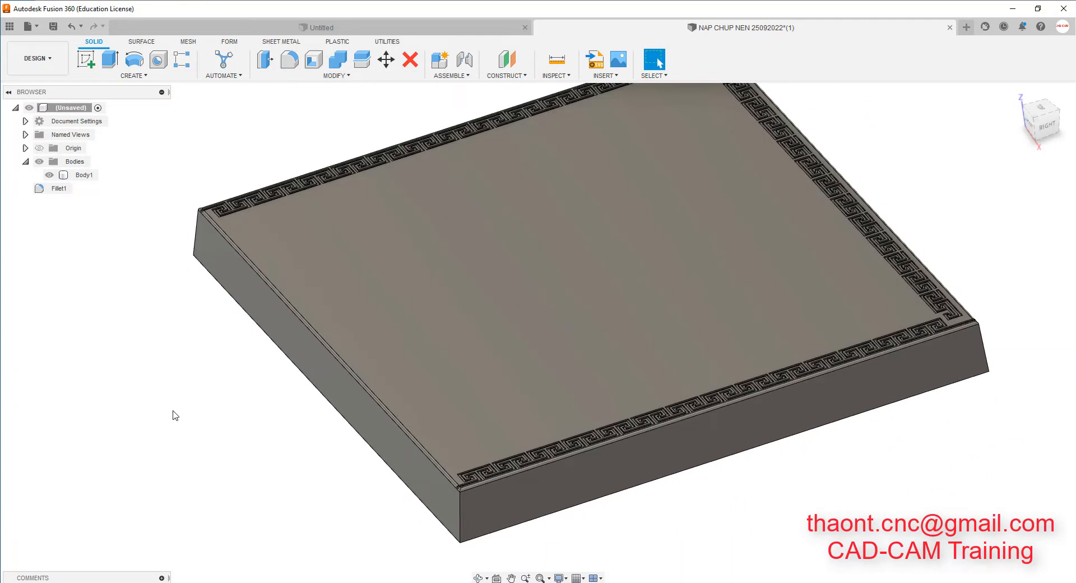
key("f")
scroll(529, 482, "down", 2)
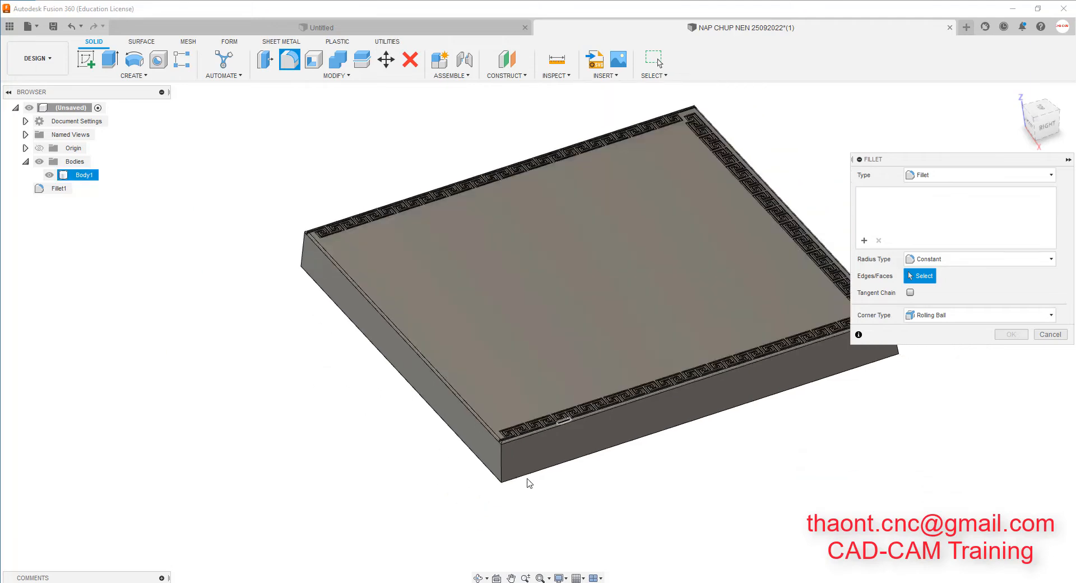
scroll(494, 442, "up", 5)
left_click(480, 432)
scroll(479, 448, "up", 3)
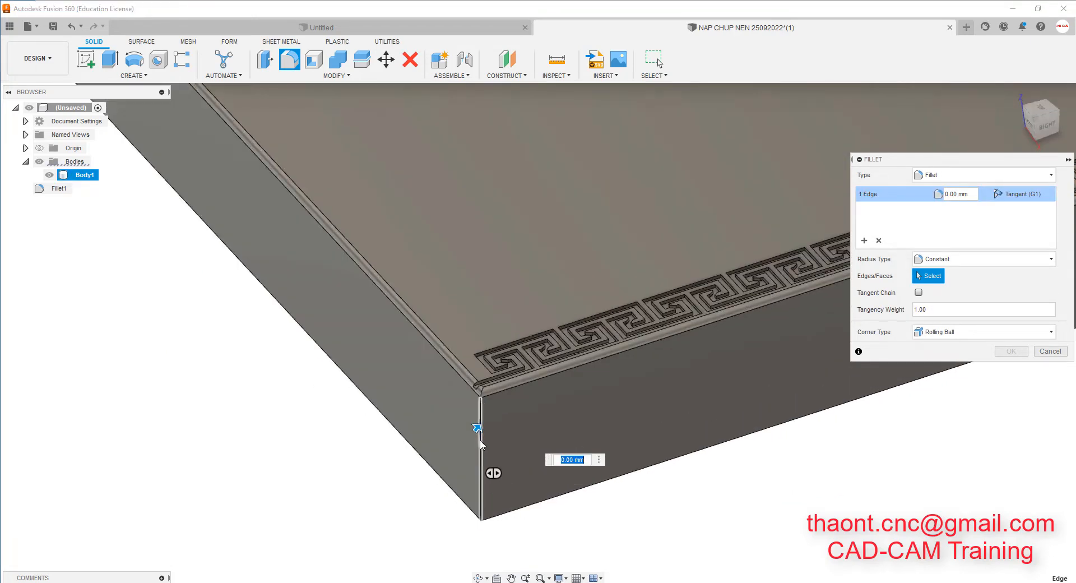
scroll(493, 438, "up", 3)
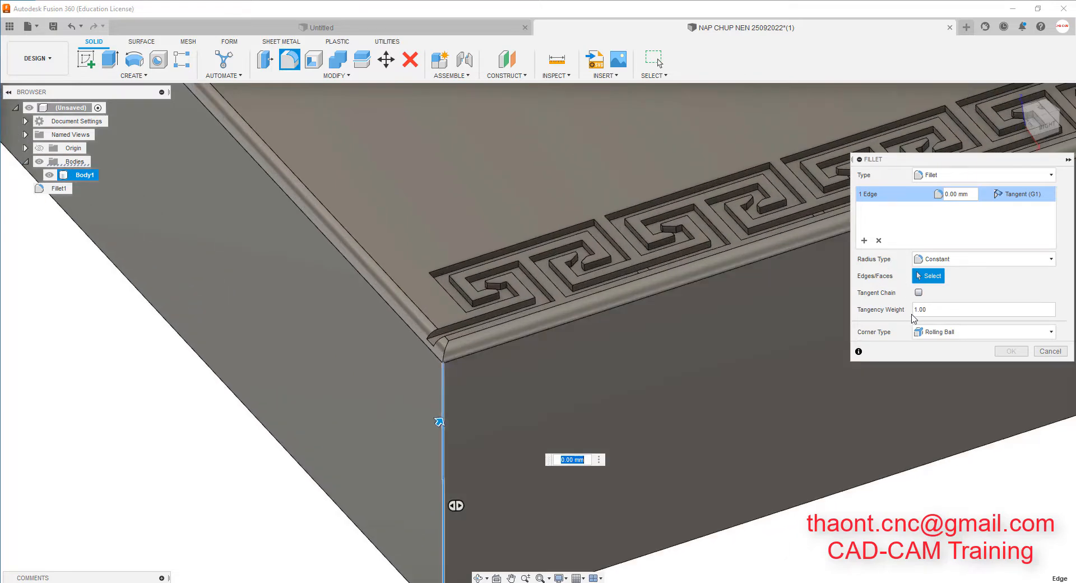
left_click(919, 292)
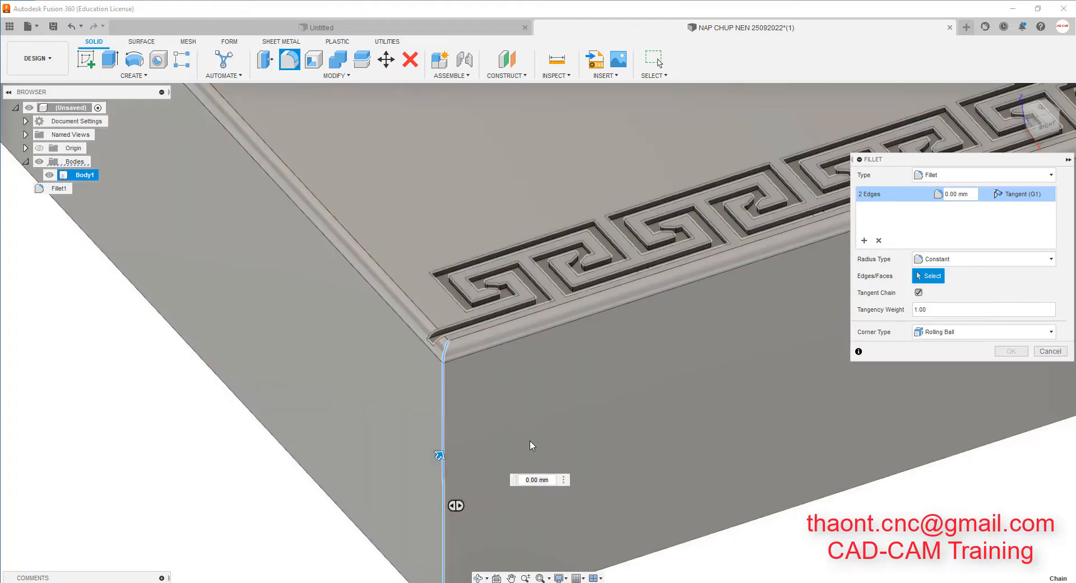
double_click(537, 479)
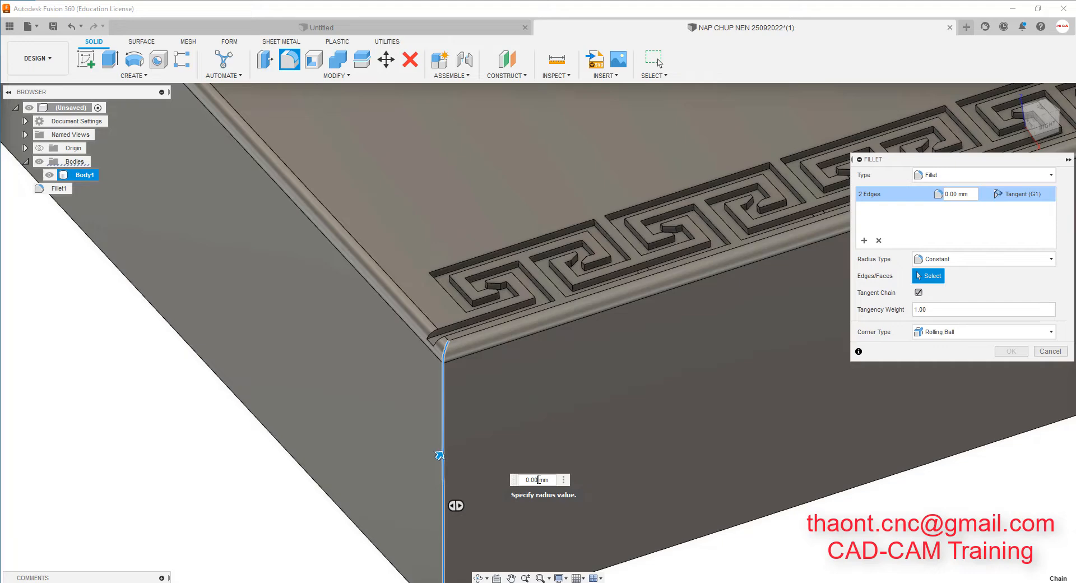
type("2")
key("Return")
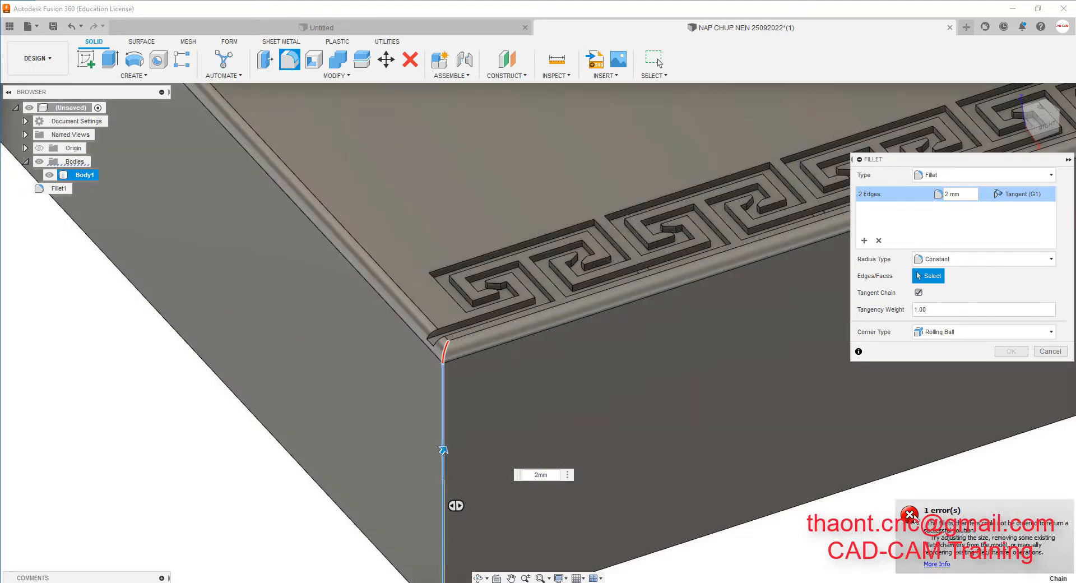
left_click(909, 515)
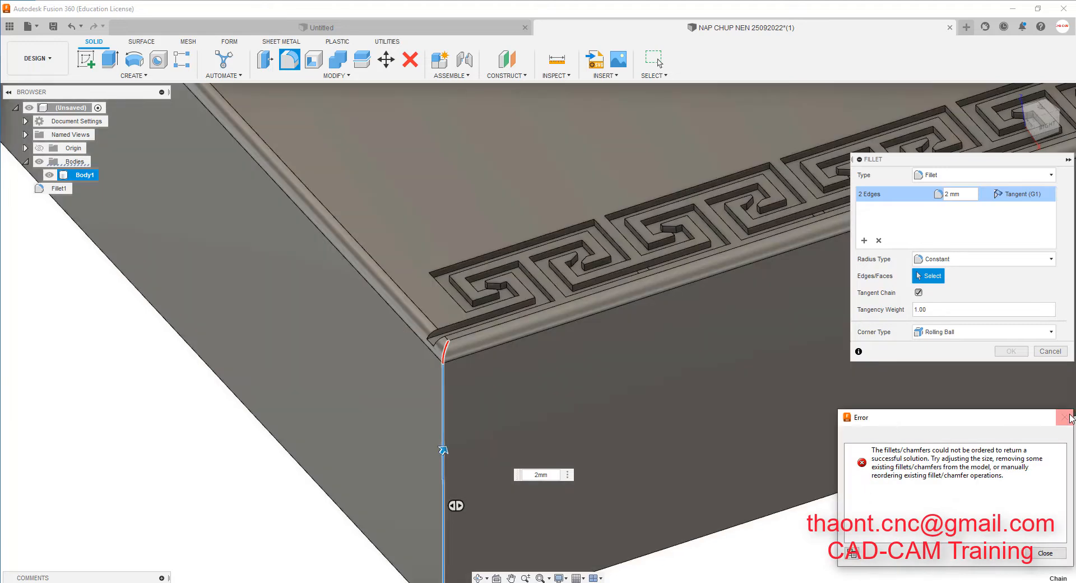
left_click(1069, 417)
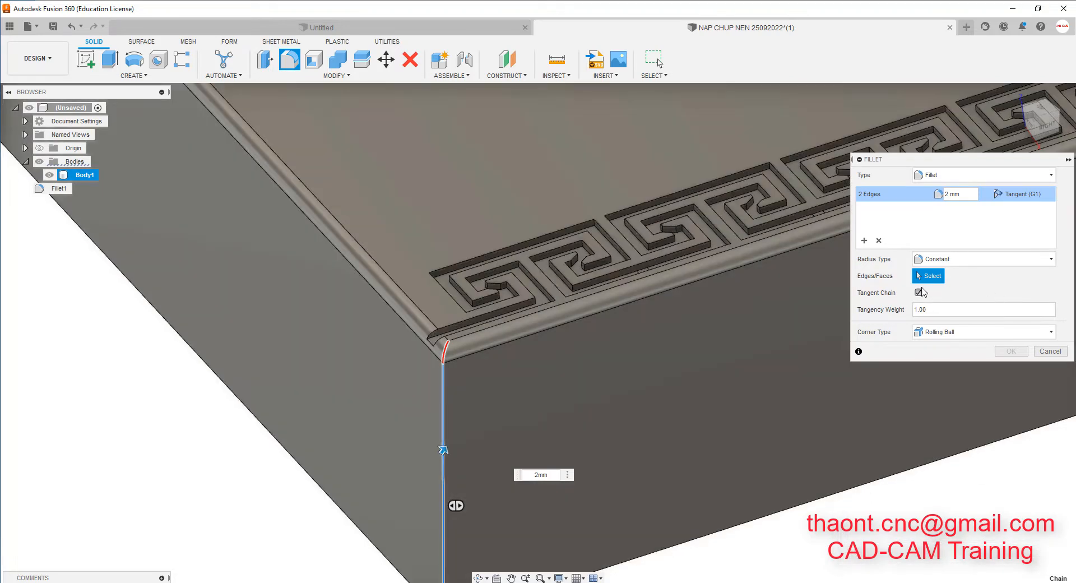
left_click(918, 293)
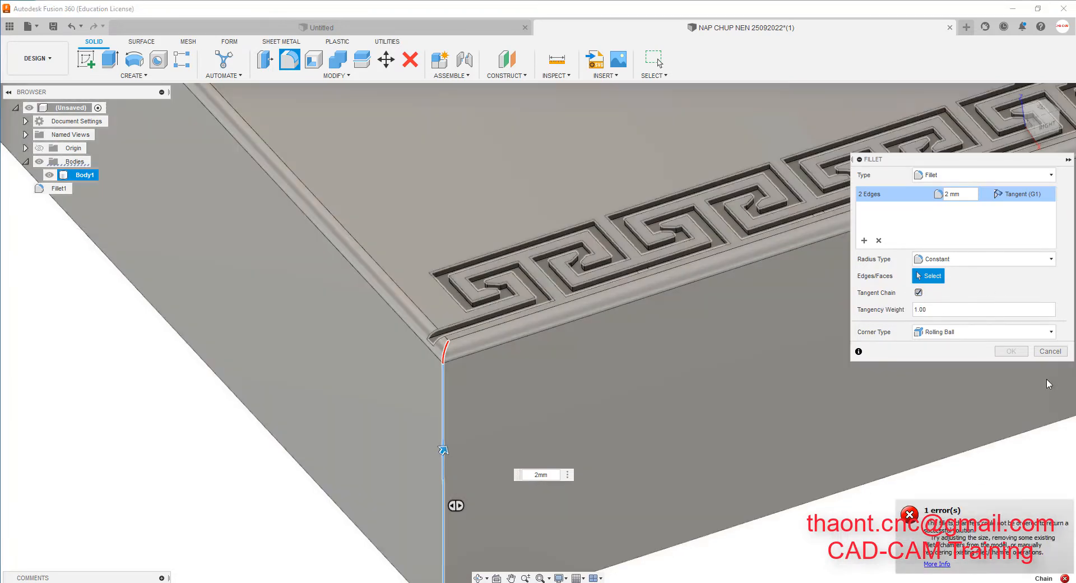
left_click(1050, 351)
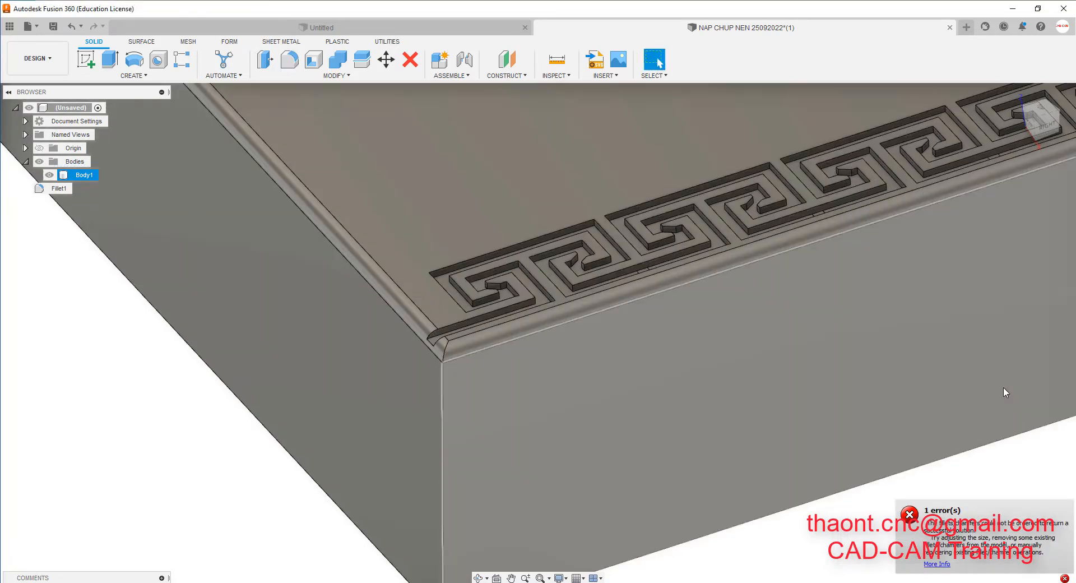
left_click(909, 514)
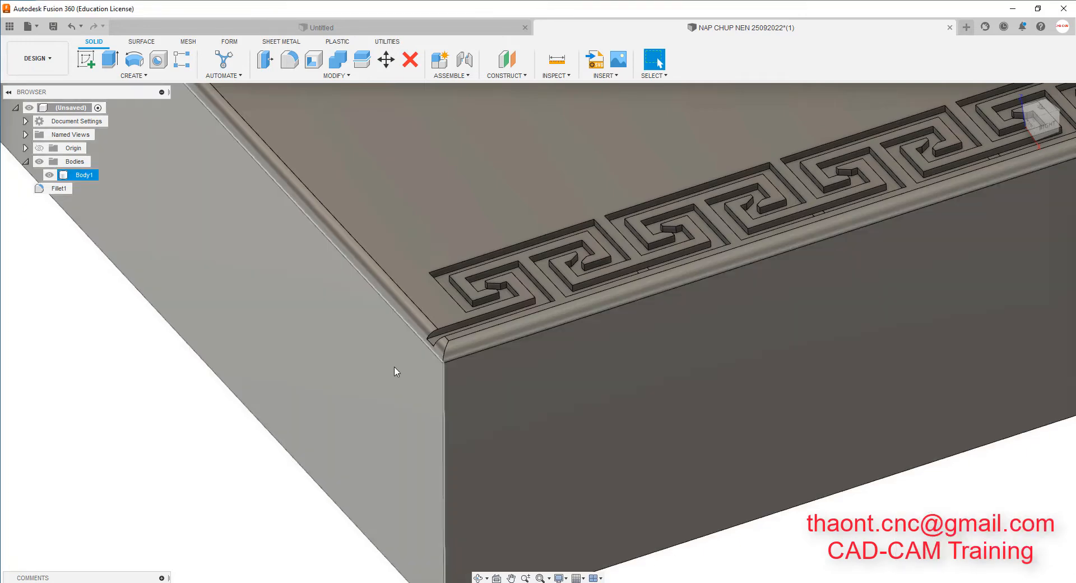
Fillet only the vertical edge at the plate's front-right corner with a 2 mm radius, without Tangent Chain.
left_click(289, 59)
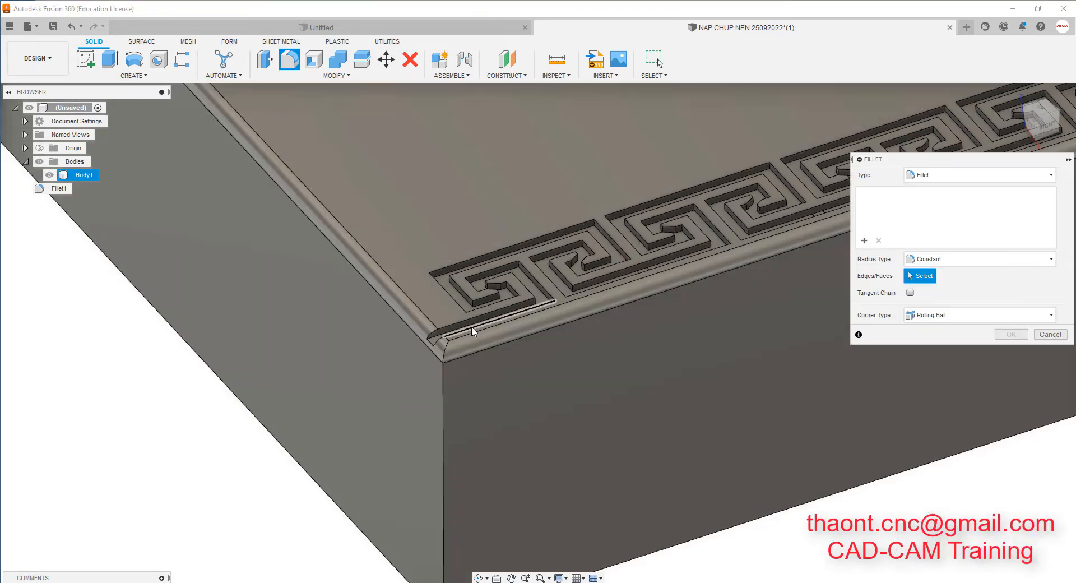
left_click(443, 382)
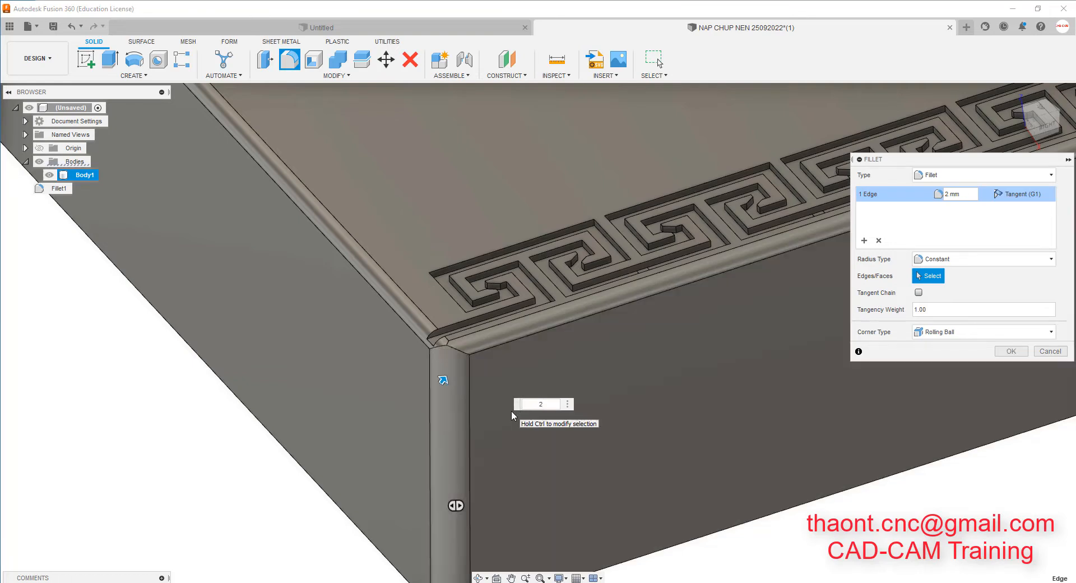
left_click(1010, 351)
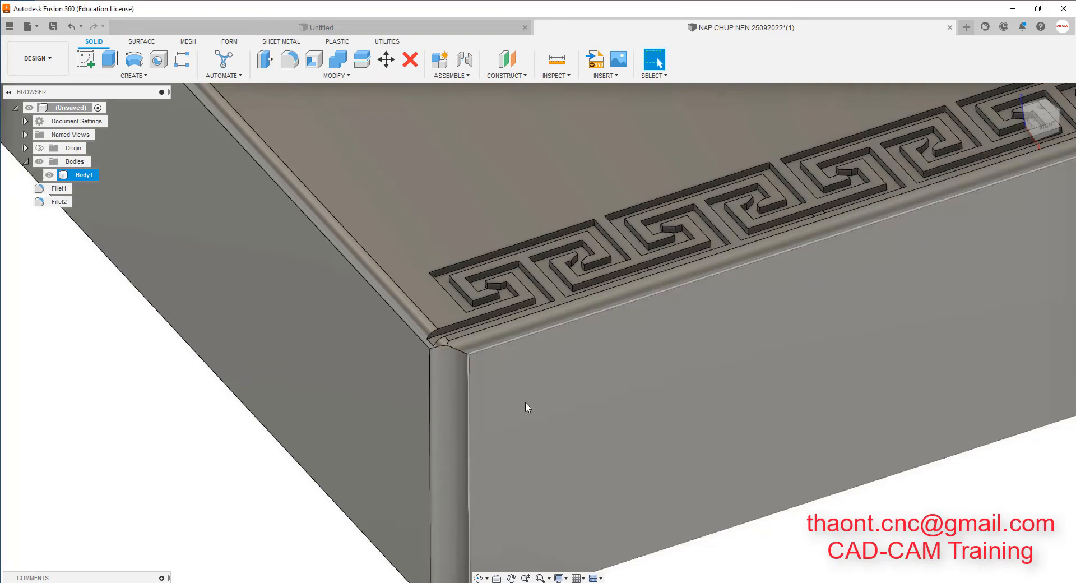
Fillet the short edge where the front-right corner round meets the plate's top rounding with a 1 mm radius.
key("f")
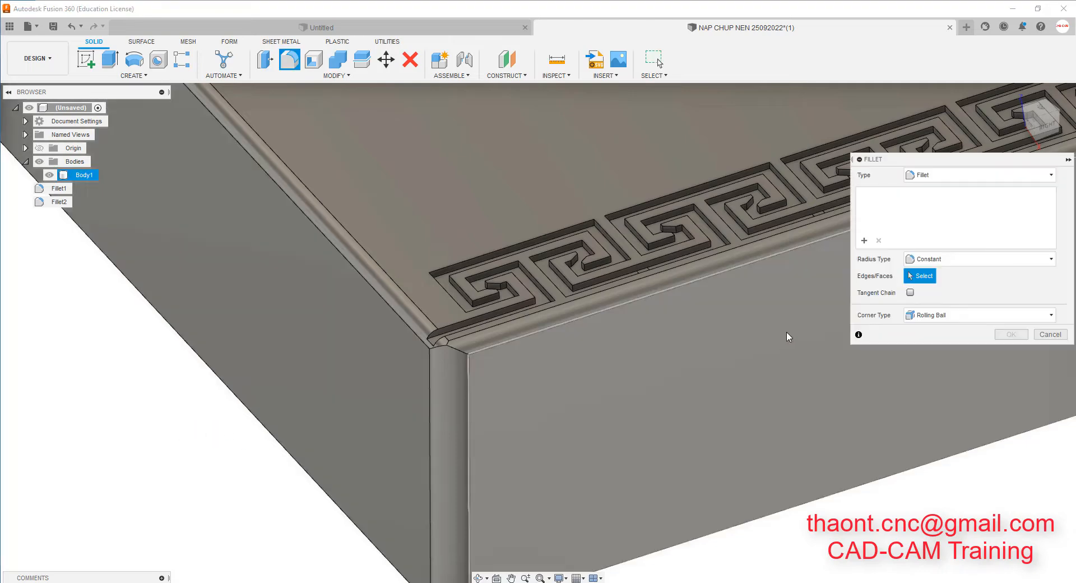
scroll(477, 336, "up", 3)
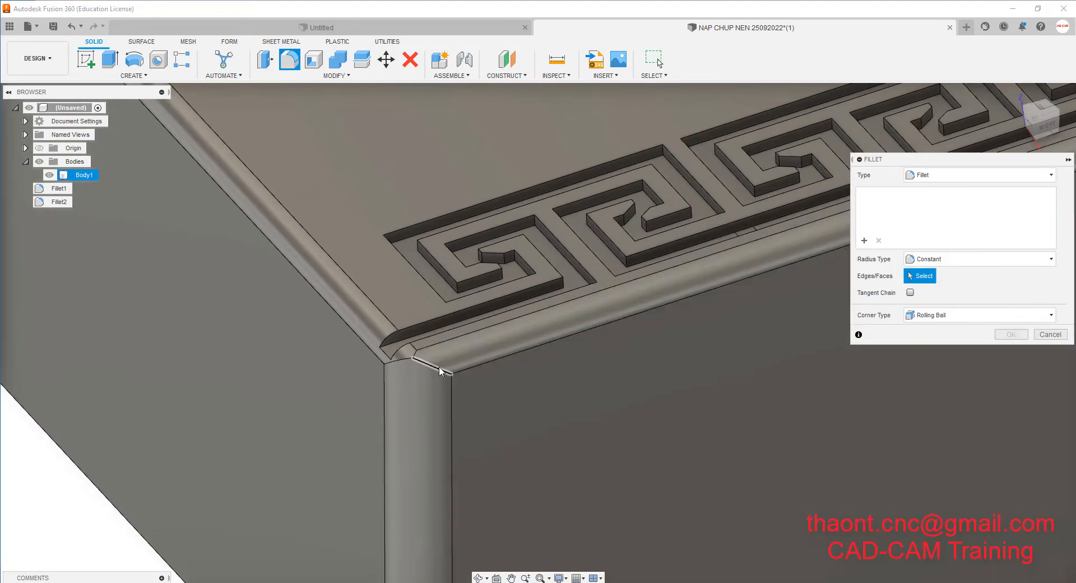
left_click(438, 371)
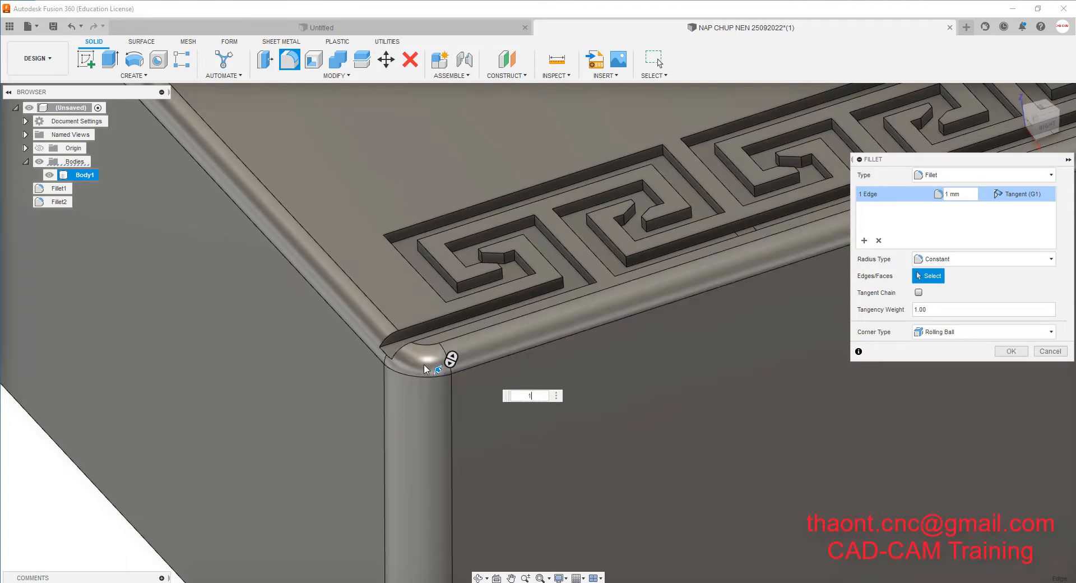
left_click(1011, 351)
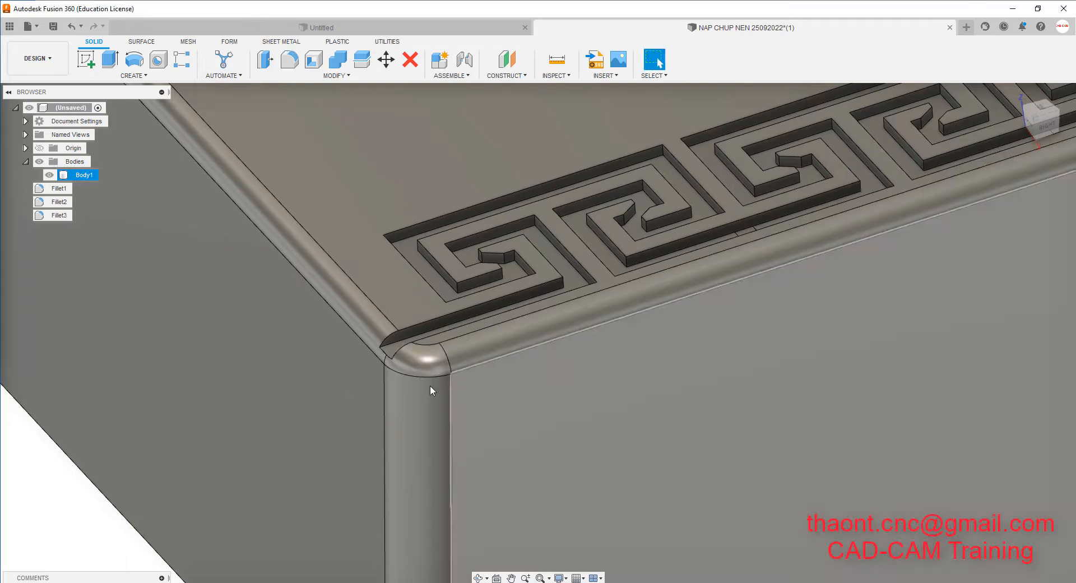
Fillet the vertical edge at the plate's back-right corner with a 2 mm radius, keeping Tangent Chain off.
scroll(430, 385, "down", 10)
middle_click_drag(782, 309, 908, 308, "shift")
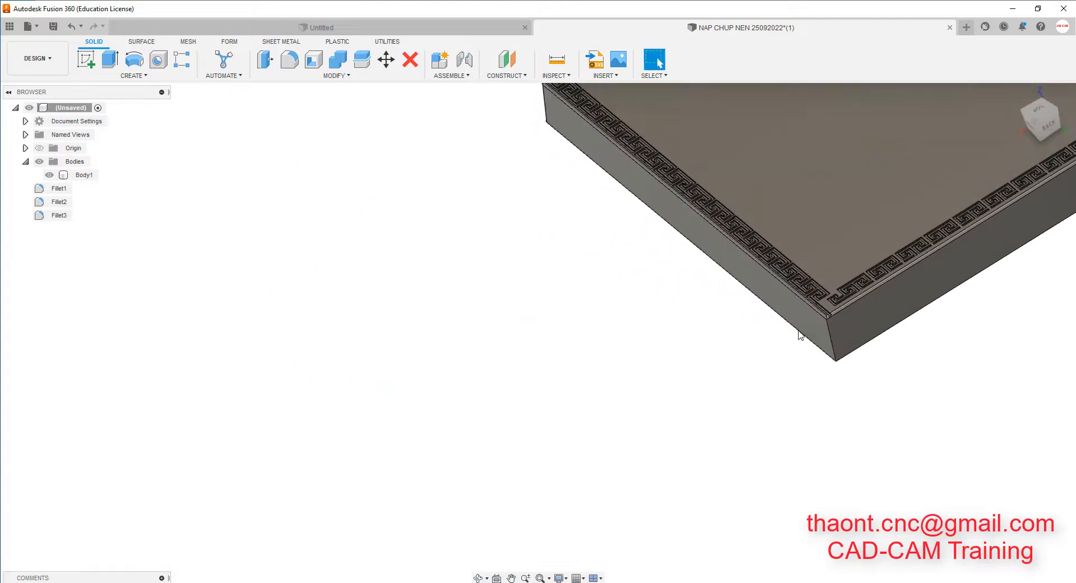
scroll(915, 308, "up", 10)
scroll(586, 325, "down", 2)
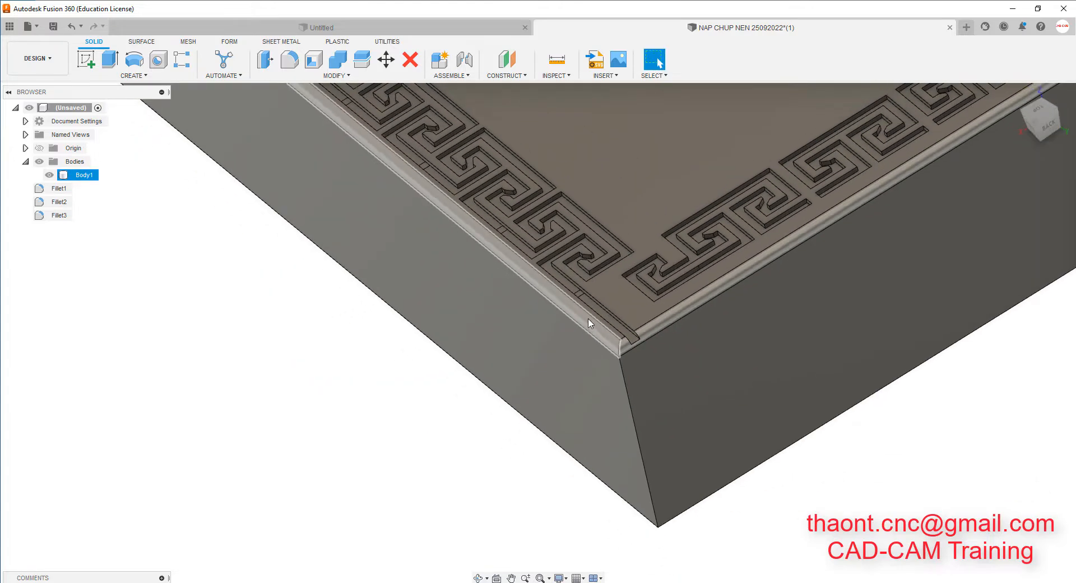
middle_click_drag(586, 321, 805, 438, "shift")
right_click_drag(805, 357, 804, 360)
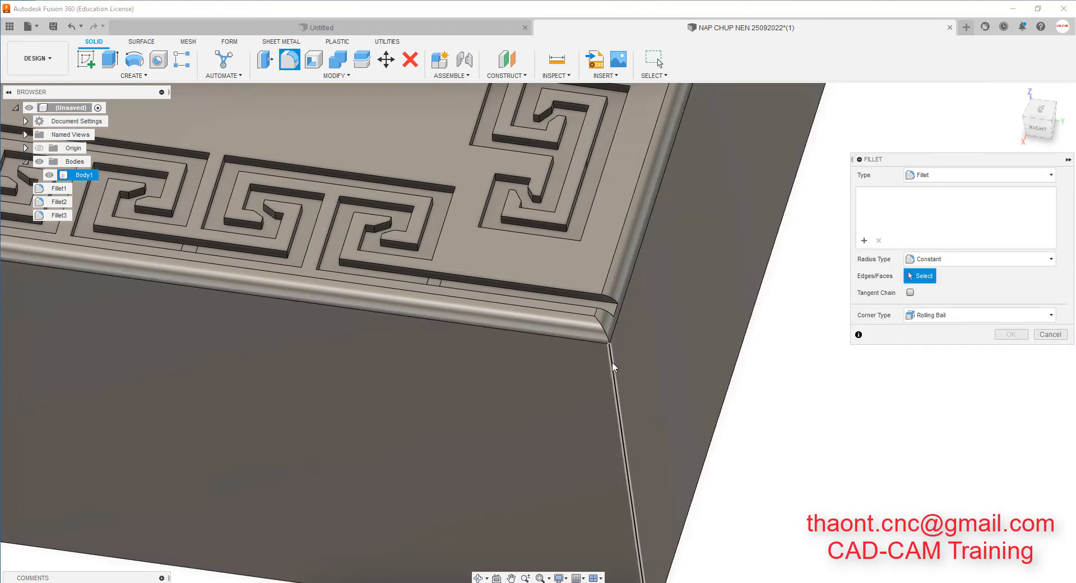
left_click(614, 364)
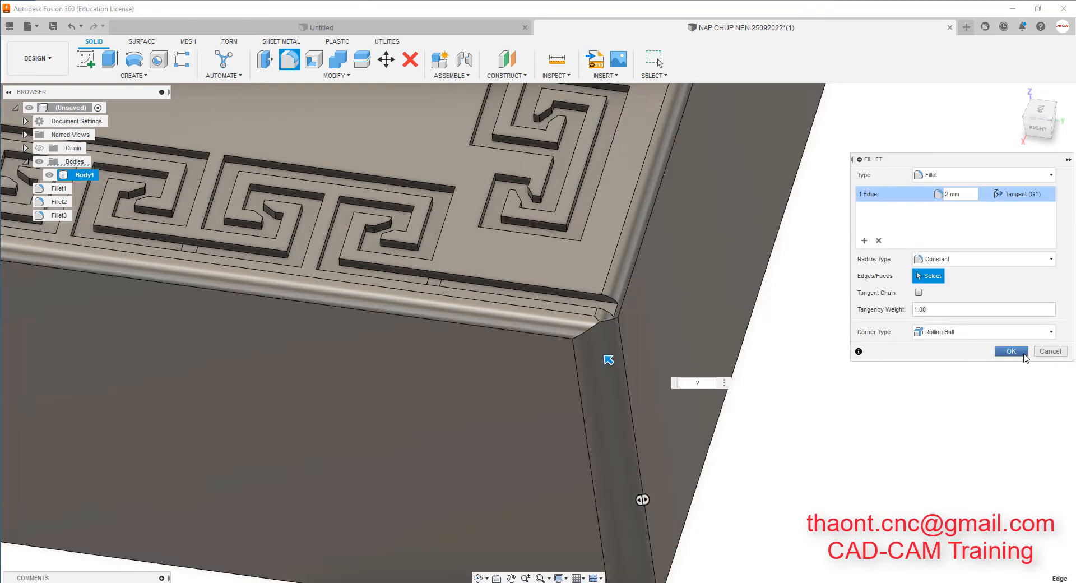
left_click(1023, 355)
Round the short edge at the top of the back-right corner fillet with a 1 mm radius.
right_click_drag(826, 353, 819, 356)
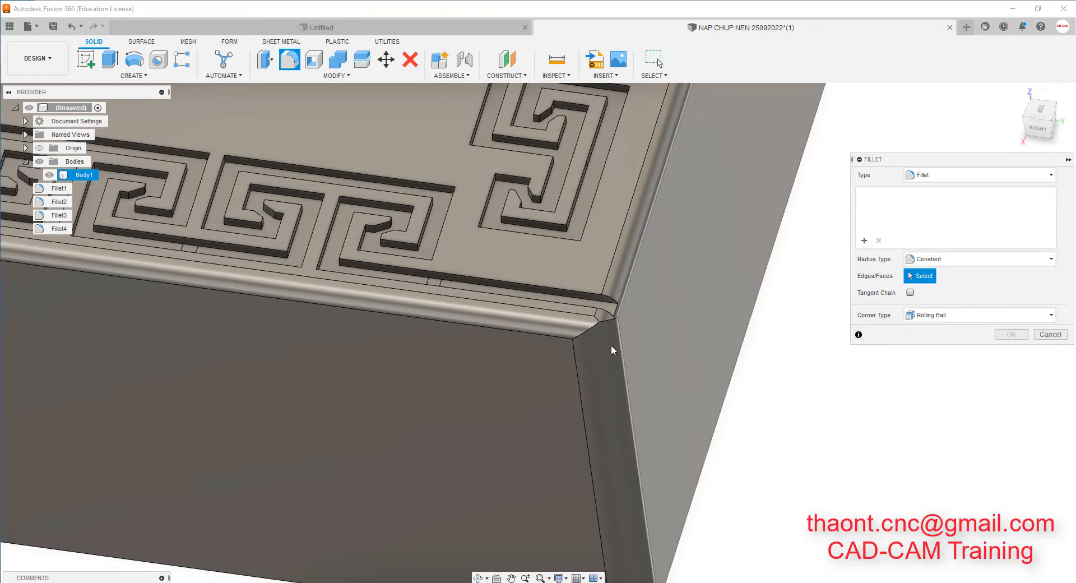
left_click(593, 327)
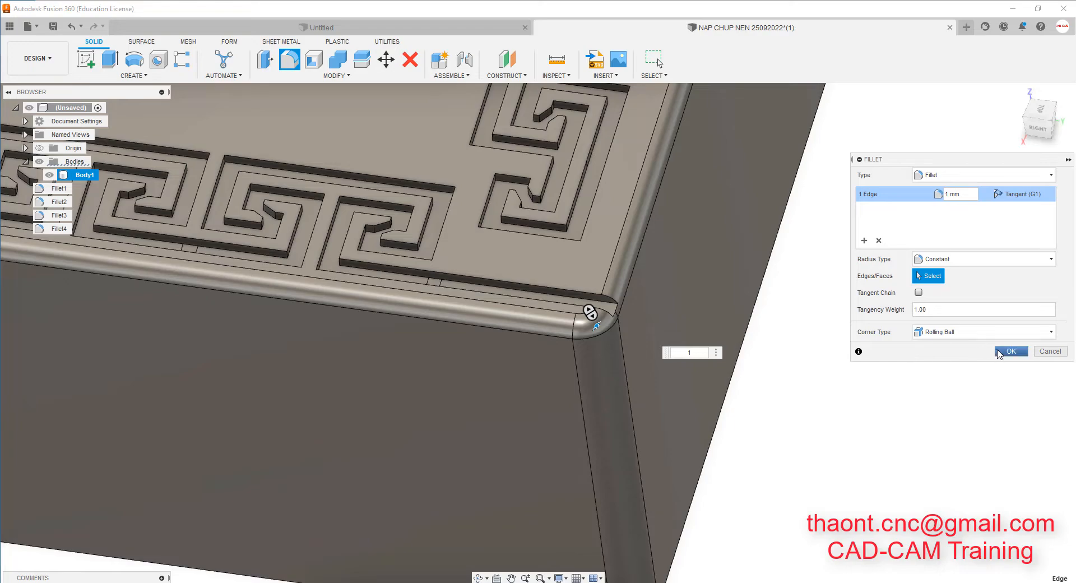
left_click(1011, 352)
Fillet the vertical edge at the plate's back-left corner with a 2 mm radius, keeping Tangent Chain off.
scroll(502, 422, "down", 8)
middle_click_drag(715, 338, 646, 310, "shift")
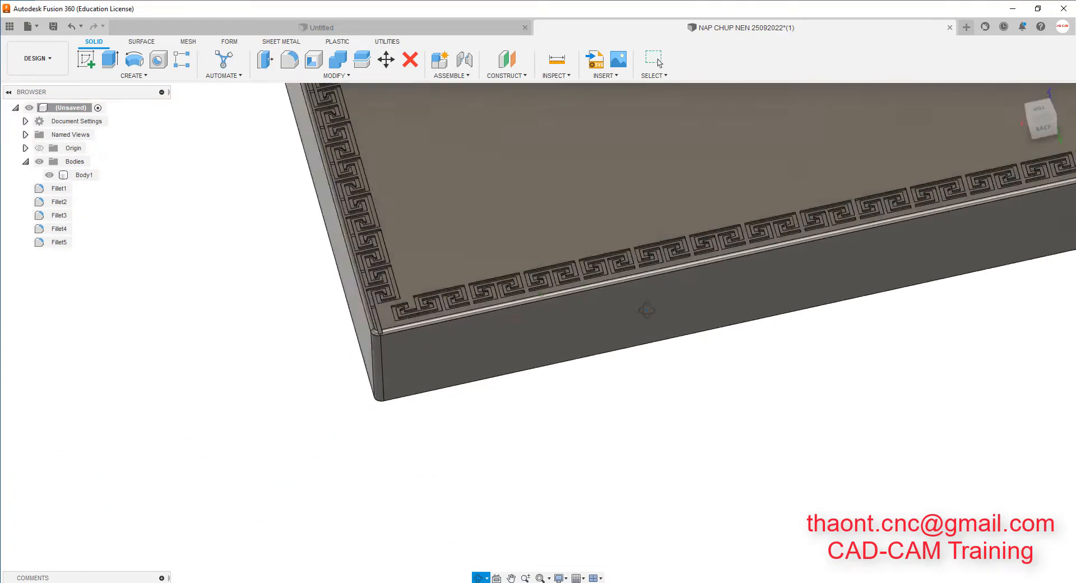
scroll(435, 355, "down", 4)
middle_click_drag(434, 355, 792, 389, "shift")
scroll(701, 428, "up", 8)
scroll(813, 415, "up", 2)
key("f")
scroll(668, 394, "up", 4)
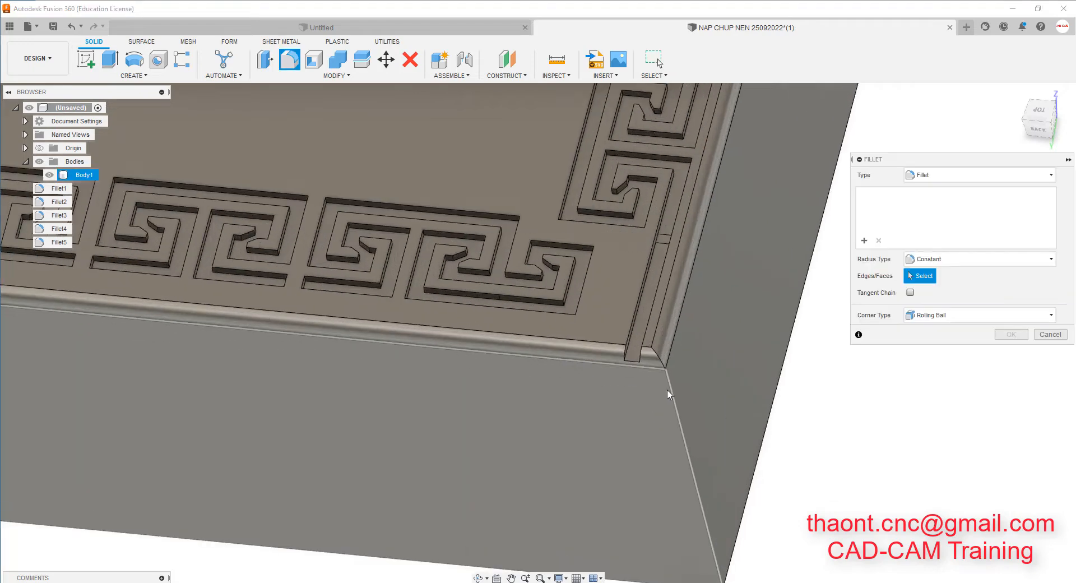
left_click(668, 394)
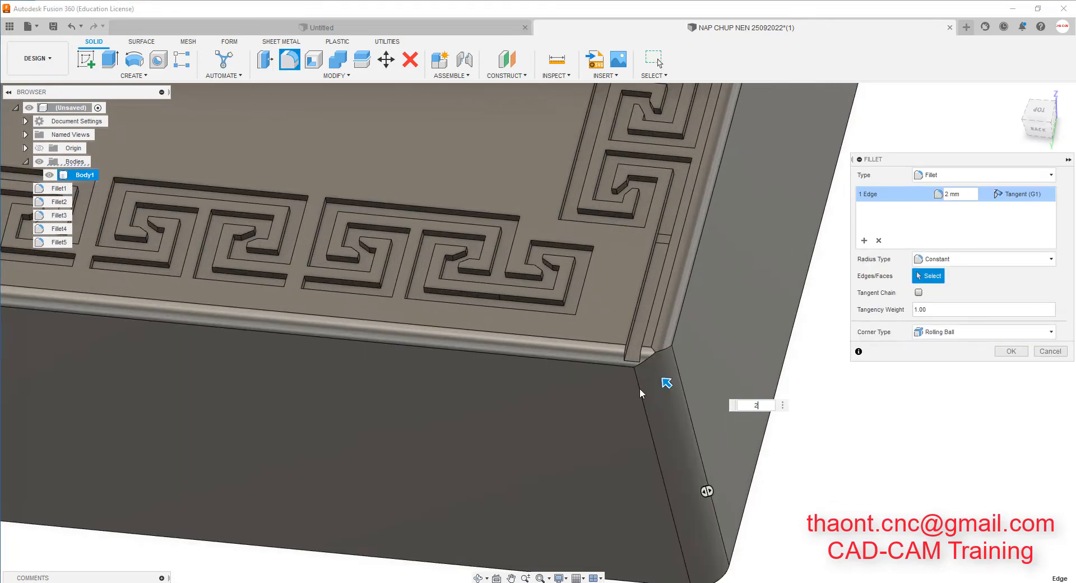
left_click(1010, 352)
Round the short edge at the top of the back-left corner fillet with a 1 mm radius.
scroll(841, 376, "up", 2)
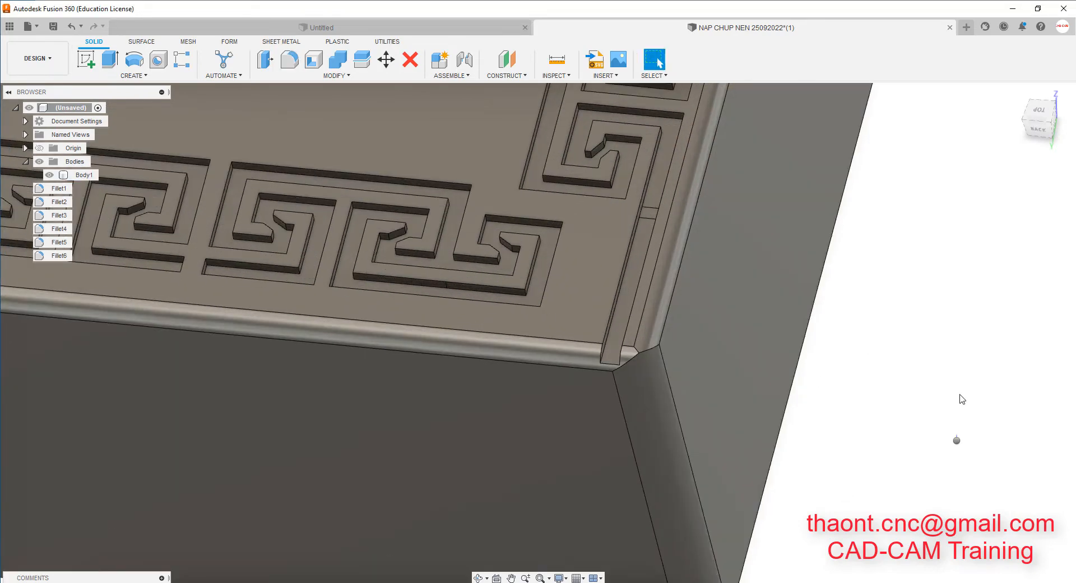
key("f")
left_click(644, 351)
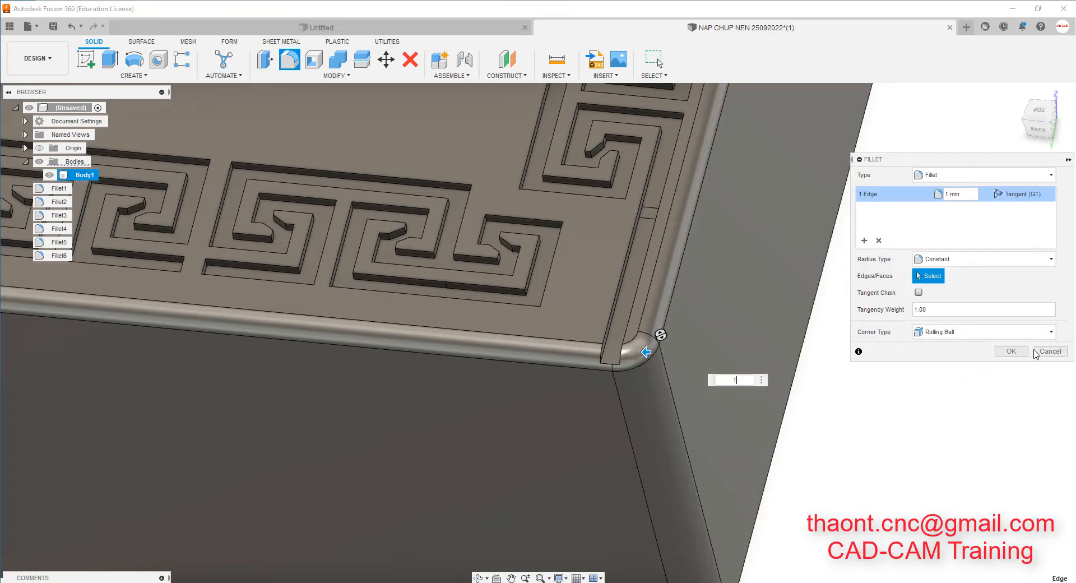
left_click(1010, 351)
Fillet the vertical edge at the plate's front-left corner with a 2 mm radius, keeping Tangent Chain off.
scroll(776, 392, "down", 10)
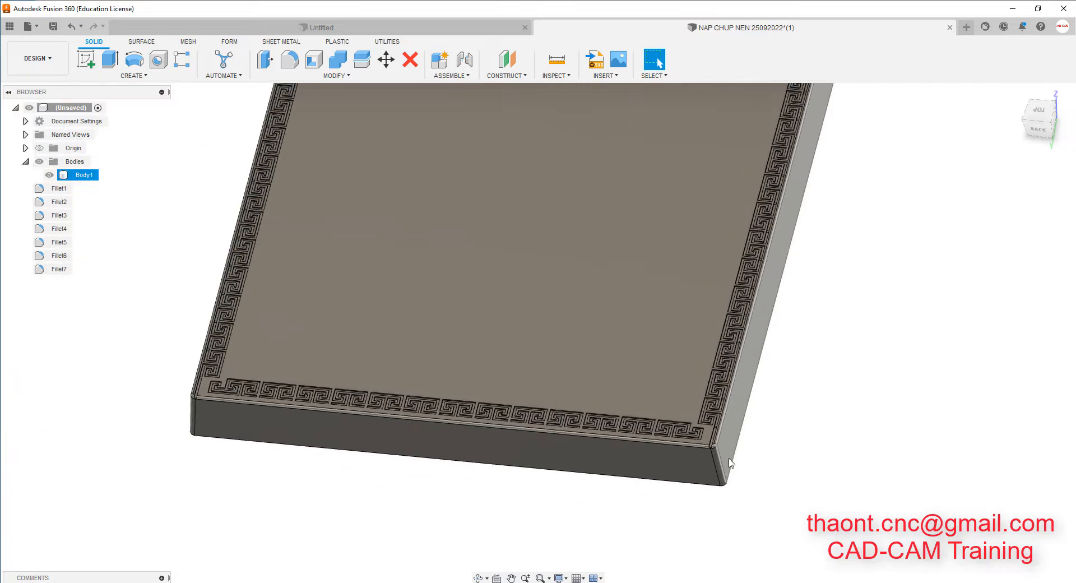
scroll(905, 362, "up", 3)
middle_click_drag(906, 363, 810, 367, "shift")
scroll(723, 453, "up", 6)
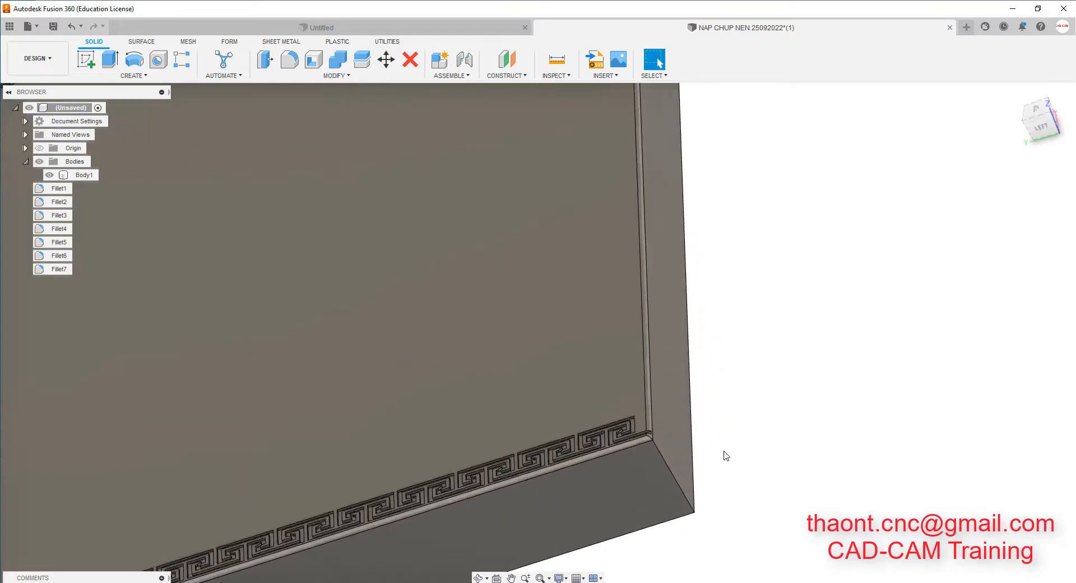
scroll(589, 429, "up", 2)
key("f")
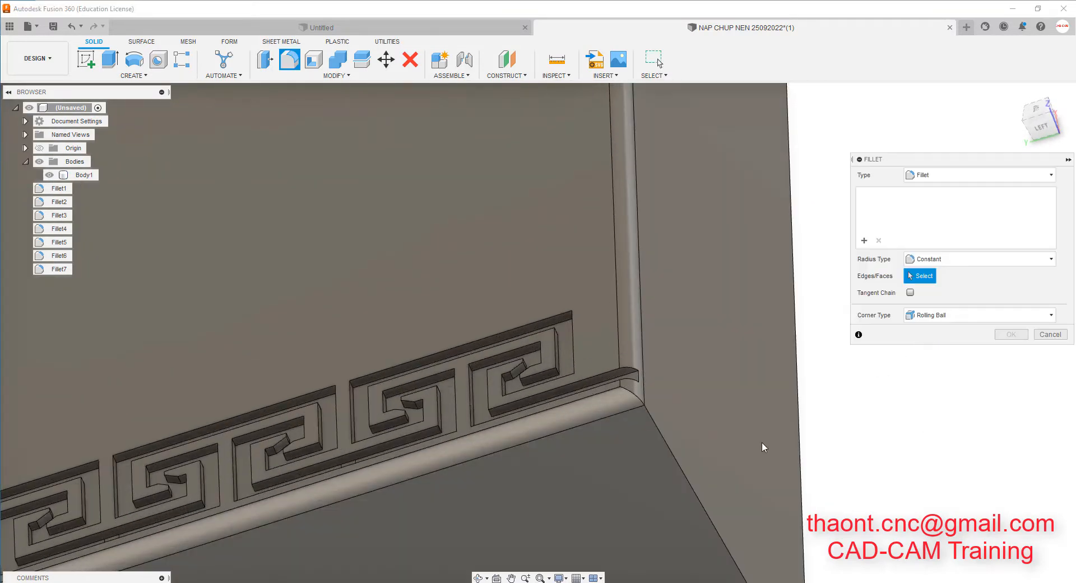
left_click(673, 455)
type("2")
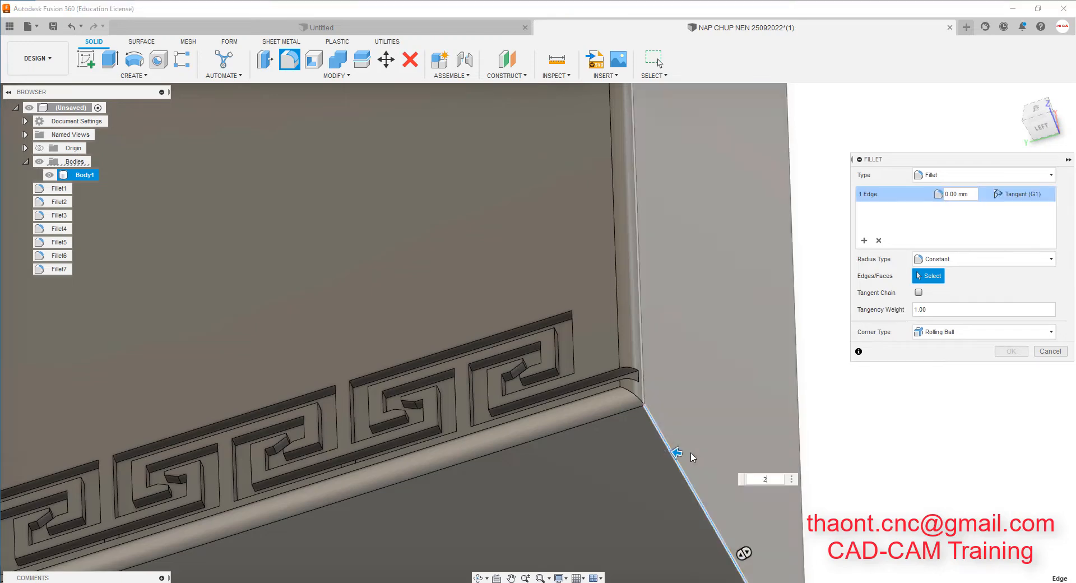
left_click(1010, 351)
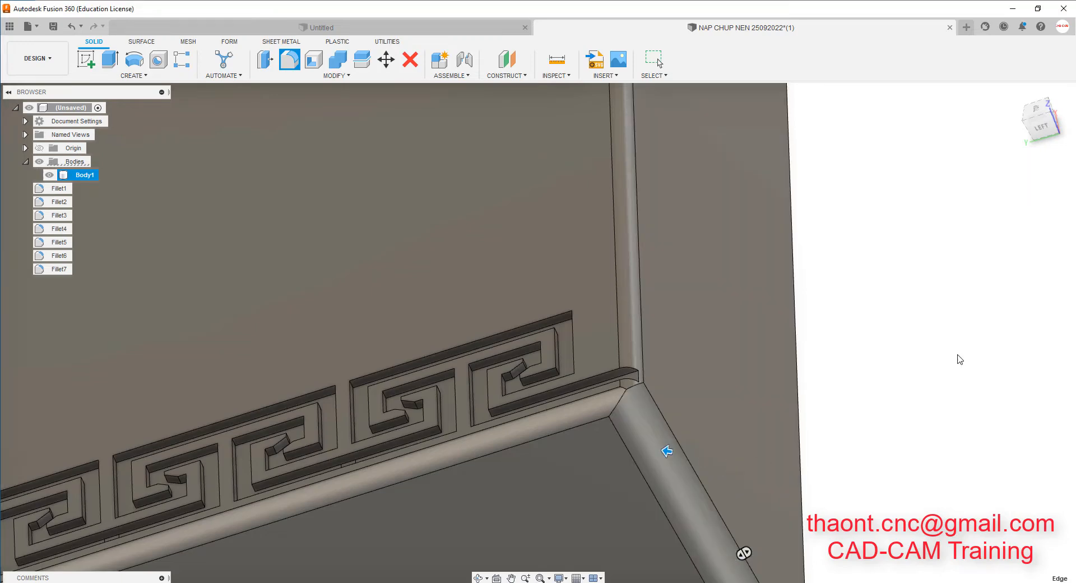
Round the short edge at the top of the front-left corner fillet with a 1 mm radius.
scroll(719, 402, "up", 2)
key("f")
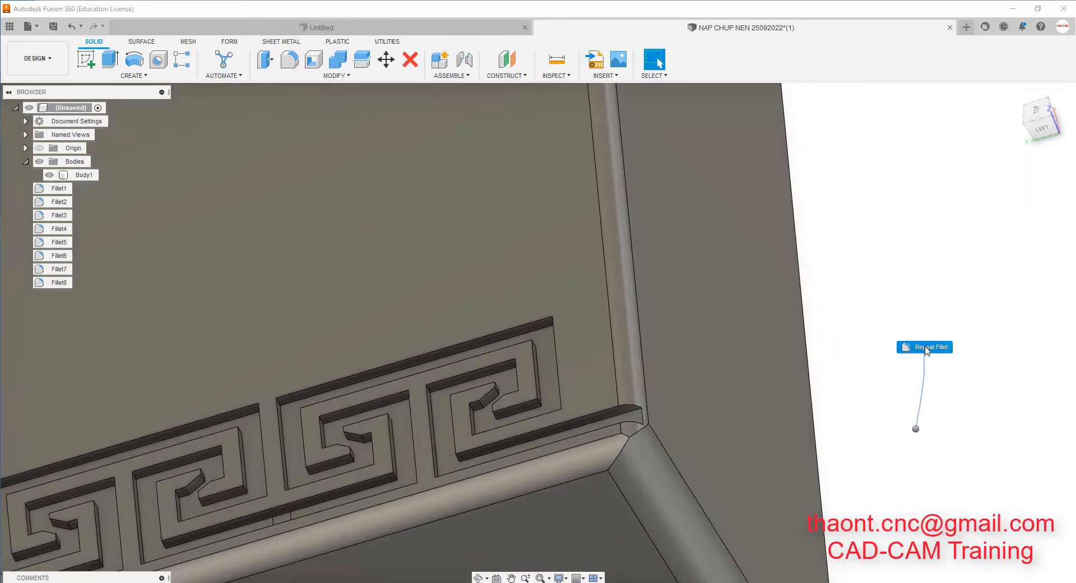
left_click(622, 450)
type("1")
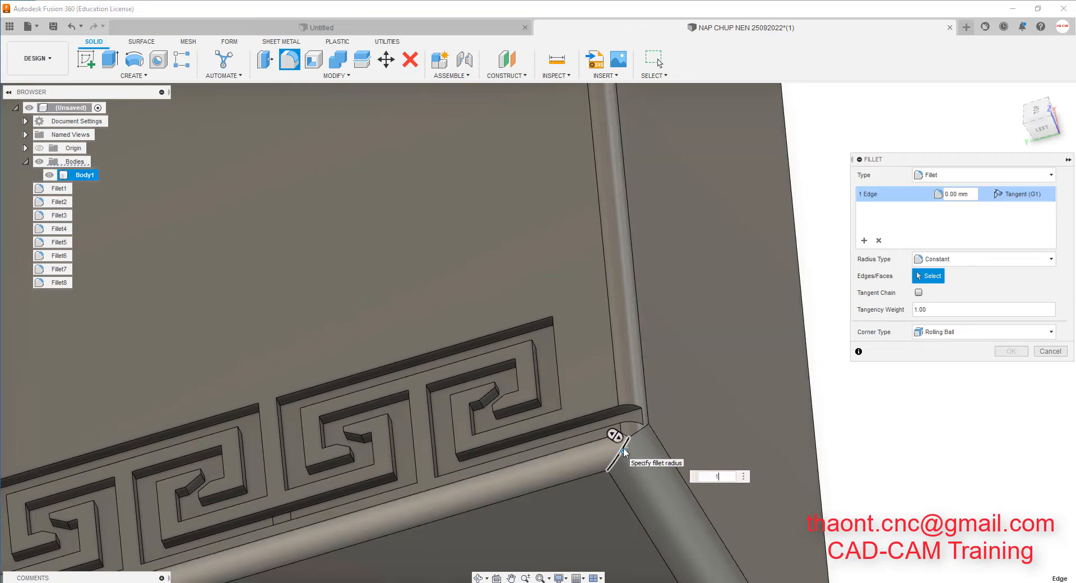
left_click(1010, 351)
Examine the finished corner and top fillets around the plate and its underside.
scroll(697, 403, "down", 5)
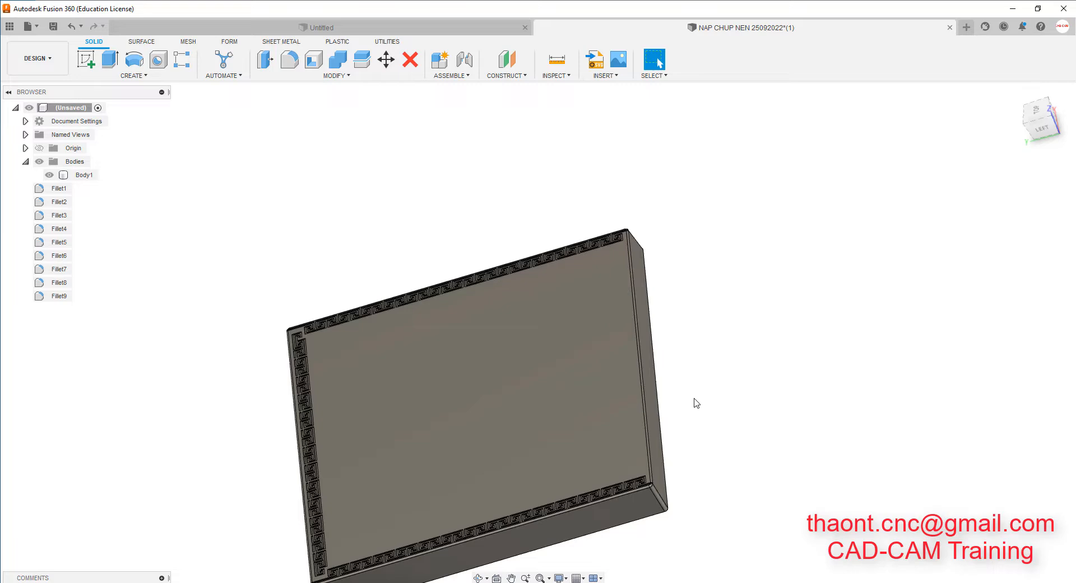
middle_click_drag(697, 404, 637, 493, "shift")
scroll(563, 555, "up", 10)
middle_click_drag(566, 536, 636, 409, "shift")
scroll(787, 380, "down", 8)
scroll(620, 489, "up", 4)
middle_click_drag(620, 489, 694, 279, "shift")
key("Escape")
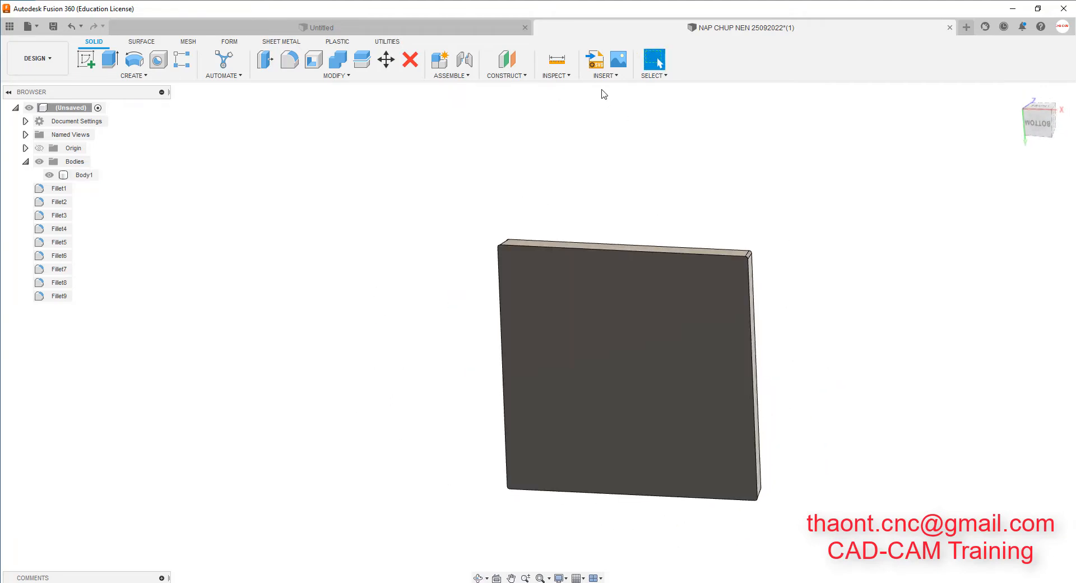
Measure the distance between both pairs of opposite edges on the plate's bottom face.
left_click(557, 60)
left_click(500, 298)
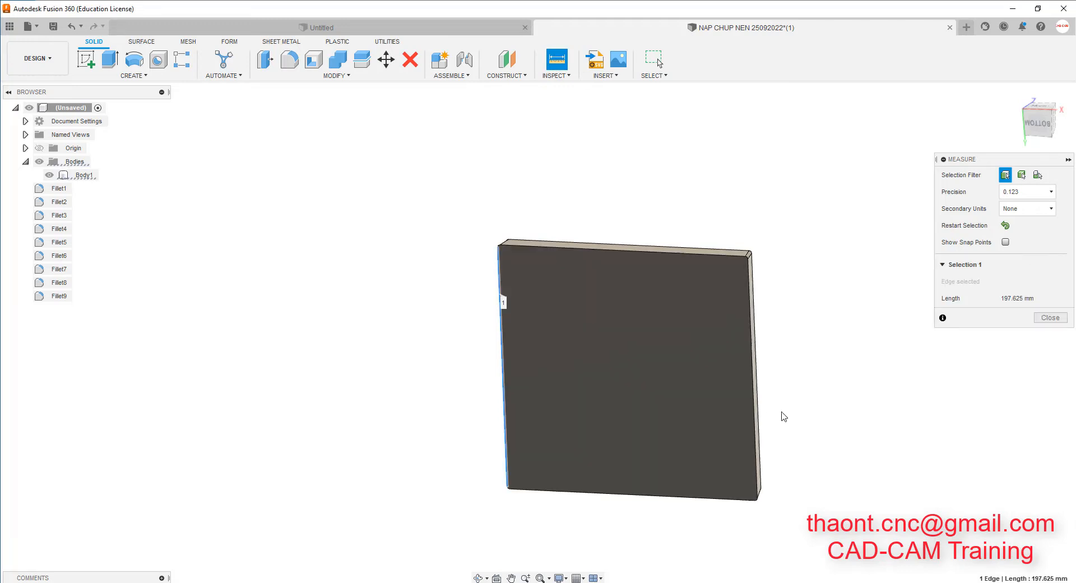
left_click(752, 340)
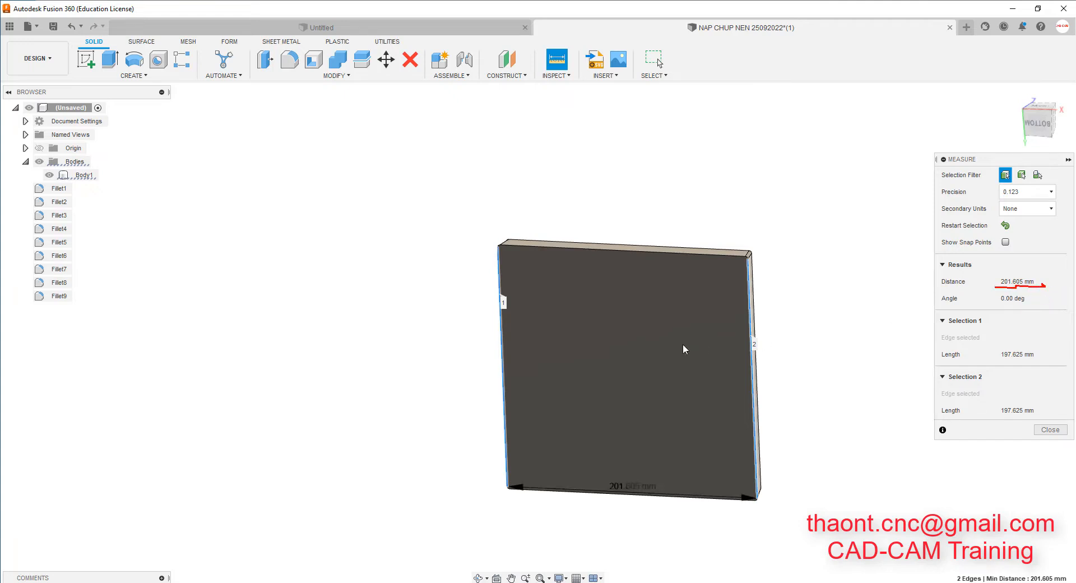
left_click(1006, 227)
left_click(697, 254)
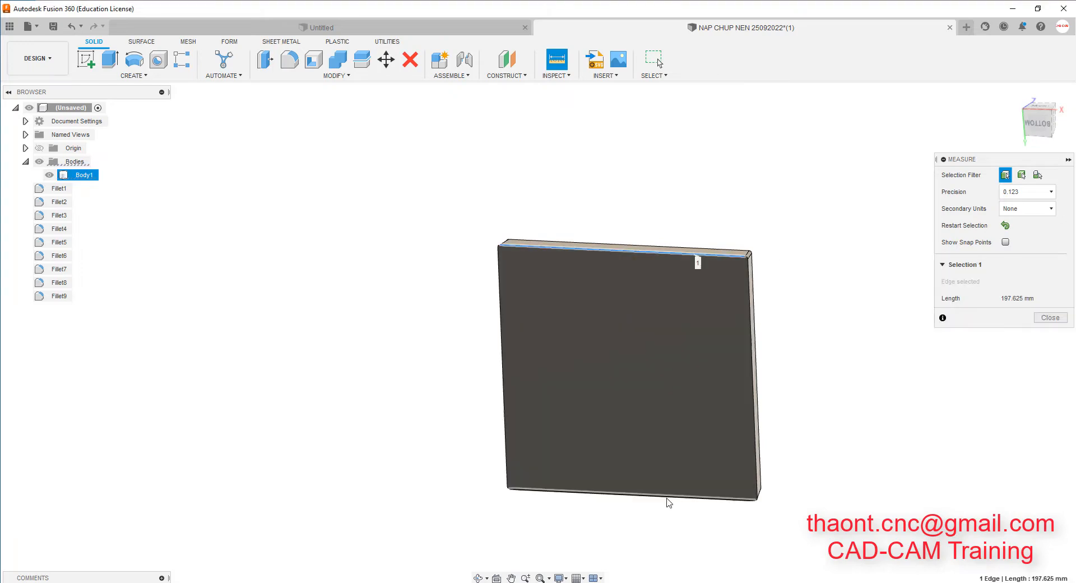
left_click(661, 496)
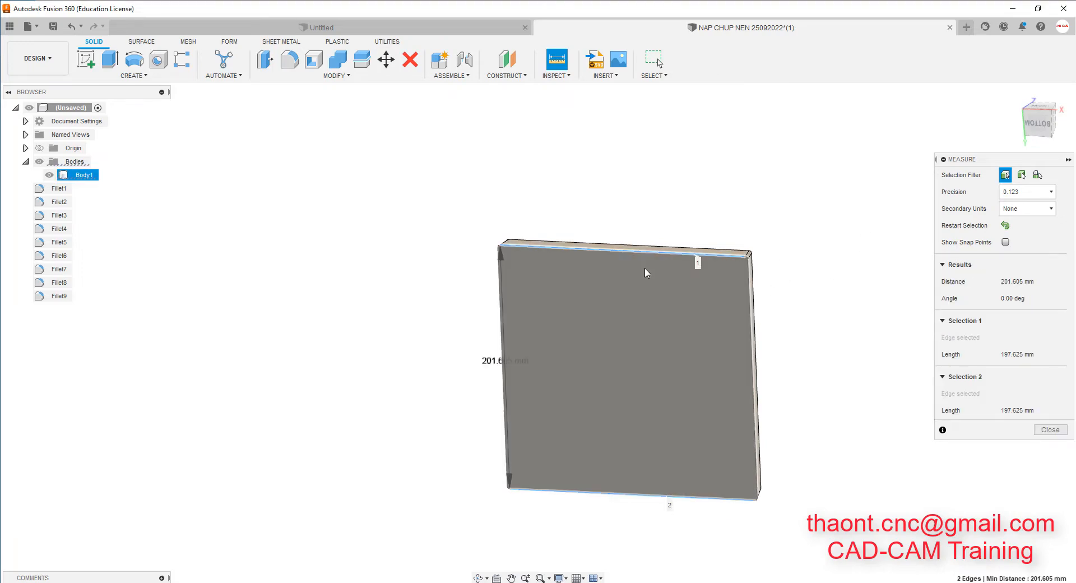
middle_click_drag(645, 267, 919, 303, "shift")
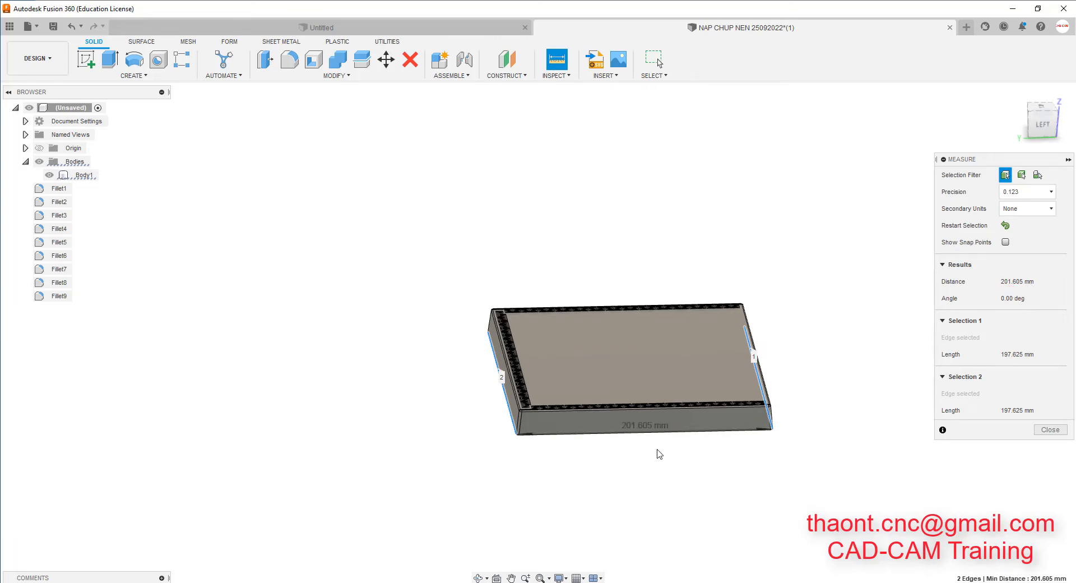
left_click(1051, 430)
Show the model's origin and check where it sits relative to the plate.
middle_click_drag(776, 351, 649, 344, "shift")
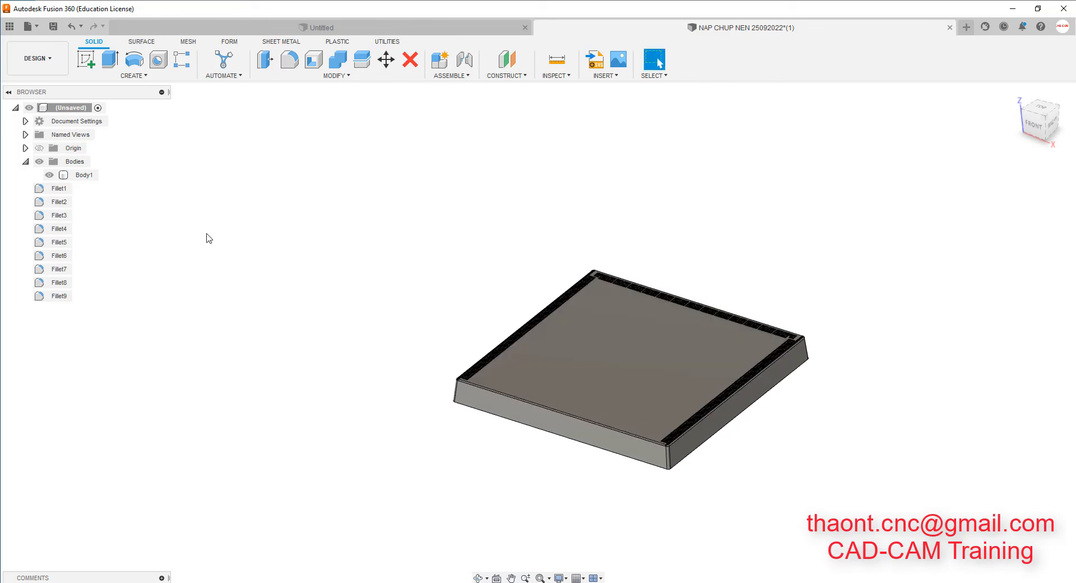
left_click(39, 150)
left_click(750, 374)
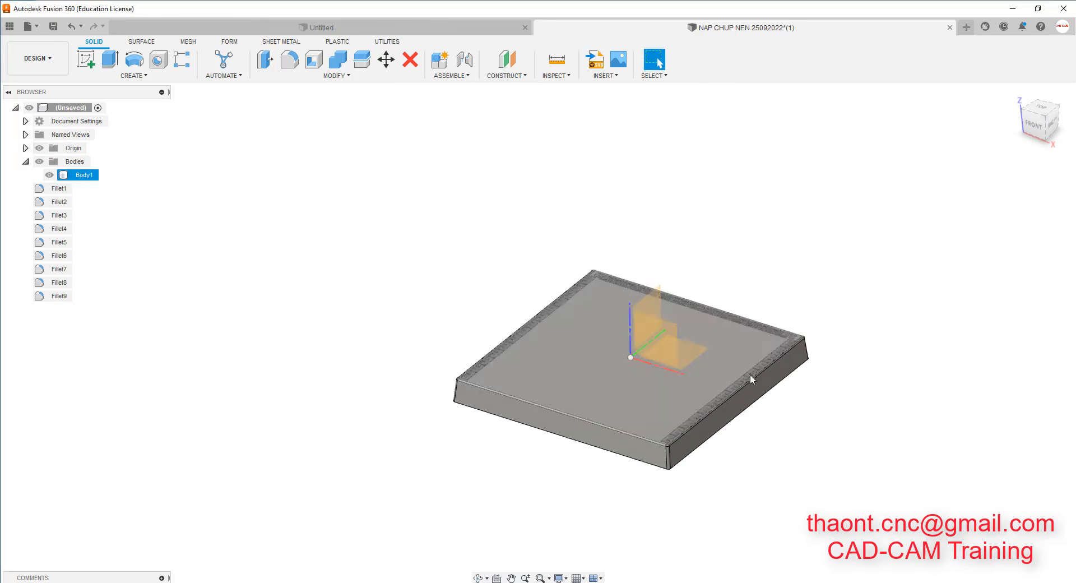
middle_click_drag(750, 375, 651, 317, "shift")
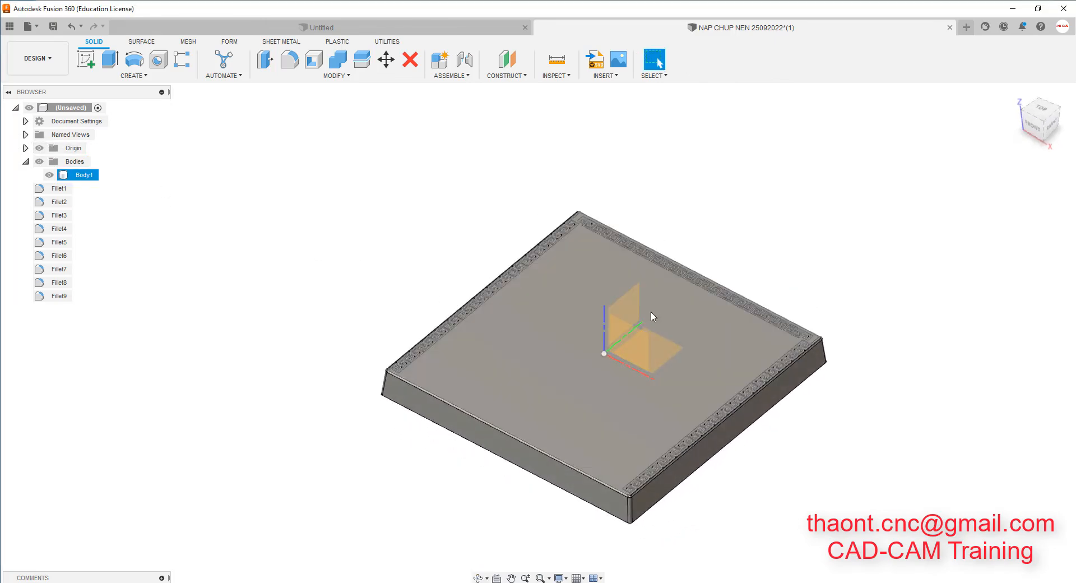
key("Escape")
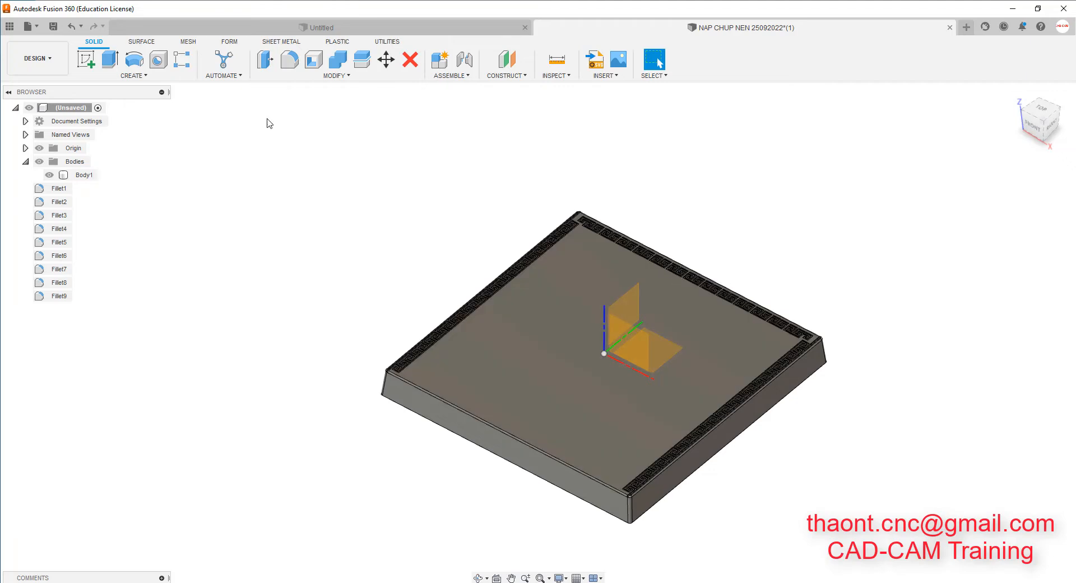
Save the design as NAP CHUP NEN 25092022 in the JOB OUT location.
left_click(53, 27)
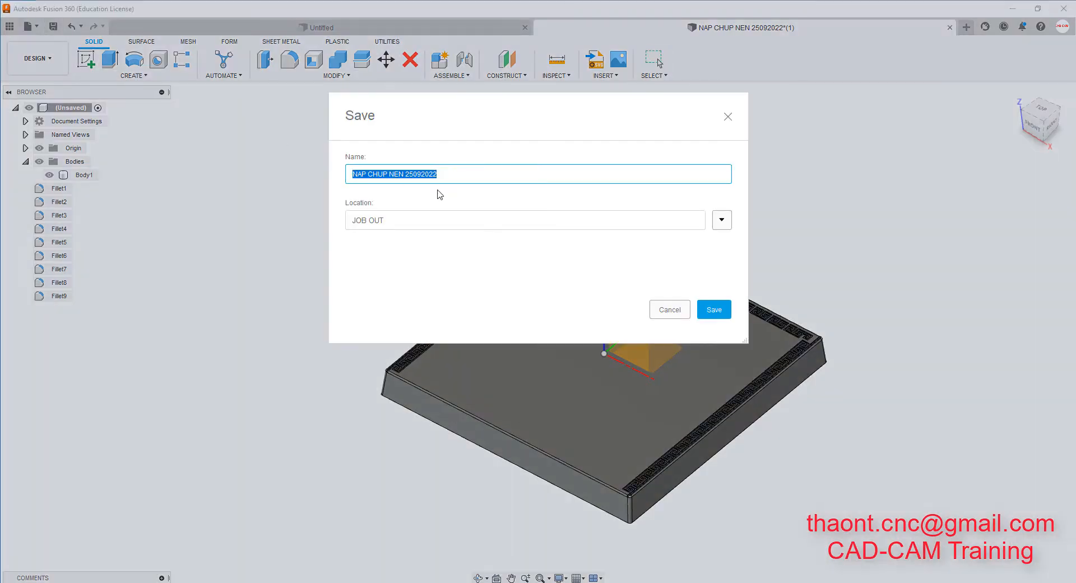
left_click(713, 308)
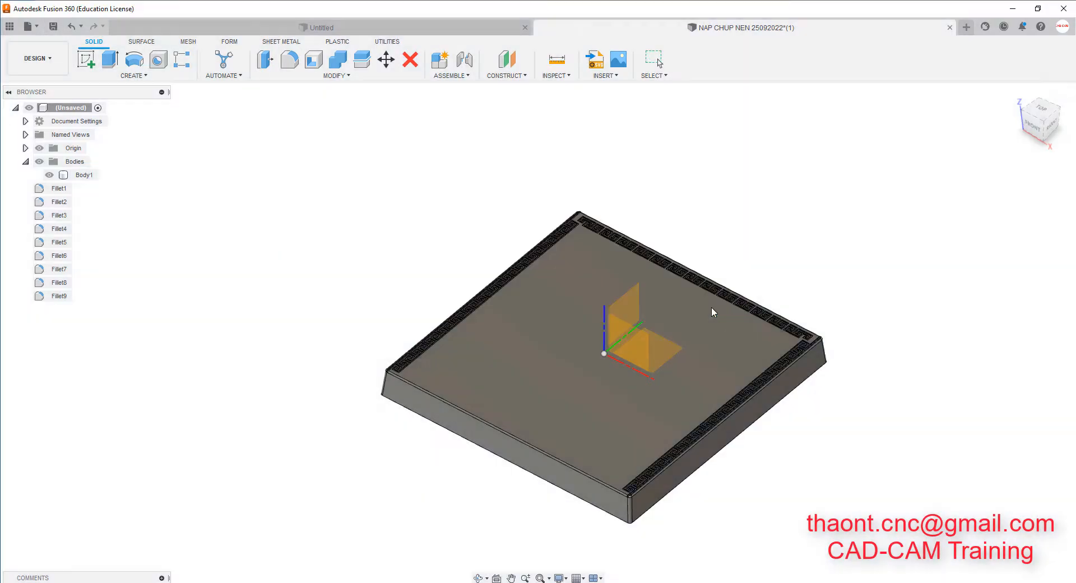
Hide the model's origin planes and axes.
left_click(587, 277)
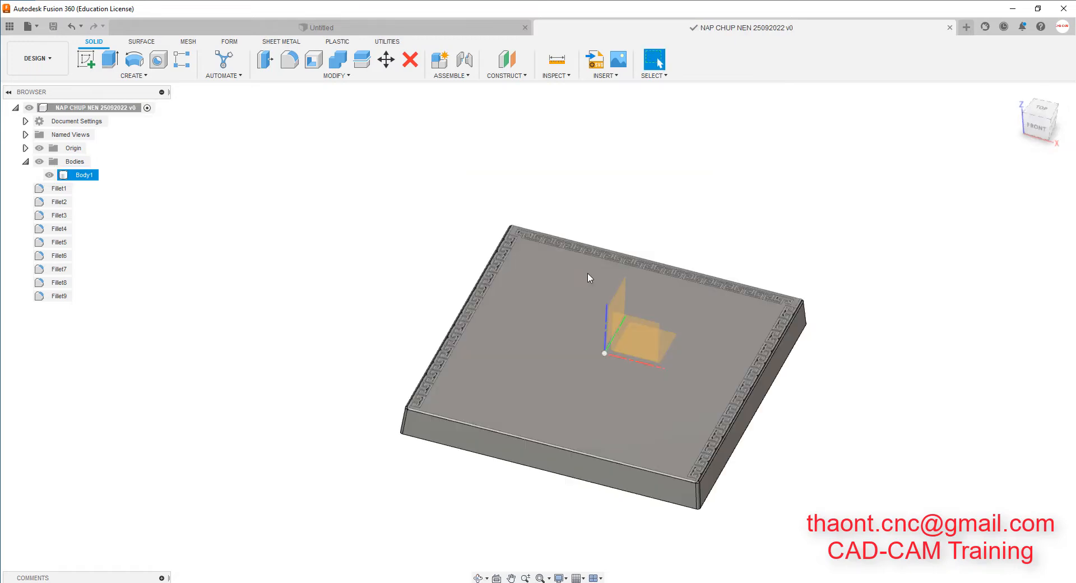
middle_click_drag(587, 277, 625, 261, "shift")
key("Escape")
left_click(39, 148)
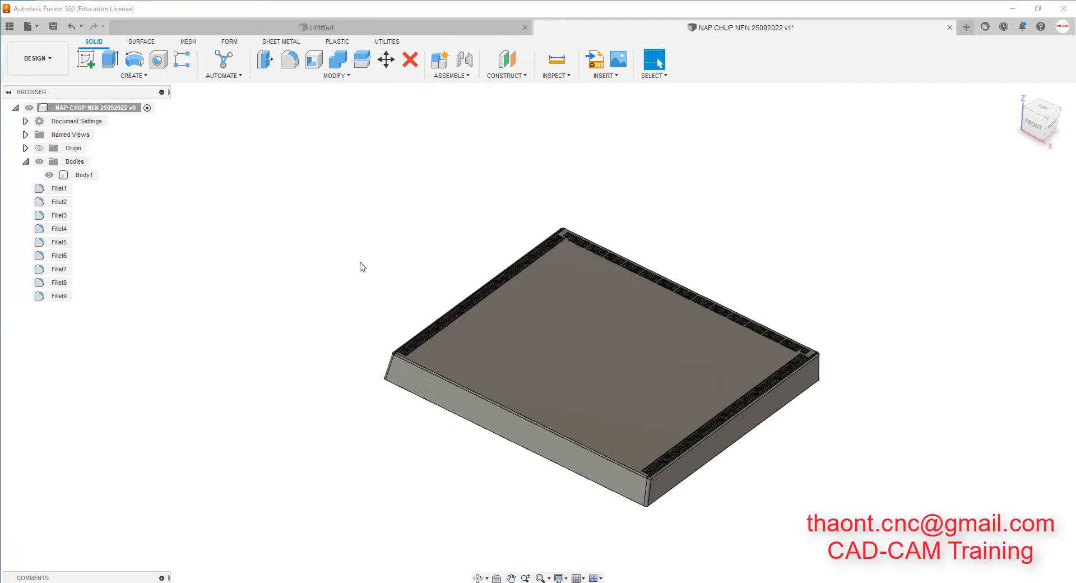
middle_click_drag(477, 314, 555, 353, "shift")
scroll(643, 380, "up", 2)
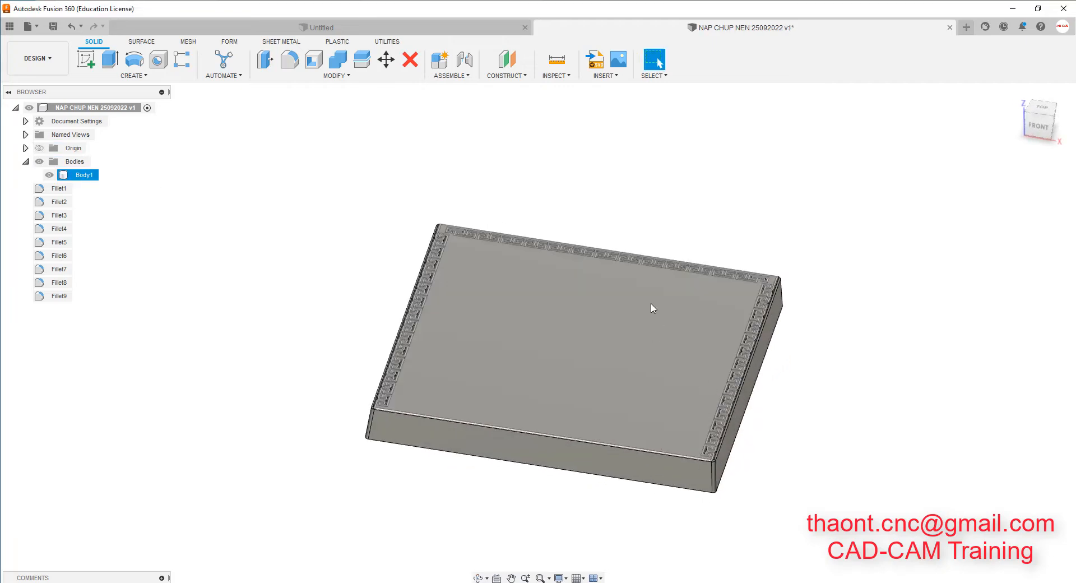
Switch to the Manufacture workspace and start a new milling setup for the plate.
left_click(37, 58)
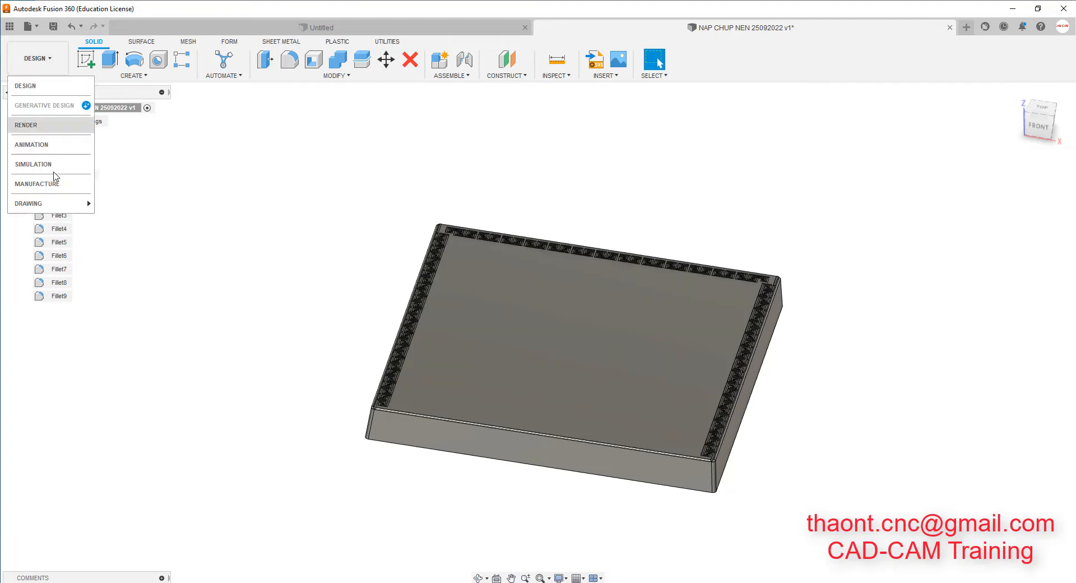
left_click(45, 203)
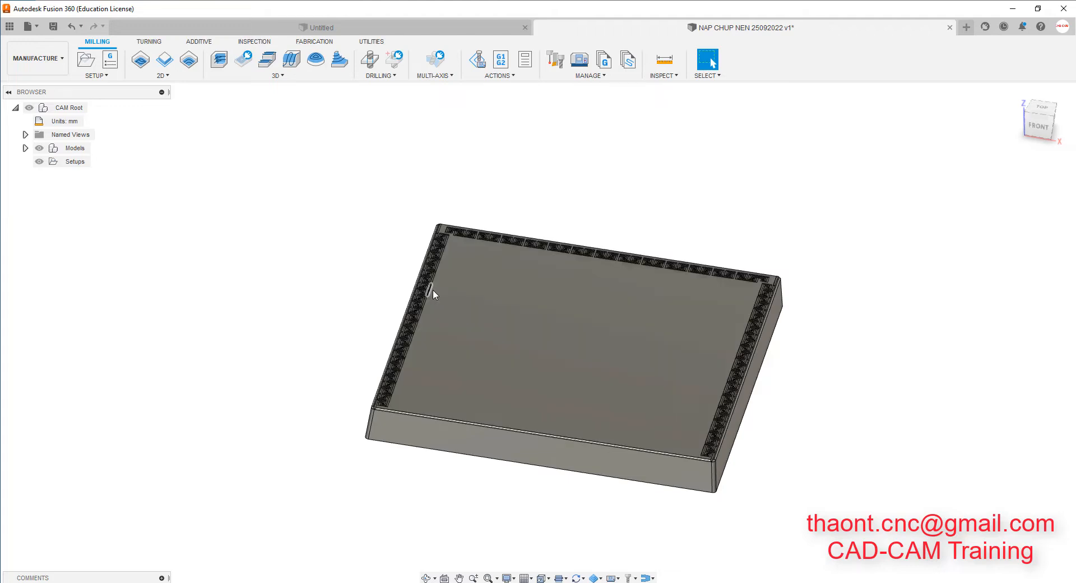
scroll(611, 289, "down", 2)
scroll(758, 370, "up", 2)
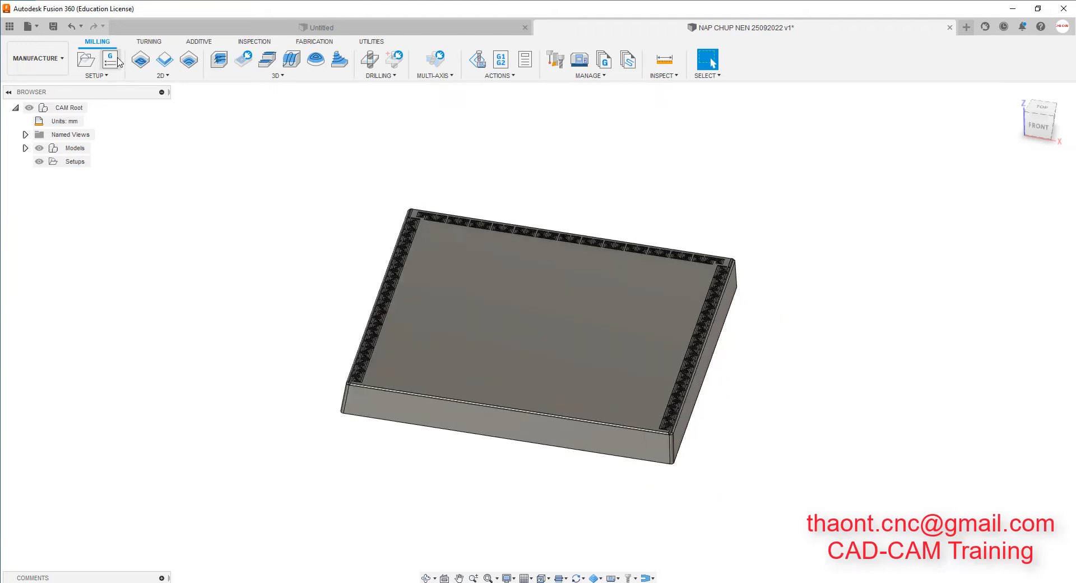
left_click(84, 65)
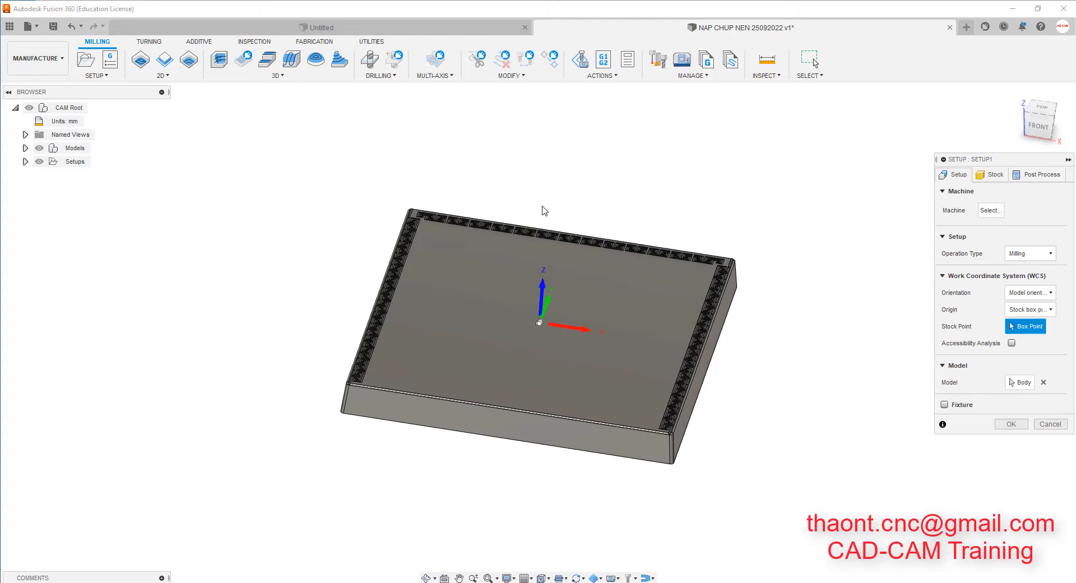
middle_click_drag(586, 406, 542, 287, "shift")
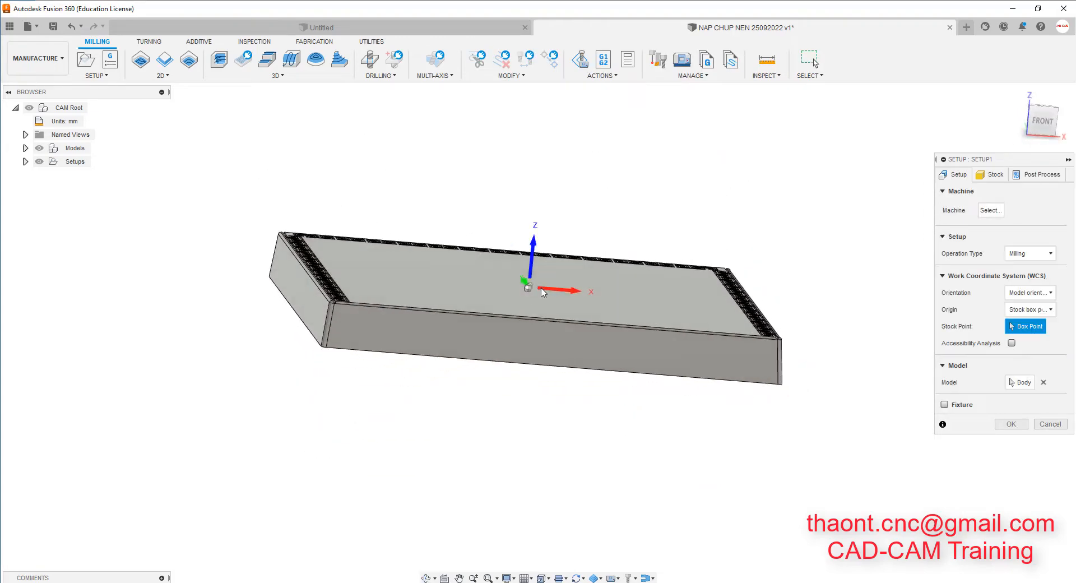
Define the setup's stock as a fixed size box of 210 x 210 x 20 mm with the model centred.
left_click(996, 180)
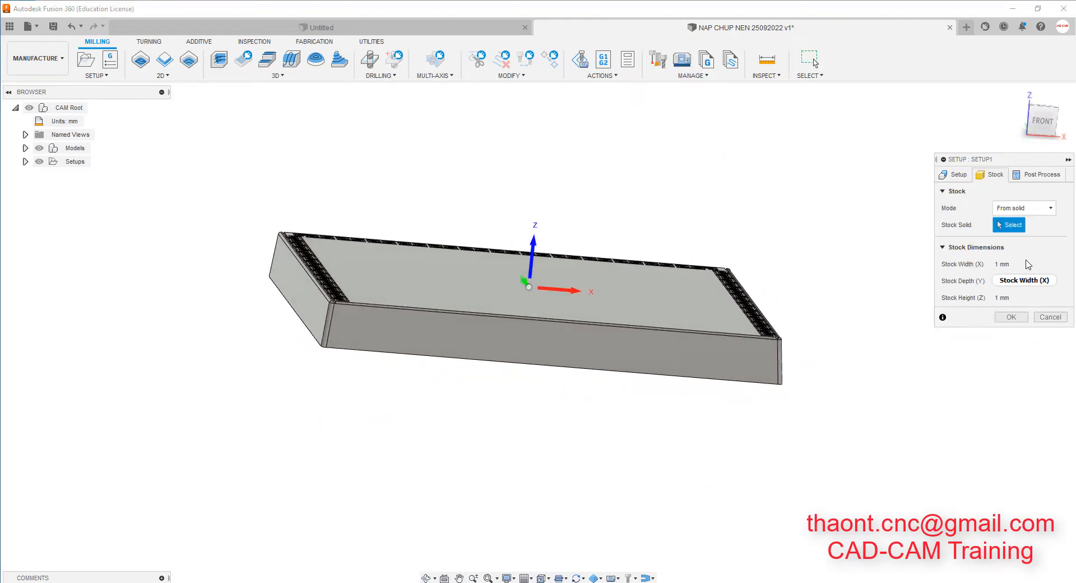
left_click(1023, 208)
left_click(1016, 230)
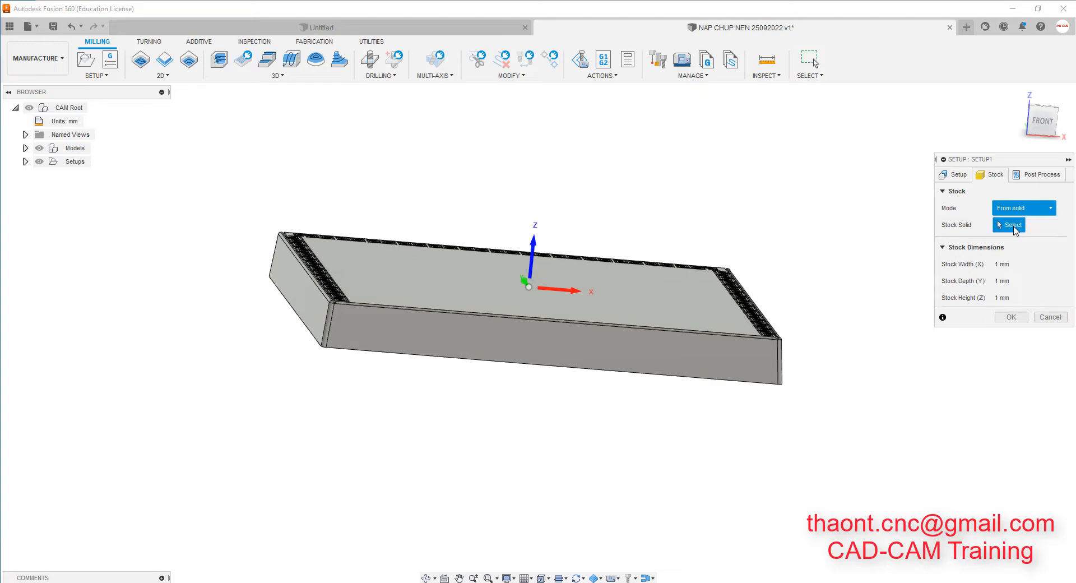
mouse_move(696, 289)
middle_mouse_down("shift")
mouse_move(687, 305)
mouse_move(676, 294)
mouse_move(691, 296)
middle_mouse_up("shift")
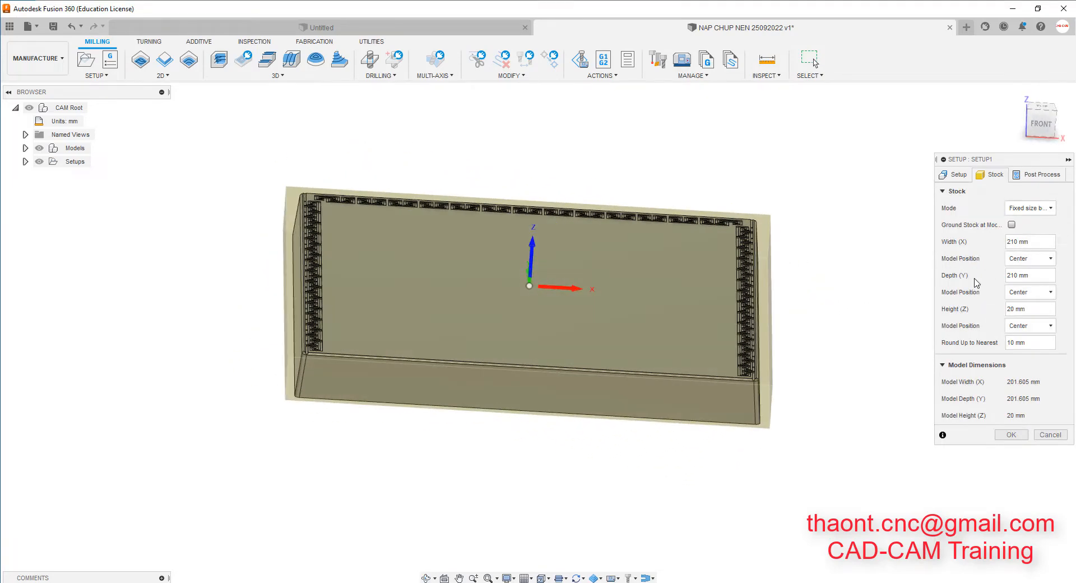
middle_click_drag(619, 283, 536, 270, "shift")
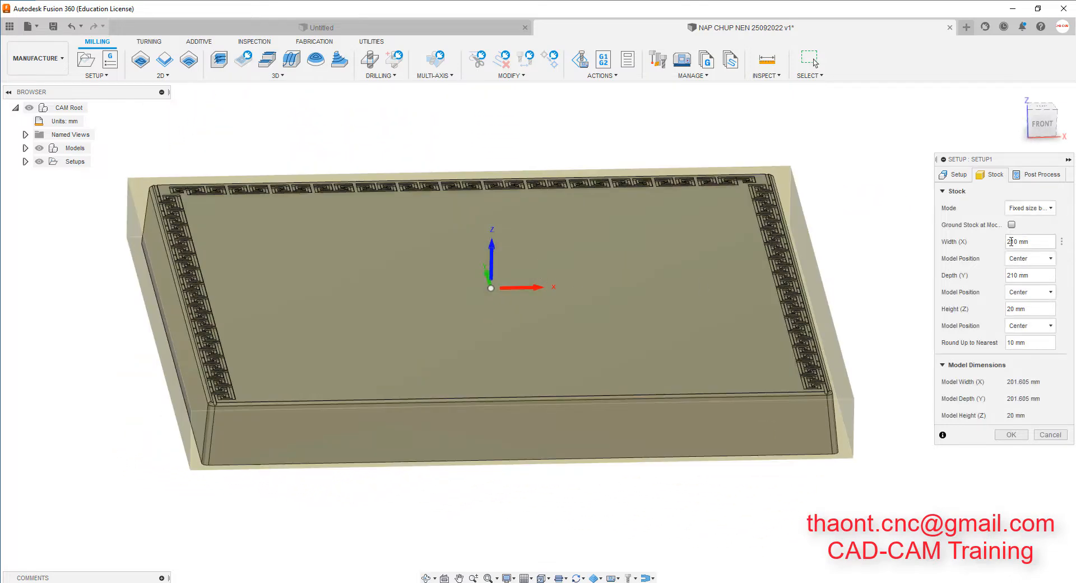
double_click(1019, 275)
double_click(1009, 309)
mouse_move(629, 297)
middle_mouse_down("shift")
mouse_move(622, 279)
mouse_move(624, 303)
middle_mouse_up("shift")
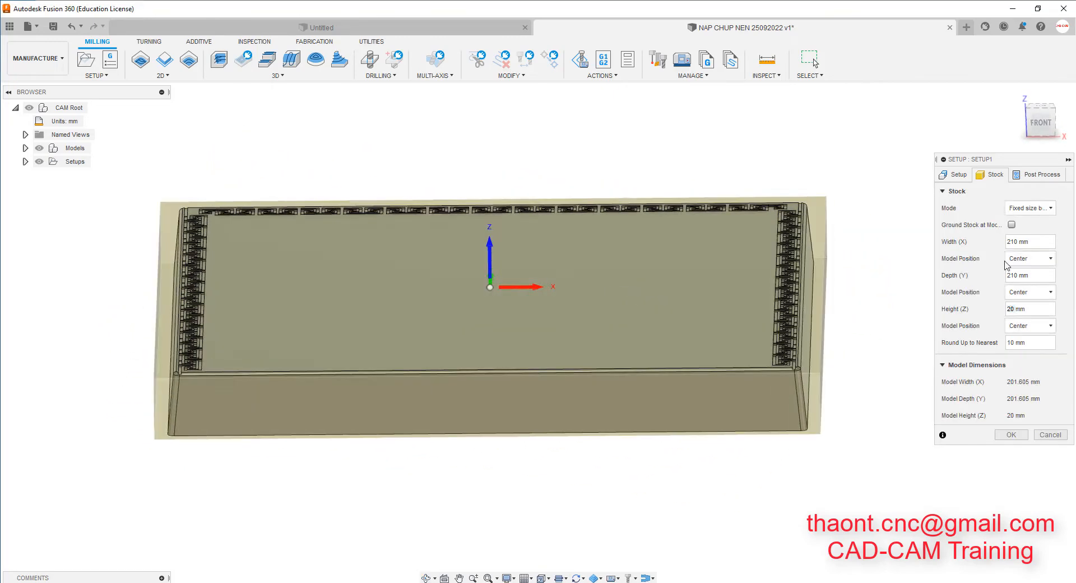
Keep the work coordinate origin on the stock box point at the centre of the top face and complete the milling setup.
left_click(958, 174)
left_click(1046, 309)
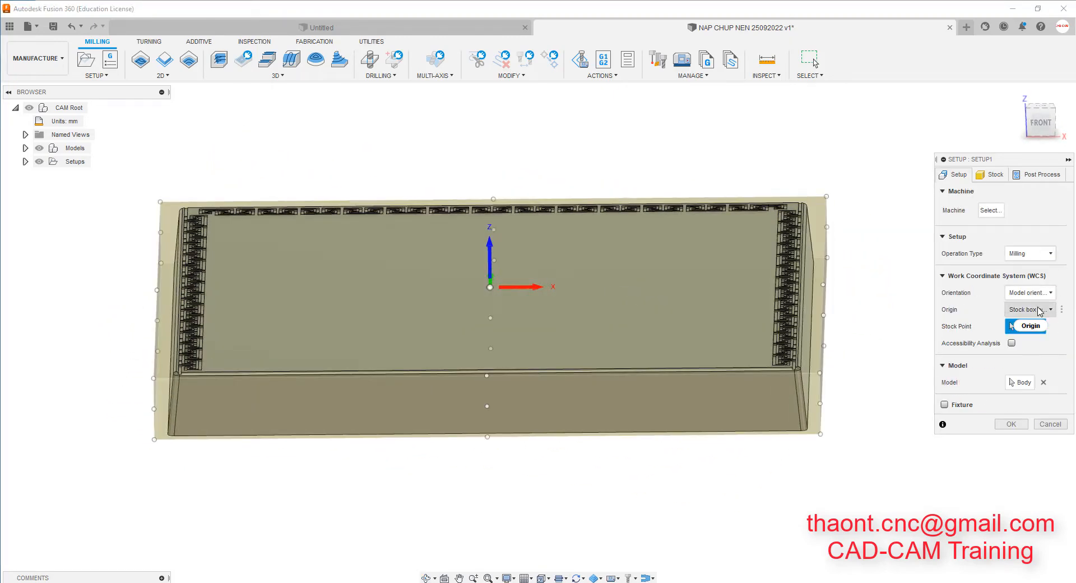
left_click(1037, 363)
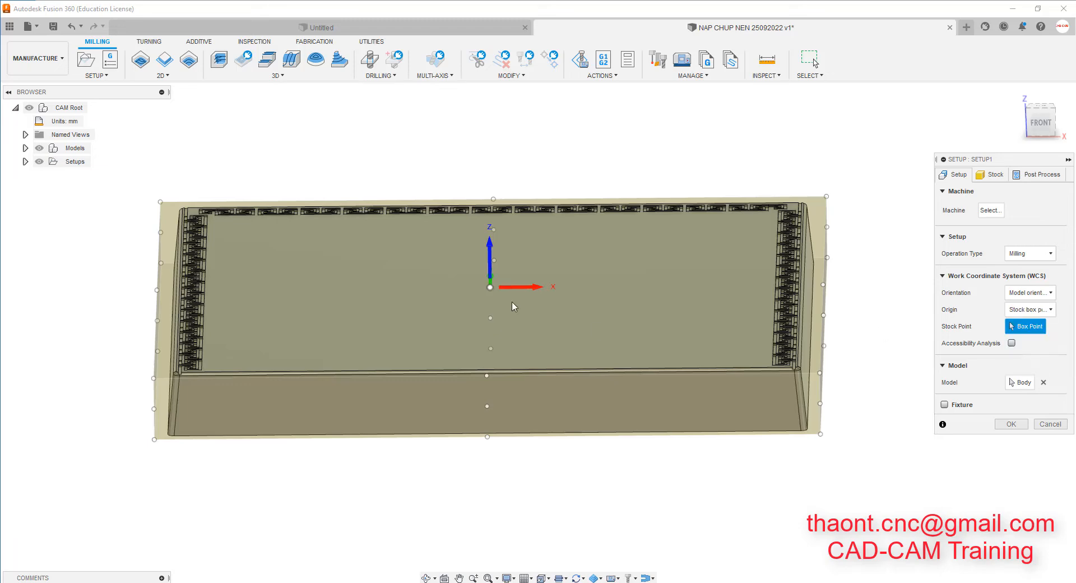
scroll(487, 285, "up", 3)
middle_click_drag(487, 286, 481, 261, "shift")
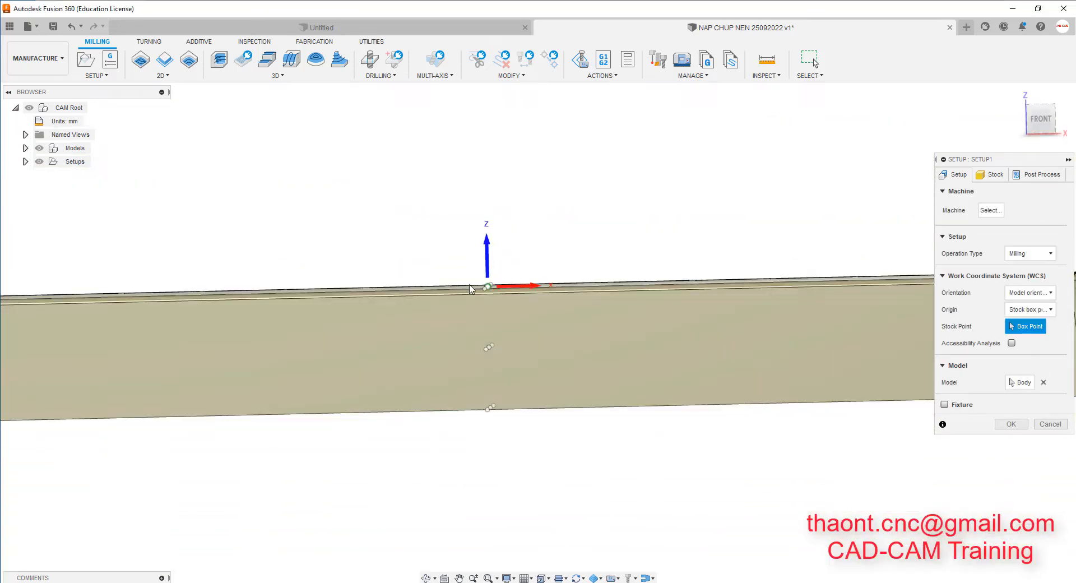
scroll(515, 283, "down", 3)
left_click(1041, 121)
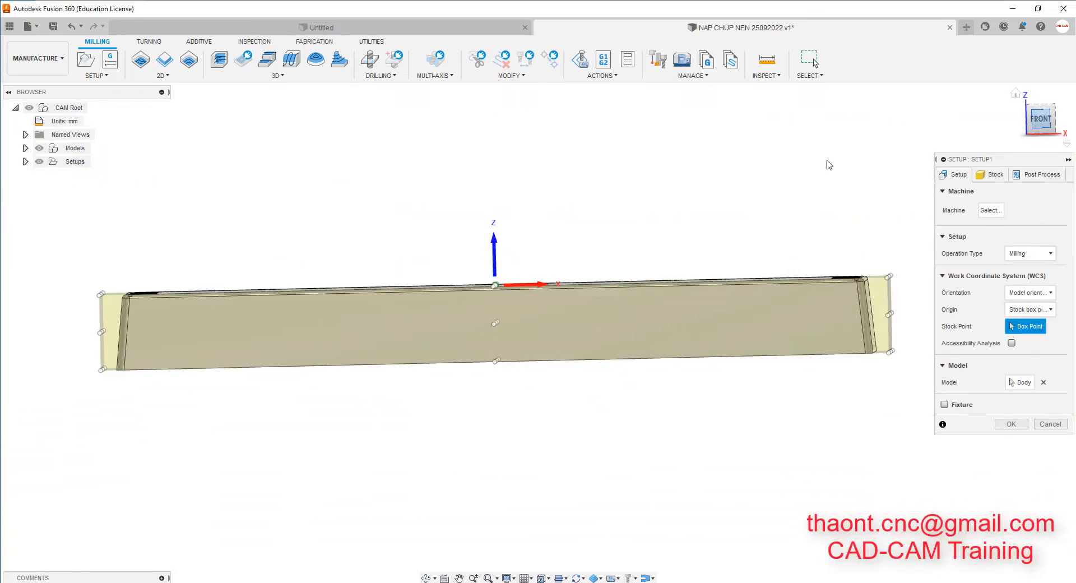
scroll(495, 296, "up", 3)
scroll(494, 299, "down", 2)
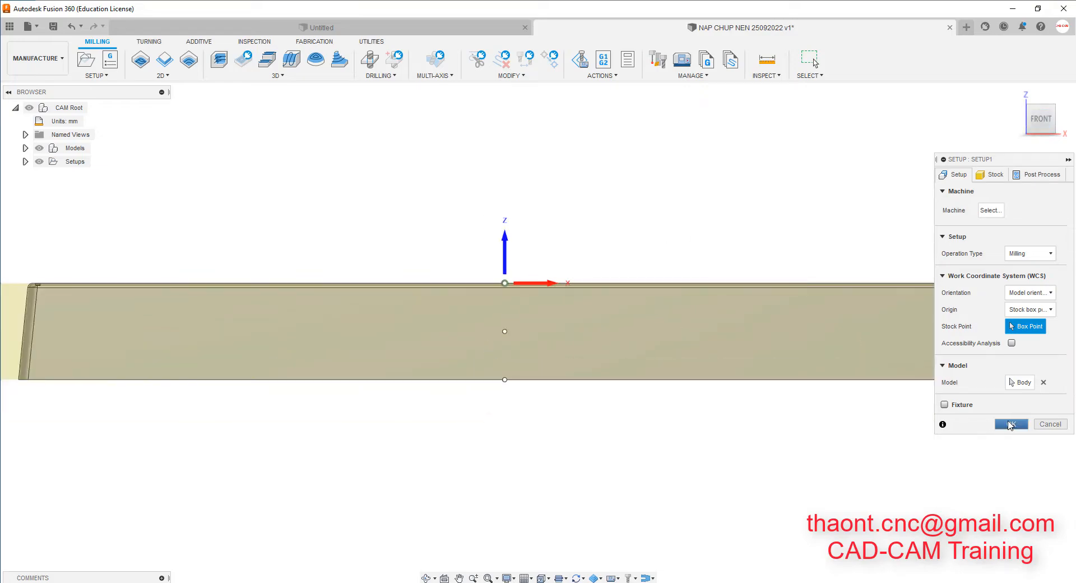
left_click(1011, 425)
scroll(747, 286, "down", 2)
middle_click_drag(747, 285, 759, 321, "shift")
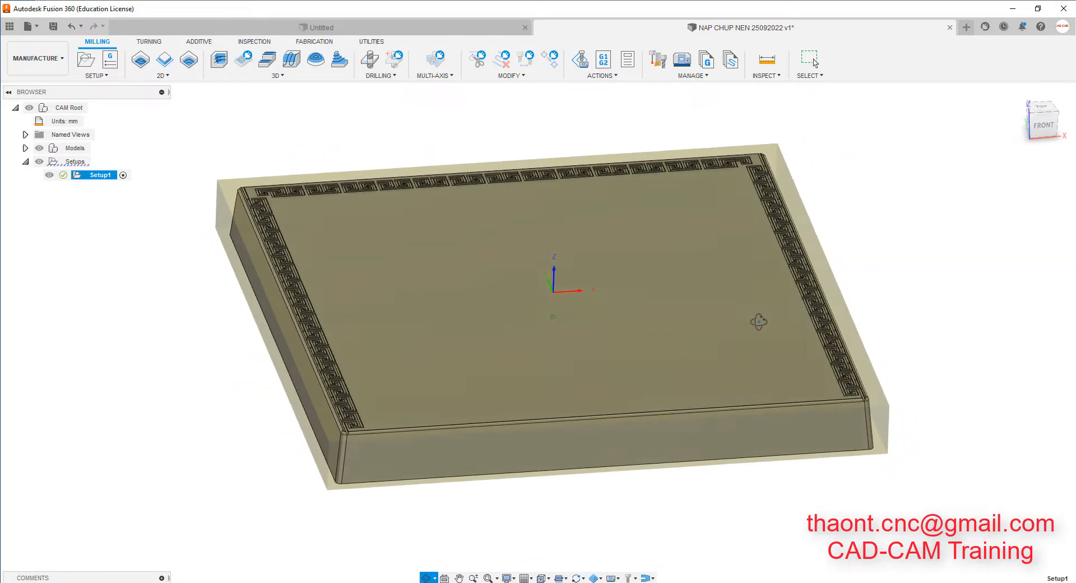
scroll(759, 321, "down", 1)
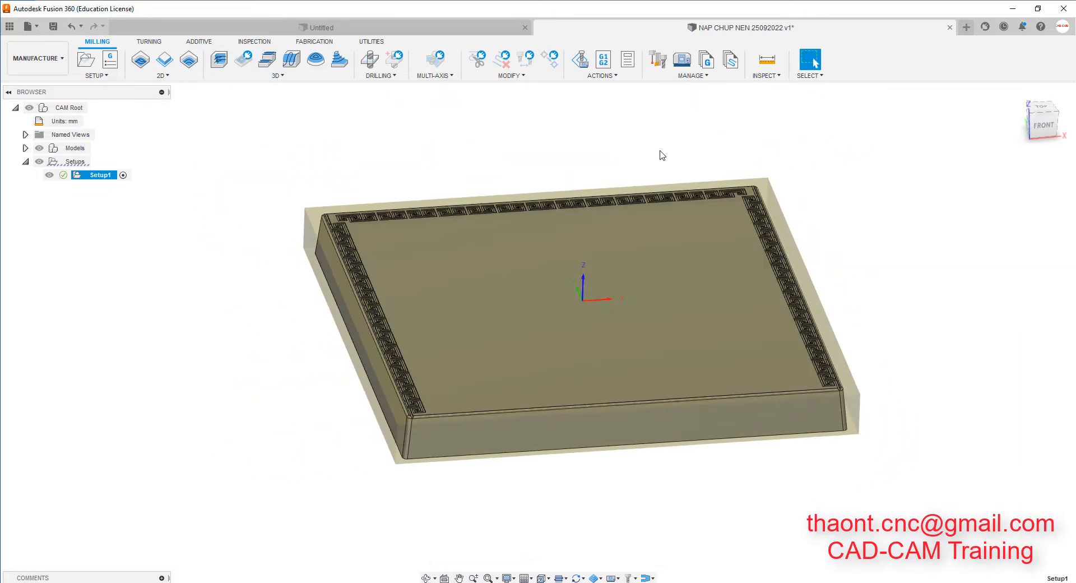
Start a 3D Contour operation with tool 2, the 12 mm flat end mill (D12) from the Tool Nhom library.
mouse_move(687, 250)
middle_mouse_down("shift")
mouse_move(685, 298)
mouse_move(690, 276)
mouse_move(674, 241)
mouse_move(644, 247)
mouse_move(706, 252)
mouse_move(692, 187)
mouse_move(665, 338)
mouse_move(779, 469)
middle_mouse_up("shift")
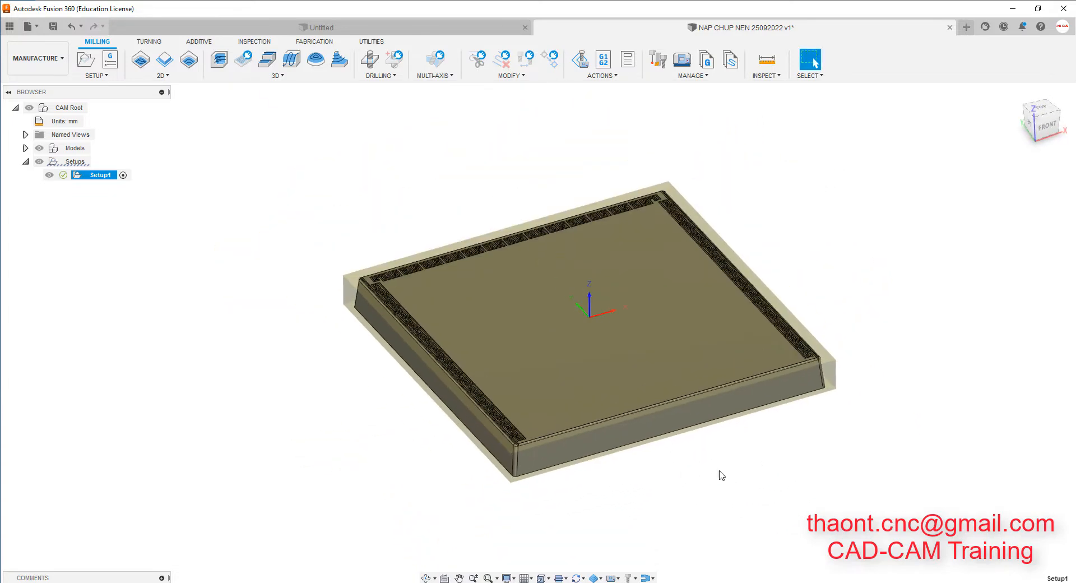
scroll(656, 391, "up", 2)
mouse_move(674, 302)
middle_mouse_down("shift")
mouse_move(697, 324)
mouse_move(663, 299)
middle_mouse_up("shift")
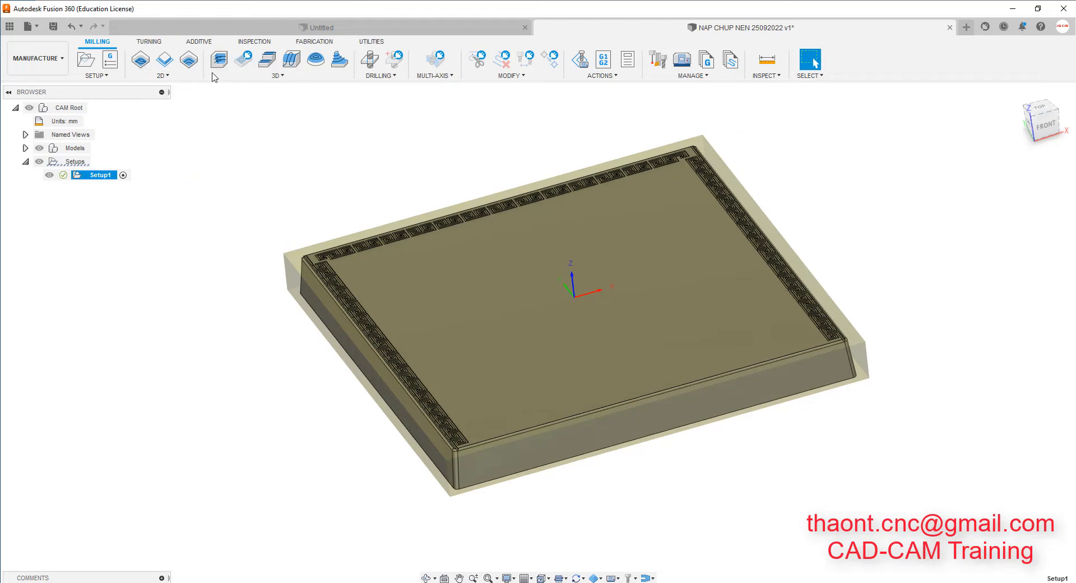
left_click(285, 76)
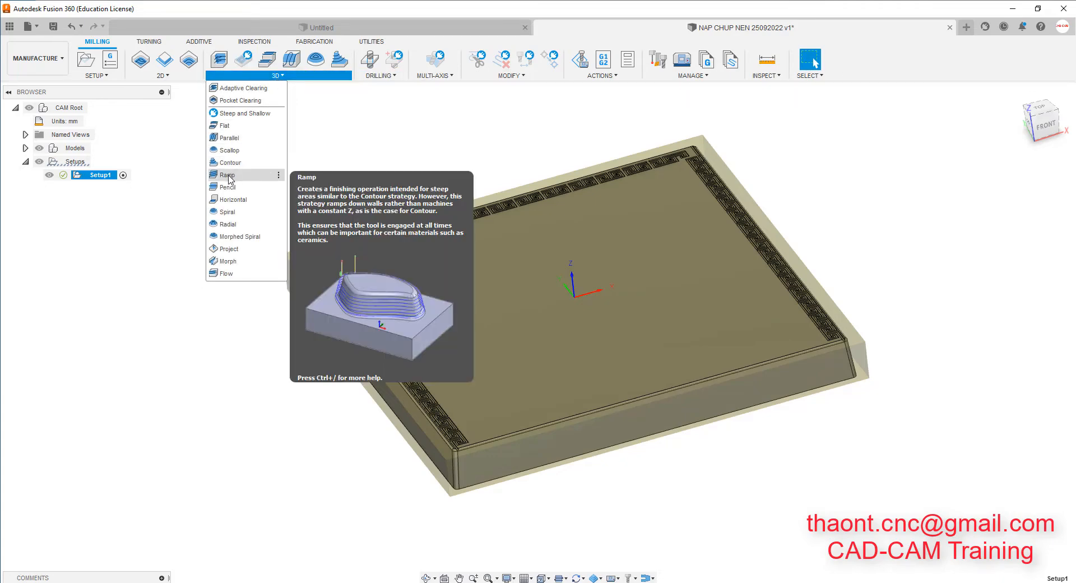
left_click(242, 163)
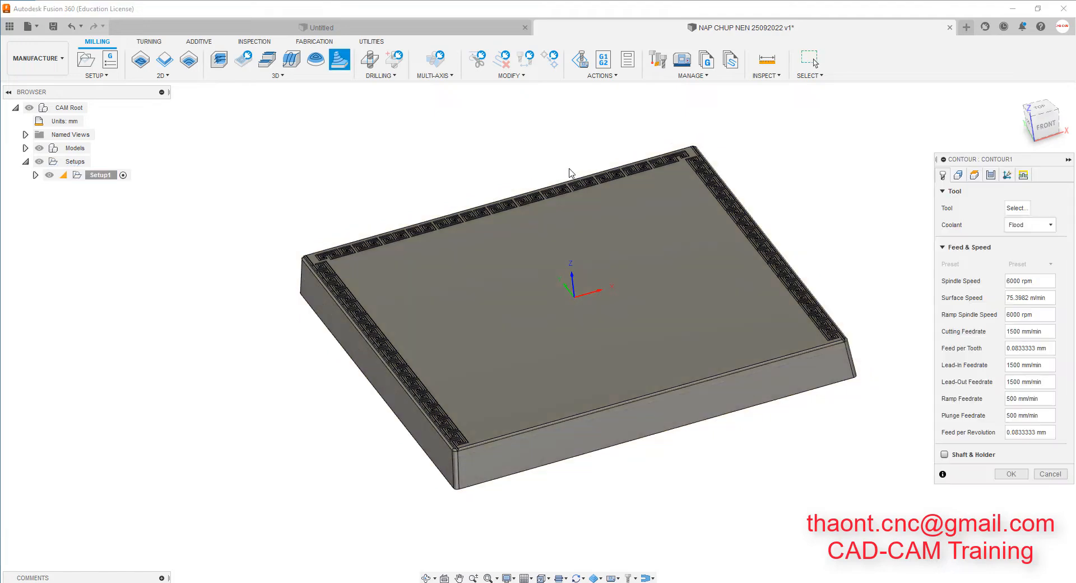
scroll(524, 264, "down", 2)
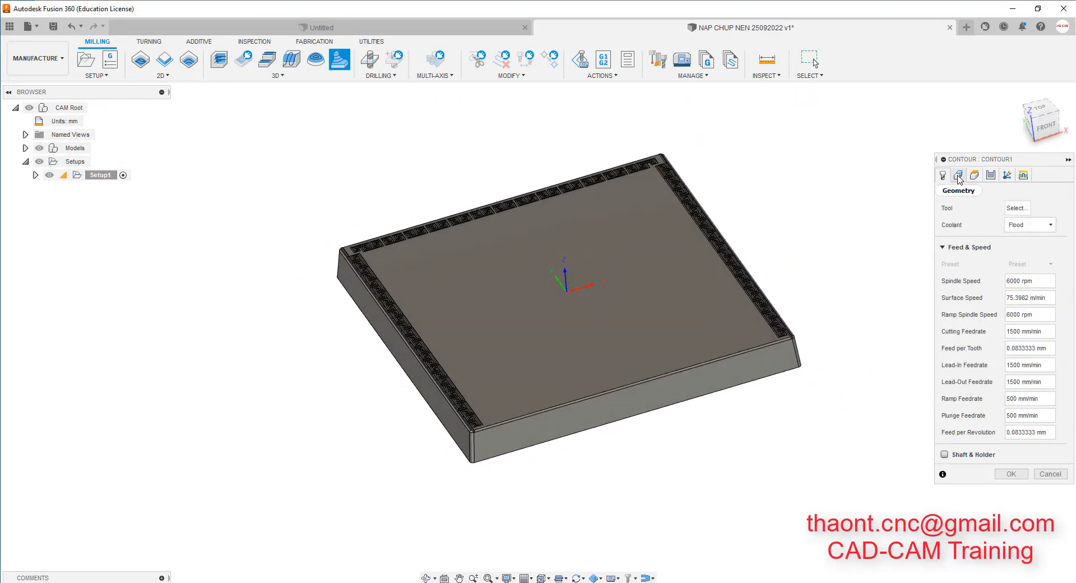
left_click(1017, 210)
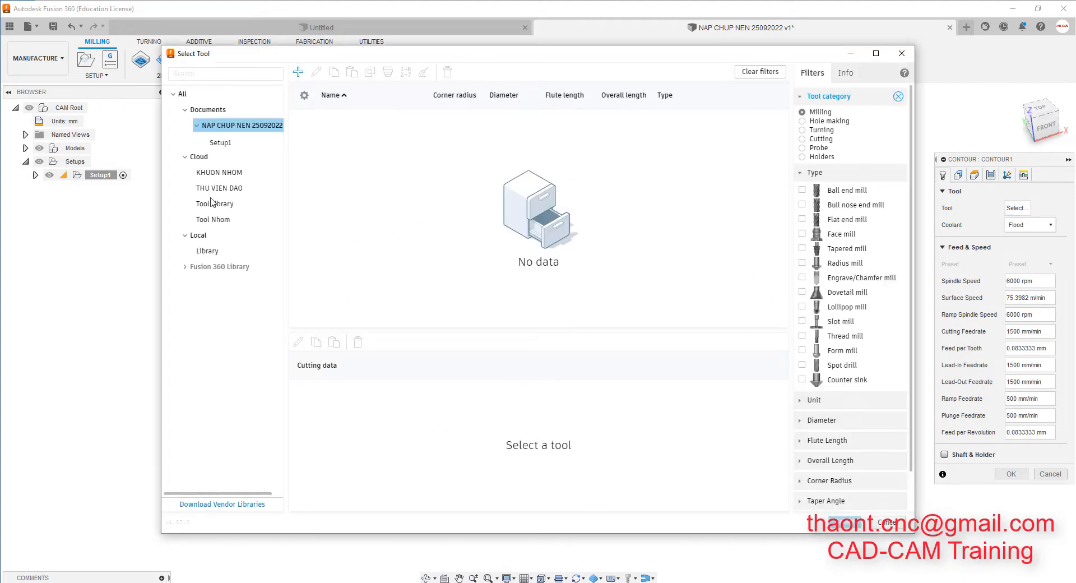
left_click(221, 222)
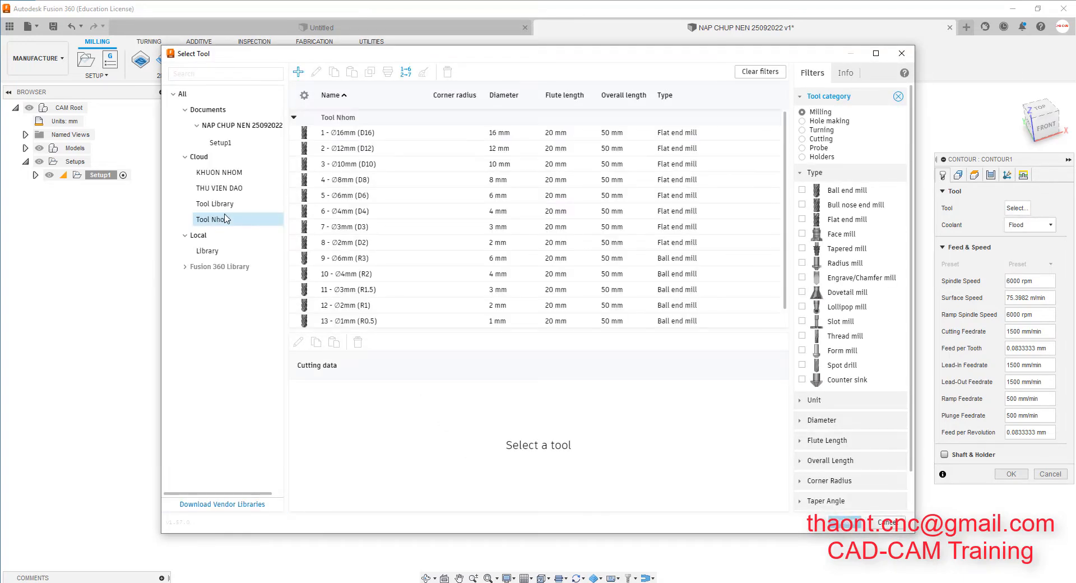
left_click(348, 149)
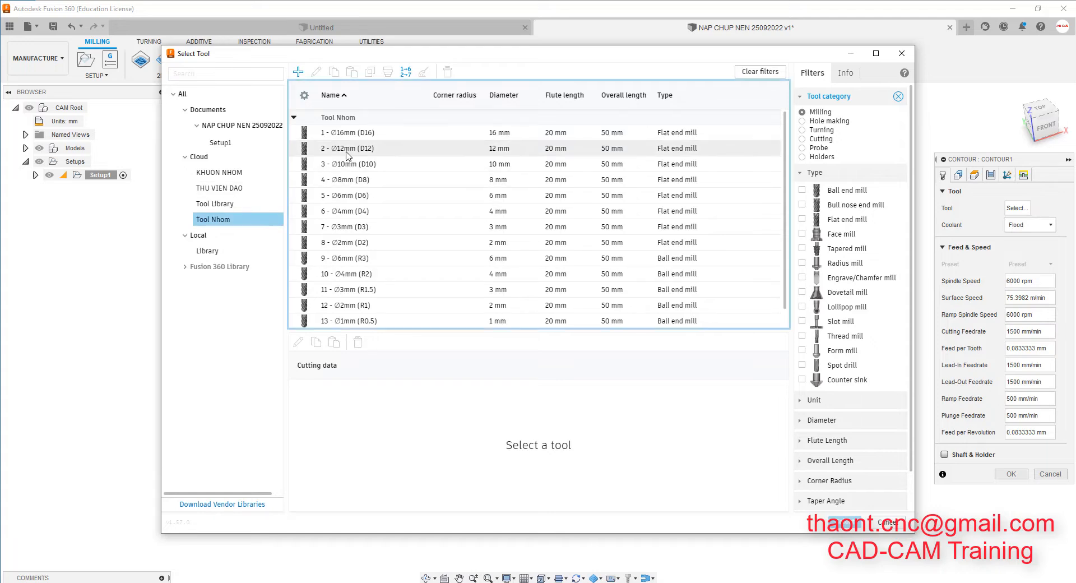
left_click(844, 523)
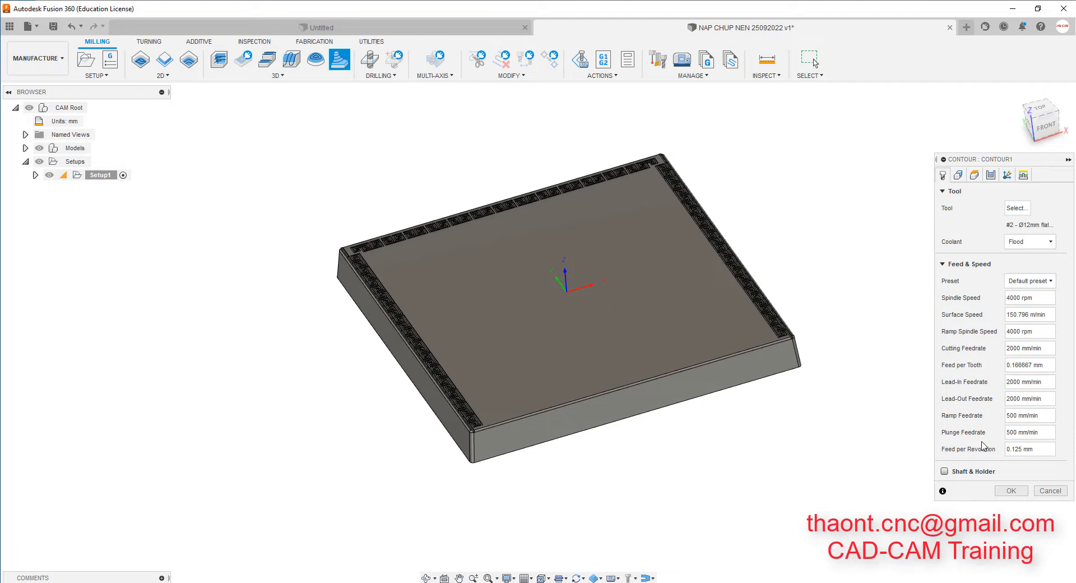
Keep the contour's maximum stepdown at 0.5 mm and generate its toolpath.
left_click(990, 175)
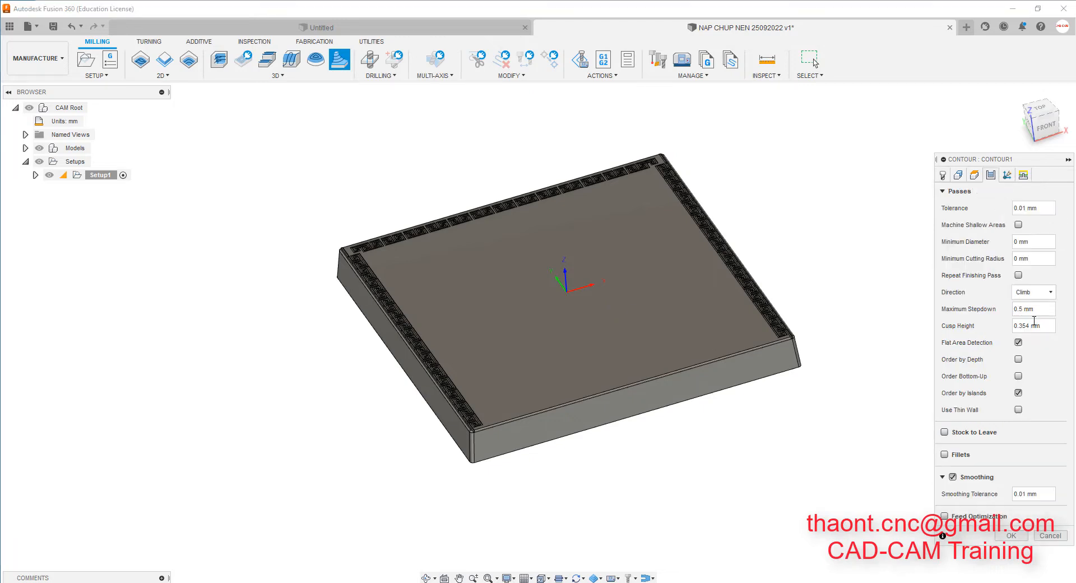
left_click_drag(1023, 309, 1008, 313)
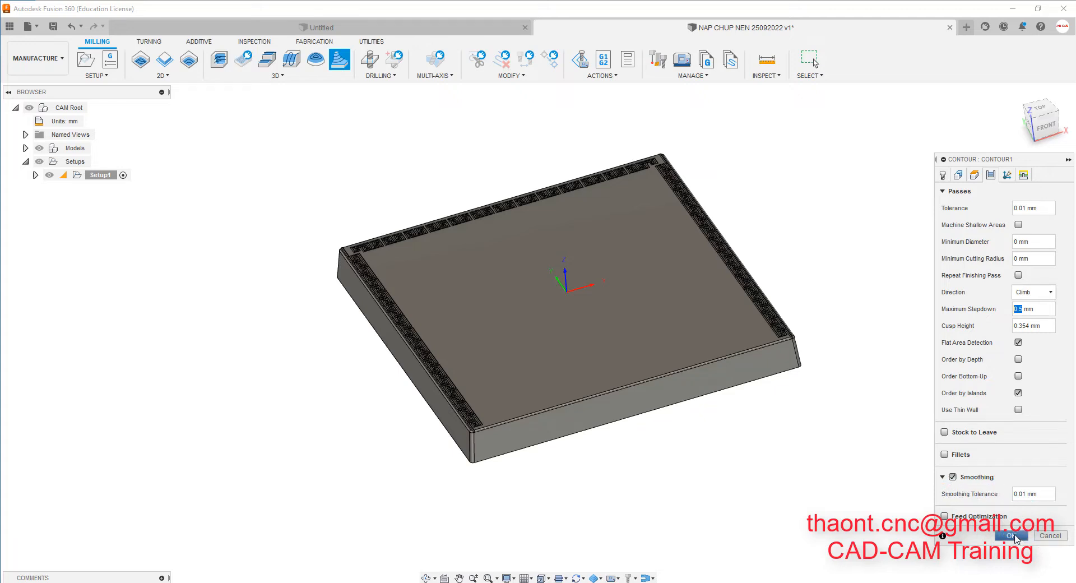
key("Return")
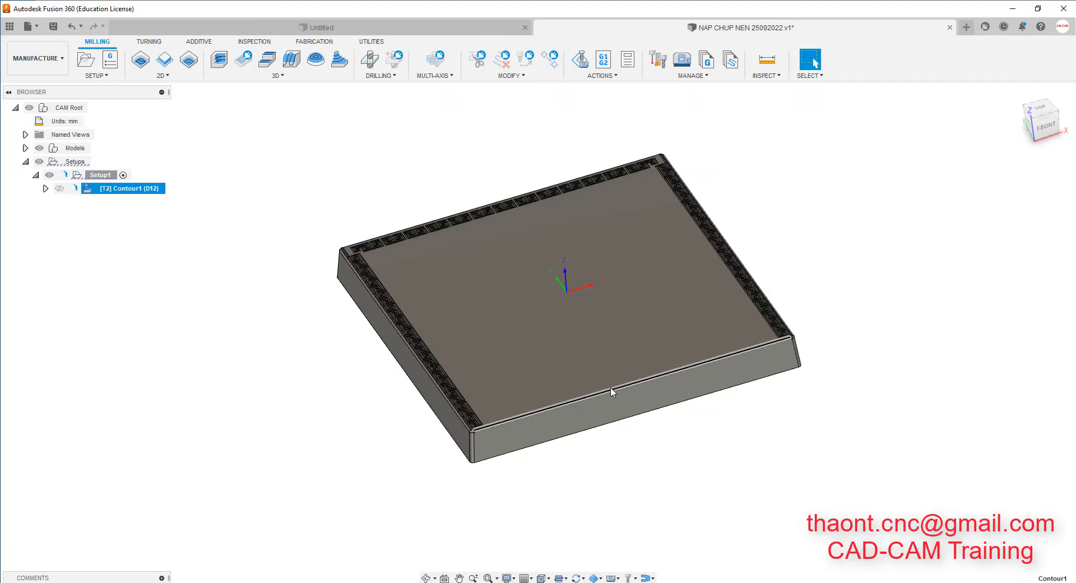
Examine the contour toolpath along the plate's side walls and at its corners.
scroll(465, 459, "up", 10)
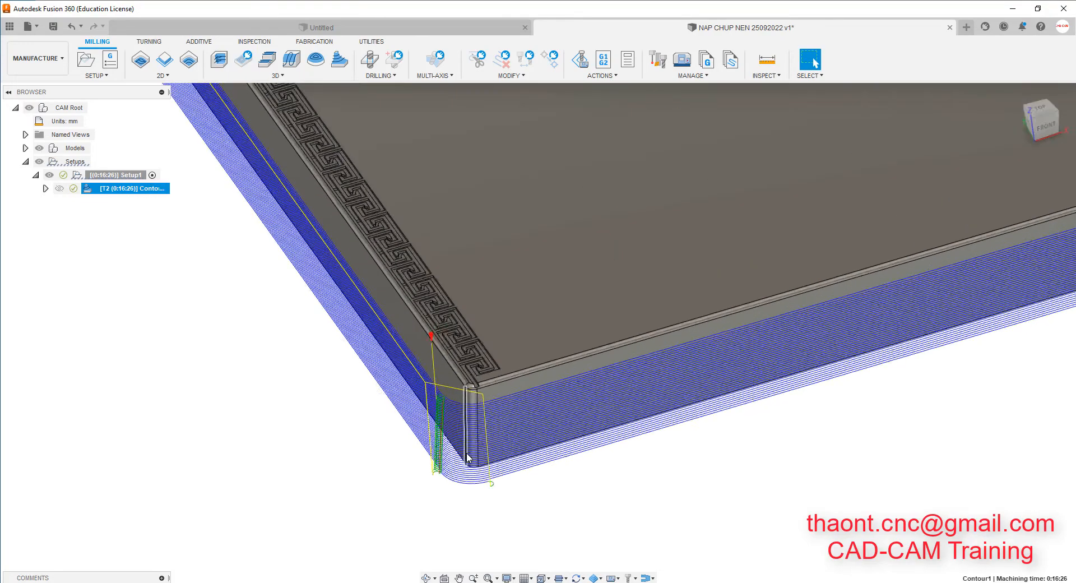
middle_click_drag(465, 459, 465, 432, "shift")
scroll(671, 449, "down", 10)
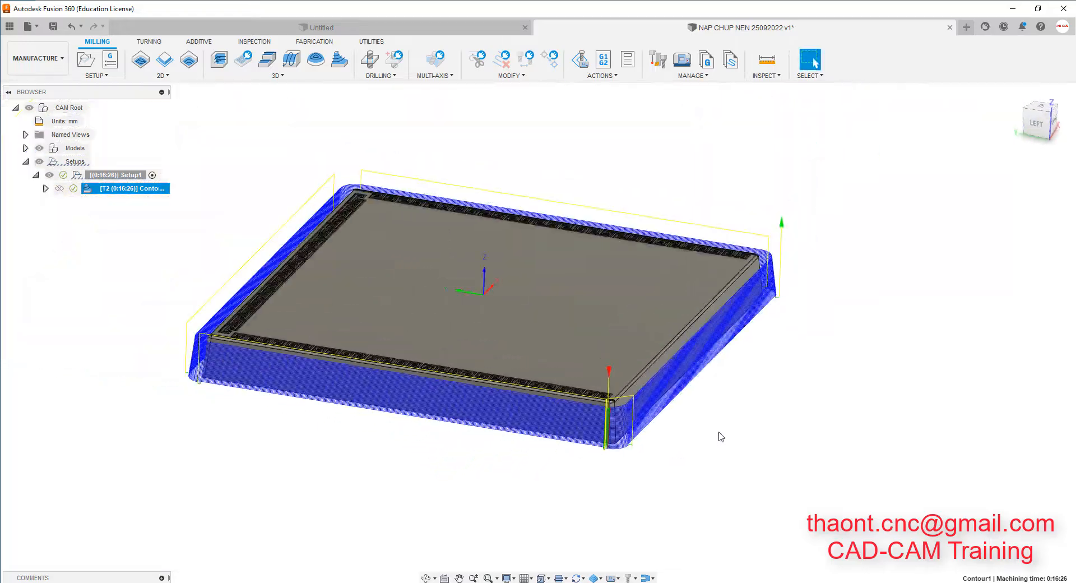
middle_click_drag(816, 412, 737, 470, "shift")
scroll(708, 469, "up", 10)
scroll(710, 461, "up", 3)
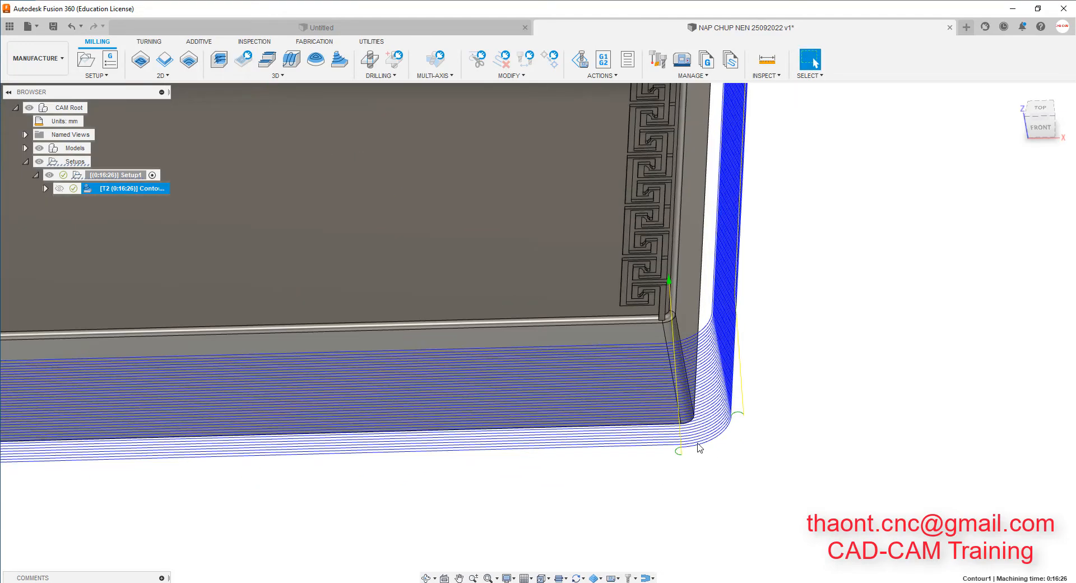
Inspect the contour toolpath around the whole plate from several viewing directions.
scroll(699, 446, "down", 8)
middle_click_drag(788, 427, 461, 422, "shift")
scroll(430, 412, "up", 5)
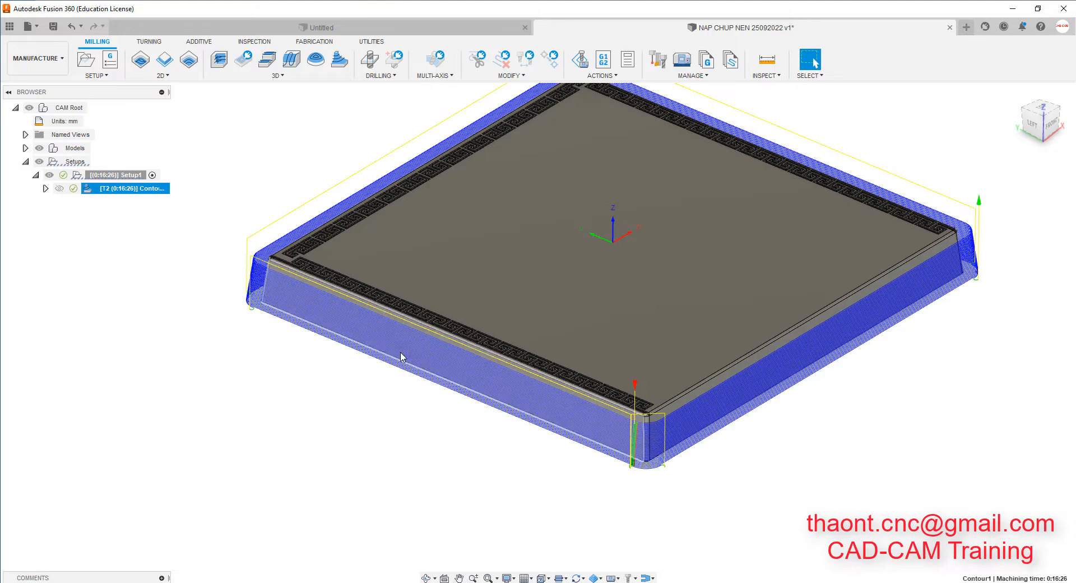
middle_click_drag(400, 357, 317, 370, "shift")
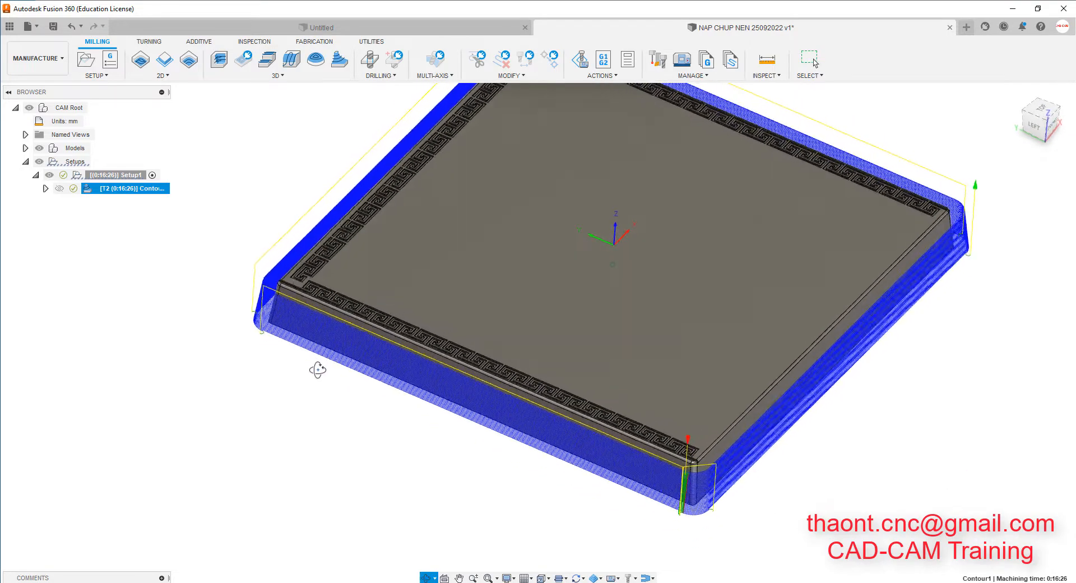
scroll(493, 435, "down", 5)
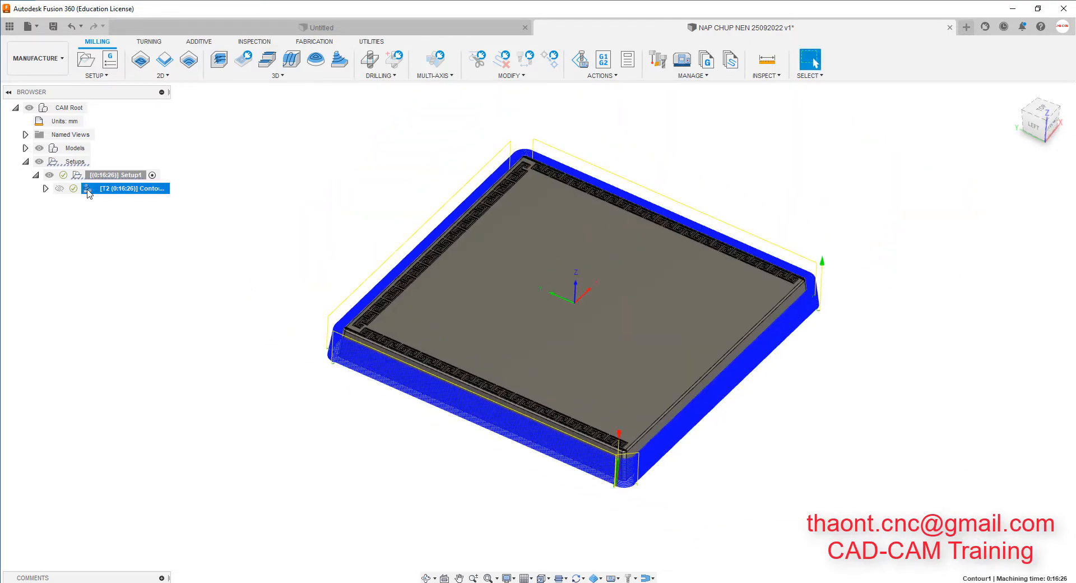
middle_click_drag(700, 314, 456, 312, "shift")
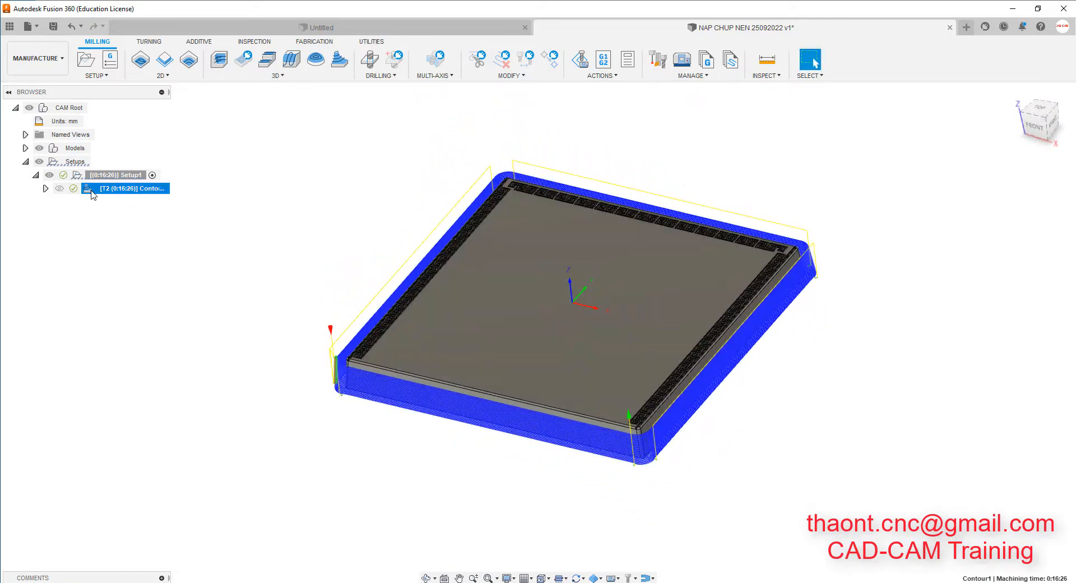
Give the contour 0.1 mm radial and 0 mm axial stock to leave, with a 0.2 mm maximum stepdown, and regenerate its toolpath.
double_click(92, 191)
left_click(959, 177)
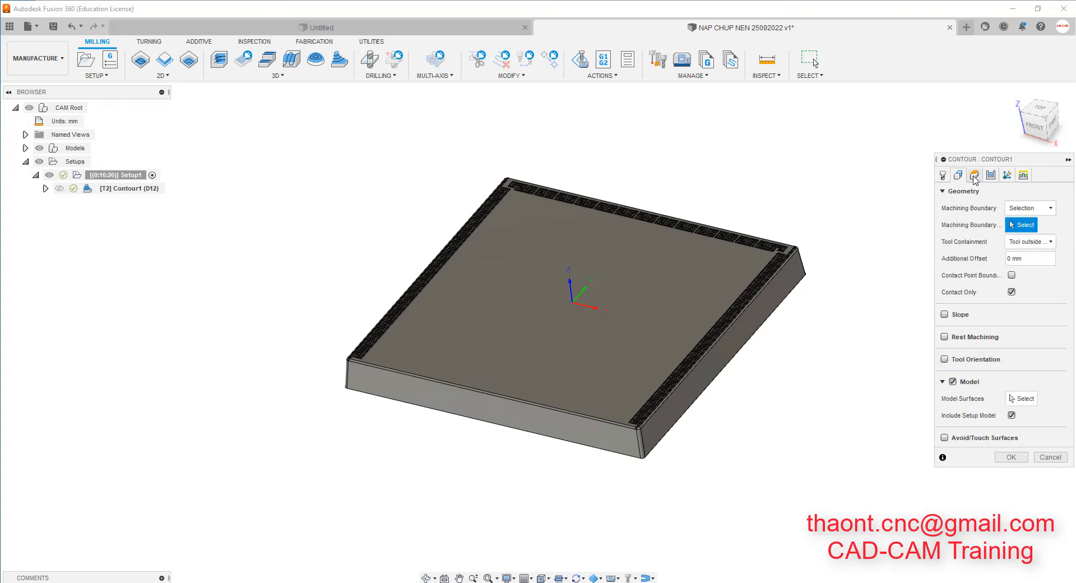
left_click(991, 175)
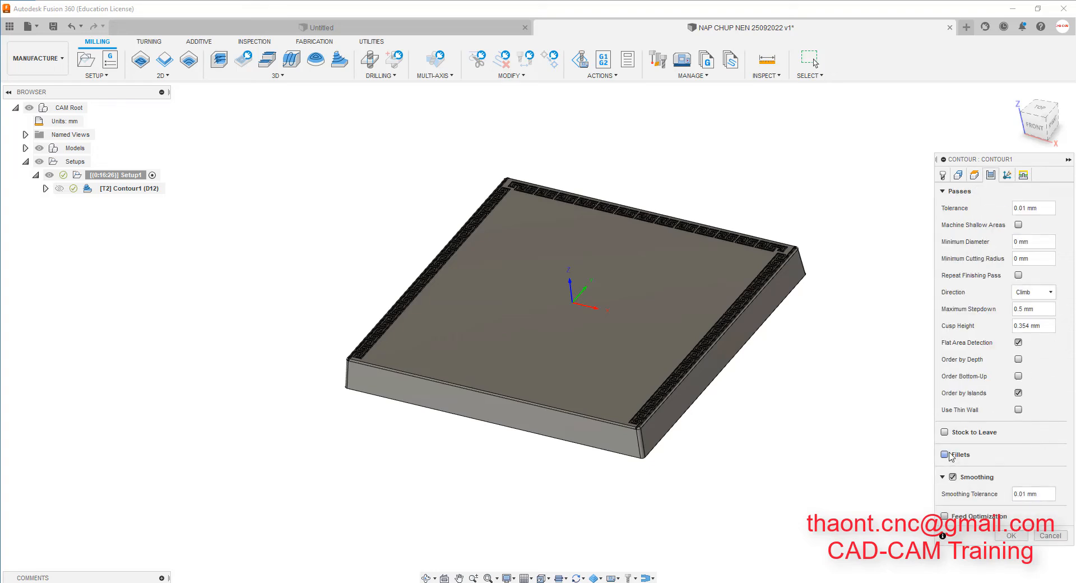
left_click(945, 432)
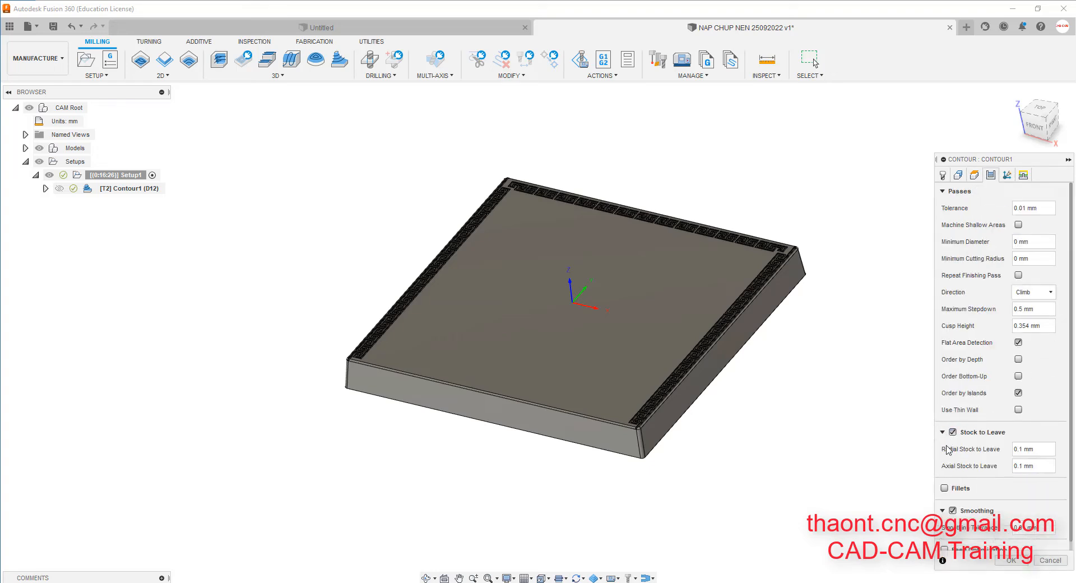
left_click(1022, 449)
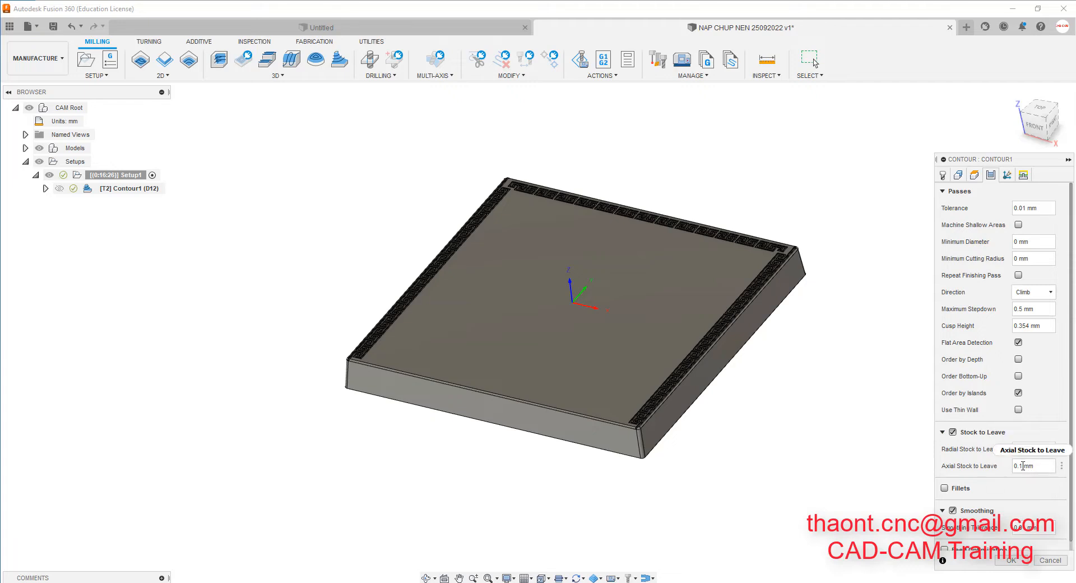
key("Tab")
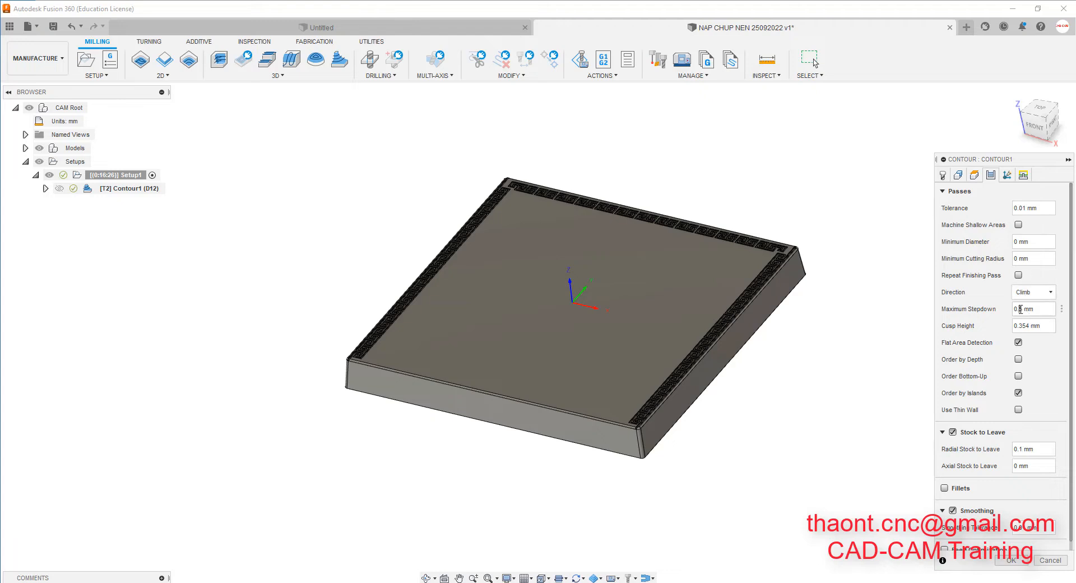
type("2")
left_click(1013, 561)
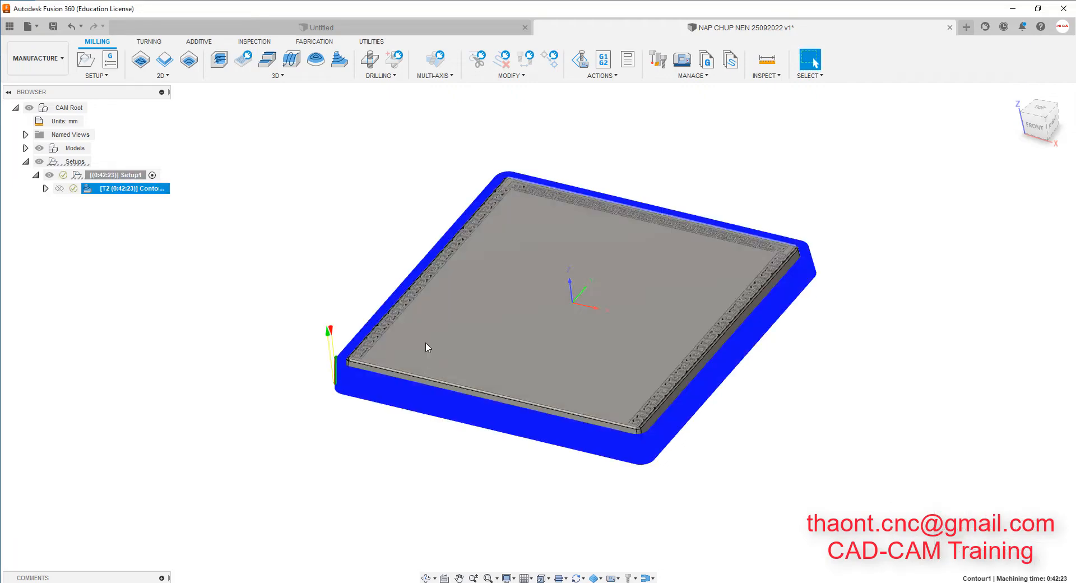
Examine the regenerated contour passes and the lead-in location at the plate's corners.
middle_click_drag(428, 348, 560, 429, "shift")
scroll(560, 429, "up", 6)
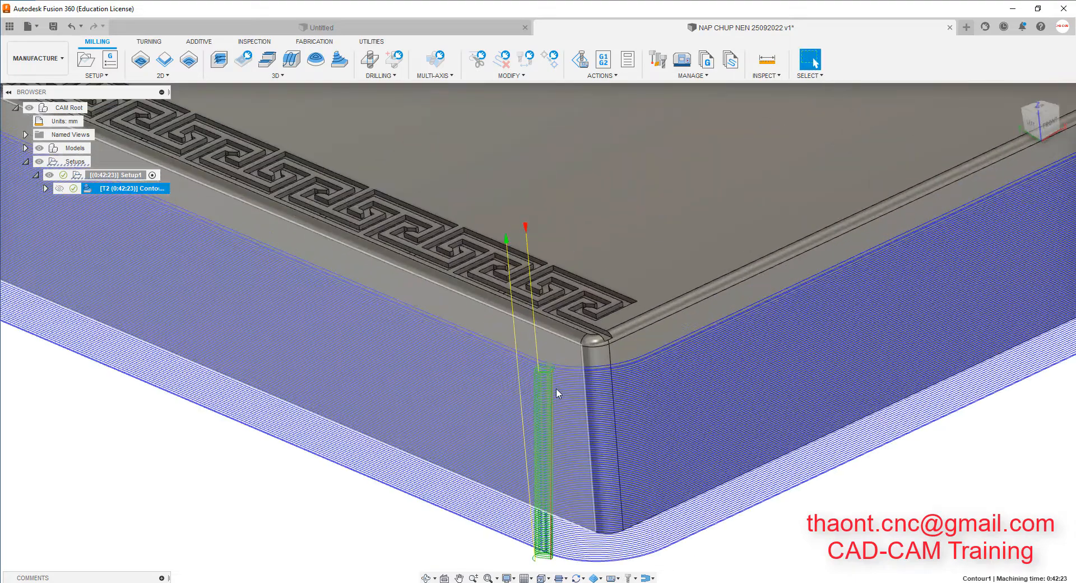
scroll(569, 399, "down", 8)
middle_click_drag(720, 384, 740, 403, "shift")
scroll(704, 416, "up", 4)
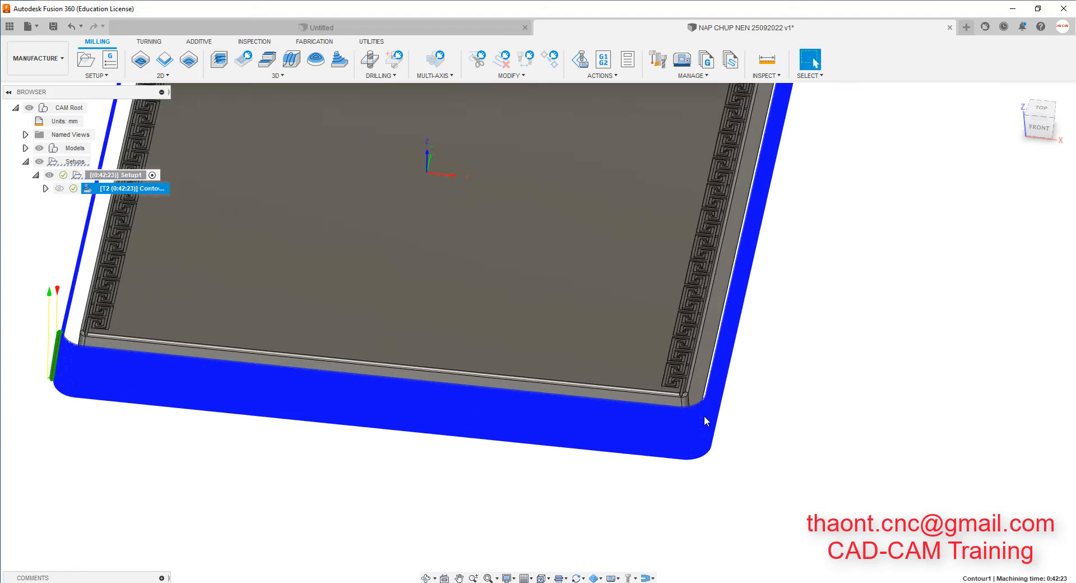
scroll(687, 412, "down", 4)
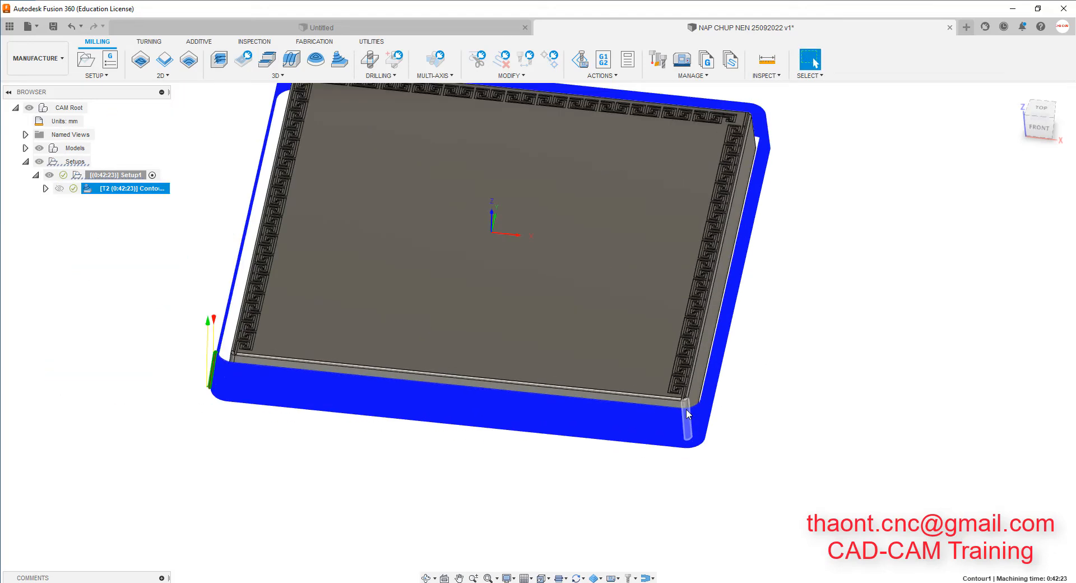
Review the contour's linking settings, keeping the Shortest path transition and the 1 mm horizontal lead-in radius.
double_click(149, 191)
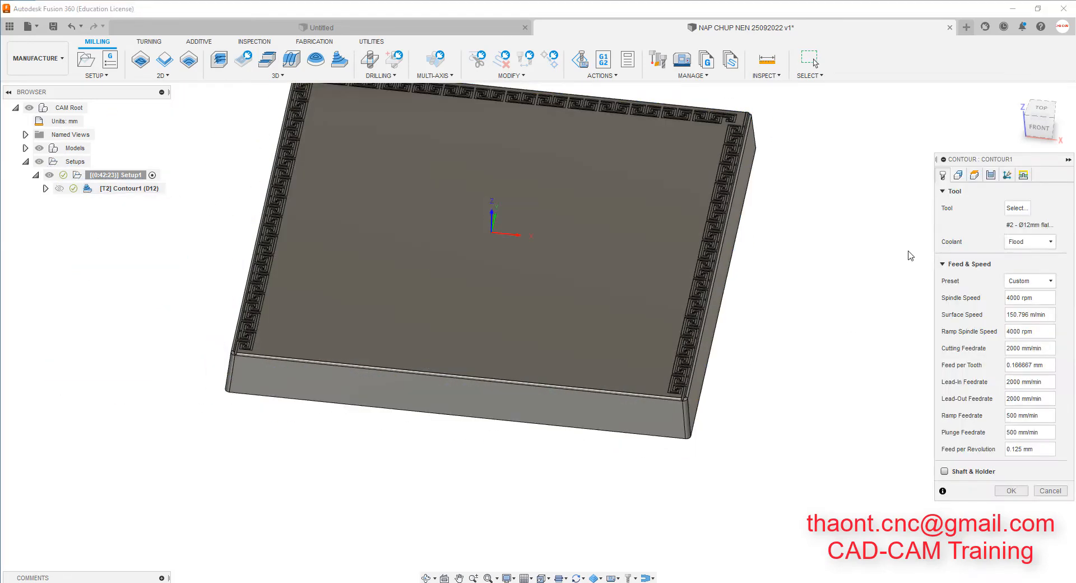
left_click(1022, 175)
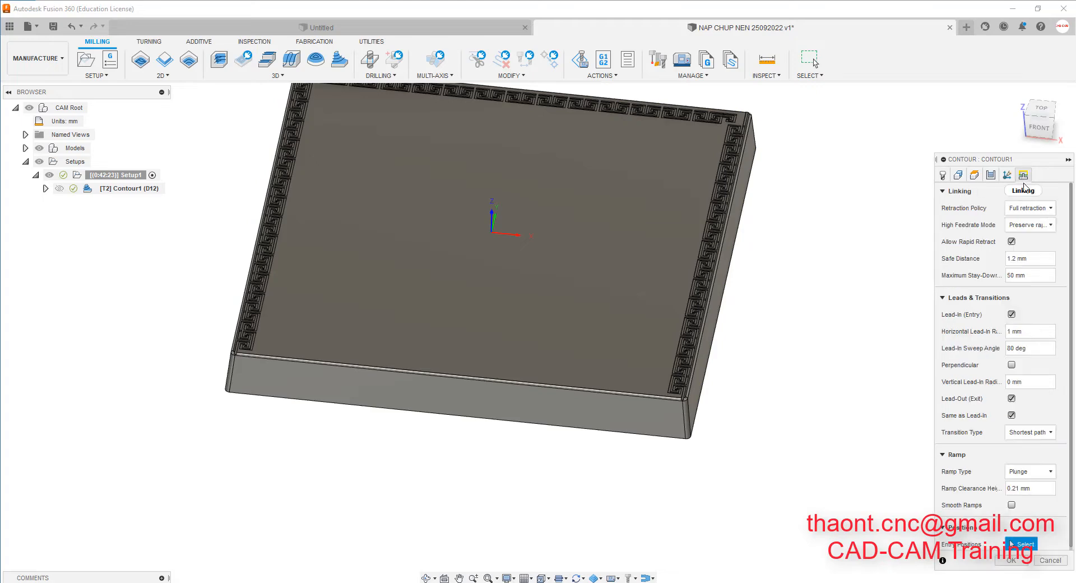
left_click(1038, 433)
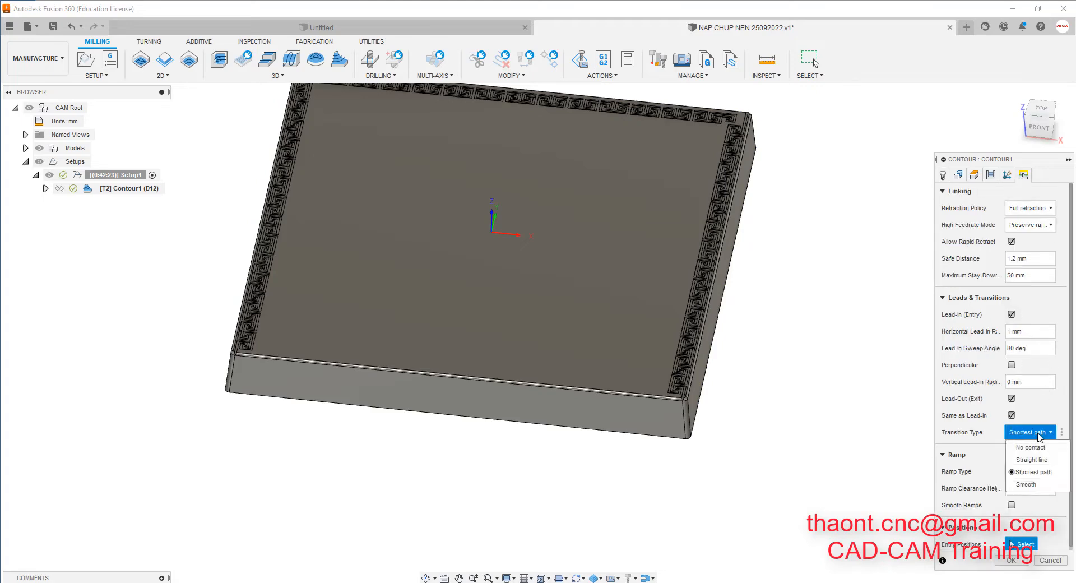
left_click(1042, 477)
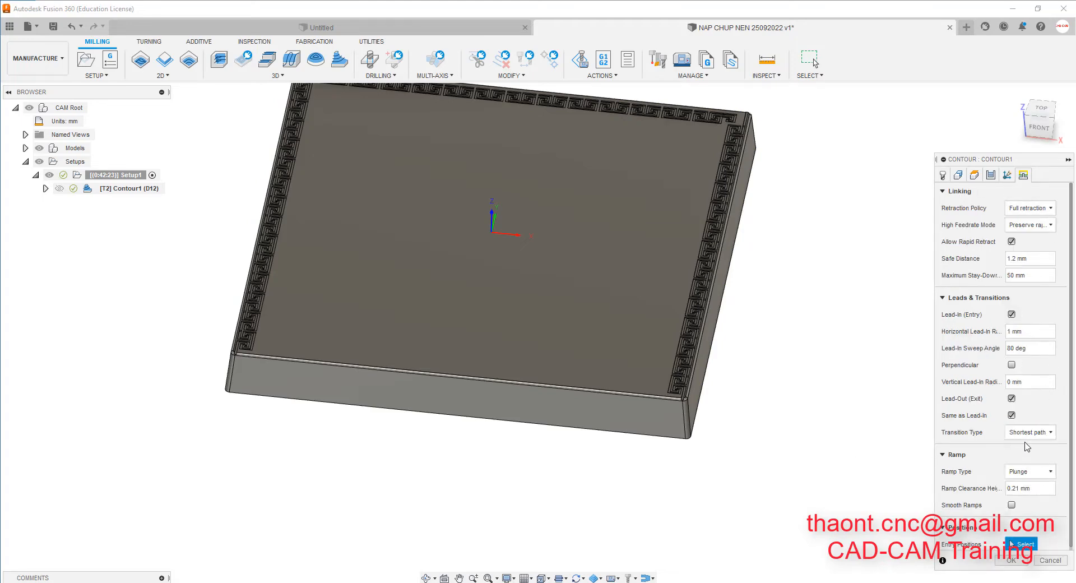
double_click(1012, 331)
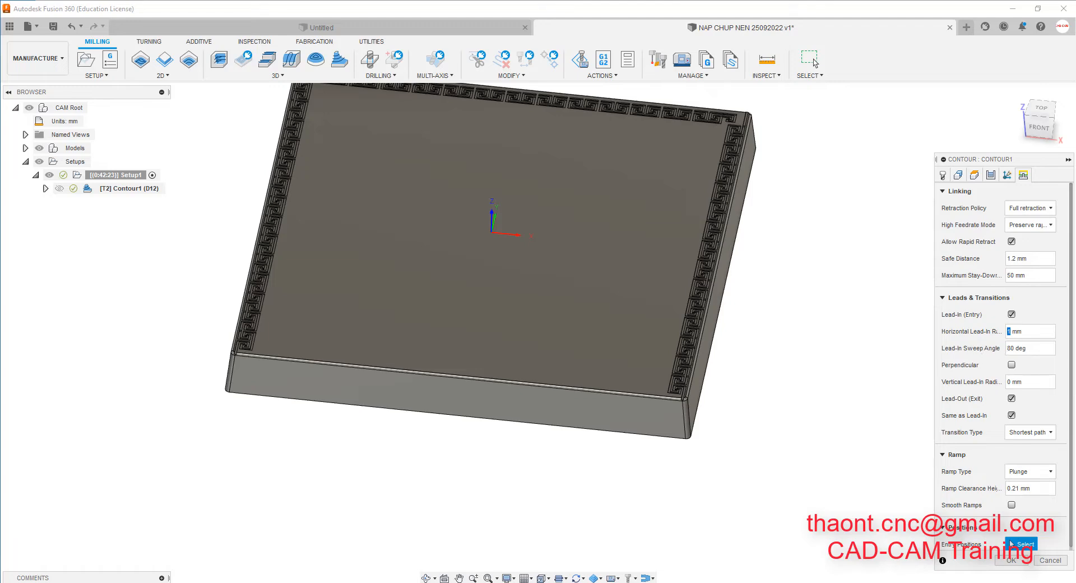
left_click(1026, 564)
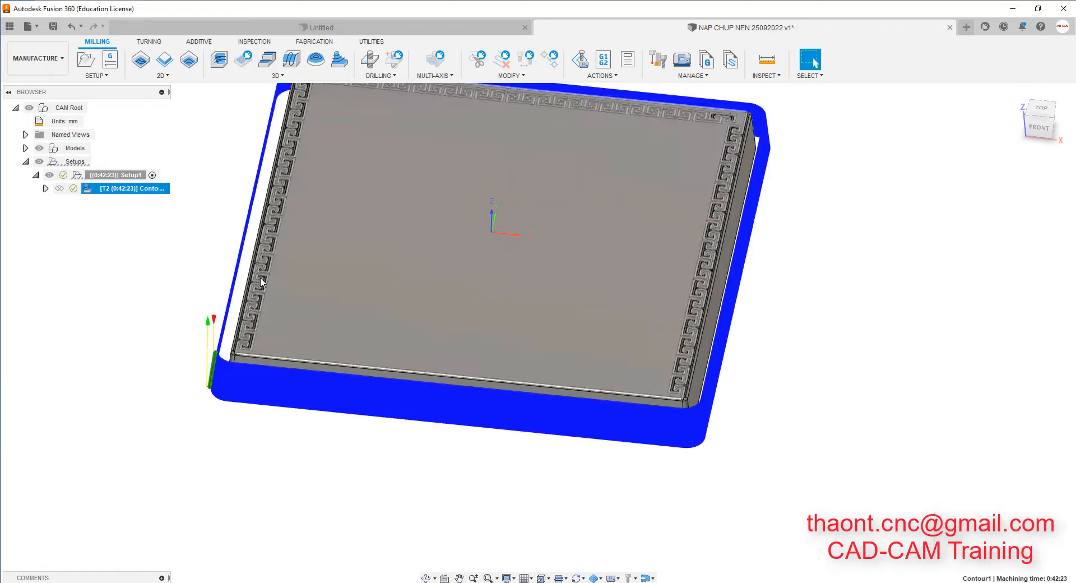
Set the contour's entry position to the upper vertex at the plate's front-right corner and regenerate the toolpath.
double_click(89, 190)
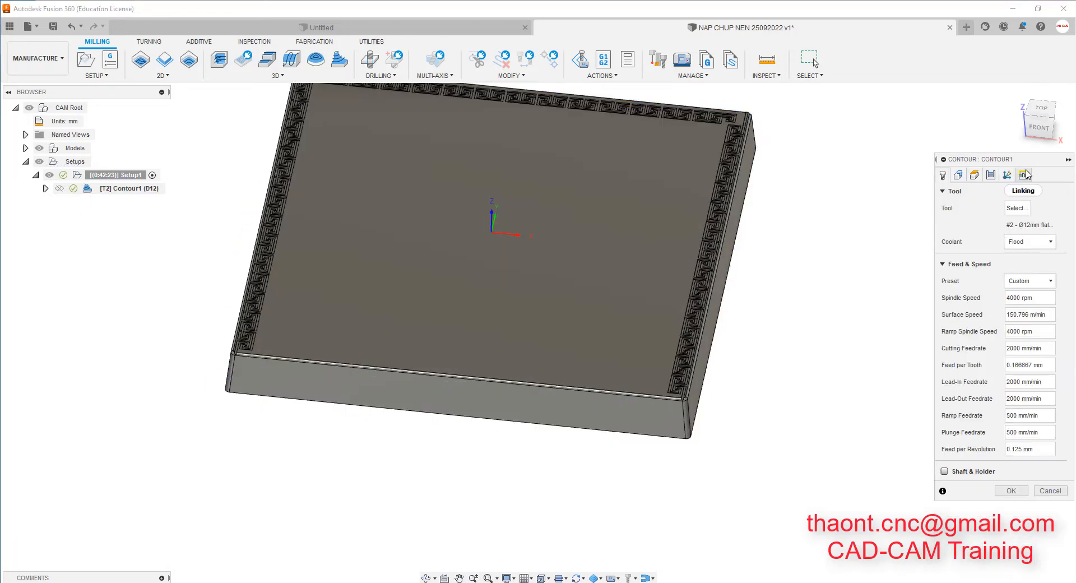
left_click(1024, 175)
scroll(688, 438, "up", 5)
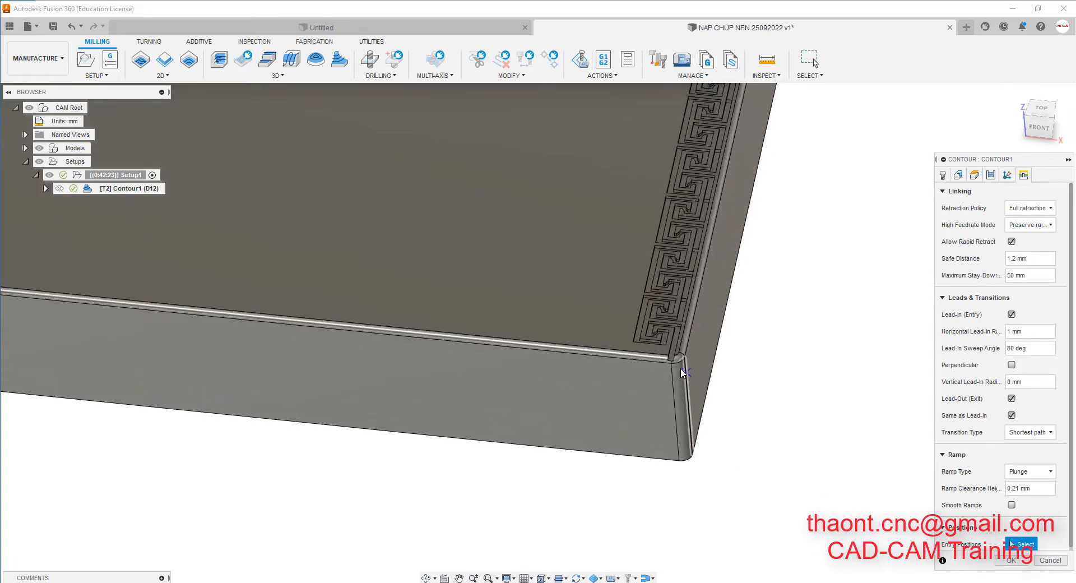
scroll(671, 362, "up", 3)
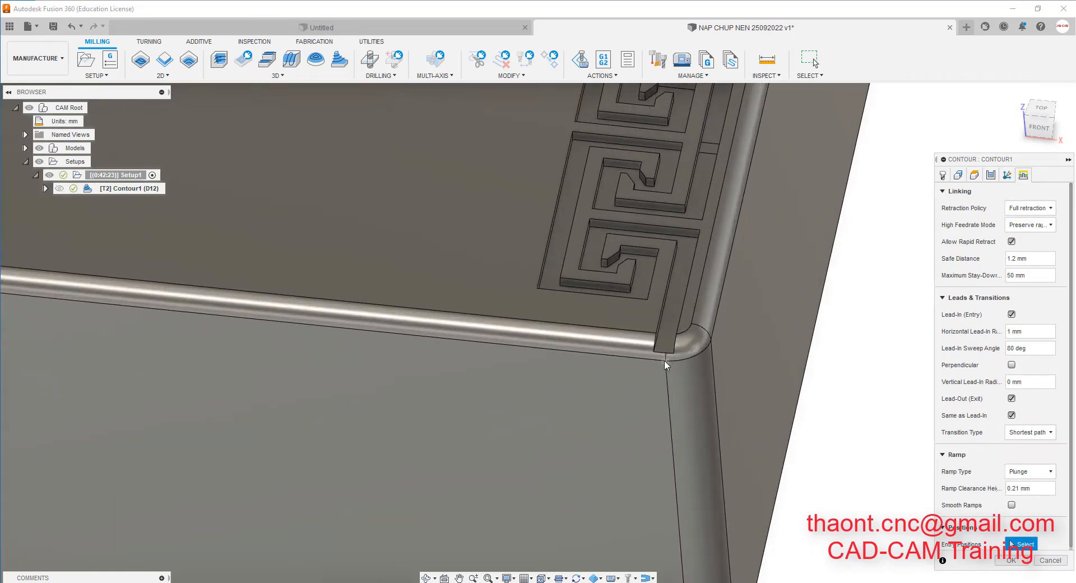
left_click(664, 359)
scroll(674, 341, "down", 3)
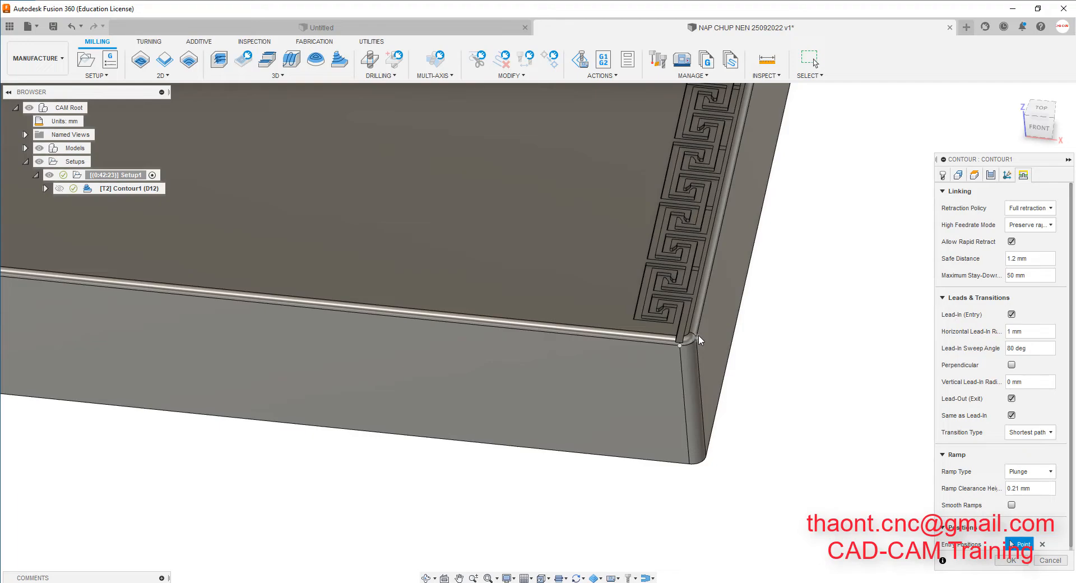
left_click(1013, 563)
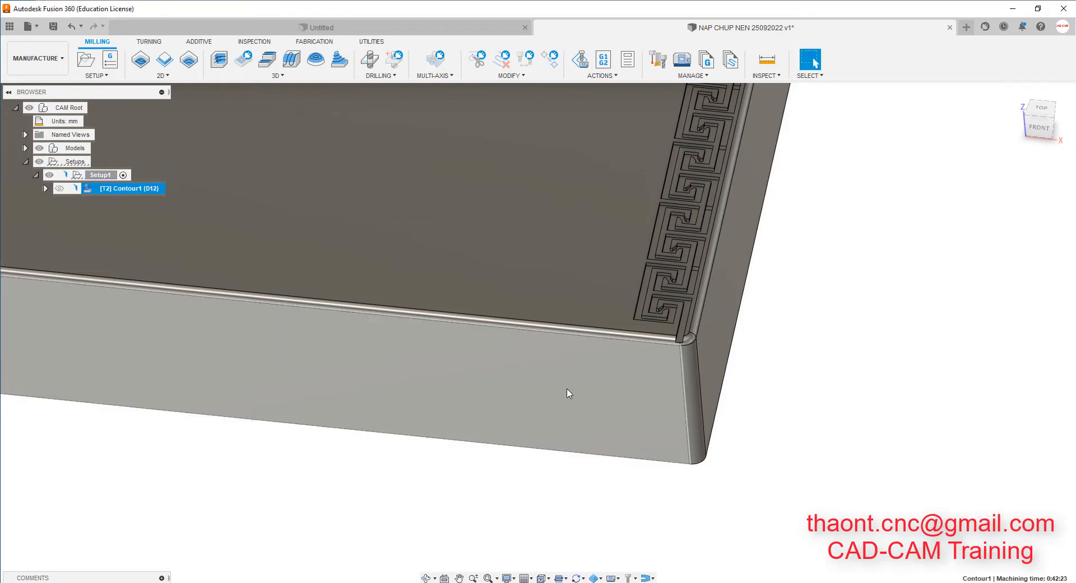
Simulate the contour operation with stock shown and examine how the tool enters at the plate's front-right corner.
mouse_move(638, 355)
middle_mouse_down("shift")
mouse_move(658, 378)
mouse_move(607, 348)
mouse_move(639, 359)
middle_mouse_up("shift")
scroll(785, 402, "down", 4)
middle_click_drag(622, 309, 654, 355, "shift")
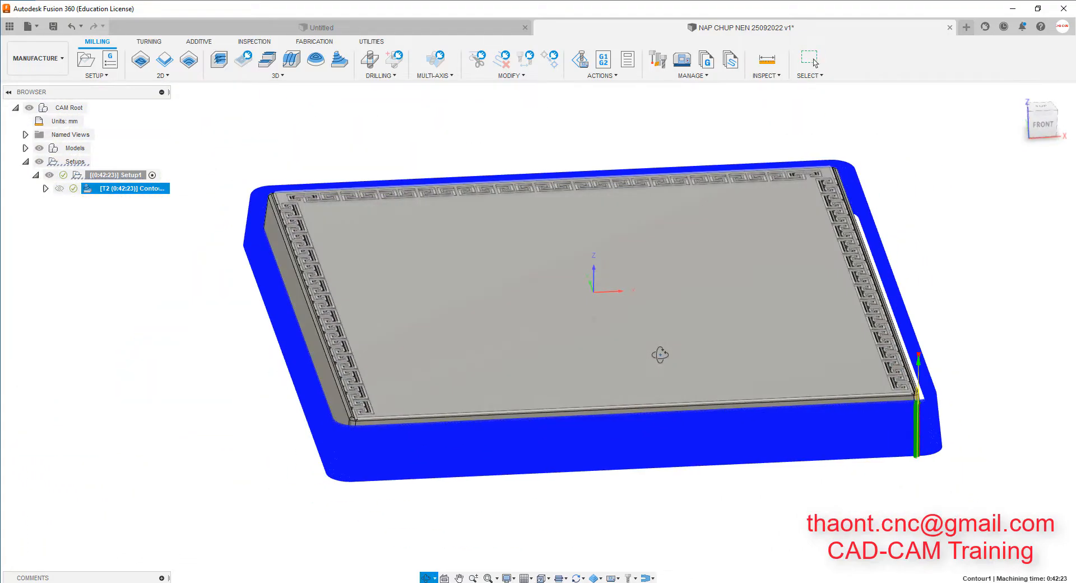
left_click(580, 59)
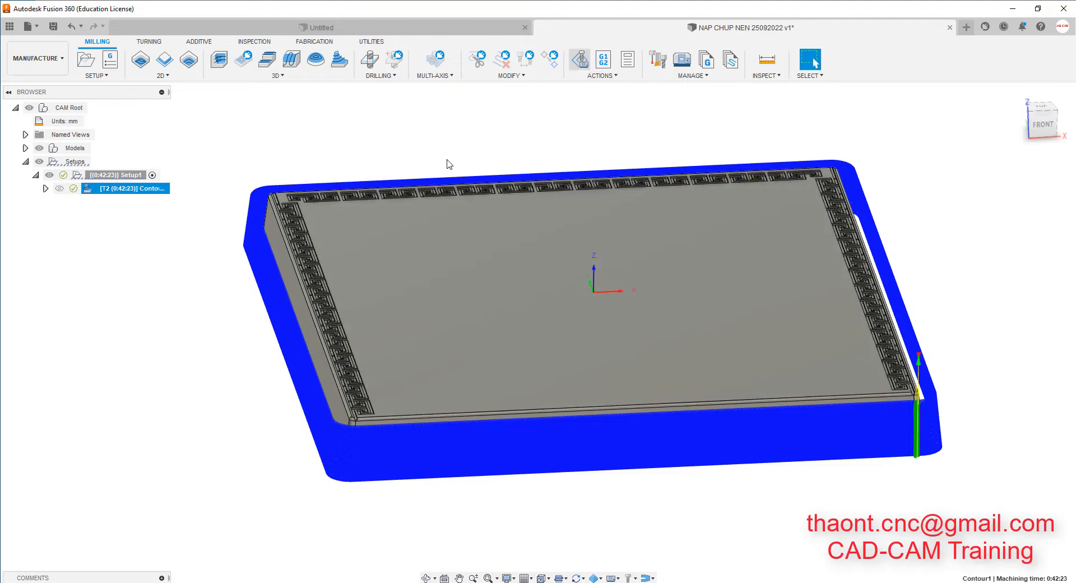
scroll(436, 232, "down", 3)
scroll(747, 320, "up", 2)
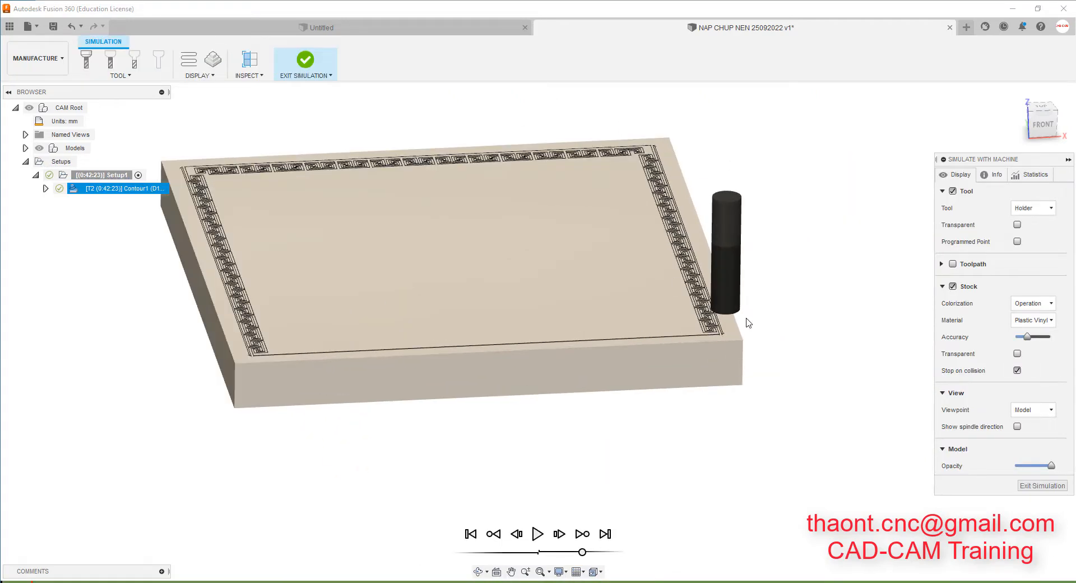
left_click(778, 281)
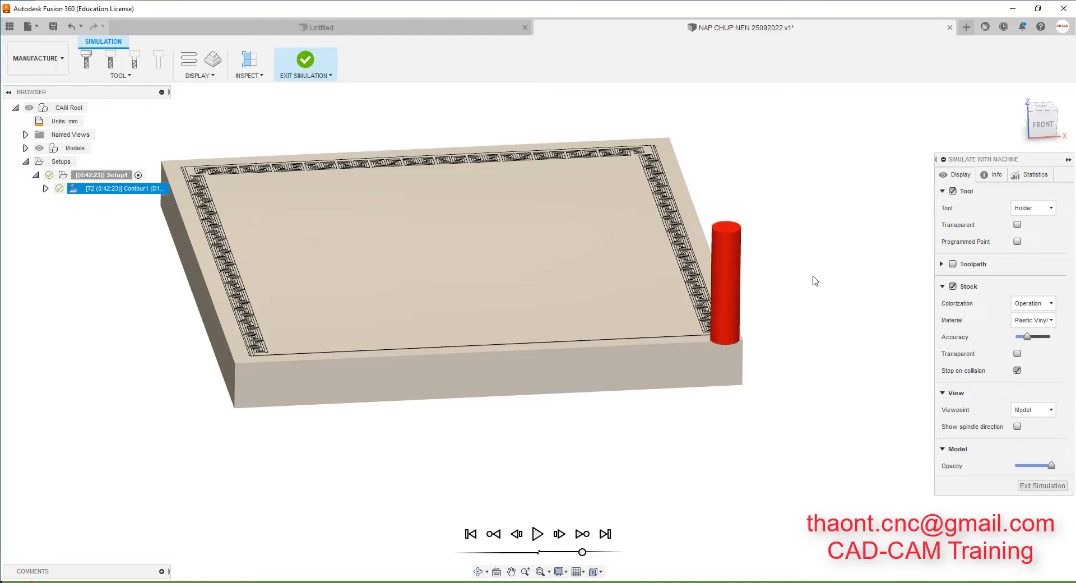
middle_click_drag(561, 173, 619, 225, "shift")
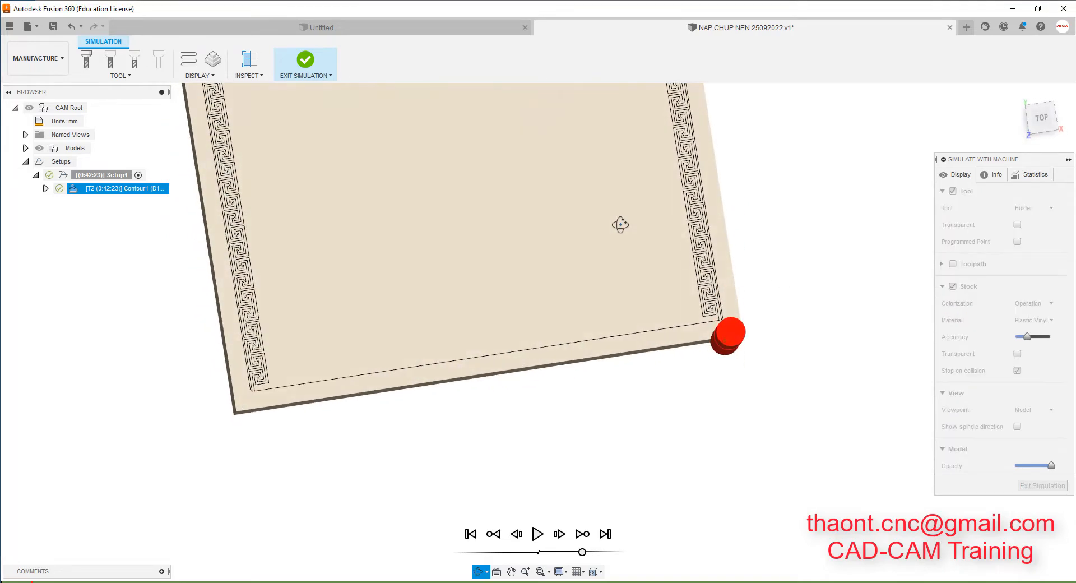
left_click(1038, 125)
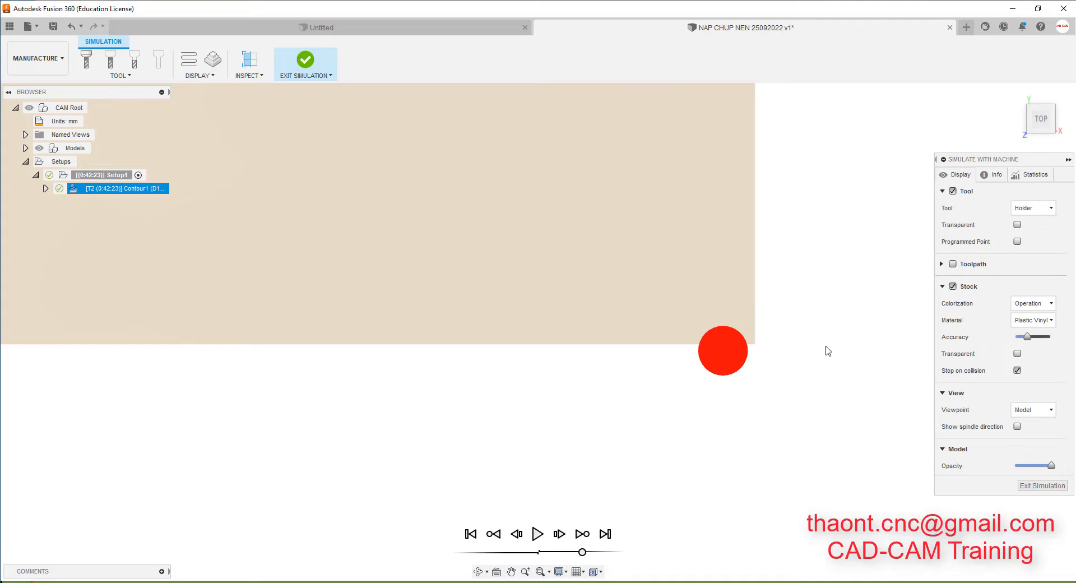
middle_click_drag(828, 351, 655, 347, "shift")
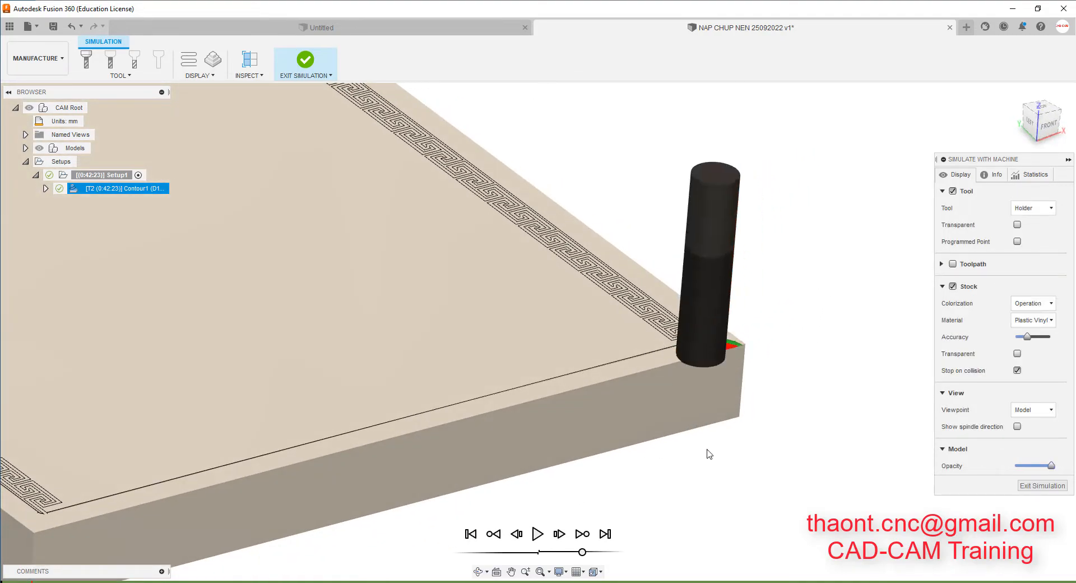
scroll(714, 371, "up", 1)
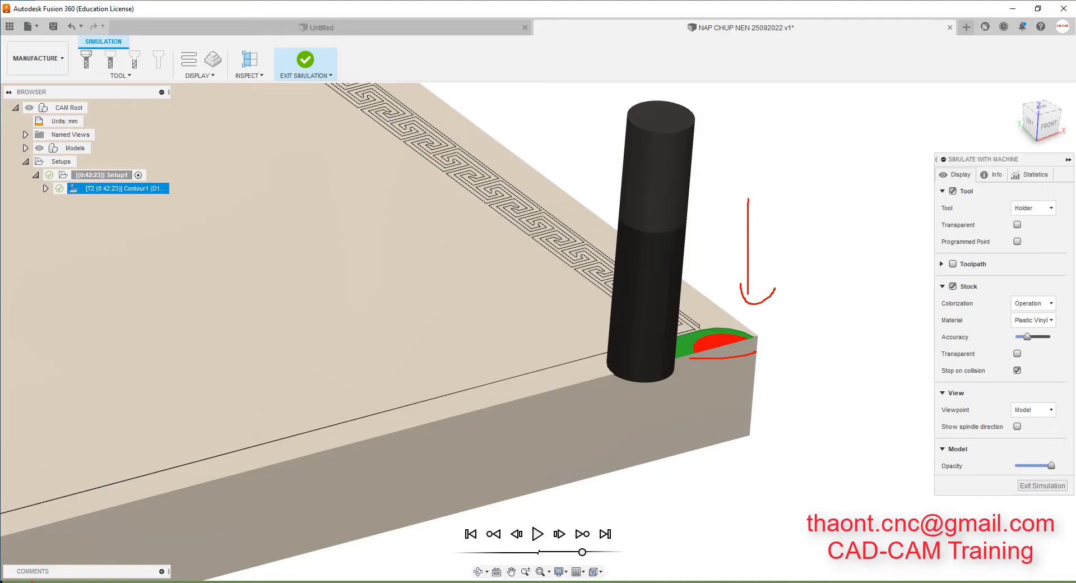
left_click(1041, 485)
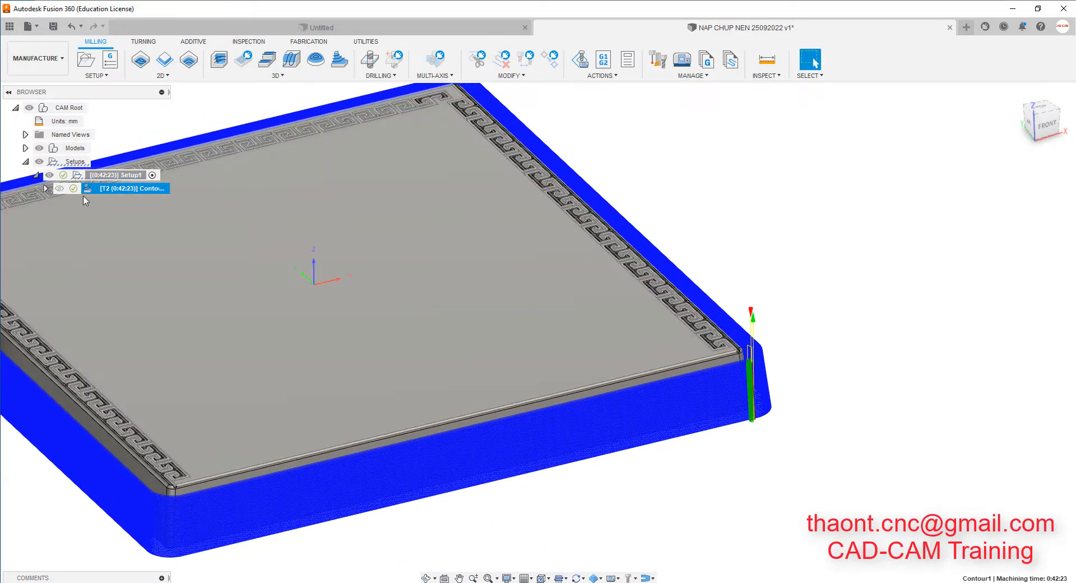
Set the contour's horizontal lead-in radius to 8 mm and regenerate the toolpath.
double_click(89, 191)
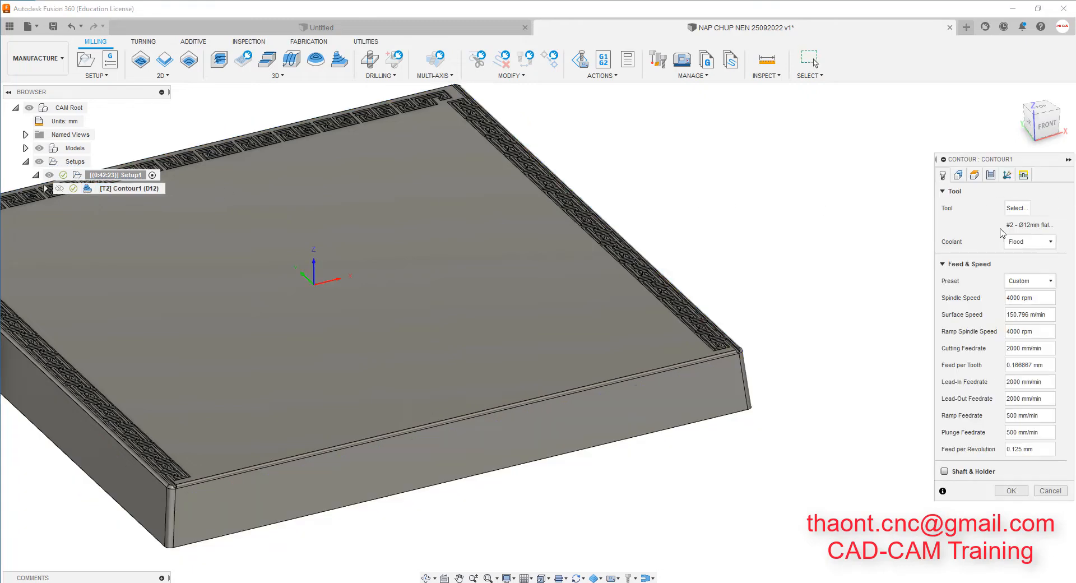
left_click(1023, 175)
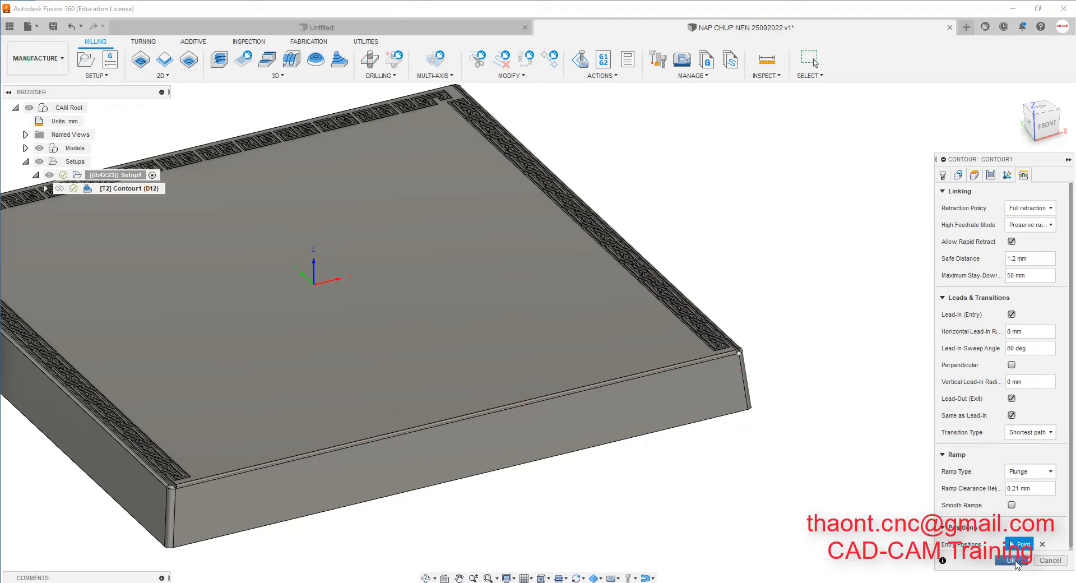
left_click(1014, 560)
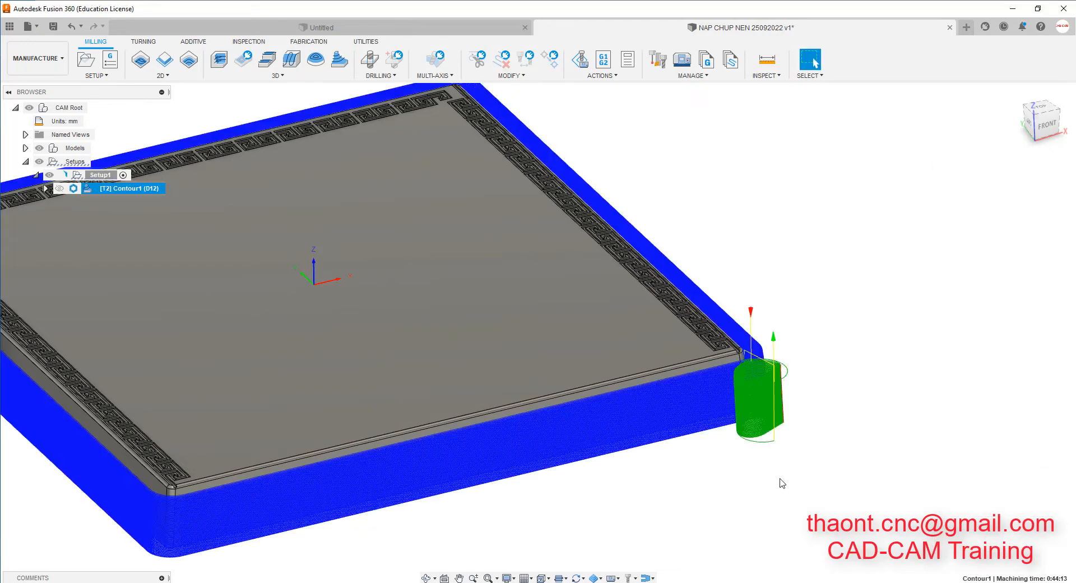
scroll(752, 411, "up", 2)
middle_click_drag(752, 412, 747, 371, "shift")
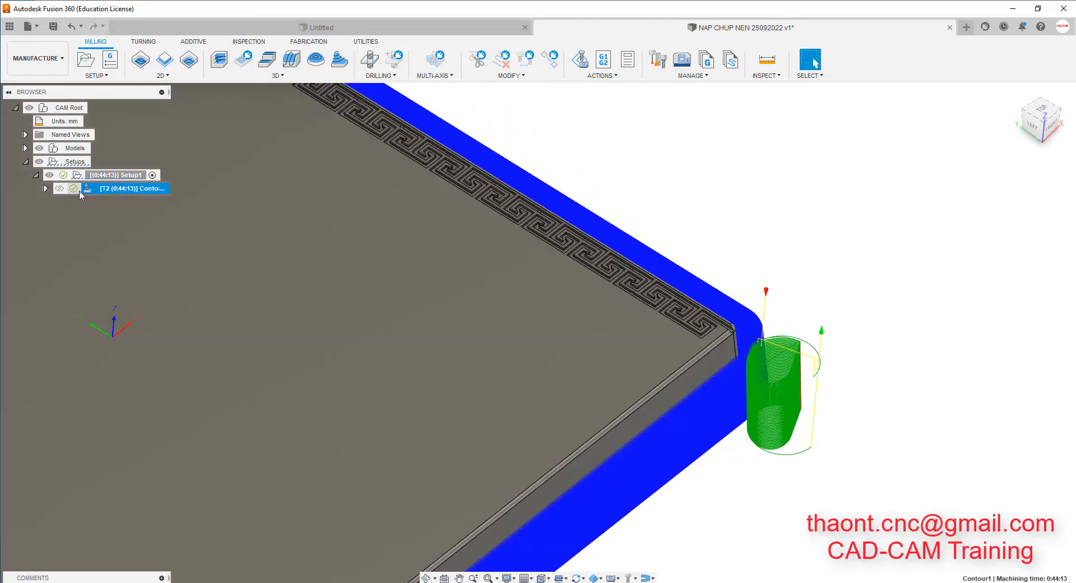
Set the contour's lead-in sweep angle to 90 degrees, regenerate the toolpath and inspect the entry arcs at the corner.
double_click(86, 189)
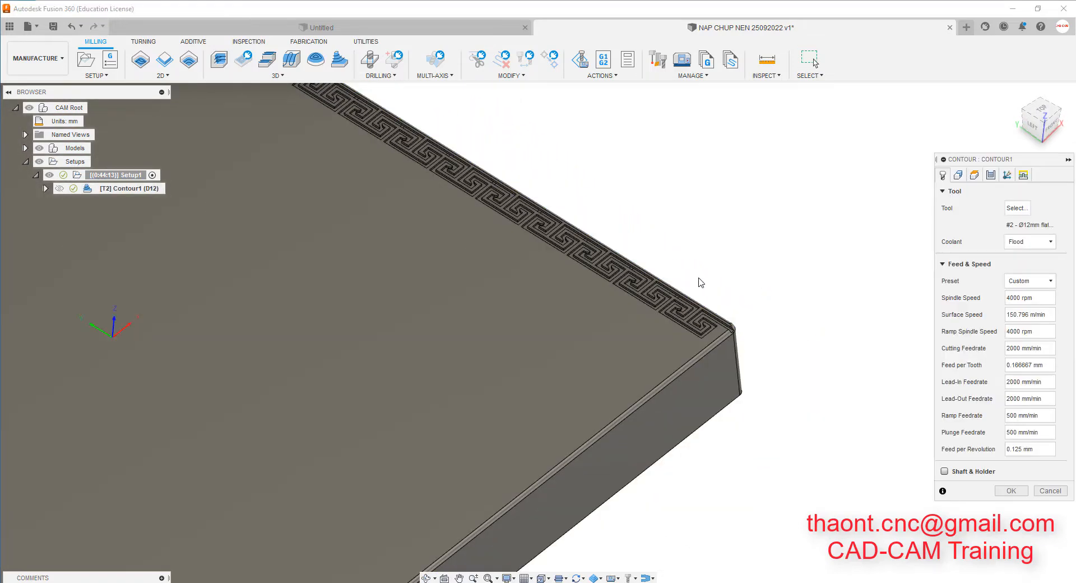
left_click(1023, 175)
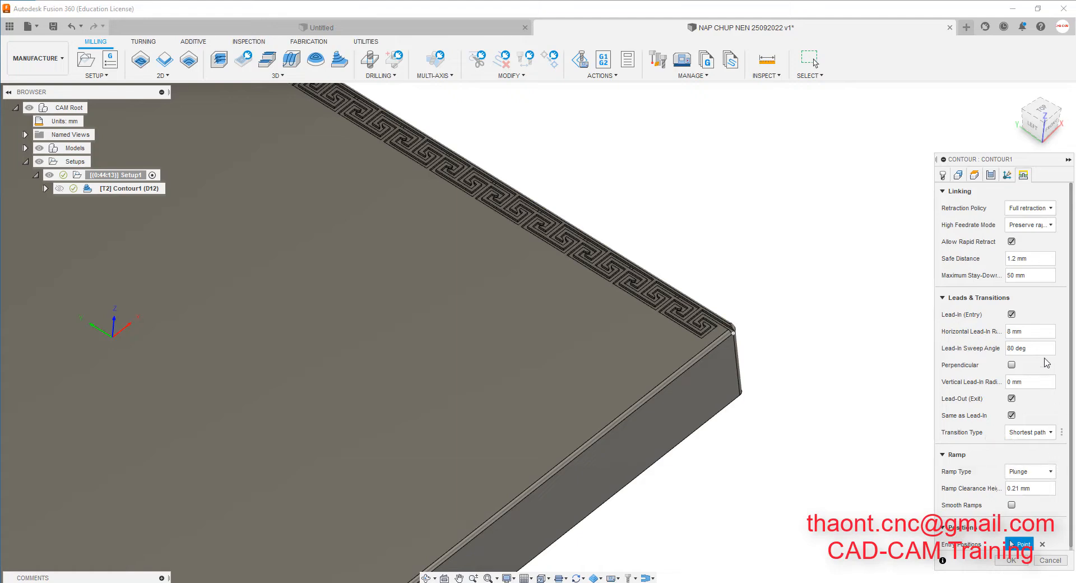
left_click_drag(1012, 348, 1002, 357)
left_click(1012, 560)
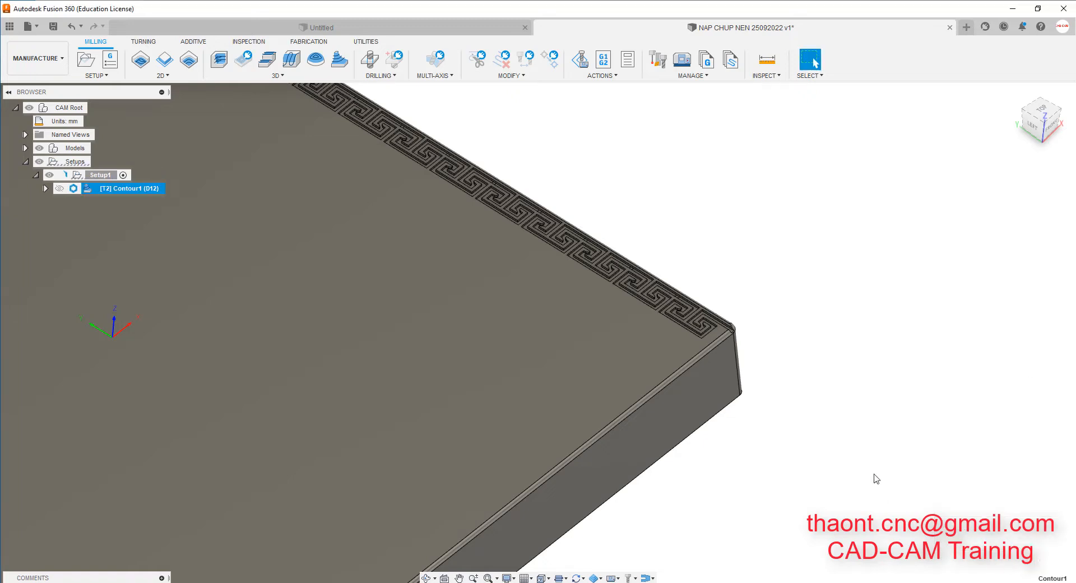
middle_click_drag(698, 382, 777, 346, "shift")
scroll(776, 344, "up", 8)
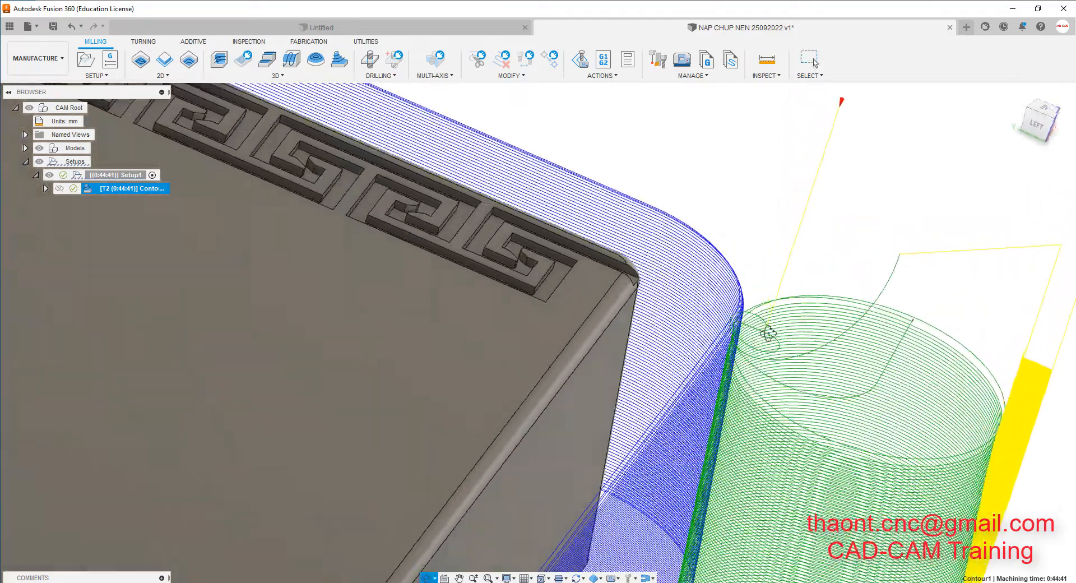
scroll(775, 343, "down", 10)
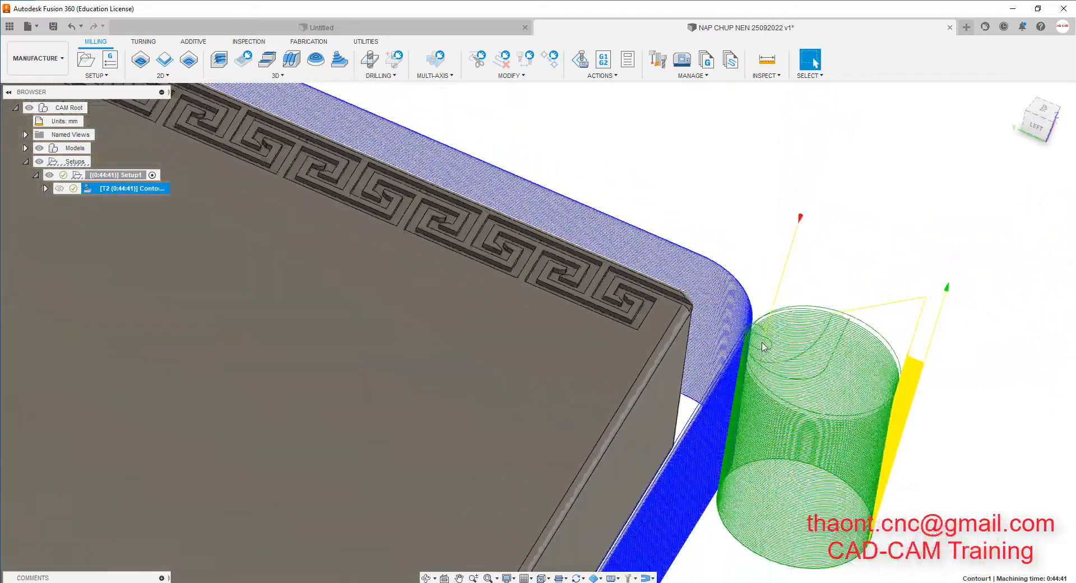
mouse_move(776, 344)
middle_mouse_down("shift")
mouse_move(789, 367)
mouse_move(790, 357)
middle_mouse_up("shift")
scroll(790, 357, "down", 3)
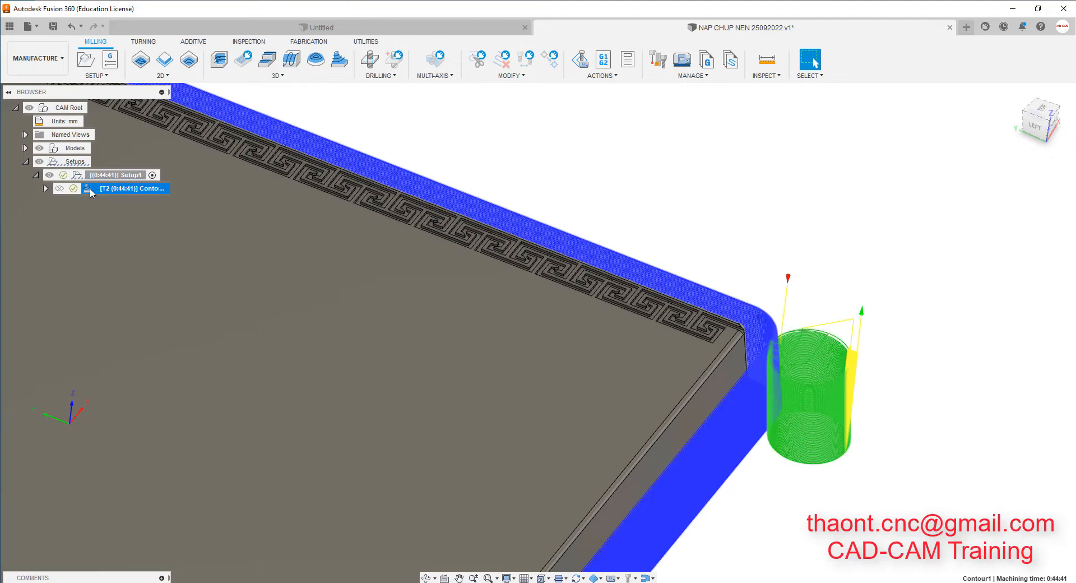
Clear the contour's entry position, regenerate the toolpath and examine where the tool enters the plate.
double_click(90, 191)
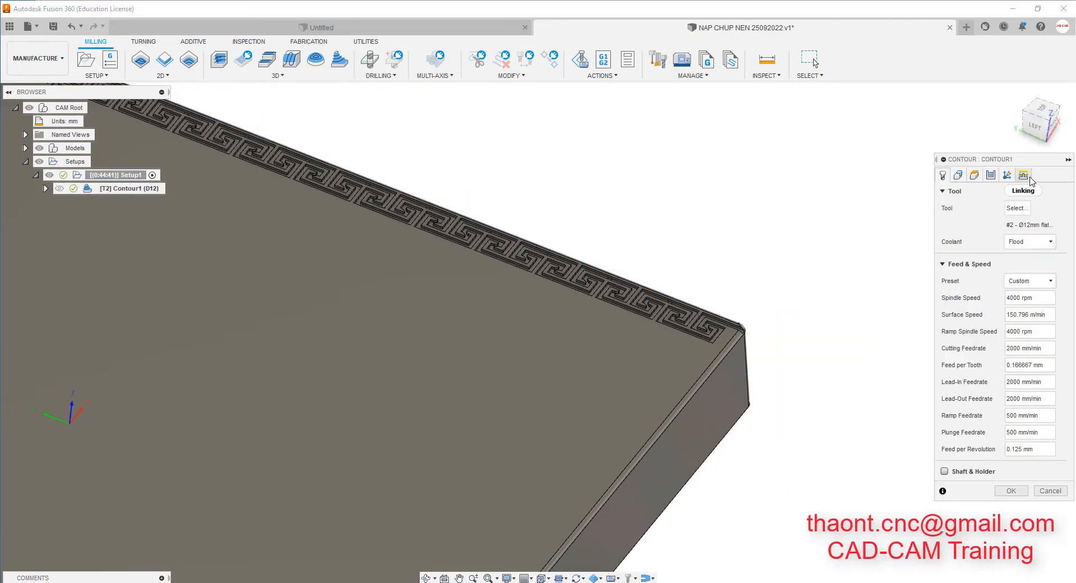
left_click(1023, 176)
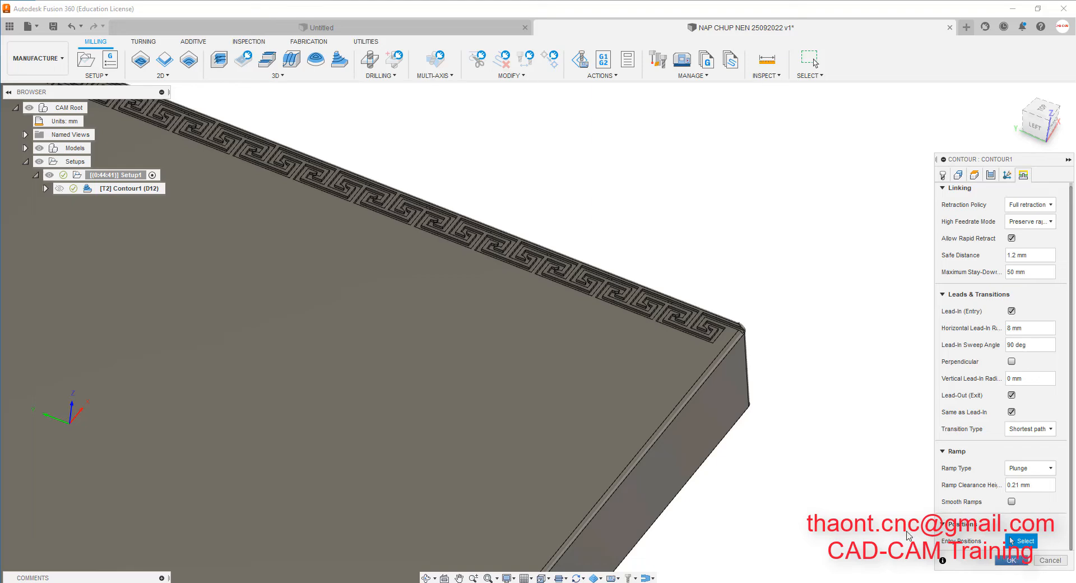
key("Return")
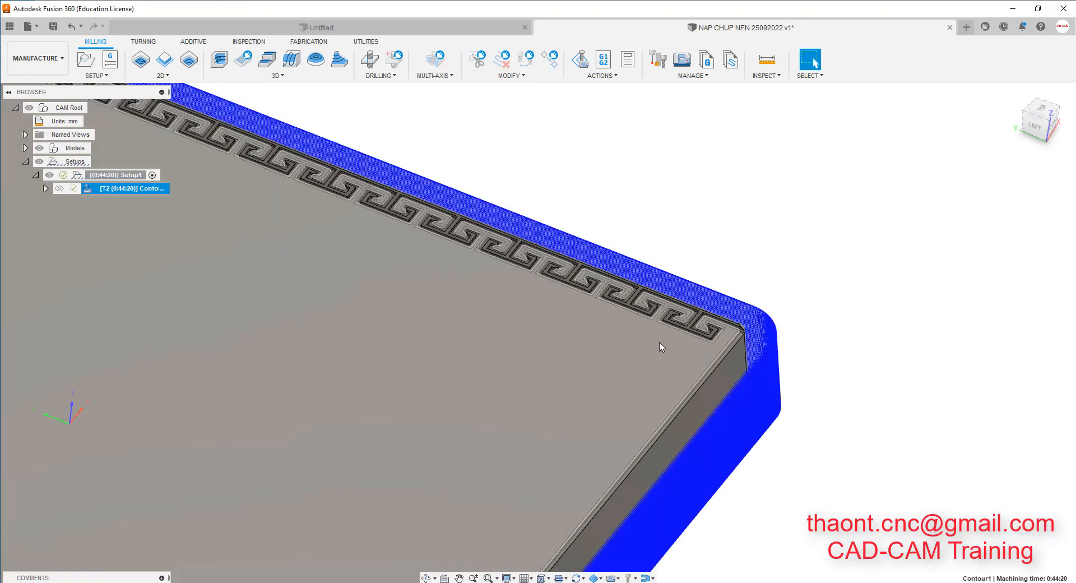
scroll(858, 264, "down", 5)
scroll(847, 267, "down", 2)
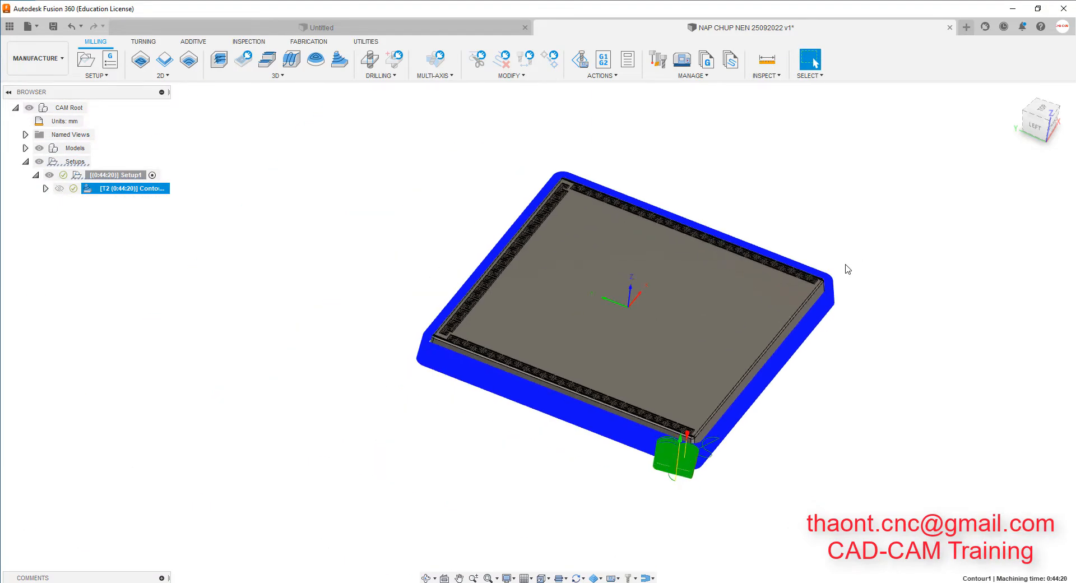
scroll(694, 444, "up", 6)
middle_click_drag(684, 437, 666, 416, "shift")
scroll(557, 430, "down", 5)
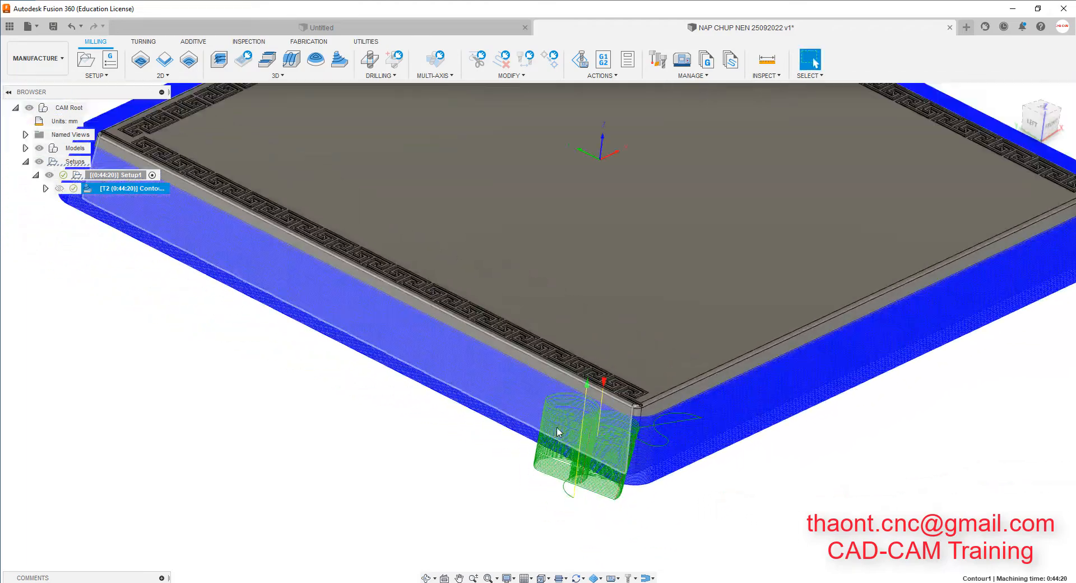
Set the contour's entry position to a point on the plate's upper front edge near the right corner and regenerate the toolpath.
double_click(90, 189)
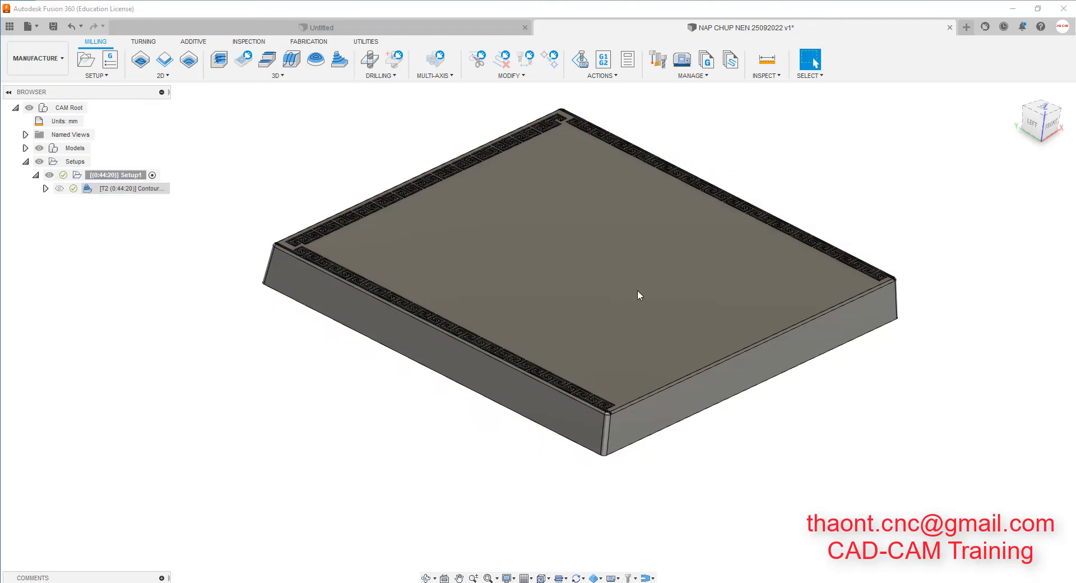
left_click(1024, 175)
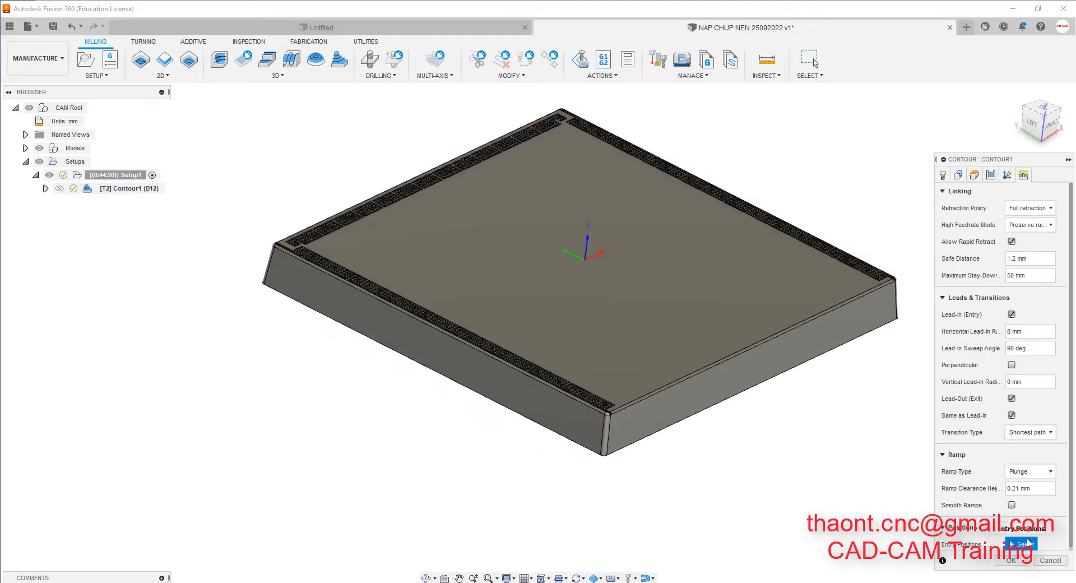
scroll(816, 317, "up", 3)
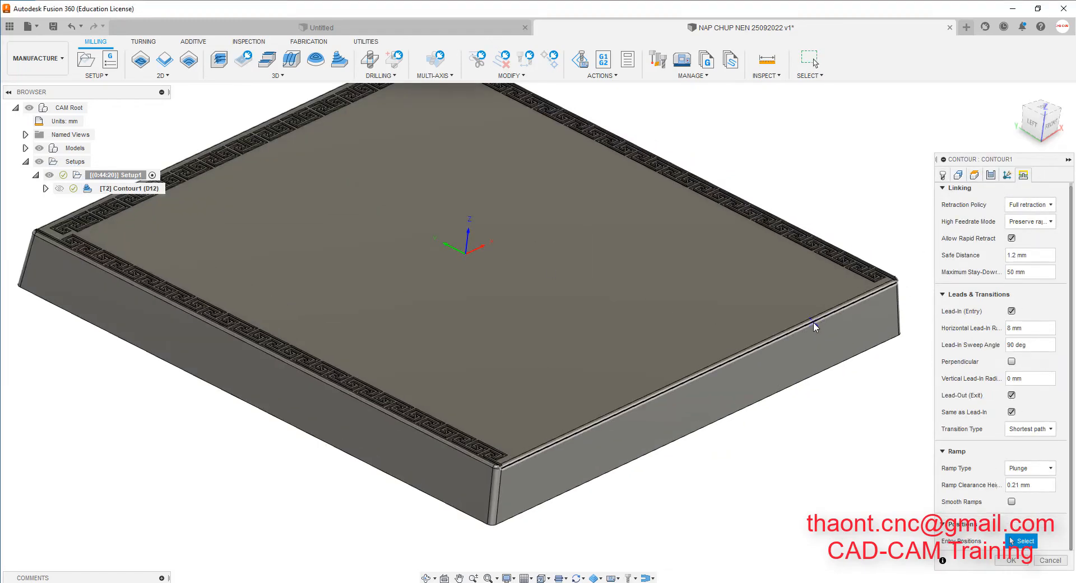
left_click(812, 322)
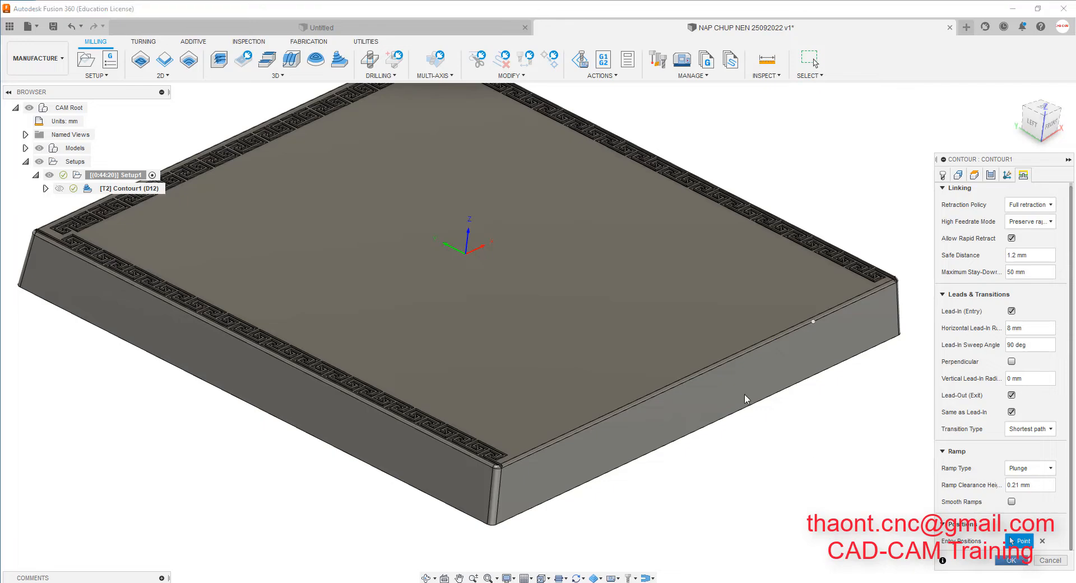
key("Return")
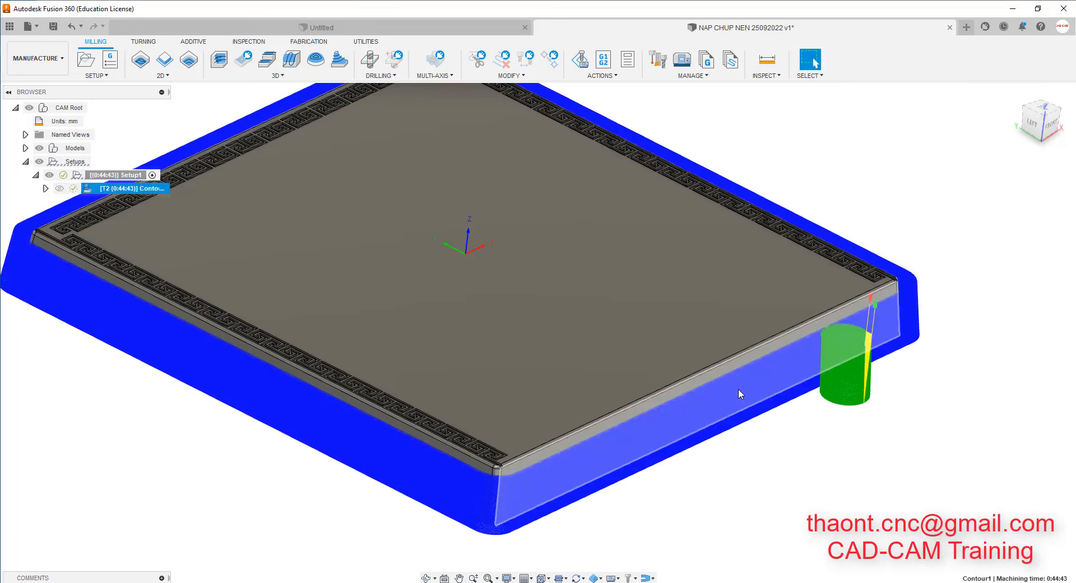
middle_click_drag(793, 356, 749, 363, "shift")
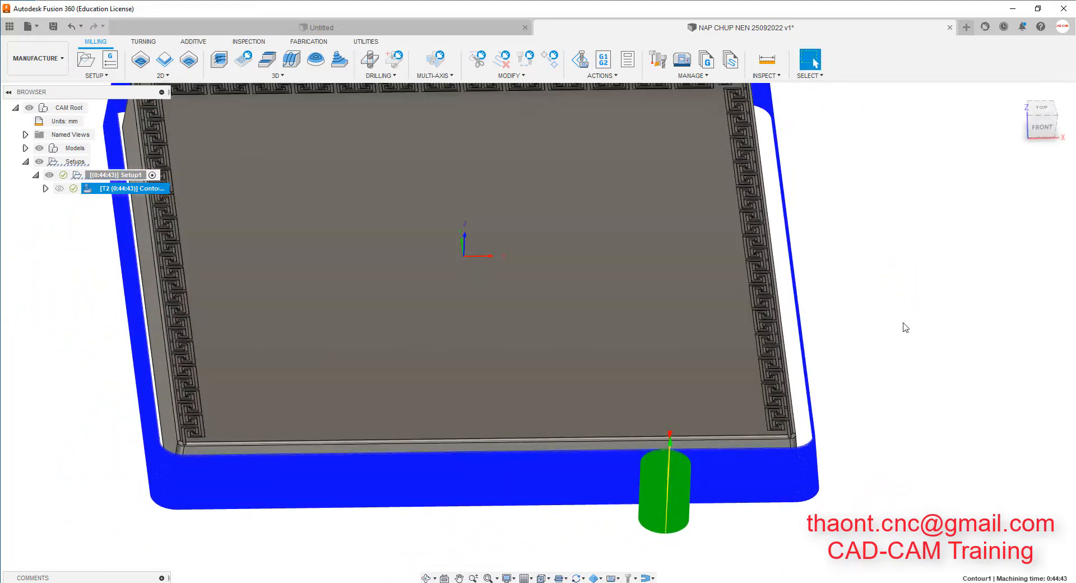
scroll(905, 325, "down", 3)
scroll(787, 425, "up", 4)
scroll(689, 343, "up", 2)
mouse_move(583, 395)
middle_mouse_down("shift")
mouse_move(603, 418)
mouse_move(591, 412)
middle_mouse_up("shift")
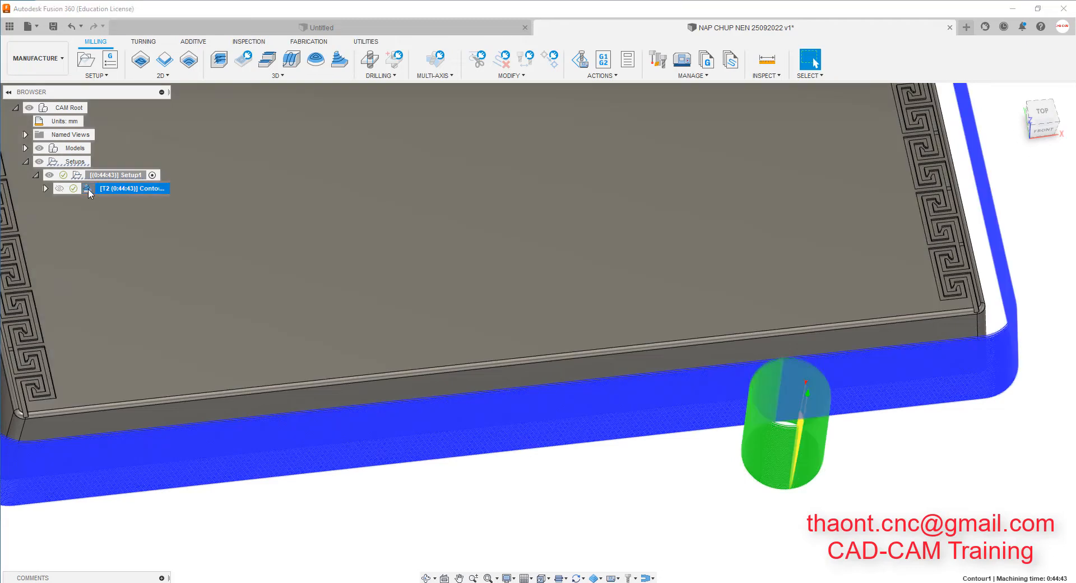
Review the contour's linking settings without changing them and look over the toolpath around the plate.
double_click(112, 188)
left_click(1023, 175)
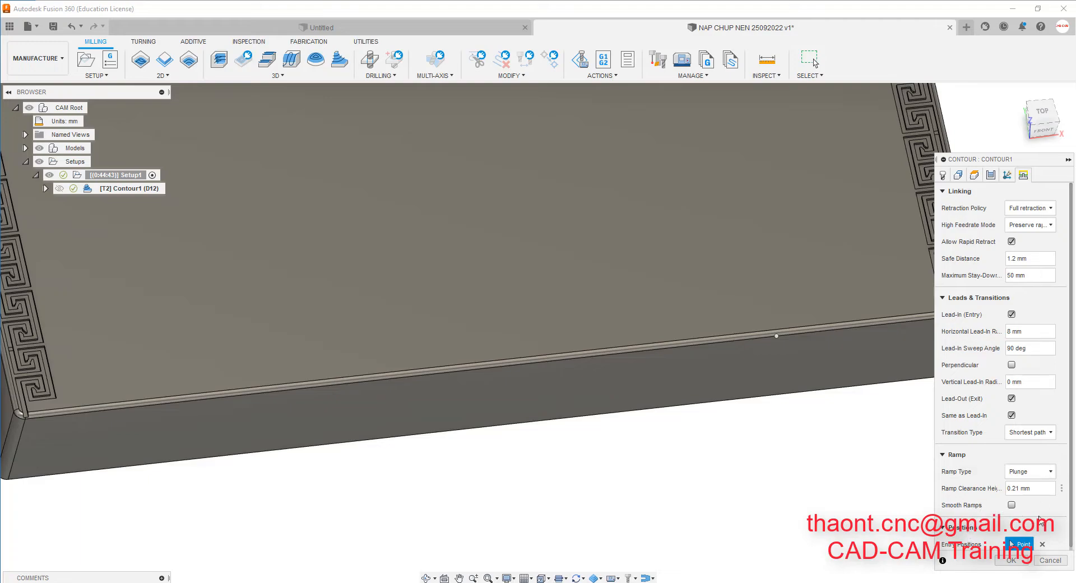
left_click(1016, 561)
scroll(773, 398, "down", 5)
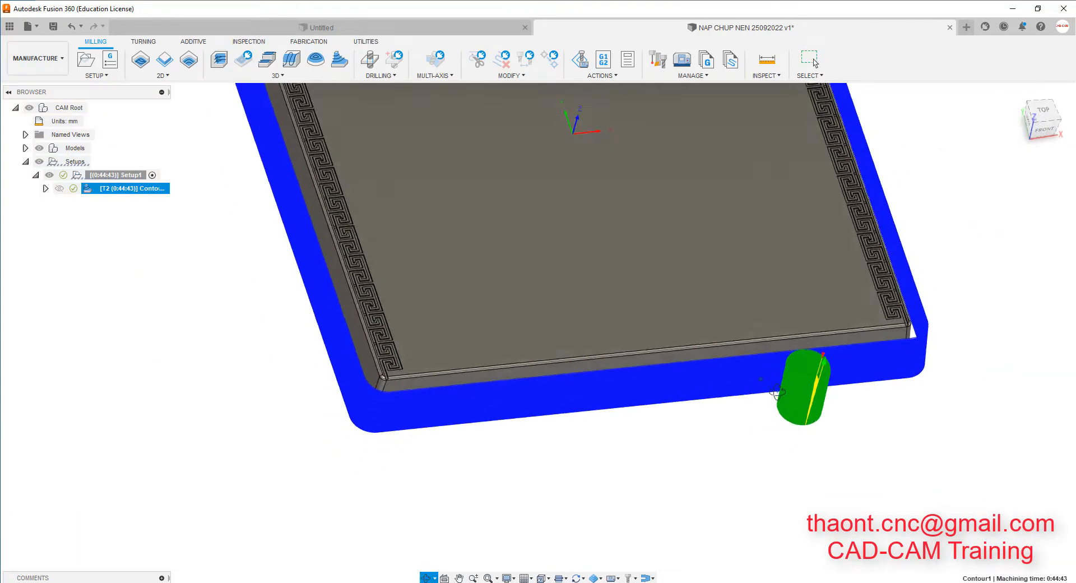
middle_click_drag(776, 392, 742, 387, "shift")
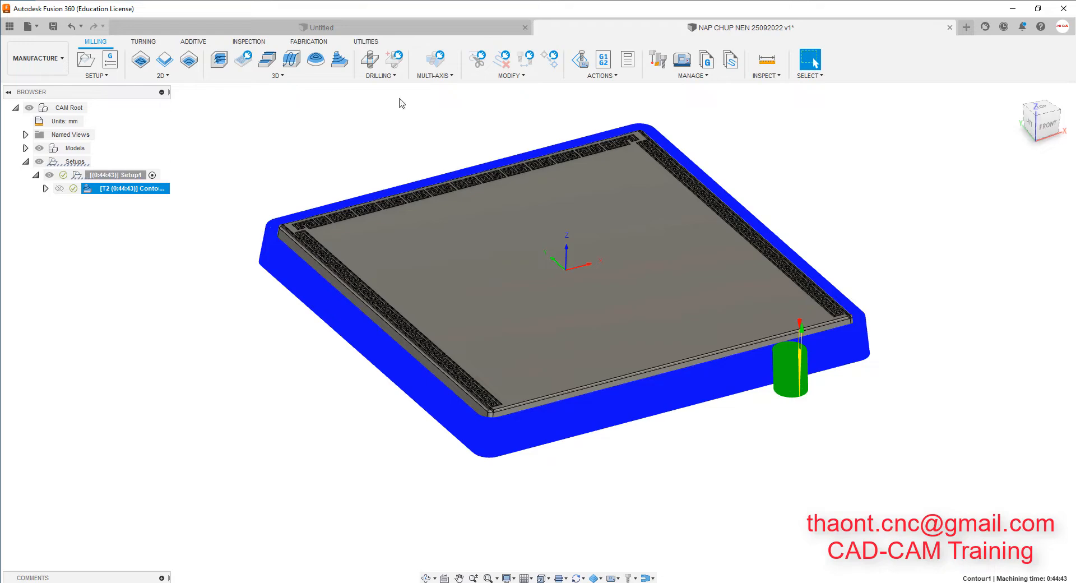
Simulate the contour with the full toolpath and its points shown and the stock hidden, and examine the points at the plate's front-left corner.
left_click(582, 59)
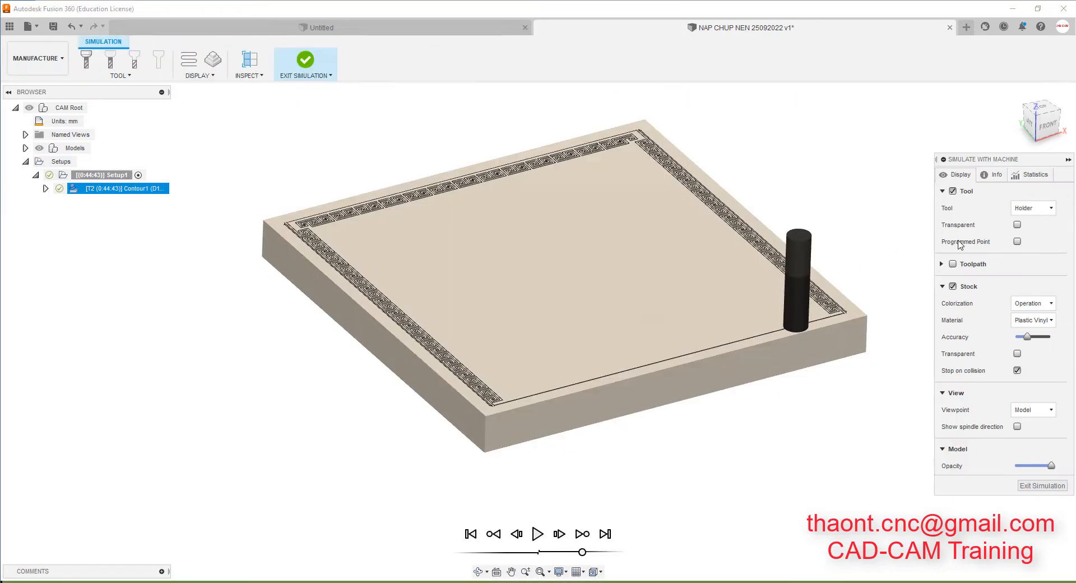
left_click(952, 264)
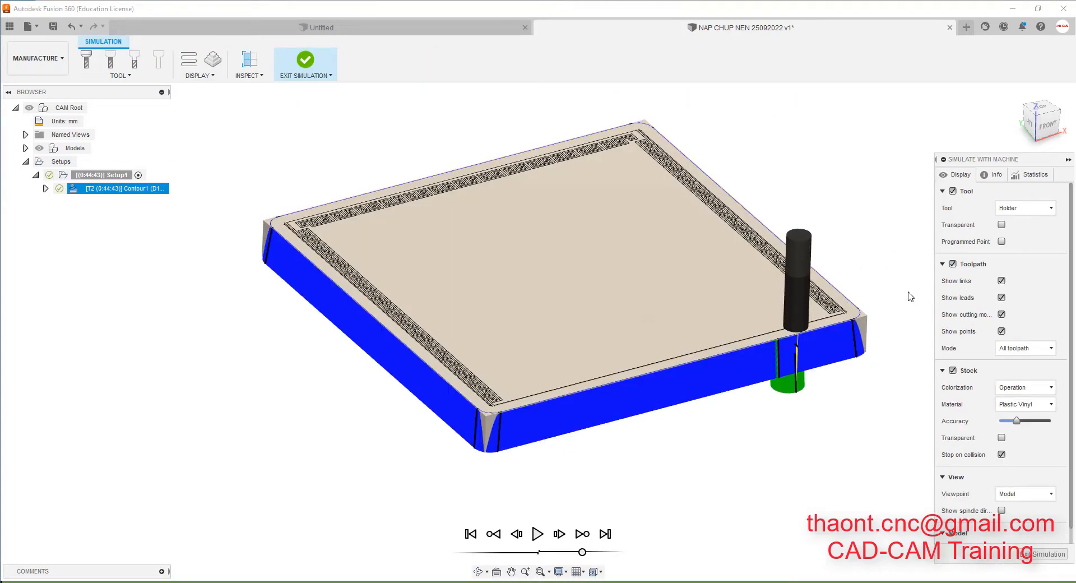
left_click(1034, 349)
left_click(1019, 364)
left_click(952, 370)
scroll(493, 441, "up", 5)
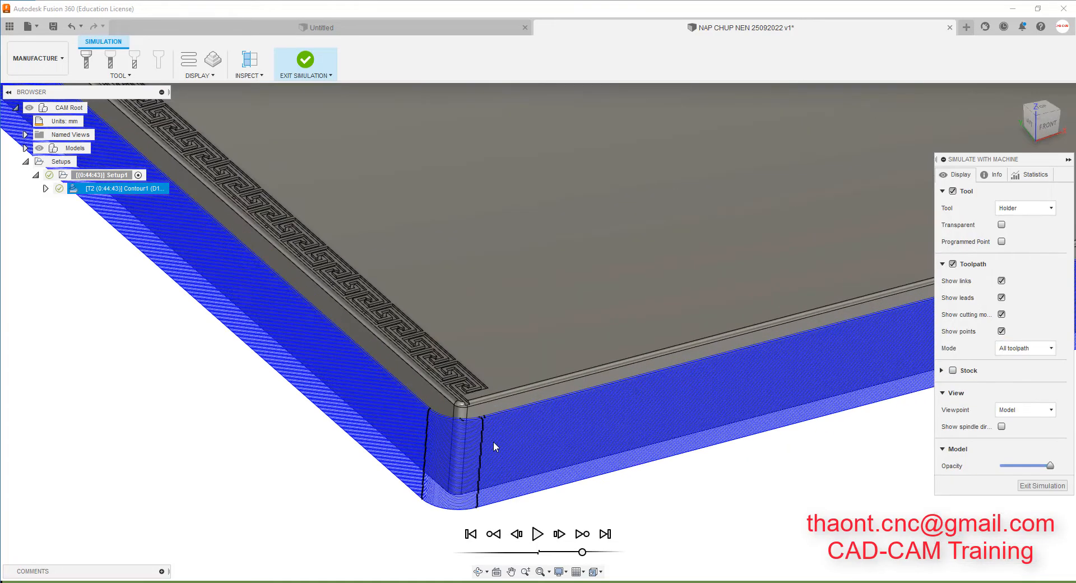
scroll(505, 392, "down", 2)
scroll(531, 344, "up", 3)
mouse_move(523, 302)
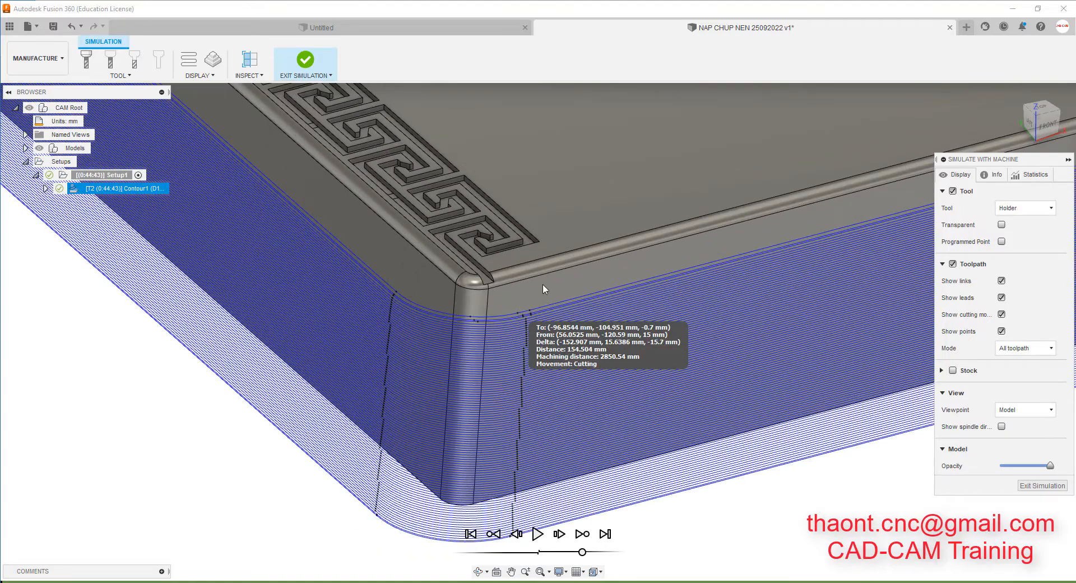
left_click(1042, 485)
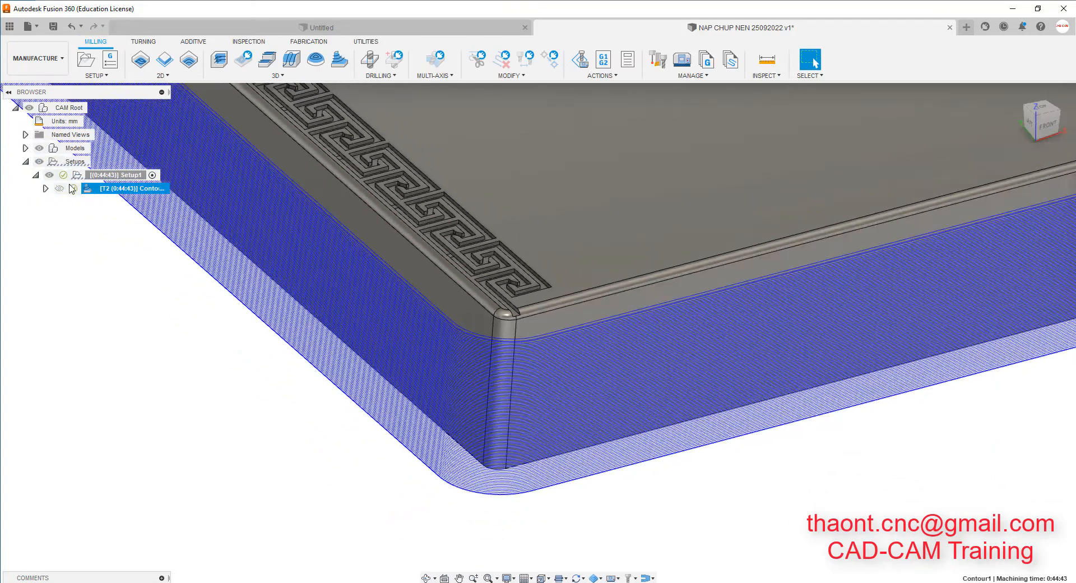
Turn off smoothing in the contour's passes settings, regenerate the toolpath and inspect the passes around the front-left corner.
double_click(86, 191)
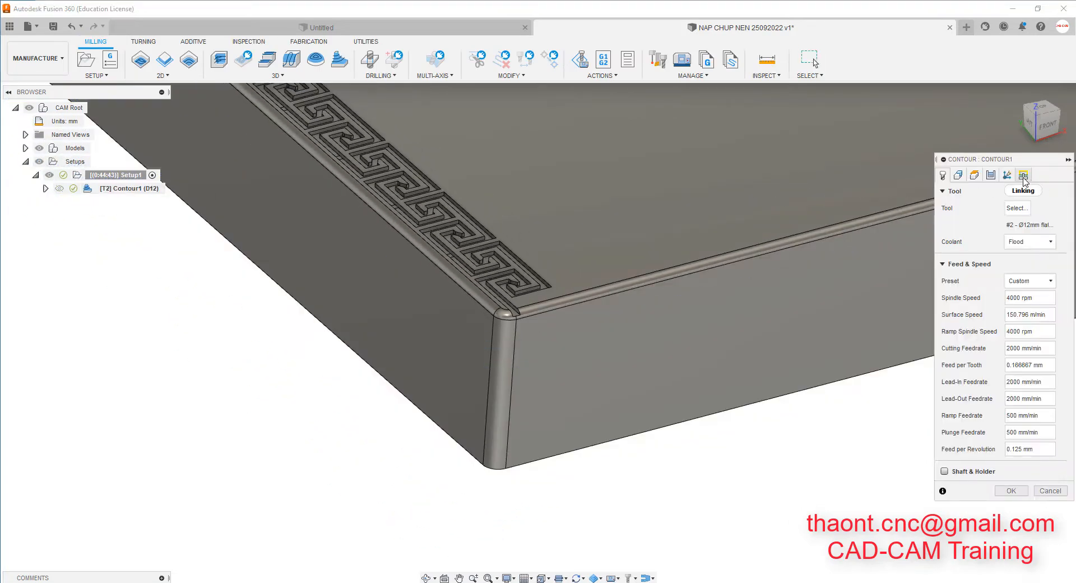
left_click(991, 175)
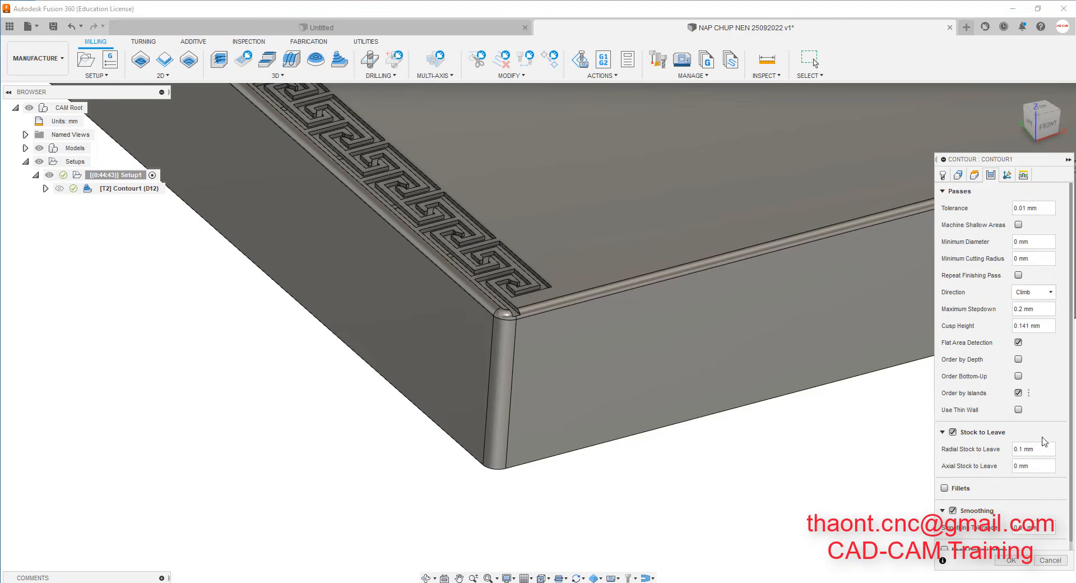
left_click(953, 511)
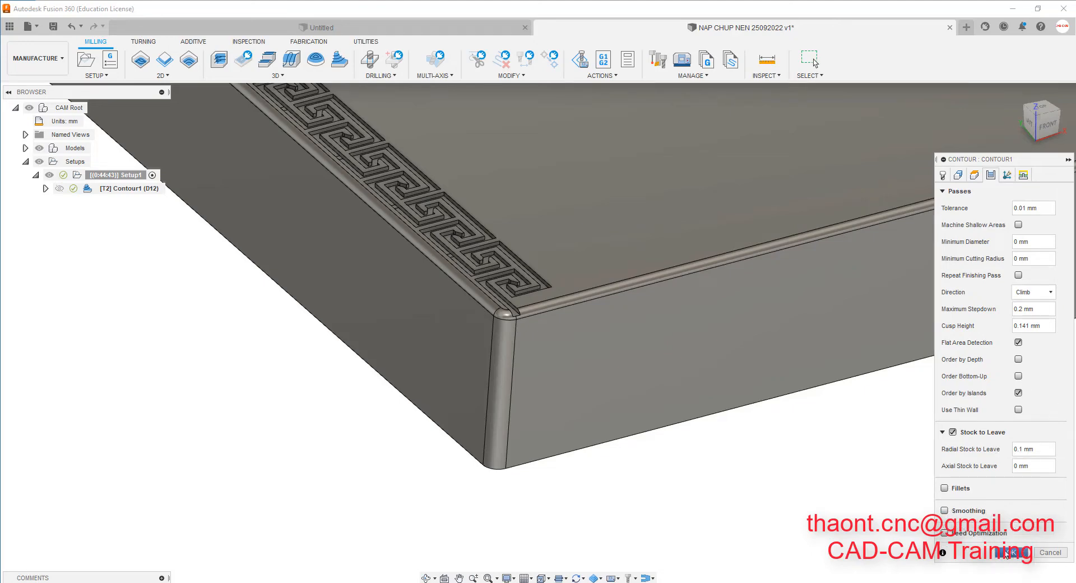
left_click(991, 553)
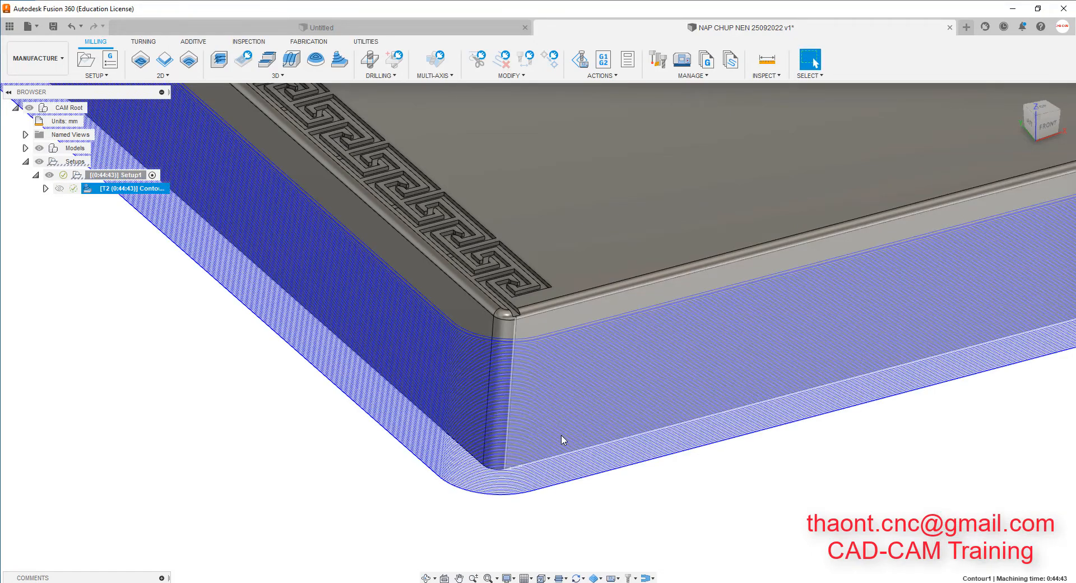
scroll(563, 439, "down", 5)
scroll(804, 432, "up", 5)
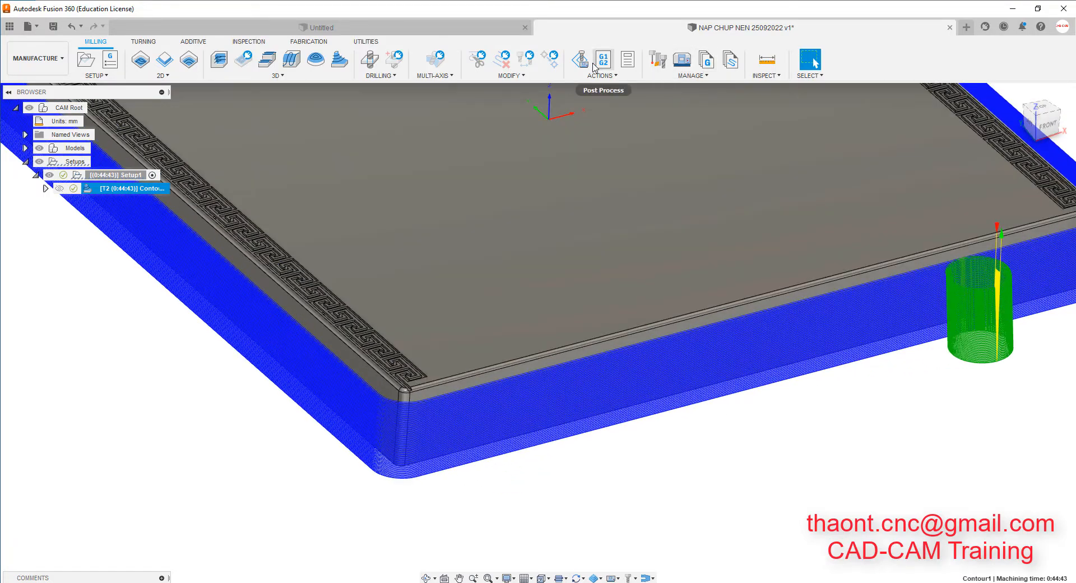
Simulate the contour with its points shown and examine the point spacing around the plate's front-left corner.
left_click(580, 59)
scroll(386, 439, "up", 3)
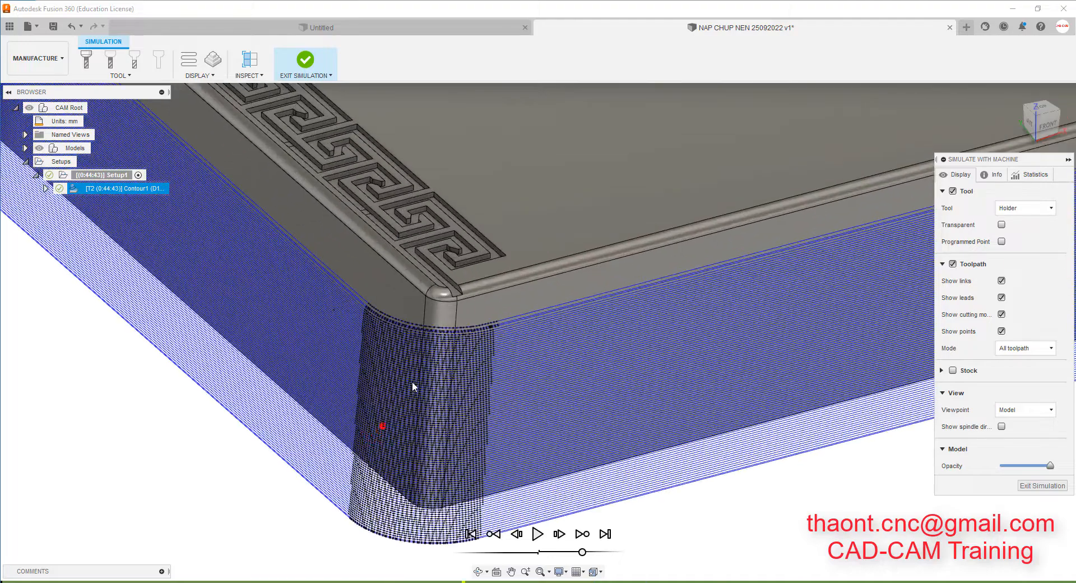
scroll(472, 297, "up", 2)
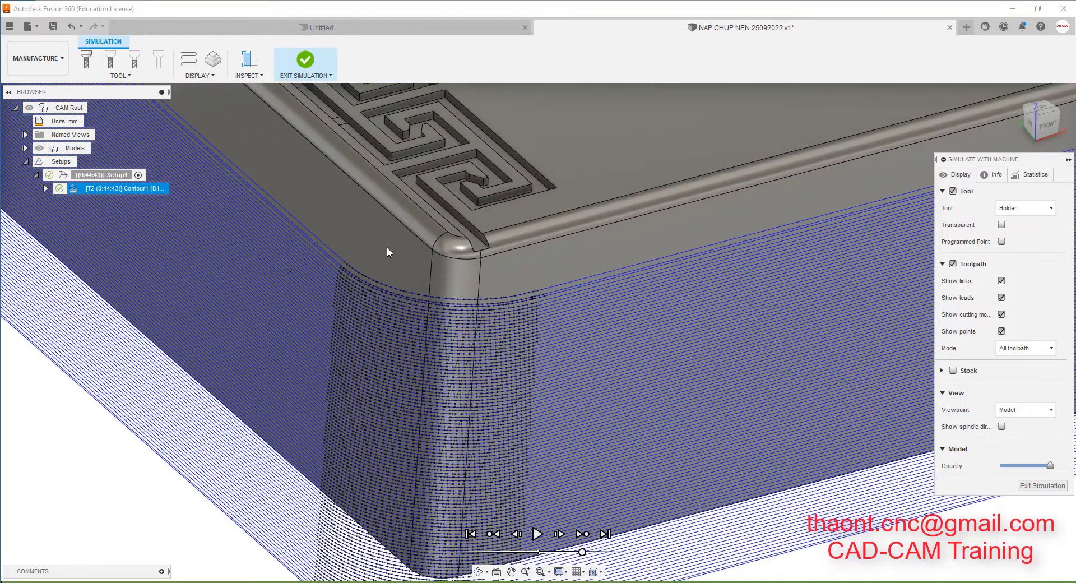
mouse_move(354, 292)
left_mouse_down()
mouse_move(582, 307)
mouse_move(424, 247)
left_mouse_up()
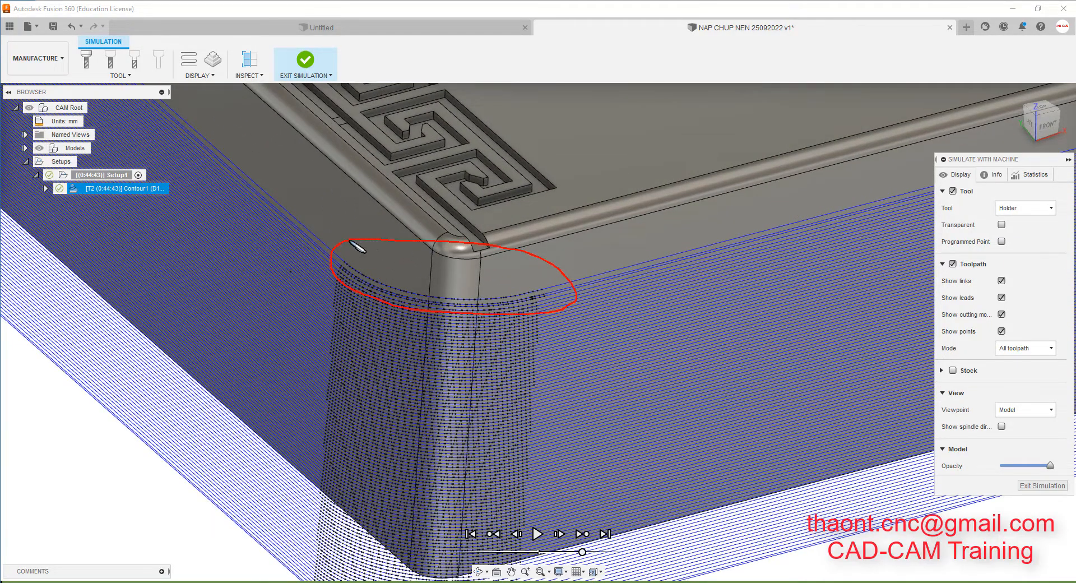
left_click(1042, 485)
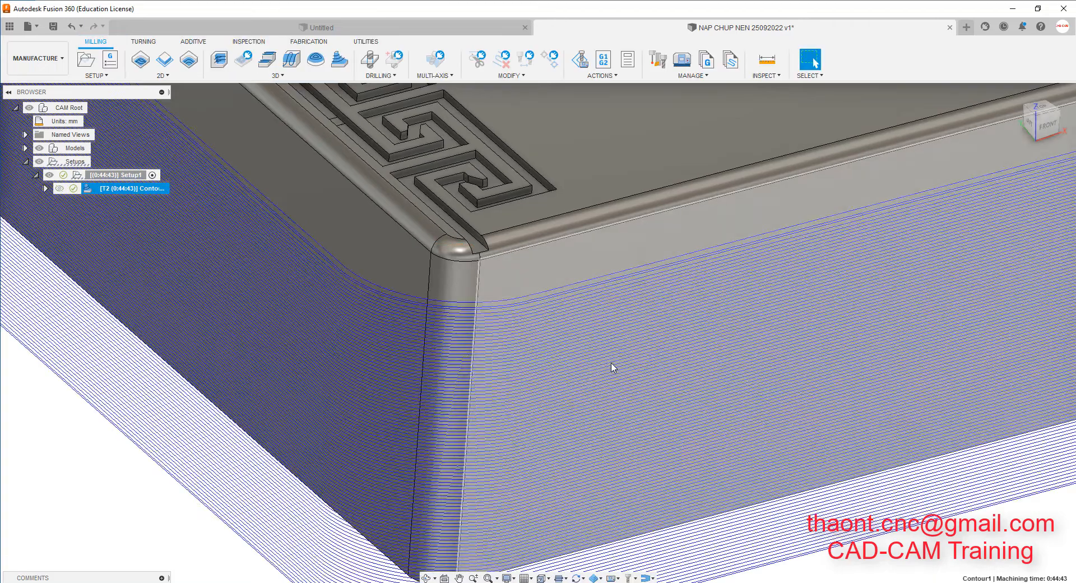
Enable smoothing in the contour's passes settings with stock to leave on, regenerate the toolpath and inspect the passes at the front-left corner.
scroll(617, 370, "down", 3)
double_click(91, 192)
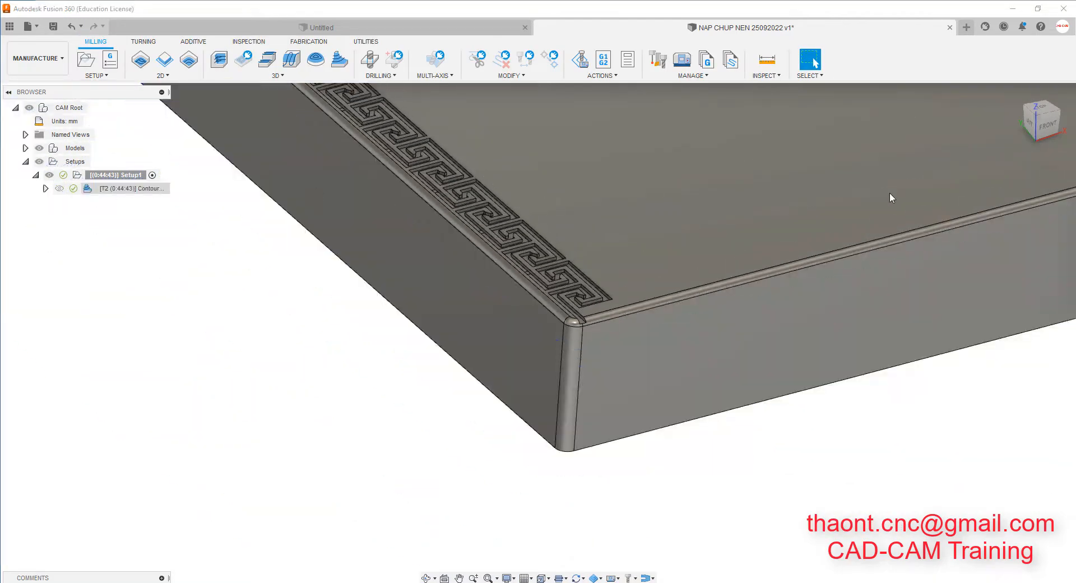
left_click(1023, 175)
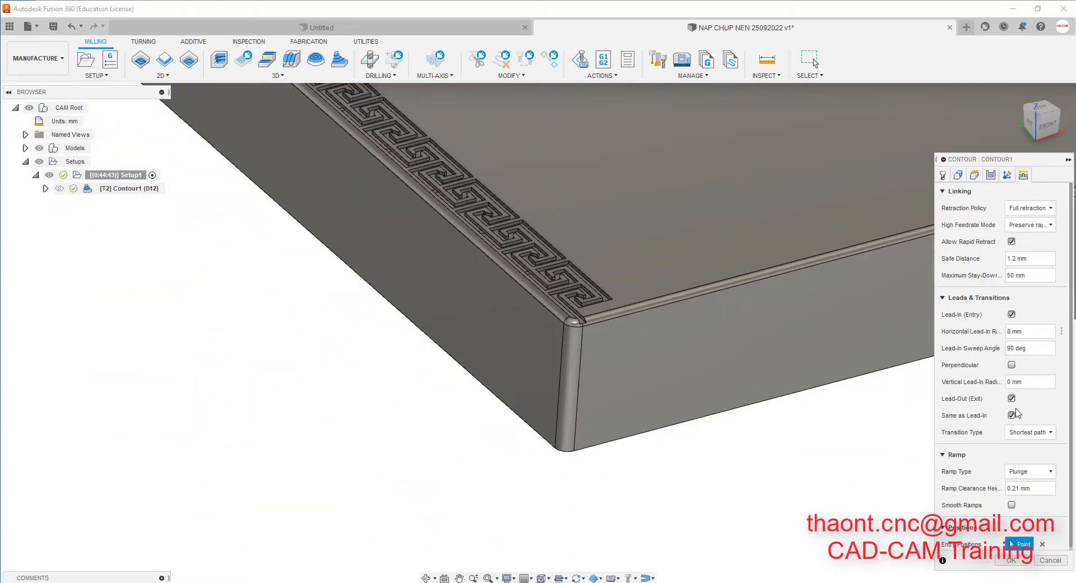
left_click(991, 175)
left_click(952, 432)
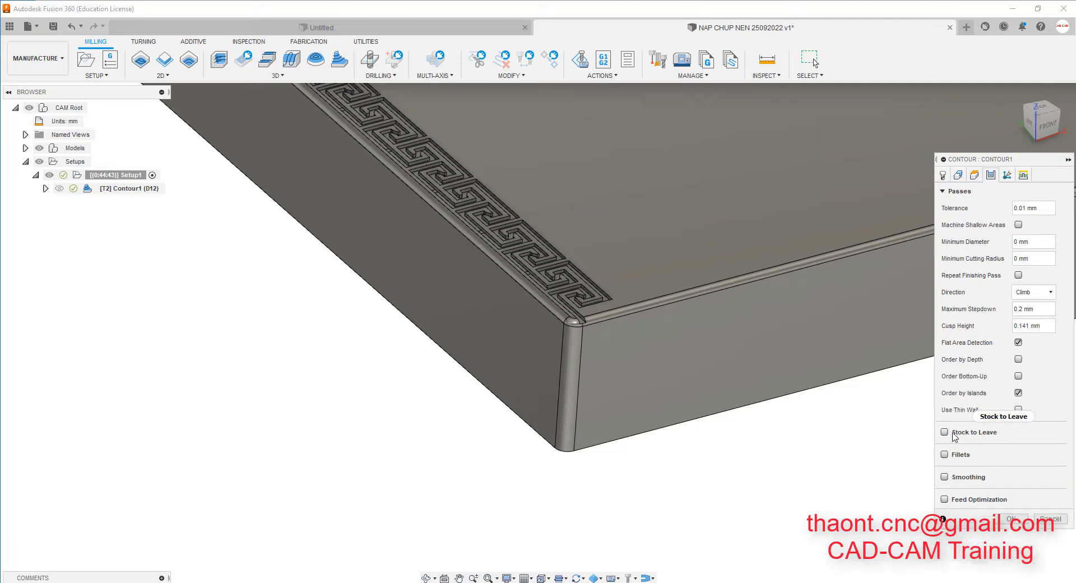
left_click(952, 433)
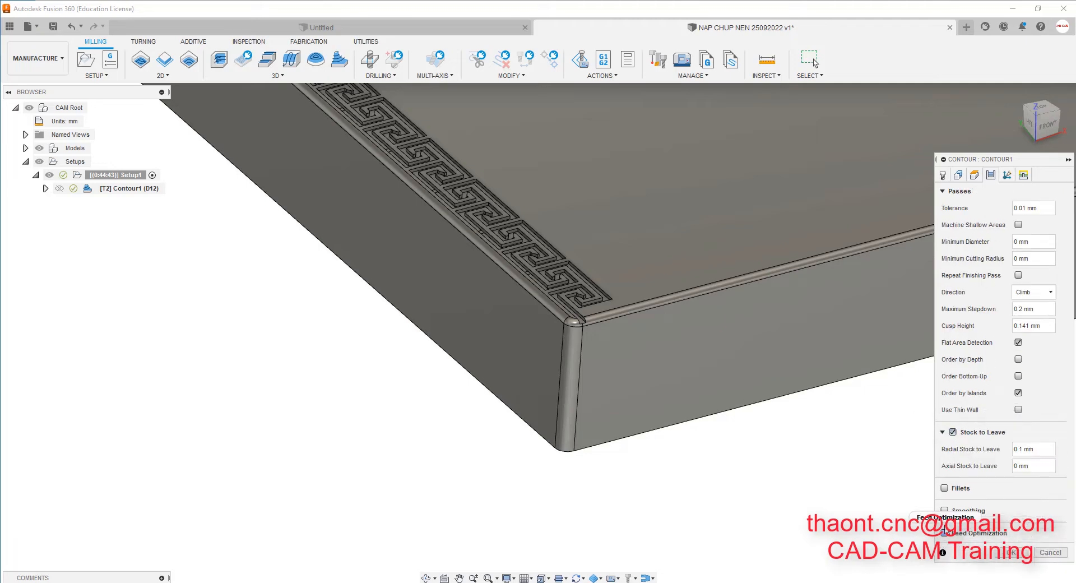
left_click(978, 512)
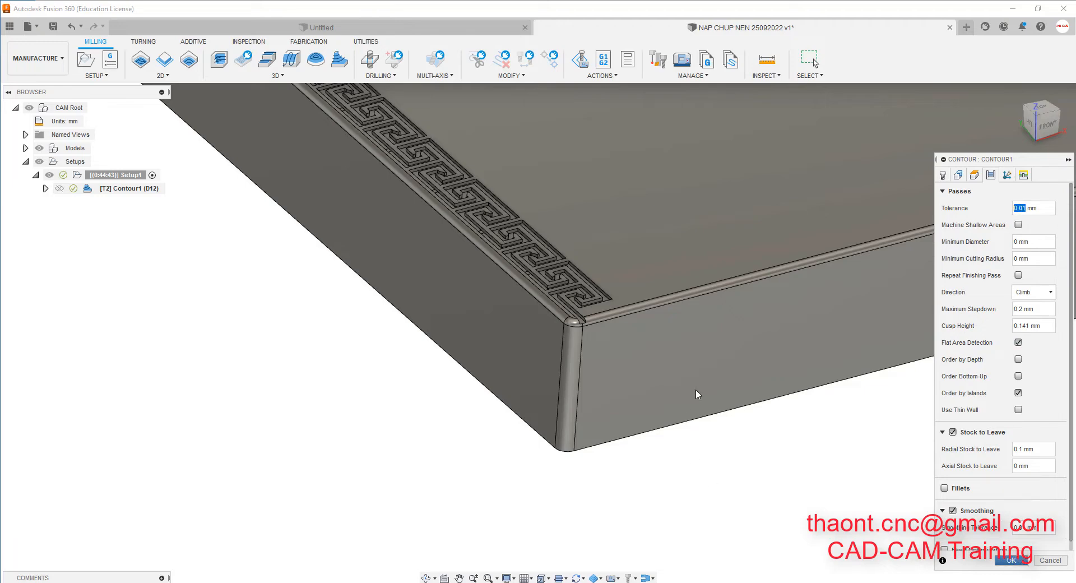
key("Return")
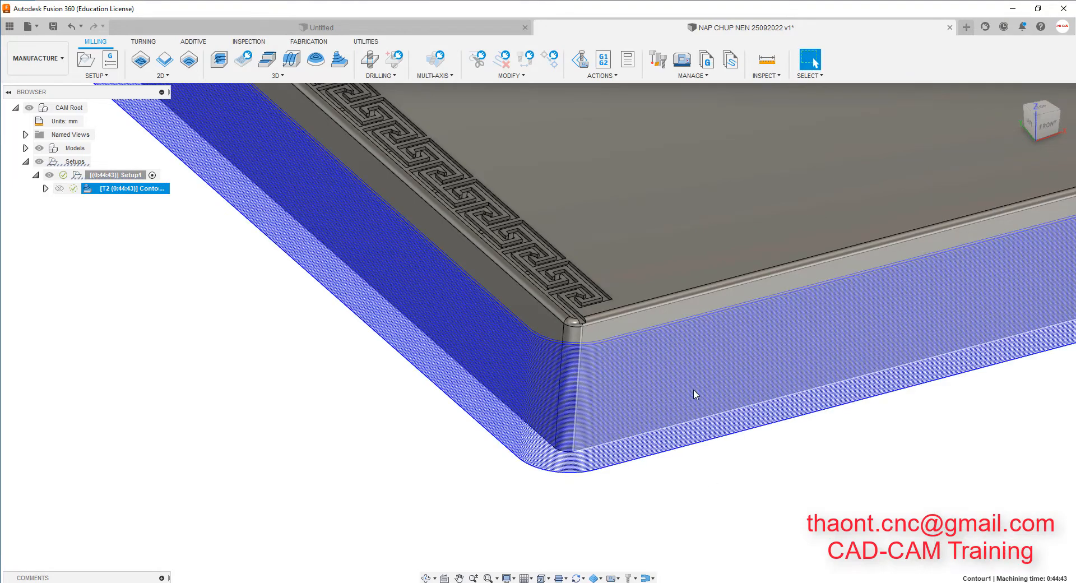
scroll(547, 355, "up", 3)
scroll(576, 356, "down", 3)
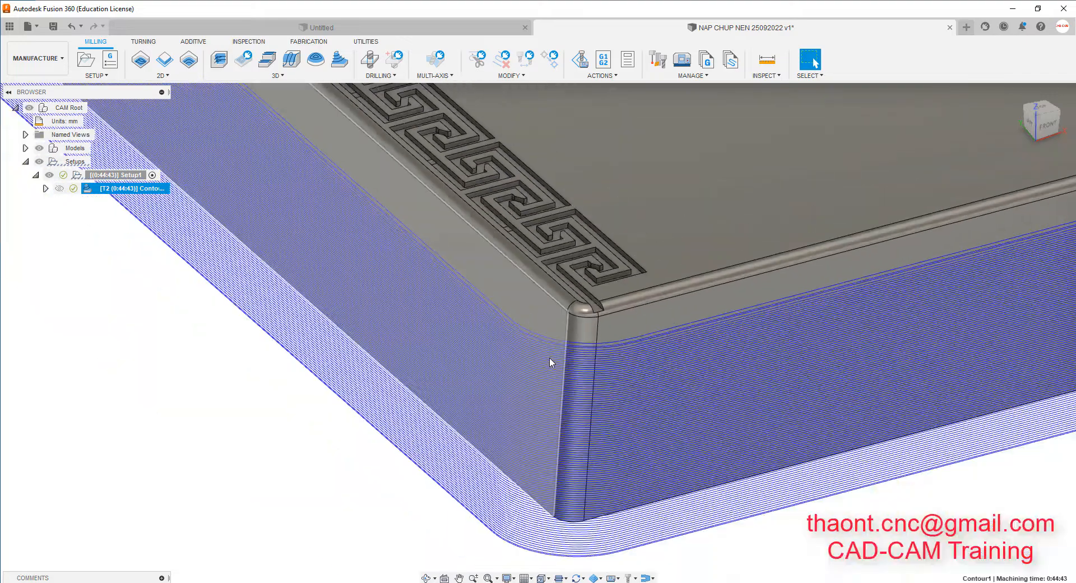
scroll(558, 355, "down", 4)
middle_click_drag(747, 330, 782, 336, "shift")
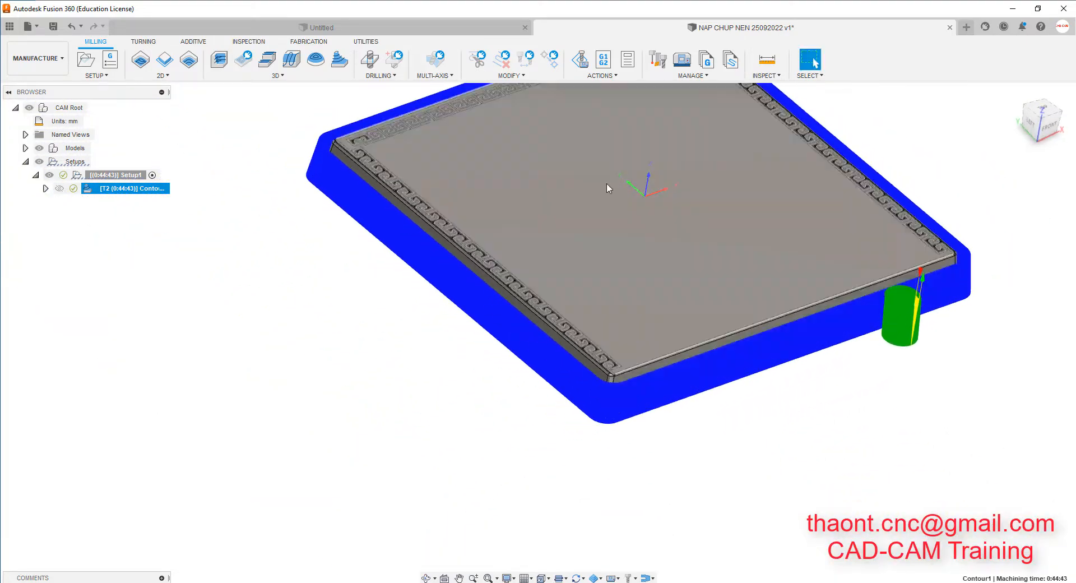
Simulate the contour with the toolpath hidden and the stock shown, and examine the tool's entry into the front edge.
left_click(579, 59)
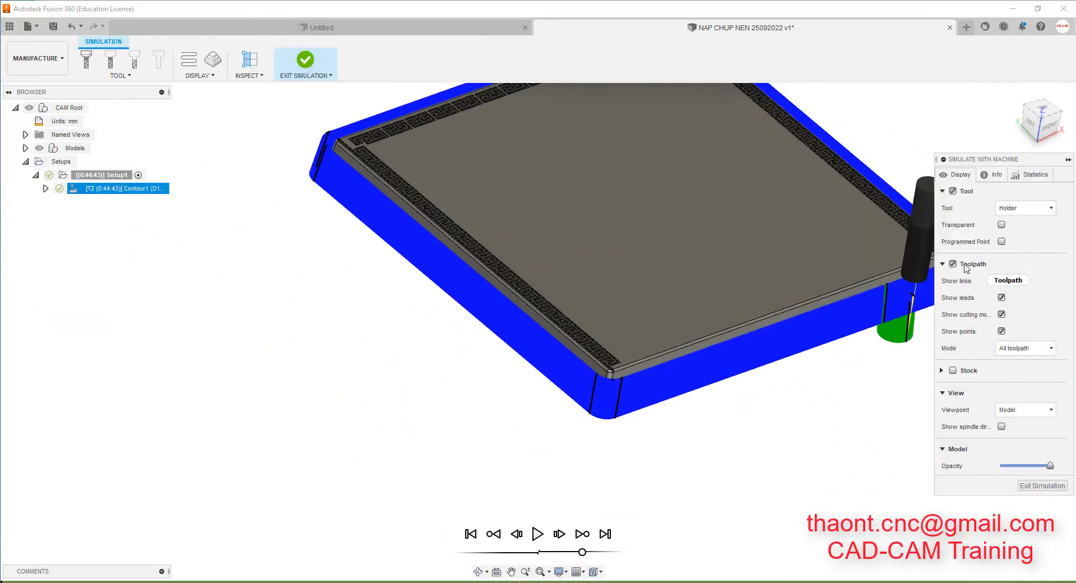
left_click(951, 287)
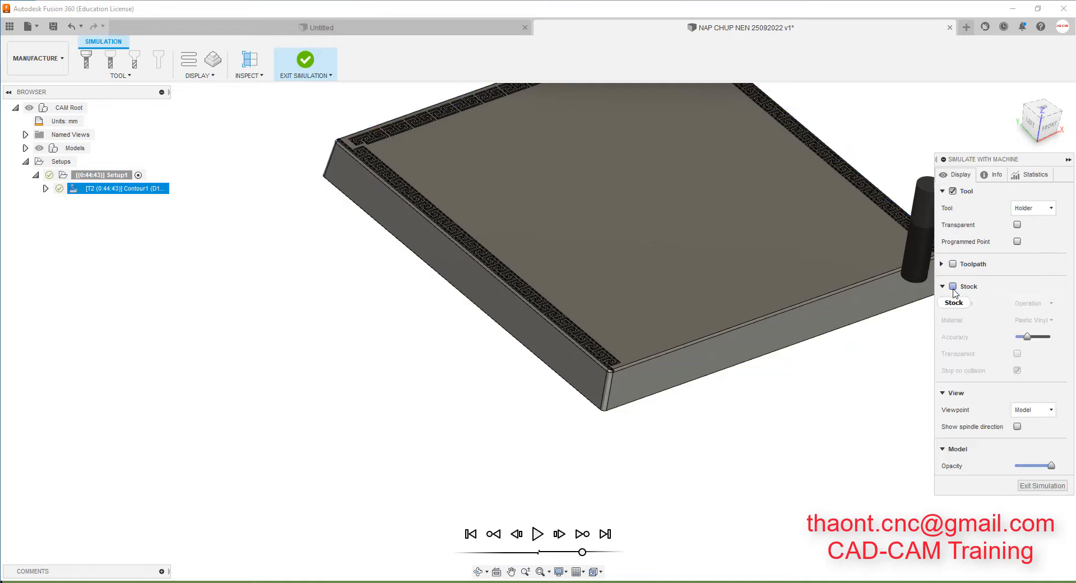
scroll(544, 327, "down", 3)
scroll(836, 329, "up", 2)
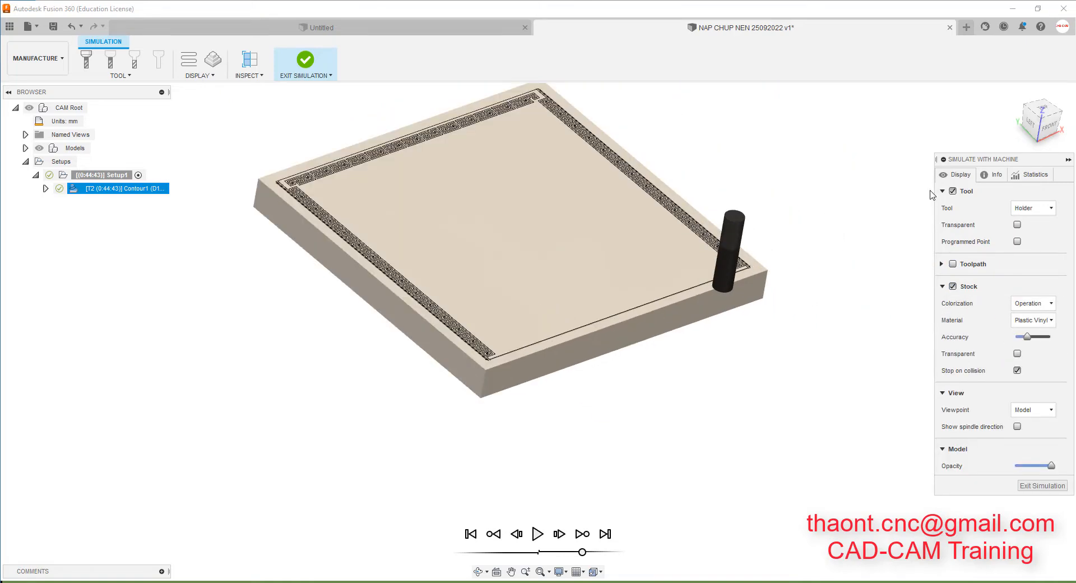
left_click(1045, 112)
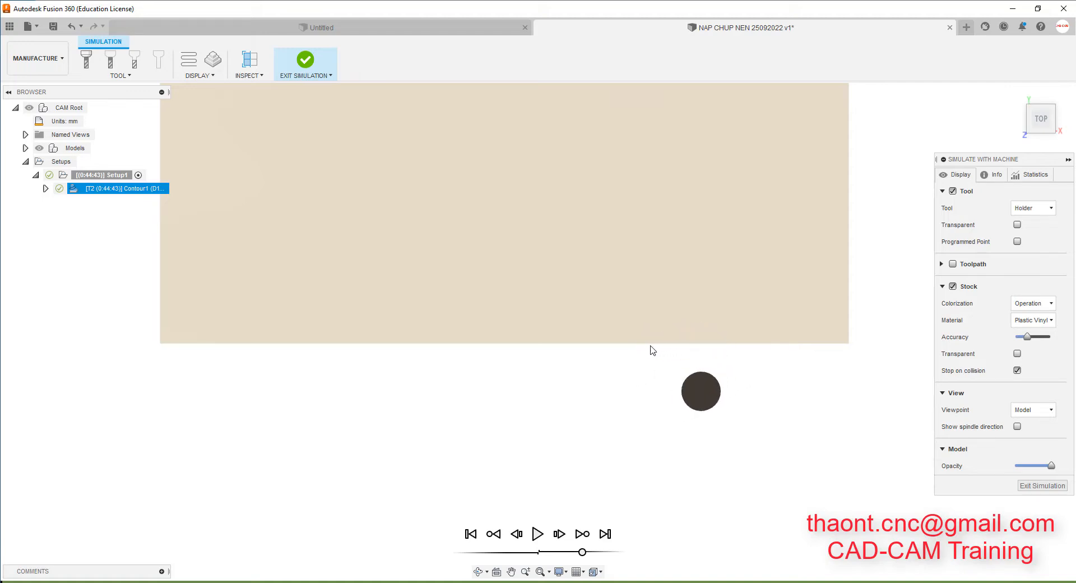
middle_click_drag(816, 370, 585, 406, "shift")
scroll(644, 431, "up", 3)
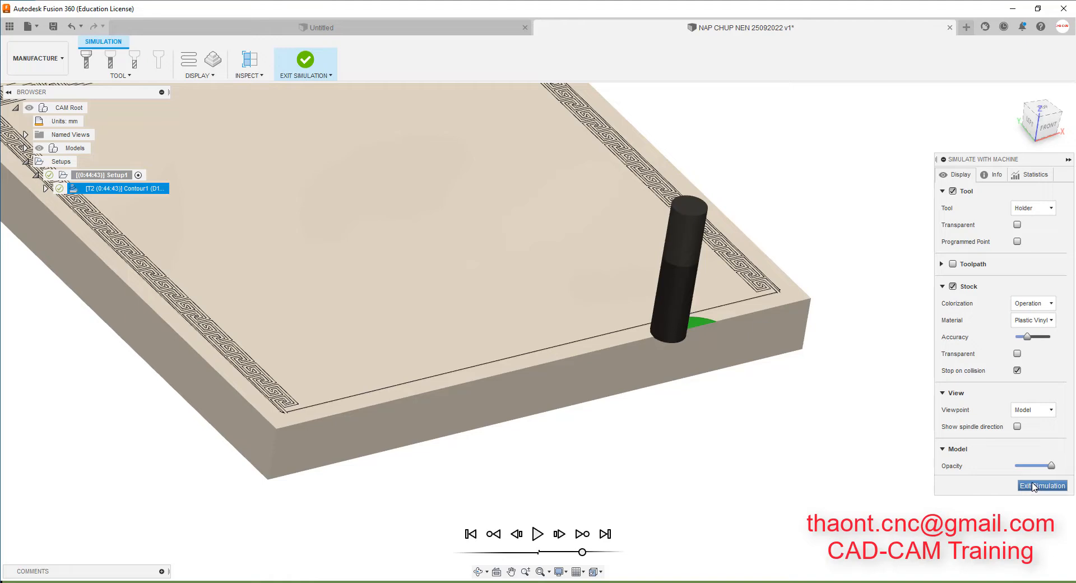
left_click(1033, 485)
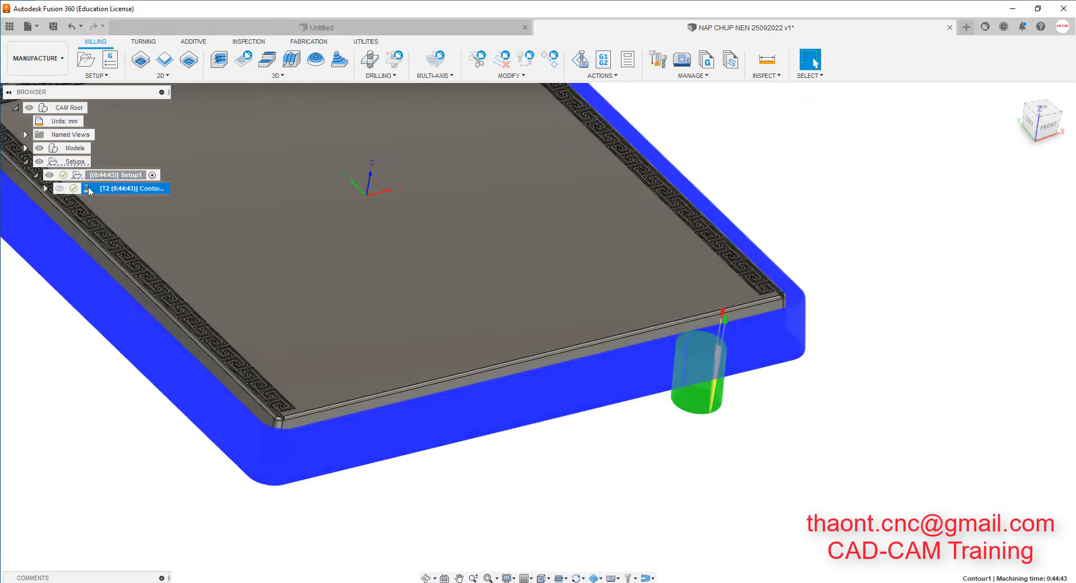
Set the contour's vertical lead-in radius to 0.2 mm, regenerate the toolpath and inspect the lead-in moves.
double_click(89, 188)
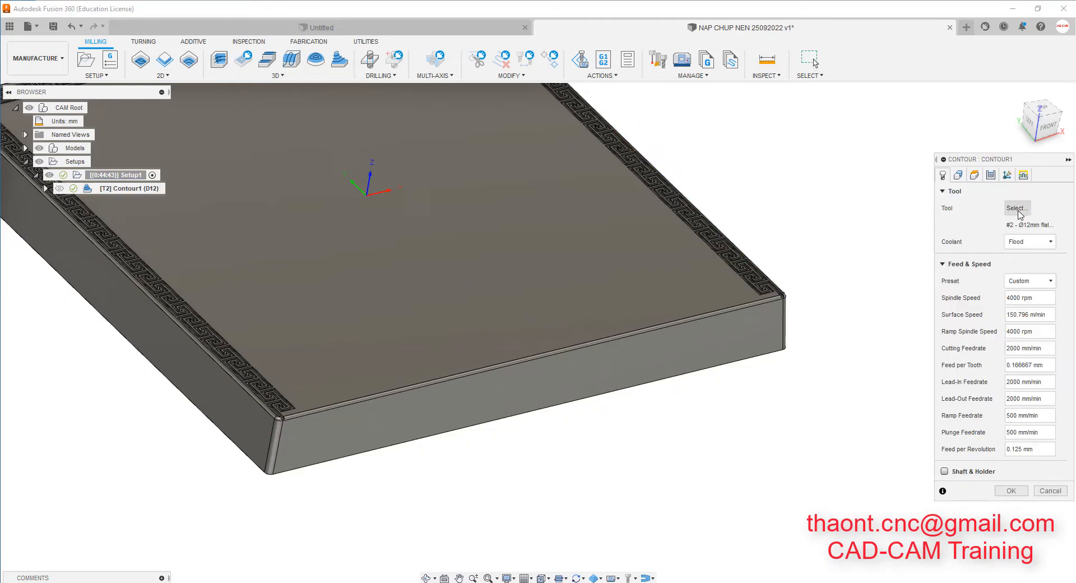
left_click(991, 174)
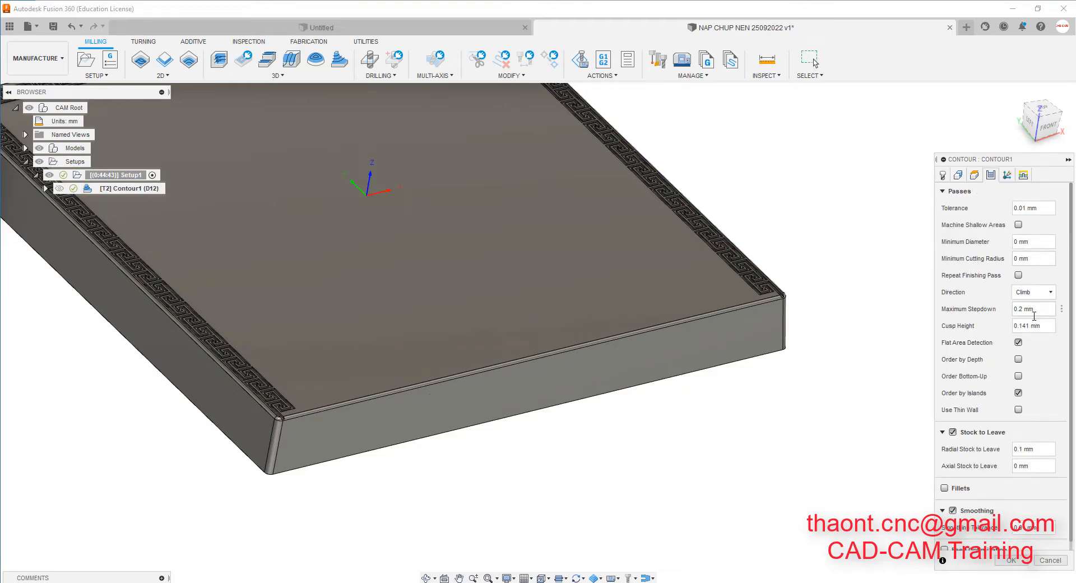
left_click(1026, 176)
left_click(1054, 433)
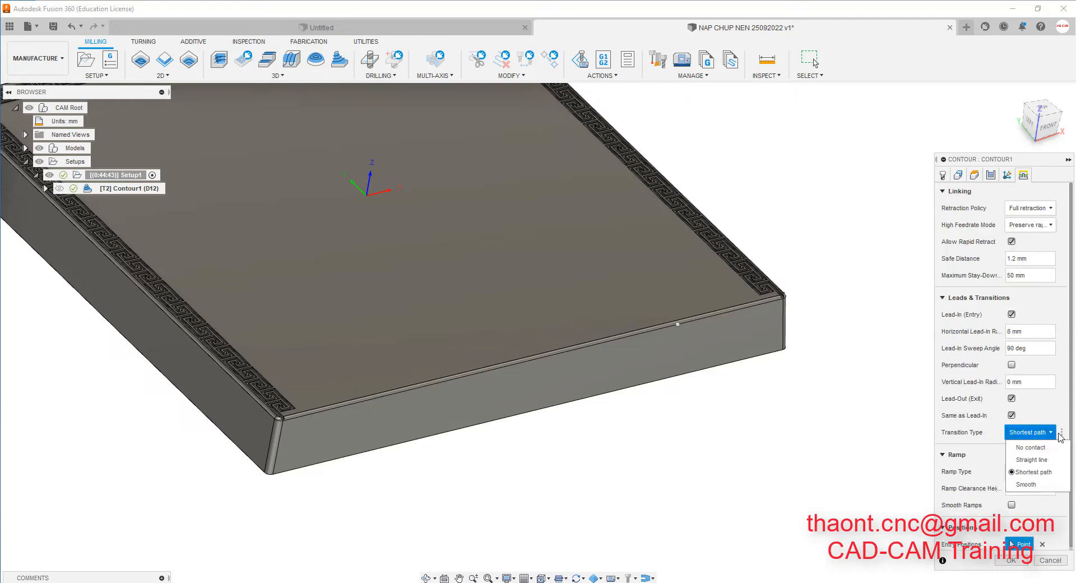
left_click(1045, 410)
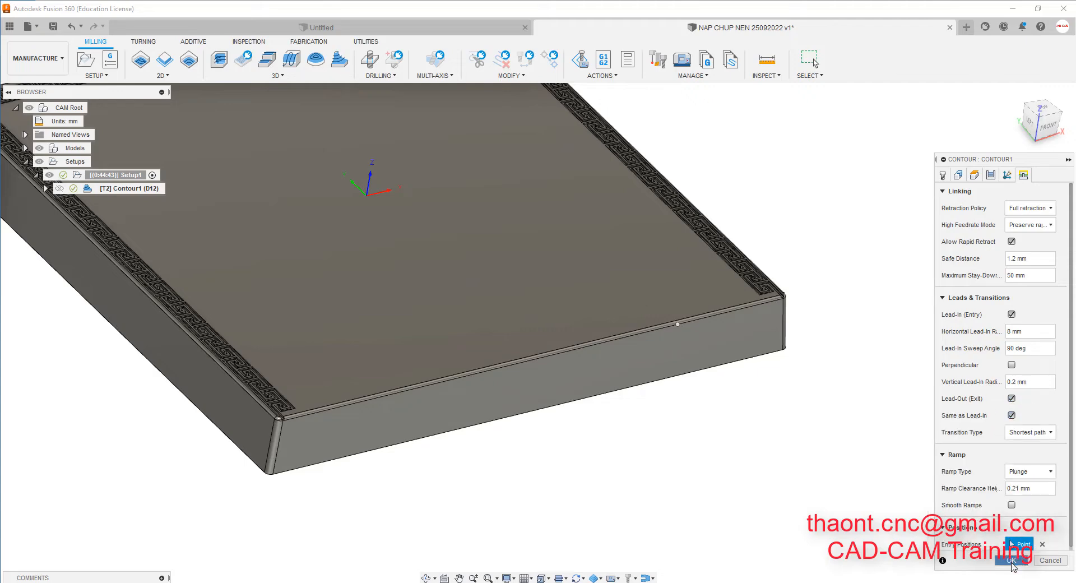
left_click(1012, 561)
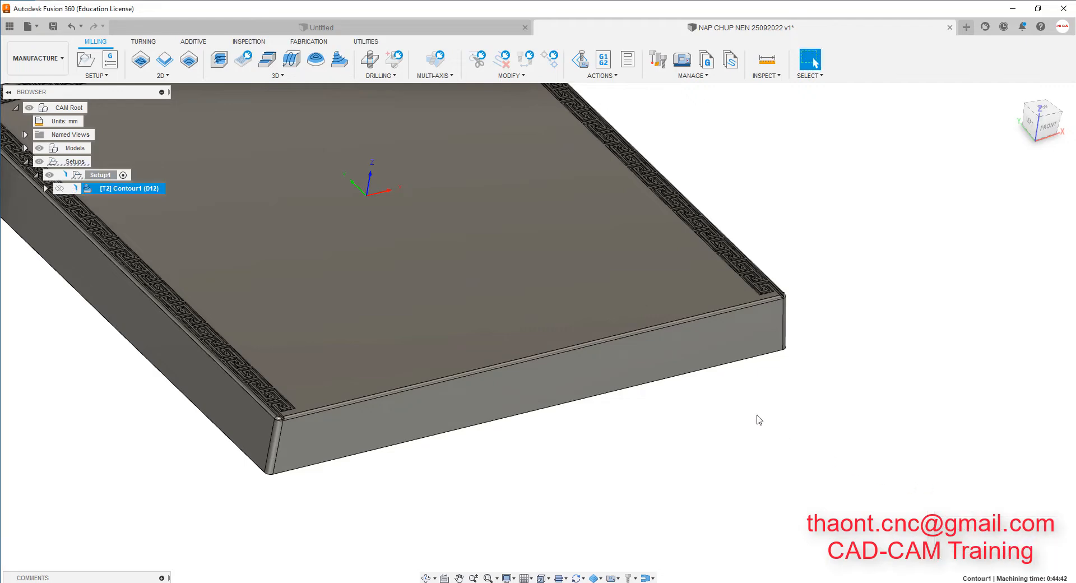
scroll(757, 428, "up", 5)
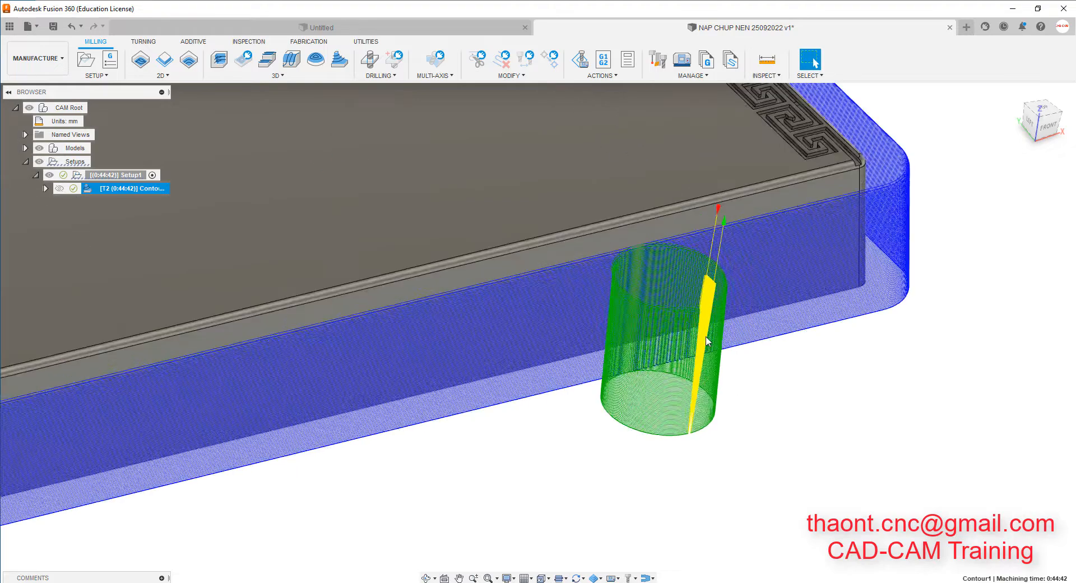
Set the contour's vertical lead-in radius to 0 mm and its retraction policy to Minimum retraction, and regenerate the toolpath.
double_click(89, 190)
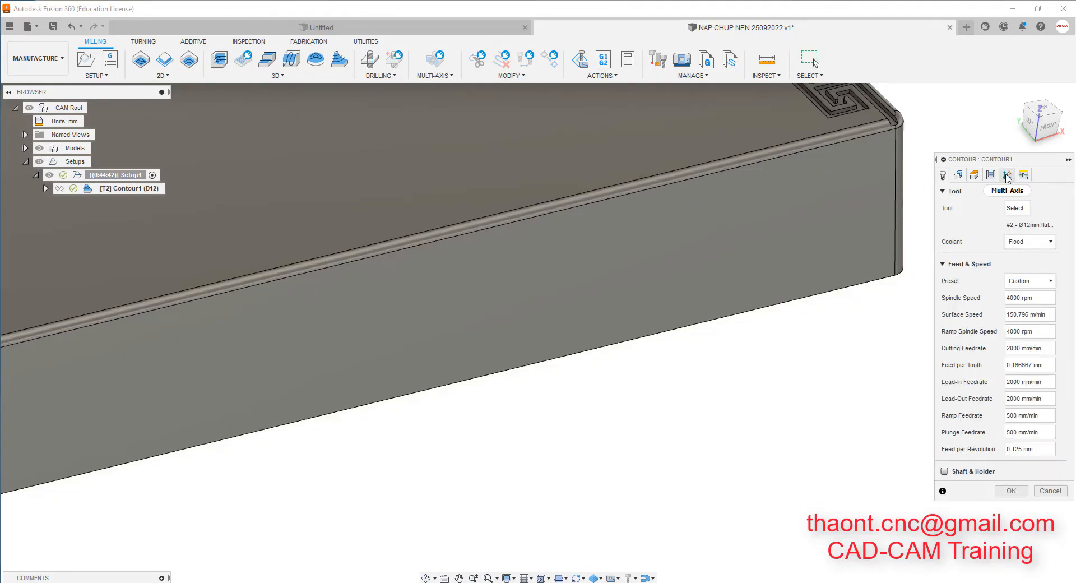
left_click(1007, 176)
left_click(1021, 177)
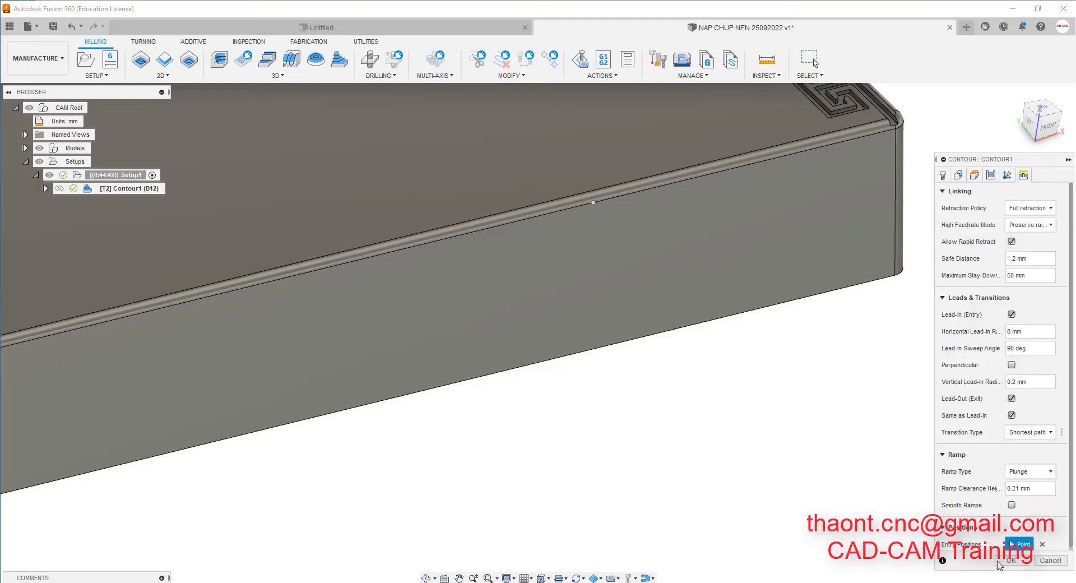
left_click(1010, 382)
left_click(1036, 209)
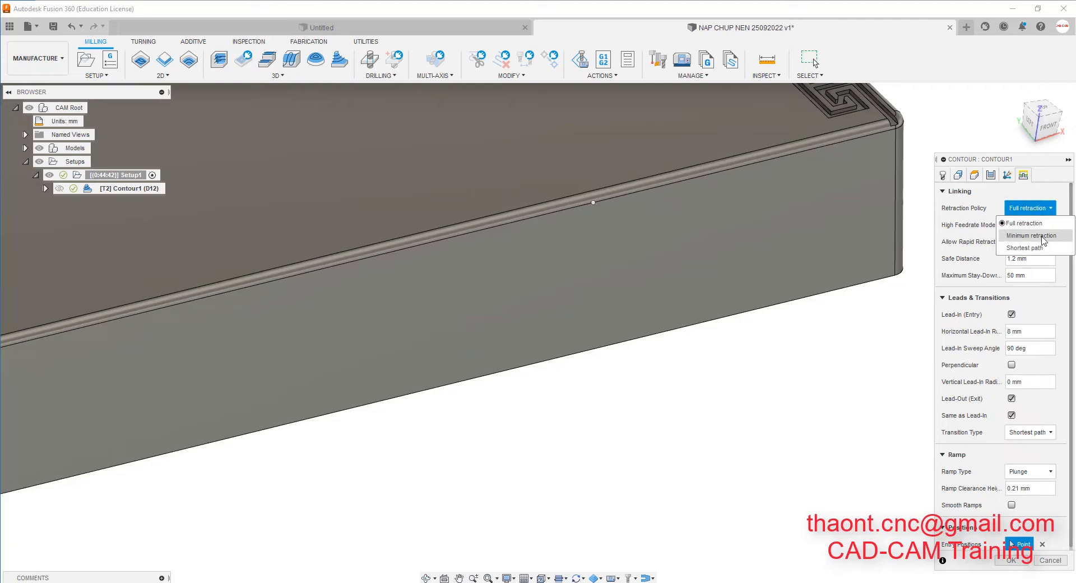
left_click(1035, 236)
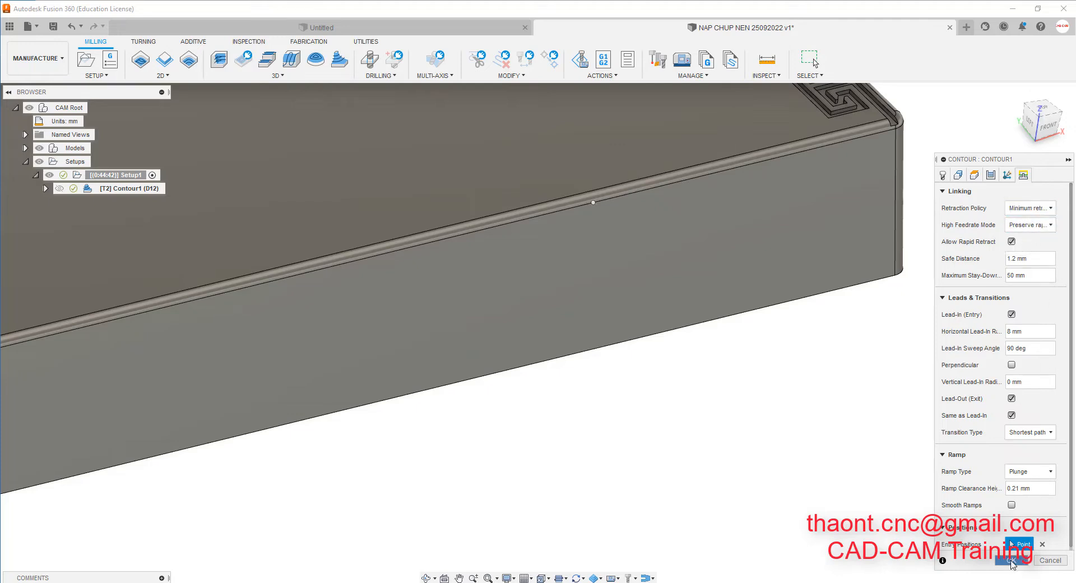
key("Return")
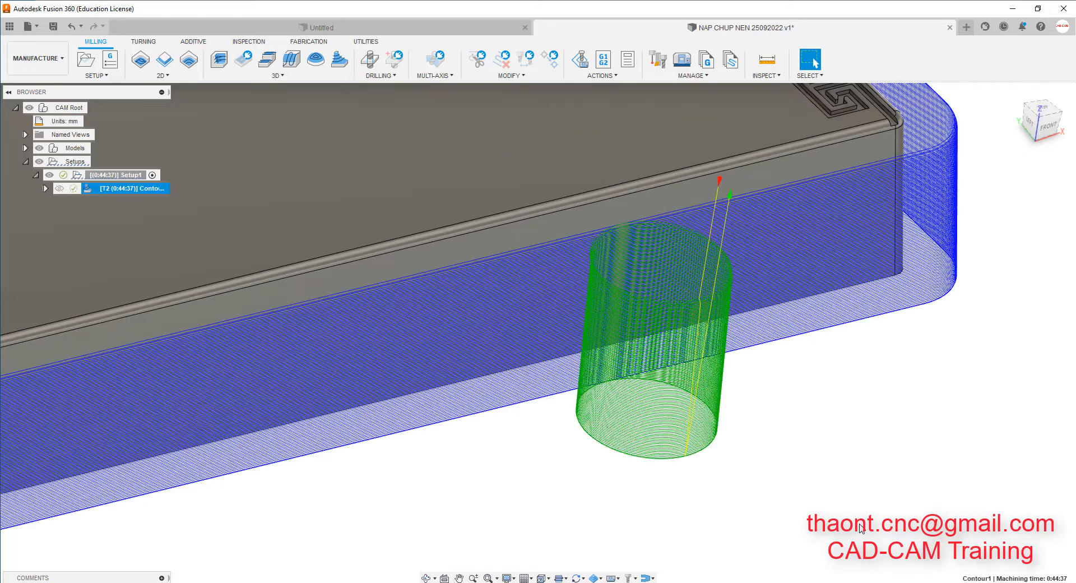
middle_click_drag(678, 471, 633, 460, "shift")
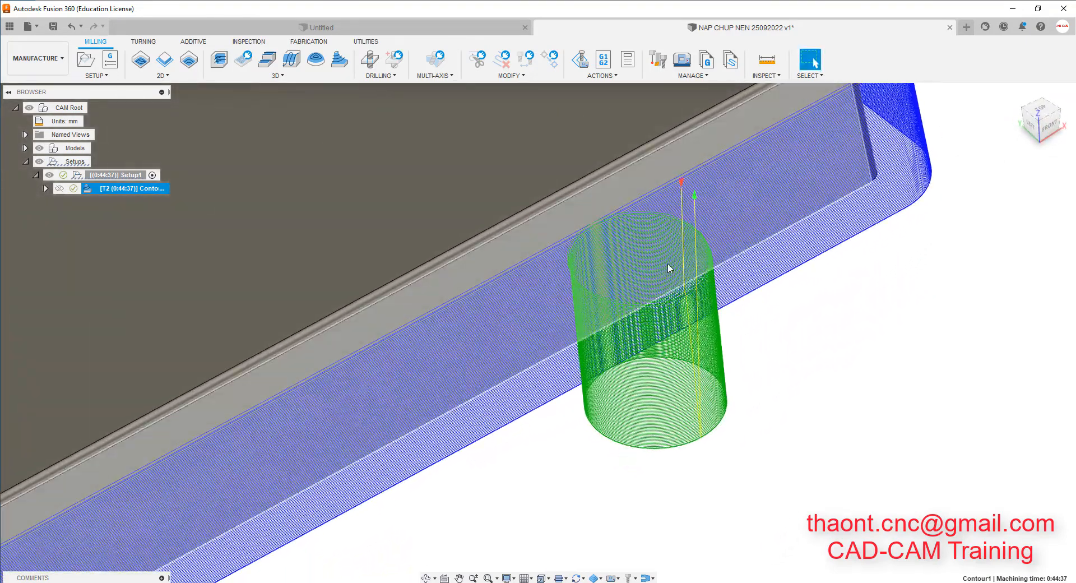
scroll(866, 415, "down", 6)
scroll(768, 424, "down", 4)
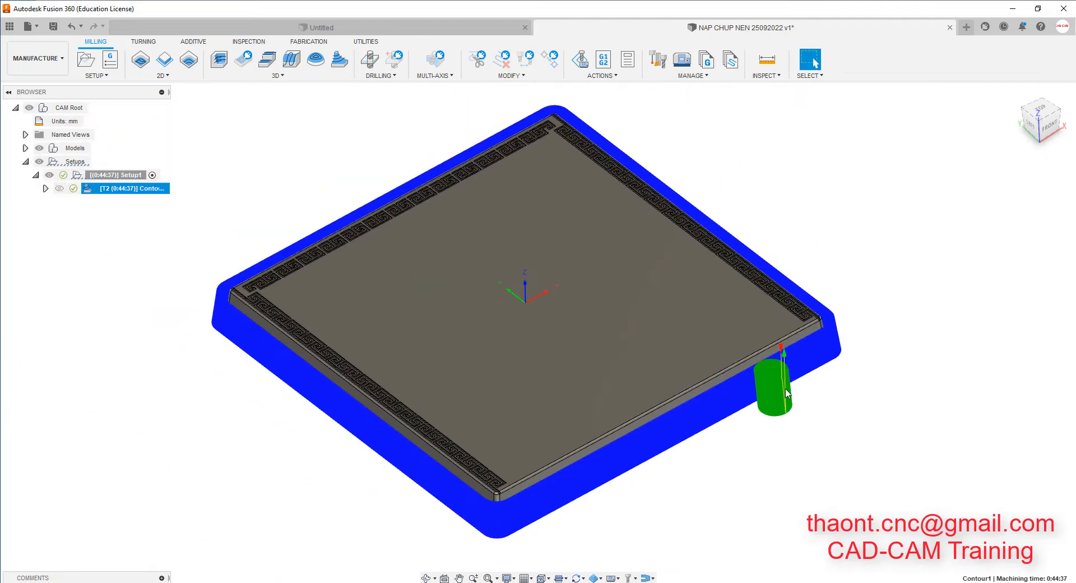
Play the contour's stock-removal simulation and watch the tool cut around the whole plate.
mouse_move(647, 479)
middle_mouse_down("shift")
mouse_move(680, 465)
mouse_move(632, 462)
mouse_move(649, 467)
middle_mouse_up("shift")
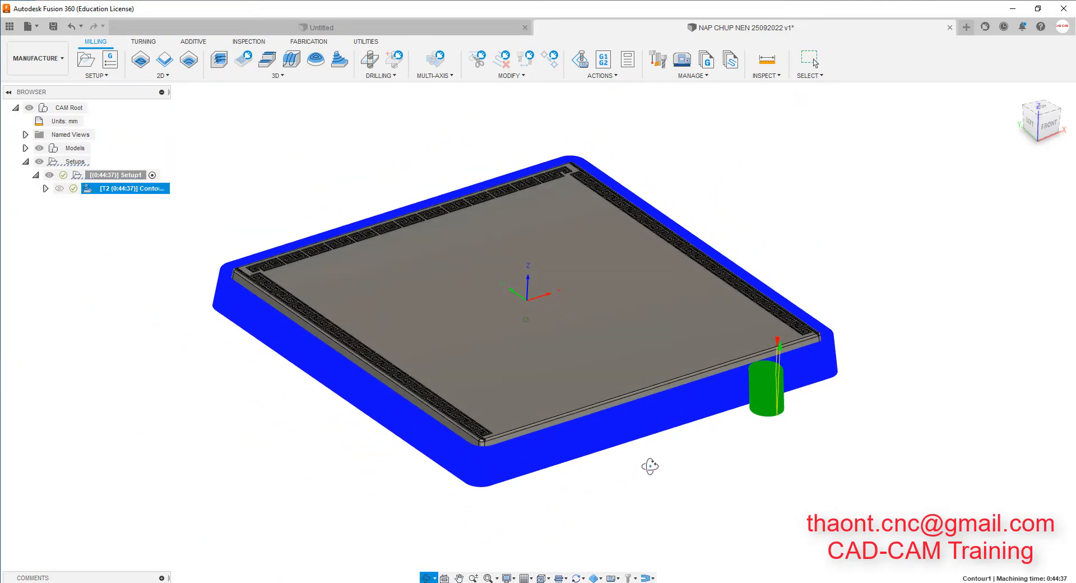
left_click(586, 59)
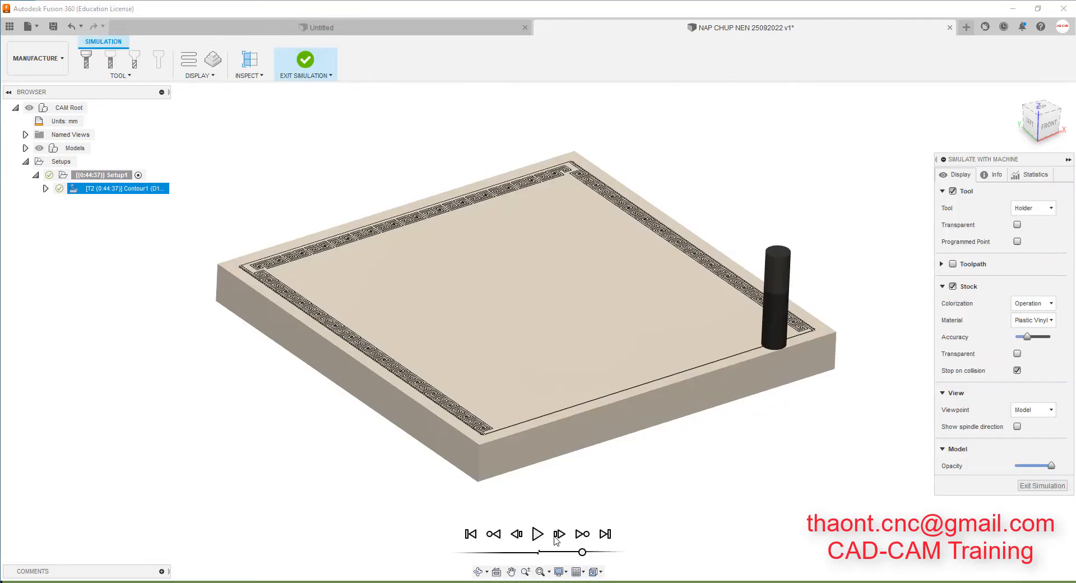
left_click(537, 535)
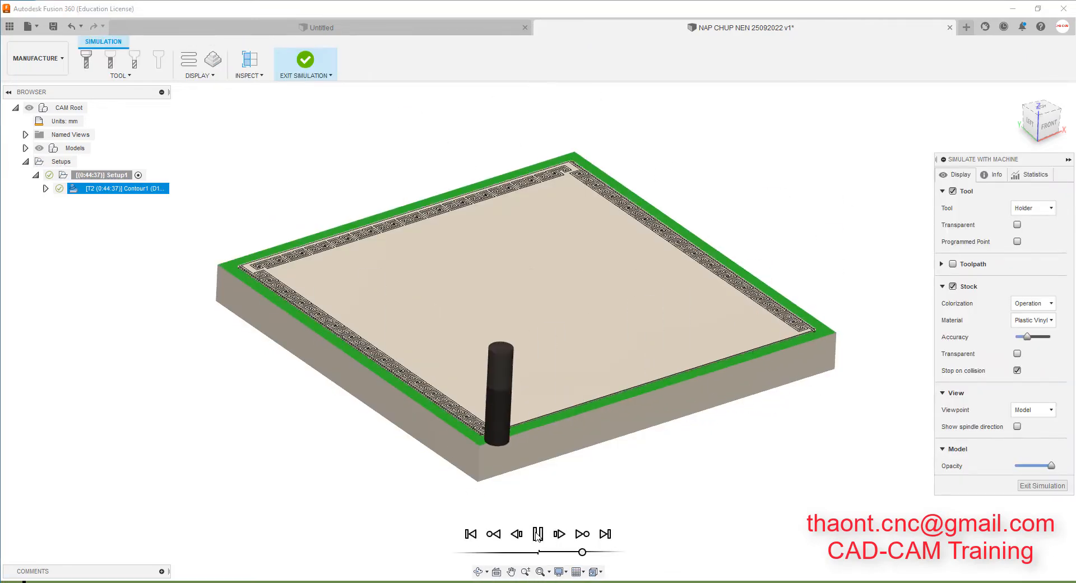
middle_click_drag(577, 426, 567, 396, "shift")
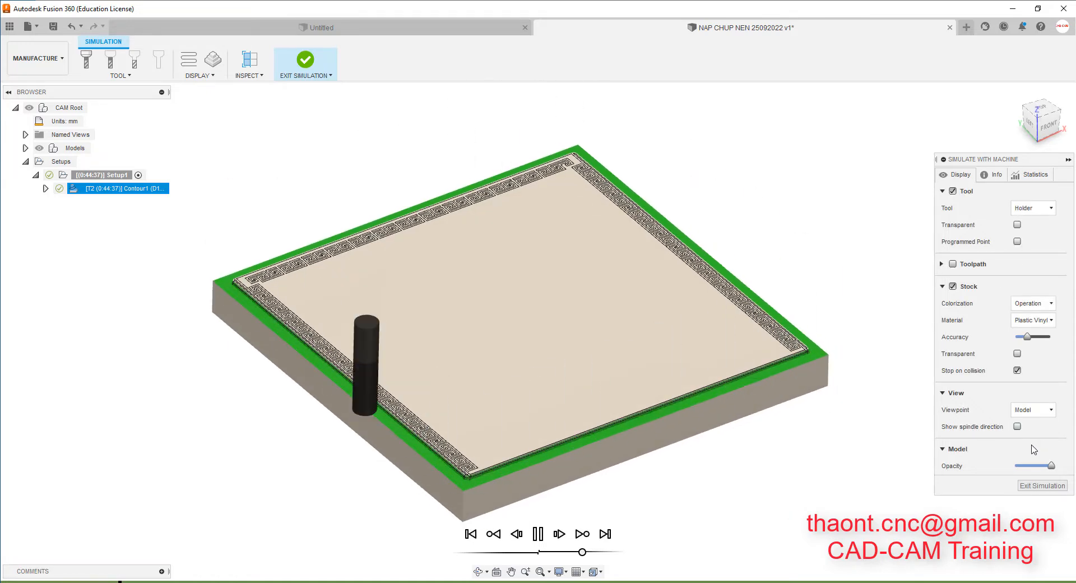
Color the simulated stock by tool and play the contour simulation to its end at a higher speed.
left_click(1034, 303)
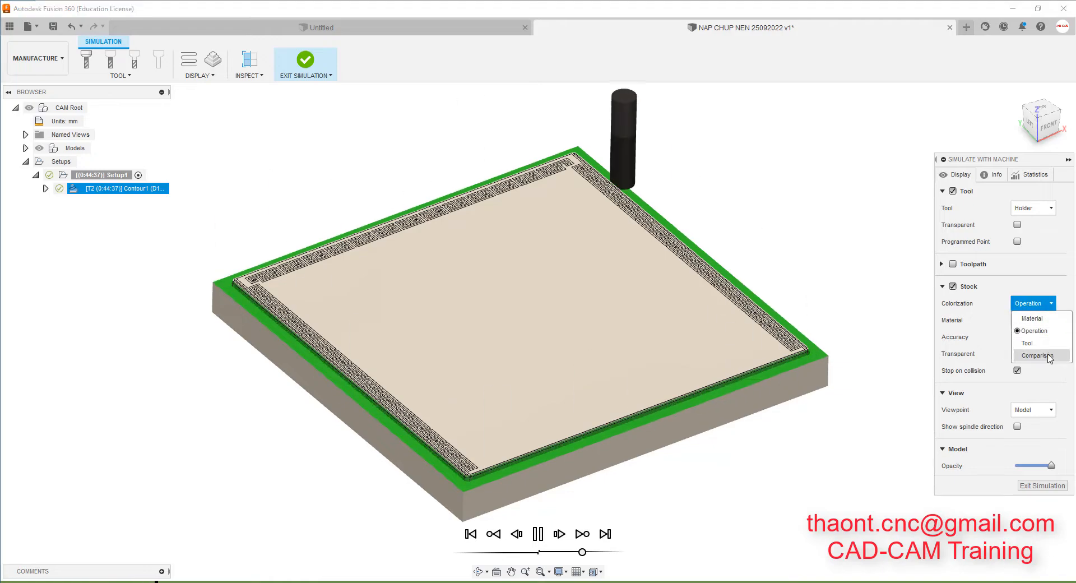
left_click(1027, 343)
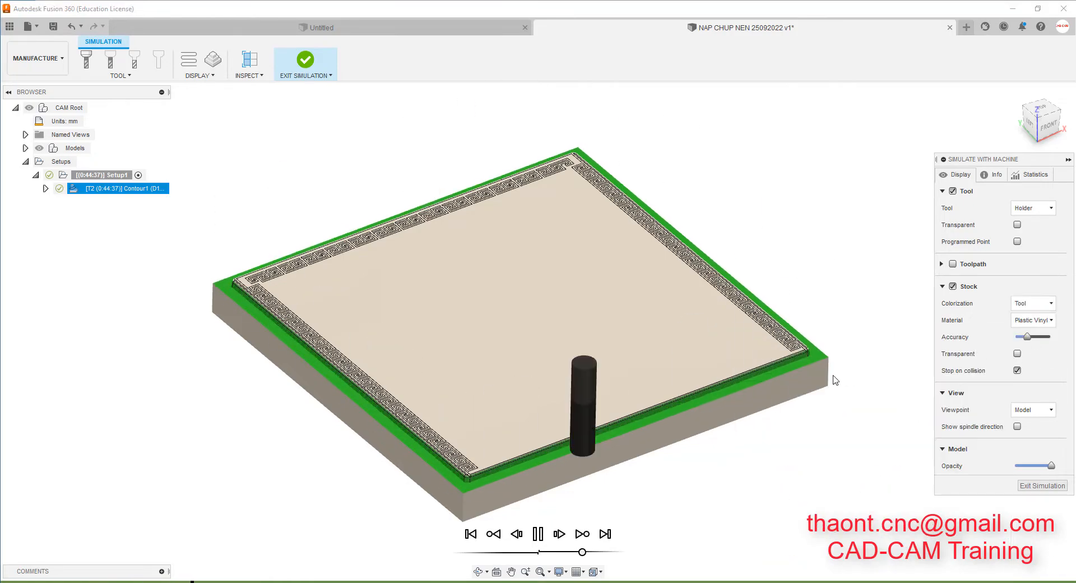
scroll(842, 367, "up", 3)
scroll(840, 362, "down", 3)
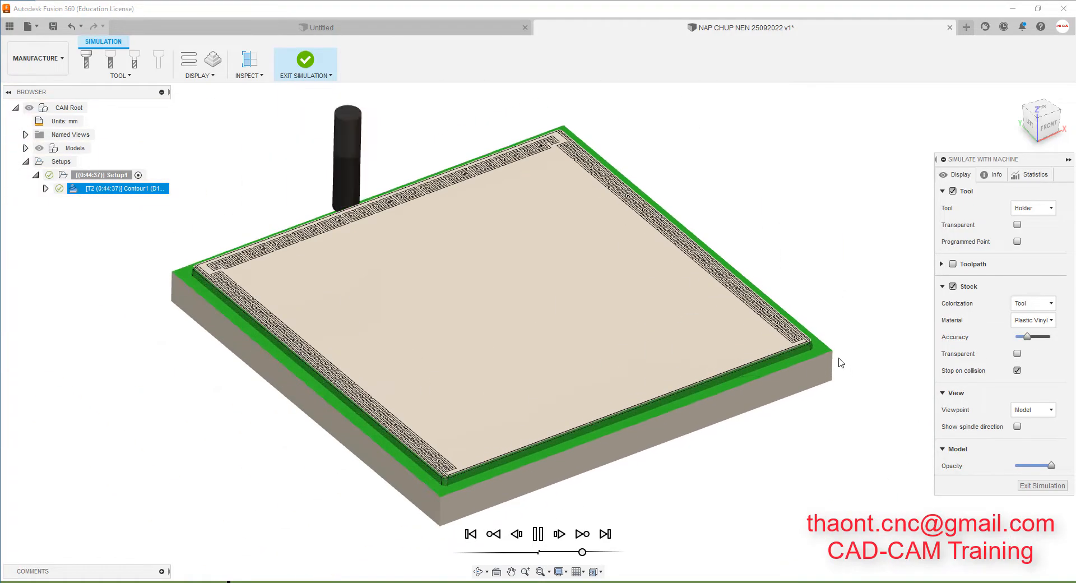
left_click(591, 552)
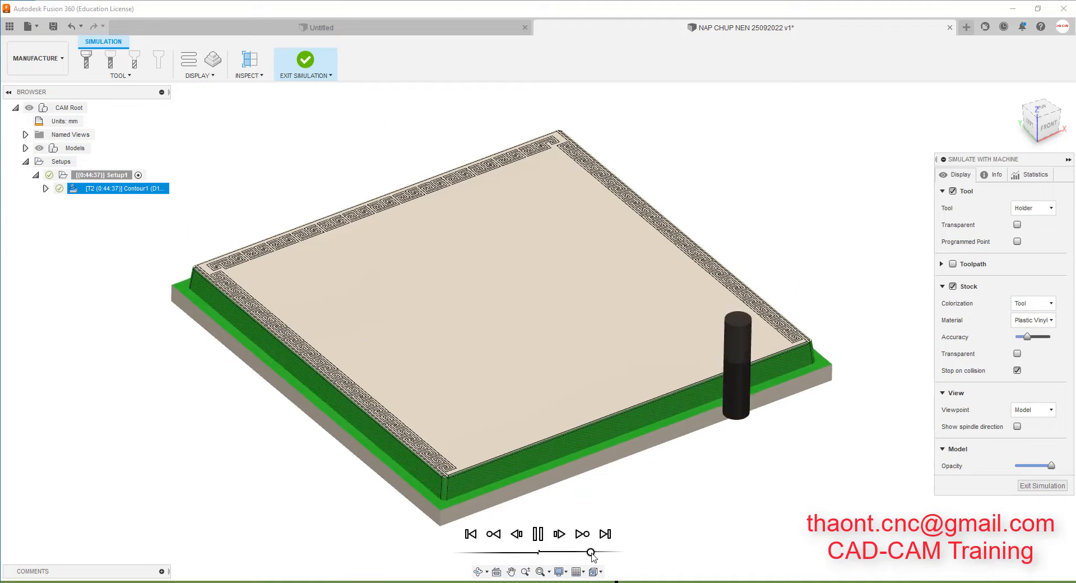
left_click_drag(592, 554, 587, 553)
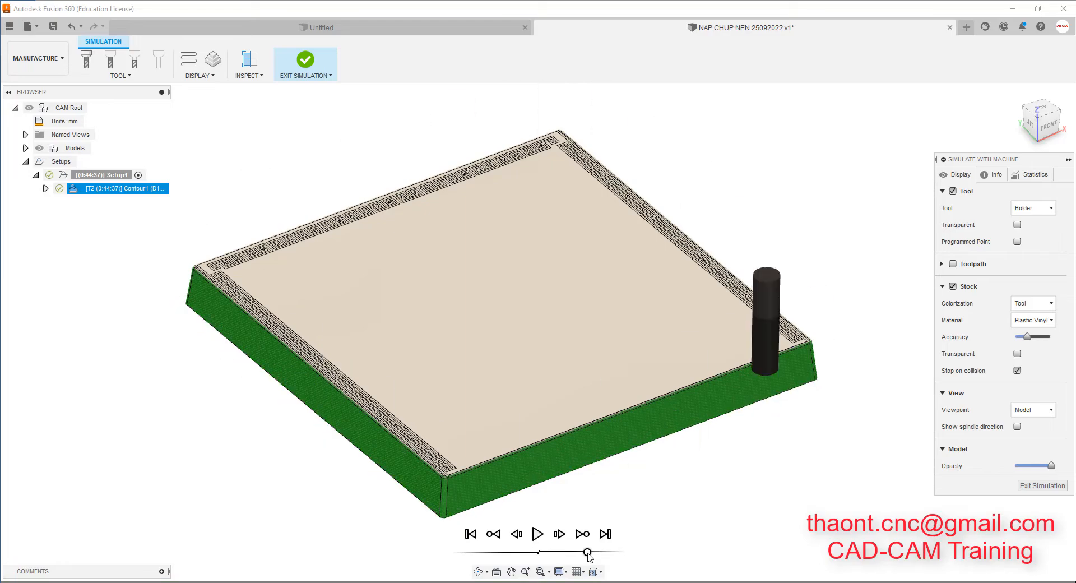
Examine the machined side walls and front corner of the plate up close, and exit the simulation.
scroll(818, 362, "up", 10)
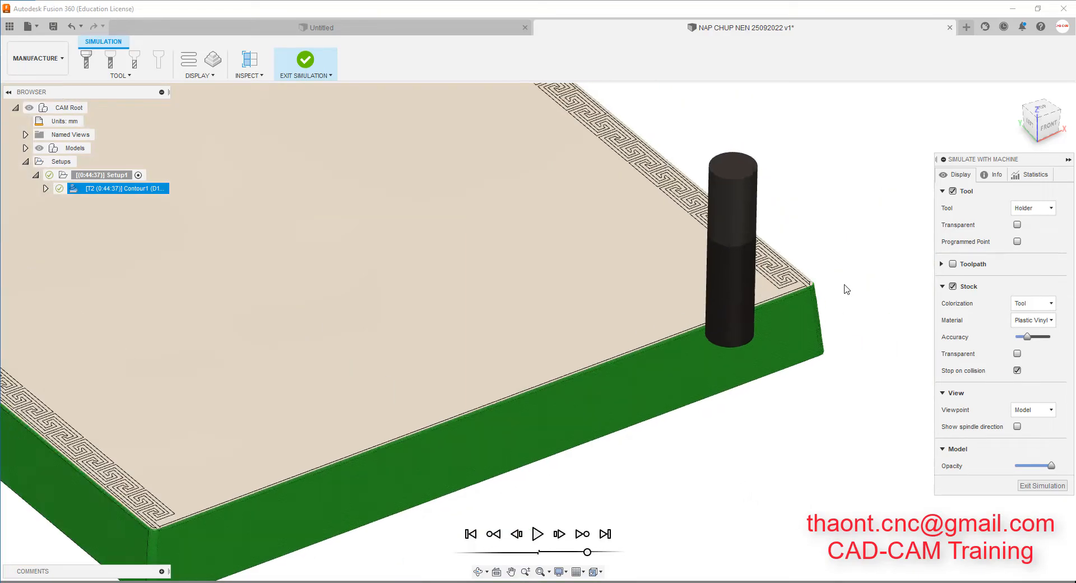
middle_click_drag(817, 279, 779, 285, "shift")
scroll(659, 329, "down", 5)
scroll(822, 297, "up", 8)
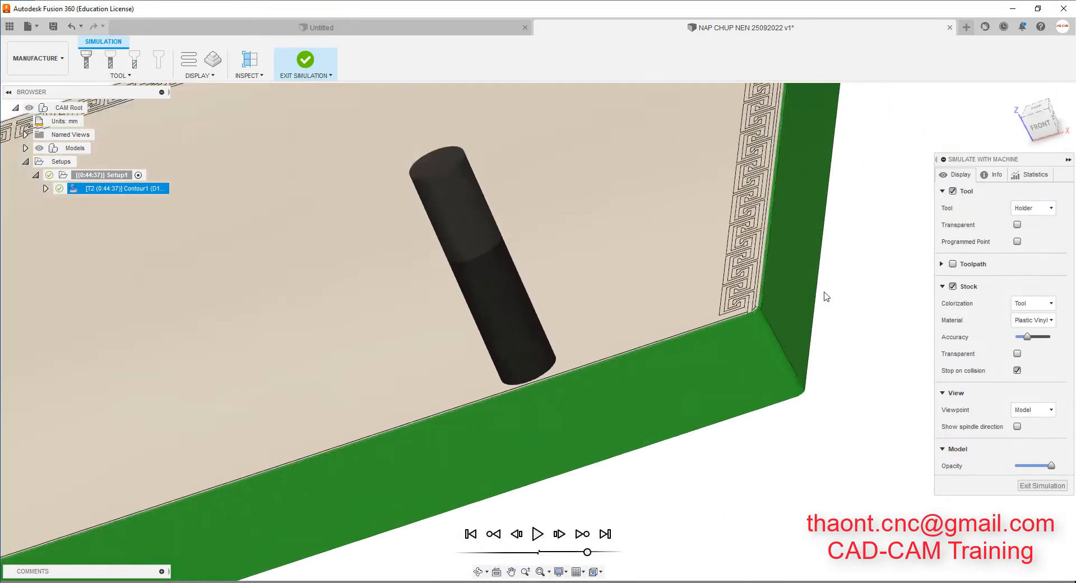
scroll(718, 334, "down", 8)
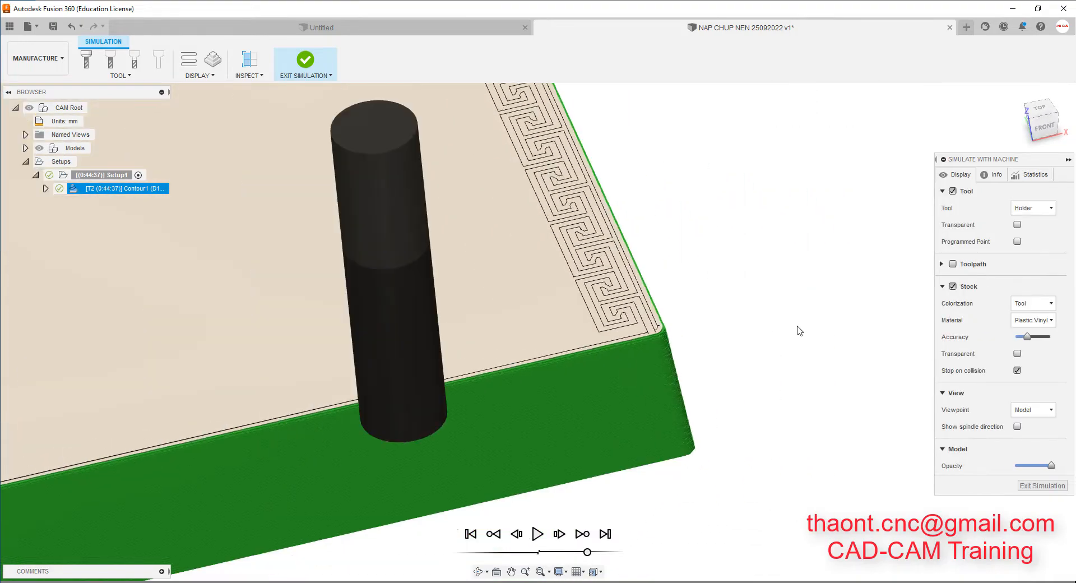
scroll(813, 334, "down", 5)
scroll(819, 337, "up", 5)
scroll(790, 353, "down", 3)
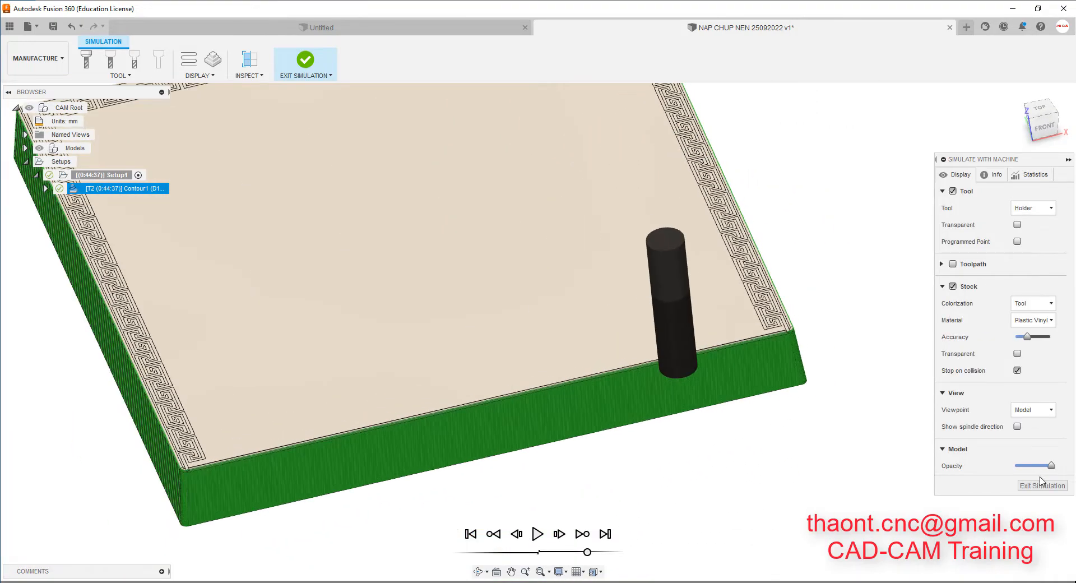
left_click(1041, 486)
Duplicate the side-wall contour operation in Setup1.
scroll(936, 368, "down", 4)
middle_click_drag(937, 367, 692, 401, "shift")
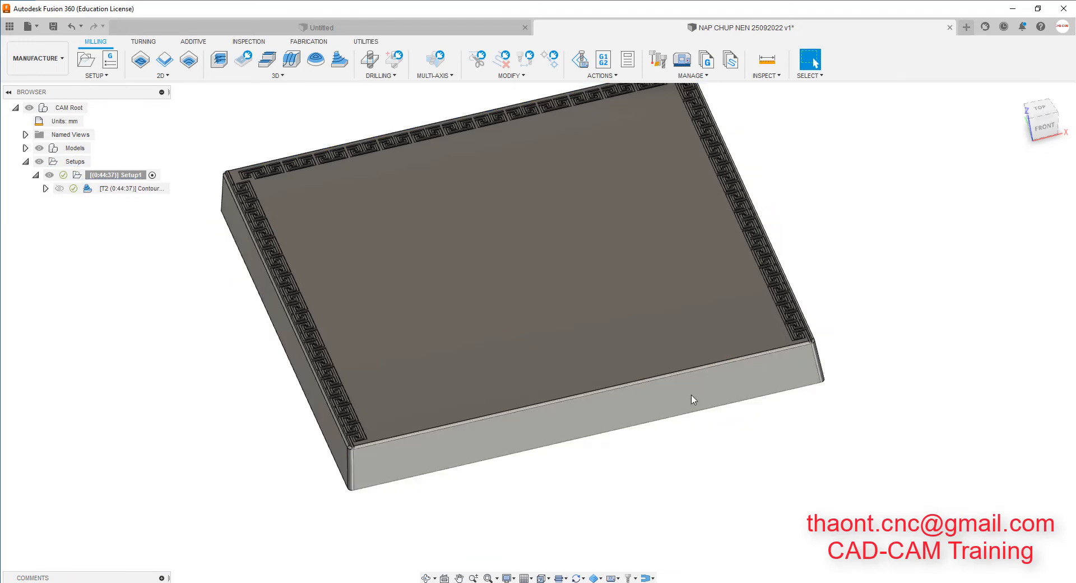
scroll(689, 391, "up", 5)
scroll(689, 391, "down", 3)
scroll(759, 391, "down", 2)
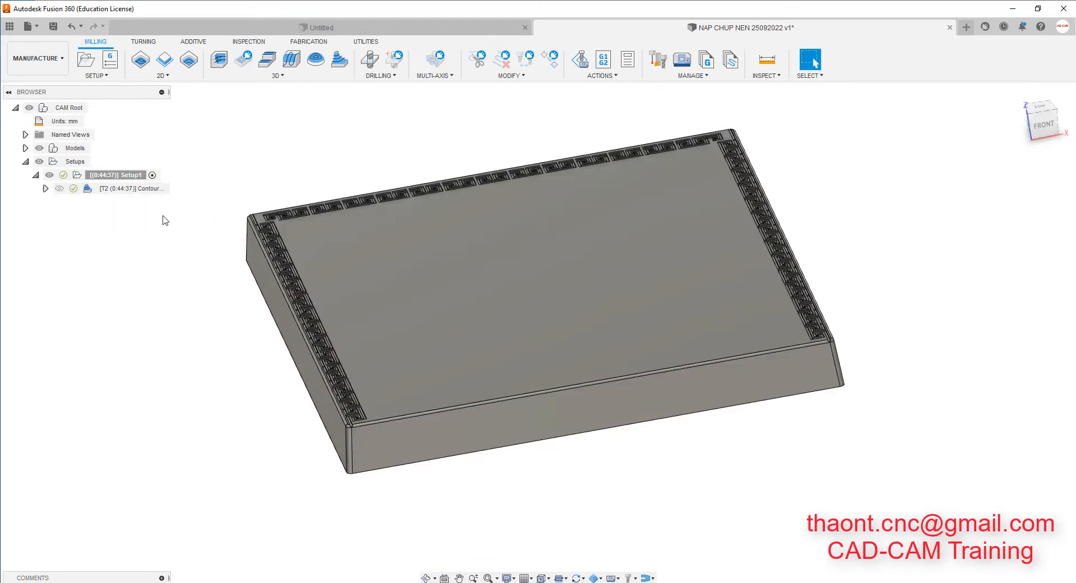
left_click(133, 191)
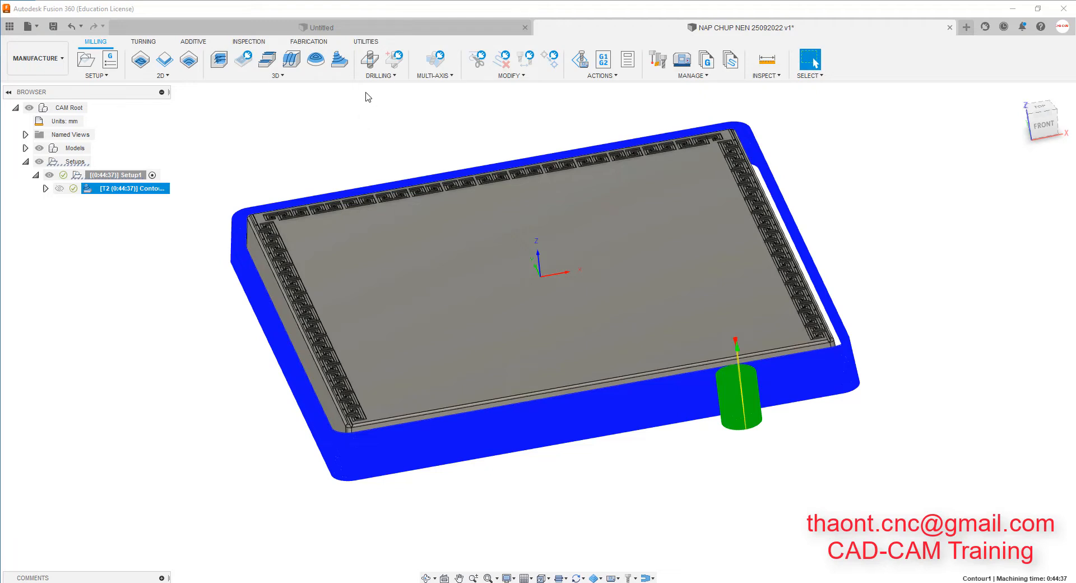
middle_click_drag(405, 184, 809, 396, "shift")
scroll(810, 396, "up", 3)
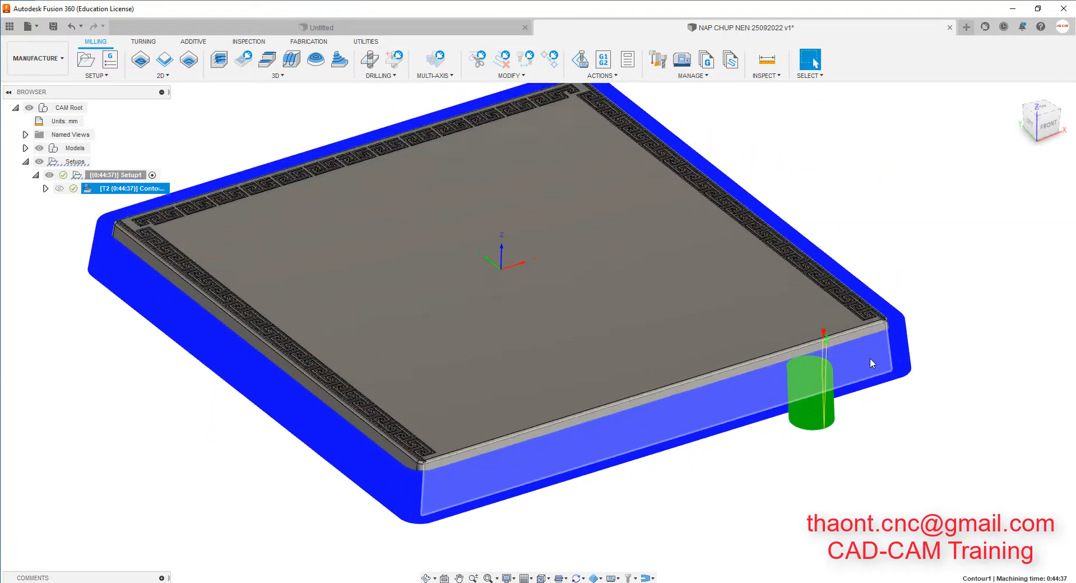
right_click(117, 194)
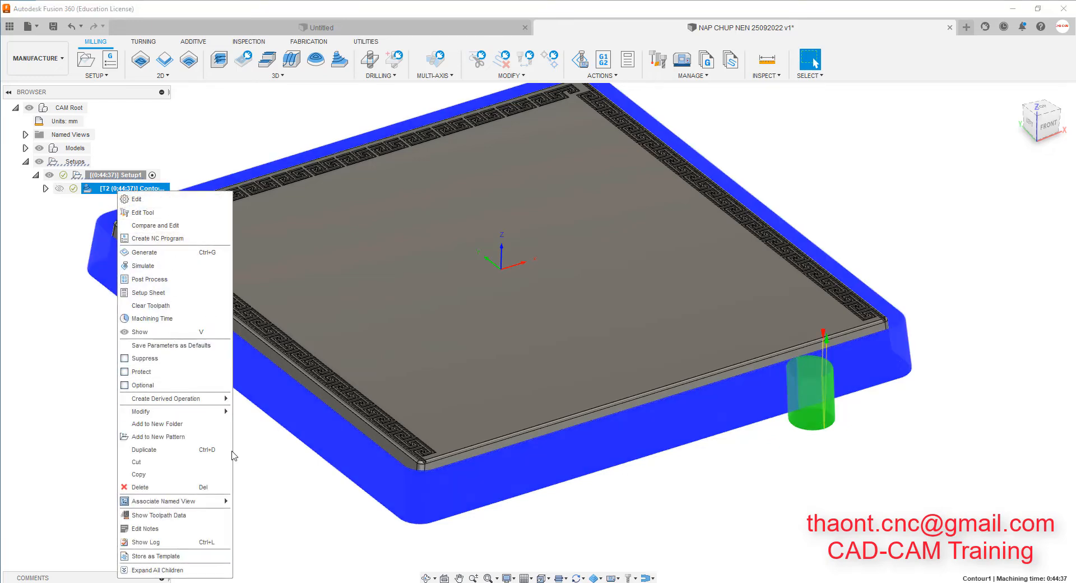
left_click(132, 447)
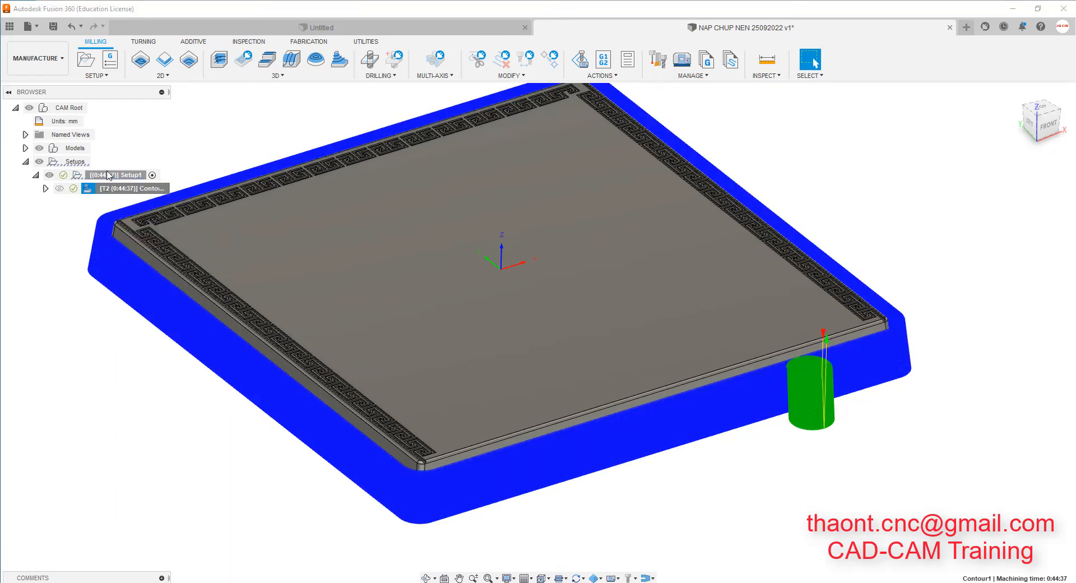
Duplicate the Contour1 operation in Setup1 and open the copy for editing.
scroll(828, 174, "down", 3)
left_click(829, 175)
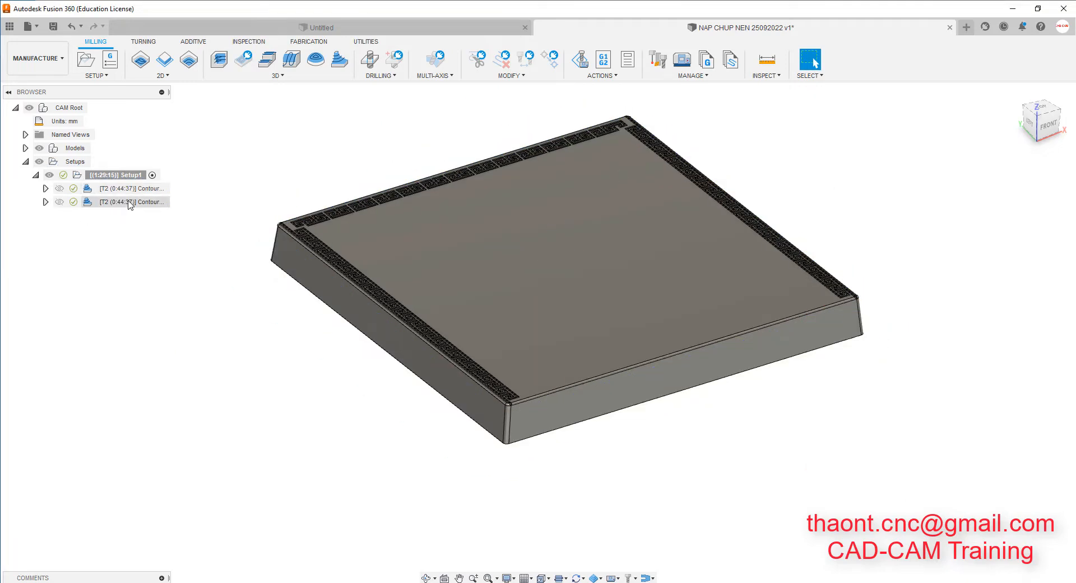
left_click(125, 203)
double_click(89, 204)
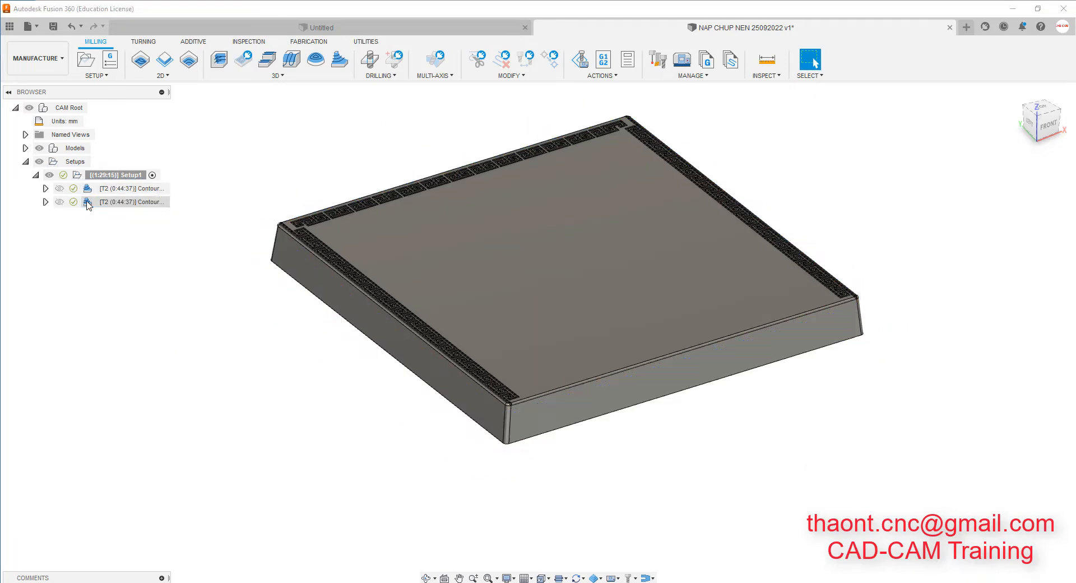
left_click(974, 175)
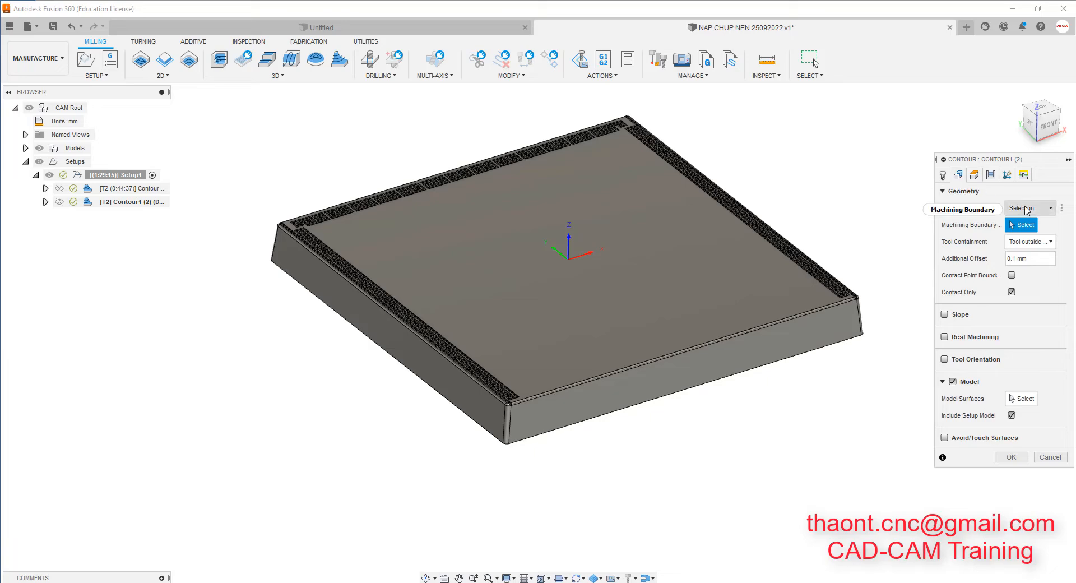
Assign tool 10, the 4 mm R2 ball end mill from the Tool Nhom library, to the copied contour operation.
left_click(943, 175)
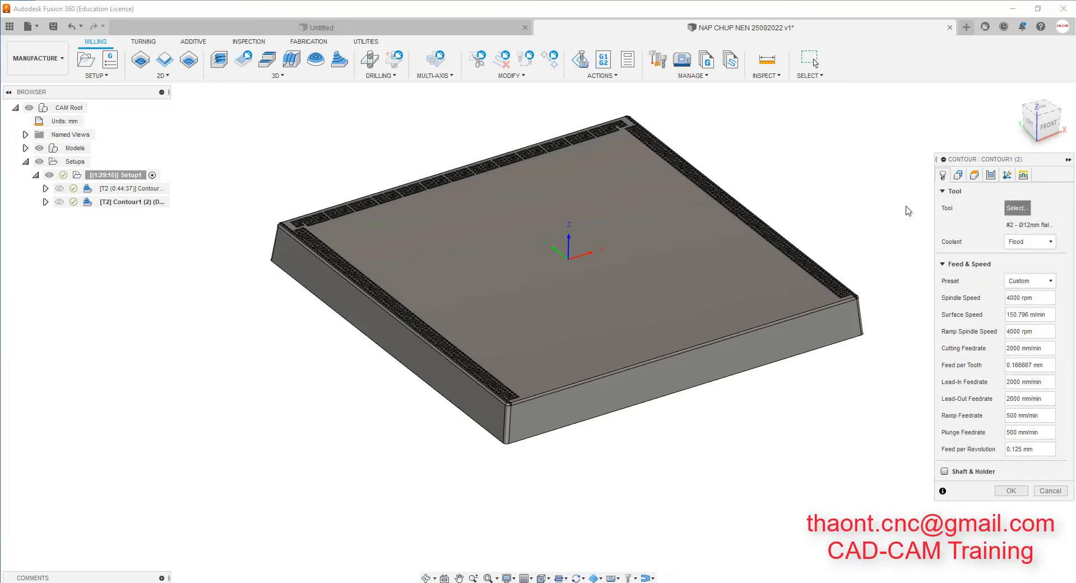
left_click(1016, 208)
left_click(226, 220)
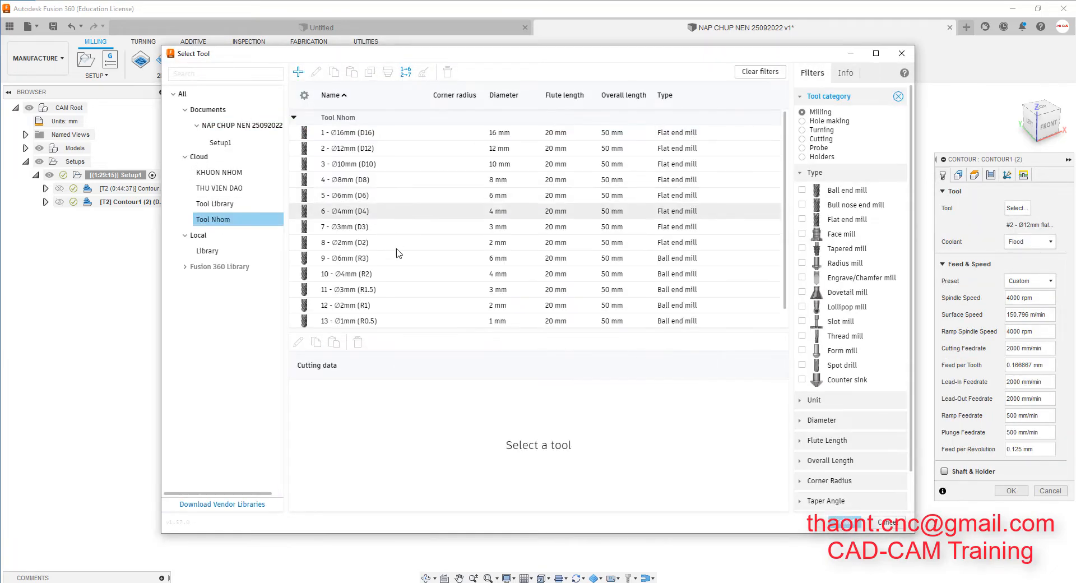
left_click(361, 274)
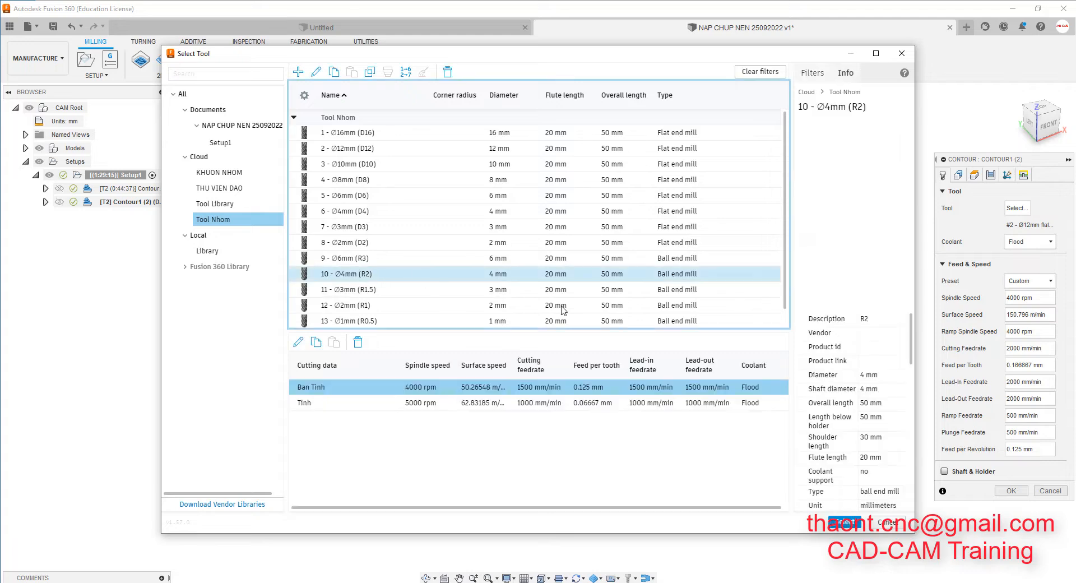
left_click(845, 521)
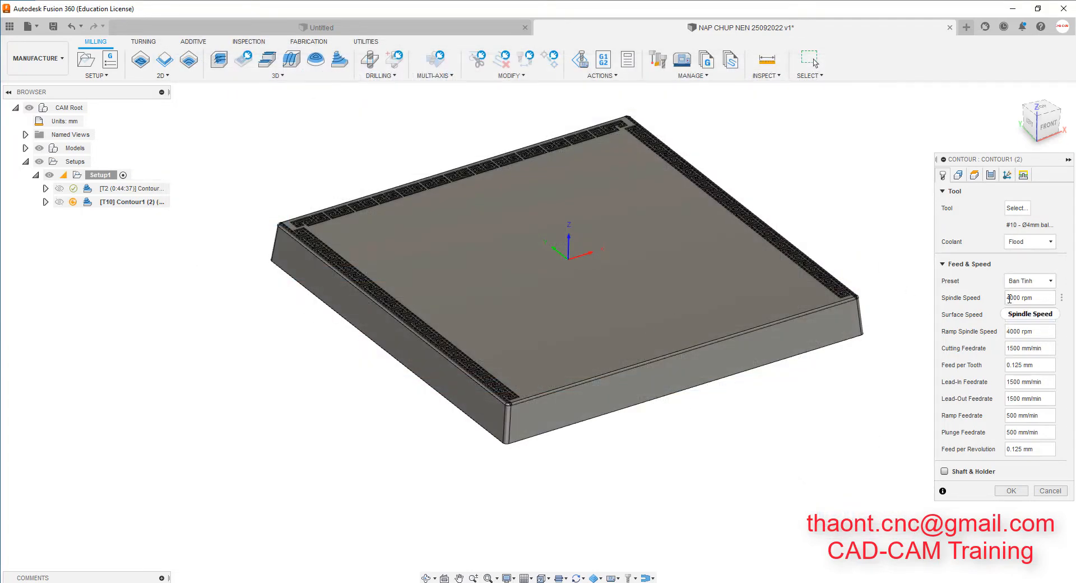
Apply the Tinh cutting preset to the contour copy and raise its spindle speed to 6000 rpm.
left_click(1028, 281)
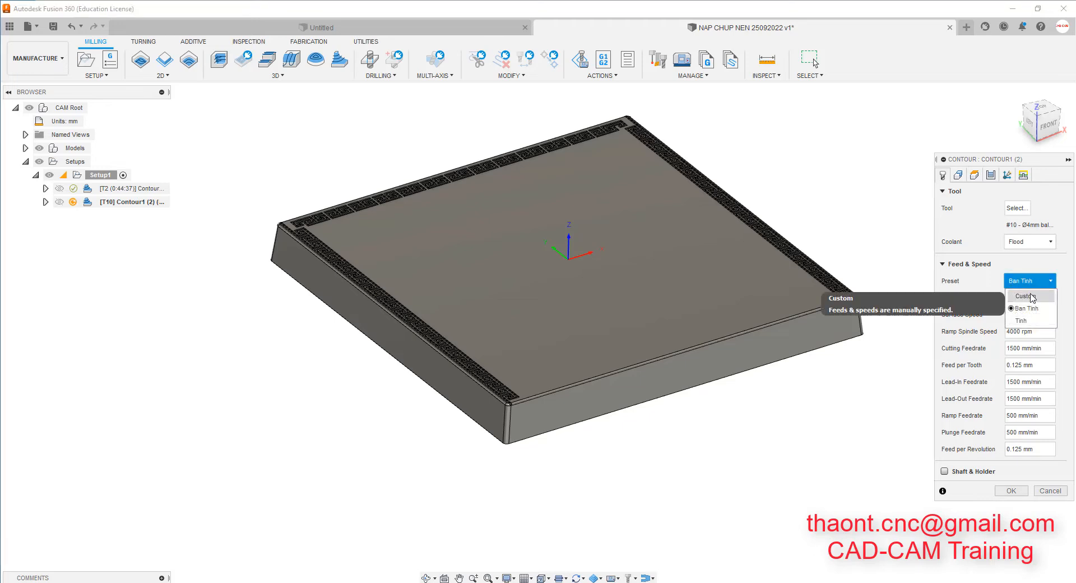
left_click(1028, 321)
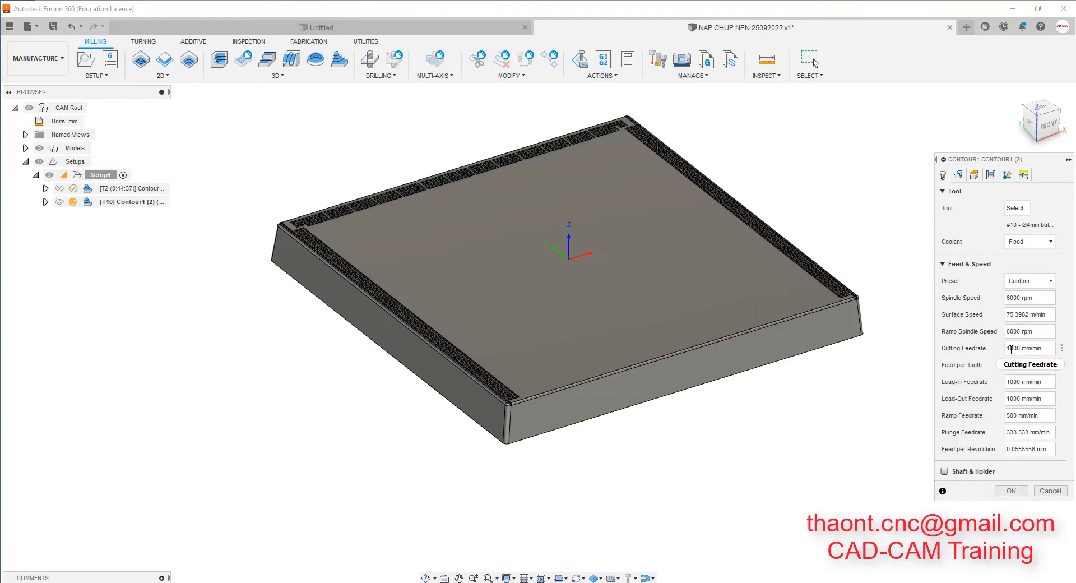
left_click_drag(1011, 349, 982, 365)
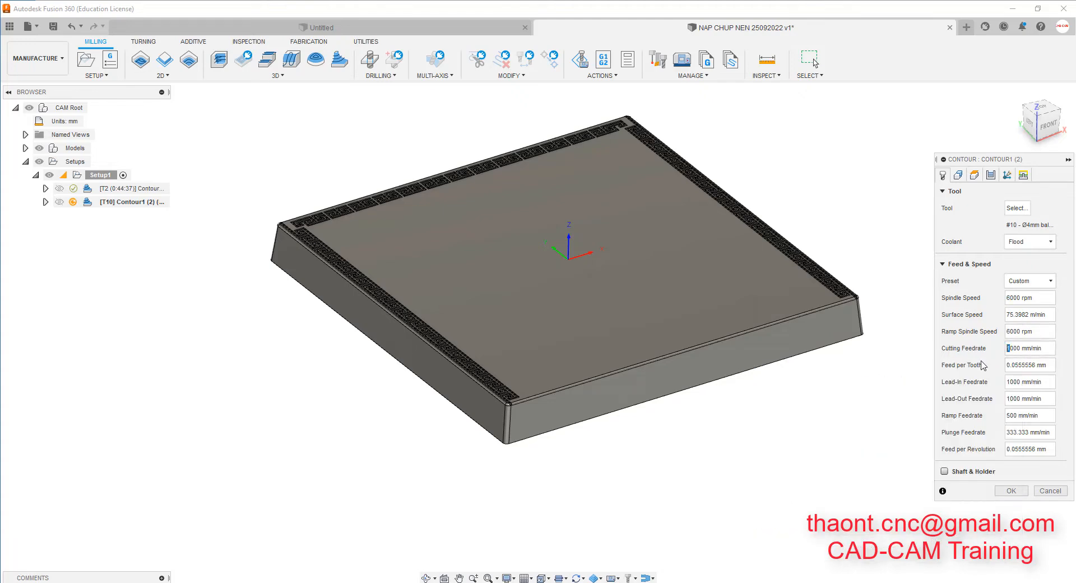
Turn off Stock to Leave in the contour copy's passes.
left_click(975, 175)
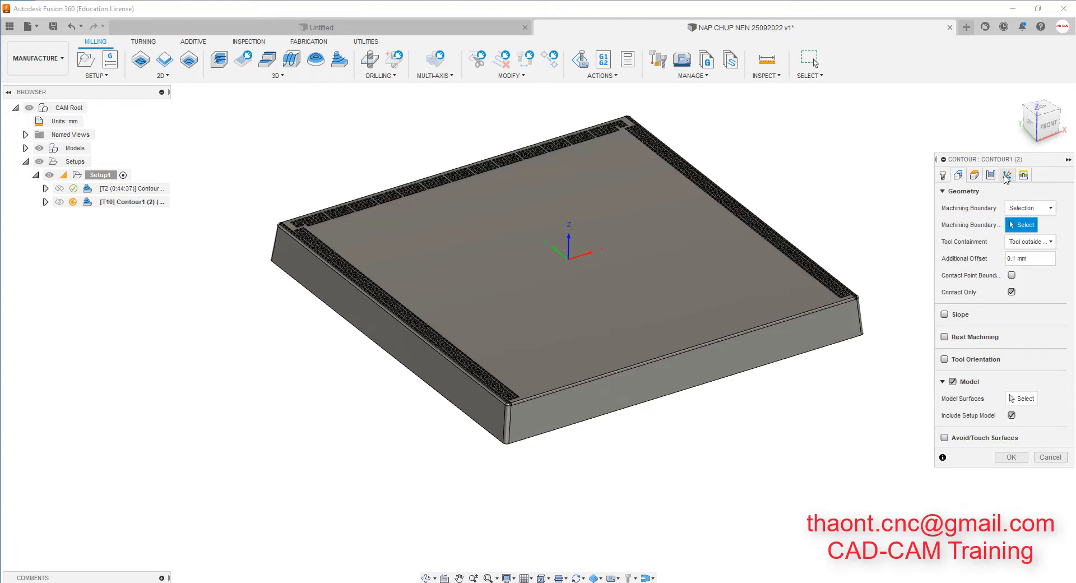
left_click(953, 382)
left_click(991, 175)
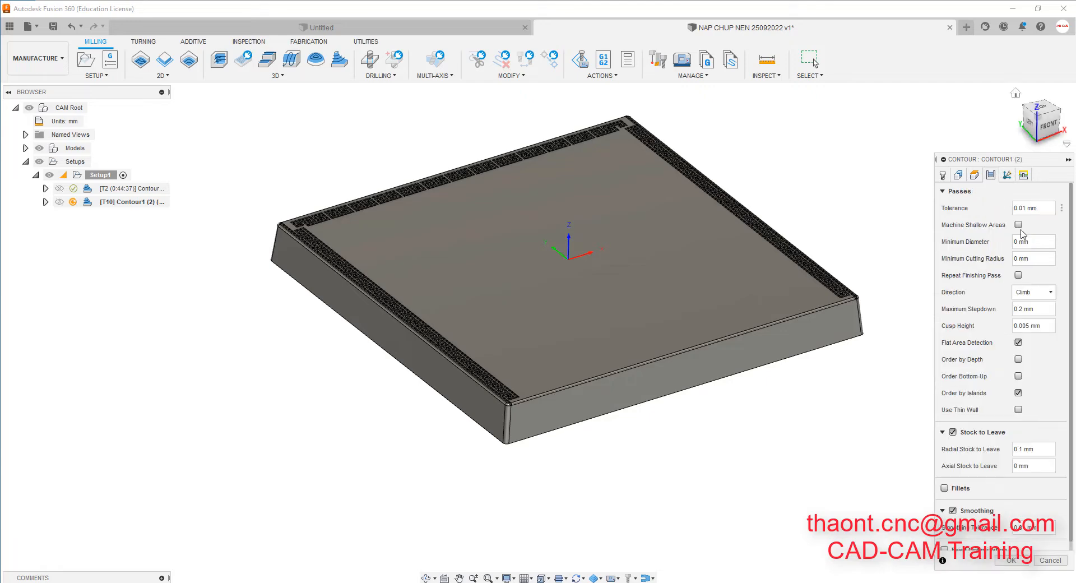
left_click(952, 432)
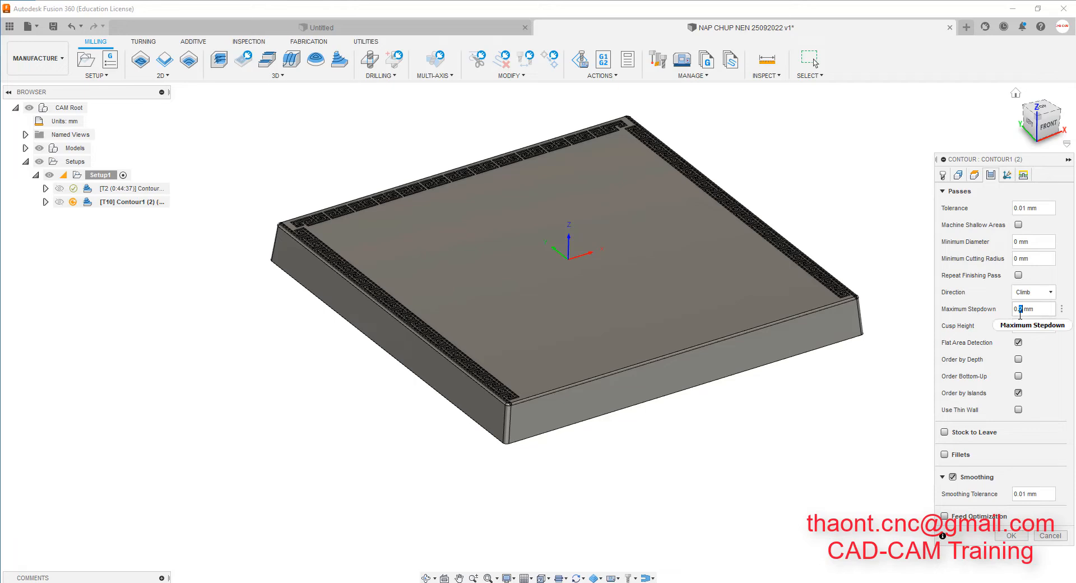
Set the contour copy's horizontal lead-in radius to 1 mm and generate its toolpath.
left_click(1007, 176)
left_click(1021, 177)
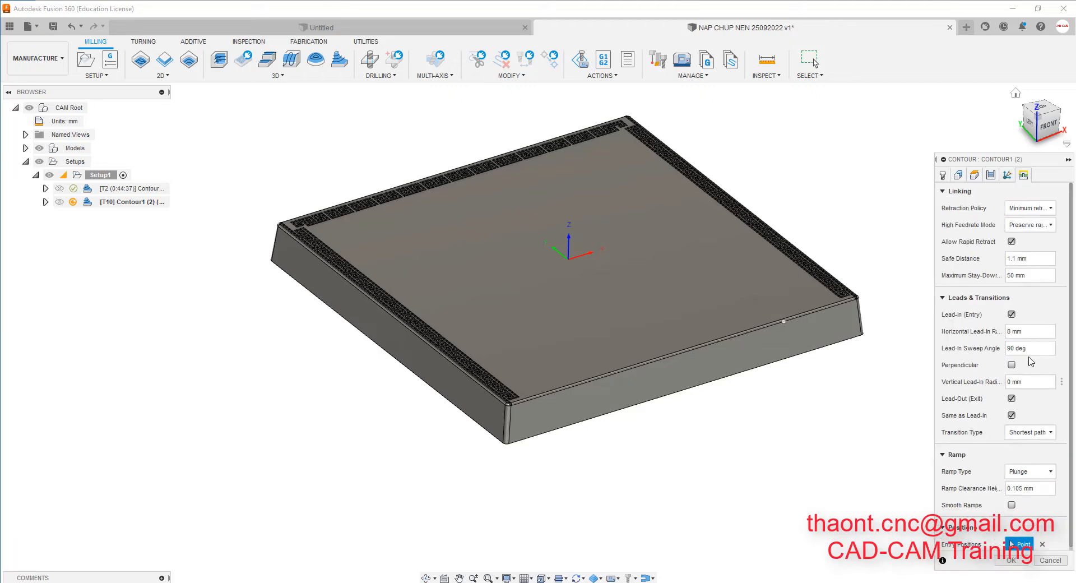
double_click(1012, 332)
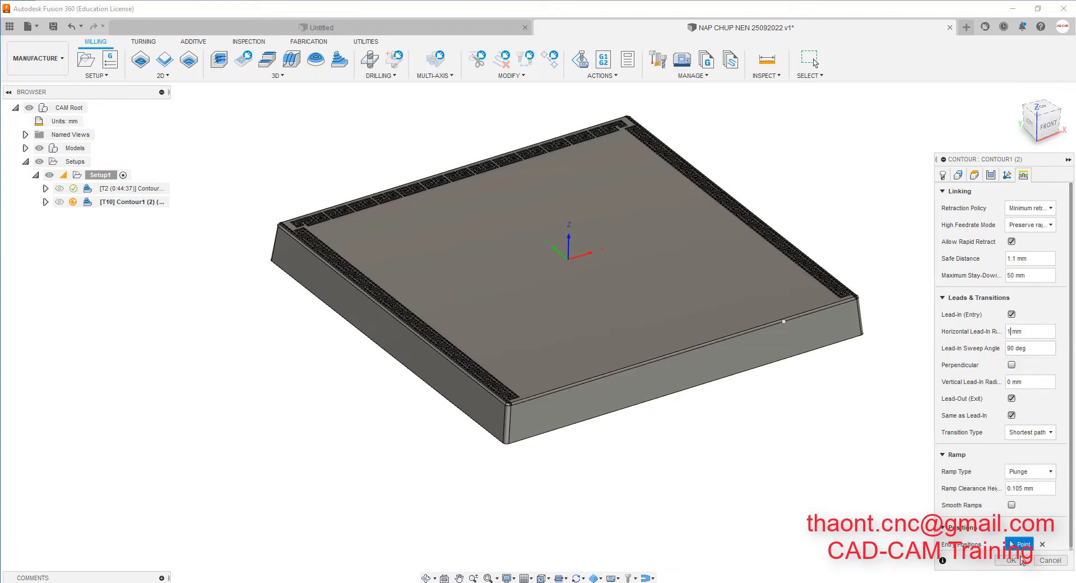
left_click(1010, 558)
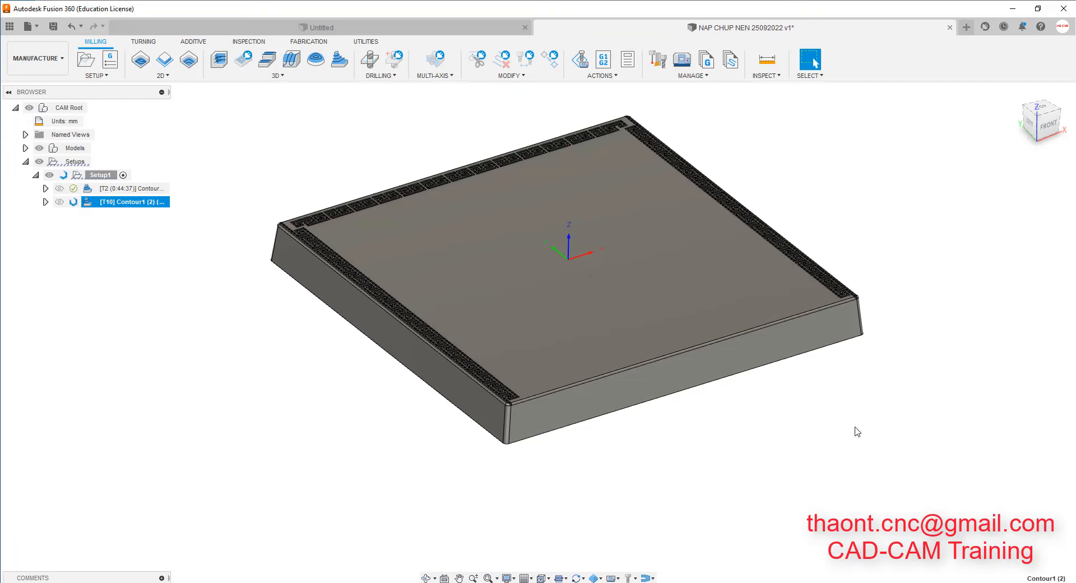
Examine the toolpath's lead-ins on the front wall and its passes around the rounded corner beside the border groove.
scroll(840, 336, "up", 8)
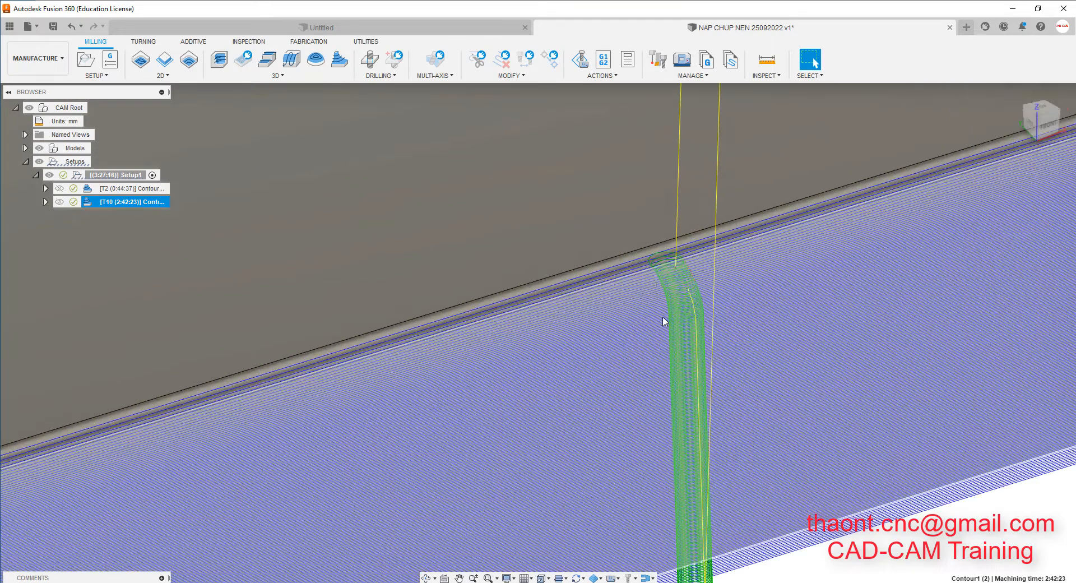
mouse_move(650, 294)
middle_mouse_down("shift")
mouse_move(689, 305)
mouse_move(658, 296)
middle_mouse_up("shift")
scroll(658, 296, "down", 10)
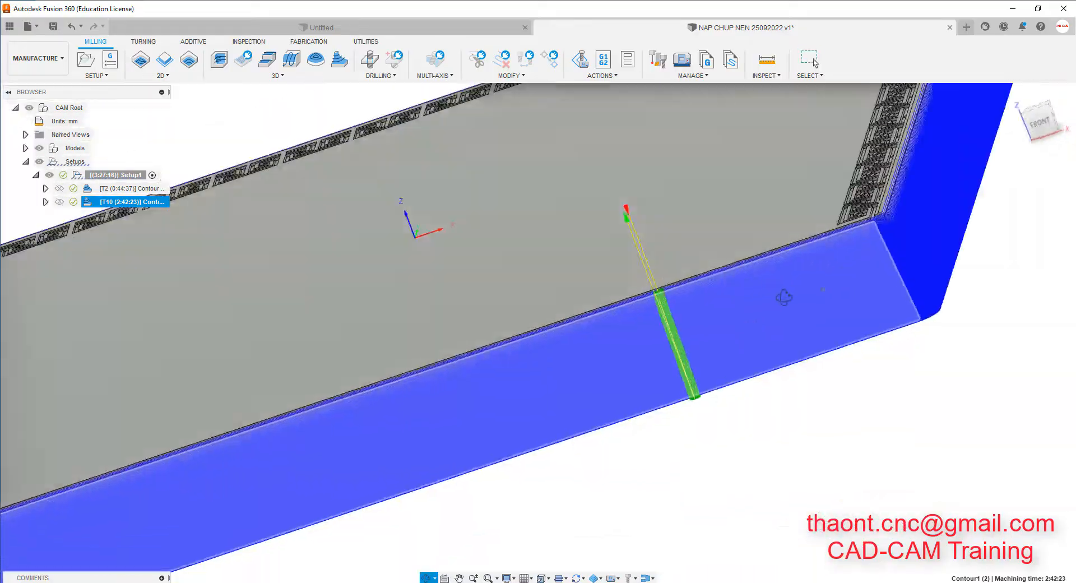
middle_click_drag(783, 297, 809, 318, "shift")
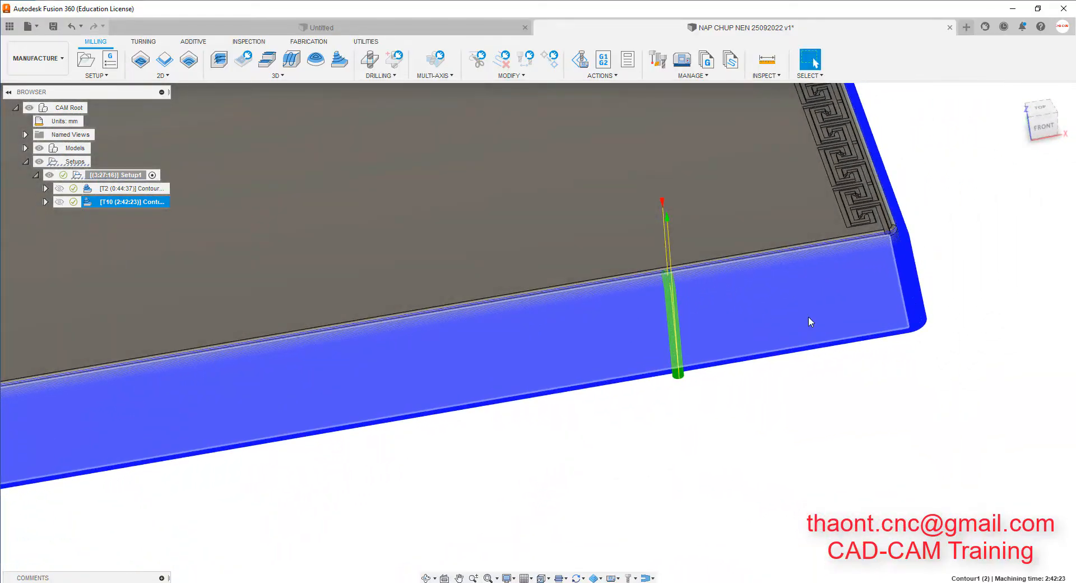
scroll(968, 223, "up", 4)
scroll(845, 219, "up", 3)
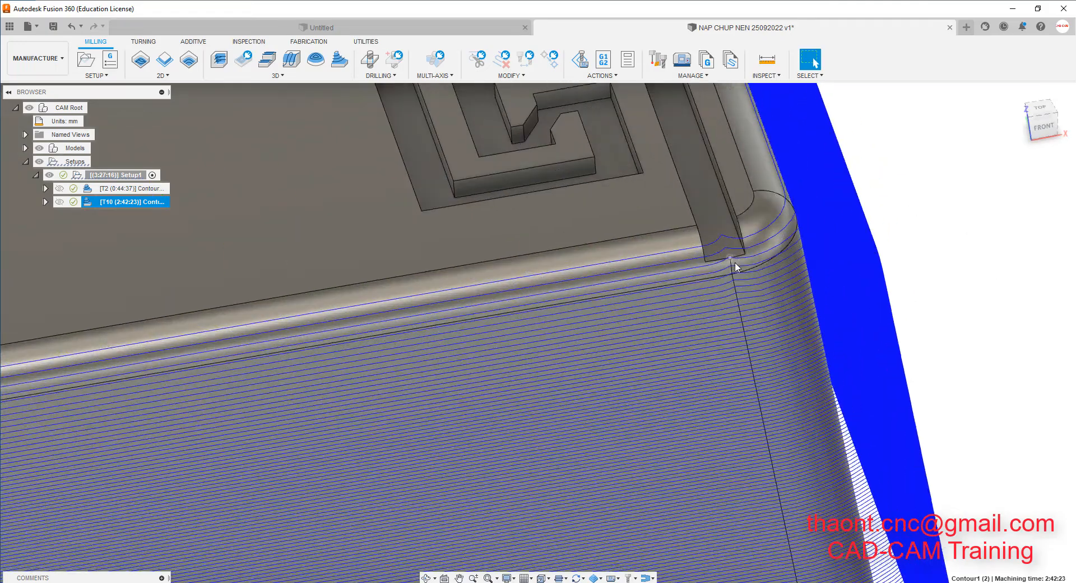
mouse_move(734, 267)
middle_mouse_down("shift")
mouse_move(746, 259)
mouse_move(749, 274)
mouse_move(737, 271)
middle_mouse_up("shift")
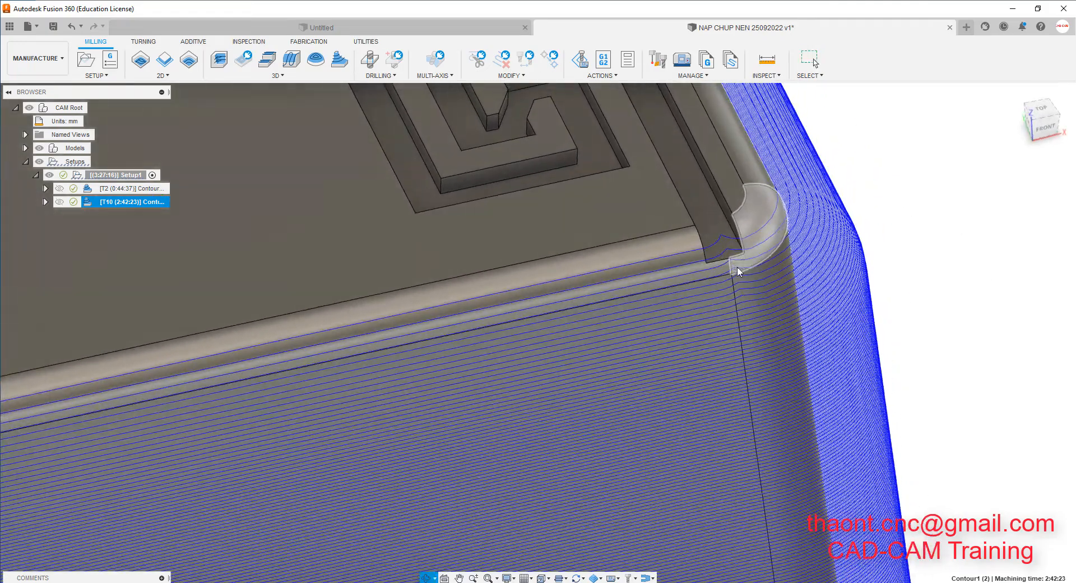
Replace the contour copy's entry position with the upper vertex where the front wall meets the right corner fillet, and regenerate.
double_click(88, 202)
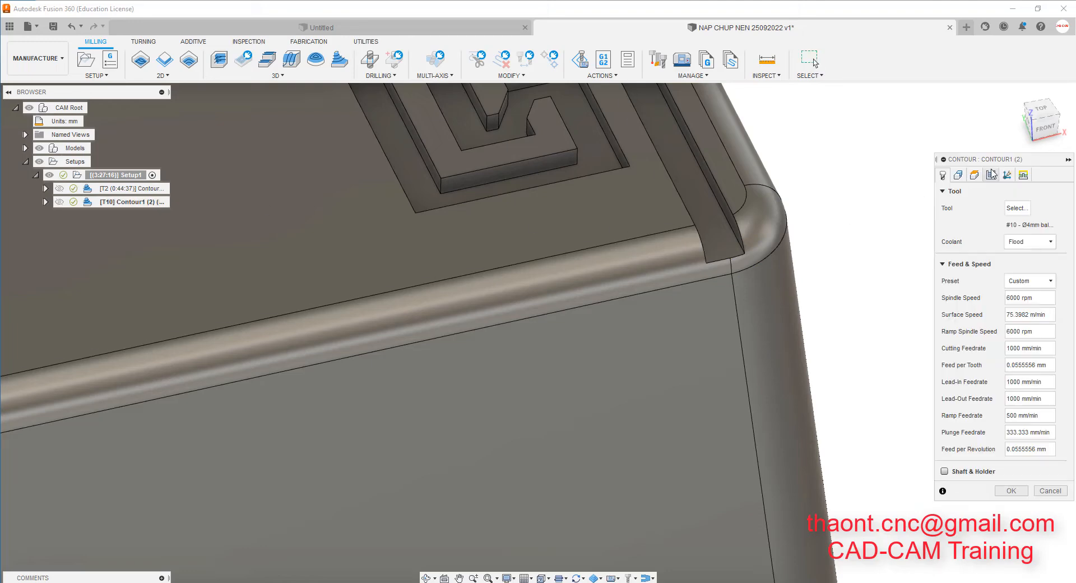
left_click(959, 175)
left_click(1023, 174)
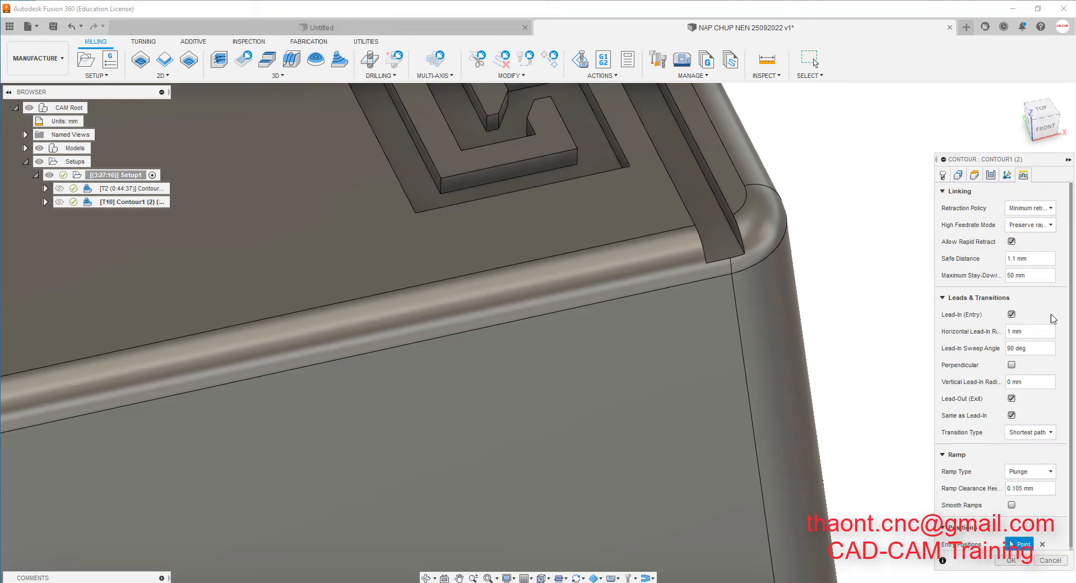
scroll(735, 274, "up", 1)
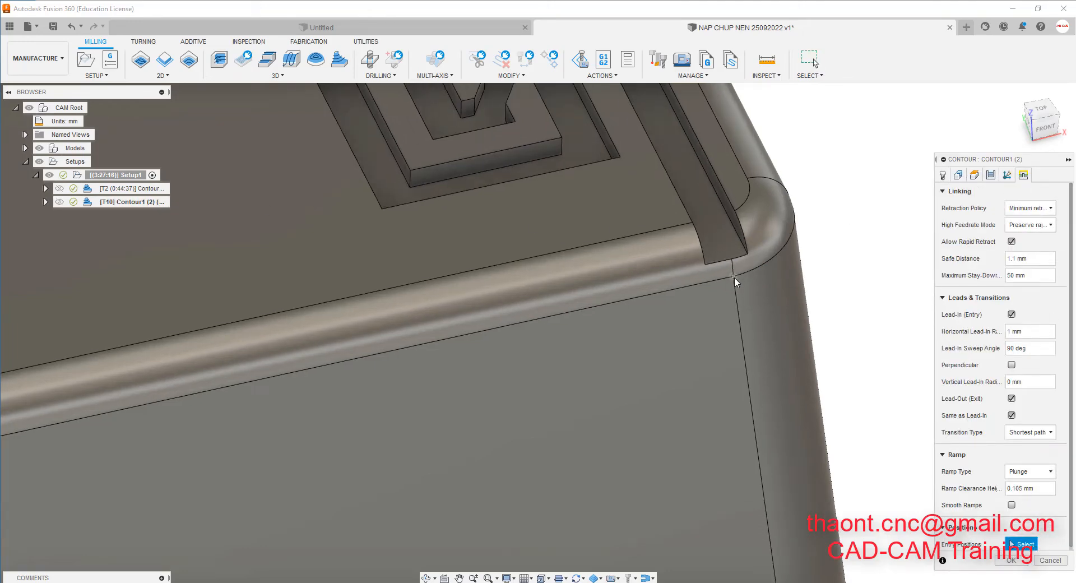
left_click(735, 277)
left_click(1017, 562)
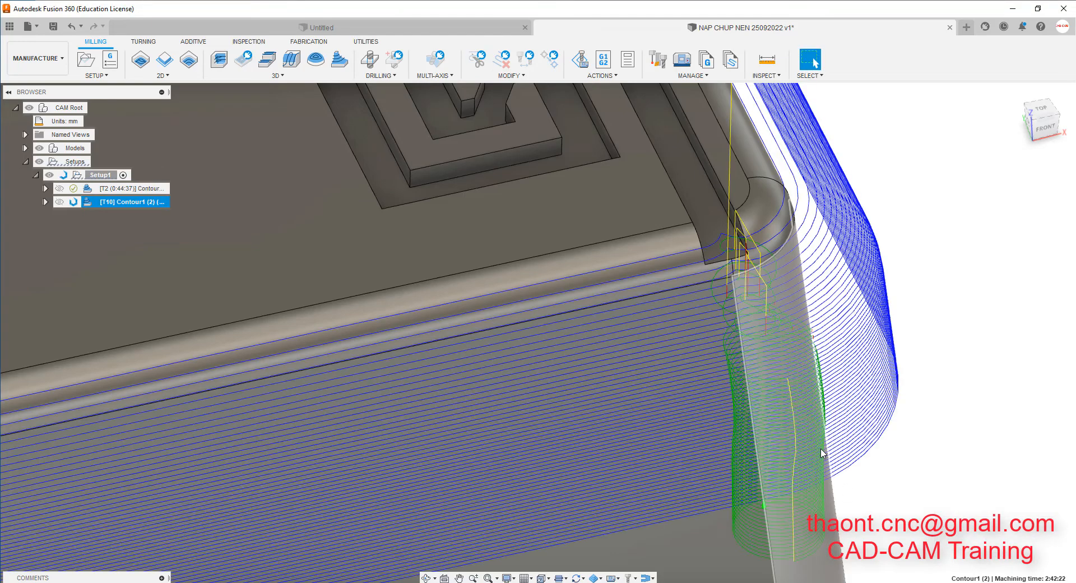
Examine the regenerated toolpath's entries at the front right corner and its passes across the groove at the front left corner.
scroll(821, 453, "down", 6)
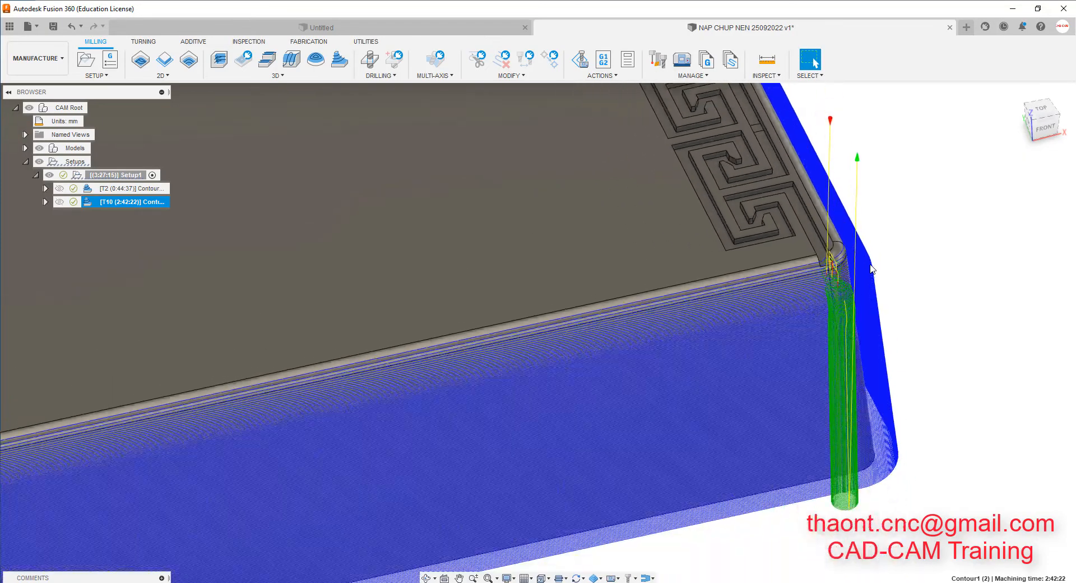
scroll(870, 269, "up", 8)
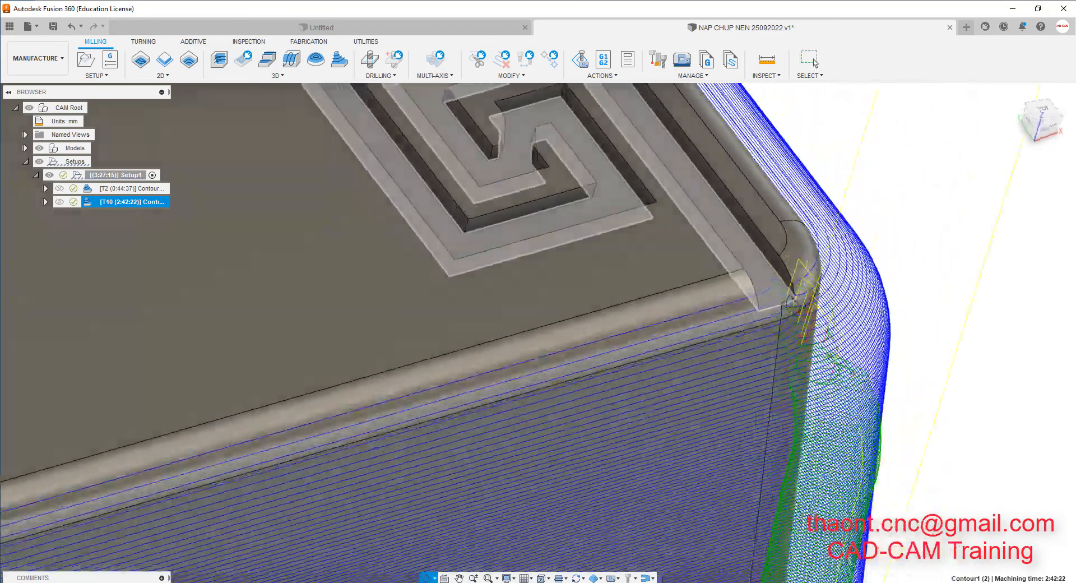
middle_click_drag(834, 364, 770, 296, "shift")
scroll(776, 307, "down", 10)
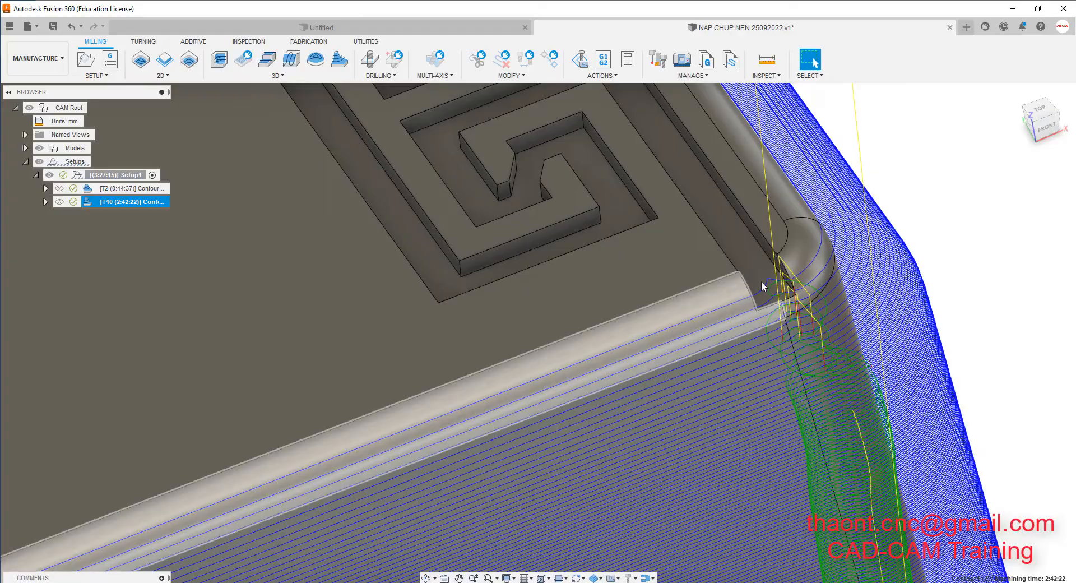
scroll(684, 329, "down", 3)
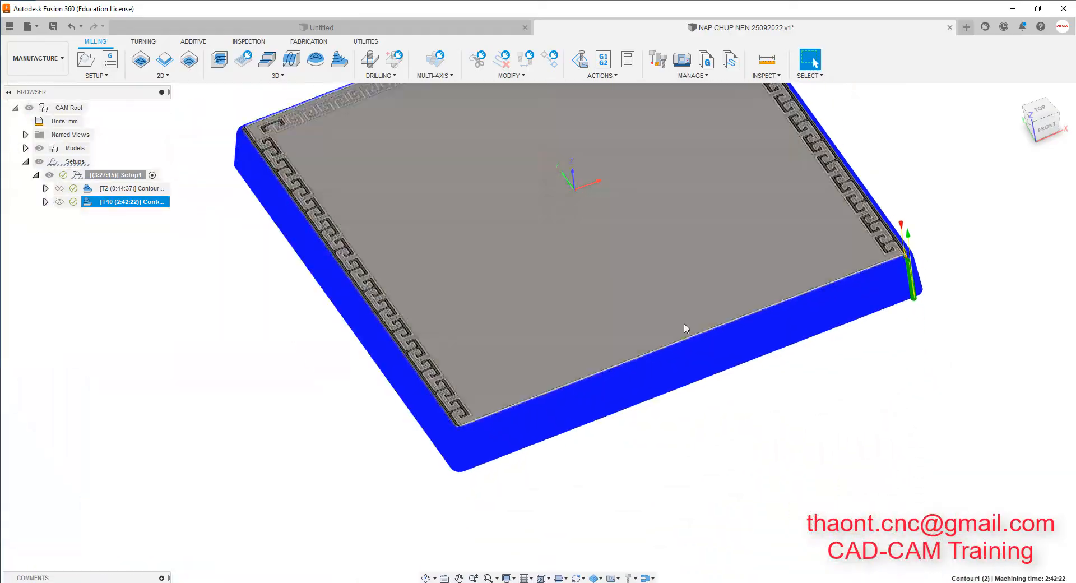
scroll(473, 439, "up", 10)
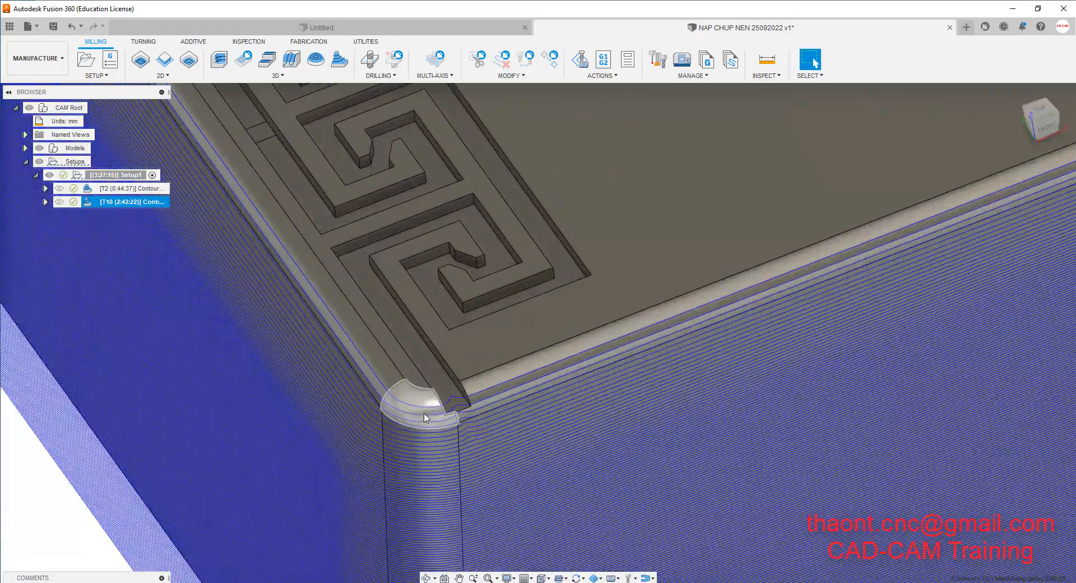
mouse_move(424, 417)
middle_mouse_down("shift")
mouse_move(444, 411)
mouse_move(440, 421)
middle_mouse_up("shift")
scroll(441, 422, "up", 5)
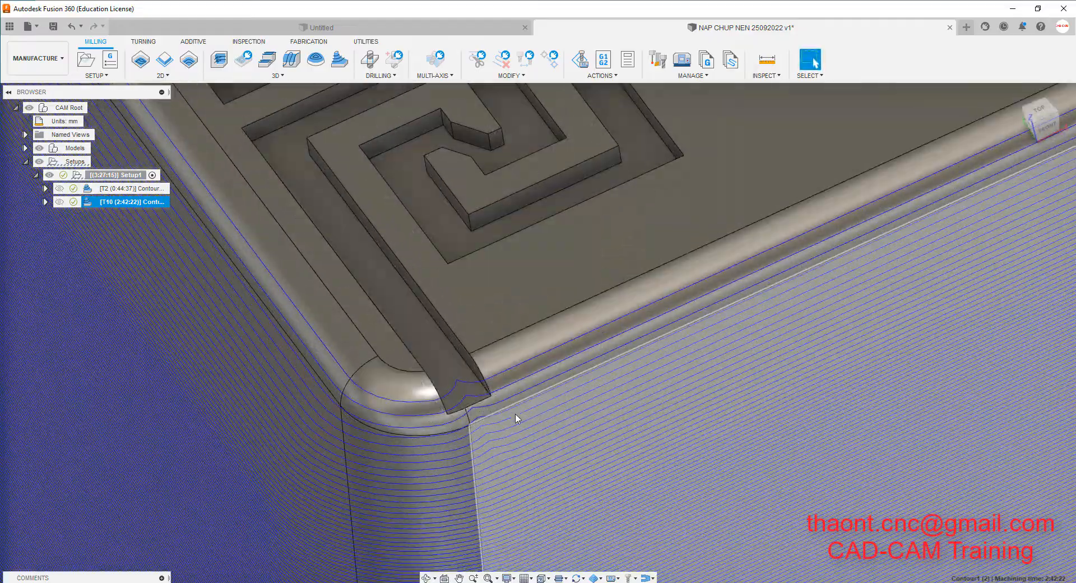
middle_click_drag(516, 418, 453, 402, "shift")
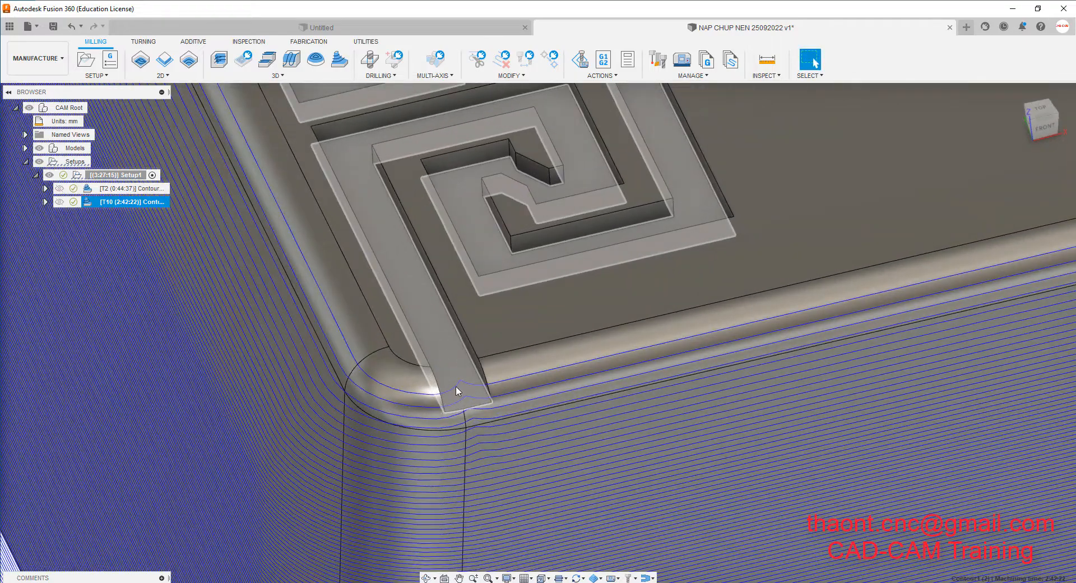
scroll(504, 409, "down", 10)
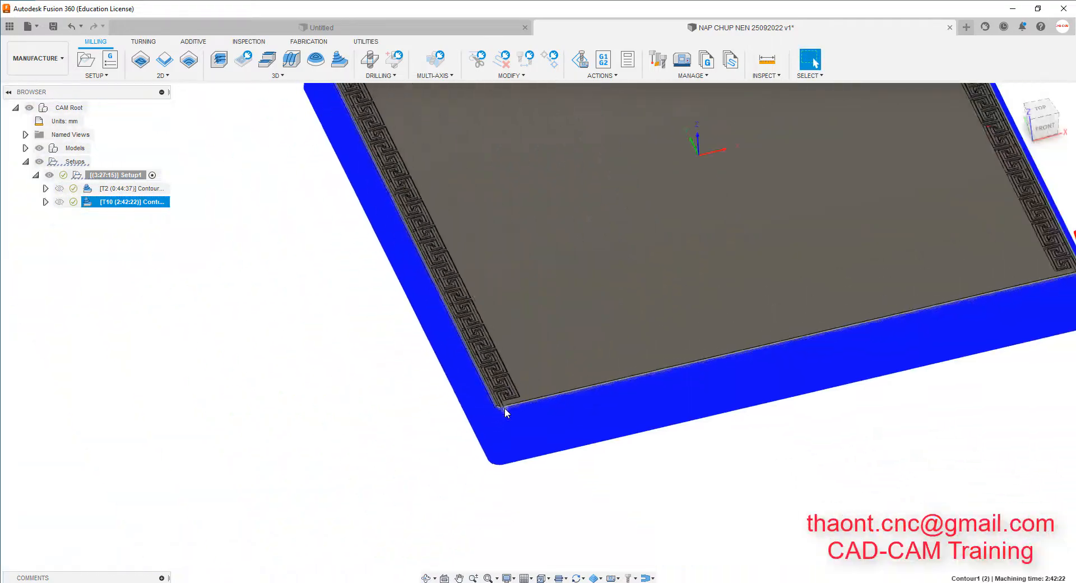
scroll(504, 408, "down", 4)
scroll(840, 369, "up", 10)
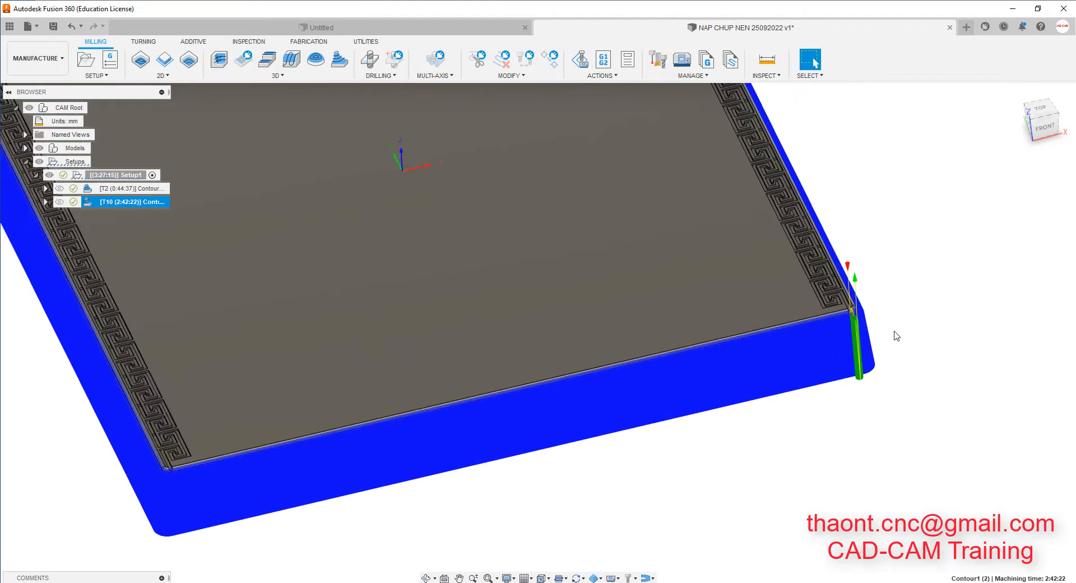
scroll(860, 319, "up", 4)
scroll(861, 319, "down", 4)
left_click(950, 299)
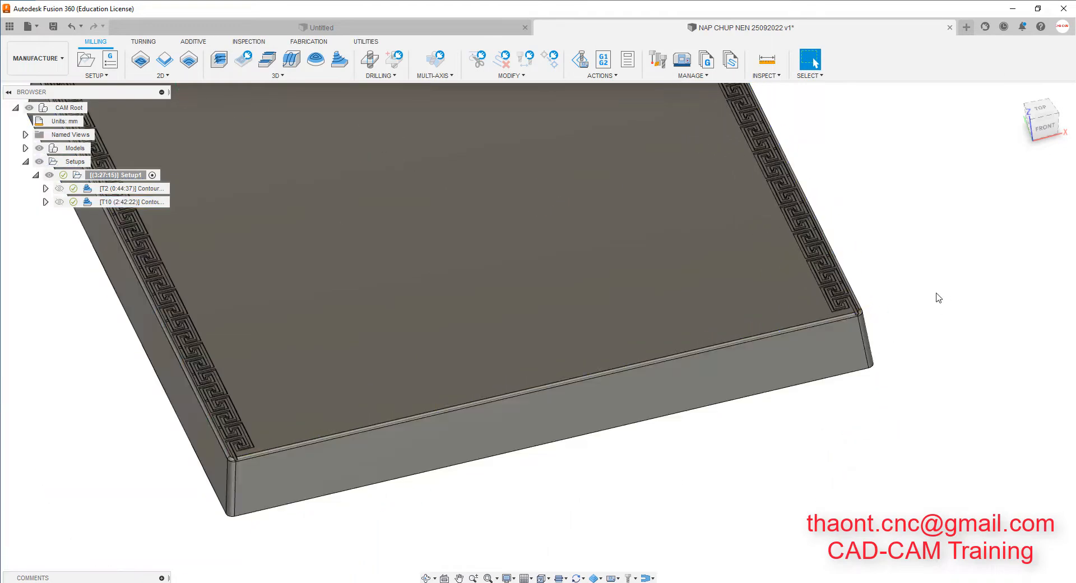
Switch the cover model from the Manufacture workspace to the Design workspace.
left_click(44, 60)
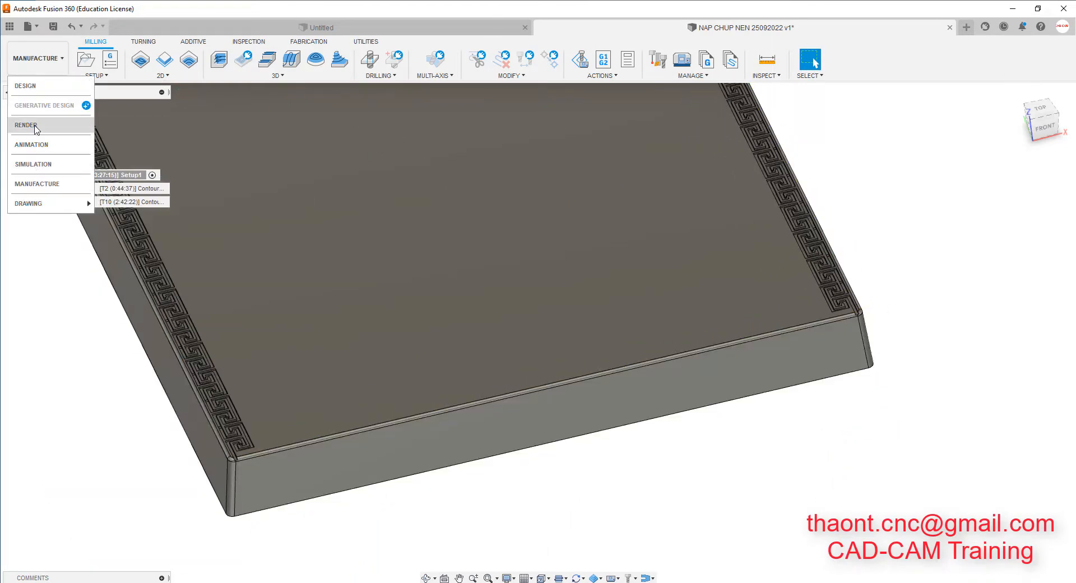
left_click(31, 95)
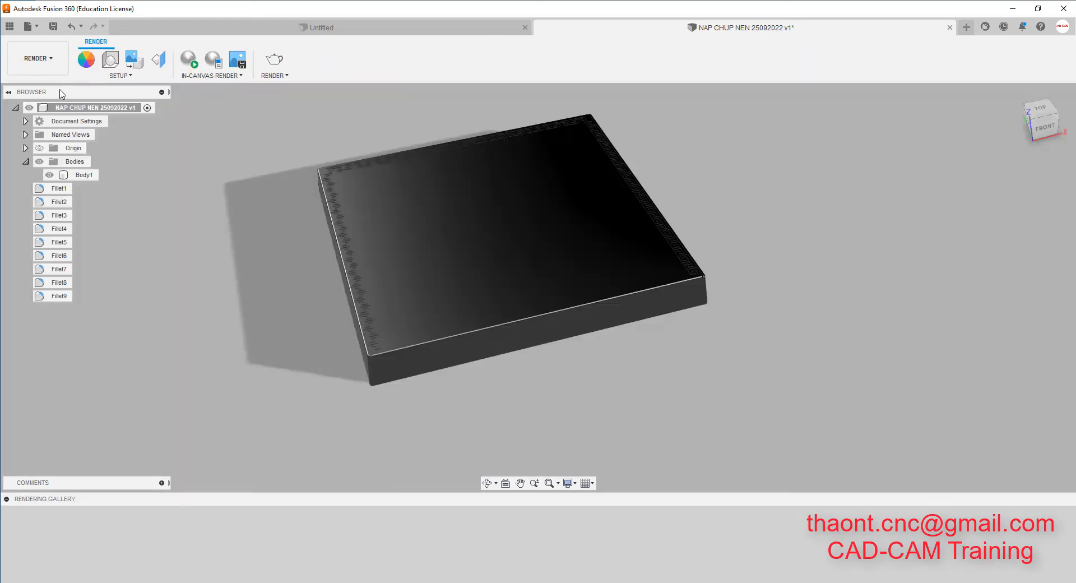
left_click(47, 60)
left_click(29, 89)
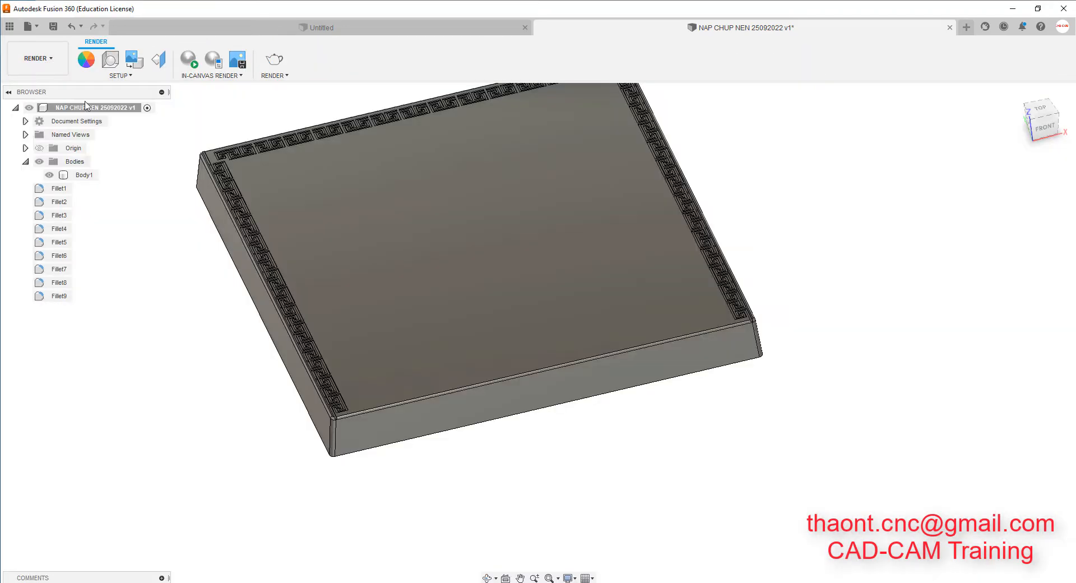
Start a new sketch on the cover's flat top face.
scroll(772, 352, "up", 8)
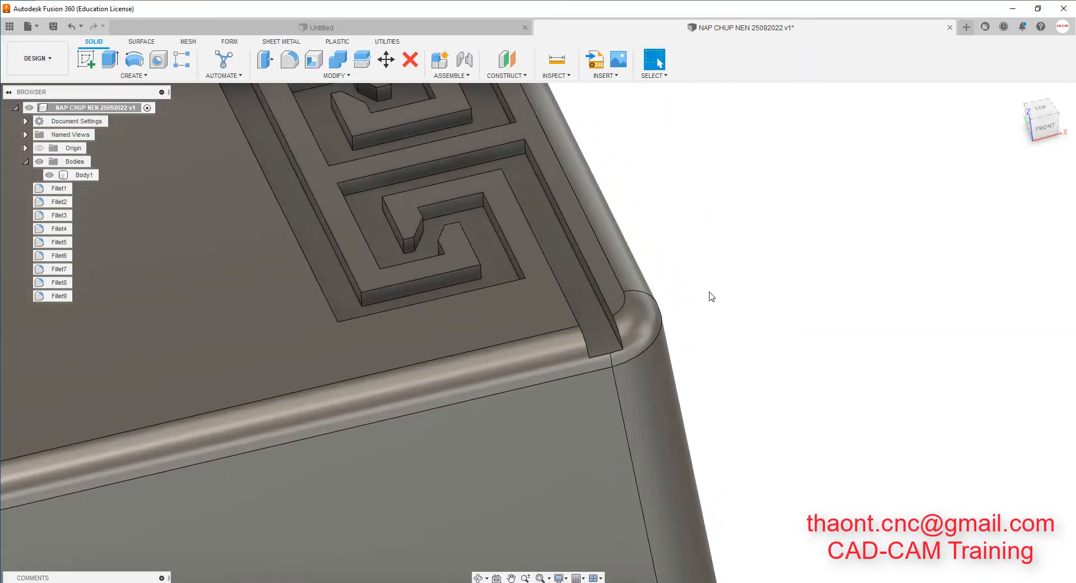
mouse_move(729, 315)
middle_mouse_down("shift")
mouse_move(694, 307)
mouse_move(709, 358)
mouse_move(696, 310)
mouse_move(728, 291)
mouse_move(738, 308)
middle_mouse_up("shift")
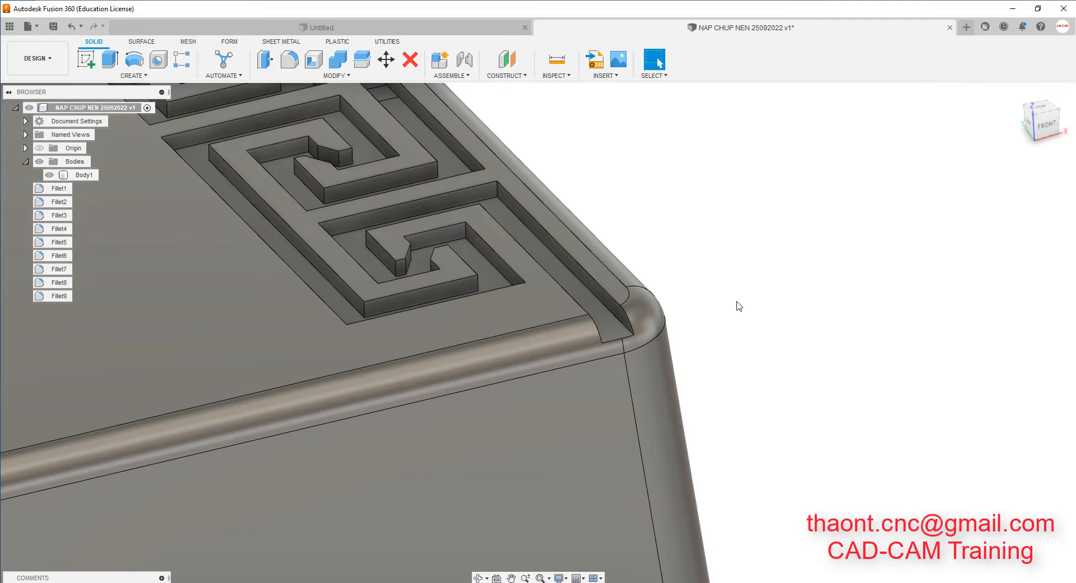
scroll(739, 305, "down", 2)
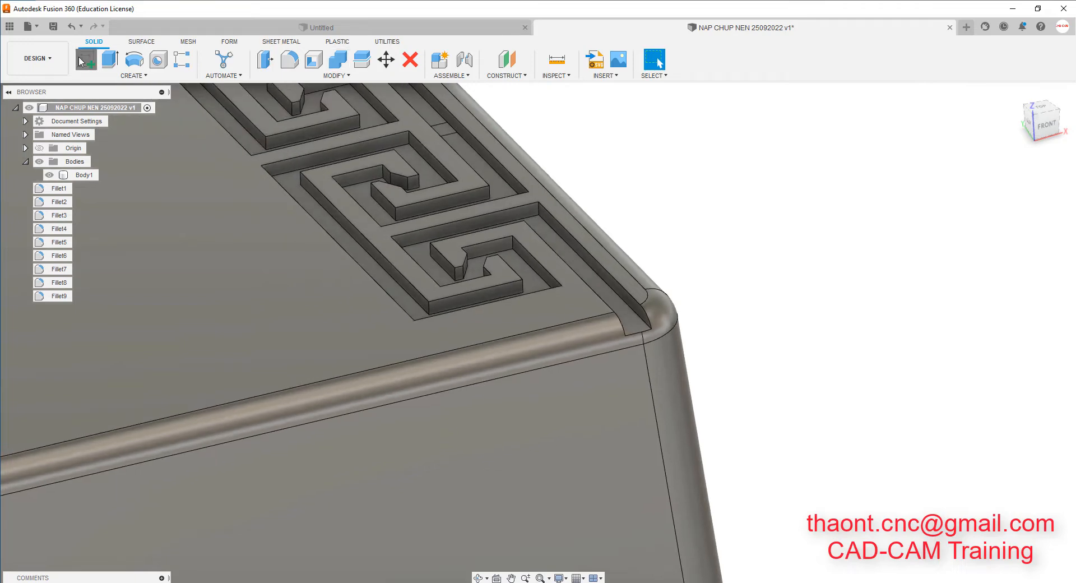
left_click(562, 298)
left_click(612, 250)
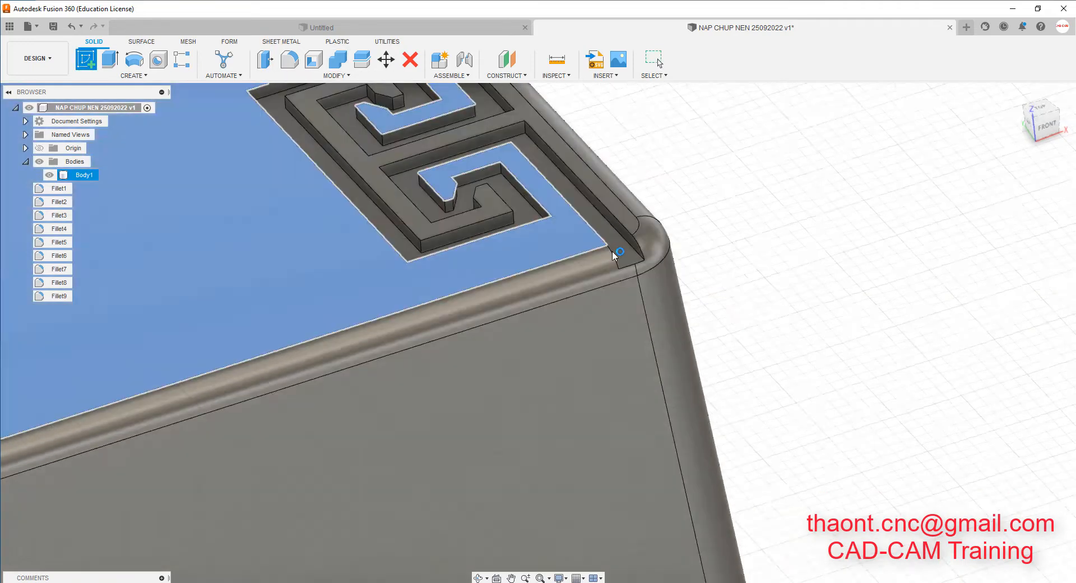
Include the arc edge where the border groove cuts the top fillet at the front right corner in the sketch as 3D geometry.
middle_click_drag(658, 228, 728, 230, "shift")
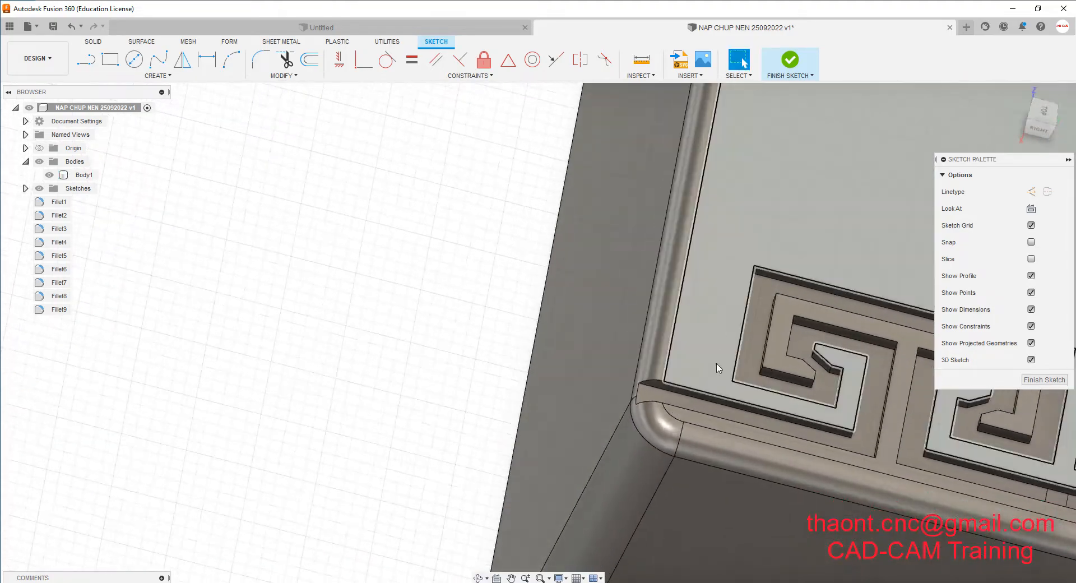
scroll(744, 427, "up", 2)
scroll(756, 365, "up", 2)
scroll(303, 301, "down", 1)
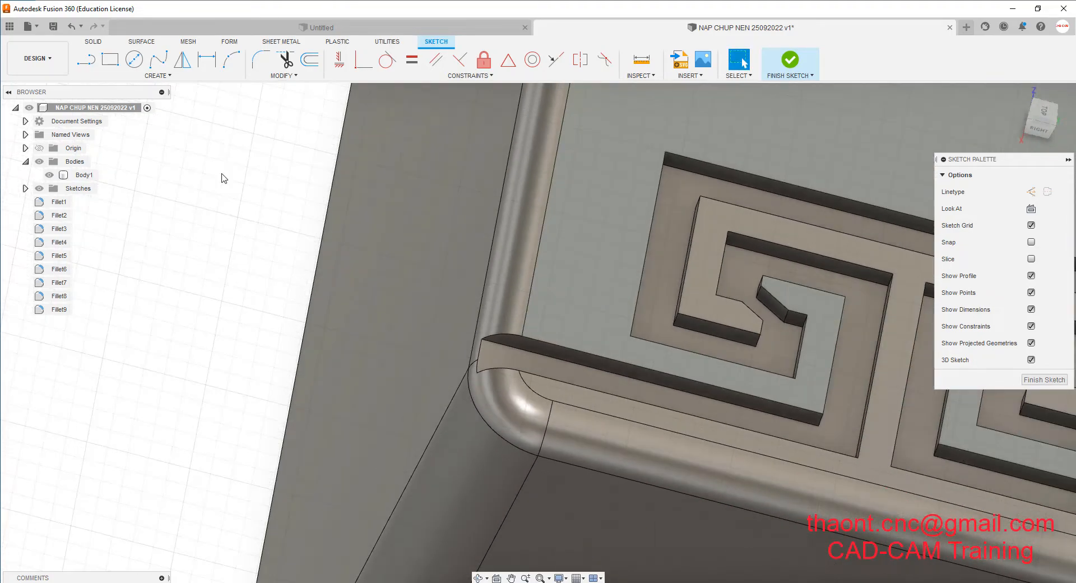
left_click(168, 75)
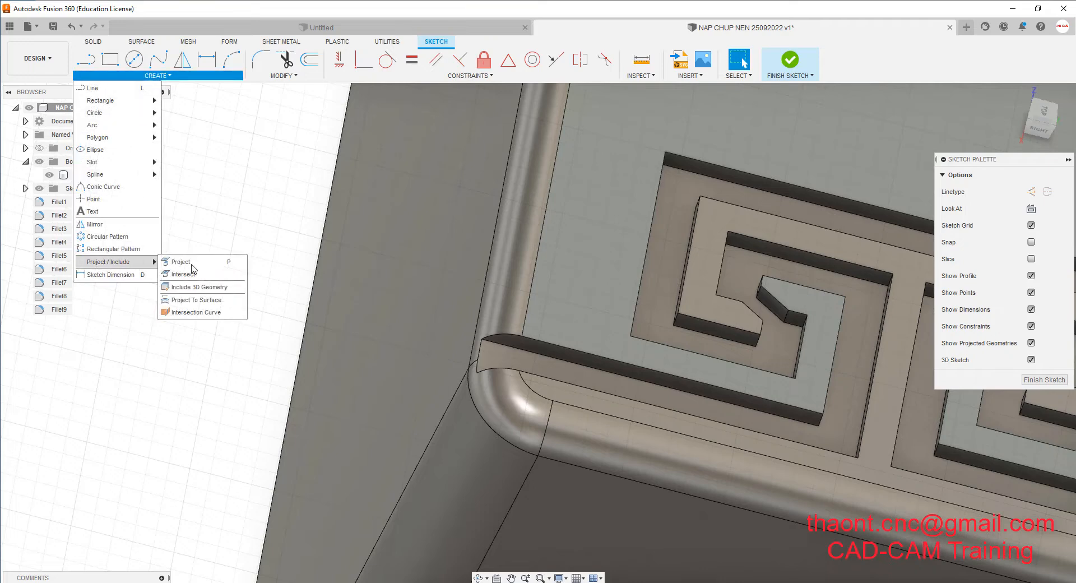
left_click(199, 287)
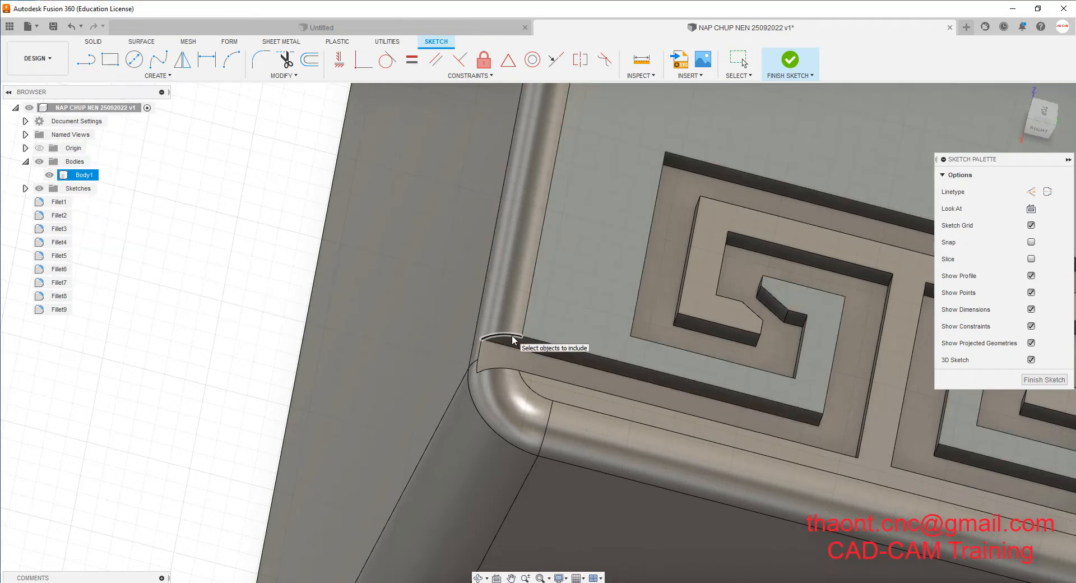
left_click(513, 335)
scroll(358, 393, "down", 2)
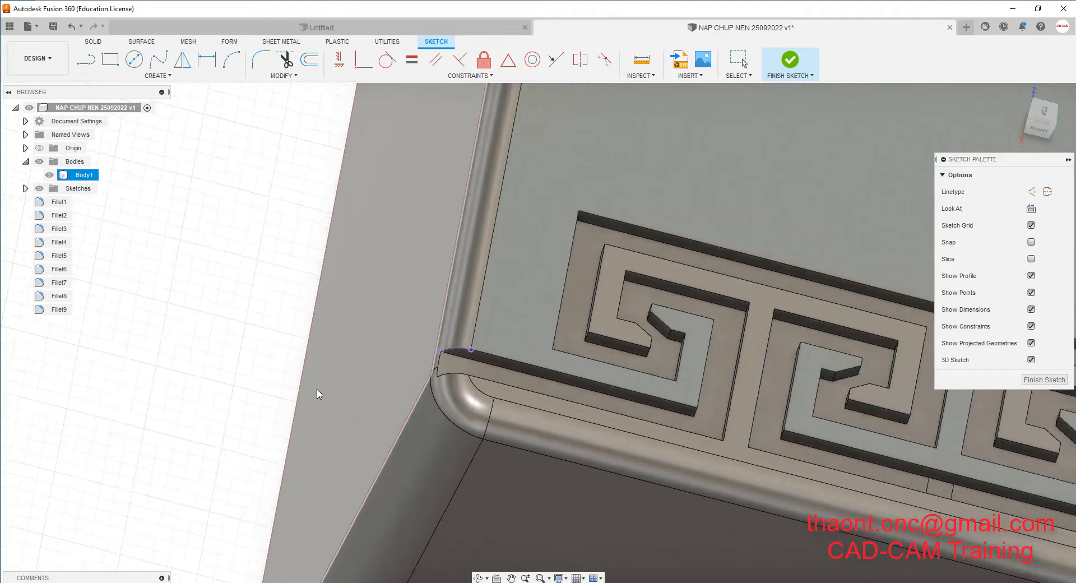
Include the matching groove-end arc edges at the back right and back left corners in the sketch as 3D geometry.
scroll(318, 394, "down", 10)
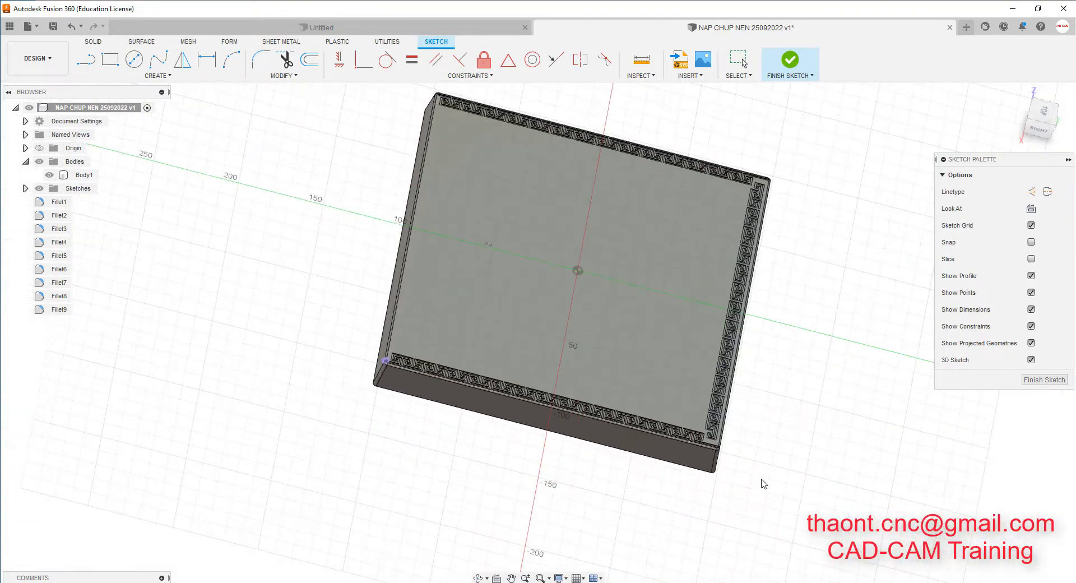
scroll(696, 432, "up", 10)
mouse_move(579, 406)
middle_mouse_down("shift")
mouse_move(548, 393)
mouse_move(529, 359)
middle_mouse_up("shift")
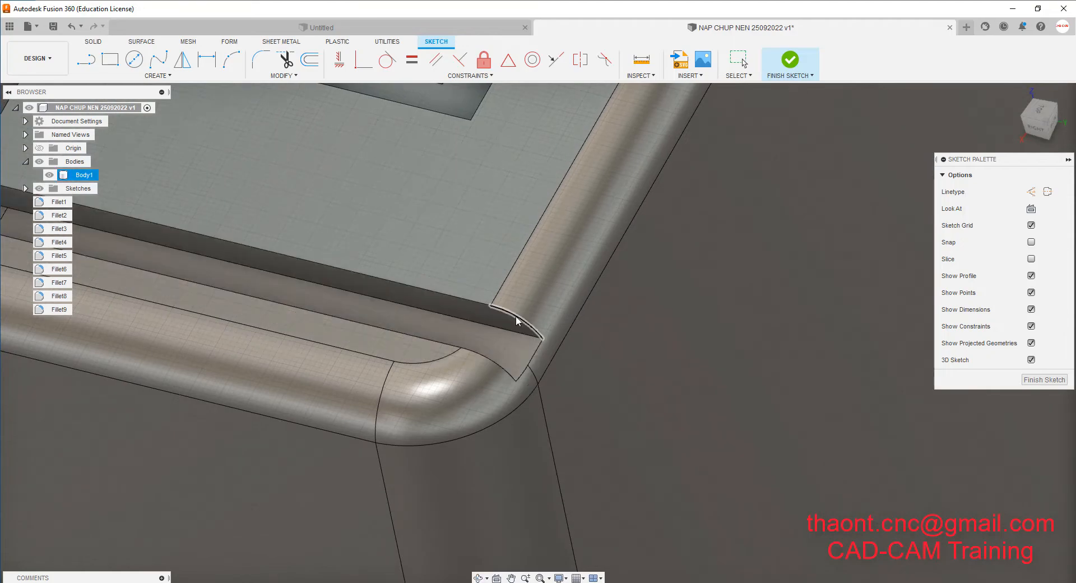
scroll(600, 399, "down", 10)
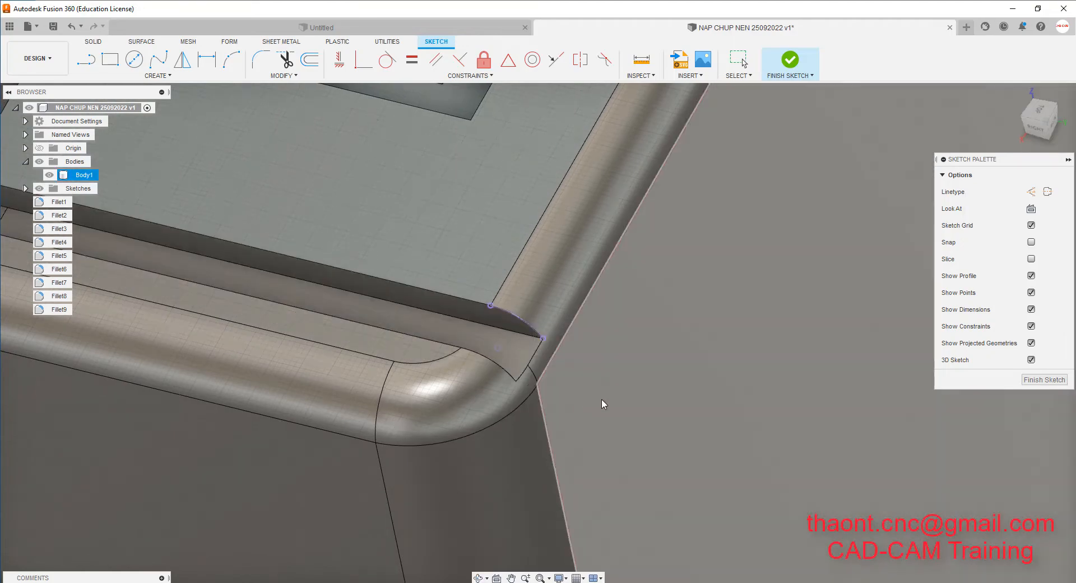
scroll(602, 400, "down", 3)
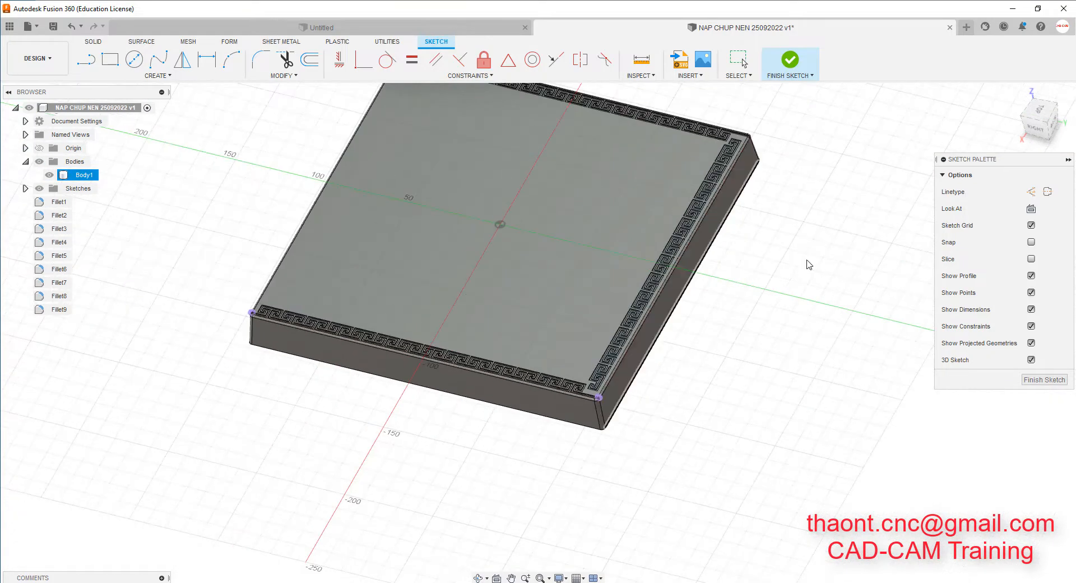
middle_click_drag(807, 264, 698, 377, "shift")
scroll(700, 376, "up", 10)
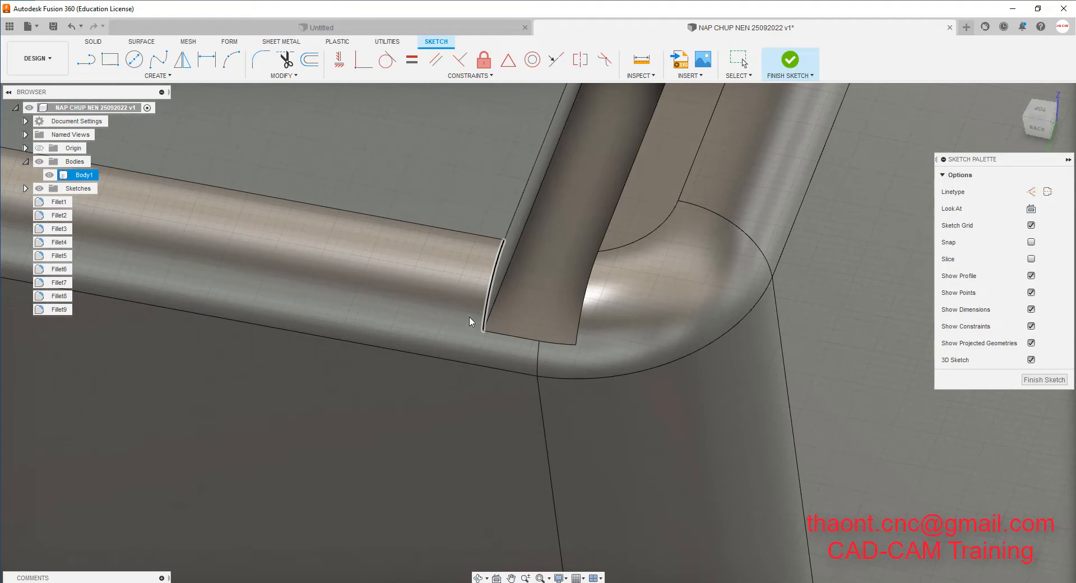
scroll(487, 386, "down", 10)
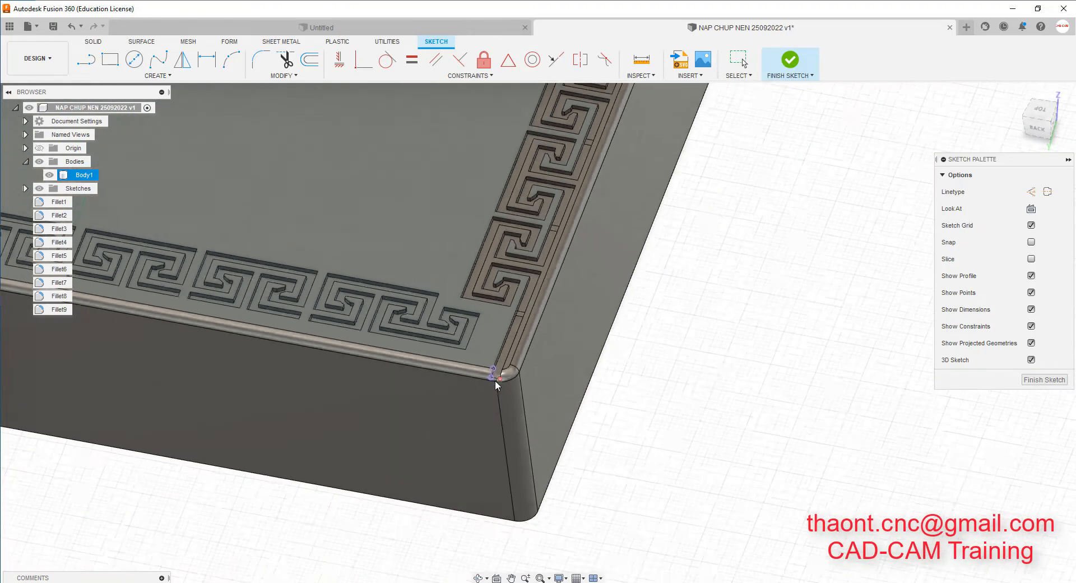
Include the groove-end arc edge at the front left corner in the sketch and finish the sketch.
scroll(496, 380, "down", 6)
scroll(632, 166, "up", 4)
middle_click_drag(632, 165, 649, 260, "shift")
scroll(649, 259, "up", 5)
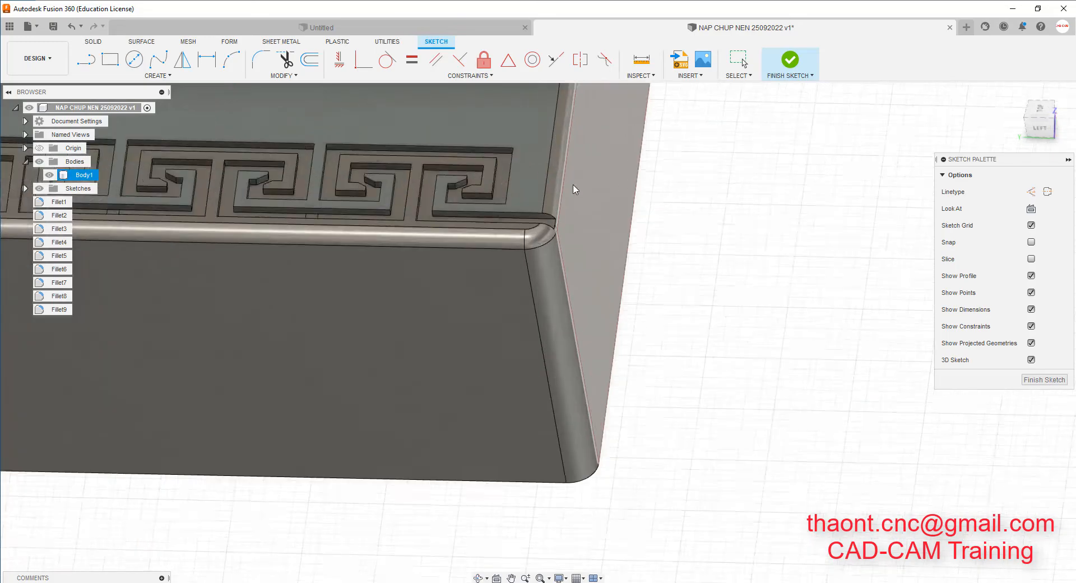
scroll(494, 235, "up", 5)
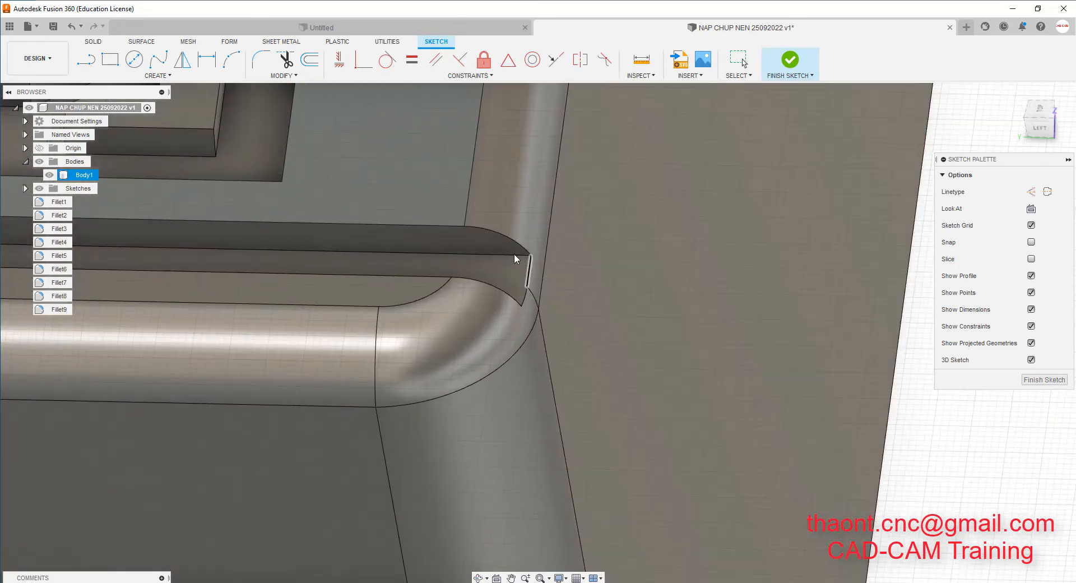
left_click(509, 240)
scroll(562, 367, "down", 10)
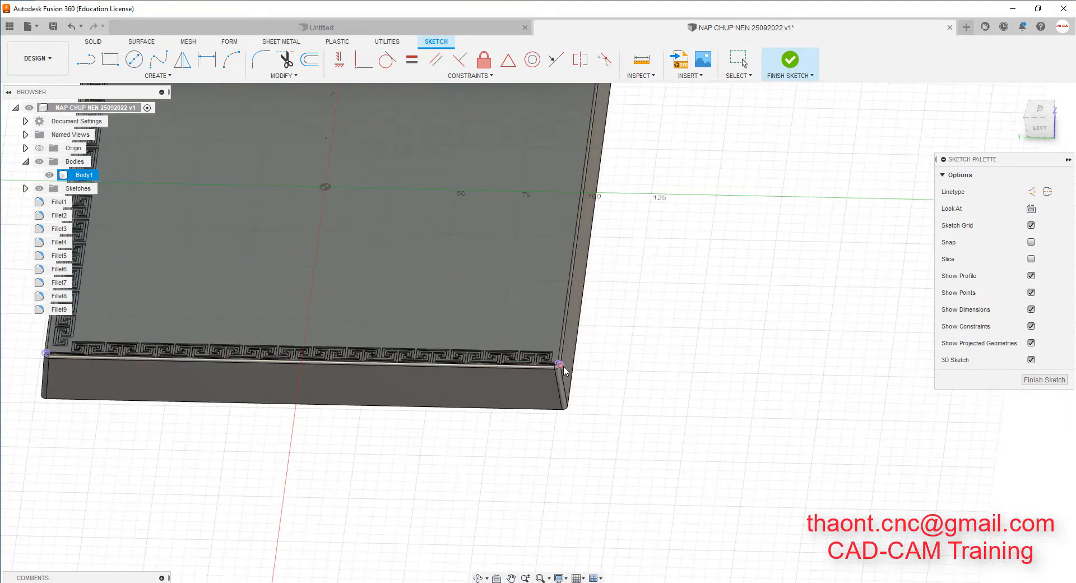
scroll(563, 367, "down", 3)
middle_click_drag(630, 278, 586, 277, "shift")
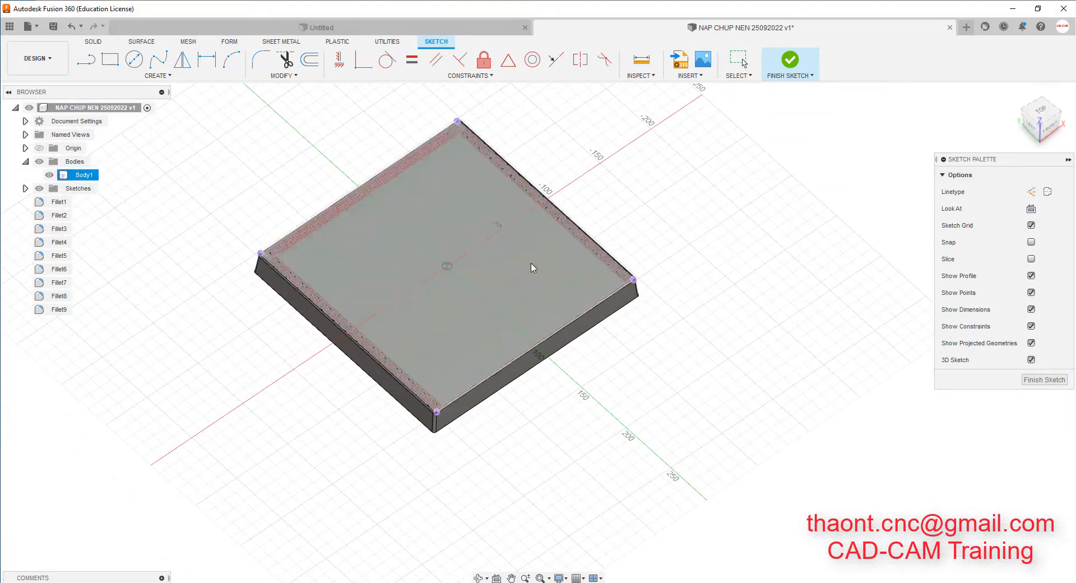
left_click(1044, 380)
scroll(459, 449, "up", 5)
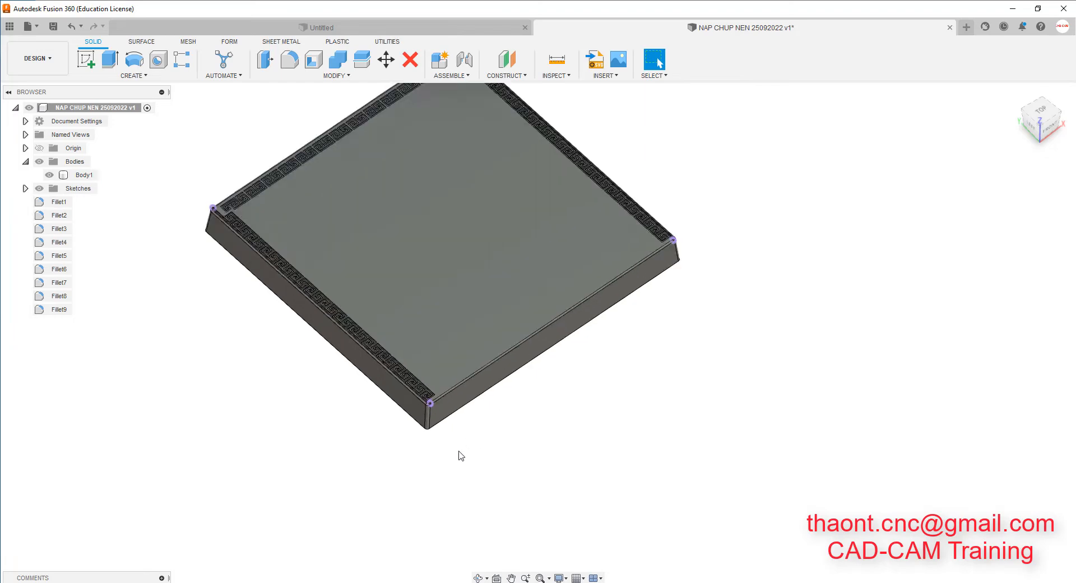
left_click(141, 42)
left_click(182, 58)
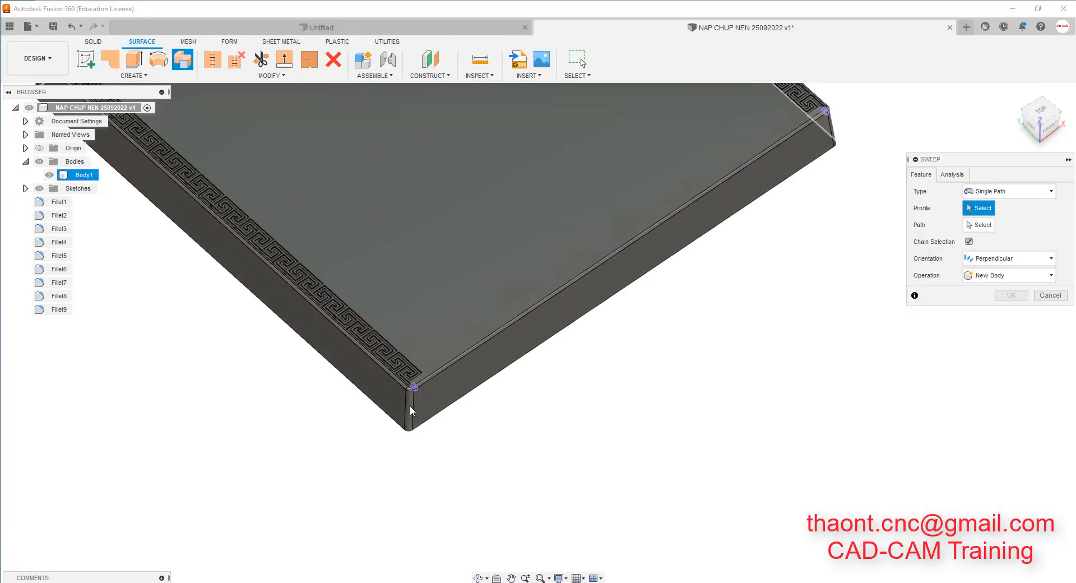
scroll(410, 400, "up", 10)
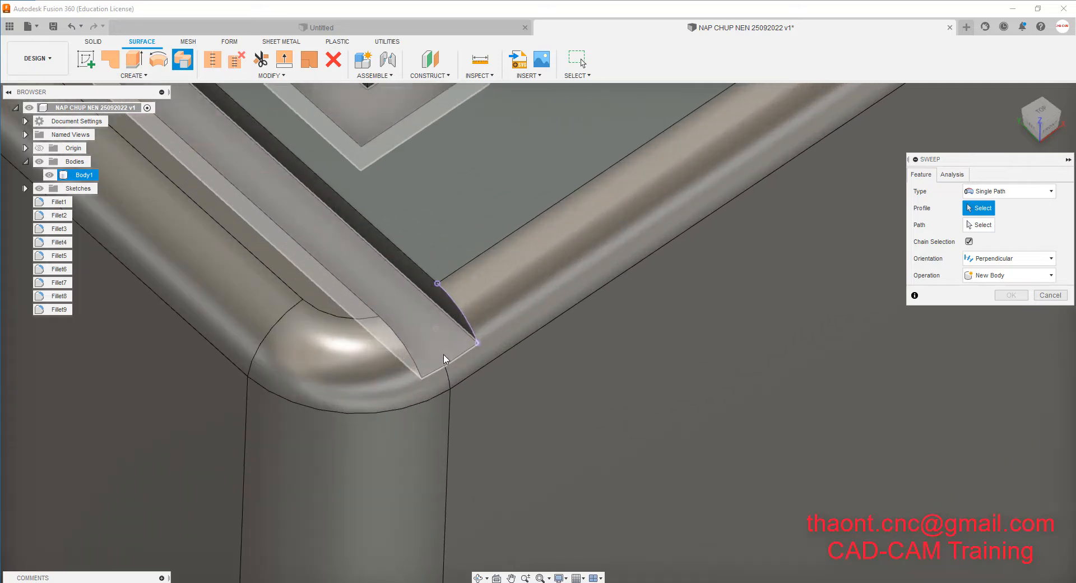
left_click(455, 302)
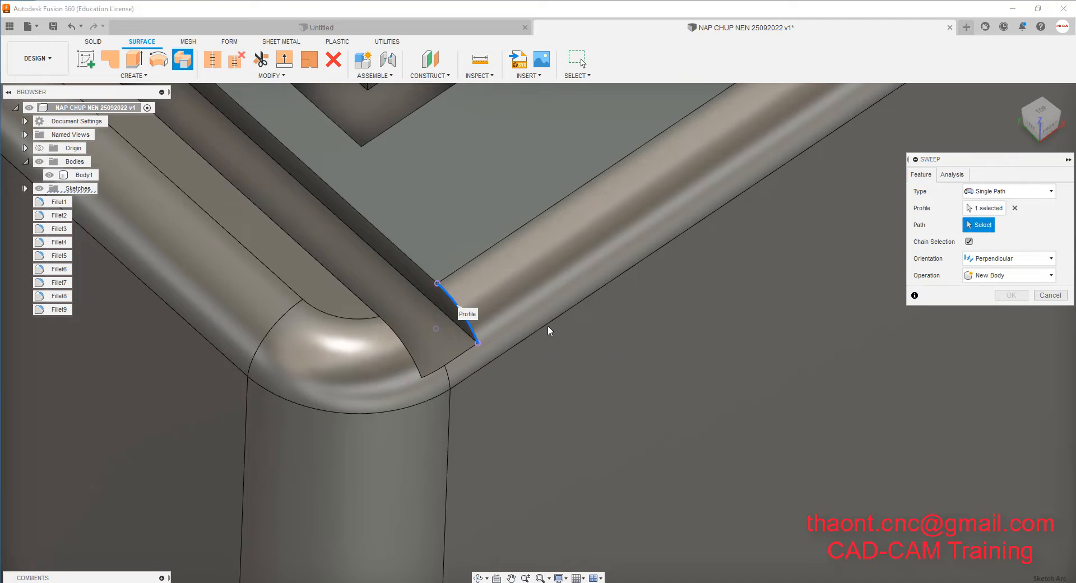
left_click(464, 356)
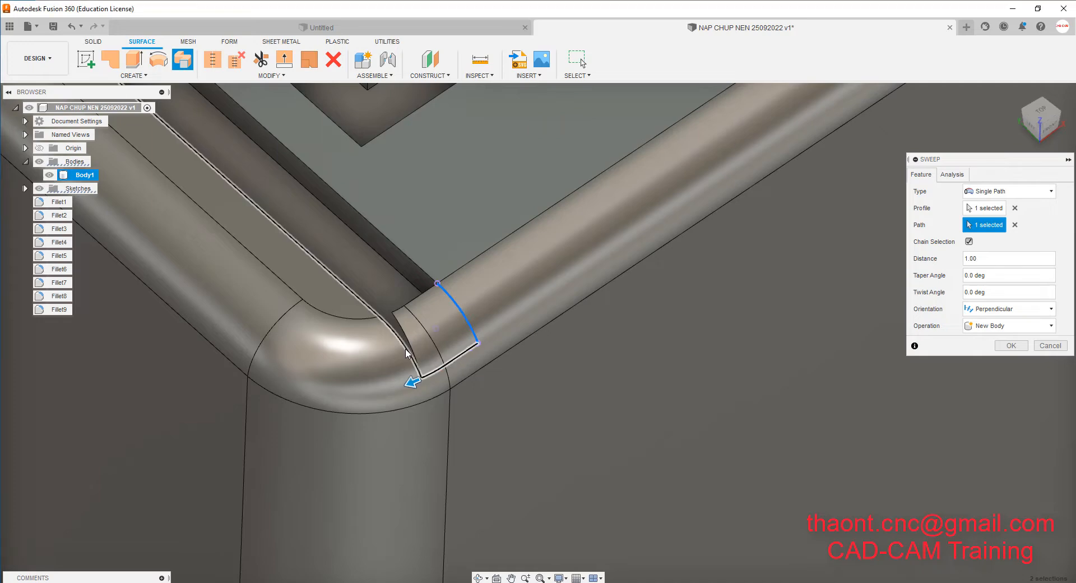
middle_click_drag(410, 374, 391, 337, "shift")
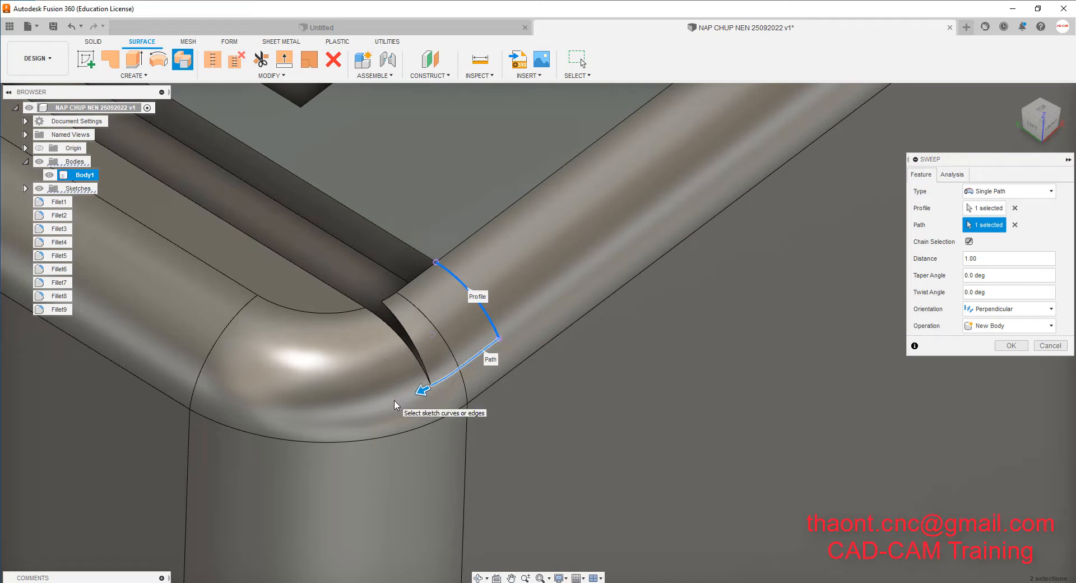
middle_click_drag(400, 396, 431, 342, "shift")
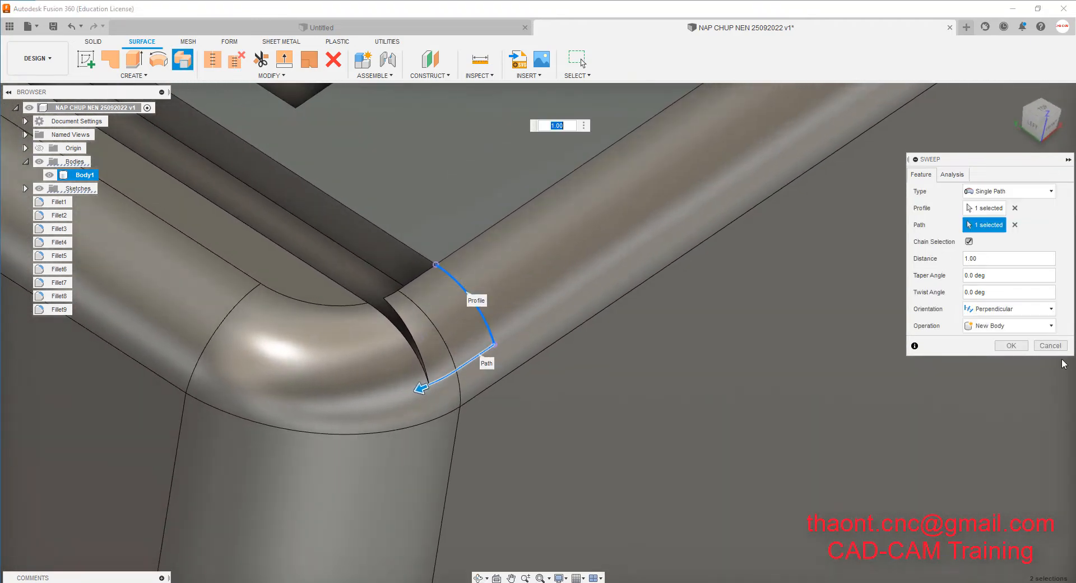
left_click(1051, 345)
scroll(568, 368, "down", 3)
scroll(504, 344, "up", 3)
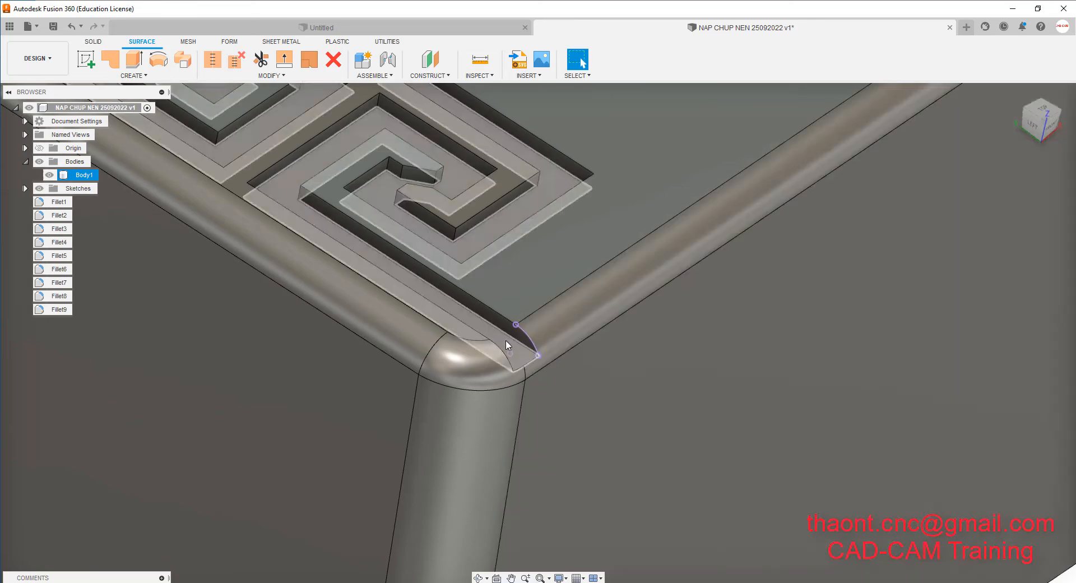
scroll(487, 336, "up", 3)
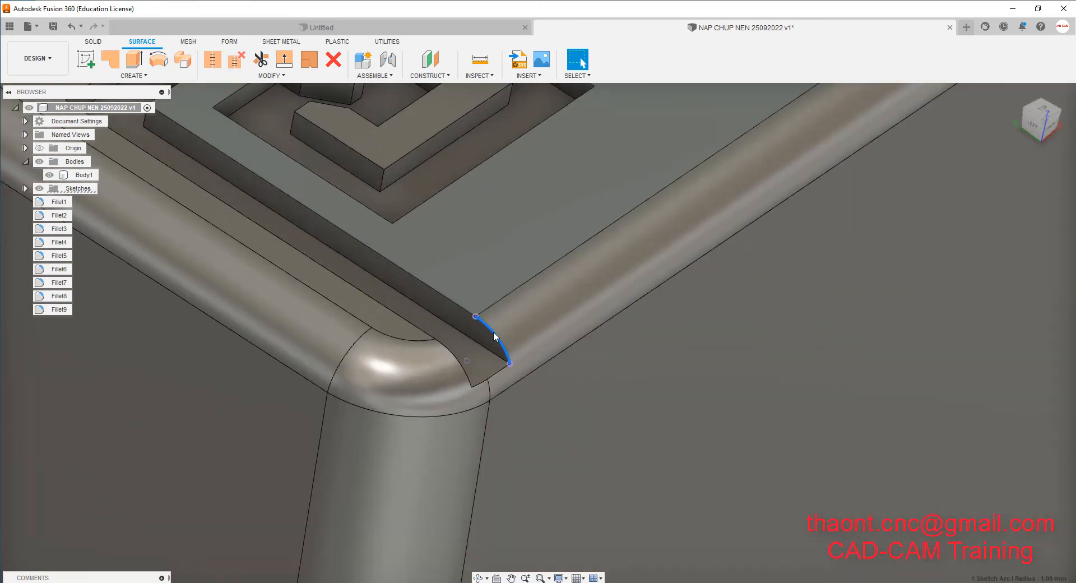
scroll(510, 361, "down", 3)
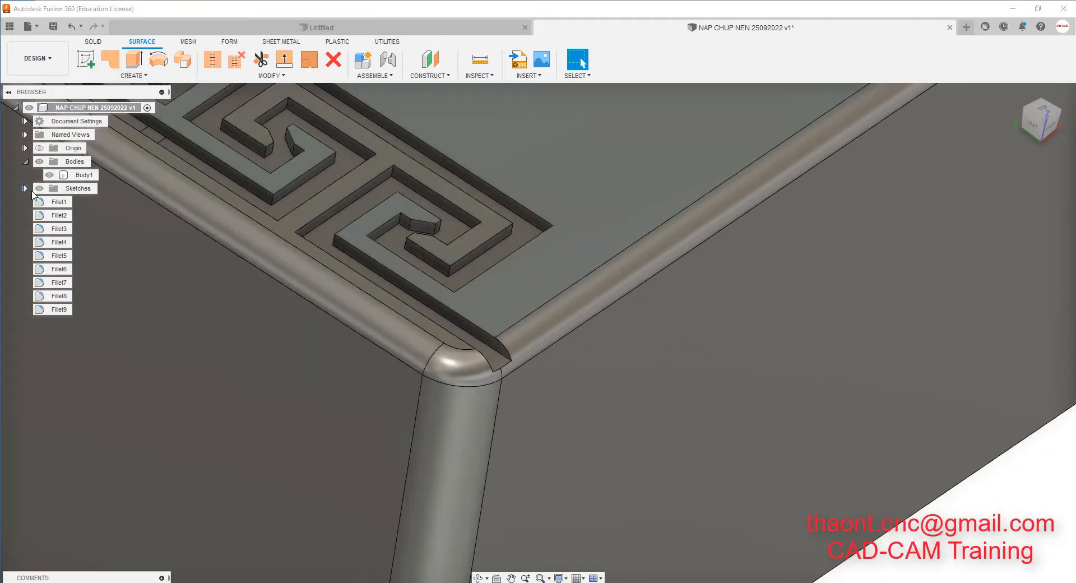
Reopen the groove-end sketch, include the groove's outer end arc at the front right corner as 3D geometry, and finish the sketch.
right_click(88, 208)
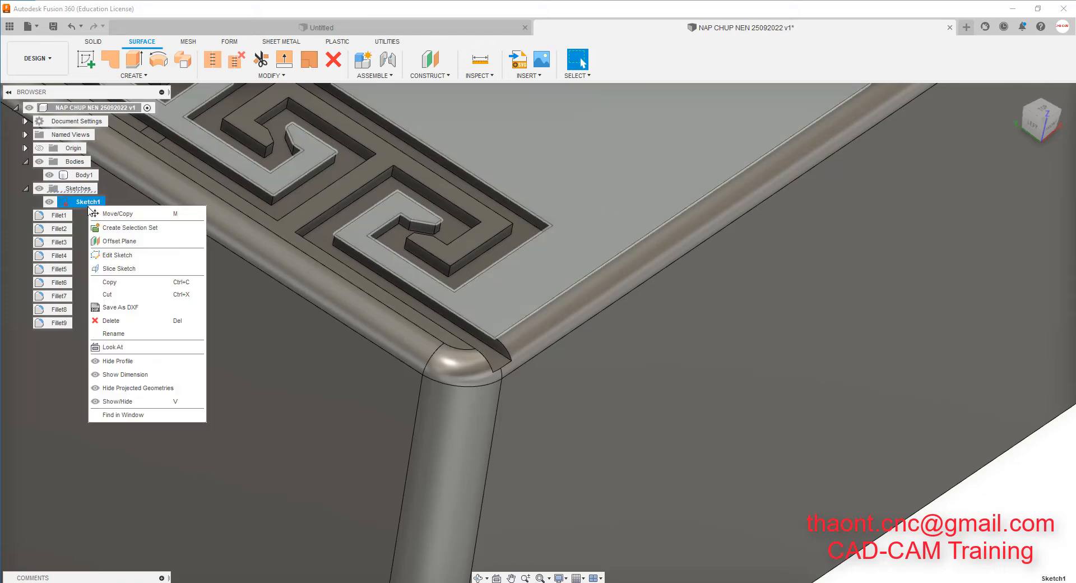
left_click(119, 257)
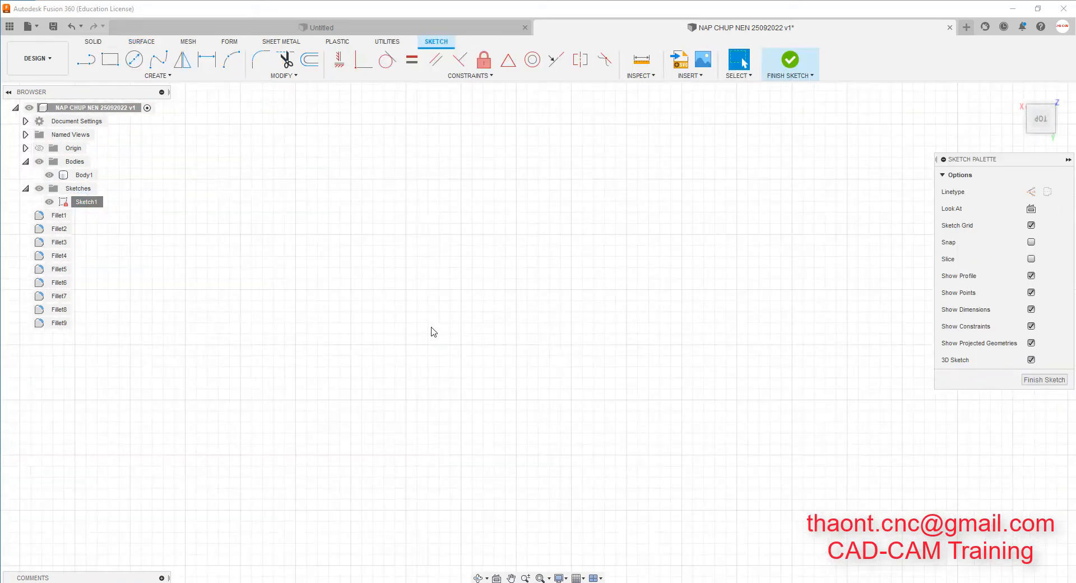
left_click(1015, 93)
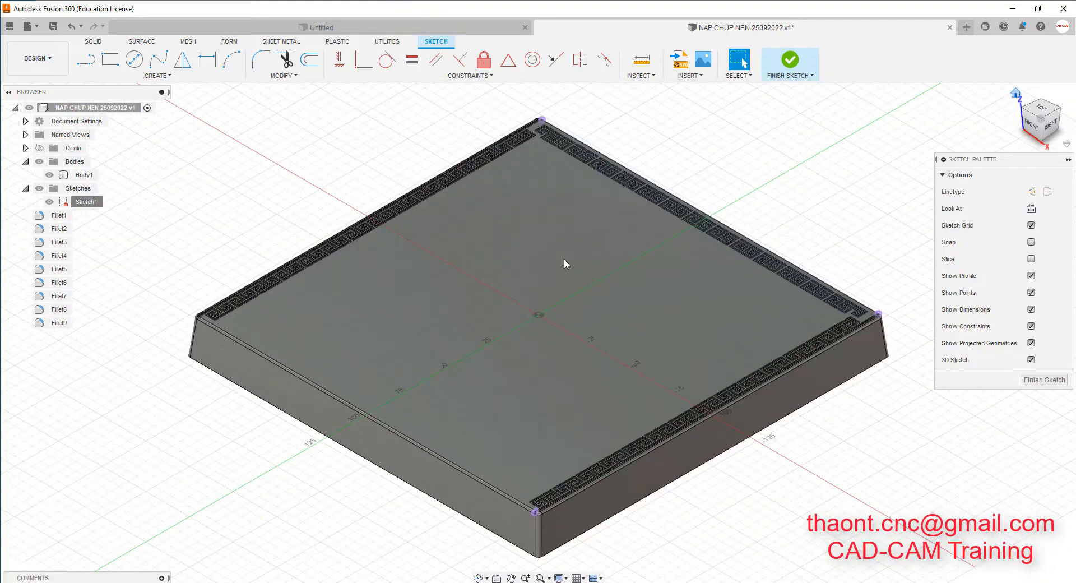
scroll(539, 533, "up", 5)
scroll(540, 535, "up", 7)
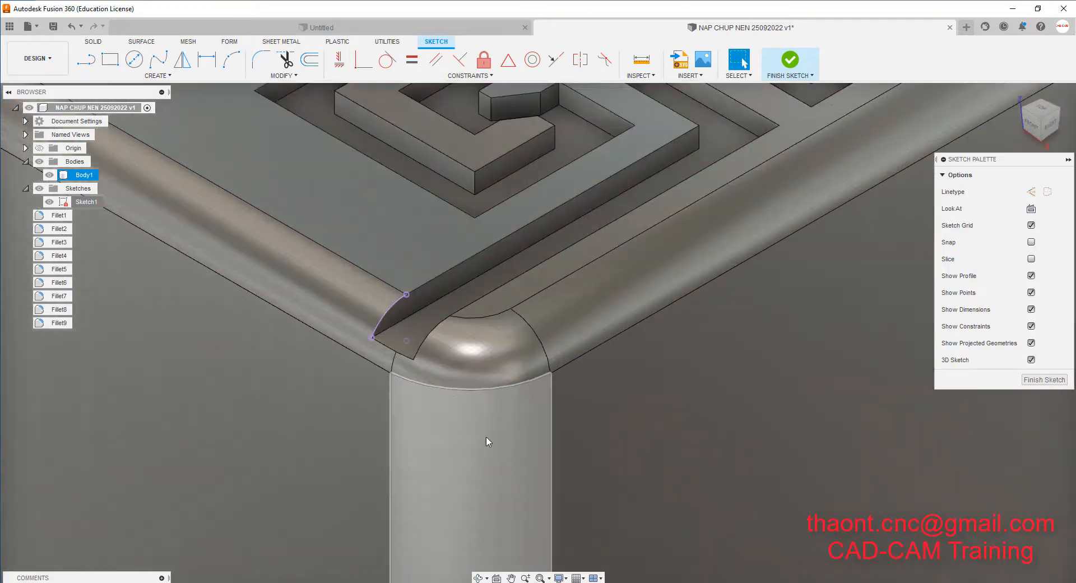
middle_click_drag(440, 374, 507, 356, "shift")
left_click(158, 75)
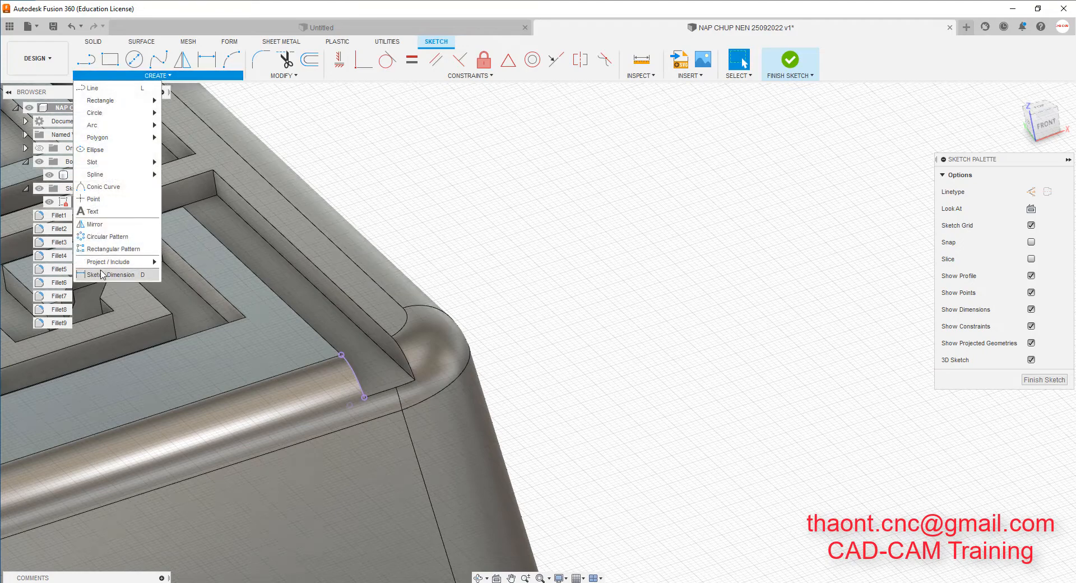
mouse_move(104, 262)
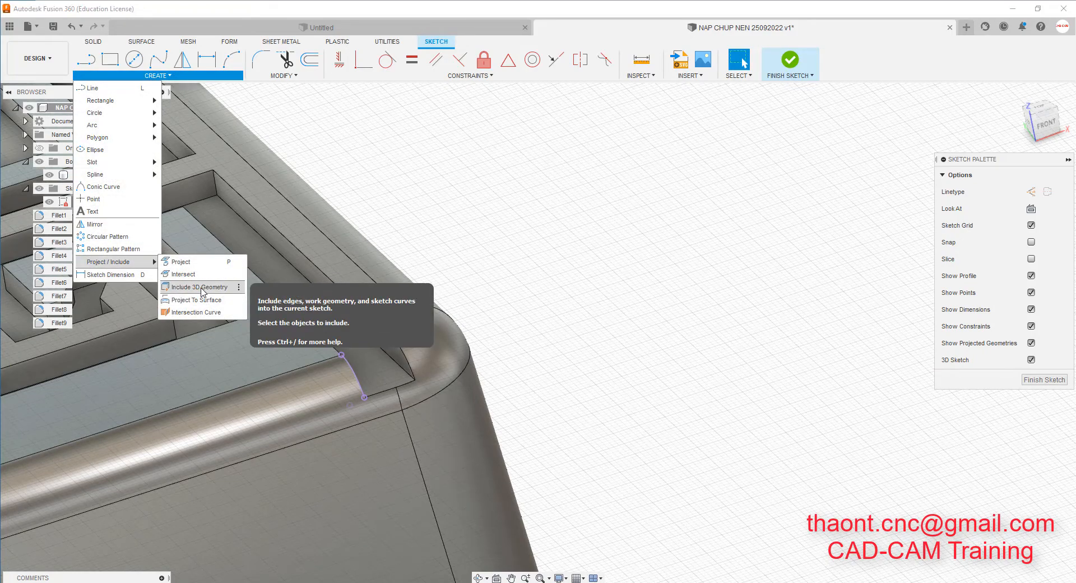
left_click(201, 288)
scroll(410, 381, "up", 2)
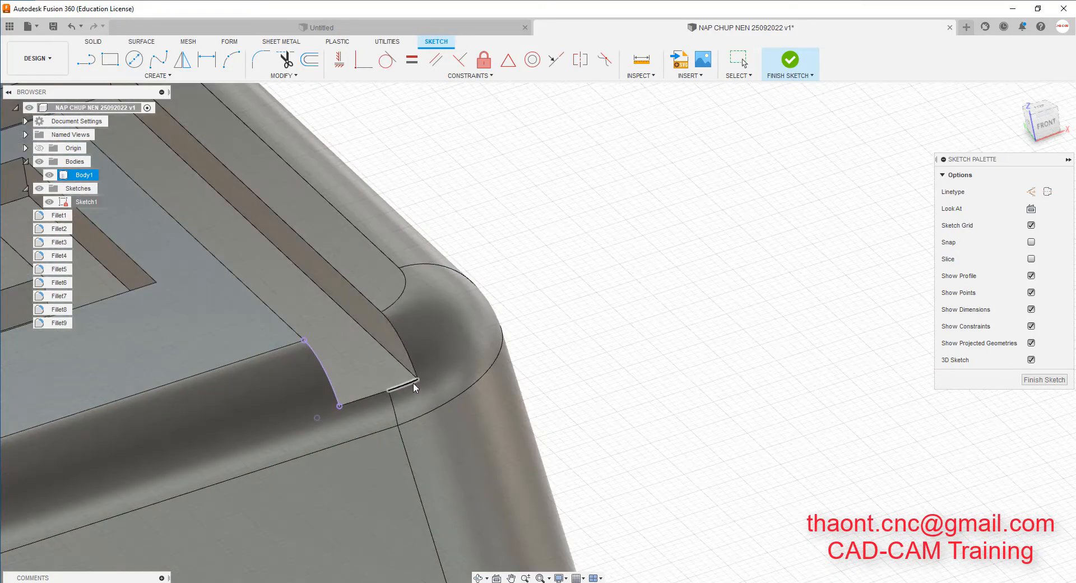
left_click(1042, 380)
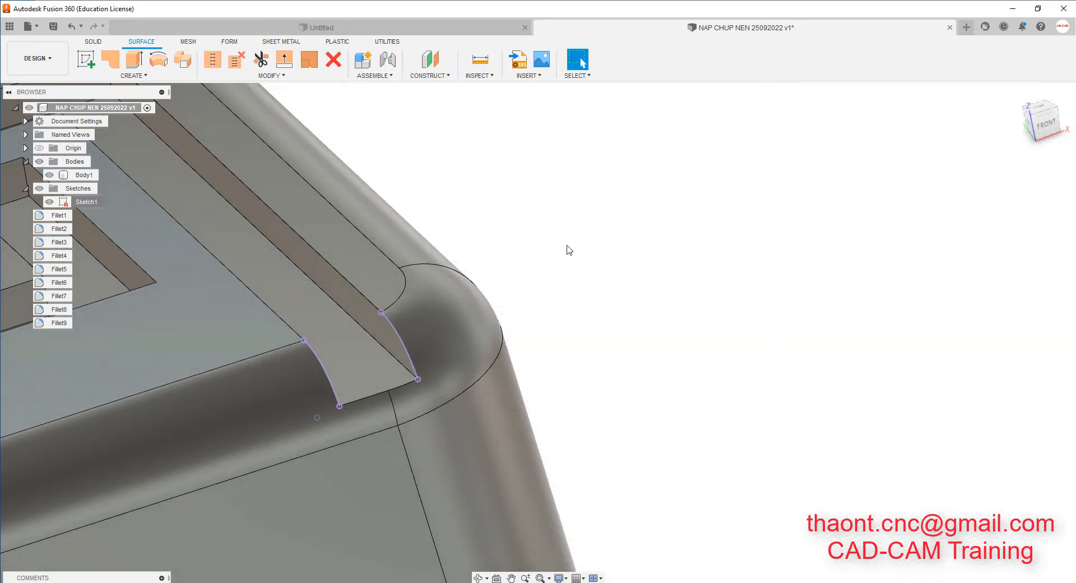
Try to sweep the outer groove-end arc as a surface along the short groove-floor edge at the front right corner.
left_click(182, 61)
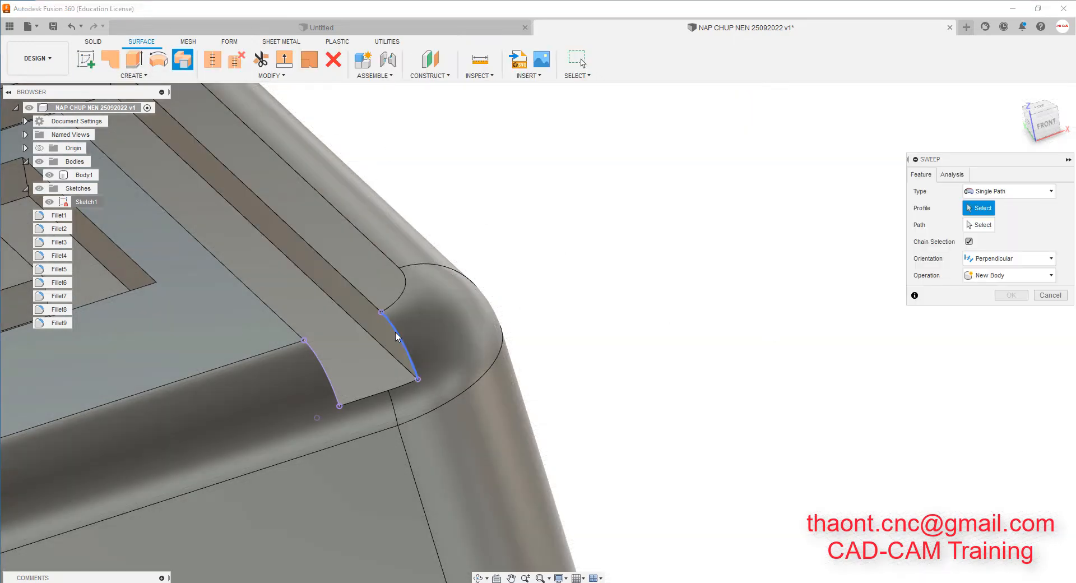
left_click(394, 332)
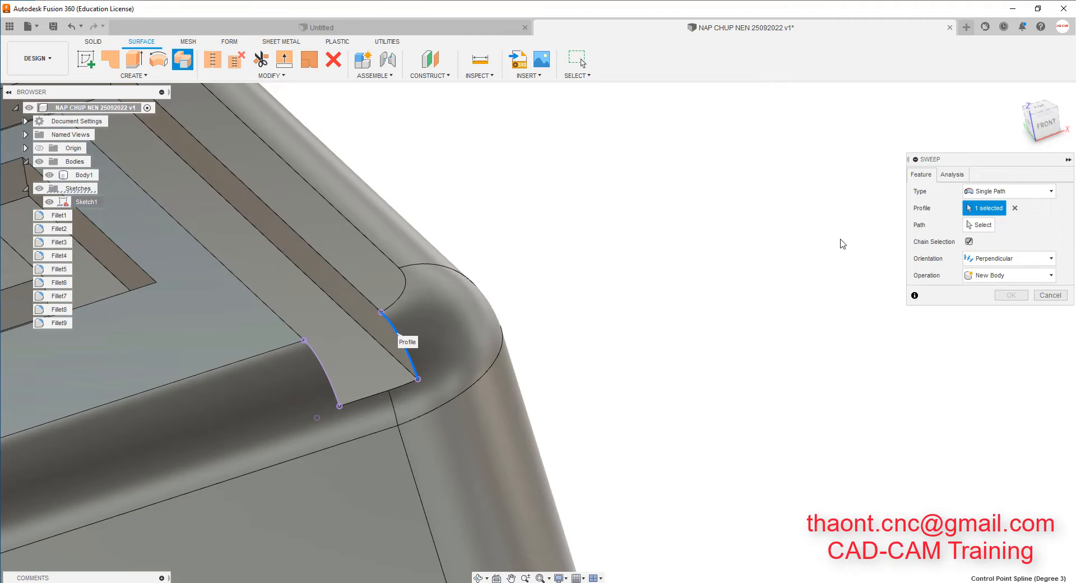
left_click(401, 386)
scroll(318, 359, "up", 5)
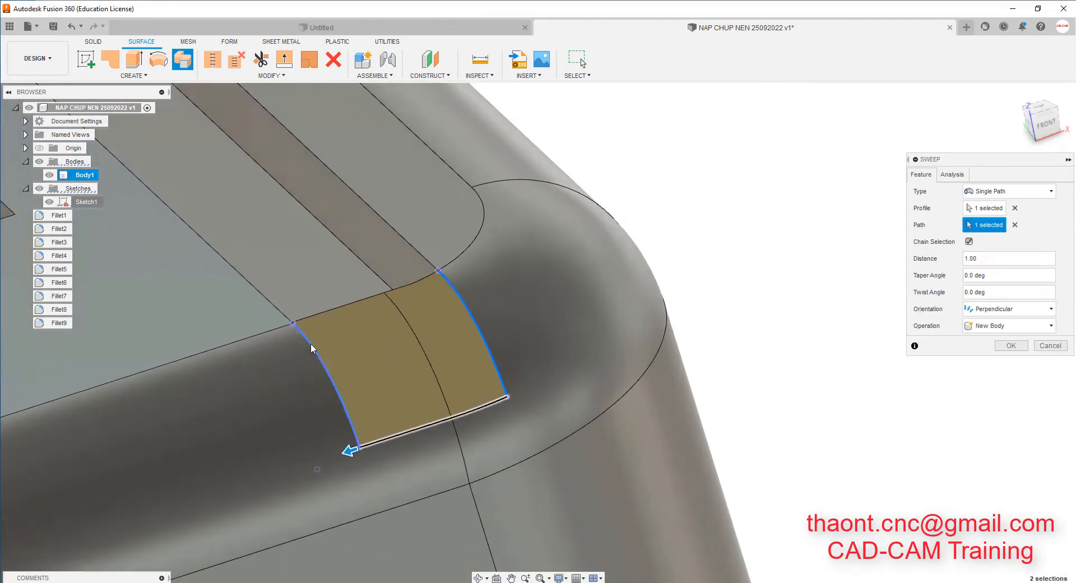
middle_click_drag(324, 336, 331, 305, "shift")
left_click(1058, 348)
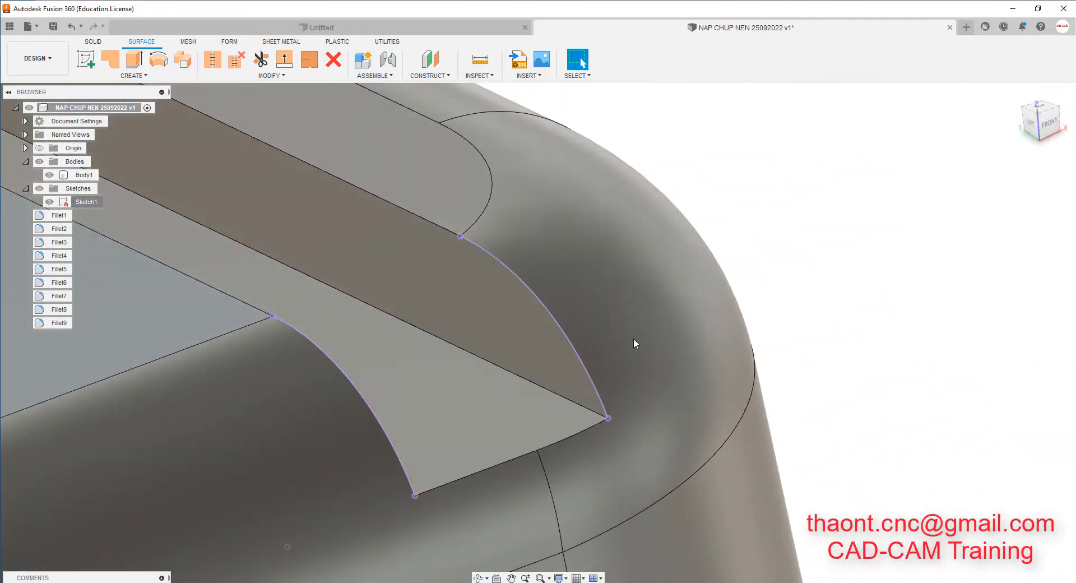
Delete the sketch that holds the included groove-end arcs.
right_click(80, 203)
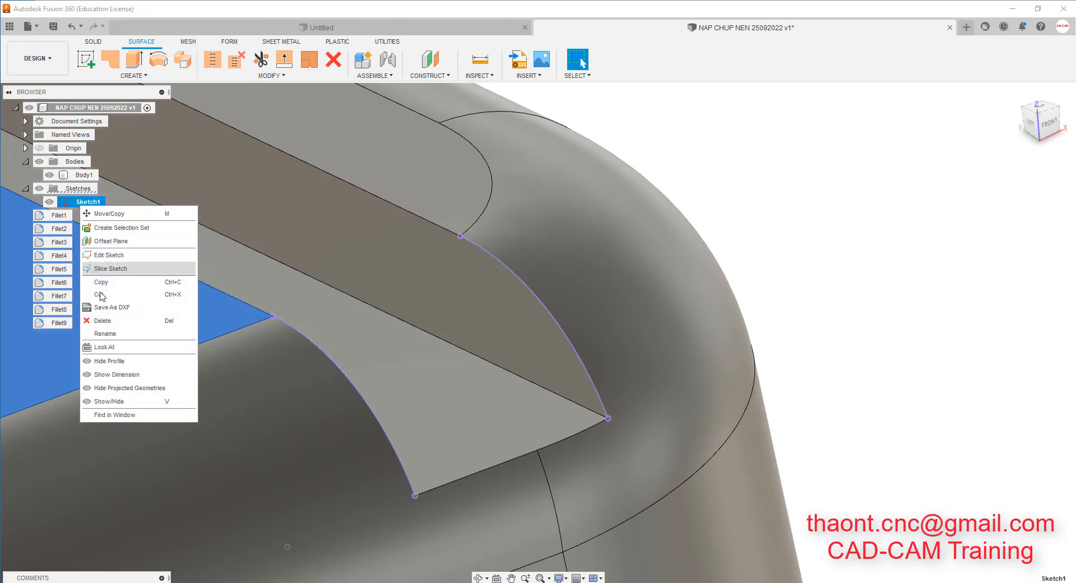
left_click(113, 323)
scroll(742, 305, "down", 4)
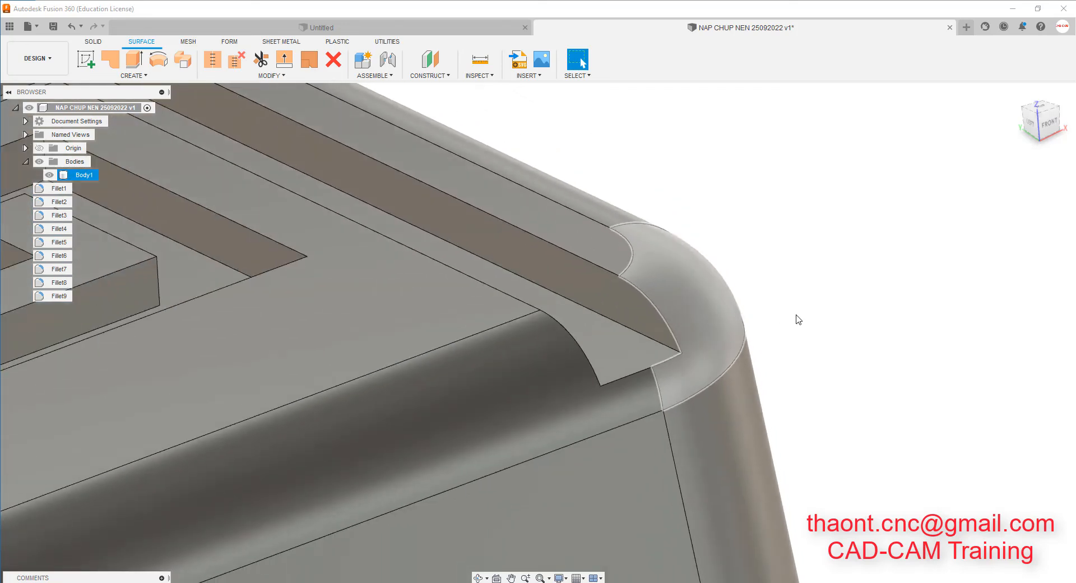
Start a fresh sketch on the cover's flat top face near the front right corner.
scroll(844, 303, "up", 2)
middle_click_drag(821, 303, 751, 314, "shift")
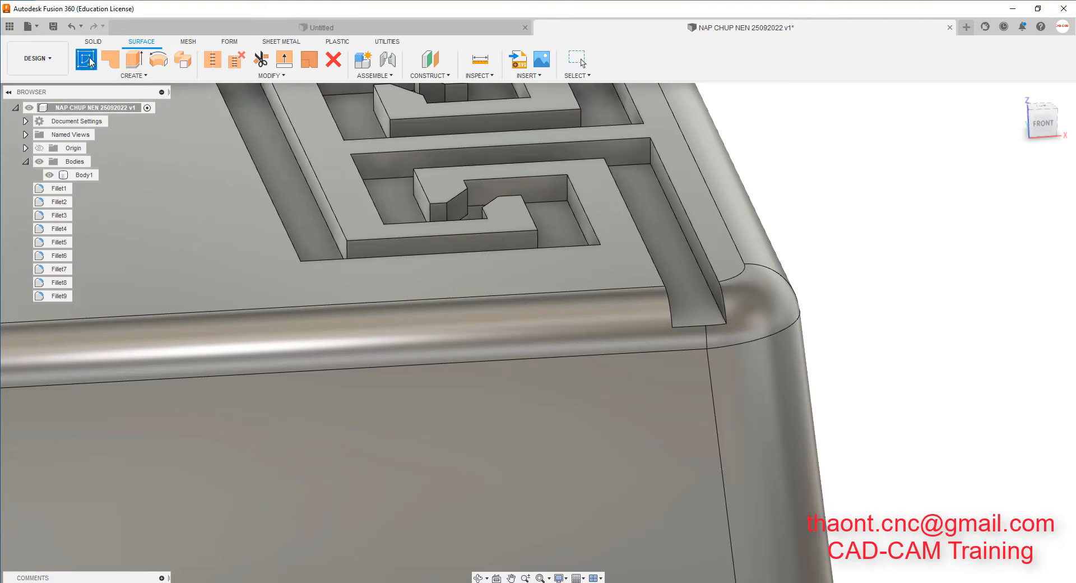
left_click(89, 61)
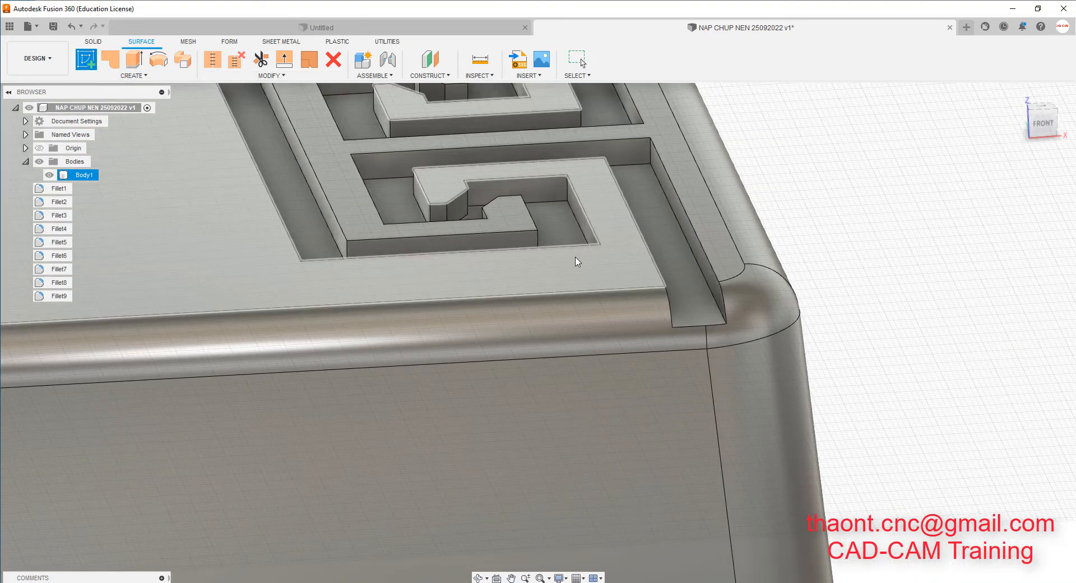
left_click(625, 278)
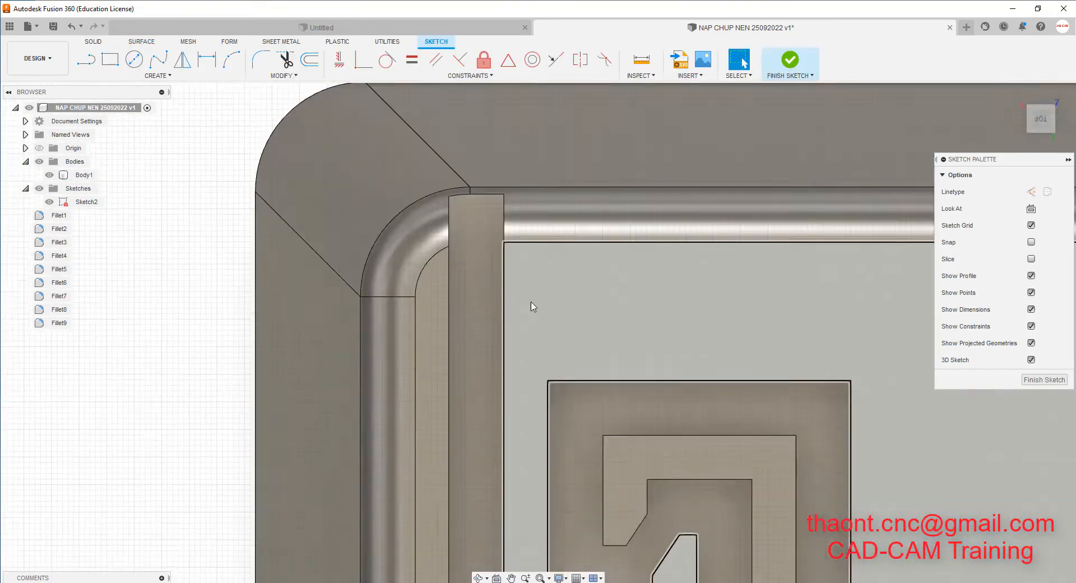
Include the arc edge where the front right corner fillet meets the right side's top fillet as 3D geometry and finish the sketch.
scroll(533, 307, "down", 1)
mouse_move(512, 303)
middle_mouse_down("shift")
mouse_move(550, 254)
mouse_move(493, 252)
mouse_move(259, 153)
middle_mouse_up("shift")
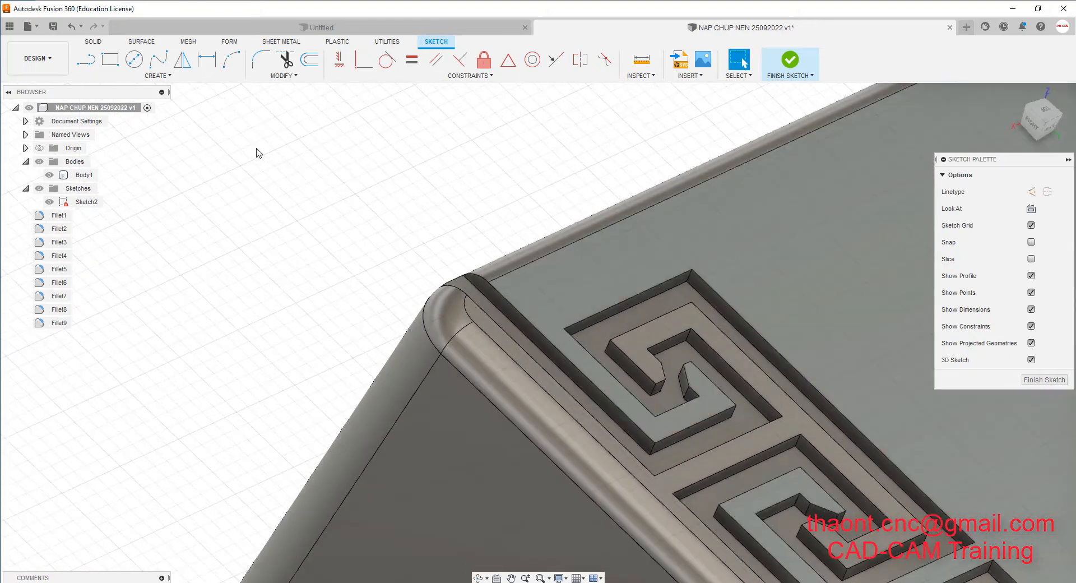
left_click(147, 78)
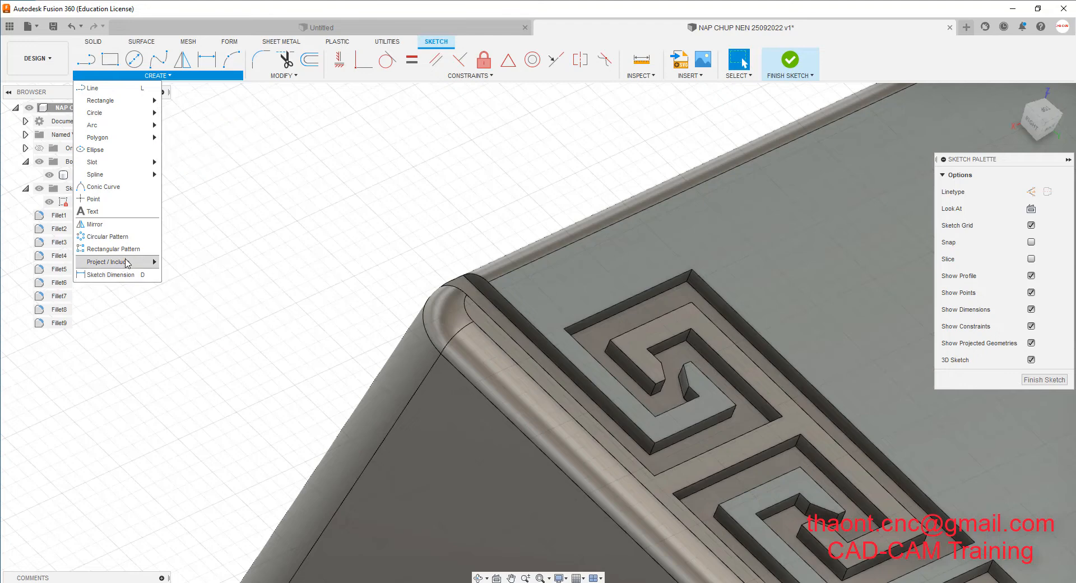
left_click(200, 288)
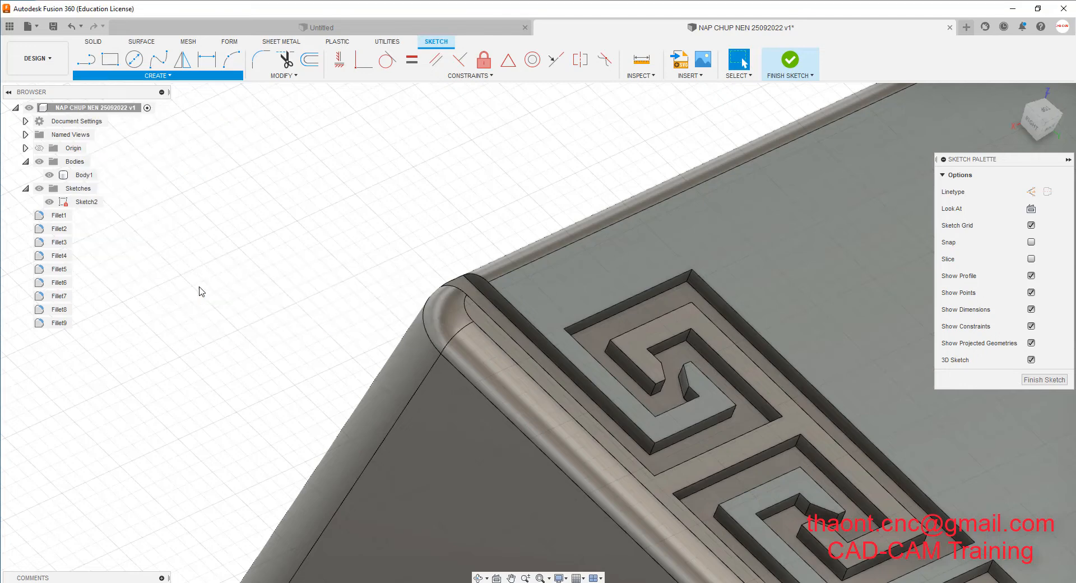
left_click(520, 332)
scroll(520, 332, "up", 2)
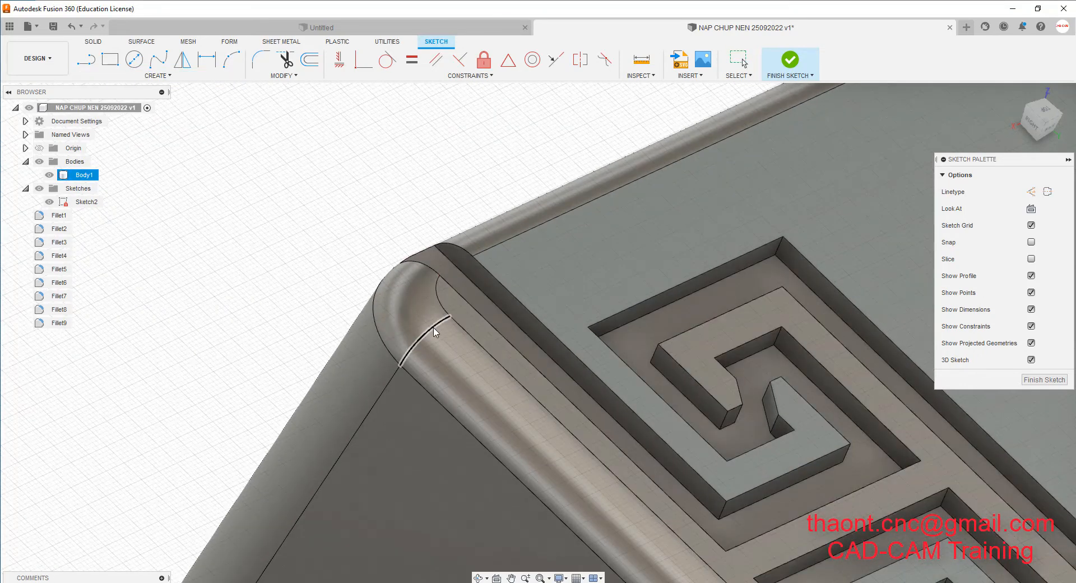
left_click(394, 312)
left_click(1044, 379)
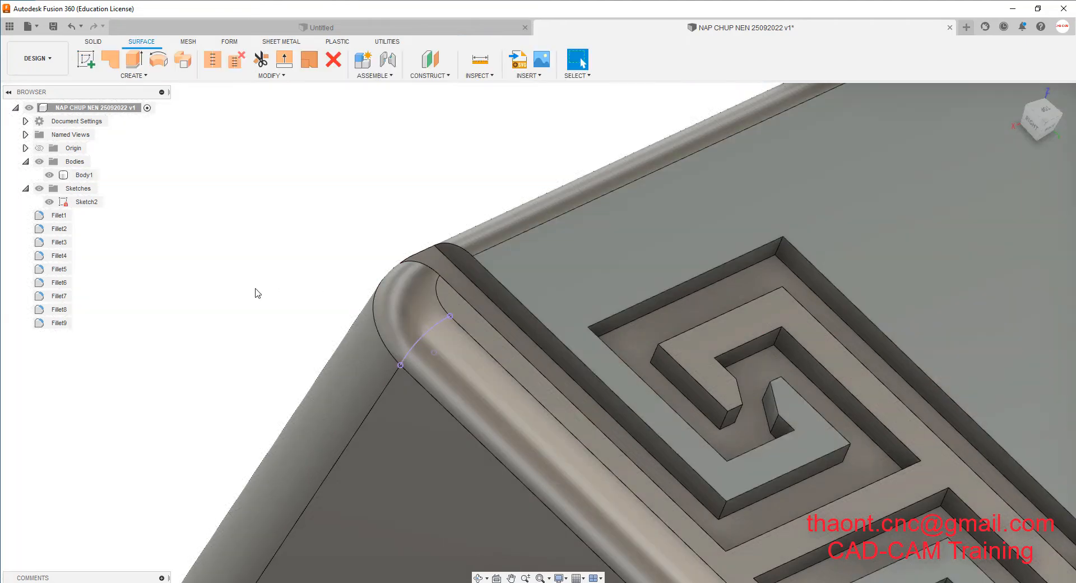
Set up a surface Sweep with the included arc as profile and the lower fillet edge around the front right corner and front side as path.
scroll(257, 293, "down", 3)
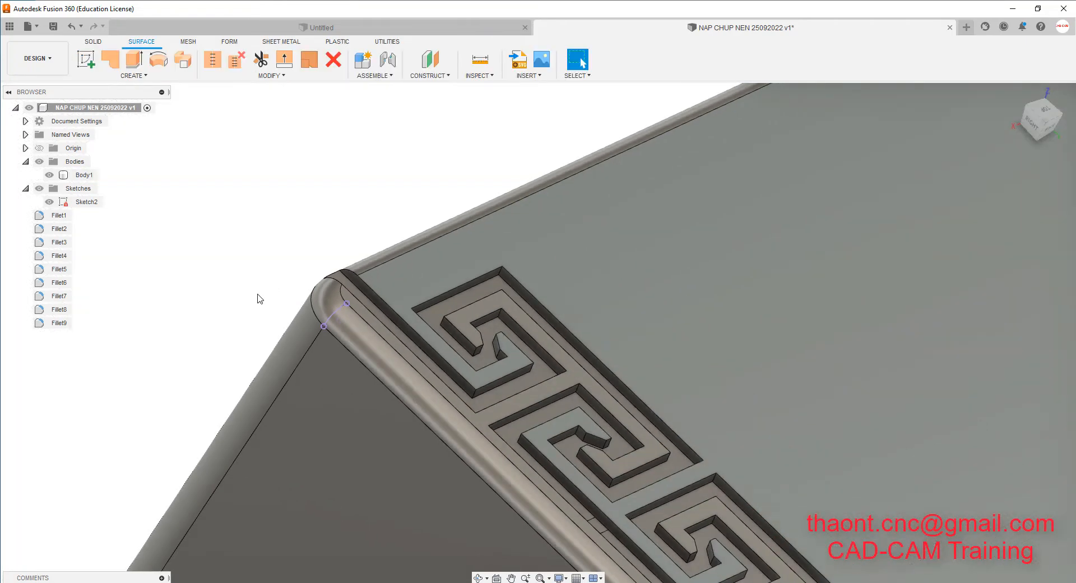
left_click(183, 60)
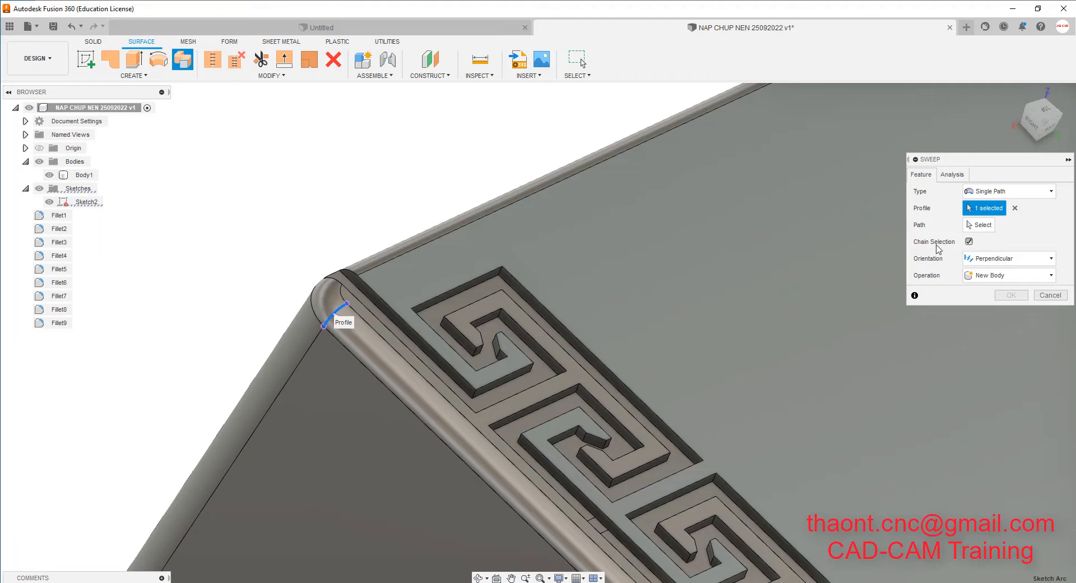
middle_click_drag(277, 395, 485, 249, "shift")
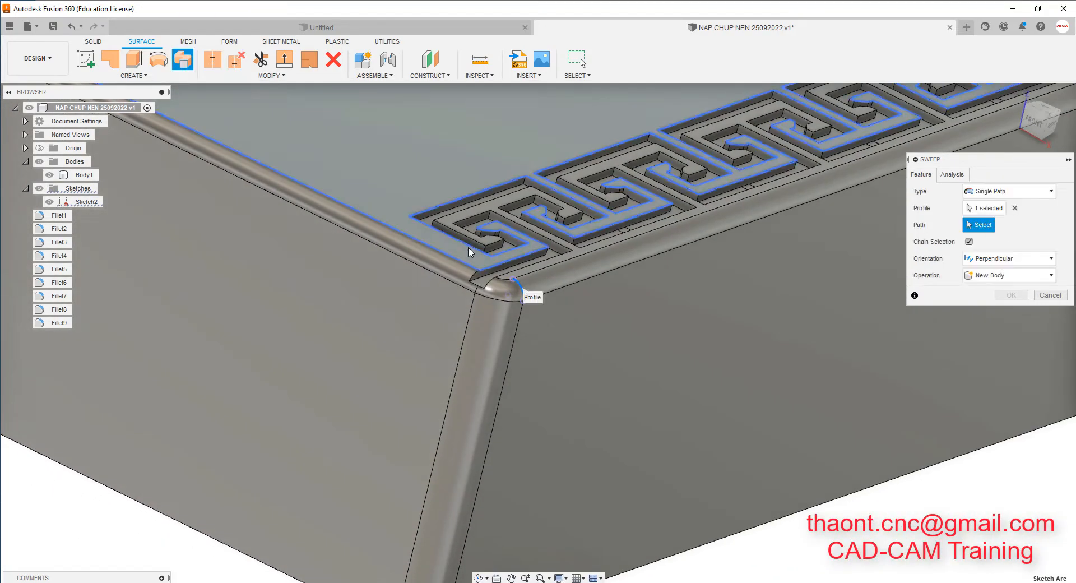
scroll(469, 248, "up", 3)
left_click(507, 327)
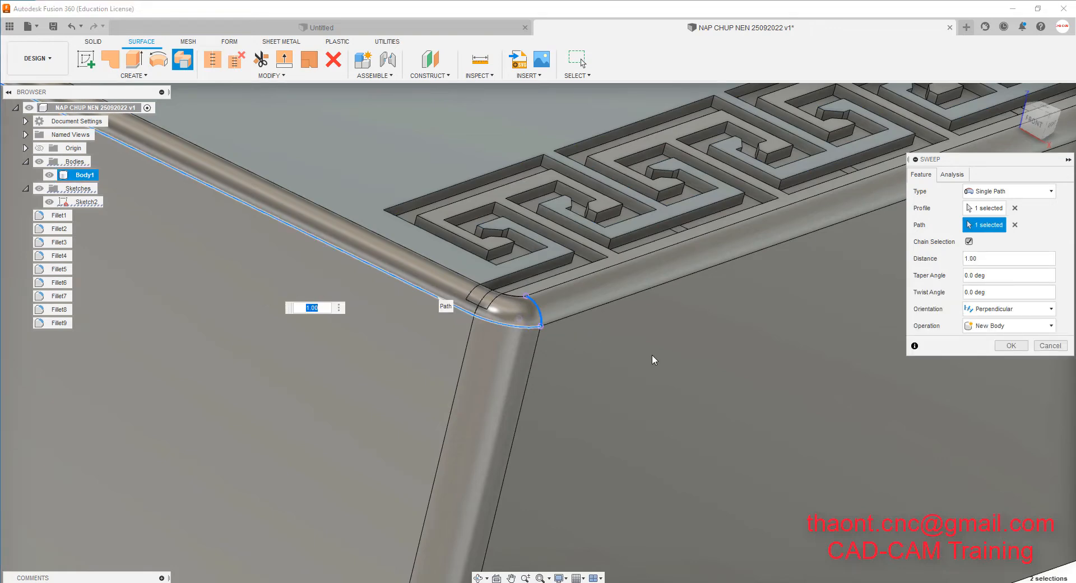
Extend the sweep path around the front left corner and along the left side's lower fillet edge.
scroll(648, 349, "down", 5)
scroll(345, 270, "up", 5)
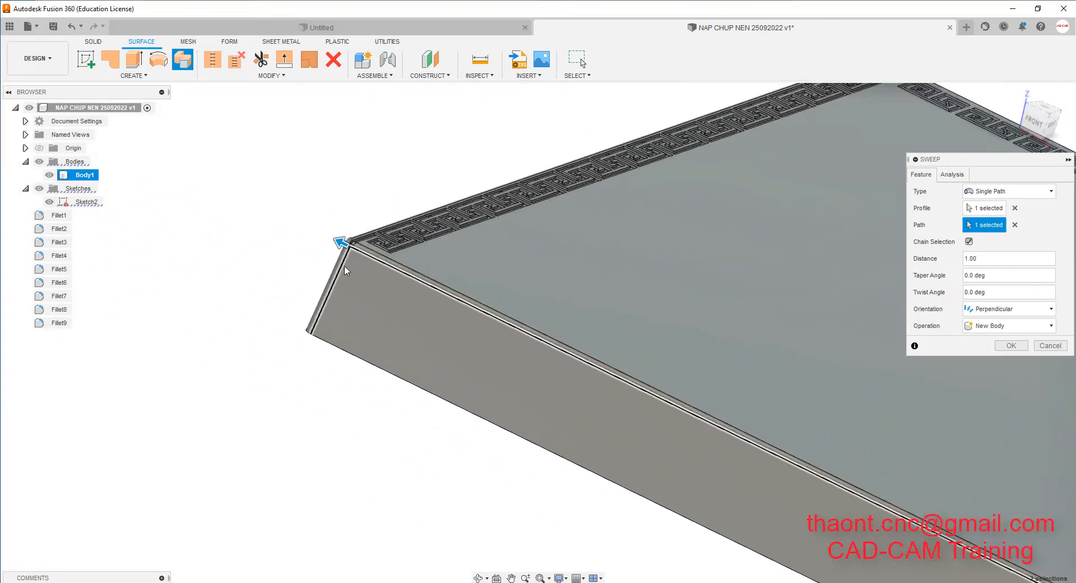
scroll(345, 271, "up", 5)
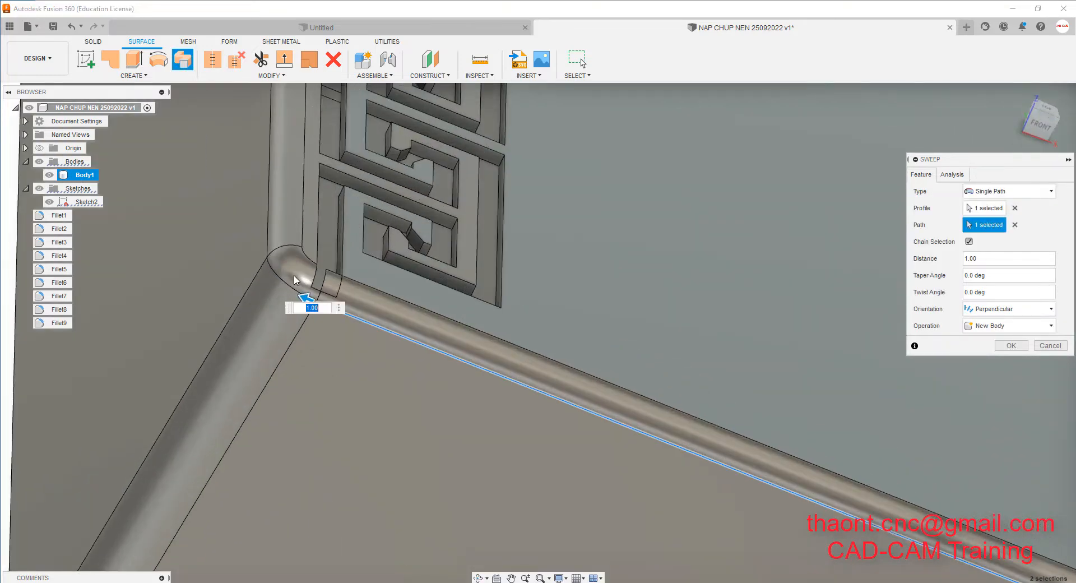
left_click(279, 289)
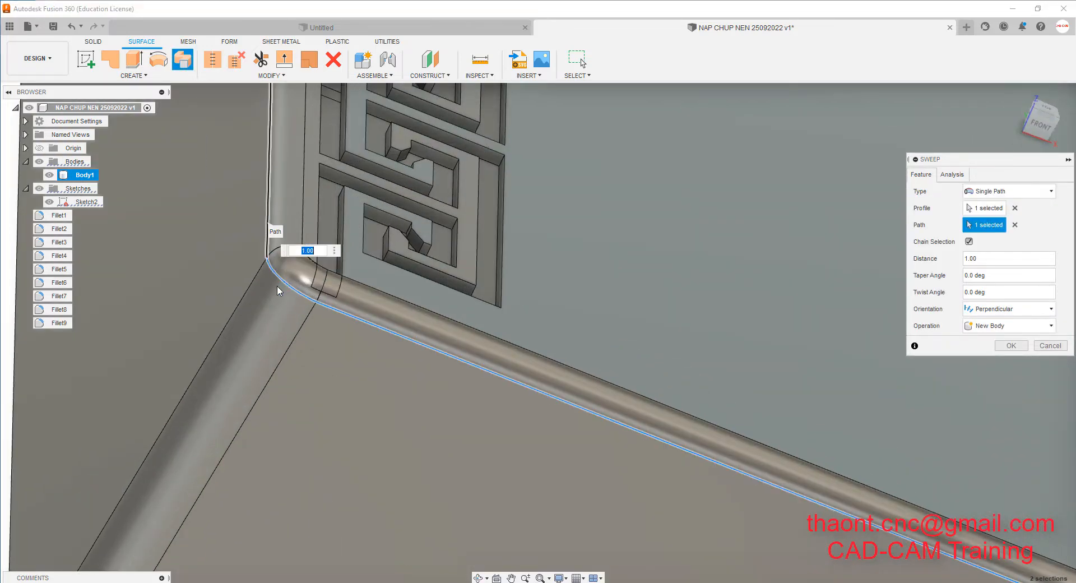
Extend the sweep path along the back side, around the back right corner and along the right side's lower fillet edge.
scroll(345, 374, "down", 6)
scroll(314, 145, "up", 4)
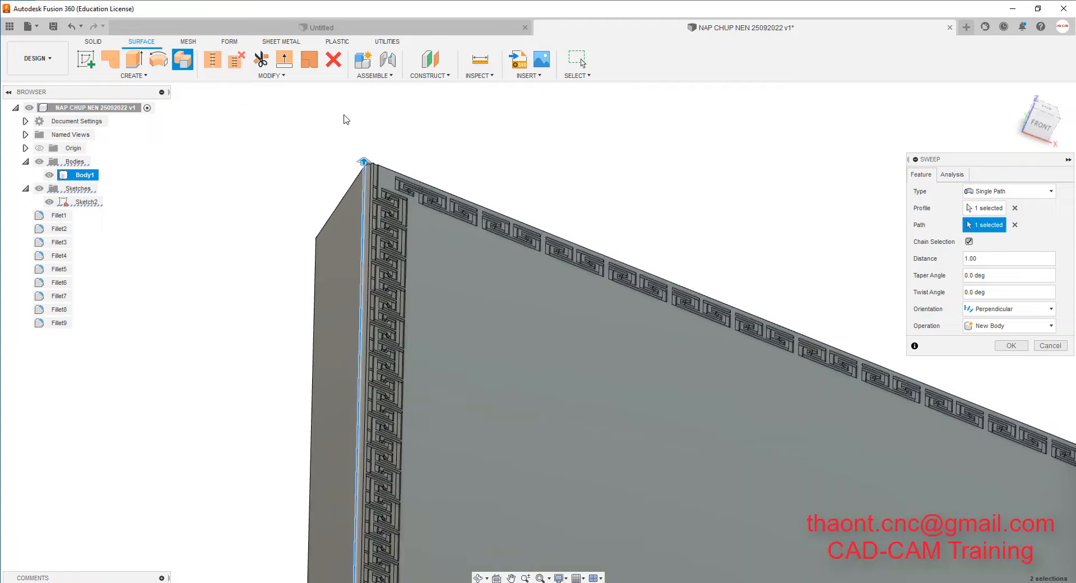
middle_click_drag(403, 159, 268, 224, "shift")
scroll(372, 185, "up", 4)
scroll(268, 226, "down", 7)
scroll(705, 159, "up", 4)
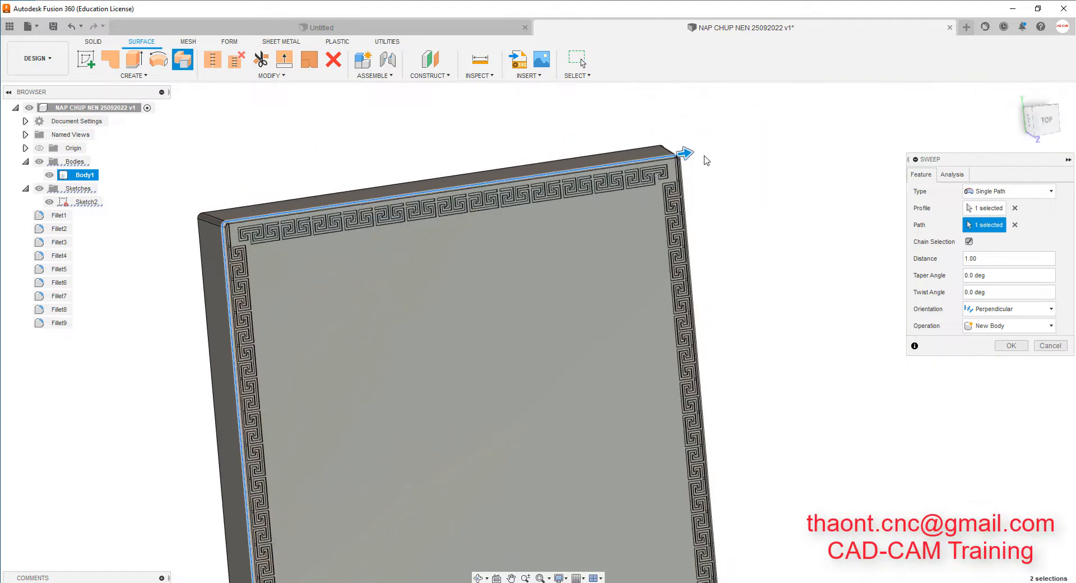
middle_click_drag(656, 161, 641, 157, "shift")
scroll(641, 157, "up", 5)
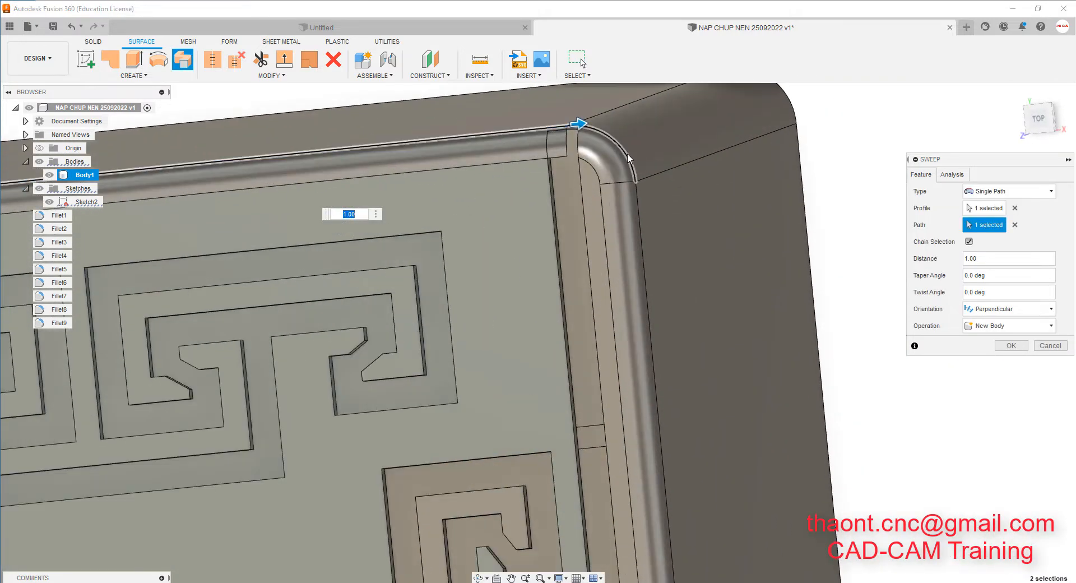
left_click(640, 218)
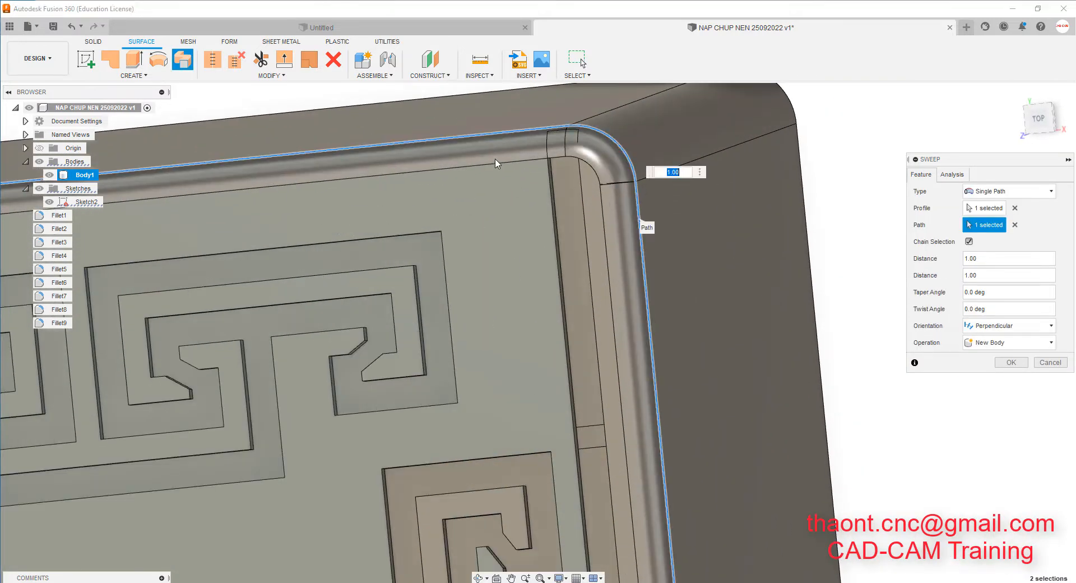
Check the path around the whole top perimeter and create the sweep as a new surface body.
scroll(660, 140, "down", 3)
scroll(660, 140, "down", 5)
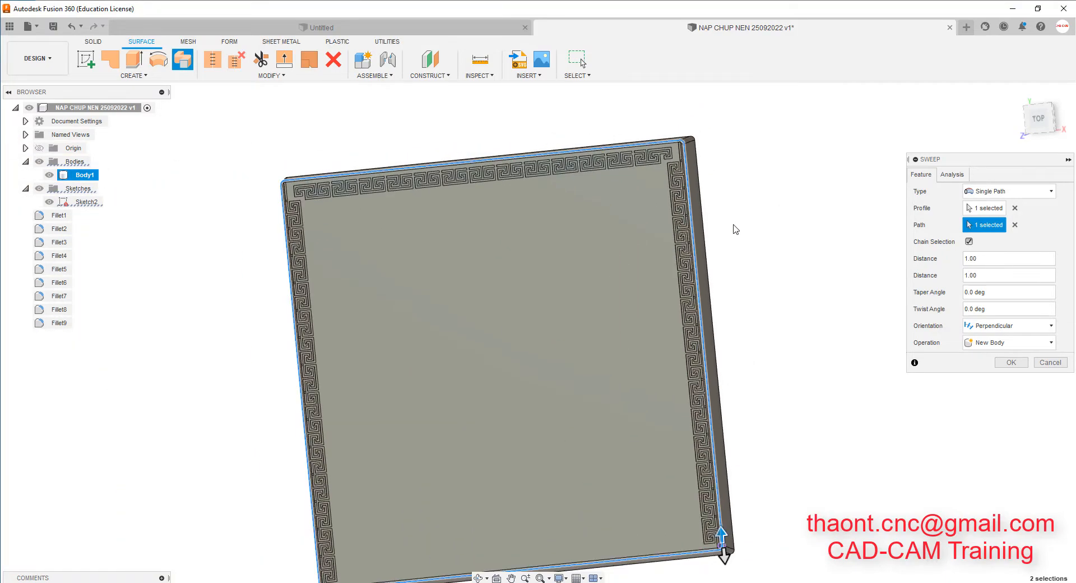
scroll(788, 398, "up", 2)
scroll(800, 252, "down", 3)
scroll(751, 461, "up", 8)
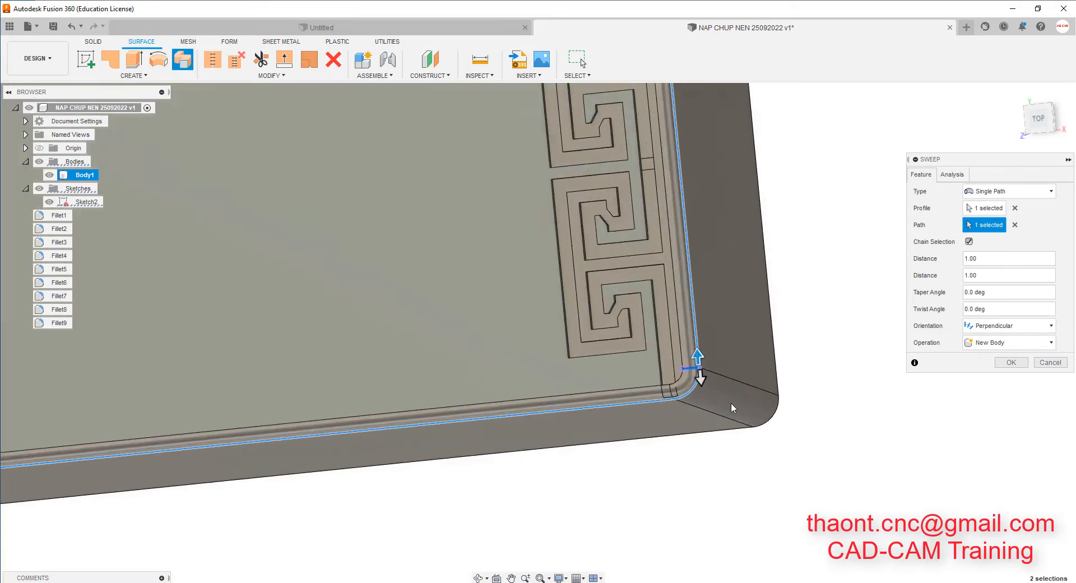
middle_click_drag(664, 357, 653, 300, "shift")
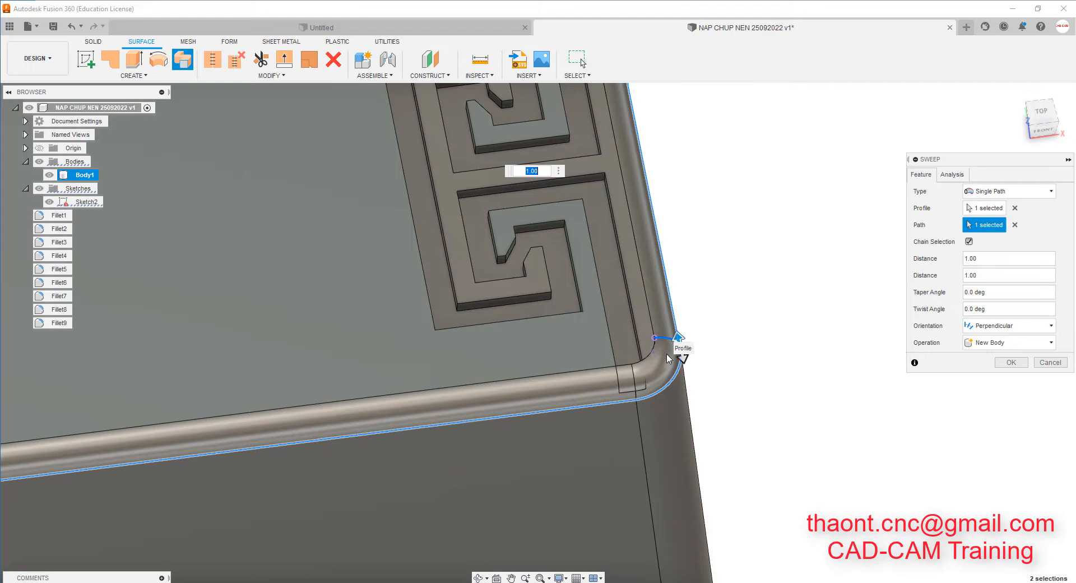
left_click(1018, 364)
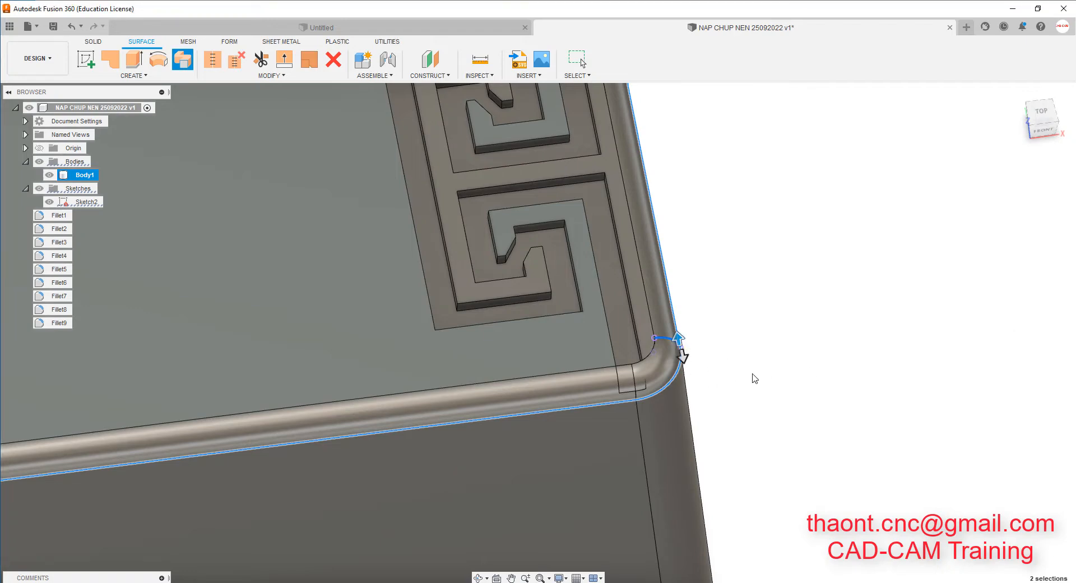
scroll(708, 356, "down", 2)
scroll(672, 377, "up", 3)
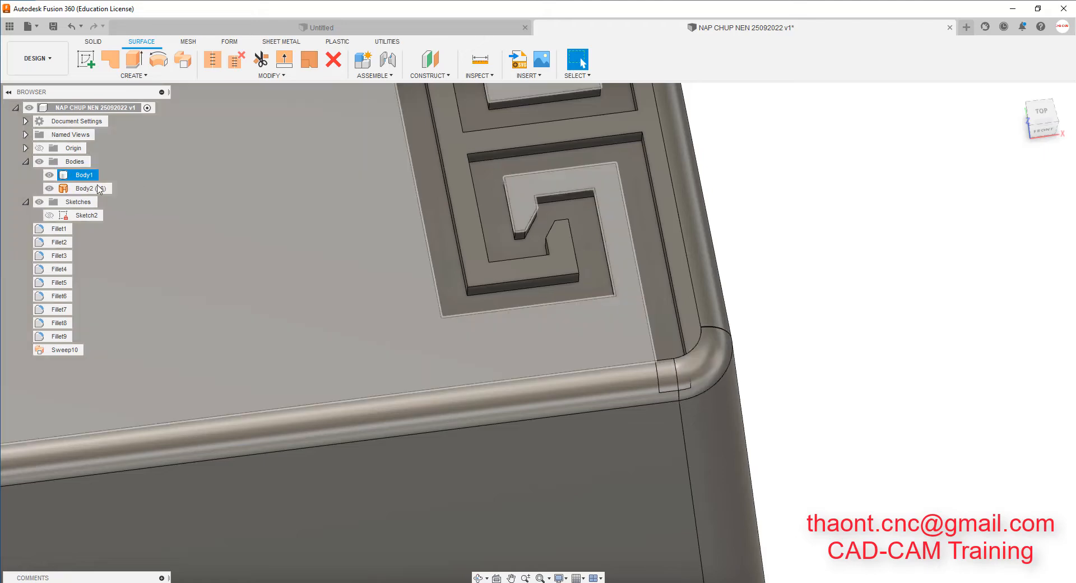
Hide the solid cover body to examine the swept surface alone, and show the solid again.
left_click(50, 175)
scroll(769, 366, "down", 6)
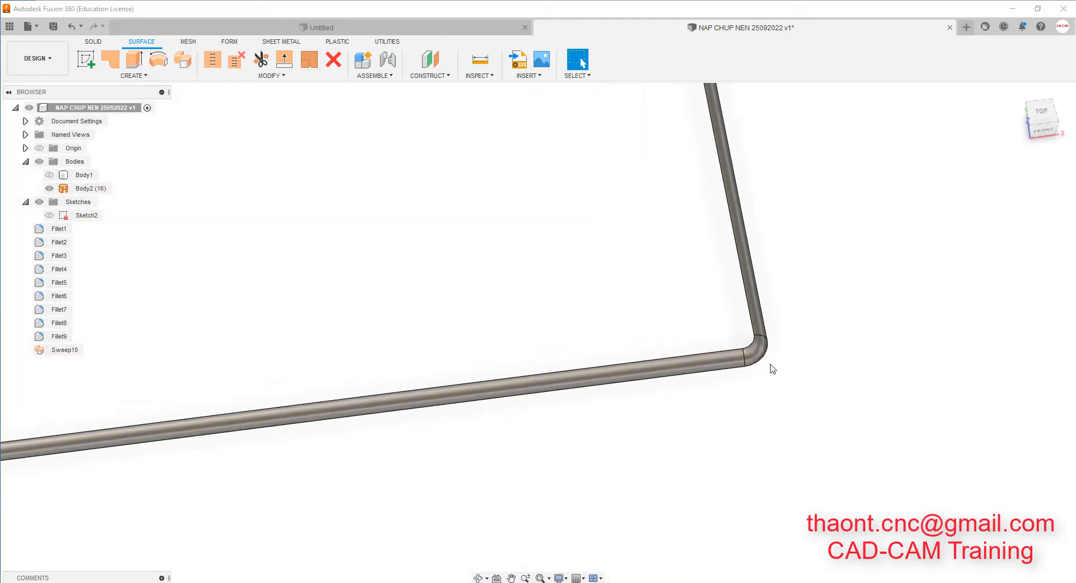
middle_click_drag(660, 339, 353, 241, "shift")
left_click(50, 175)
left_click(84, 175)
scroll(660, 268, "up", 2)
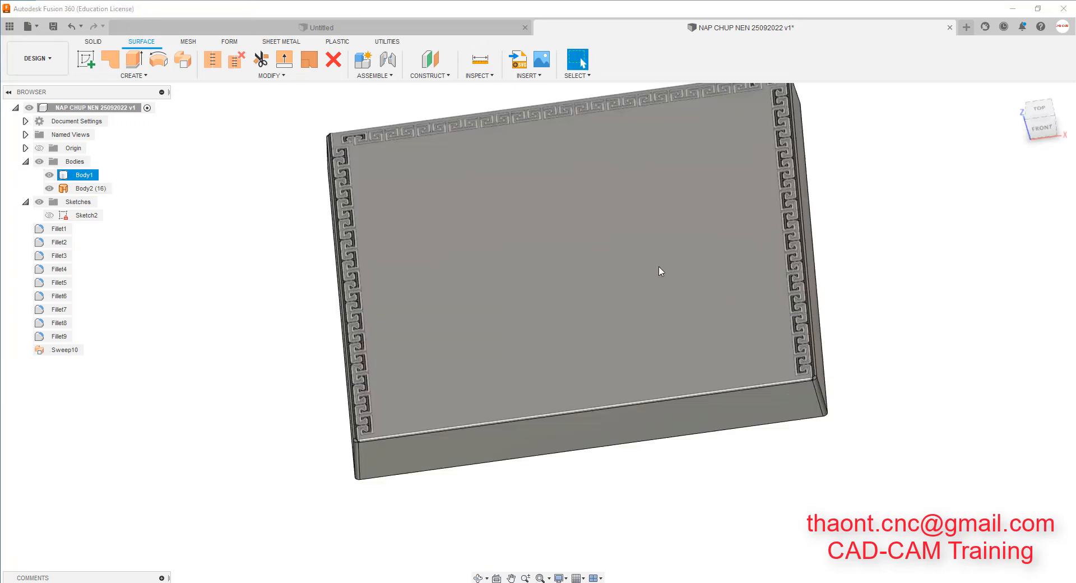
middle_click_drag(660, 268, 681, 266, "shift")
key("Escape")
Switch to the Manufacture workspace and display the T10 contour toolpath at the cover's front right corner.
left_click(36, 59)
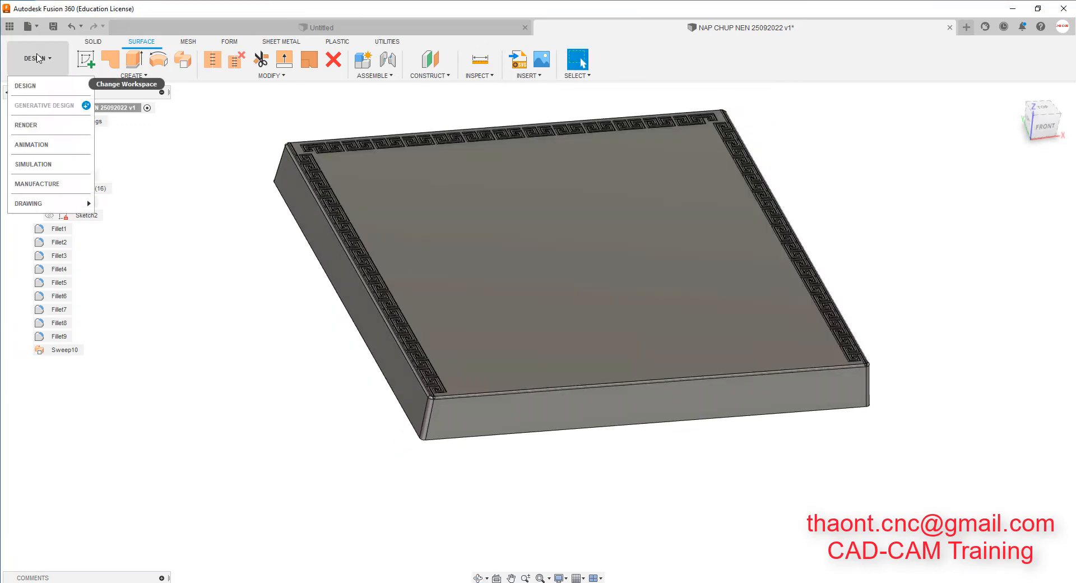
left_click(45, 186)
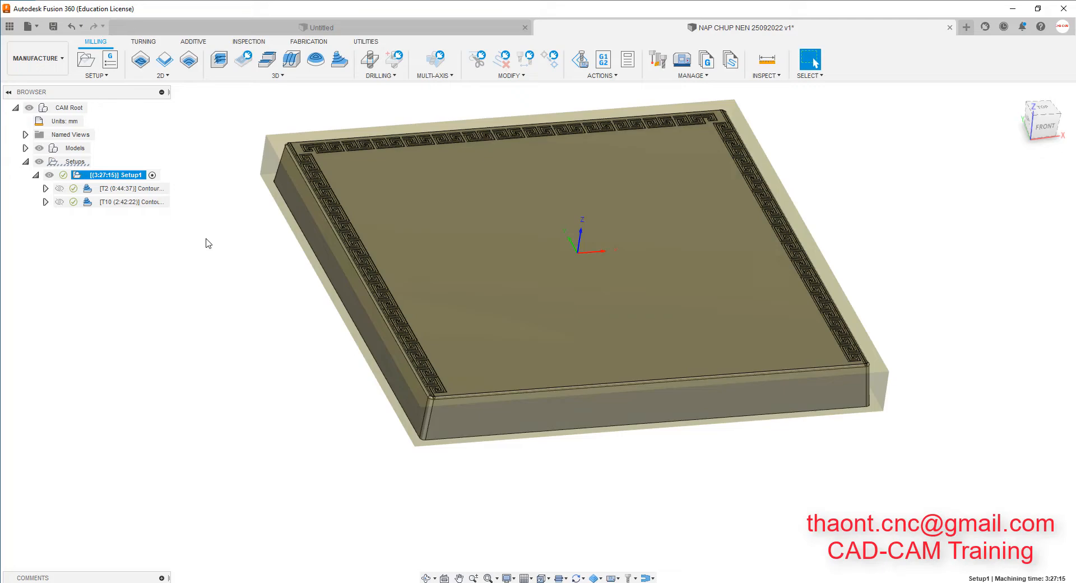
left_click(121, 202)
scroll(950, 388, "up", 10)
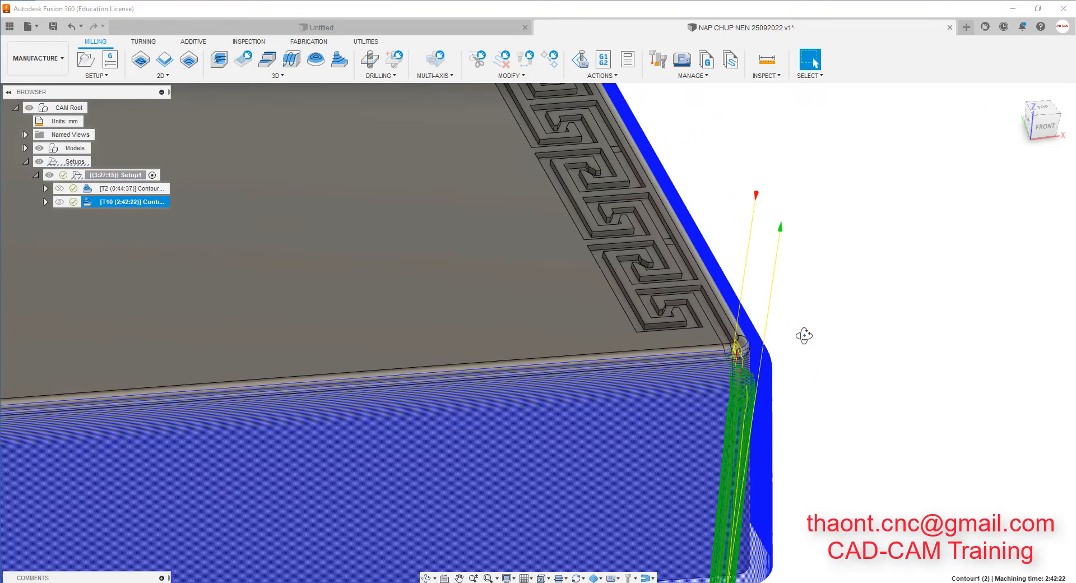
Add the swept surface body to the T10 contour's model surfaces, keeping the setup model included, and regenerate the toolpath.
double_click(78, 205)
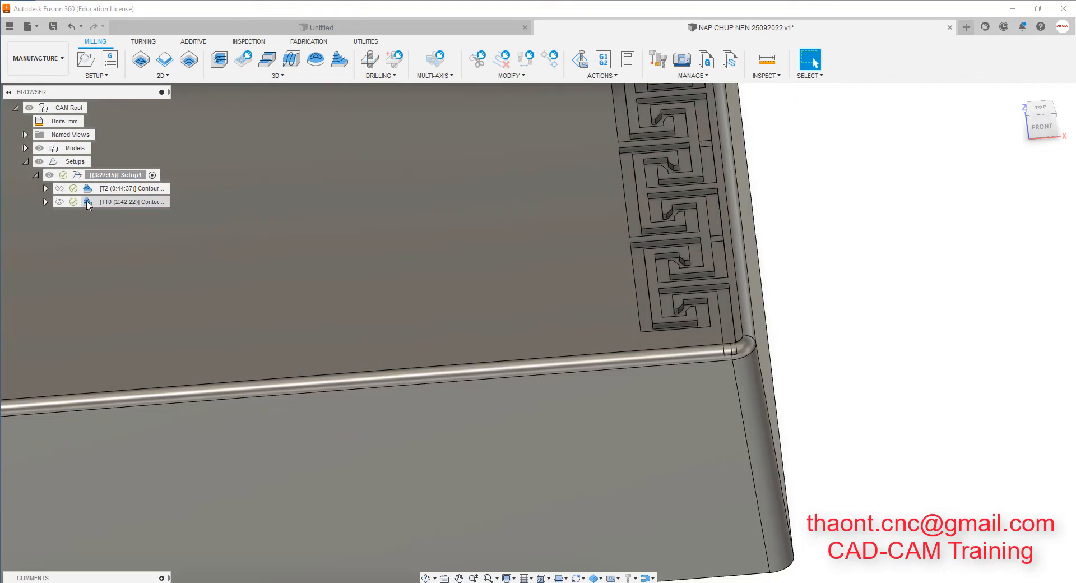
left_click(958, 176)
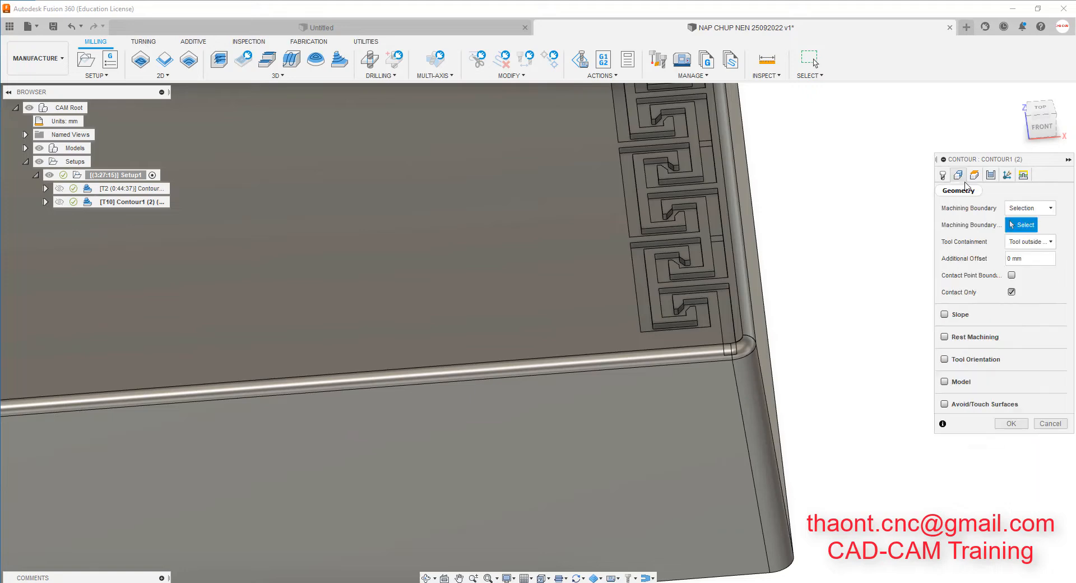
left_click(945, 382)
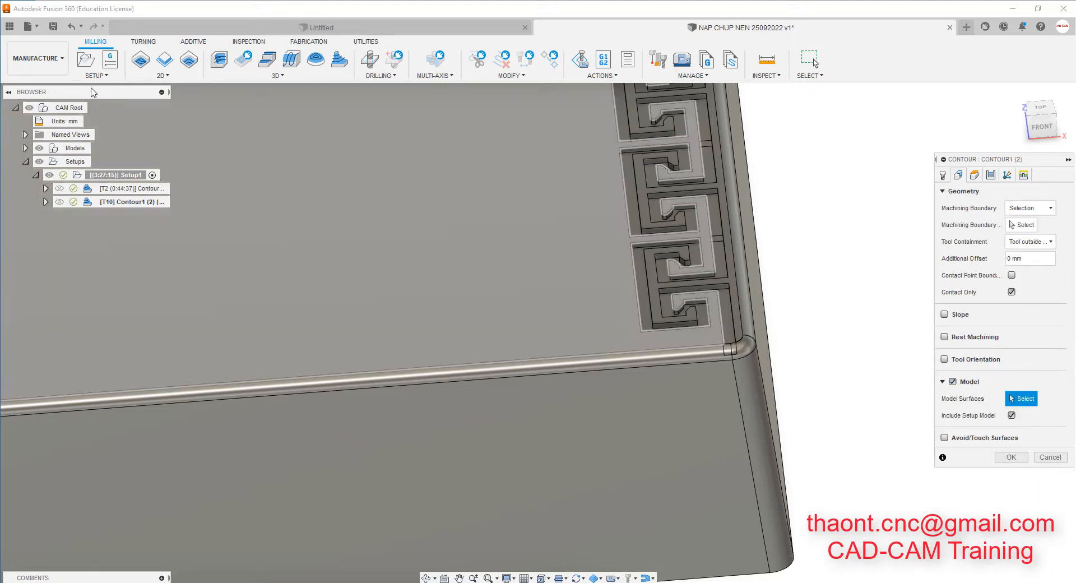
left_click(25, 149)
left_click(36, 163)
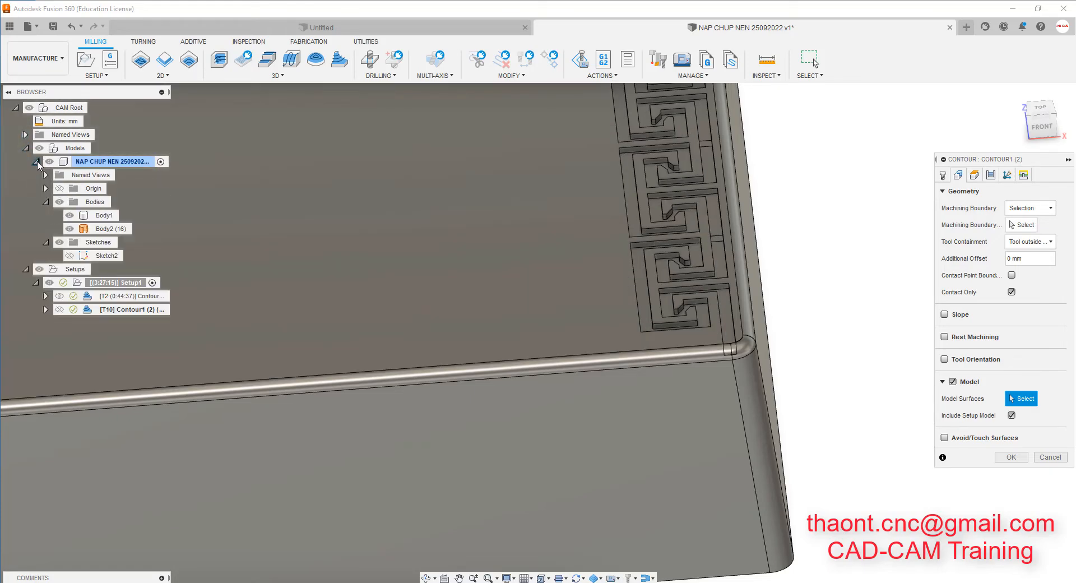
left_click(106, 231)
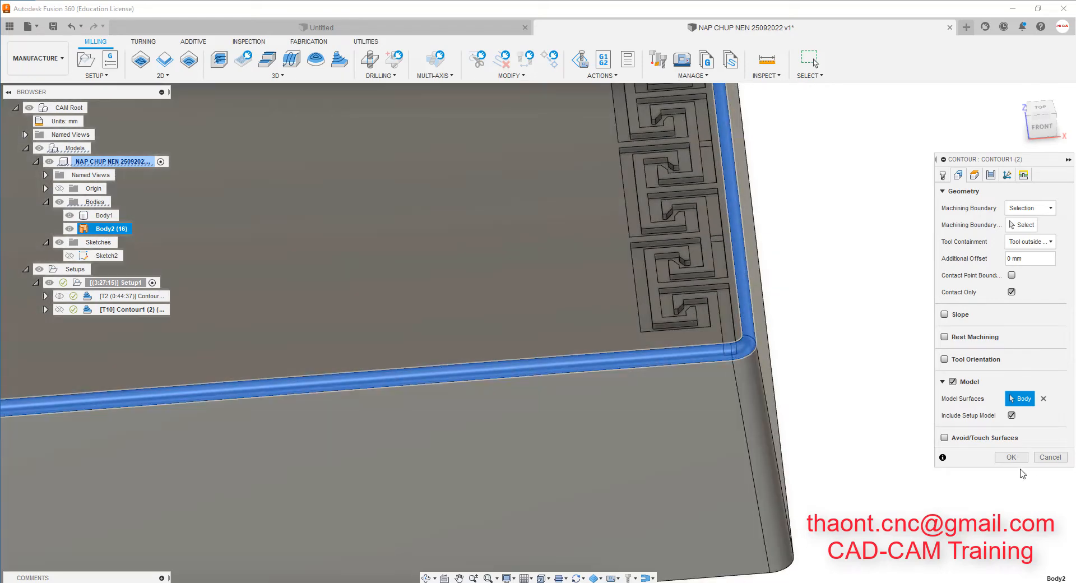
left_click(1012, 457)
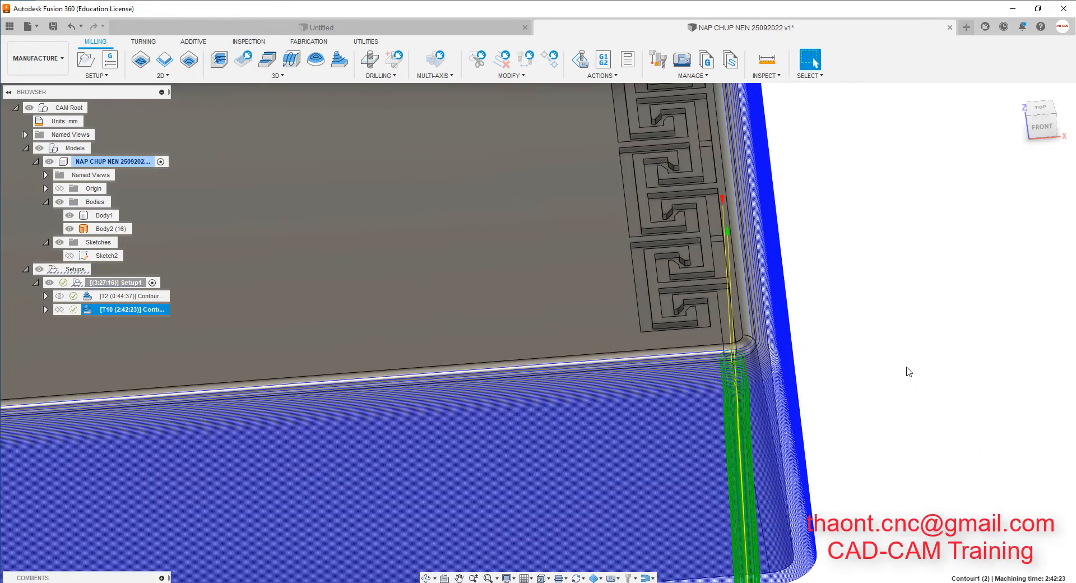
Examine the regenerated T10 contour toolpath around the front right corner and along the cover's side walls.
scroll(742, 387, "up", 4)
middle_click_drag(632, 320, 706, 241, "shift")
scroll(687, 262, "up", 4)
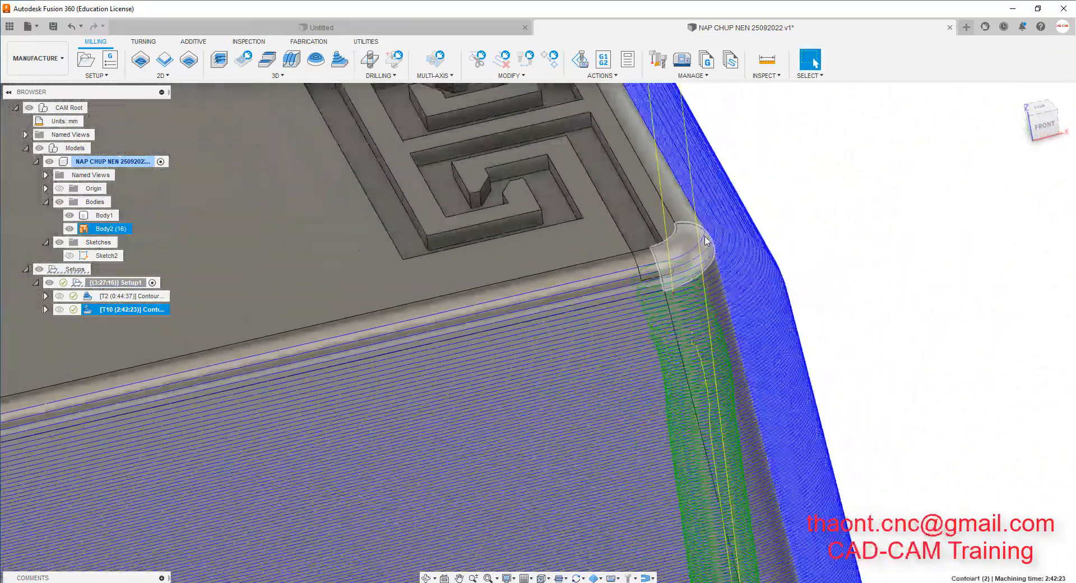
scroll(705, 241, "down", 5)
middle_click_drag(725, 339, 719, 382, "shift")
scroll(706, 308, "up", 4)
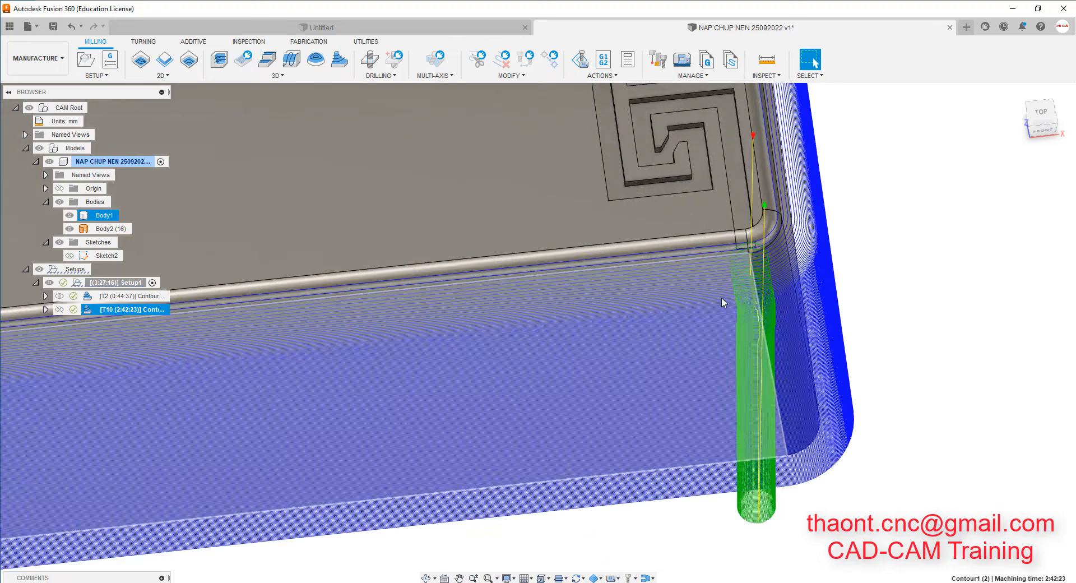
scroll(872, 286, "down", 6)
scroll(829, 282, "down", 3)
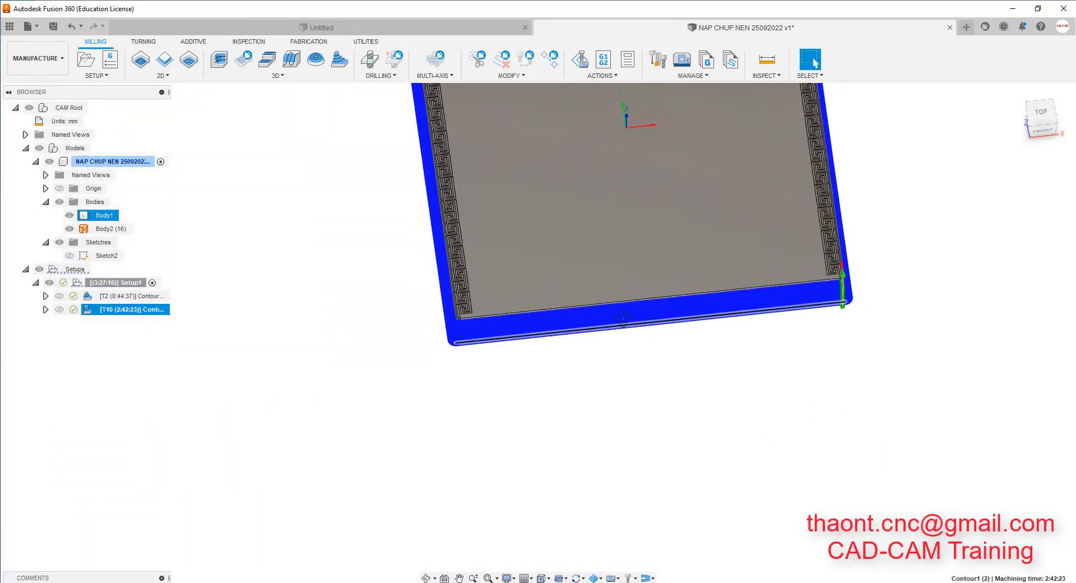
middle_click_drag(636, 314, 605, 254, "shift")
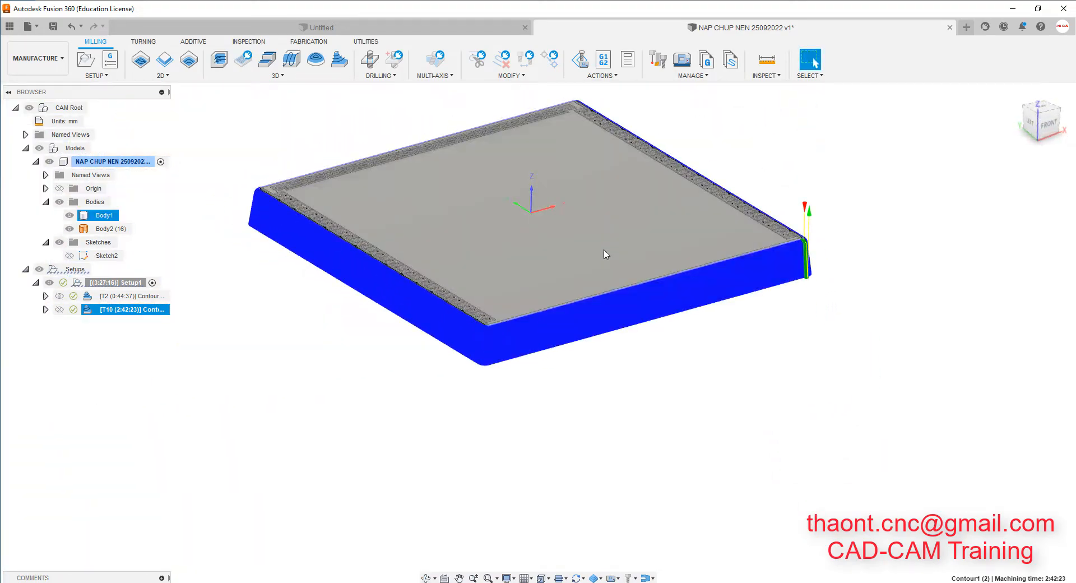
scroll(776, 238, "up", 2)
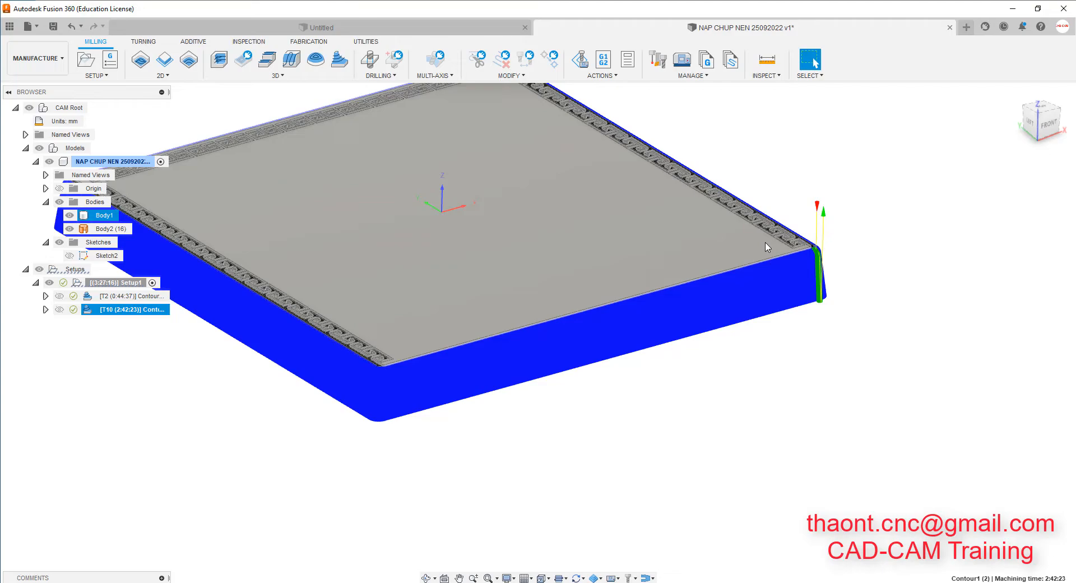
scroll(806, 205, "up", 5)
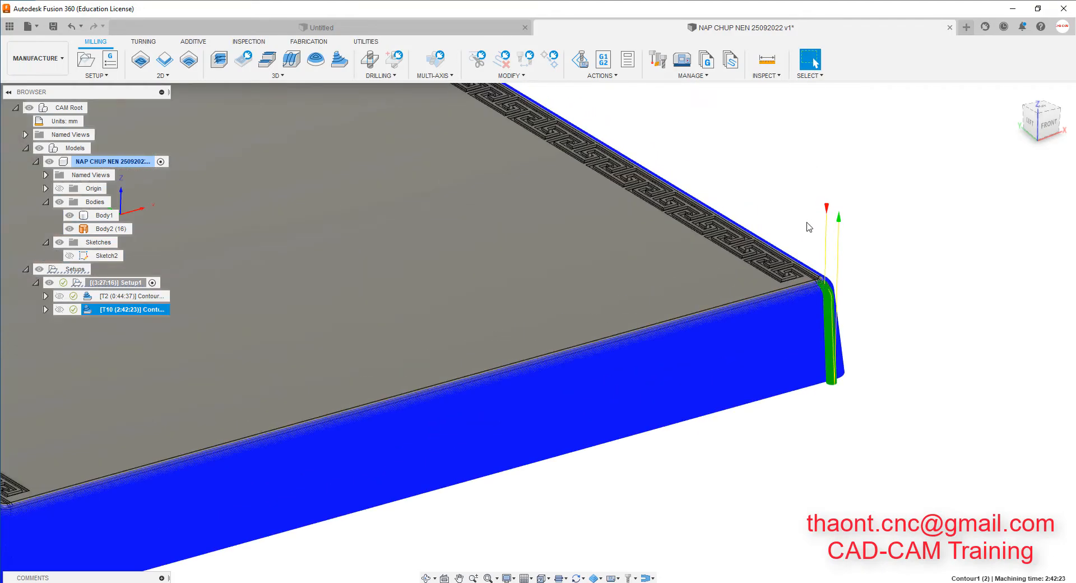
middle_click_drag(806, 205, 829, 260, "shift")
scroll(829, 260, "down", 5)
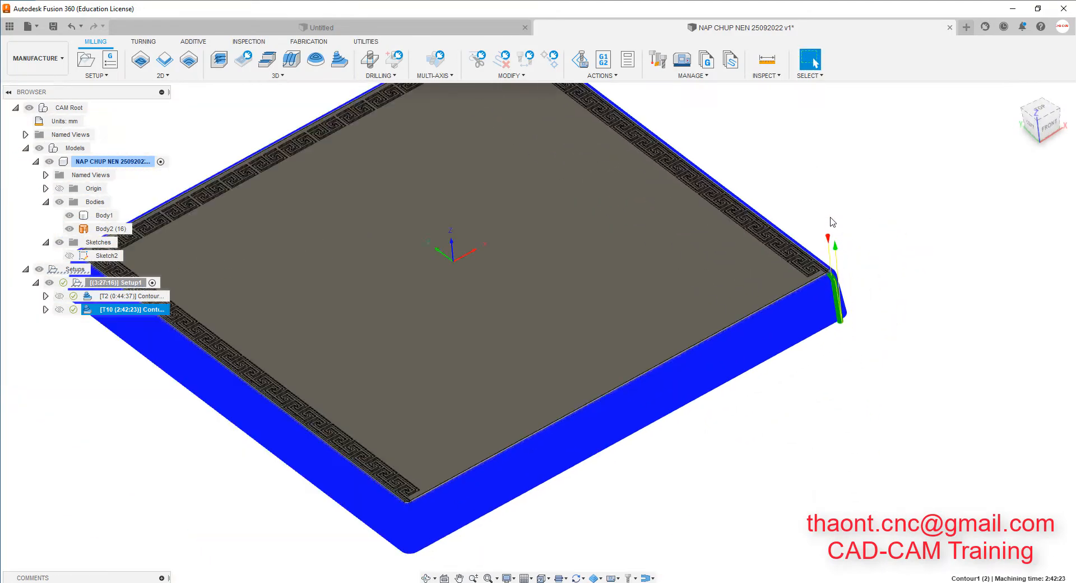
Measure the width of a pattern groove on the right side between its two parallel edges.
left_click(850, 200)
middle_click_drag(682, 295, 846, 298, "shift")
scroll(697, 253, "up", 10)
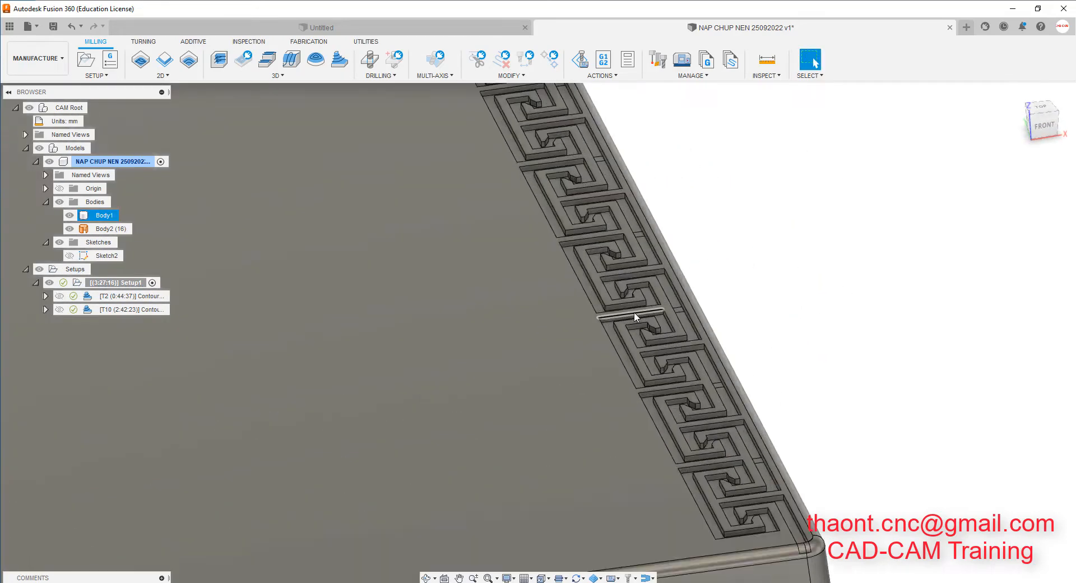
left_click(767, 60)
scroll(542, 312, "up", 3)
scroll(541, 325, "up", 2)
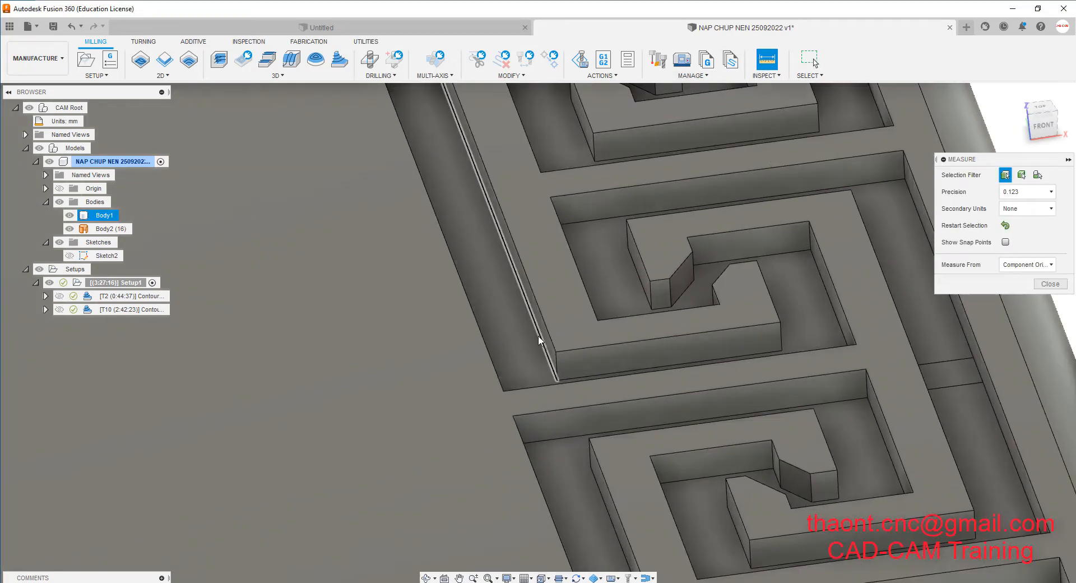
mouse_move(539, 340)
middle_mouse_down("shift")
mouse_move(500, 341)
mouse_move(538, 339)
middle_mouse_up("shift")
left_click(538, 340)
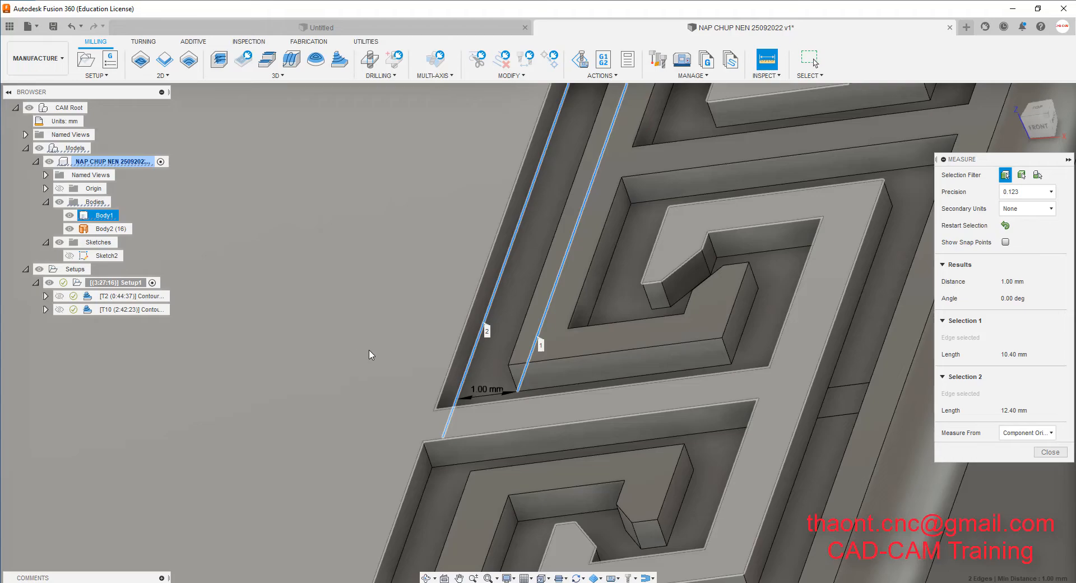
mouse_move(368, 354)
middle_mouse_down("shift")
mouse_move(422, 336)
mouse_move(413, 377)
mouse_move(496, 395)
middle_mouse_up("shift")
left_click(1046, 452)
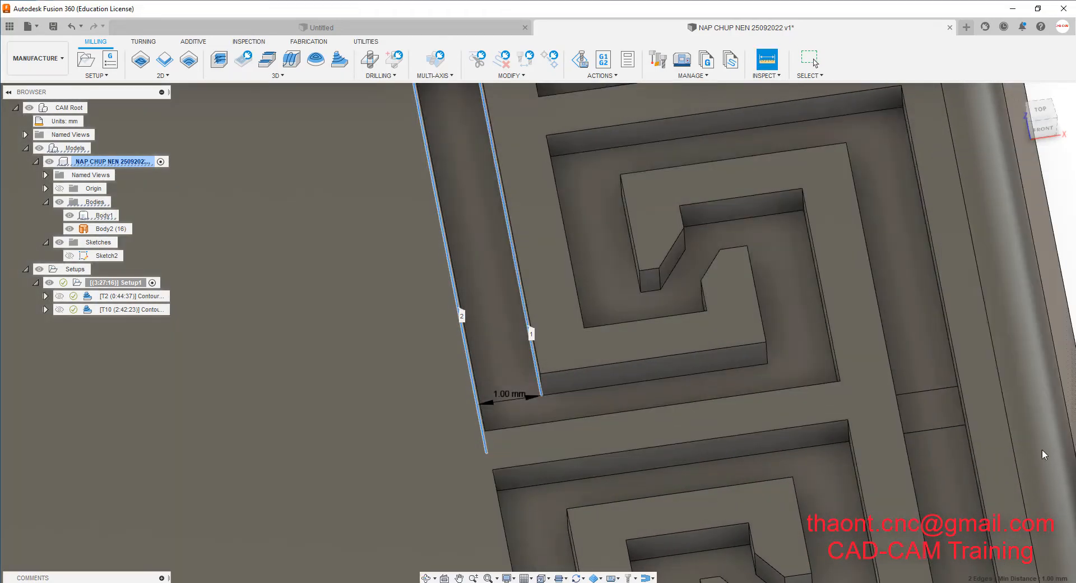
Display the T10 contour toolpath on the whole cover and look into the machine library.
scroll(620, 358, "down", 5)
scroll(774, 260, "down", 10)
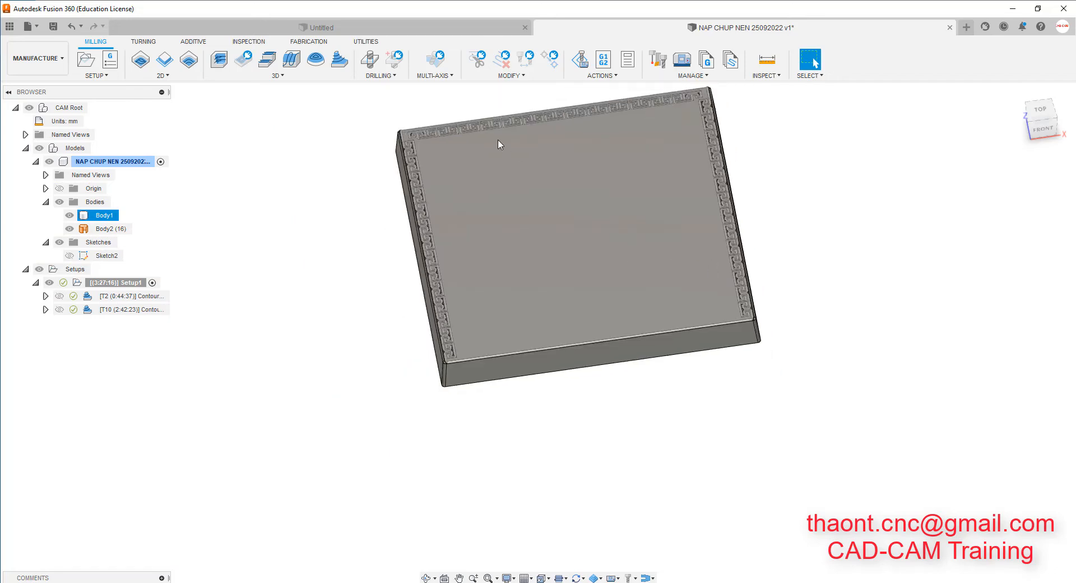
scroll(498, 144, "up", 3)
middle_click_drag(711, 279, 692, 238, "shift")
left_click(261, 324)
left_click(124, 313)
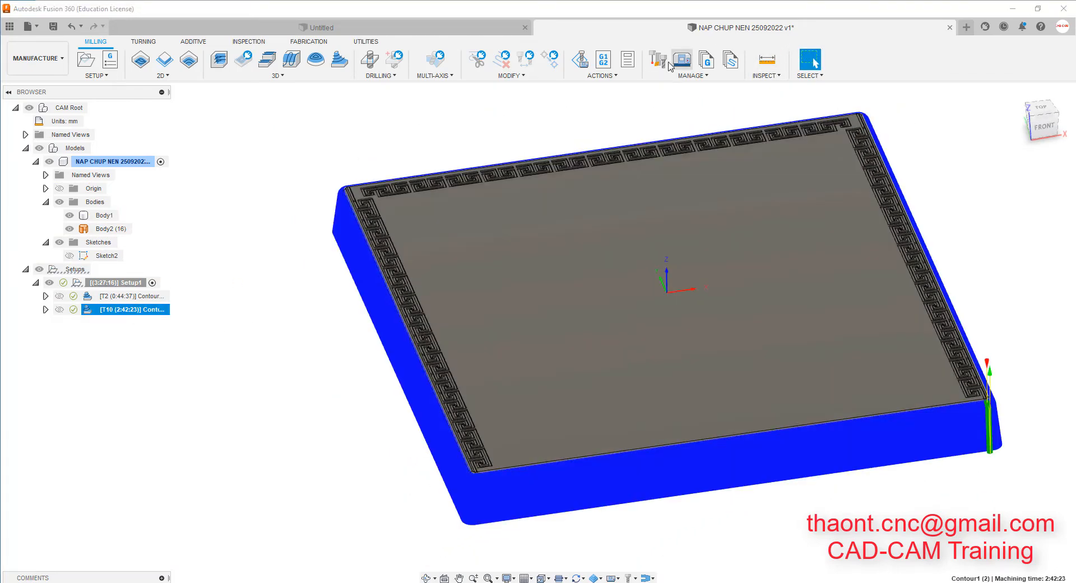
left_click(681, 60)
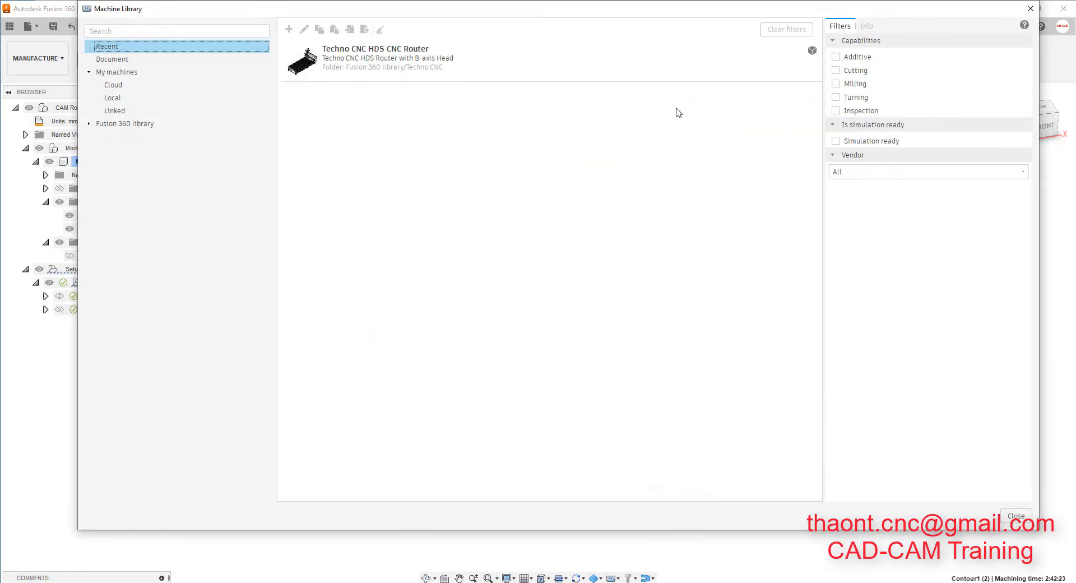
left_click(1030, 9)
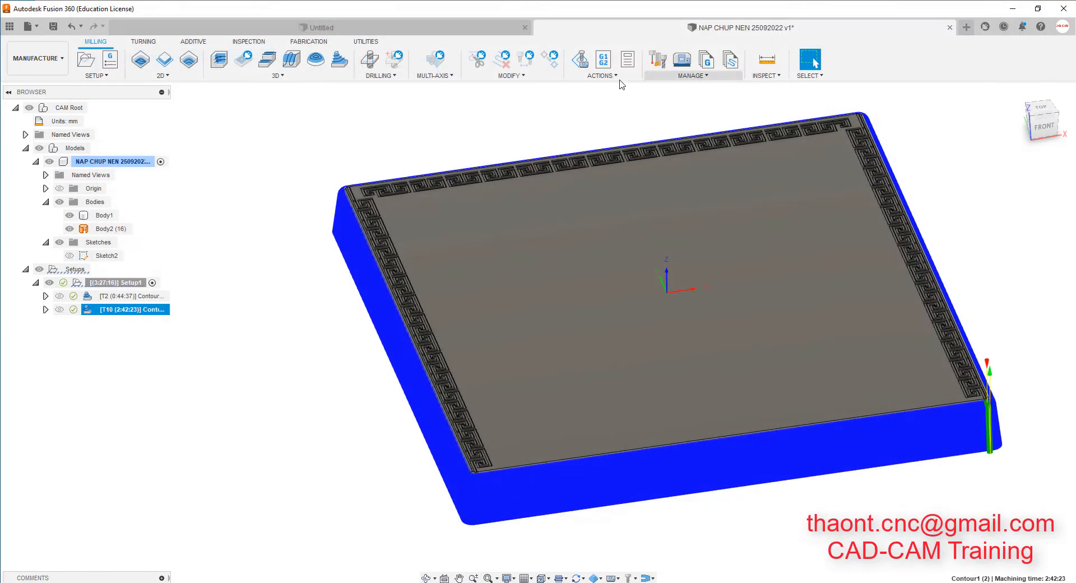
Simulate the T10 contour with the stock colored by comparison and check the front right corner and side walls.
left_click(582, 61)
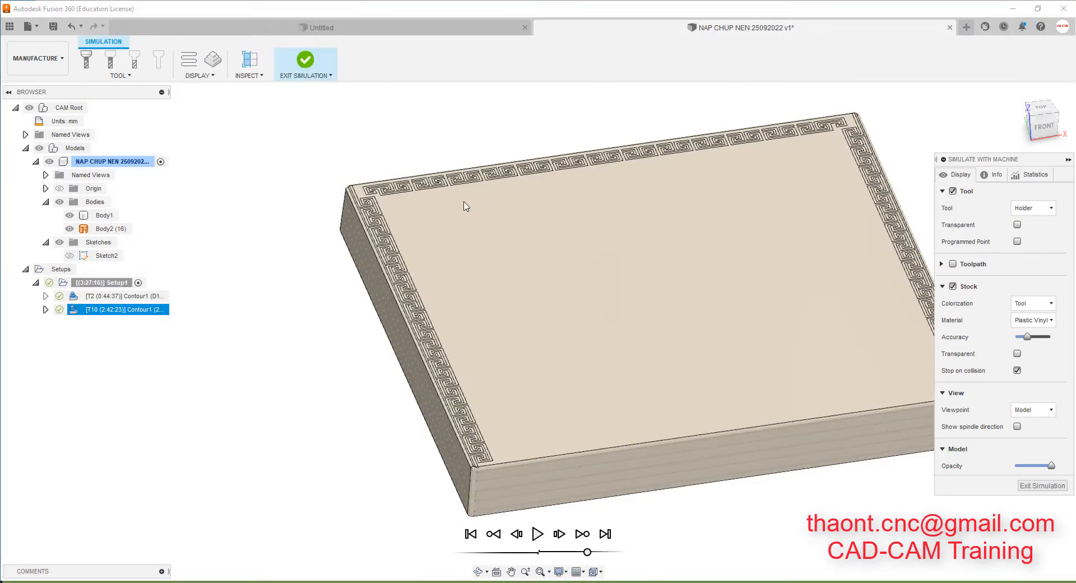
scroll(769, 317, "up", 4)
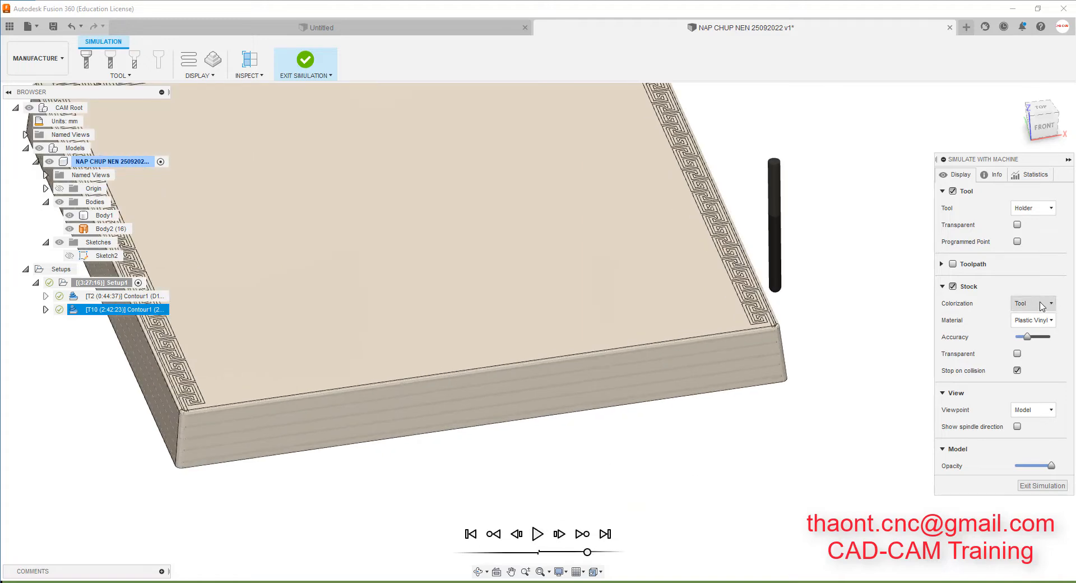
left_click(1035, 356)
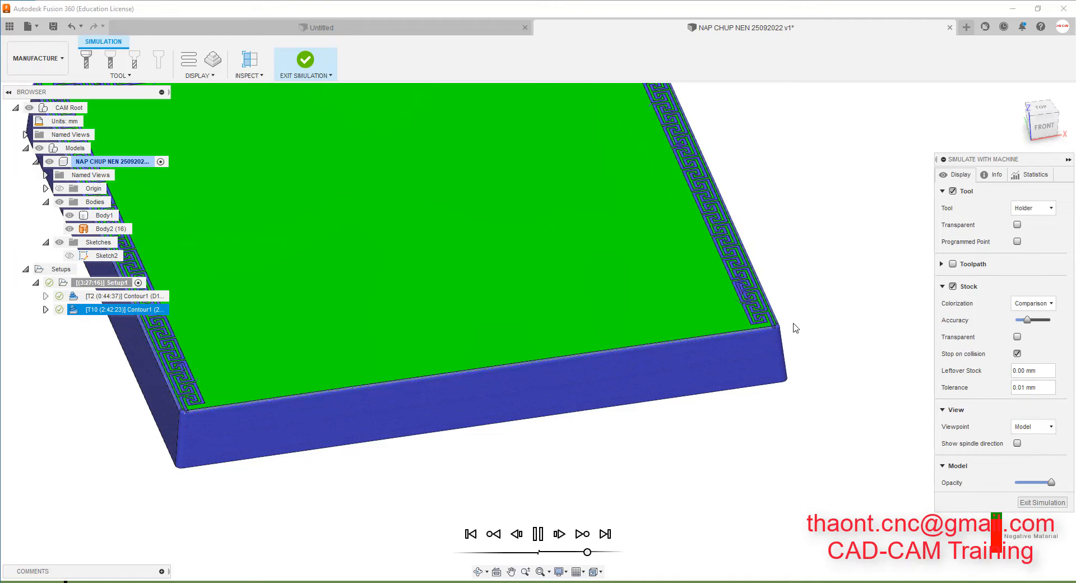
scroll(791, 326, "up", 3)
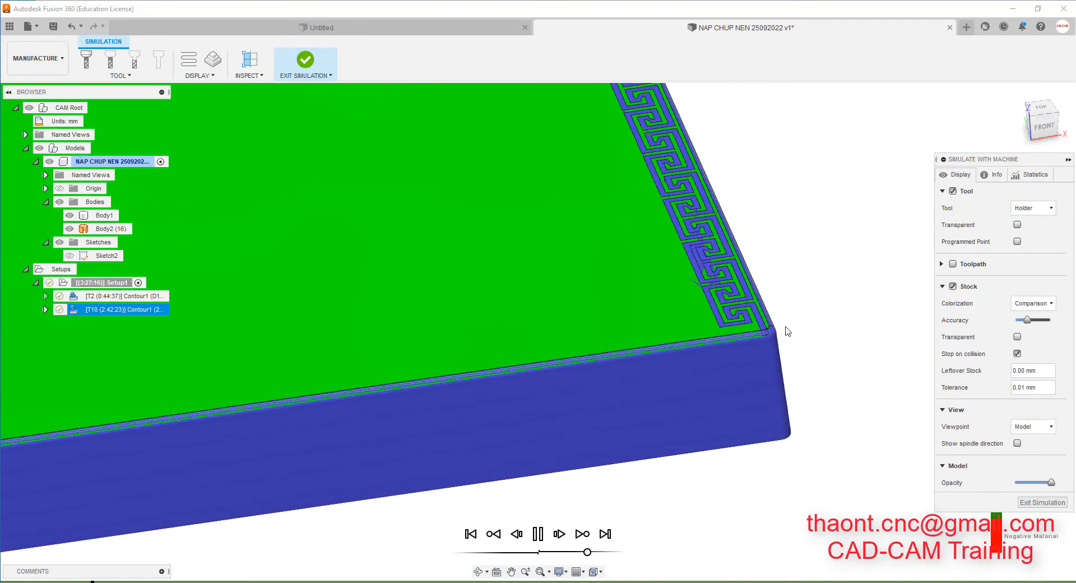
scroll(789, 332, "down", 3)
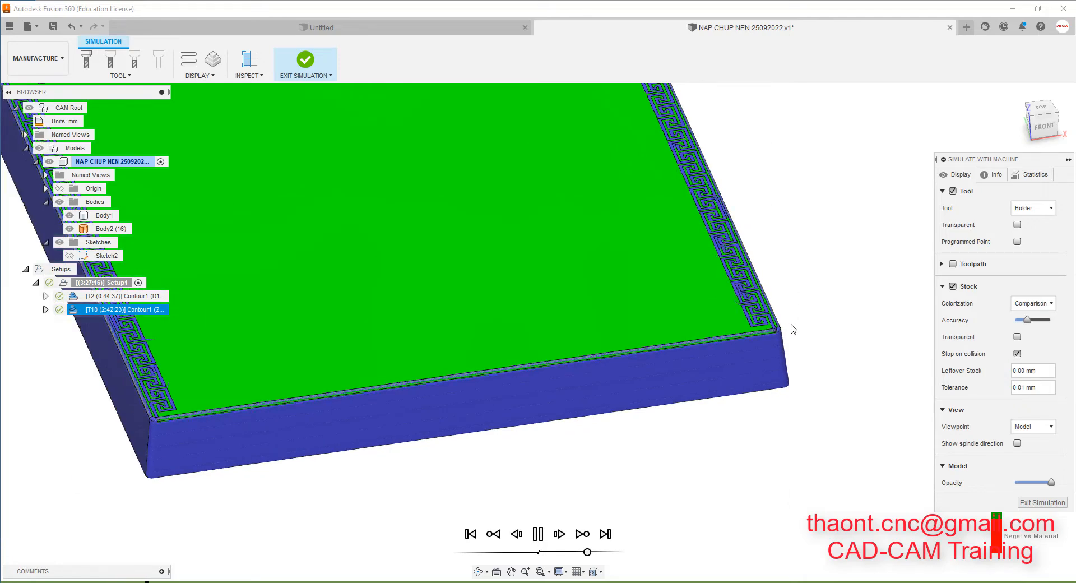
Color the simulated stock by tool, watch the T10 contour finish the side walls, and exit the simulation.
left_click(1032, 304)
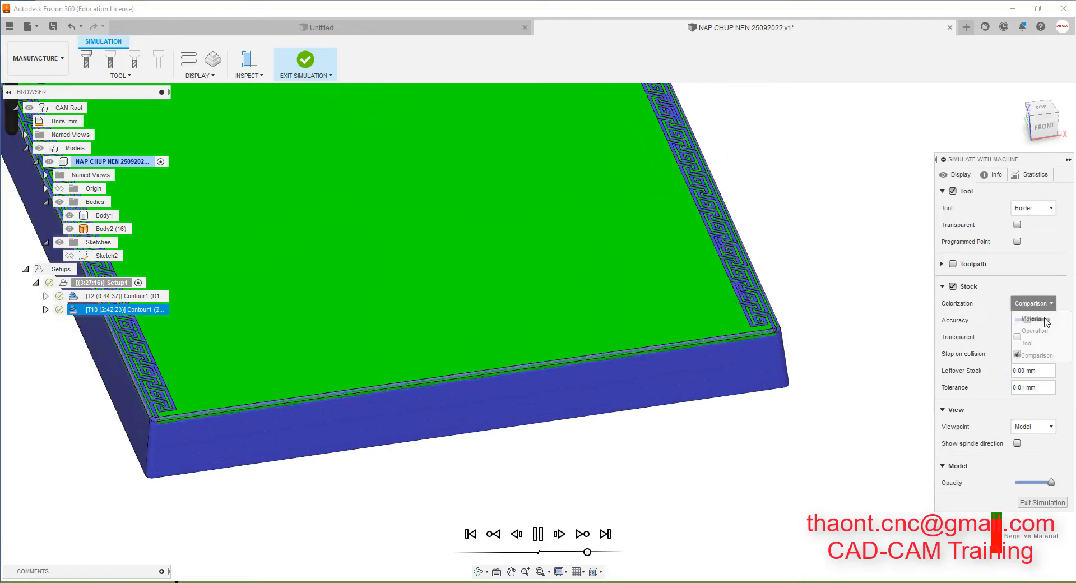
left_click(1028, 343)
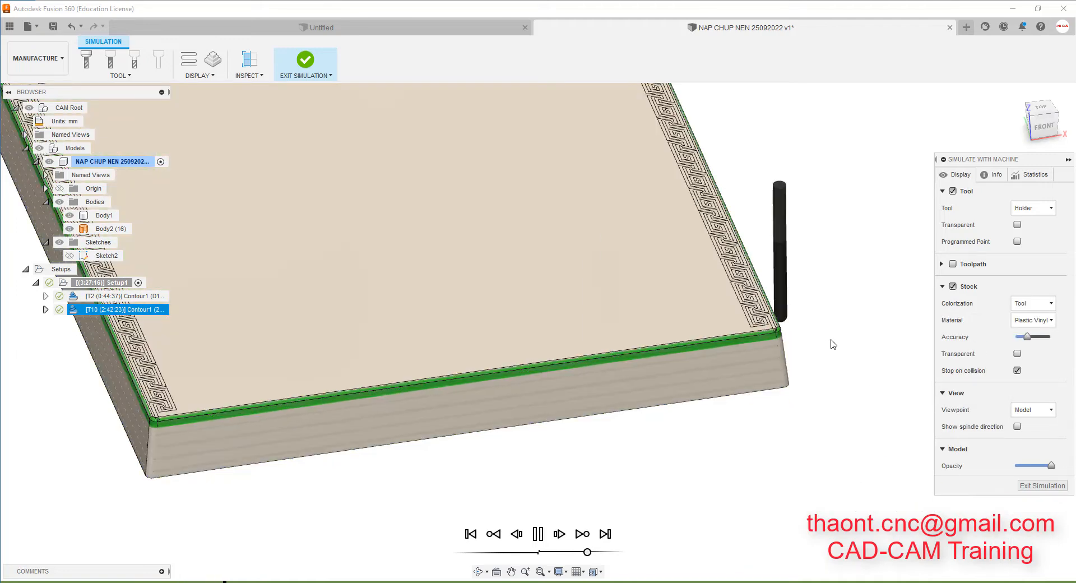
scroll(814, 354, "down", 3)
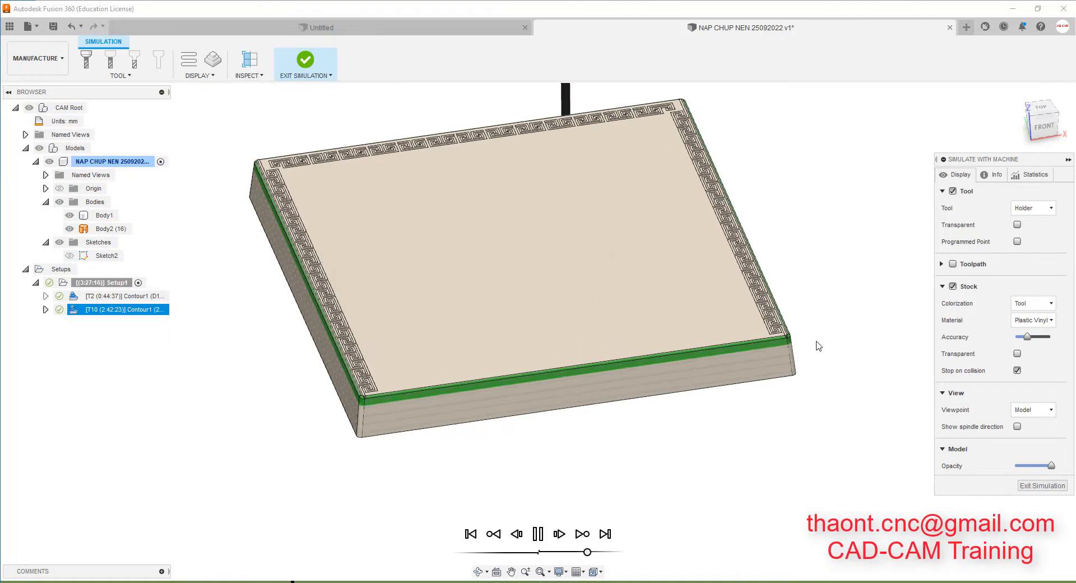
scroll(822, 336, "up", 5)
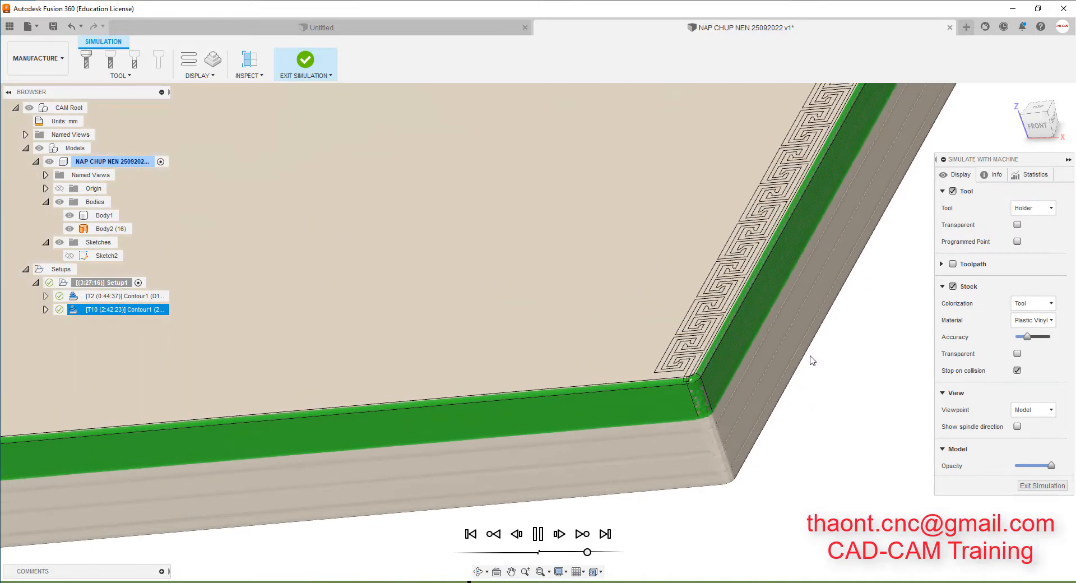
scroll(539, 362, "down", 2)
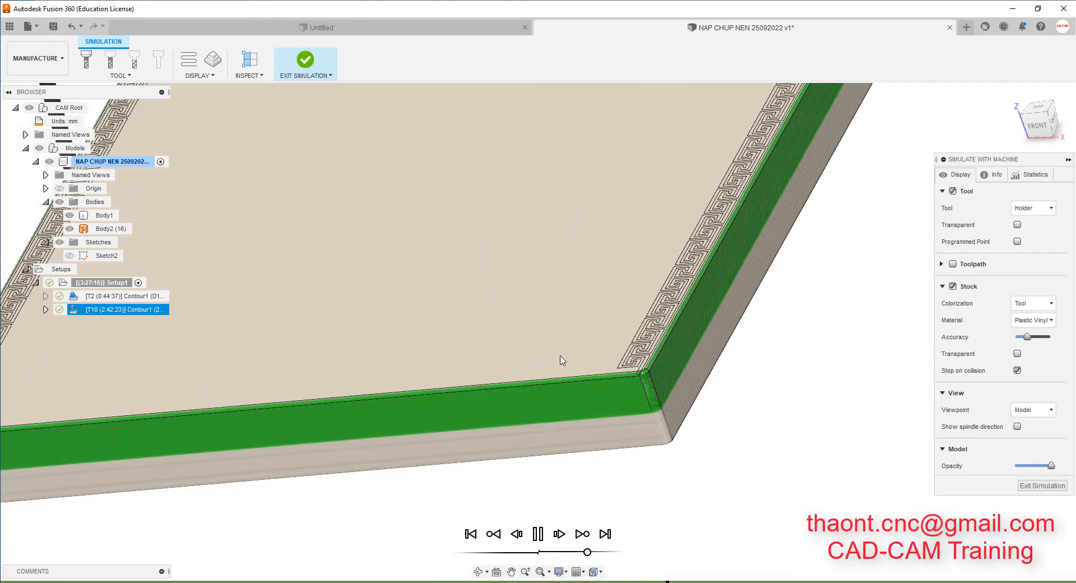
scroll(754, 376, "down", 3)
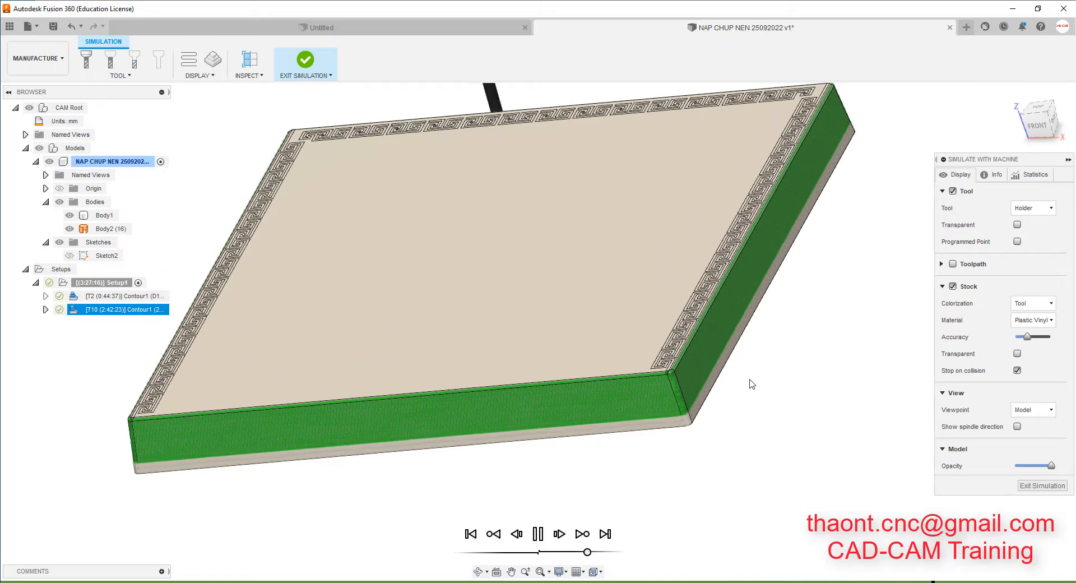
mouse_move(643, 363)
middle_mouse_down("shift")
mouse_move(562, 364)
mouse_move(632, 357)
middle_mouse_up("shift")
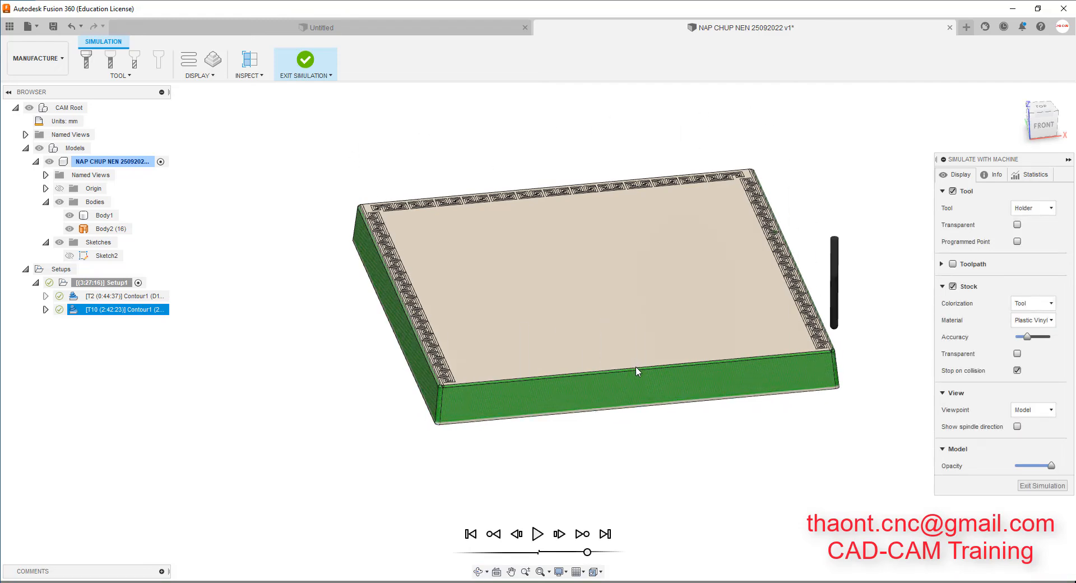
scroll(816, 408, "up", 5)
middle_click_drag(816, 377, 839, 359, "shift")
left_click(1043, 487)
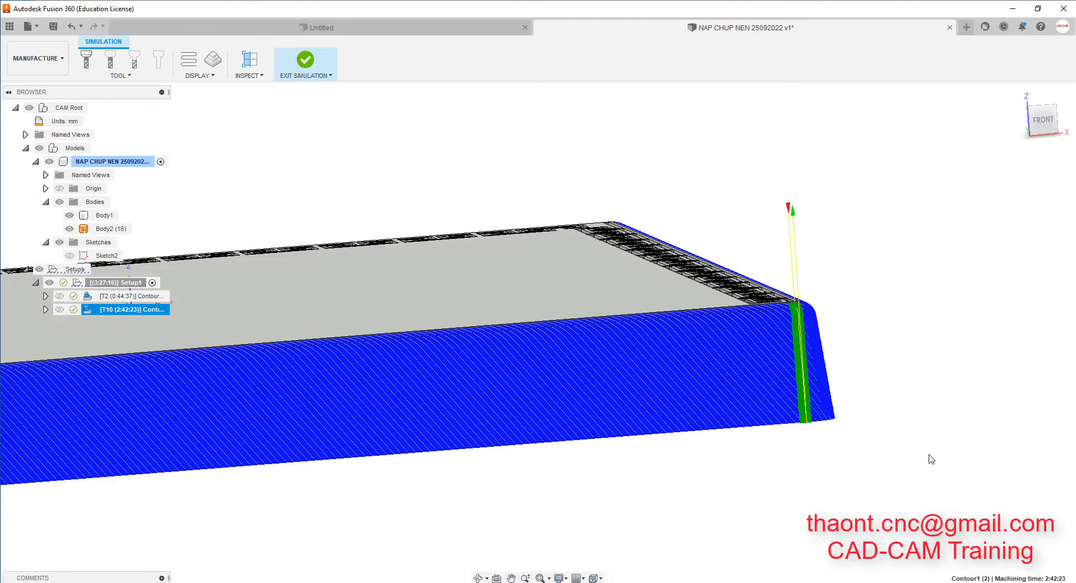
Examine the T10 contour toolpath at the cover's front right corner and clear the toolpath selection.
scroll(891, 449, "up", 5)
middle_click_drag(782, 418, 698, 419, "shift")
scroll(882, 435, "down", 5)
scroll(788, 416, "down", 3)
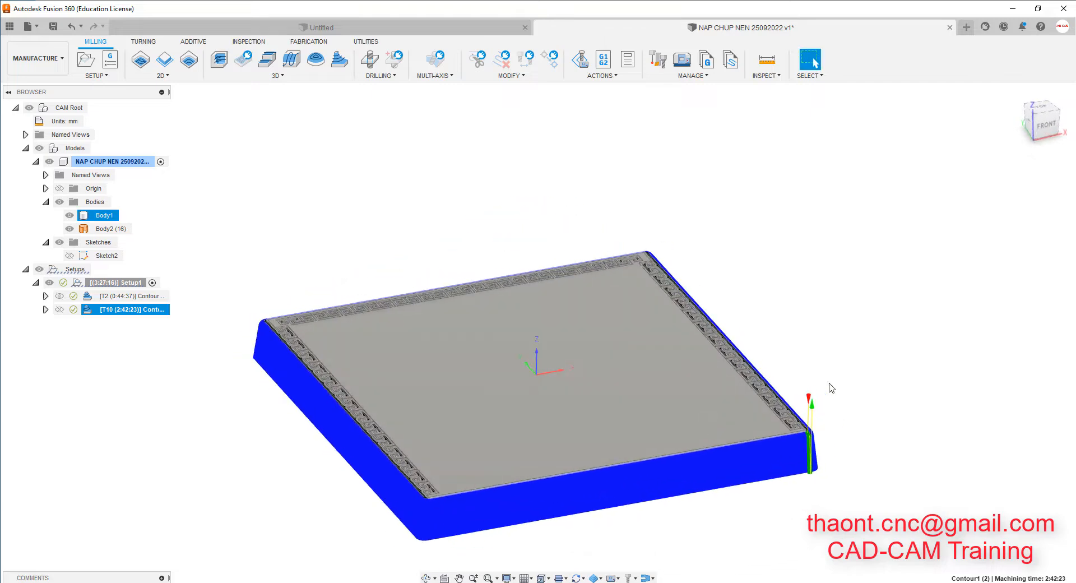
left_click(839, 330)
mouse_move(662, 297)
middle_mouse_down("shift")
mouse_move(570, 297)
mouse_move(657, 300)
middle_mouse_up("shift")
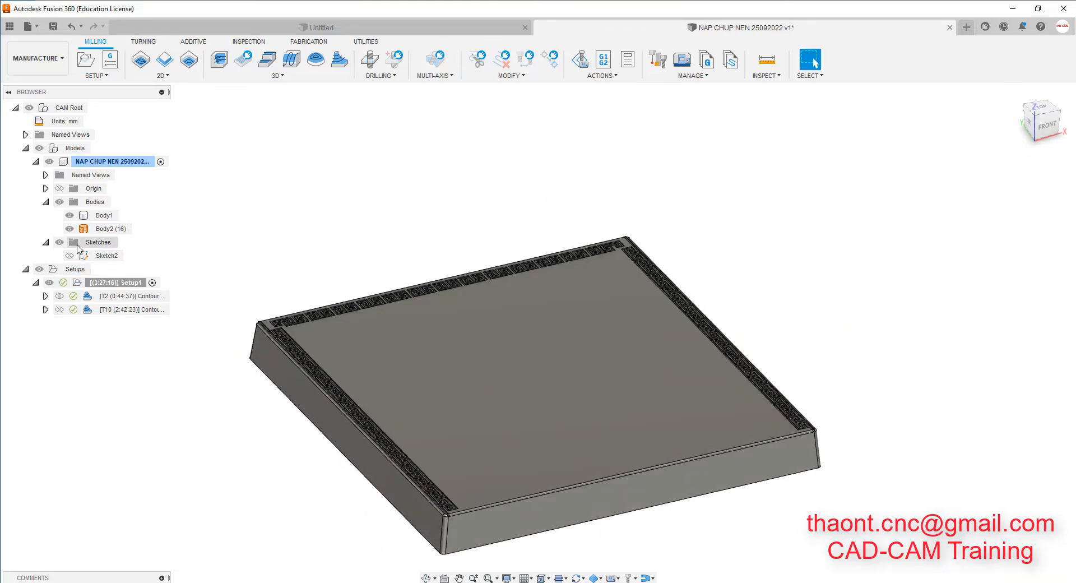
Hide the swept surface body Body2 and inspect the exposed pattern grooves at the front right corner.
left_click(70, 228)
scroll(907, 494, "up", 3)
scroll(737, 419, "up", 6)
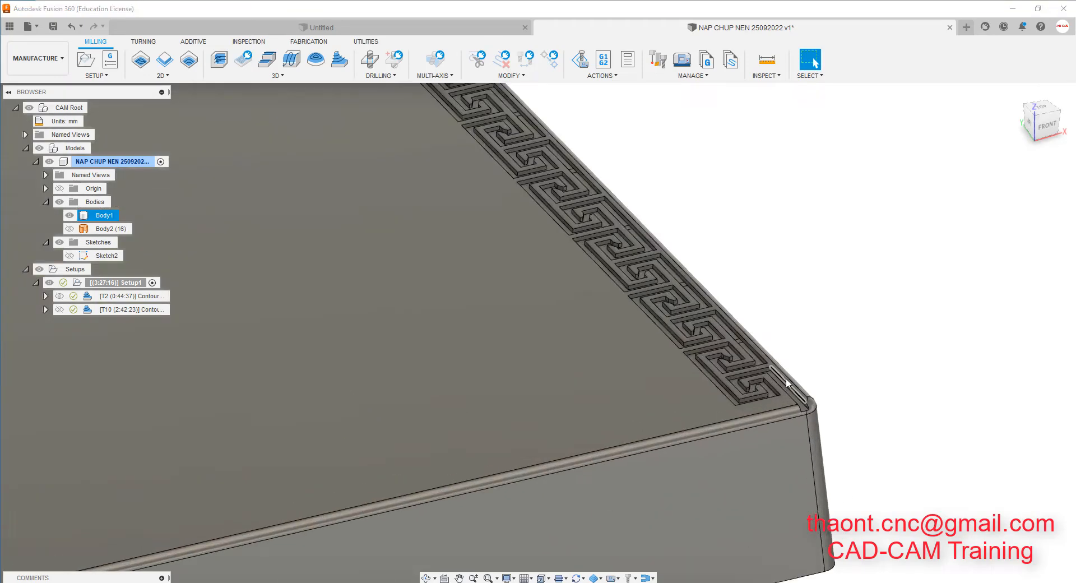
scroll(796, 452, "down", 8)
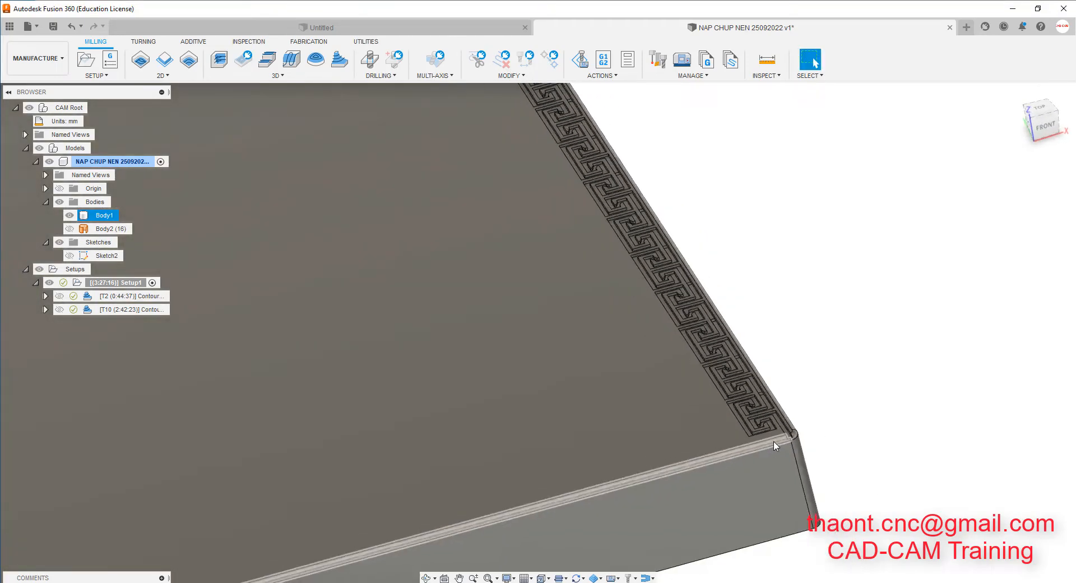
scroll(445, 423, "down", 3)
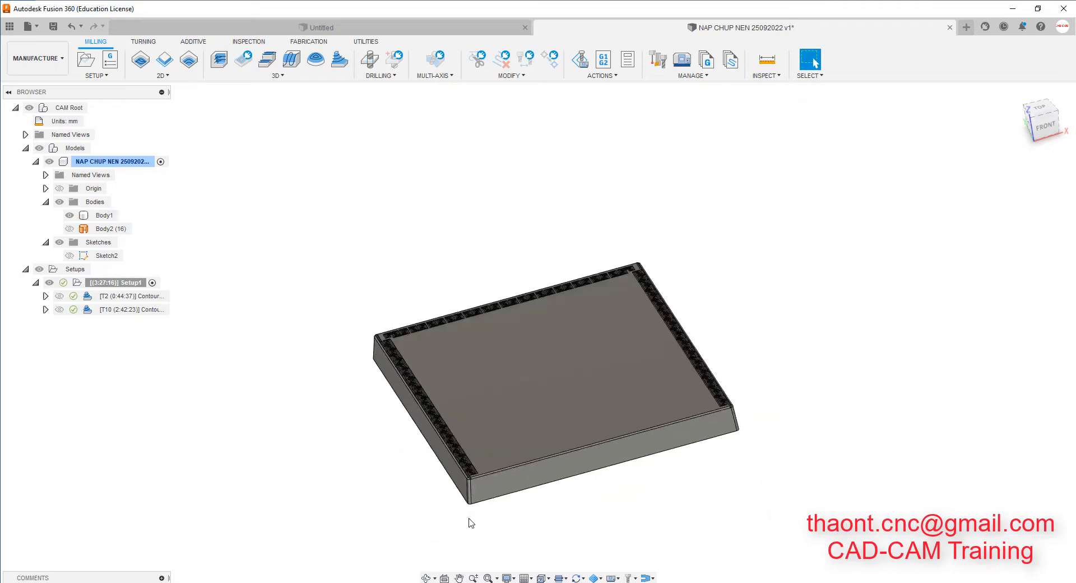
scroll(469, 521, "up", 4)
scroll(474, 488, "down", 3)
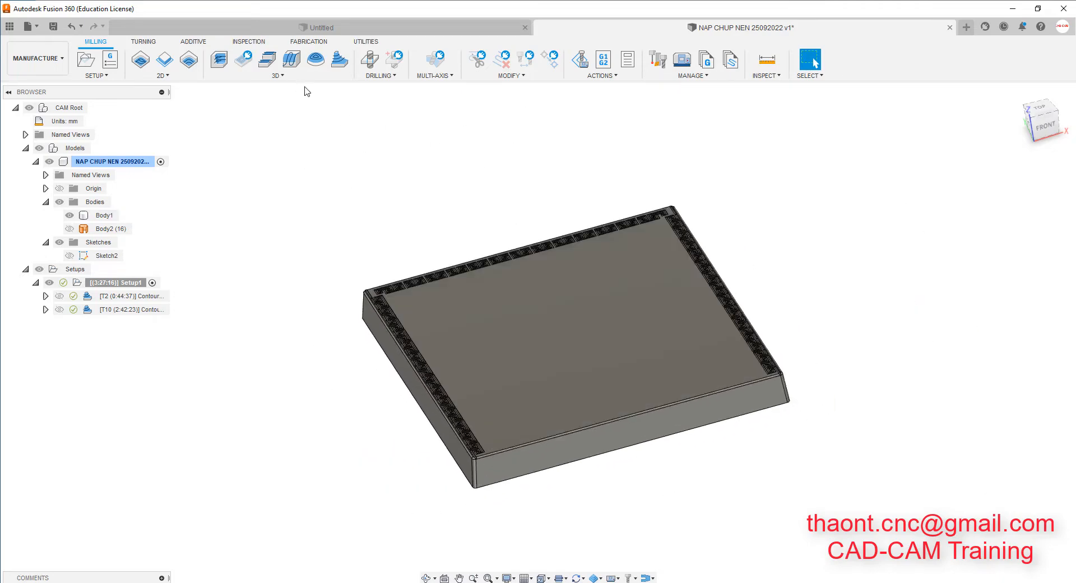
Create a 3D Pocket Clearing operation using tool 13, the Ø1 mm R0.5 ball end mill from the Tool Nhom library.
left_click(283, 76)
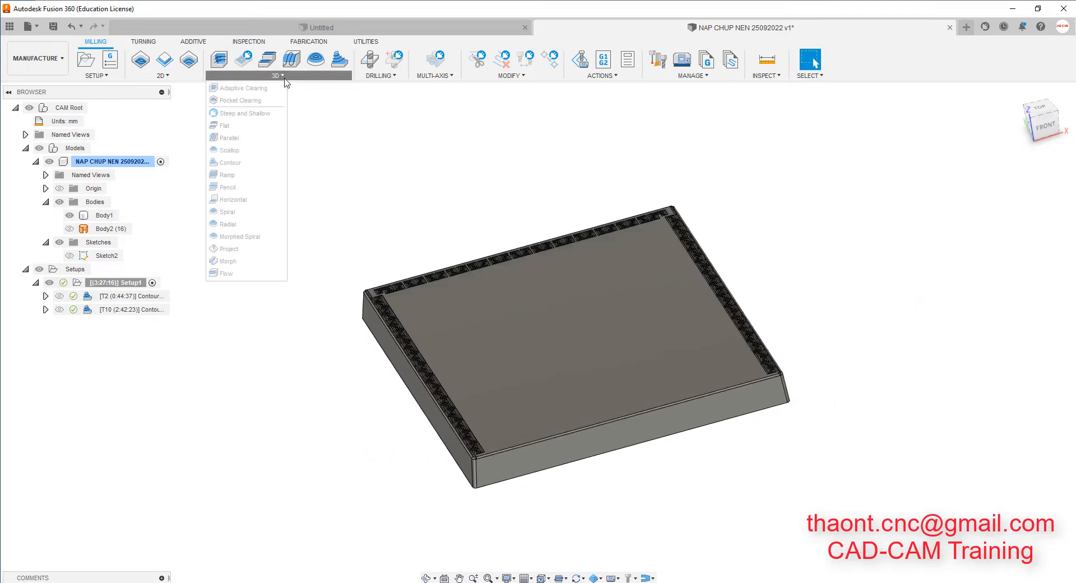
left_click(241, 100)
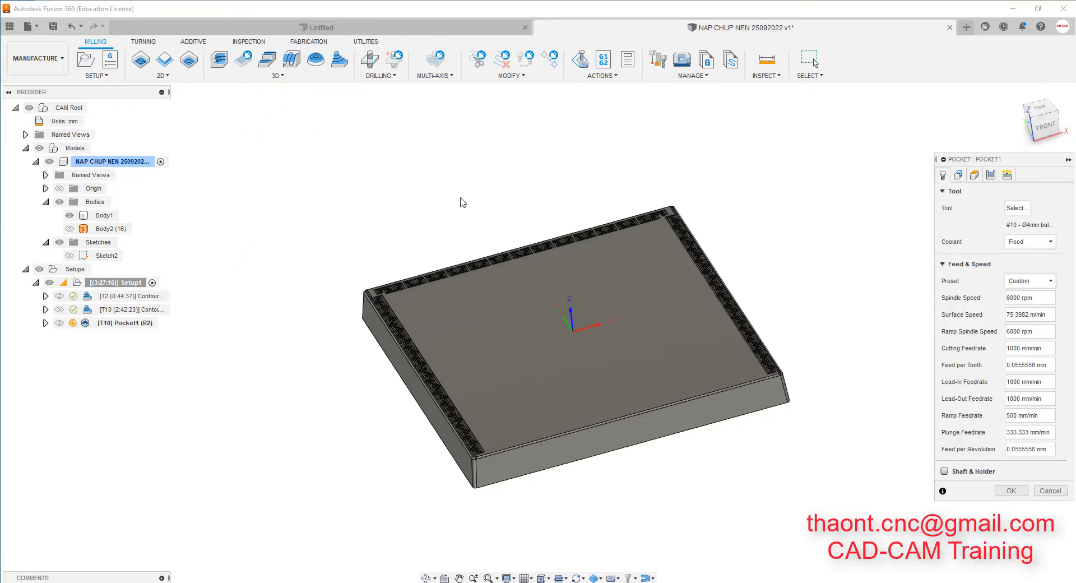
left_click(1017, 208)
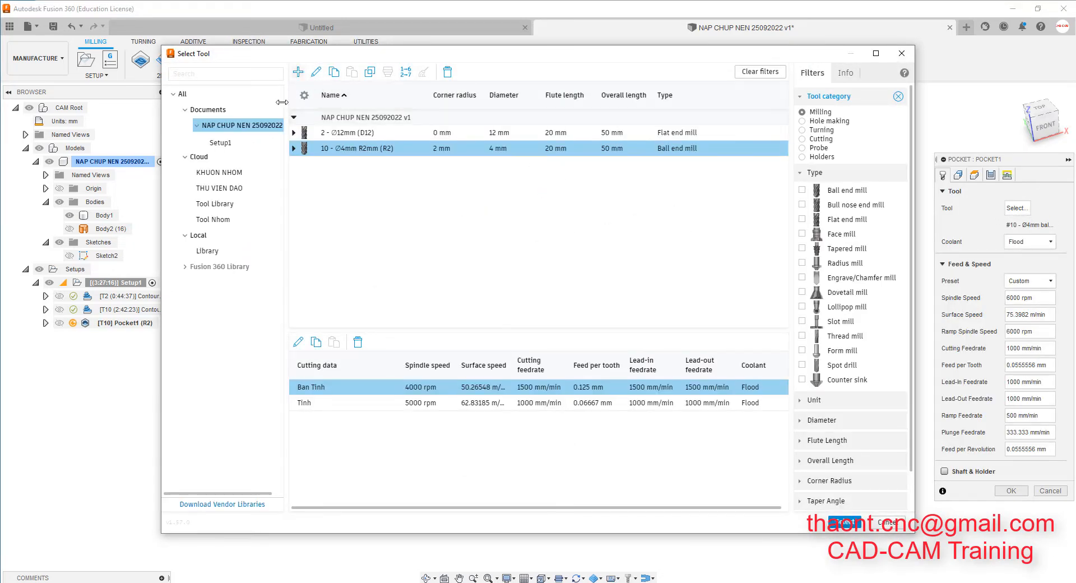
left_click(226, 219)
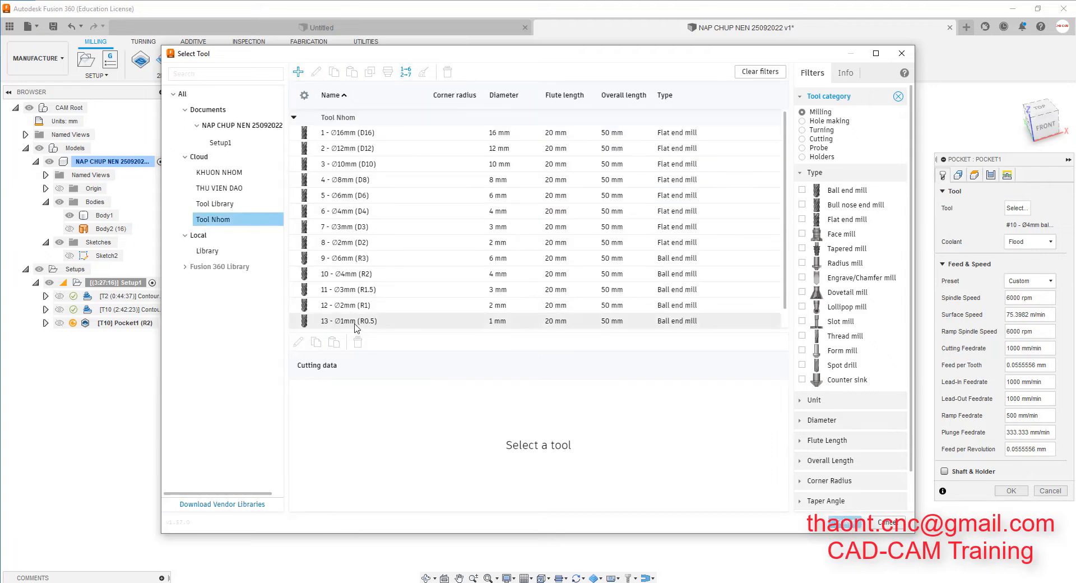
left_click(319, 308)
scroll(320, 307, "down", 1)
left_click(322, 306)
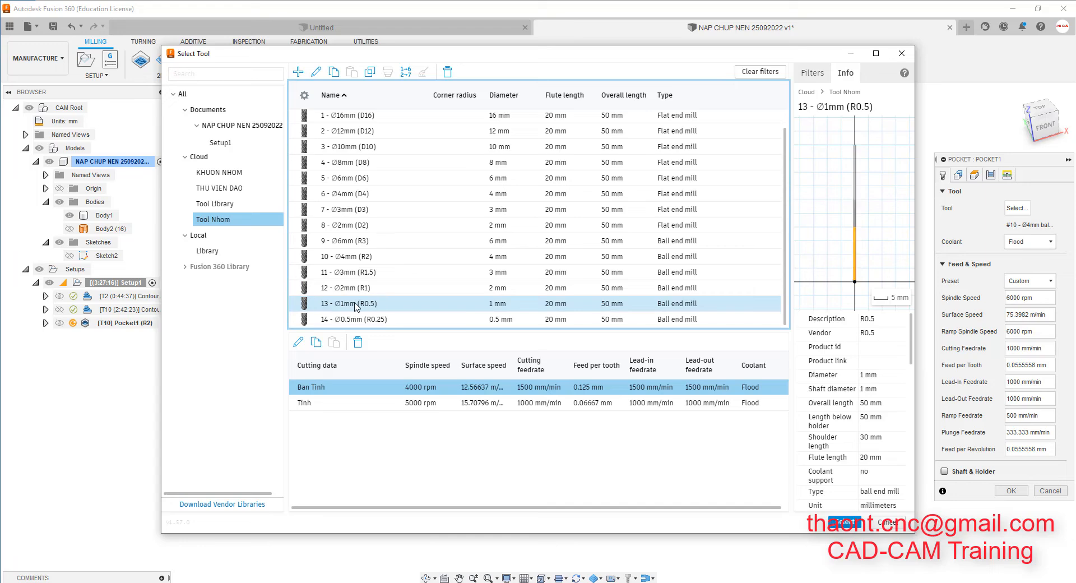
left_click(848, 524)
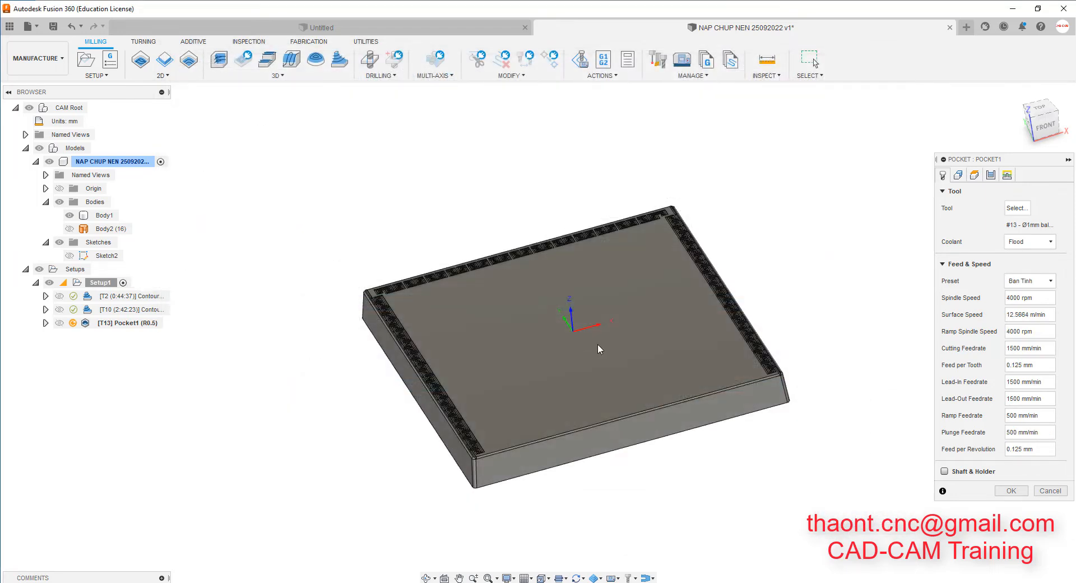
Set the pocket's machining boundary to Selection and choose the outline of the groove pattern nearest the front left corner.
left_click(958, 175)
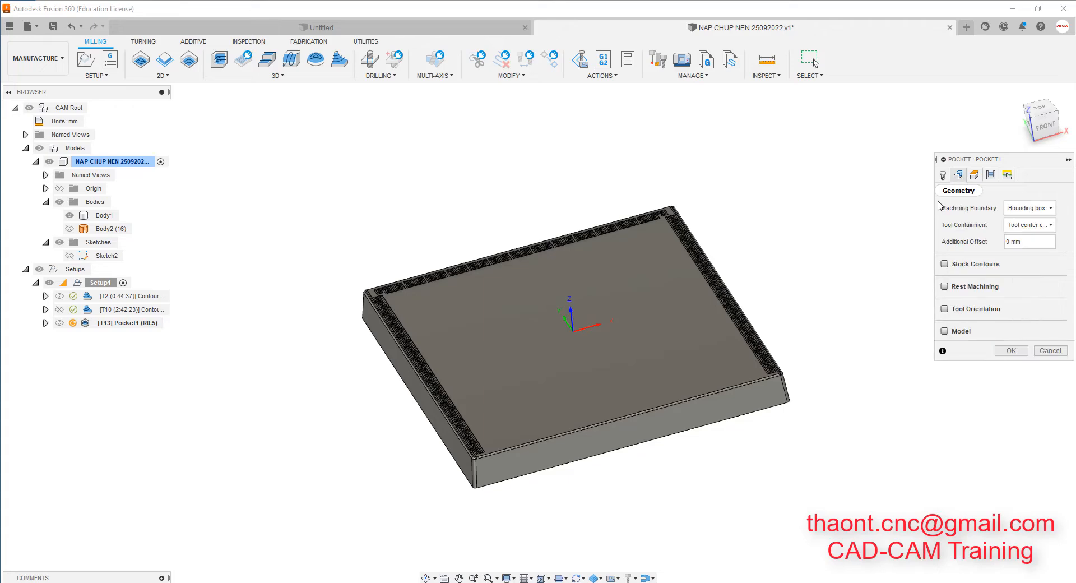
left_click(1037, 208)
left_click(1026, 261)
scroll(486, 499, "up", 10)
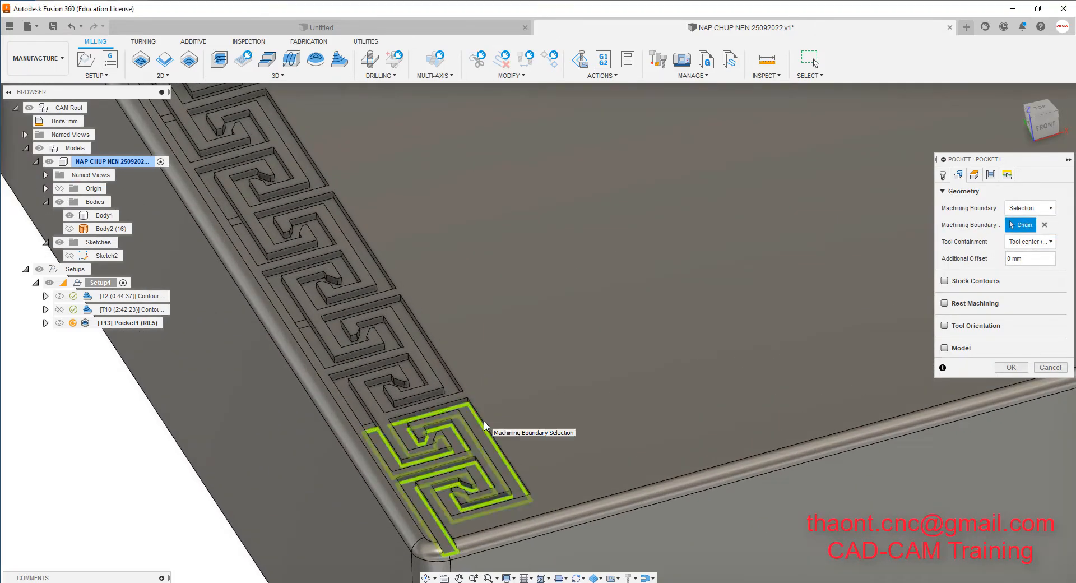
left_click(487, 420)
scroll(467, 506, "down", 2)
scroll(466, 506, "up", 4)
mouse_move(412, 457)
middle_mouse_down("shift")
mouse_move(427, 476)
mouse_move(420, 481)
mouse_move(420, 463)
middle_mouse_up("shift")
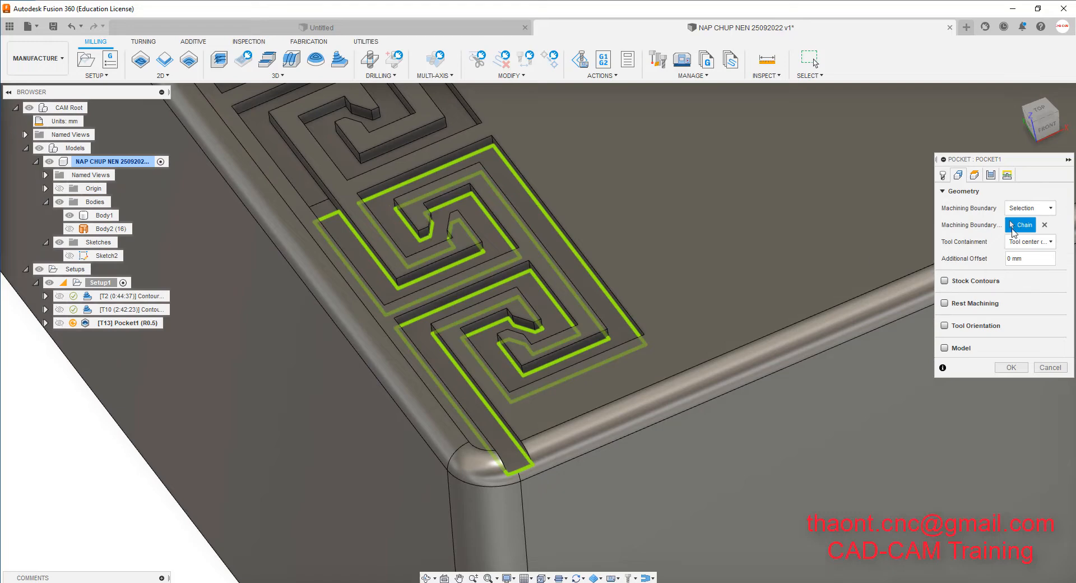
Generate the pocket with 0.01 mm tolerance and smoothing deviation, manual stepover of 0.1 mm maximum and 0.01 mm minimum, 0.1 mm stepdown, and no stock to leave.
left_click(990, 175)
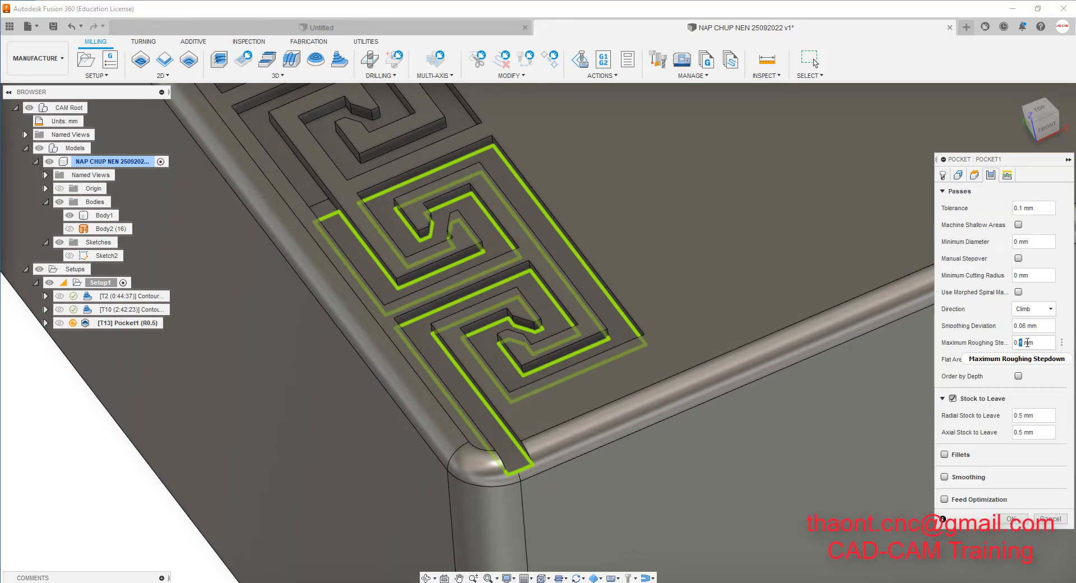
left_click(1018, 259)
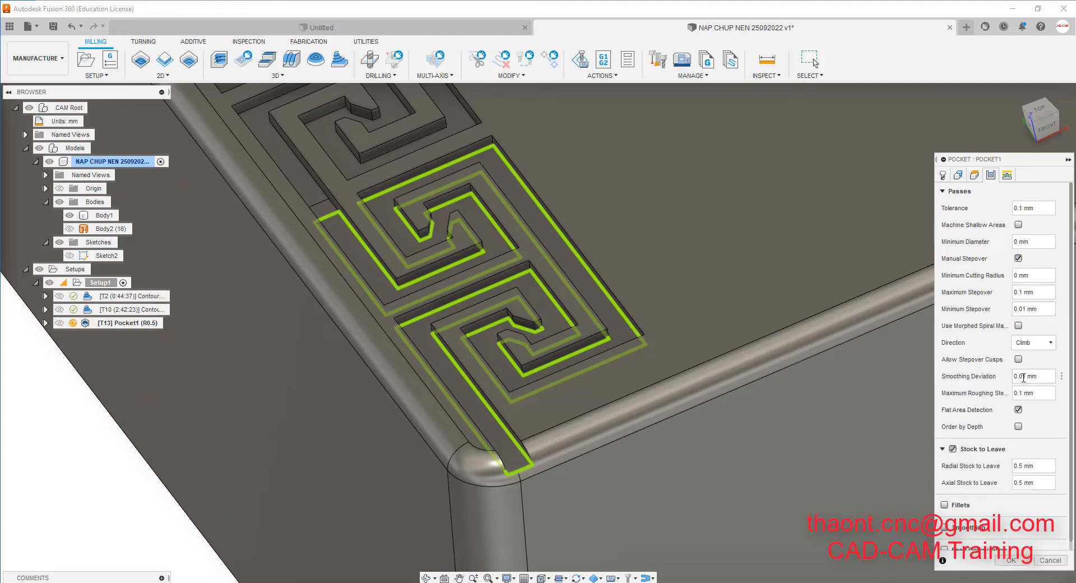
left_click(954, 449)
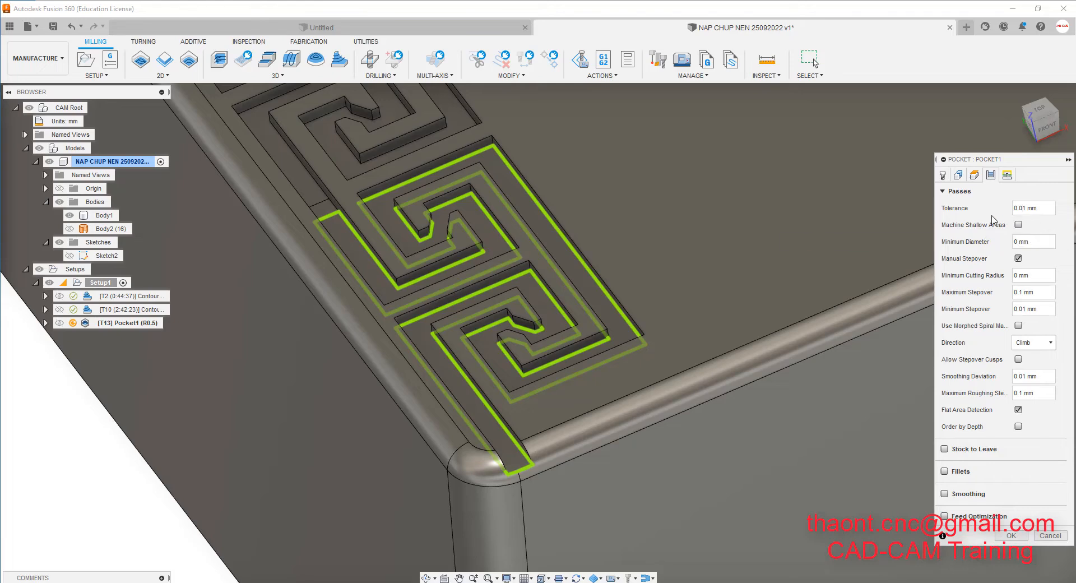
key("Return")
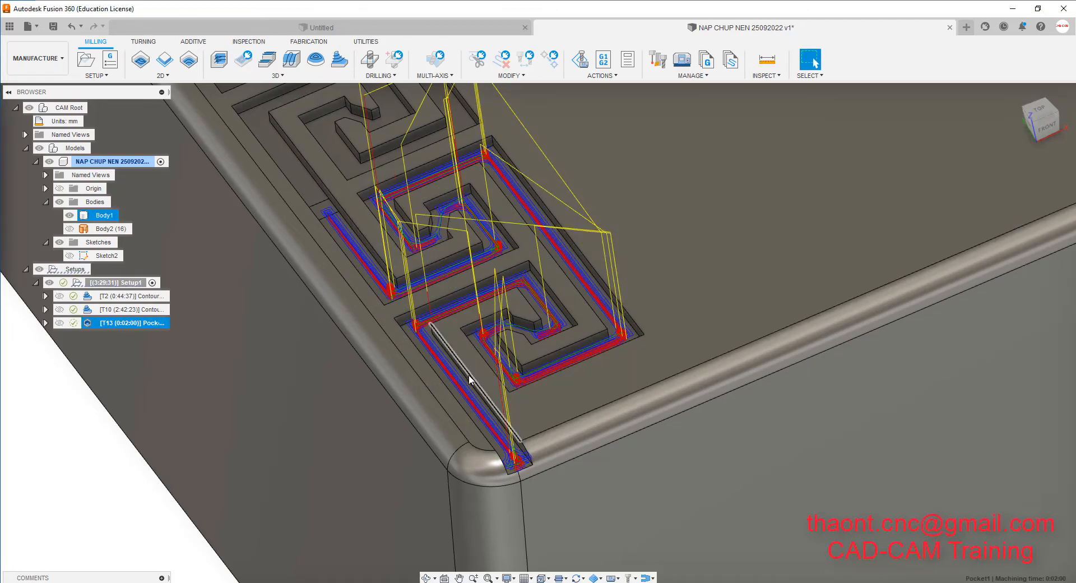
Examine the T13 pocket toolpath in the corner groove and play its machining simulation.
middle_click_drag(457, 368, 537, 362, "shift")
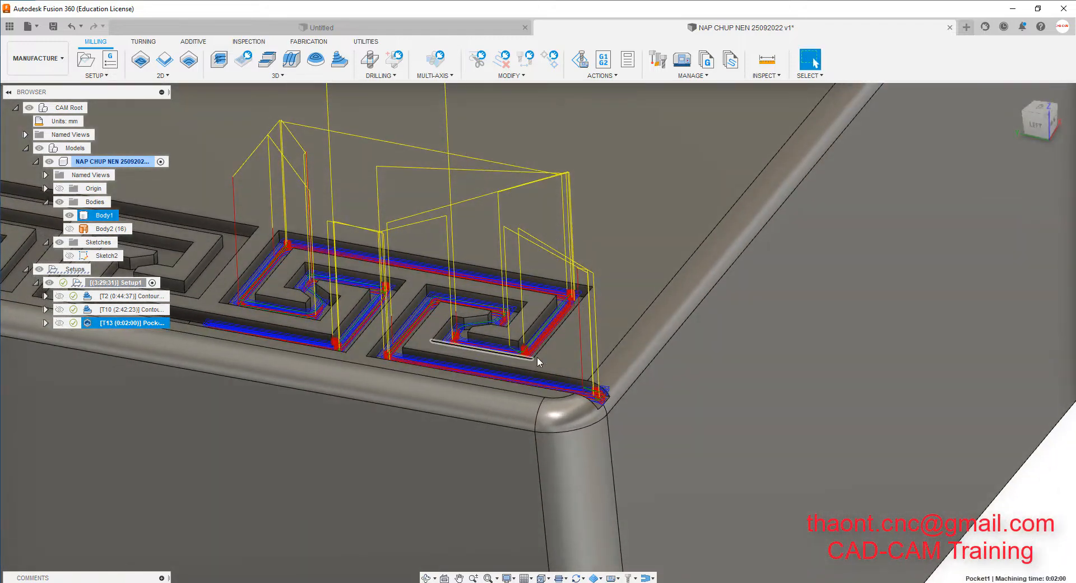
left_click(581, 59)
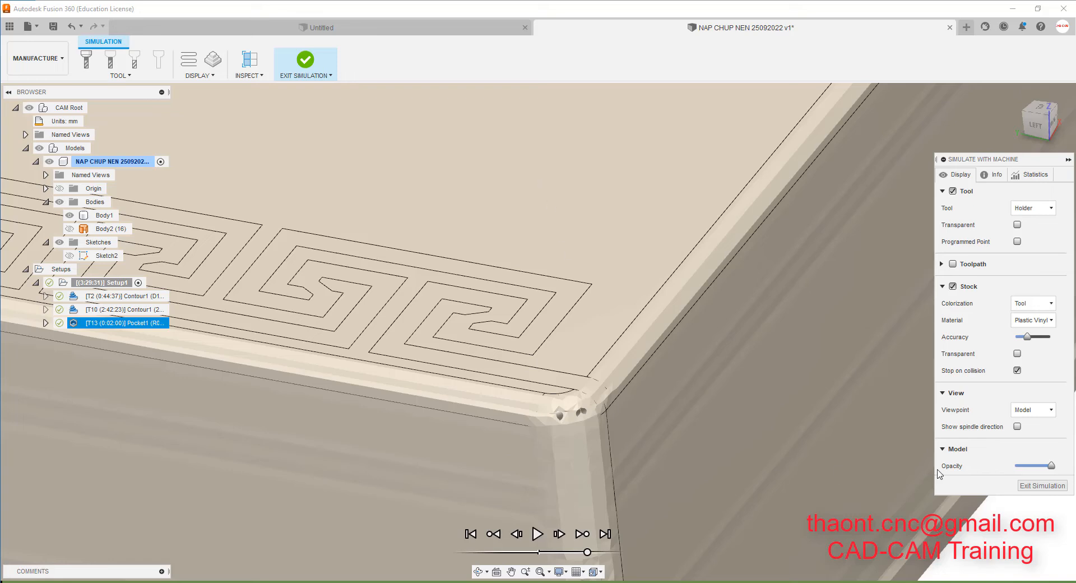
left_click(538, 534)
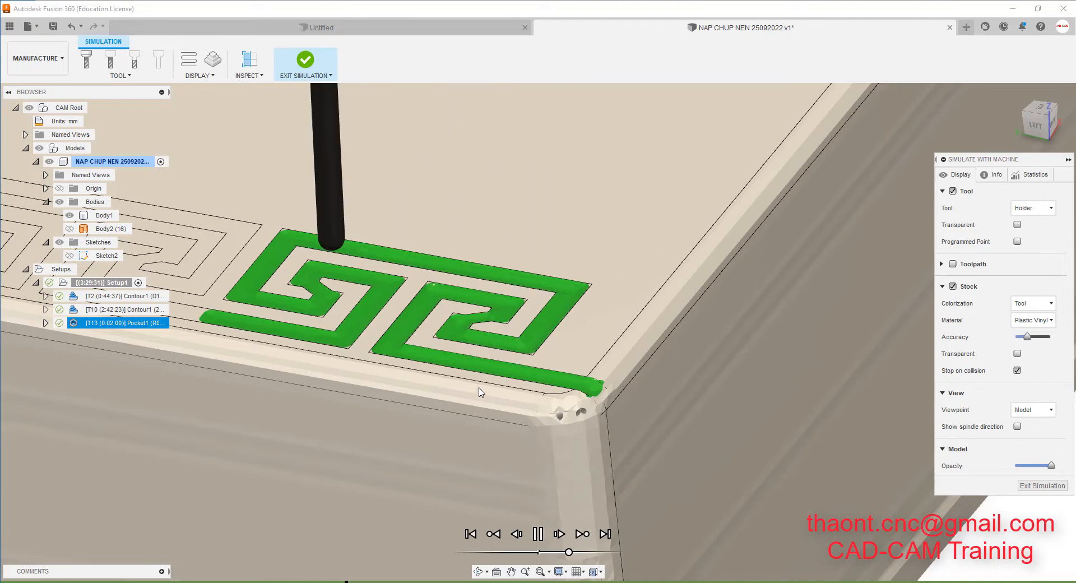
Hide Body1 to examine the simulated corner groove cut on the stock alone, and leave the simulation.
left_click(70, 217)
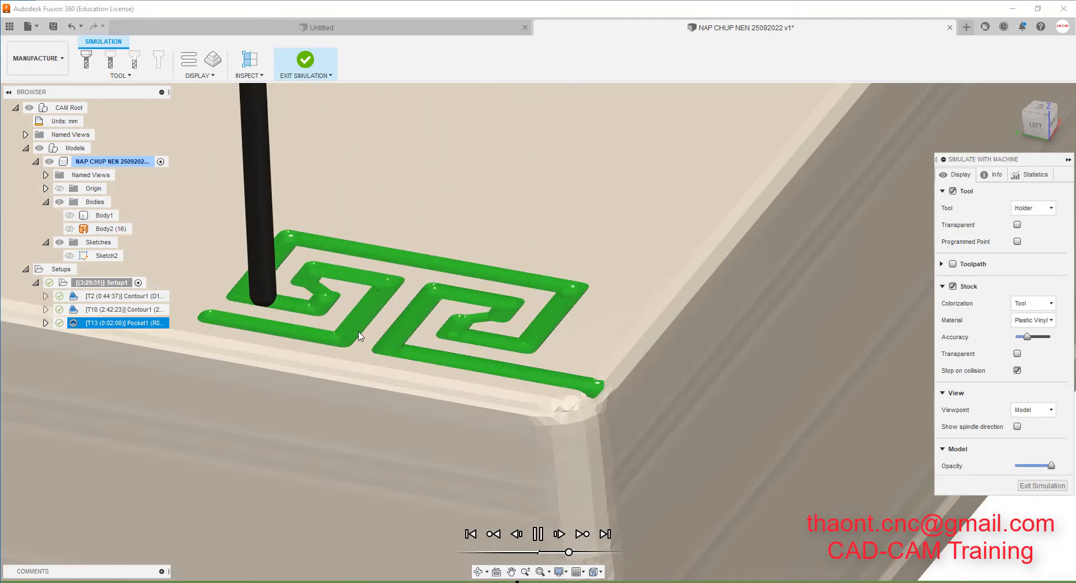
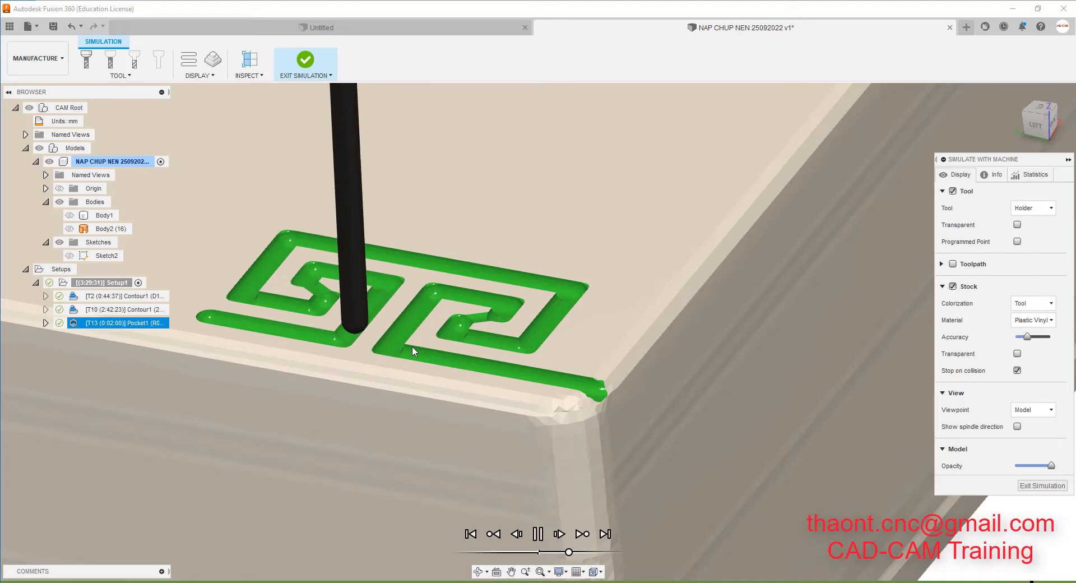
scroll(517, 337, "down", 3)
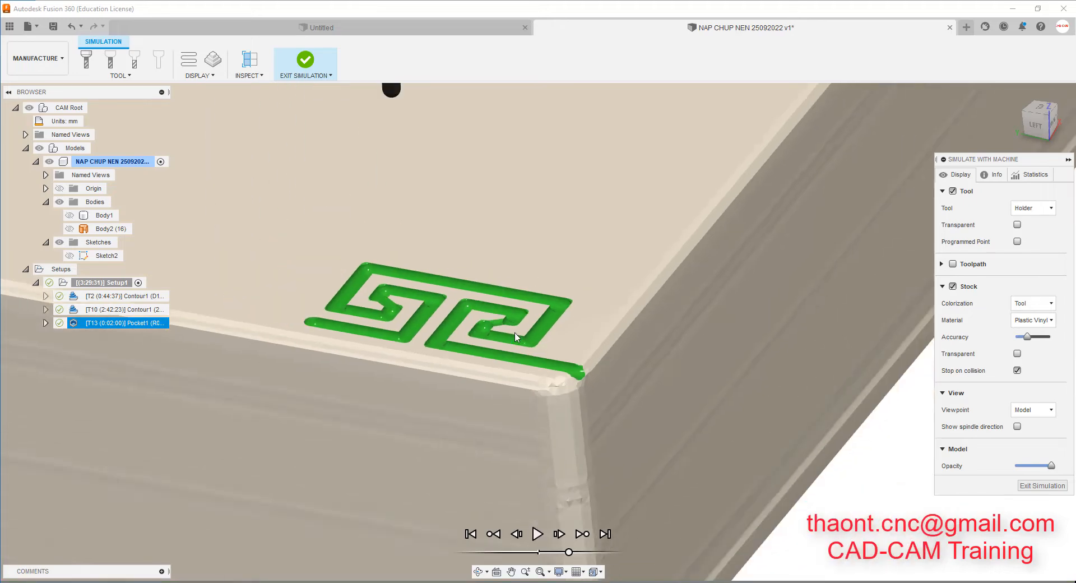
middle_click_drag(516, 337, 489, 350, "shift")
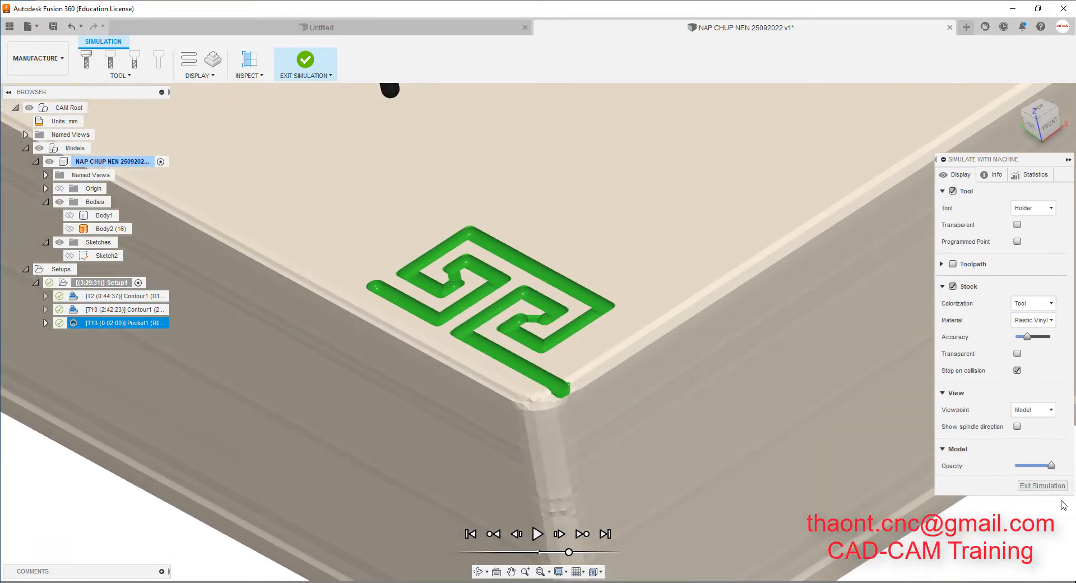
left_click(1036, 486)
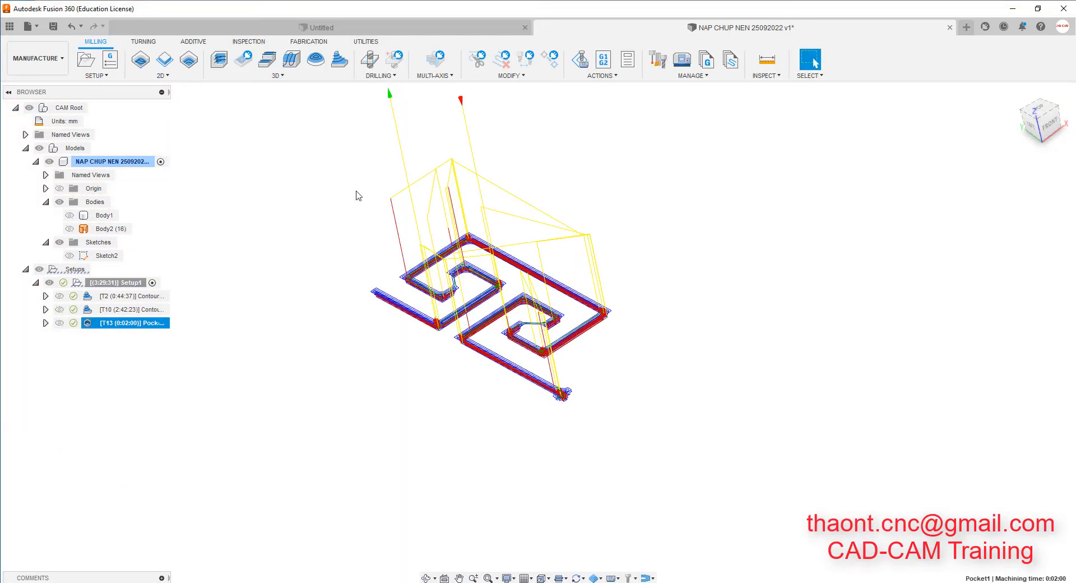
Show Body1 again and add the second groove outline, next to the corner one, to the T13 pocket's machining boundary.
left_click(70, 215)
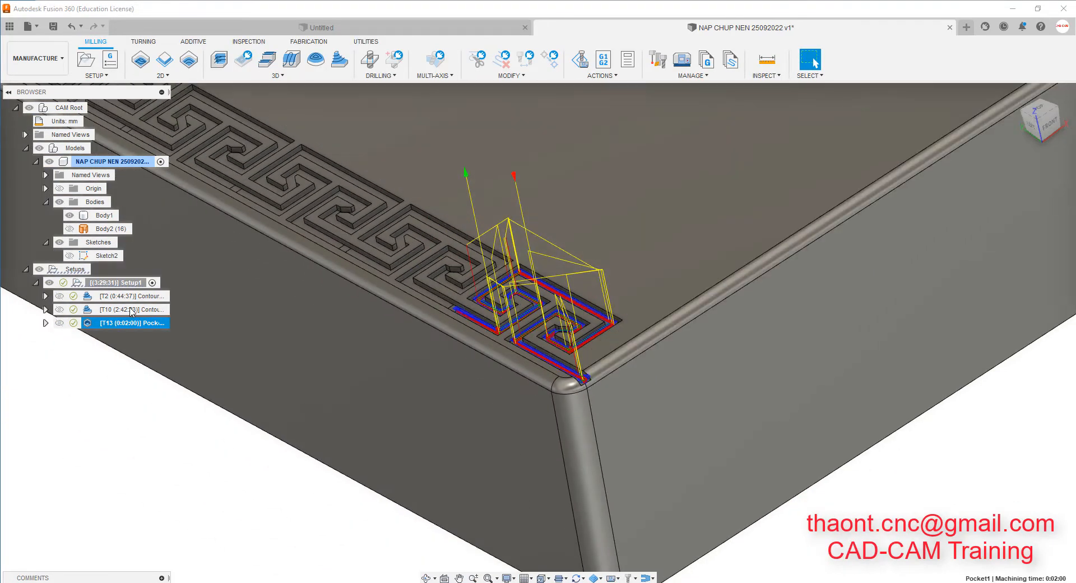
double_click(89, 324)
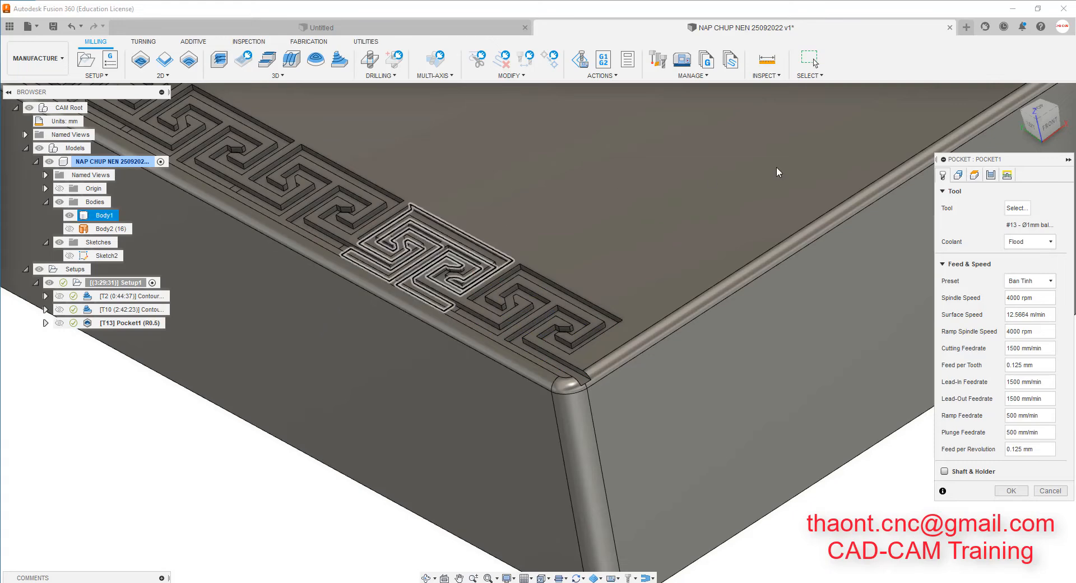
left_click(955, 178)
scroll(433, 271, "up", 2)
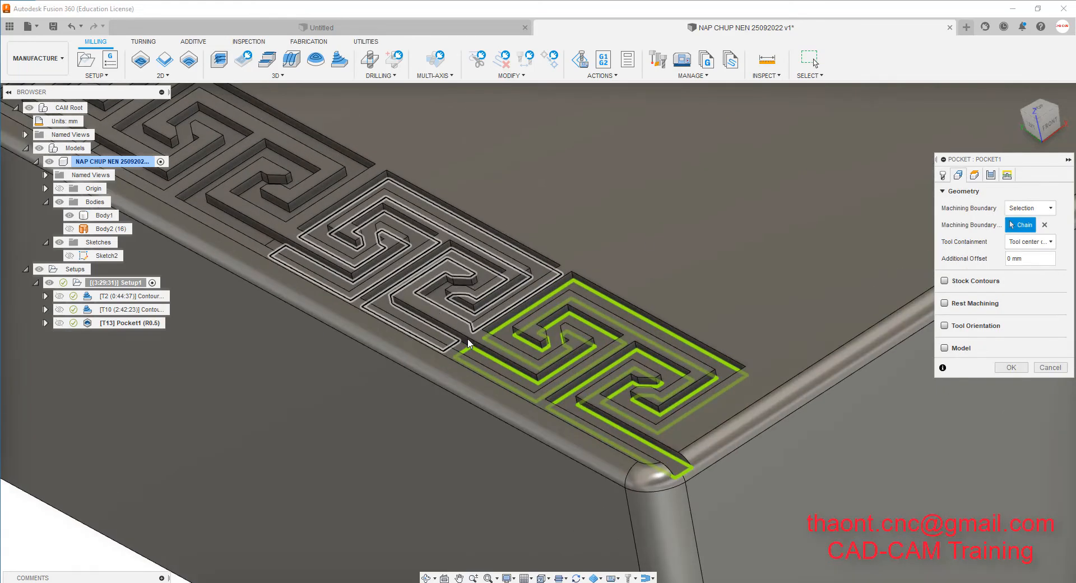
scroll(485, 352, "up", 4)
left_click(490, 360)
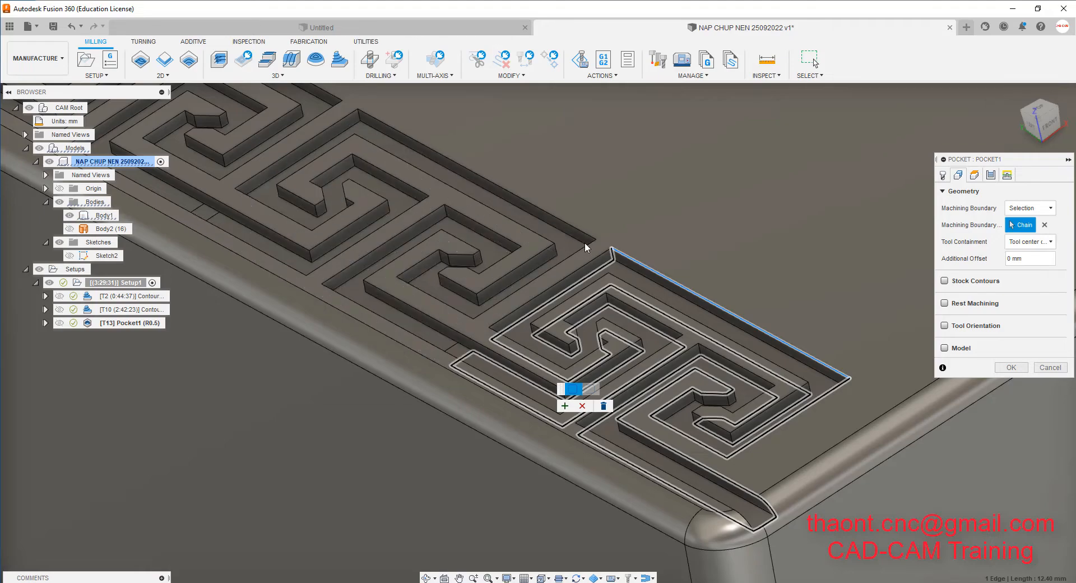
mouse_move(584, 242)
middle_mouse_down("shift")
mouse_move(586, 265)
mouse_move(580, 242)
middle_mouse_up("shift")
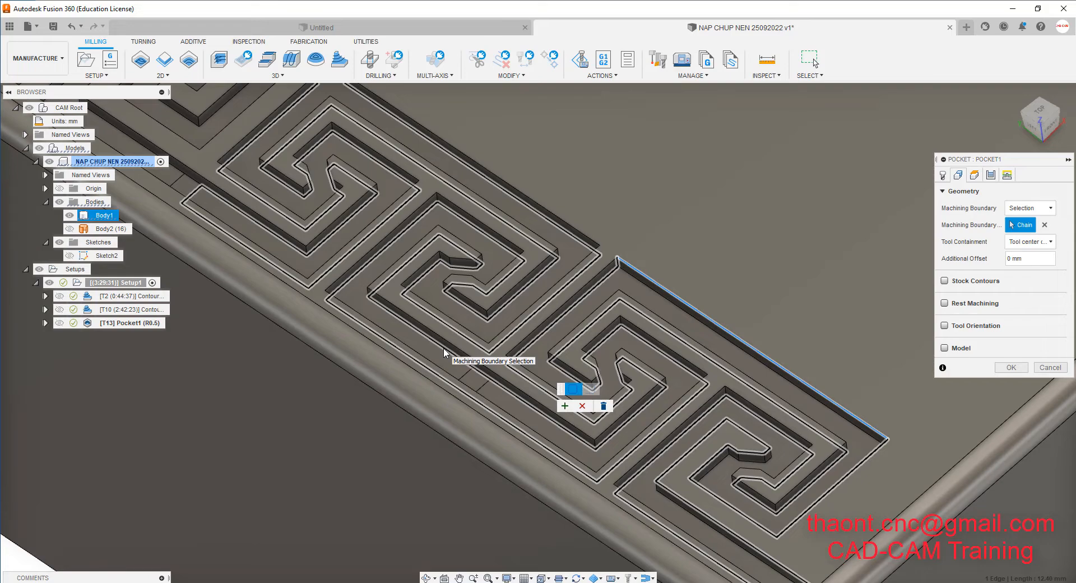
left_click(565, 407)
Add the third to seventh groove outlines along the cover's left edge to the machining boundary chains.
scroll(721, 345, "down", 3)
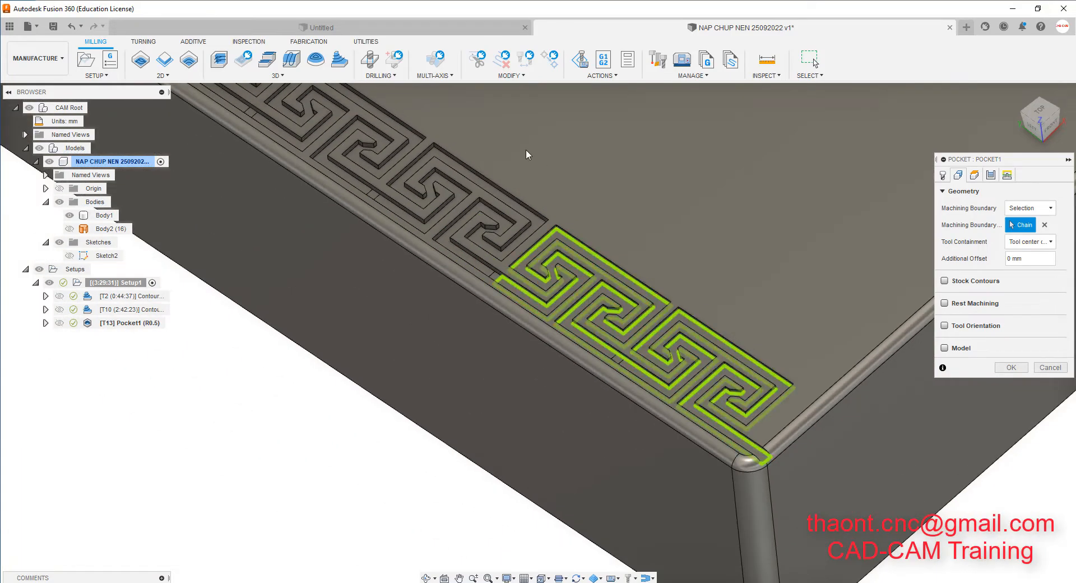
scroll(505, 207, "up", 5)
left_click(491, 344)
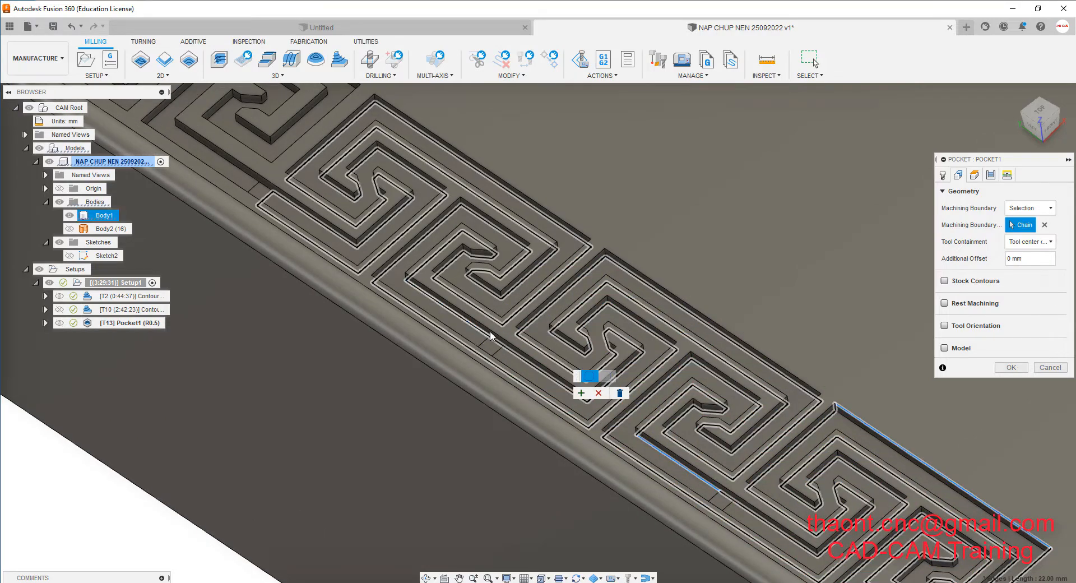
scroll(564, 235, "down", 3)
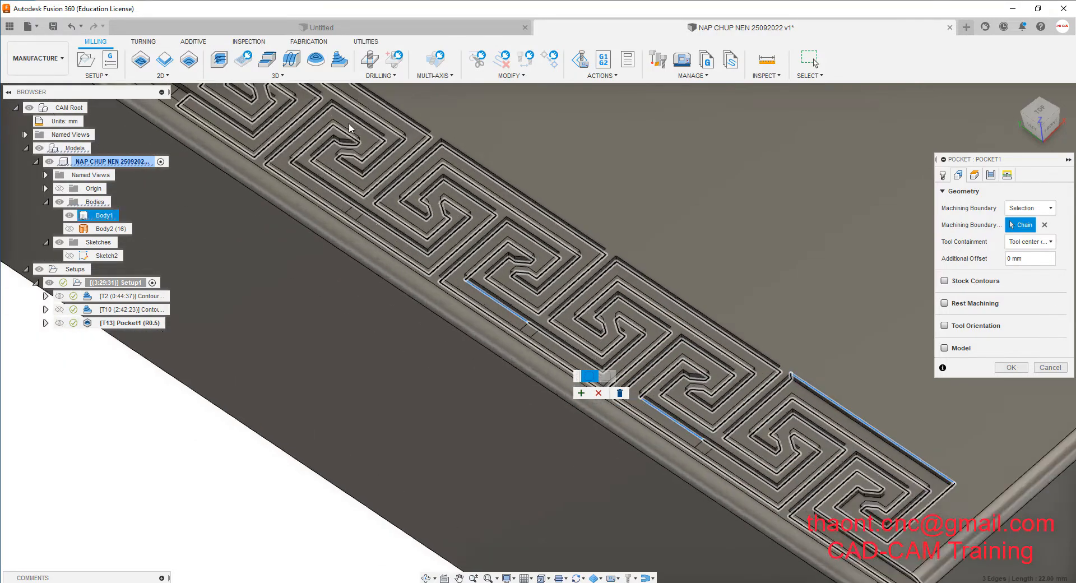
scroll(348, 123, "up", 4)
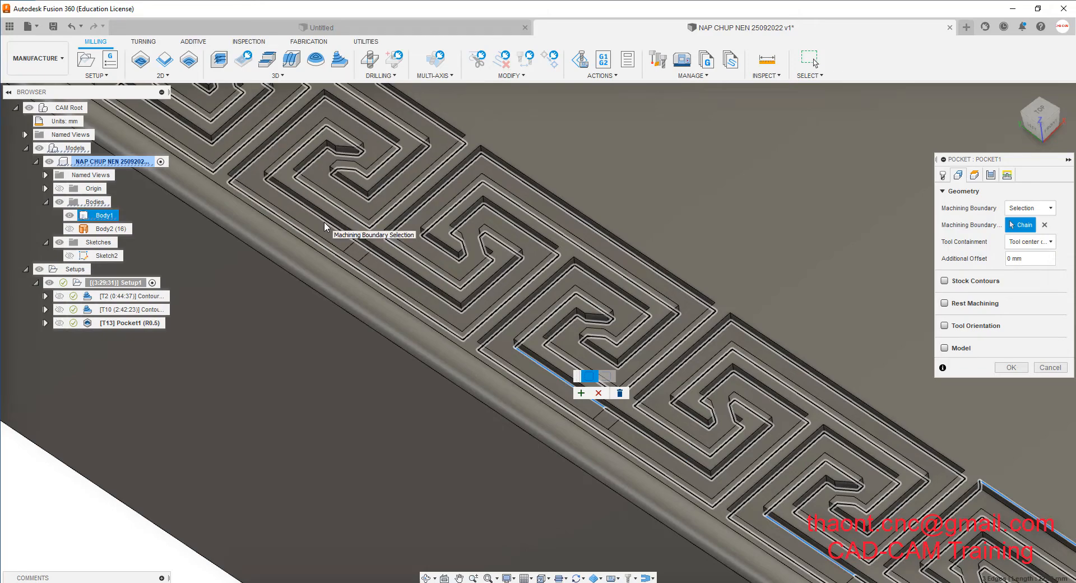
scroll(620, 293, "down", 3)
scroll(620, 293, "down", 3)
scroll(613, 247, "up", 6)
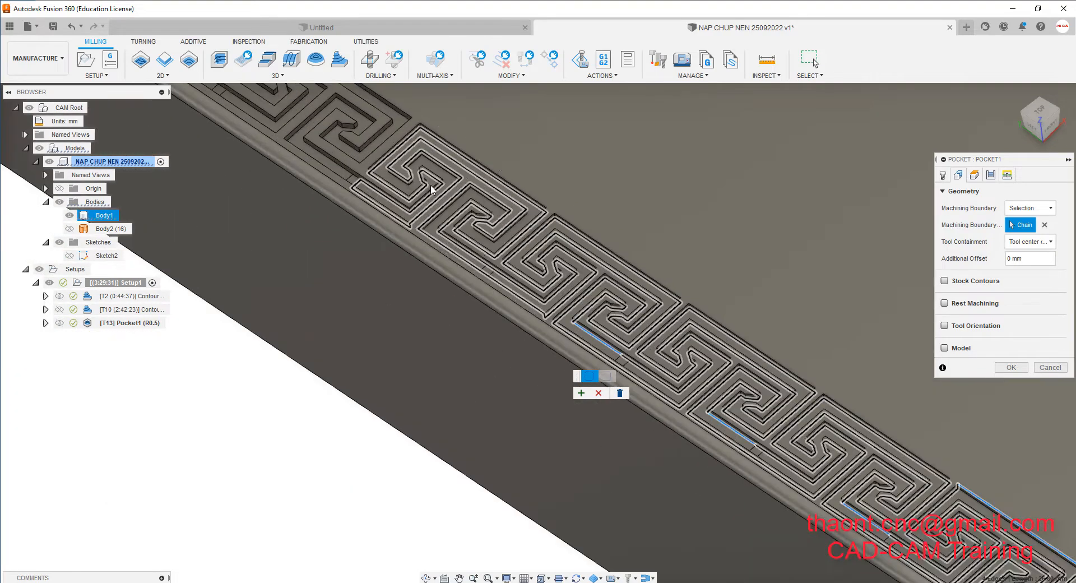
scroll(630, 316, "up", 3)
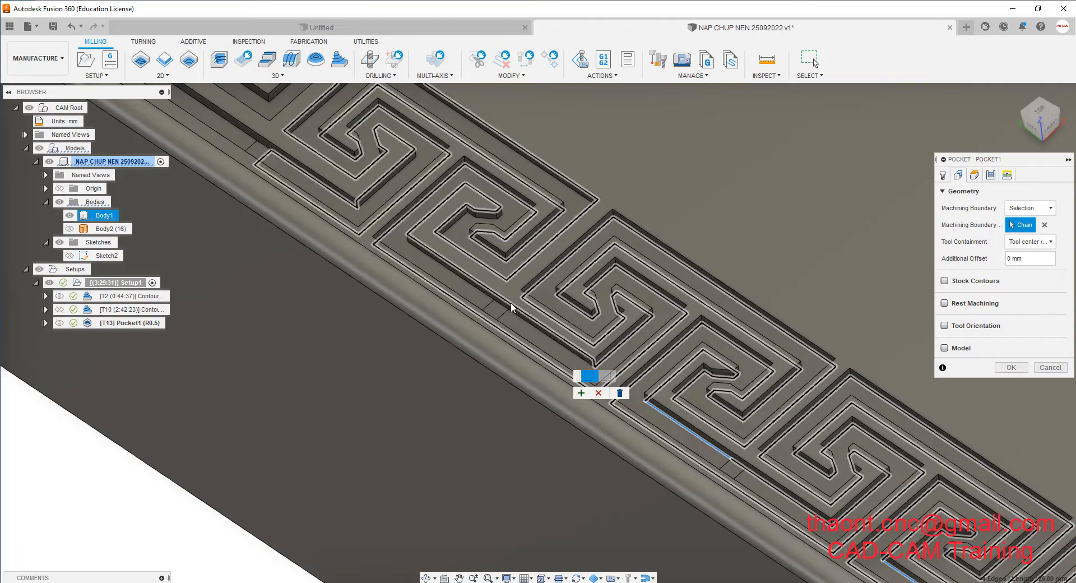
scroll(452, 385, "down", 4)
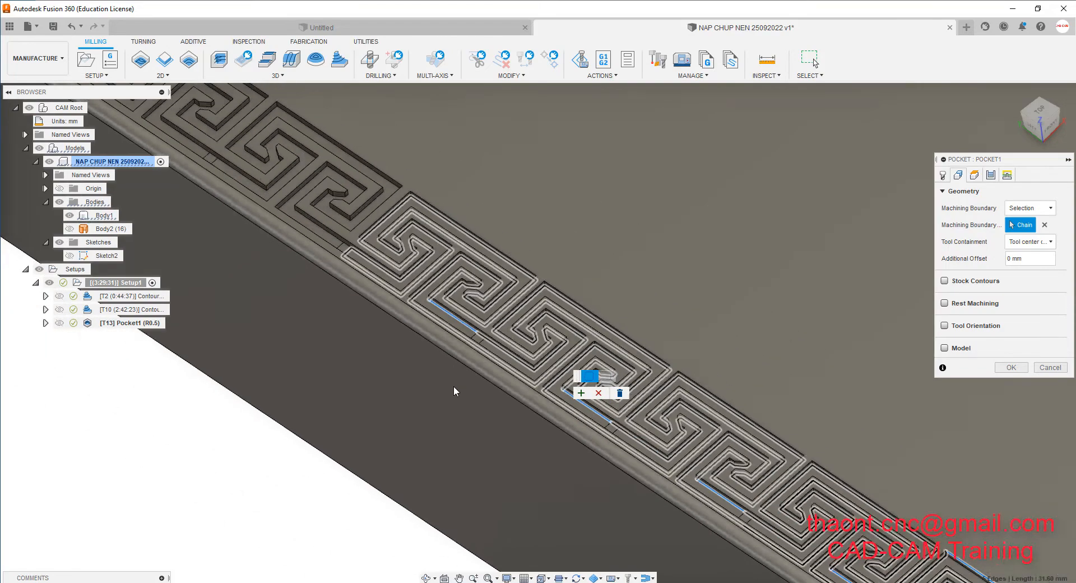
scroll(312, 264, "up", 4)
scroll(312, 268, "up", 2)
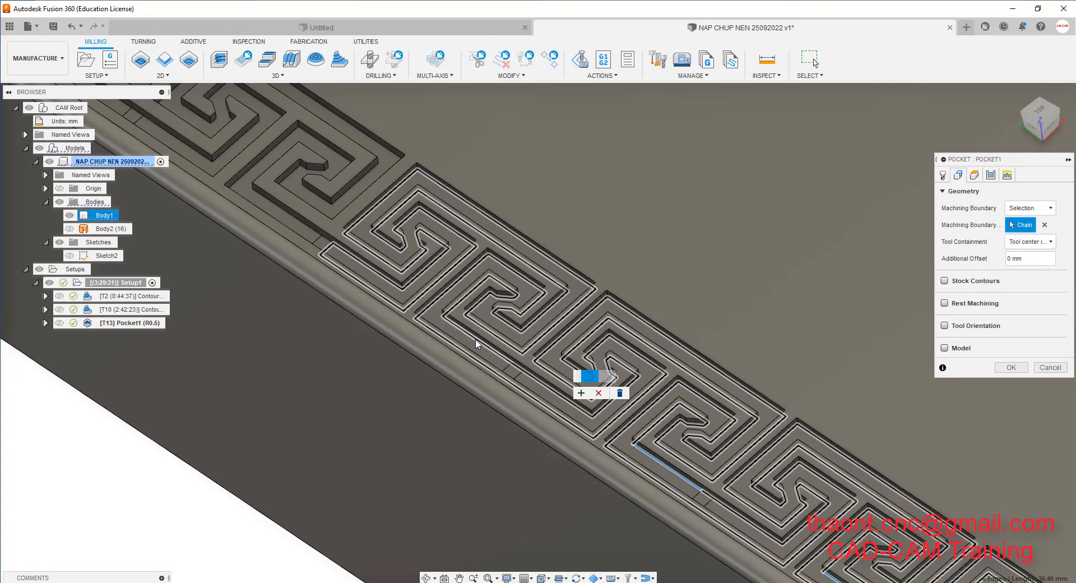
left_click(299, 222)
scroll(472, 449, "down", 3)
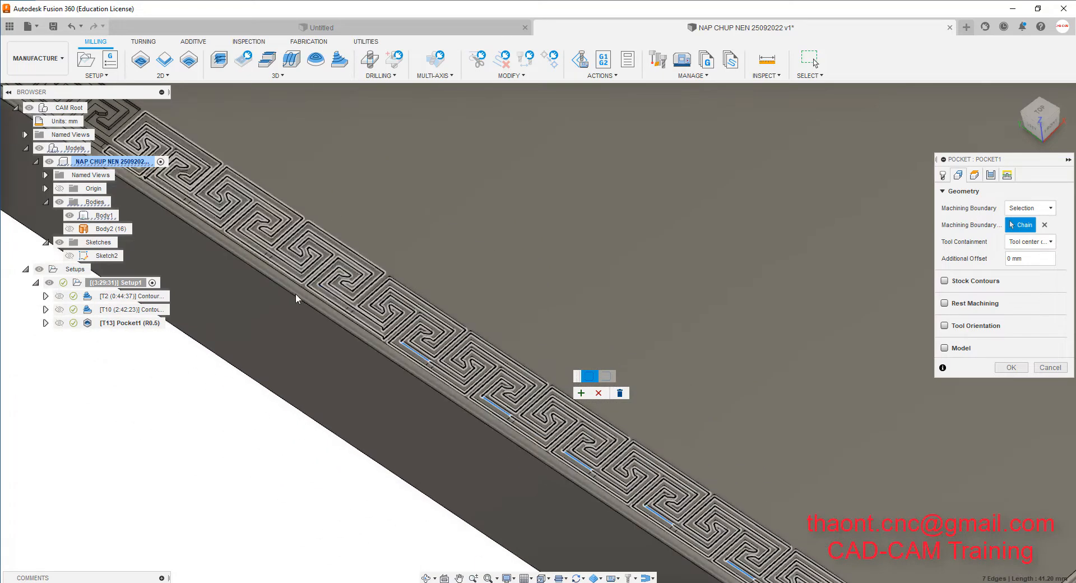
Extend the machining boundary with the eighth to eleventh groove outlines along the same edge.
scroll(601, 274, "up", 5)
scroll(600, 274, "down", 3)
scroll(543, 200, "up", 3)
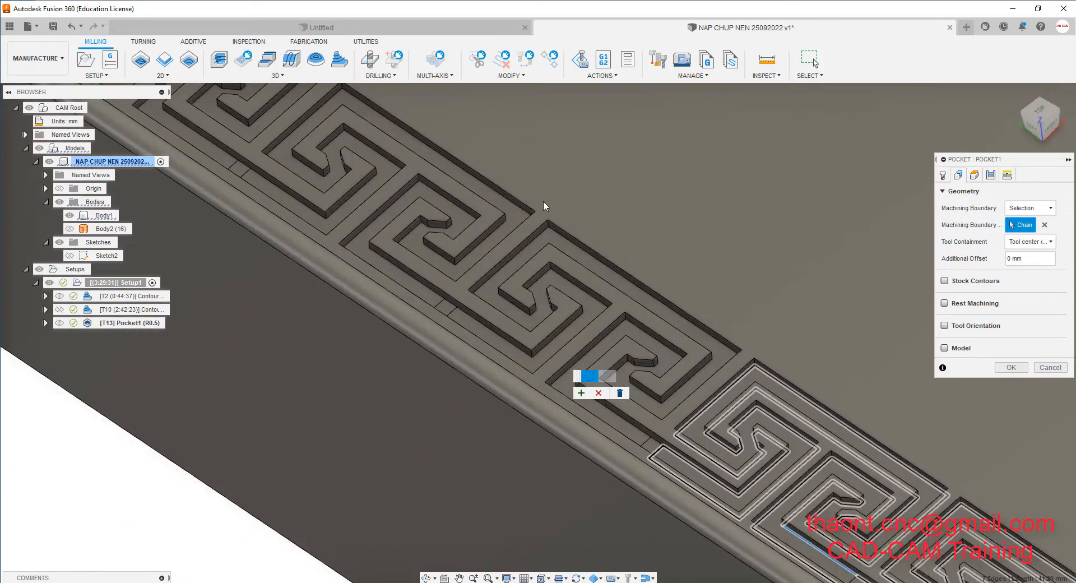
left_click(633, 429)
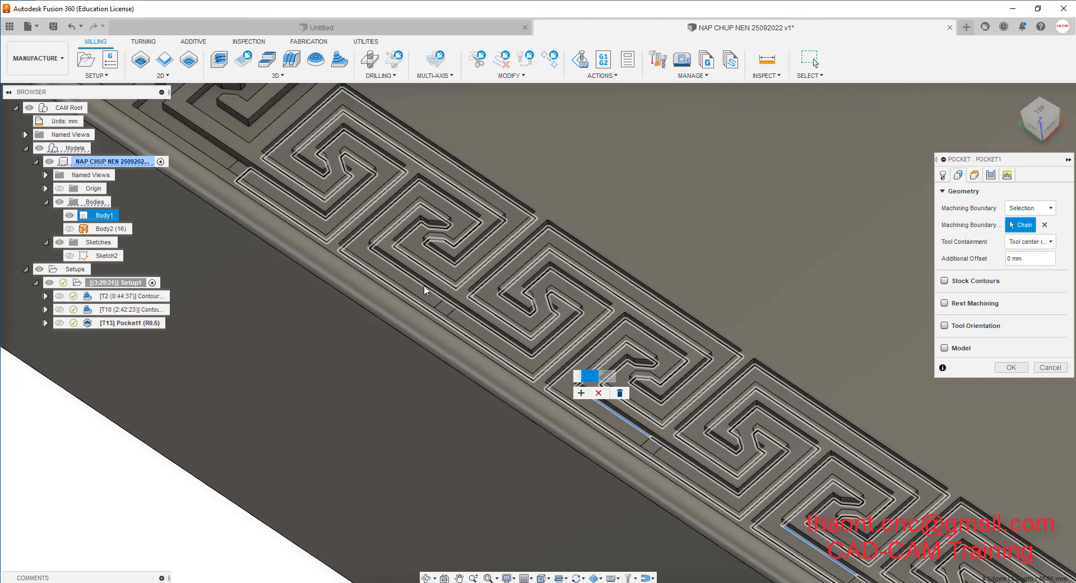
scroll(425, 289, "down", 4)
scroll(293, 299, "up", 5)
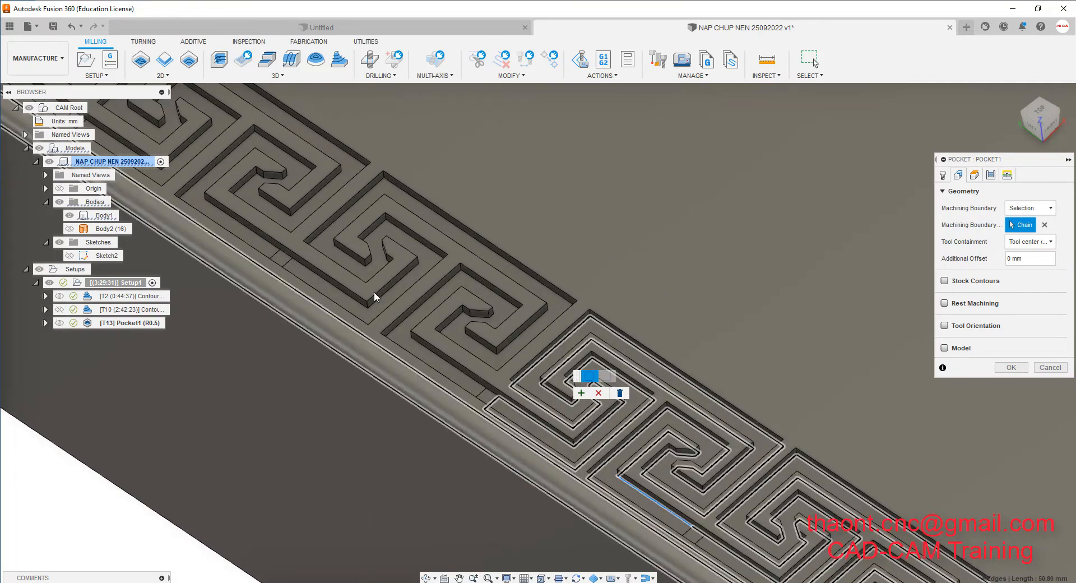
left_click(425, 348)
scroll(404, 408, "down", 1)
scroll(207, 189, "up", 3)
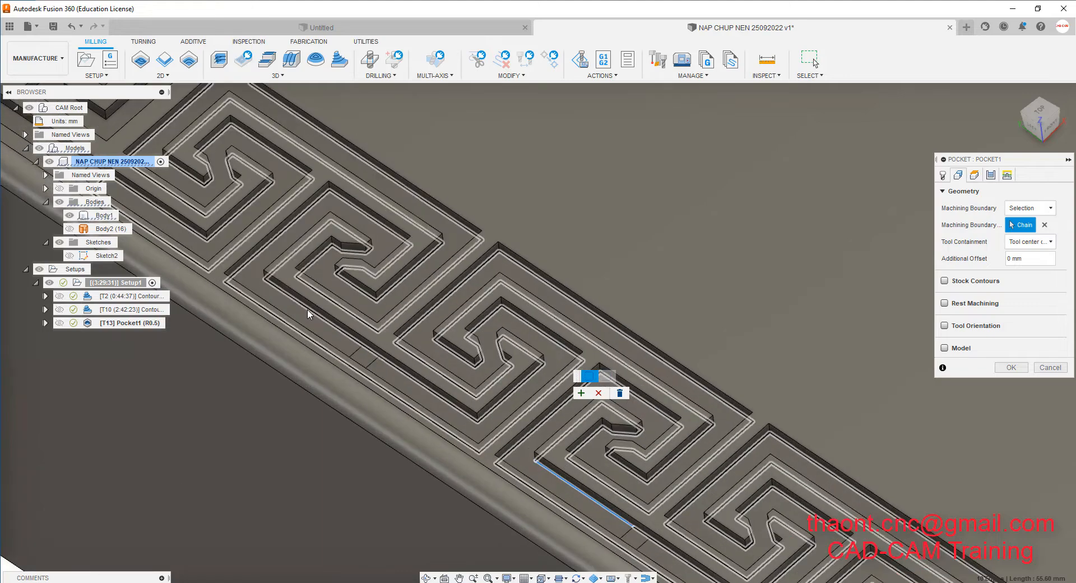
left_click(307, 314)
scroll(579, 305, "down", 2)
scroll(301, 123, "down", 2)
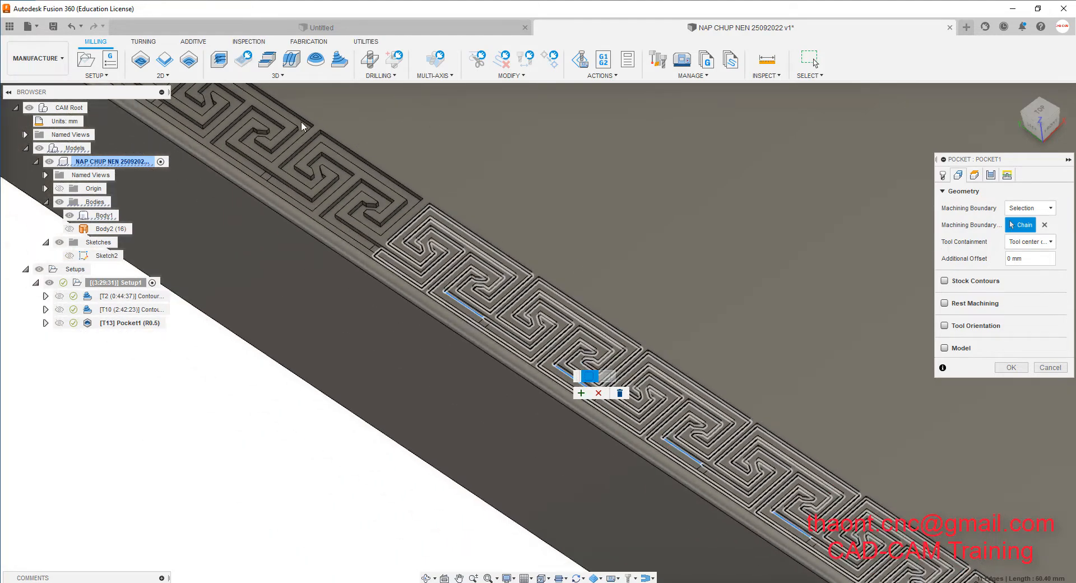
Add the remaining groove outlines up to the far corner, including the corner end groove, and accept the chain selection.
scroll(301, 135, "up", 2)
scroll(303, 157, "up", 1)
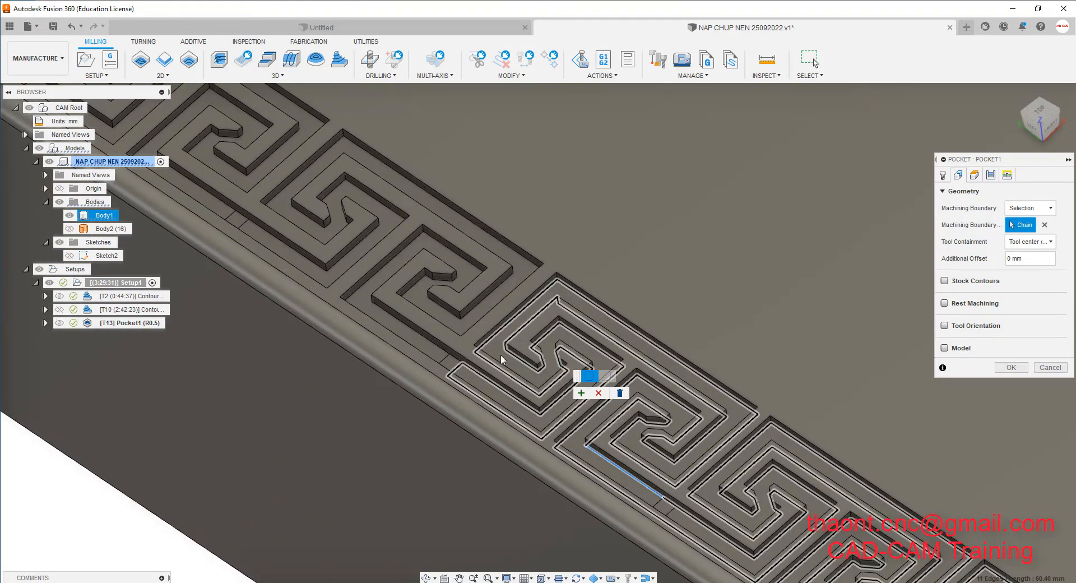
left_click(440, 348)
scroll(678, 277, "down", 3)
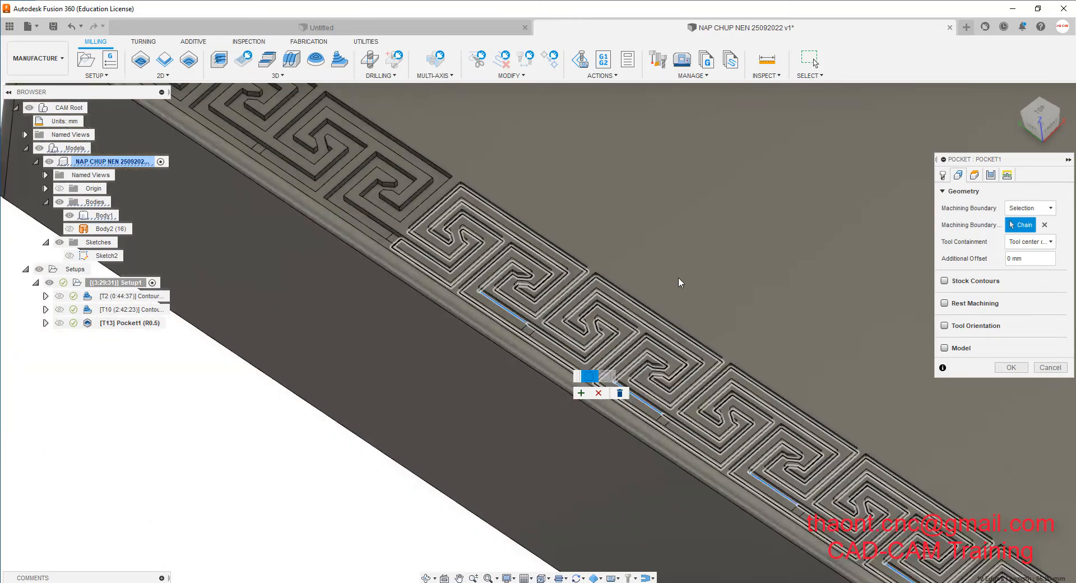
scroll(494, 156, "up", 2)
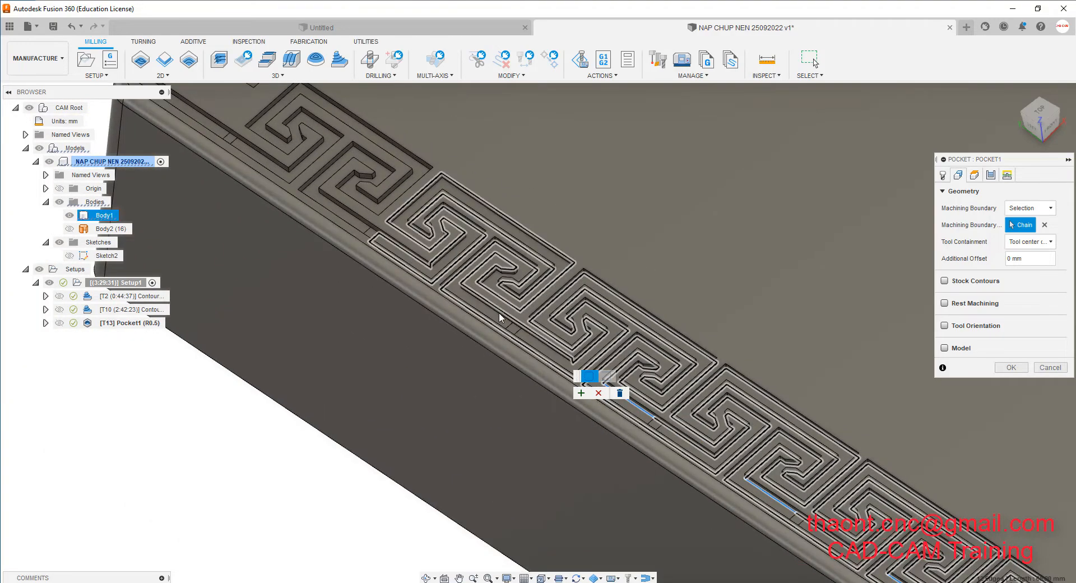
left_click(441, 290)
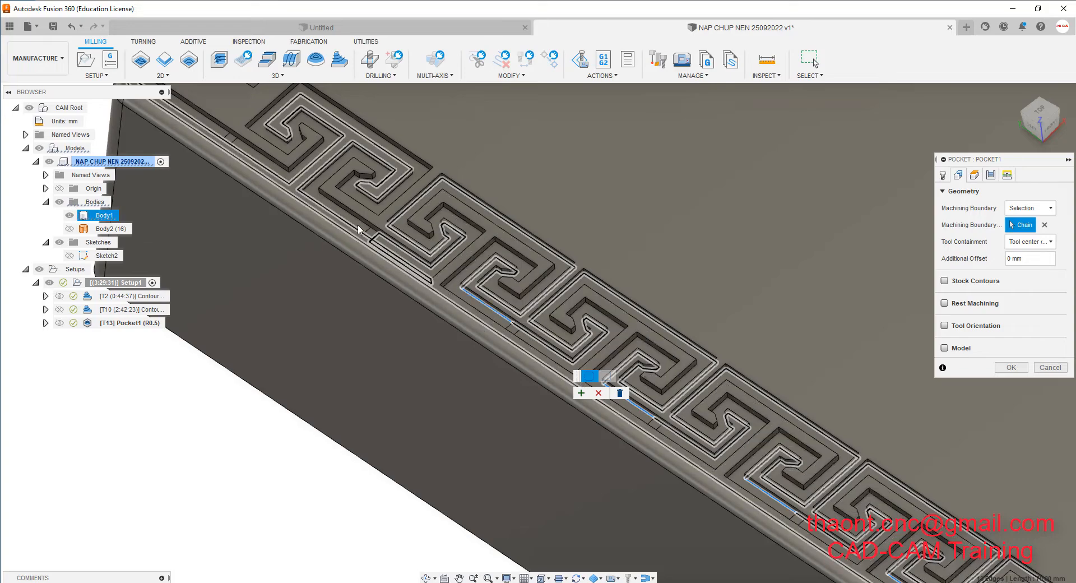
scroll(371, 323, "down", 3)
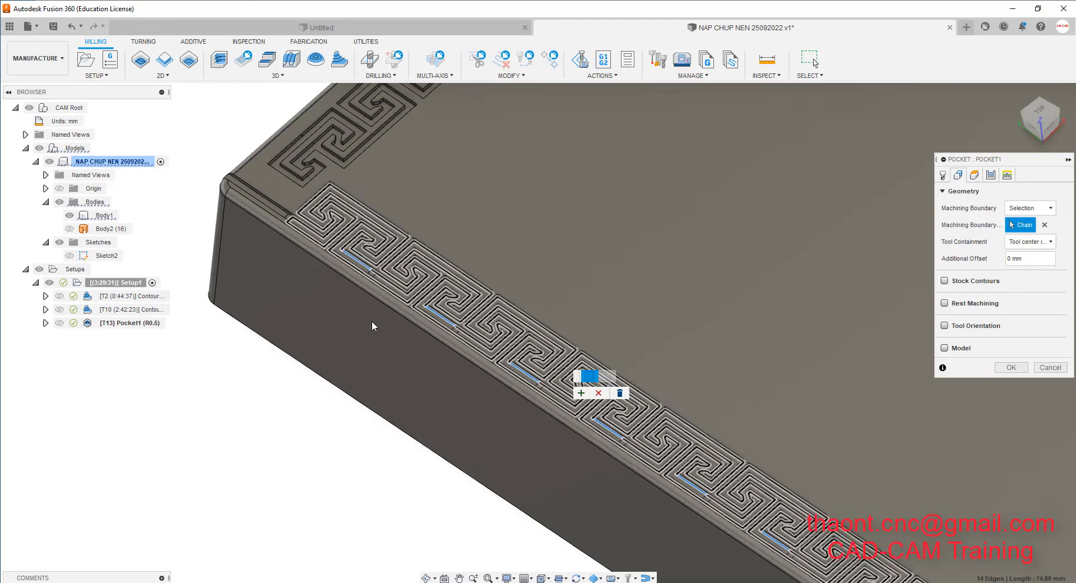
scroll(256, 180, "up", 5)
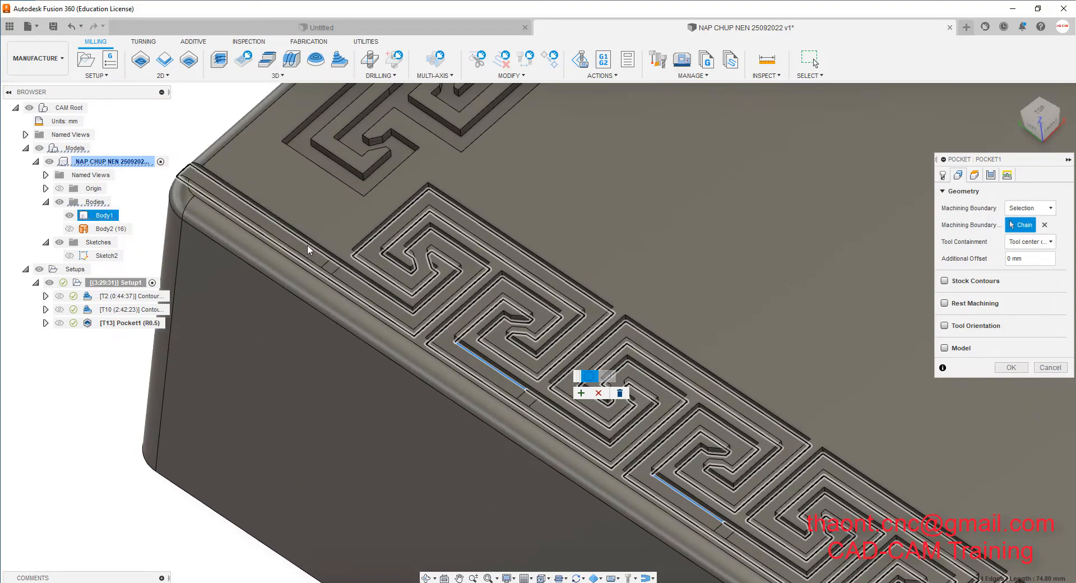
left_click(241, 202)
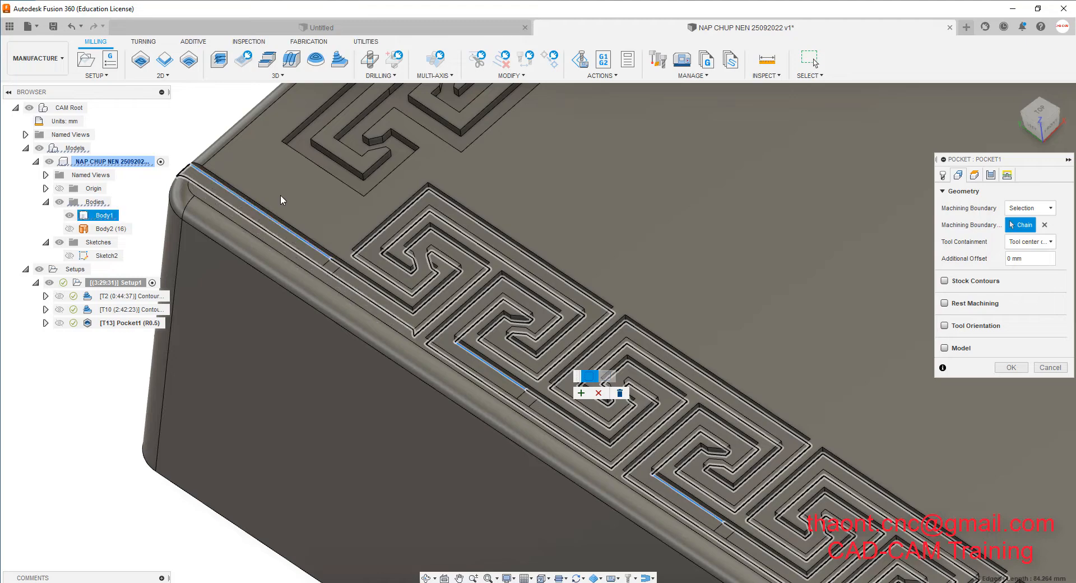
left_click(581, 393)
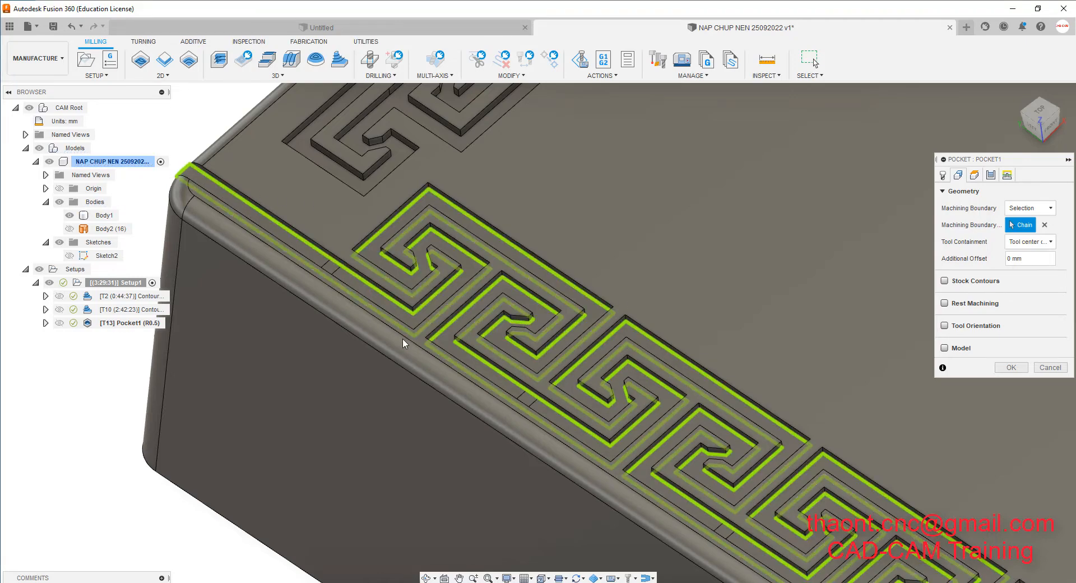
Regenerate the T13 pocket for the full row of grooves along the left edge and inspect its toolpath.
scroll(314, 236, "down", 5)
scroll(307, 222, "down", 3)
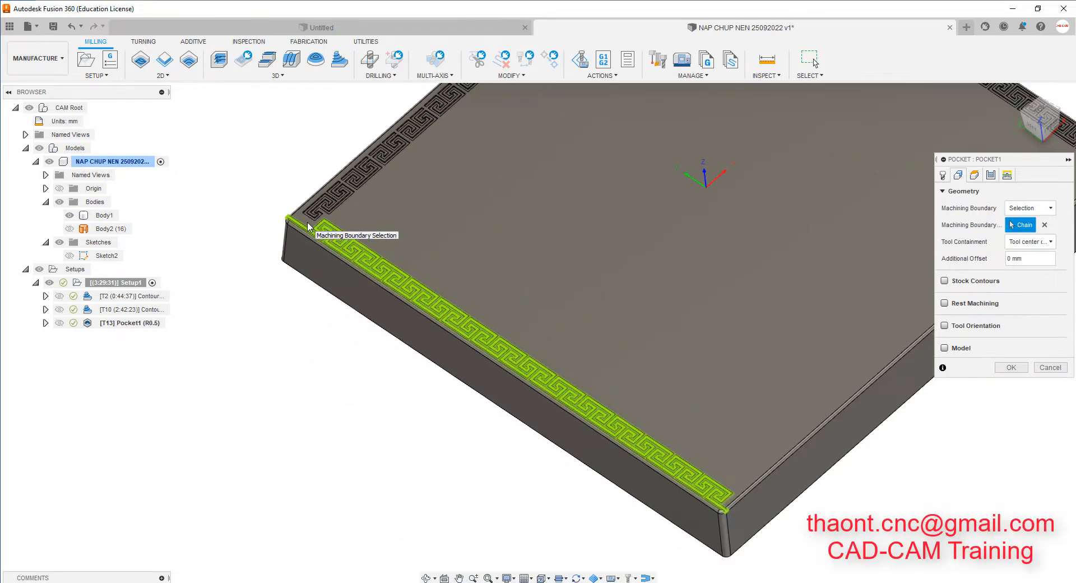
left_click(1011, 369)
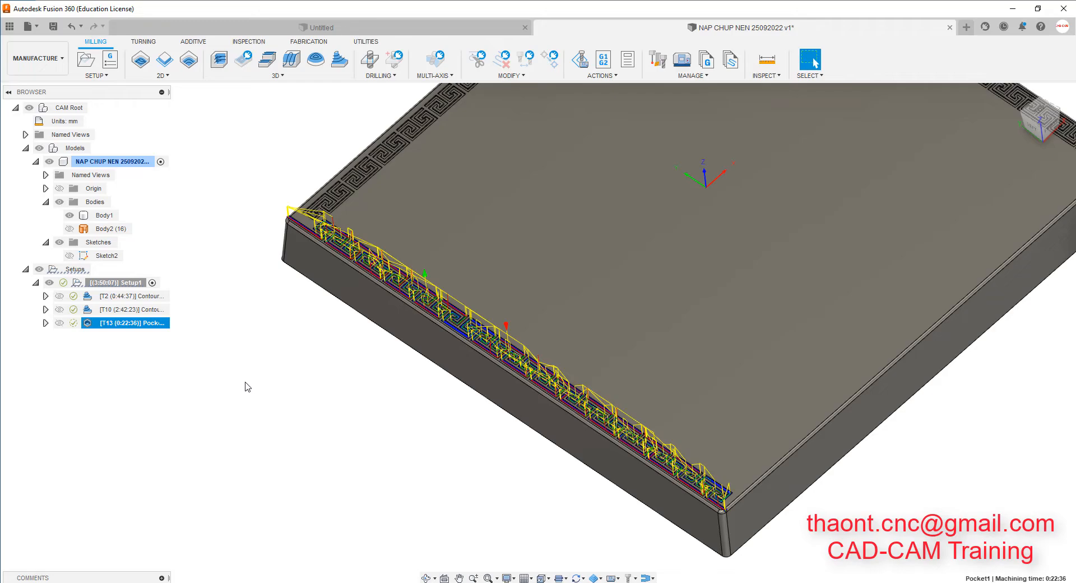
scroll(746, 536, "up", 10)
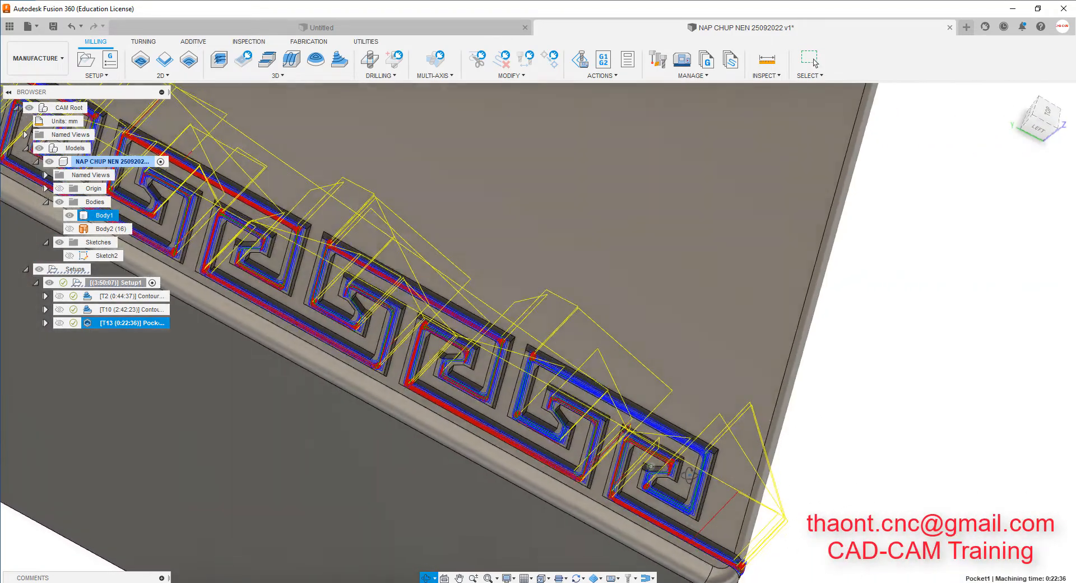
Set the T13 pocket's retract height offset to 3 mm from the stock top and accept the operation.
middle_click_drag(688, 474, 569, 413, "shift")
scroll(487, 339, "up", 3)
scroll(601, 317, "down", 10)
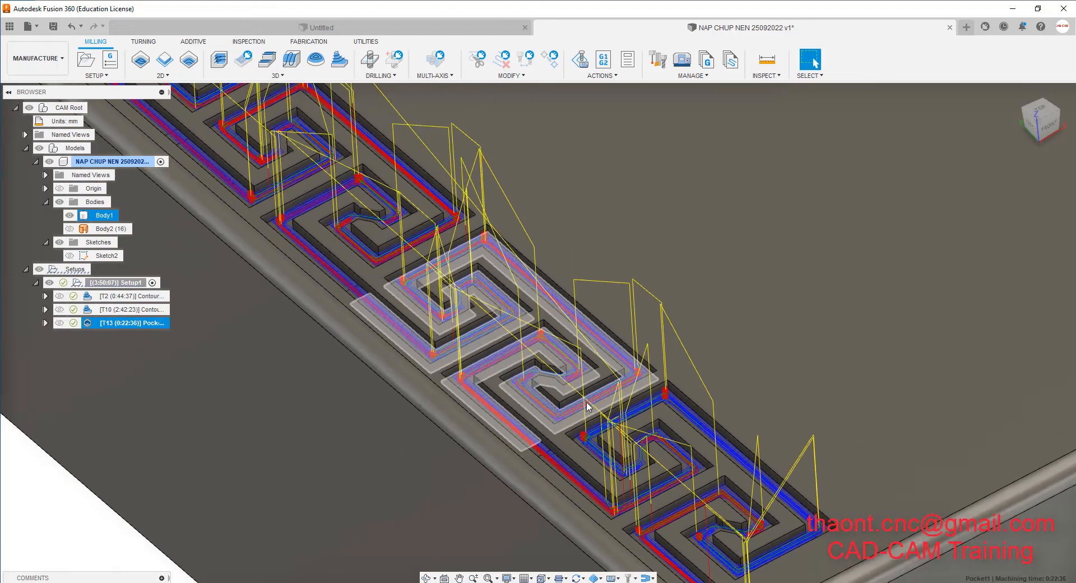
scroll(586, 416, "down", 5)
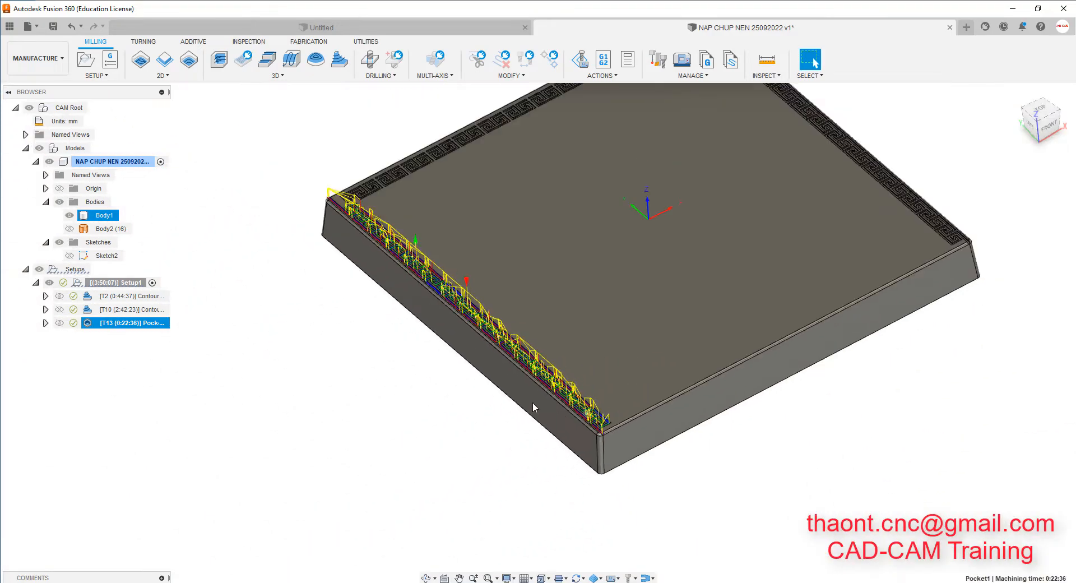
middle_click_drag(533, 402, 497, 443, "shift")
scroll(249, 297, "up", 5)
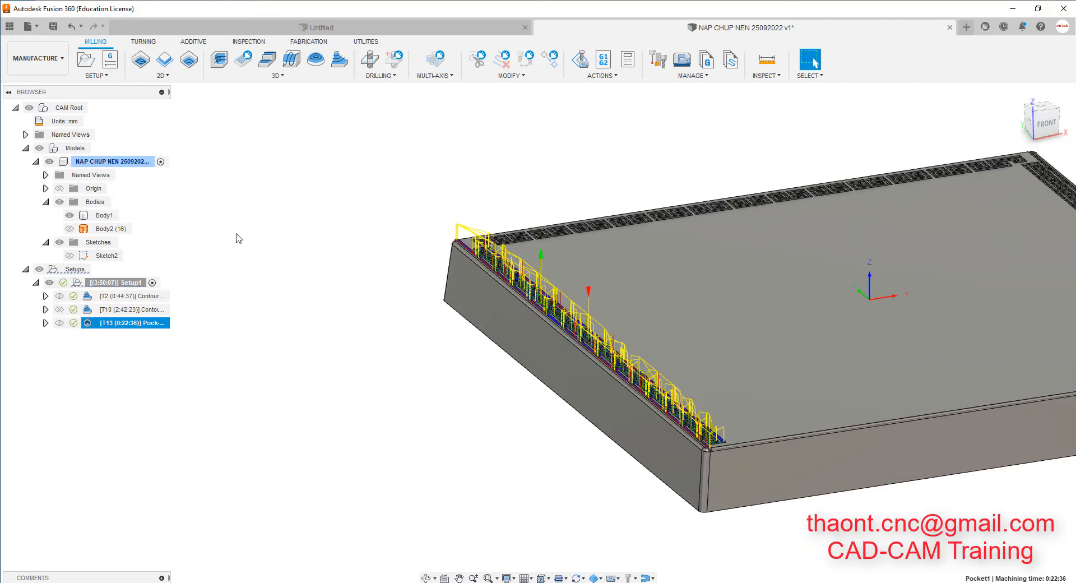
key("Escape")
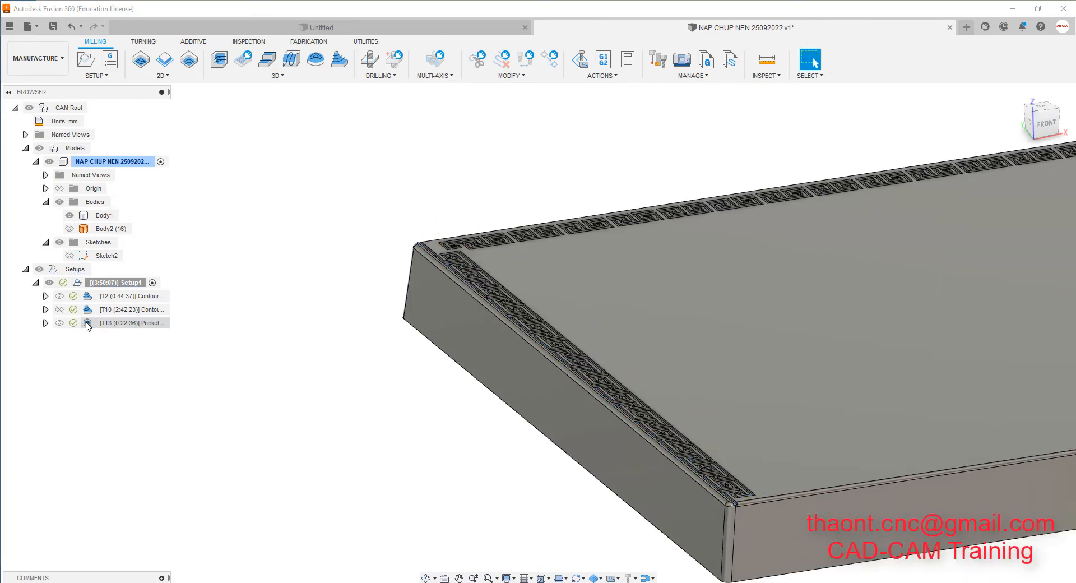
left_click(974, 176)
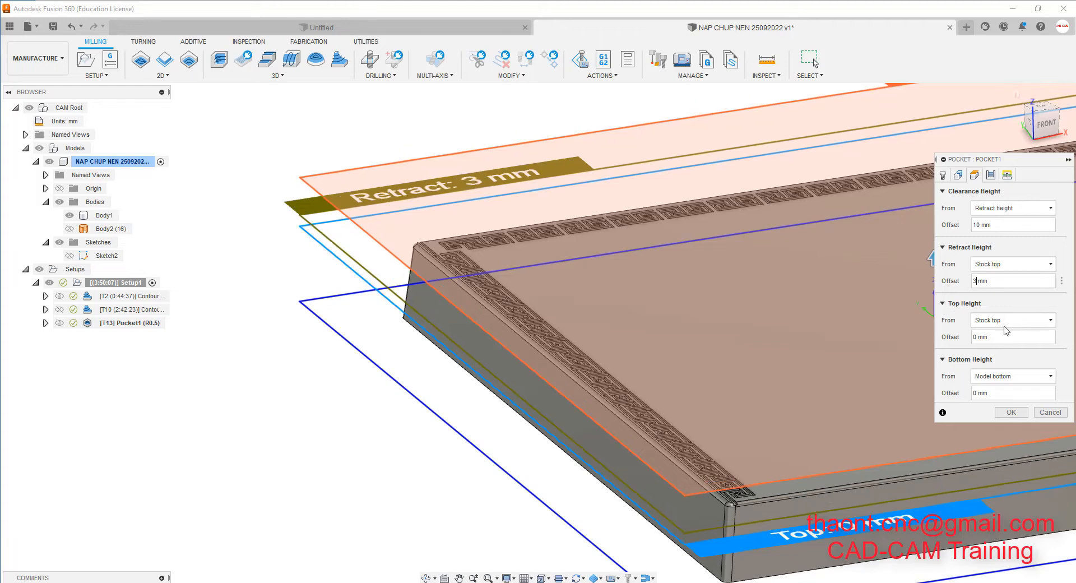
left_click(1012, 413)
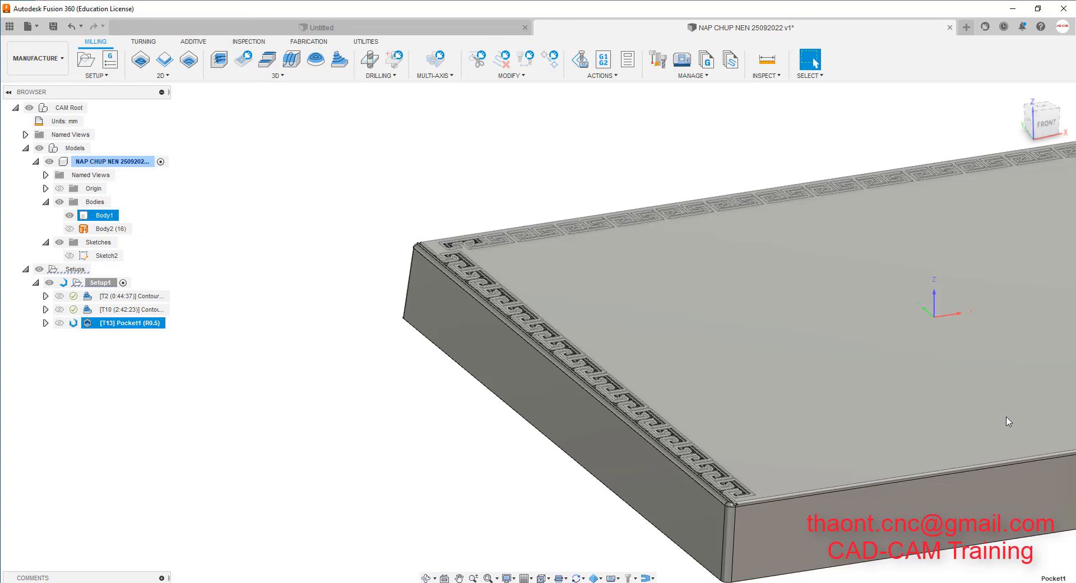
Inspect the regenerated T13 pocket toolpath along the cover's left edge from several sides.
scroll(339, 314, "down", 3)
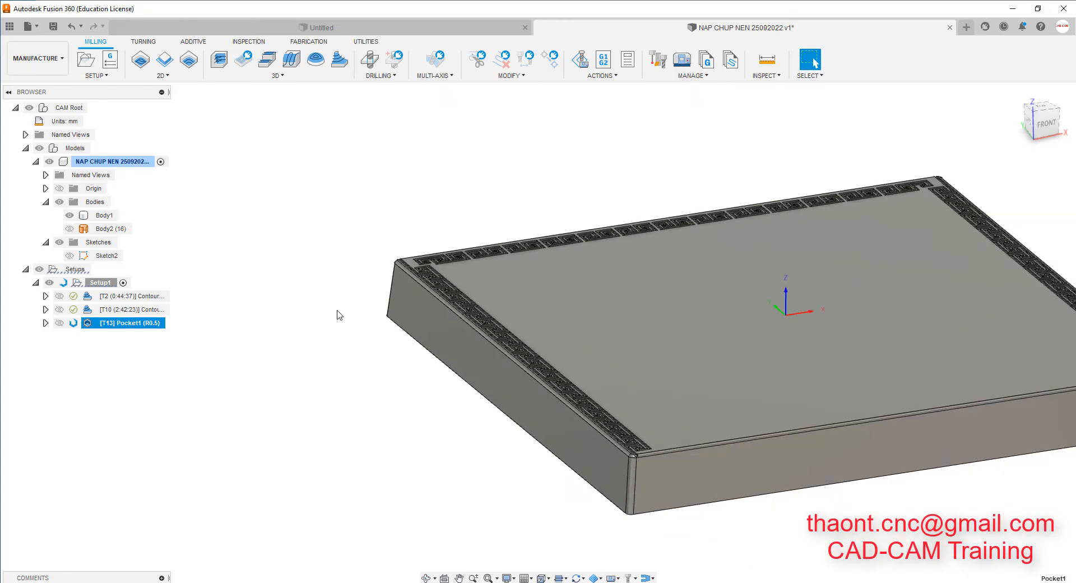
middle_click_drag(418, 300, 474, 282, "shift")
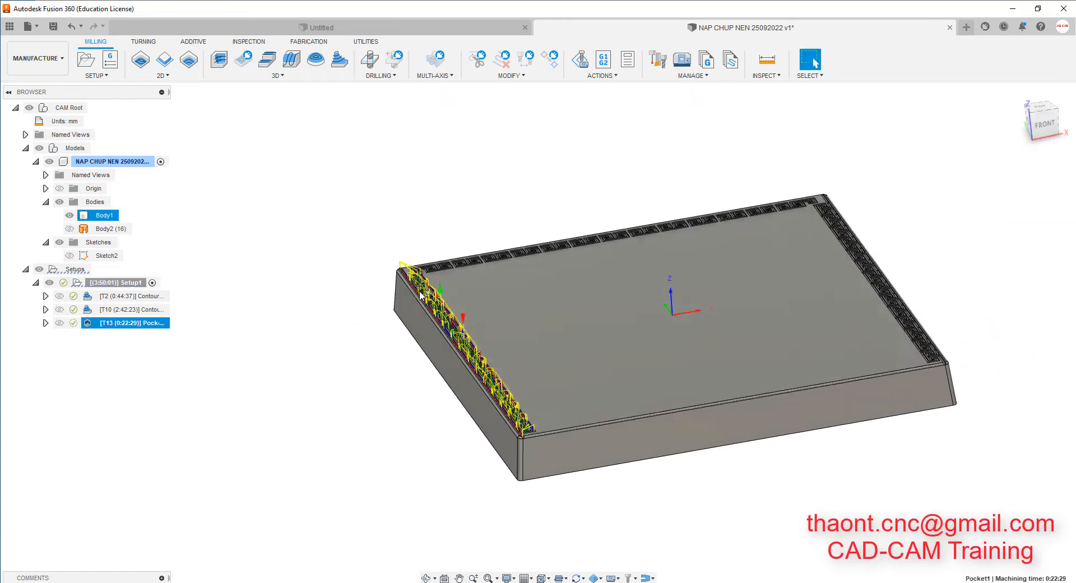
scroll(413, 292, "up", 3)
middle_click_drag(413, 296, 499, 294, "shift")
scroll(213, 285, "up", 2)
scroll(258, 296, "down", 5)
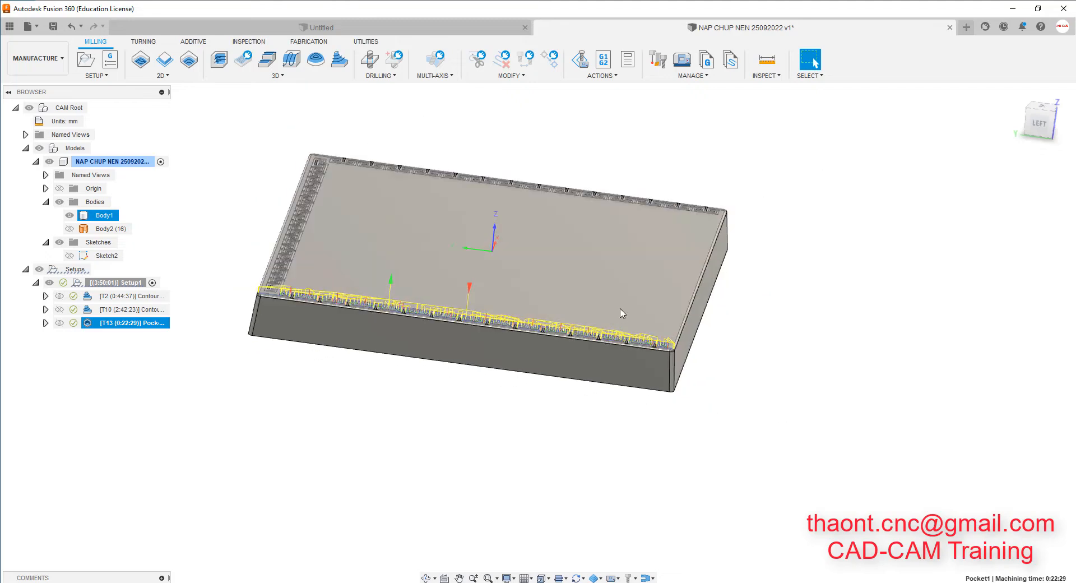
middle_click_drag(258, 296, 465, 272, "shift")
scroll(529, 247, "up", 1)
key("Escape")
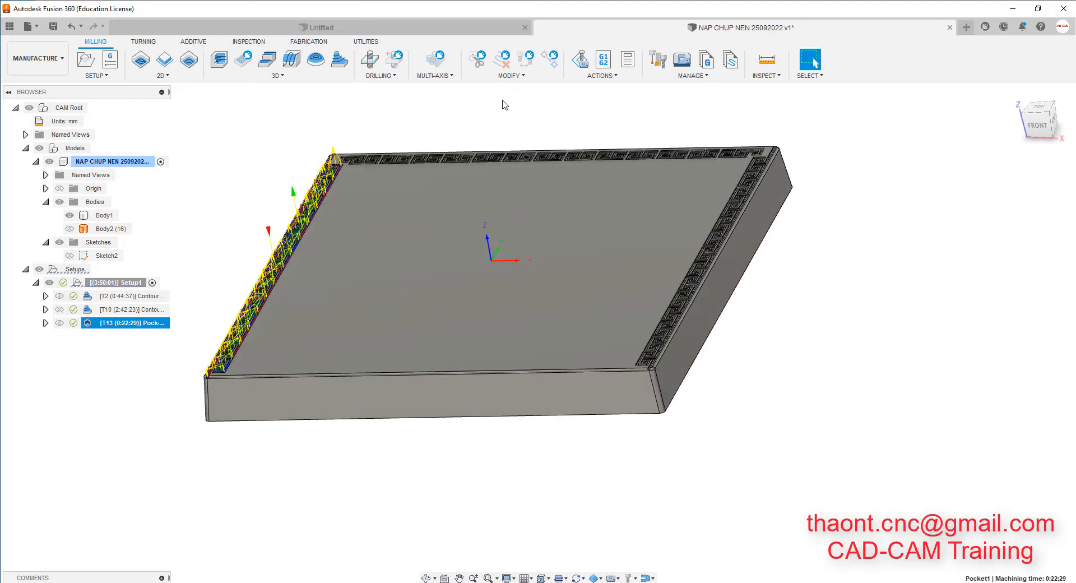
Simulate the T13 pocket operation with the stock shown, running the playback through the whole row of grooves.
left_click(580, 61)
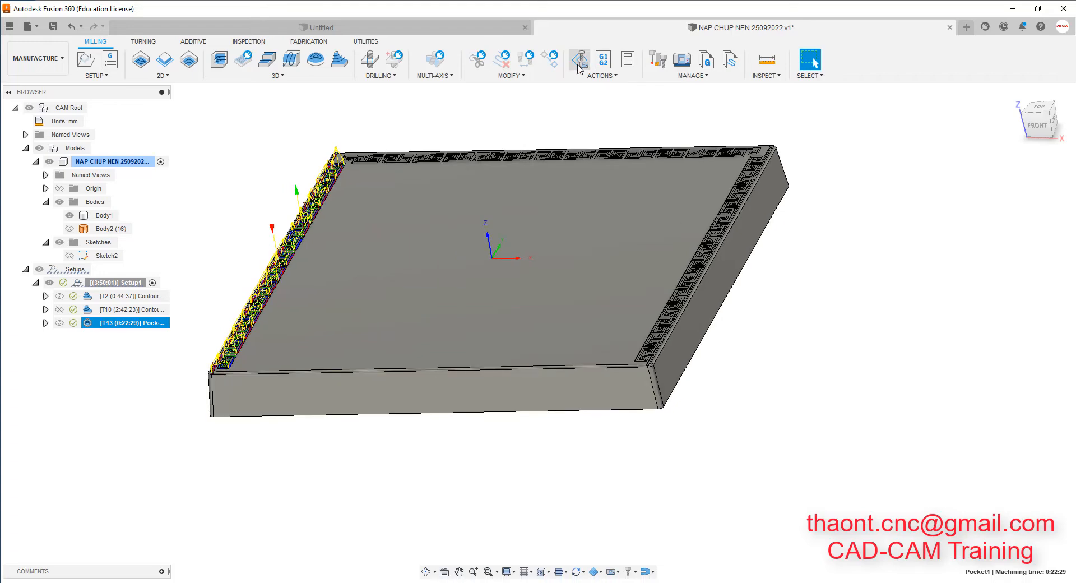
middle_click_drag(417, 167, 525, 454, "shift")
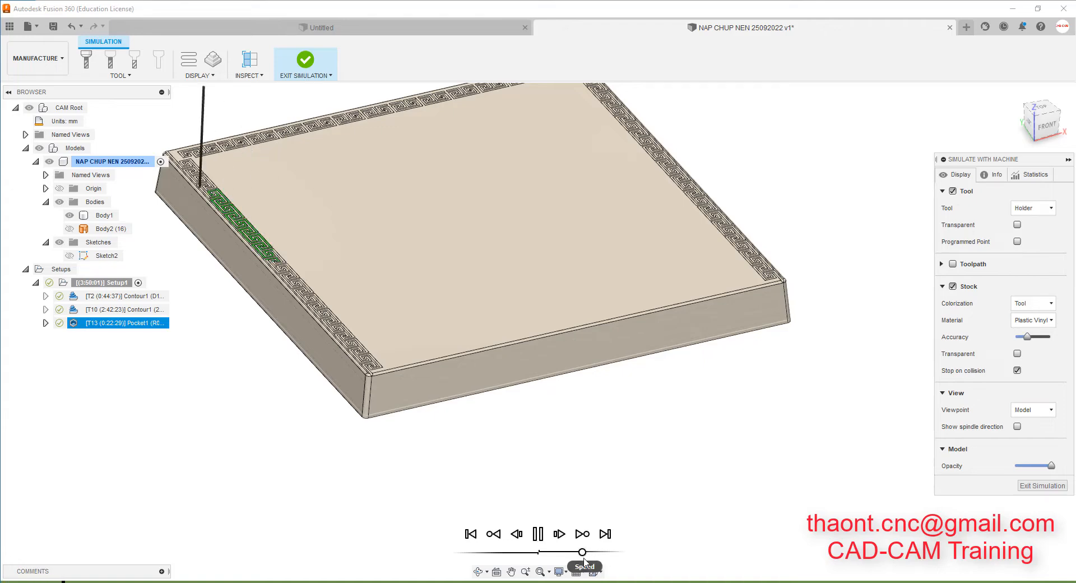
scroll(690, 399, "down", 2)
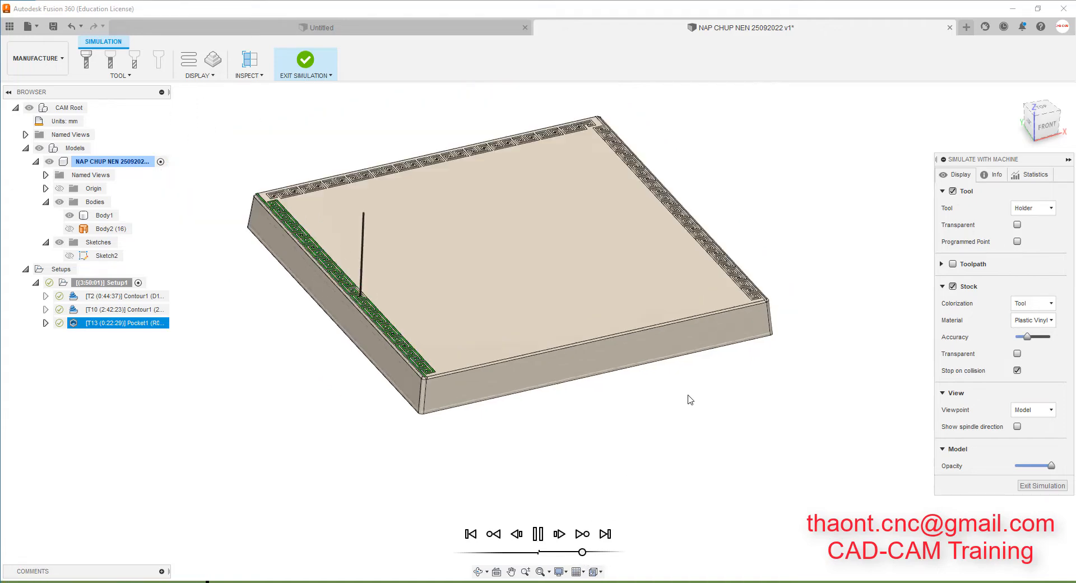
scroll(246, 220, "up", 1)
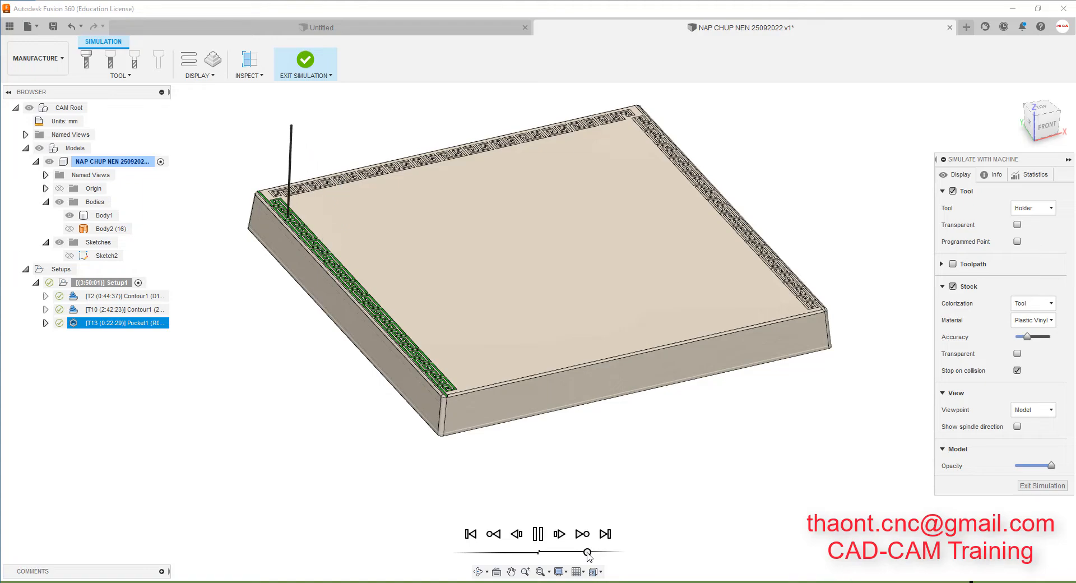
Examine the simulated groove cuts along the left edge and at the corner end groove, and exit the simulation.
scroll(365, 298, "up", 8)
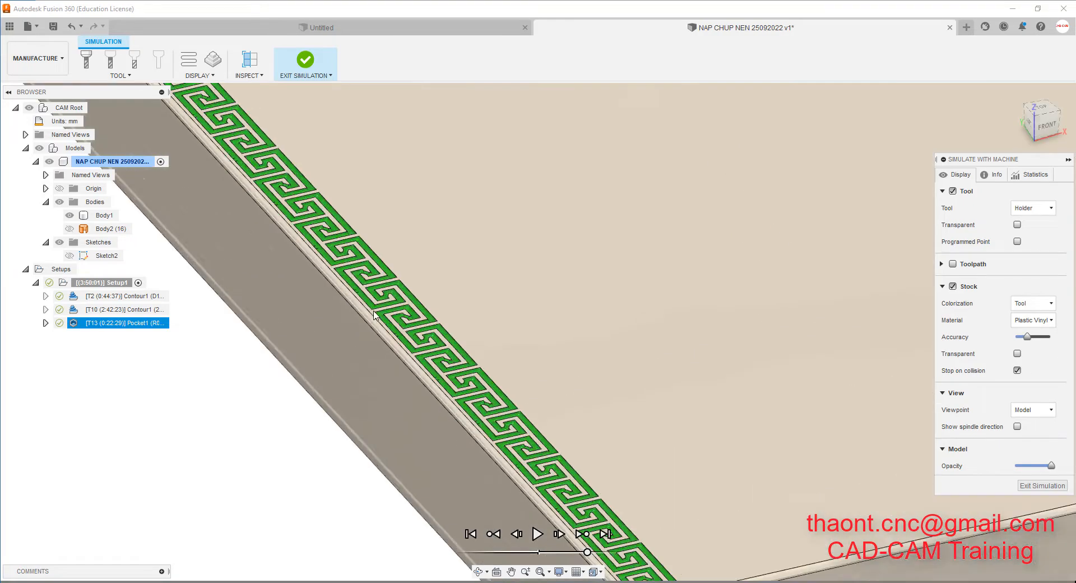
mouse_move(364, 298)
middle_mouse_down("shift")
mouse_move(379, 296)
mouse_move(366, 308)
middle_mouse_up("shift")
scroll(384, 301, "down", 10)
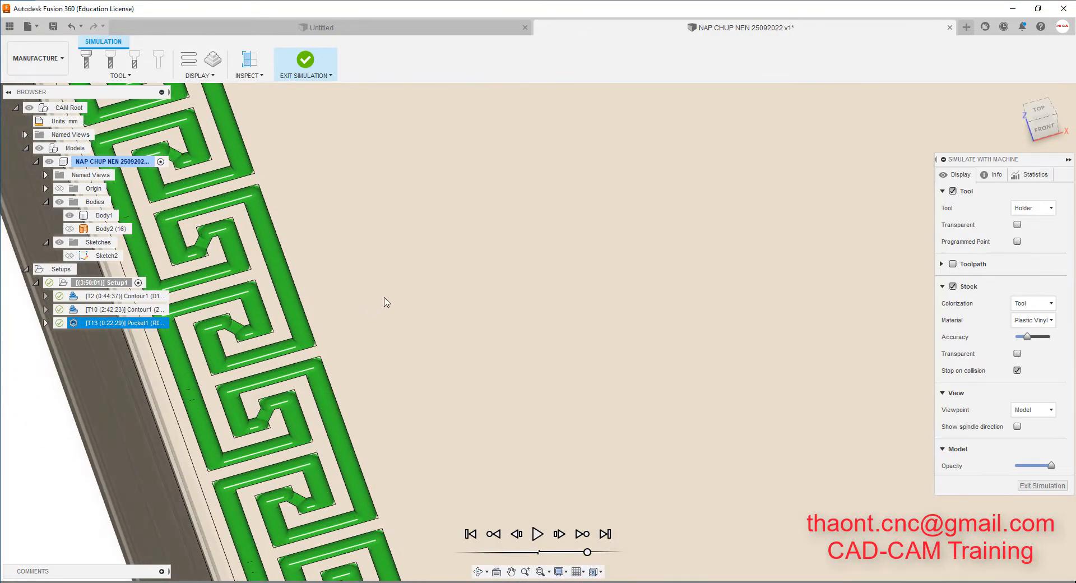
scroll(370, 209, "up", 10)
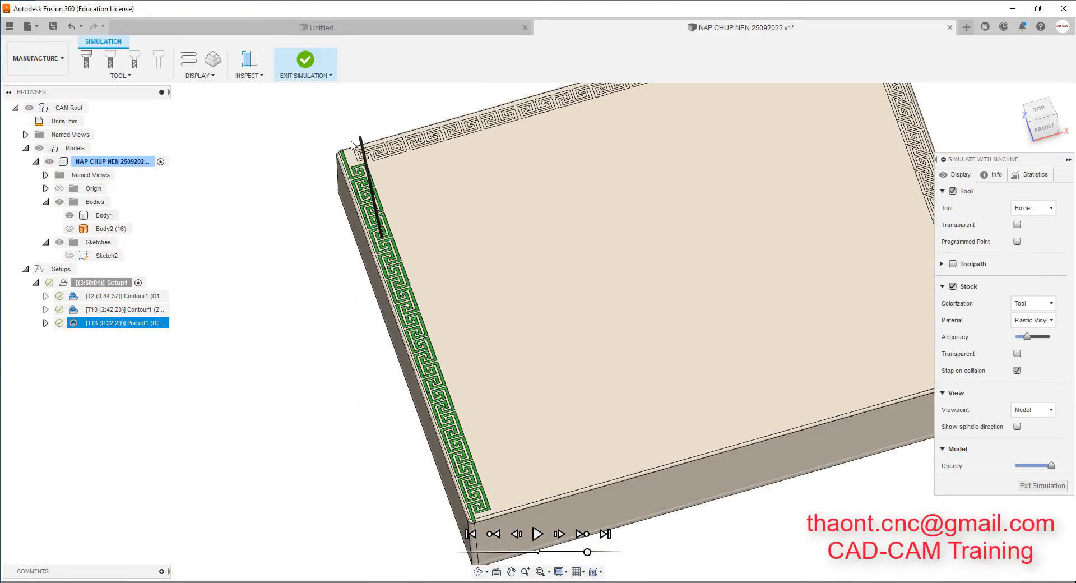
middle_click_drag(346, 203, 473, 304, "shift")
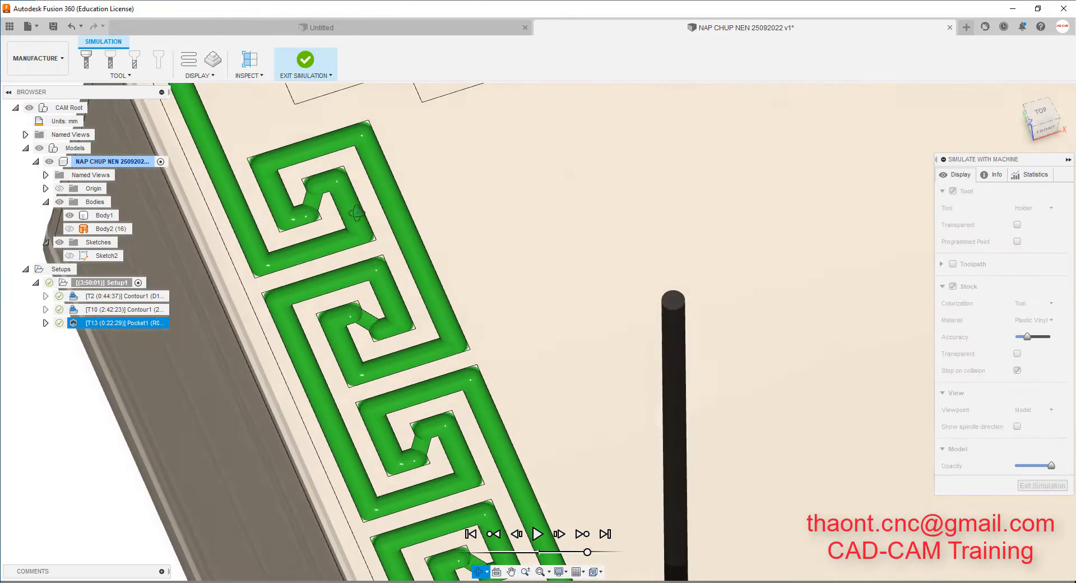
scroll(475, 307, "down", 5)
scroll(349, 146, "up", 3)
scroll(317, 159, "up", 5)
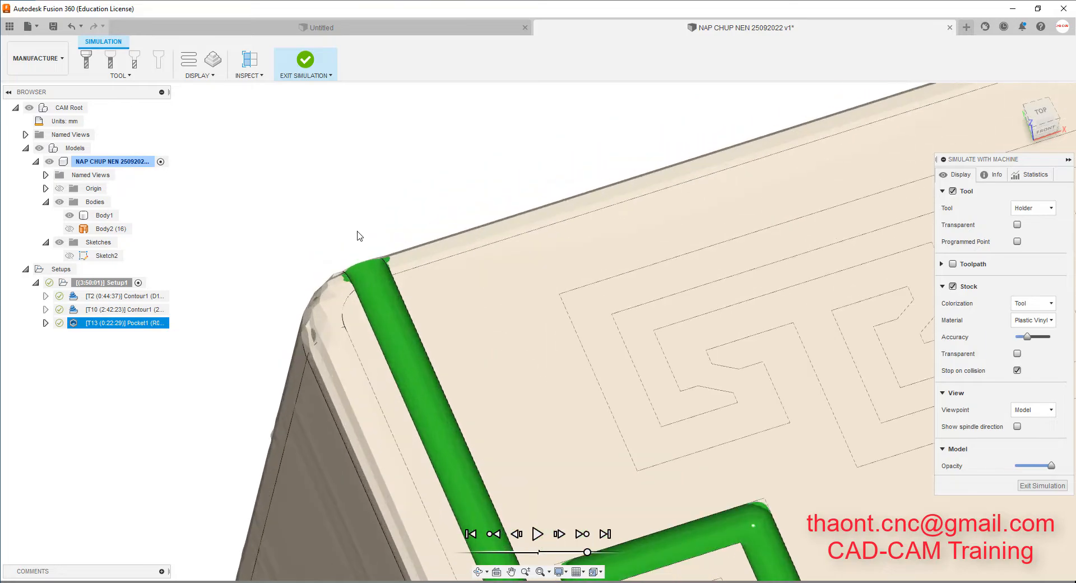
scroll(365, 240, "down", 8)
scroll(366, 240, "down", 8)
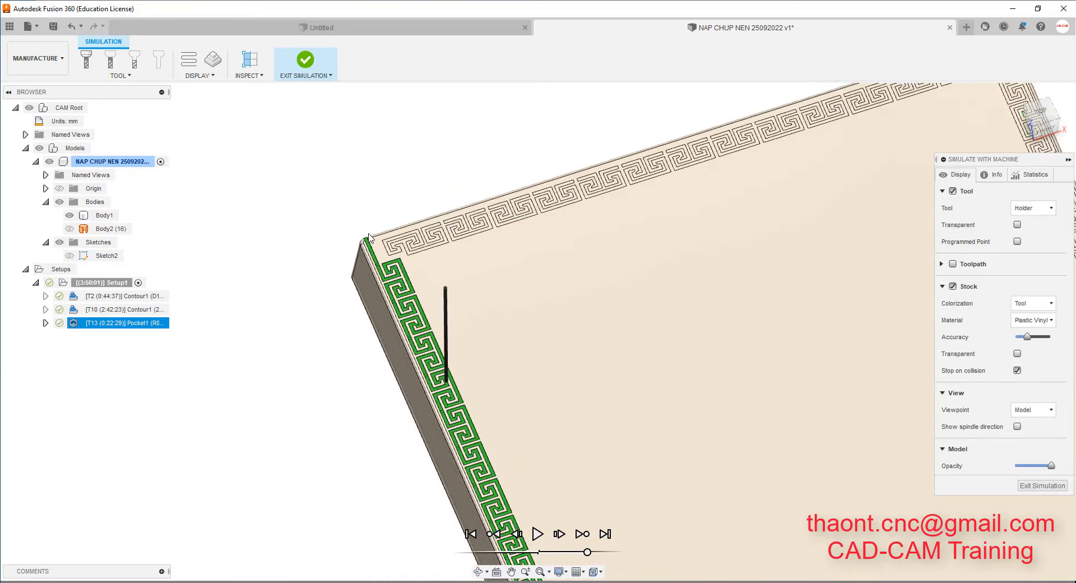
scroll(464, 439, "up", 3)
middle_click_drag(464, 439, 547, 411, "shift")
left_click(1041, 485)
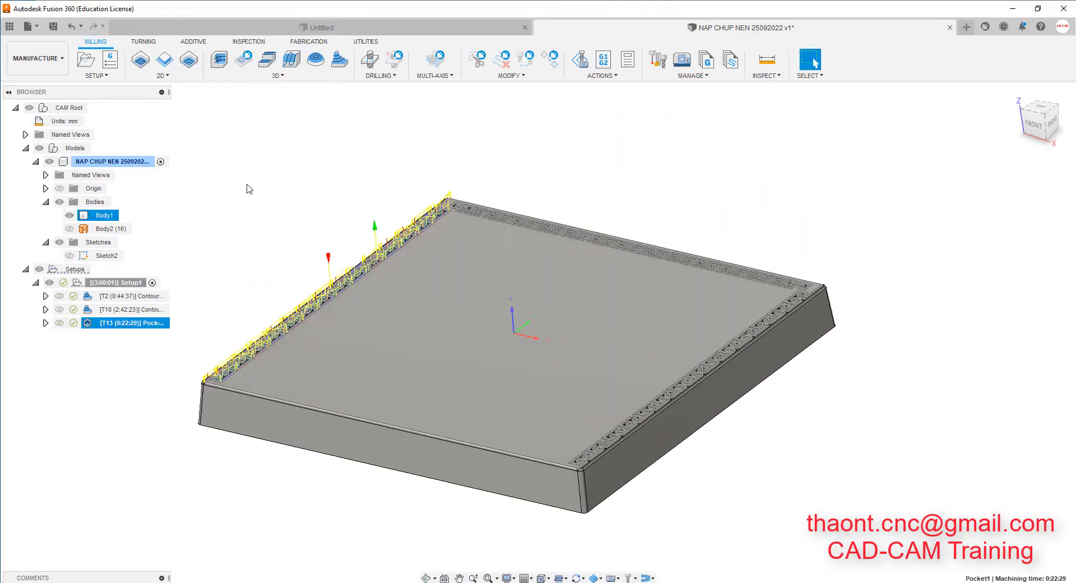
Show the model's origin planes and axes on the cover.
left_click(59, 188)
mouse_move(570, 228)
middle_mouse_down("shift")
mouse_move(589, 247)
mouse_move(553, 233)
mouse_move(564, 220)
mouse_move(580, 229)
middle_mouse_up("shift")
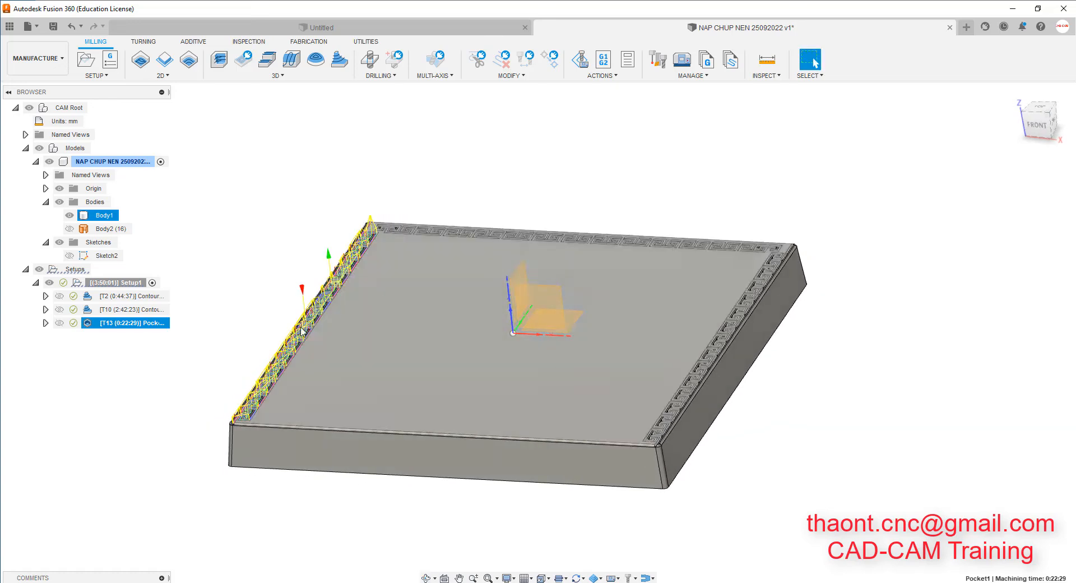
scroll(292, 338, "up", 2)
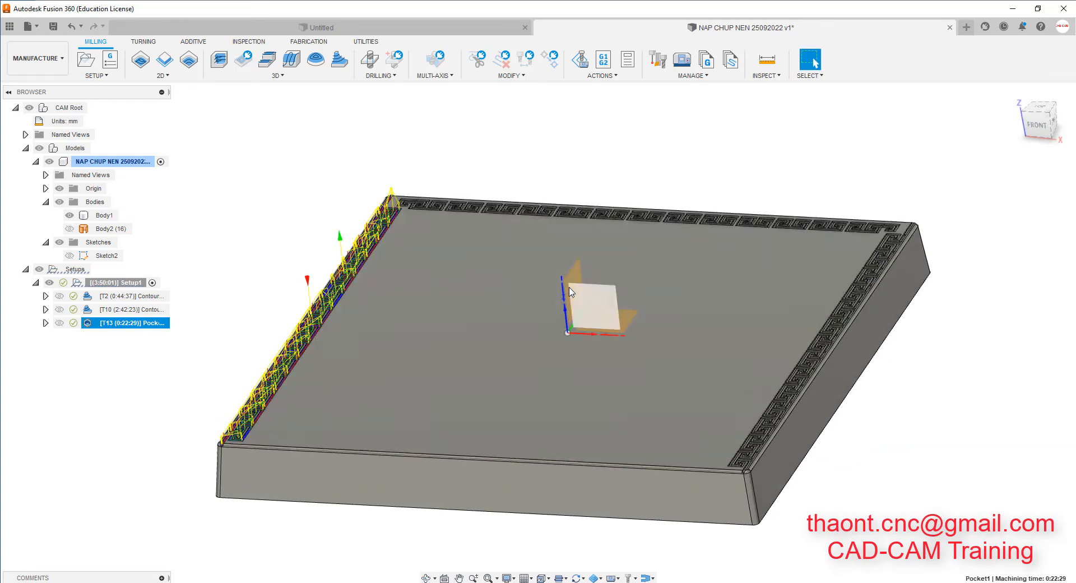
middle_click_drag(576, 294, 578, 296, "shift")
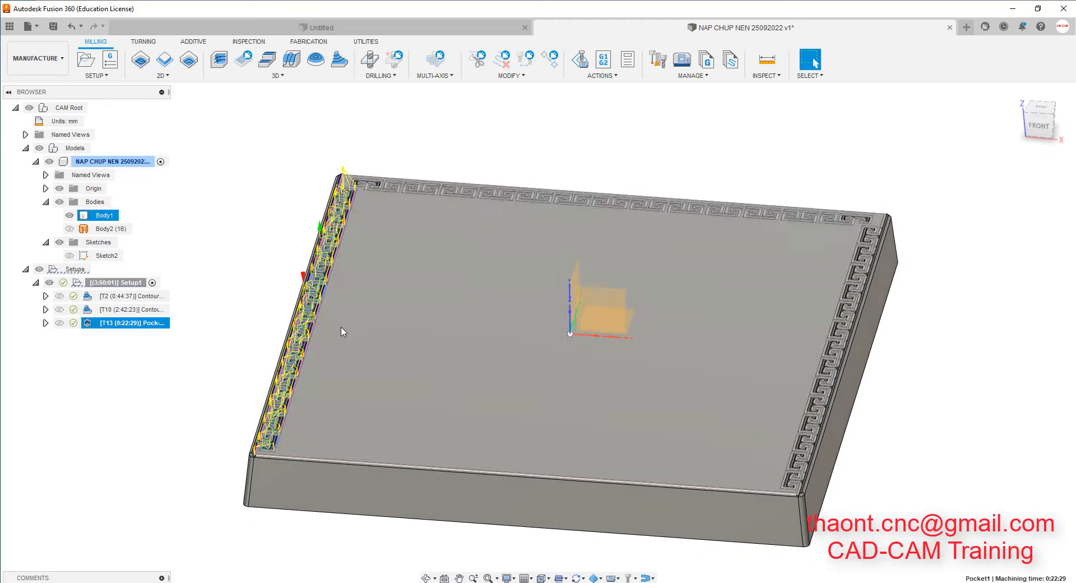
Duplicate the T13 pocket operation and clear the machining boundary chains inherited by the copy.
right_click(129, 323)
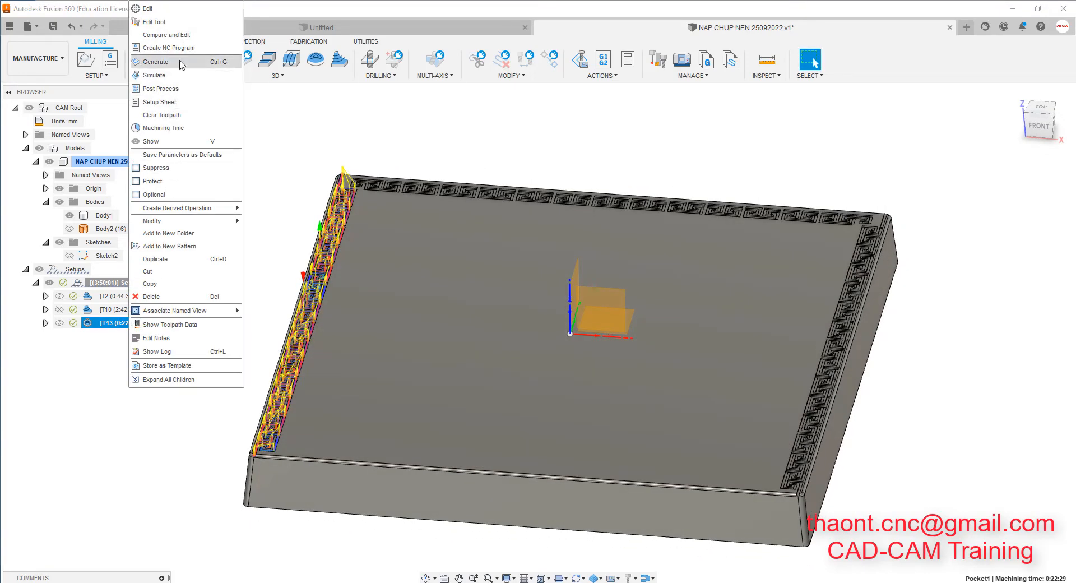
left_click(189, 260)
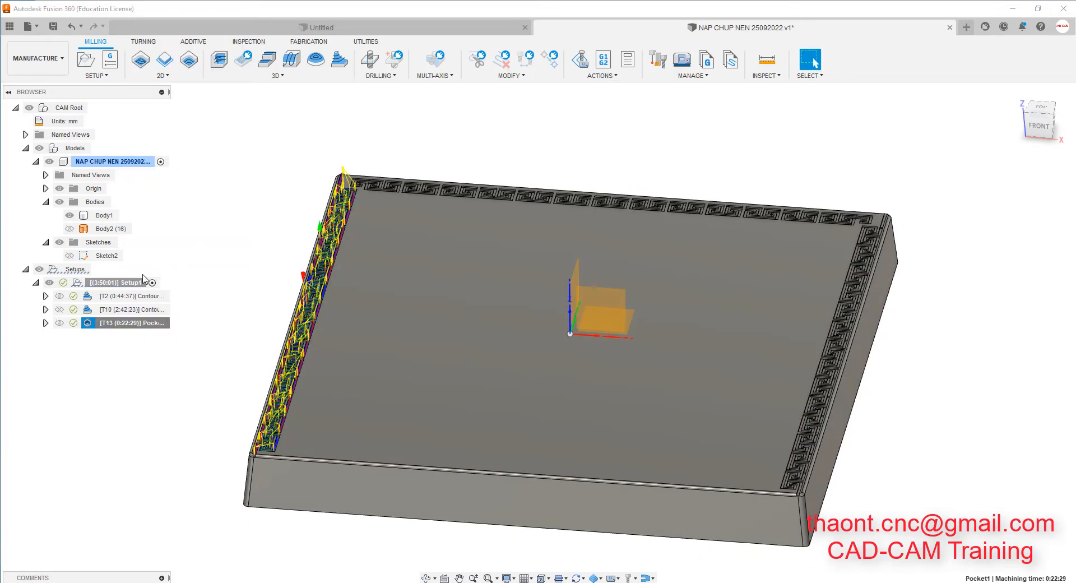
double_click(92, 337)
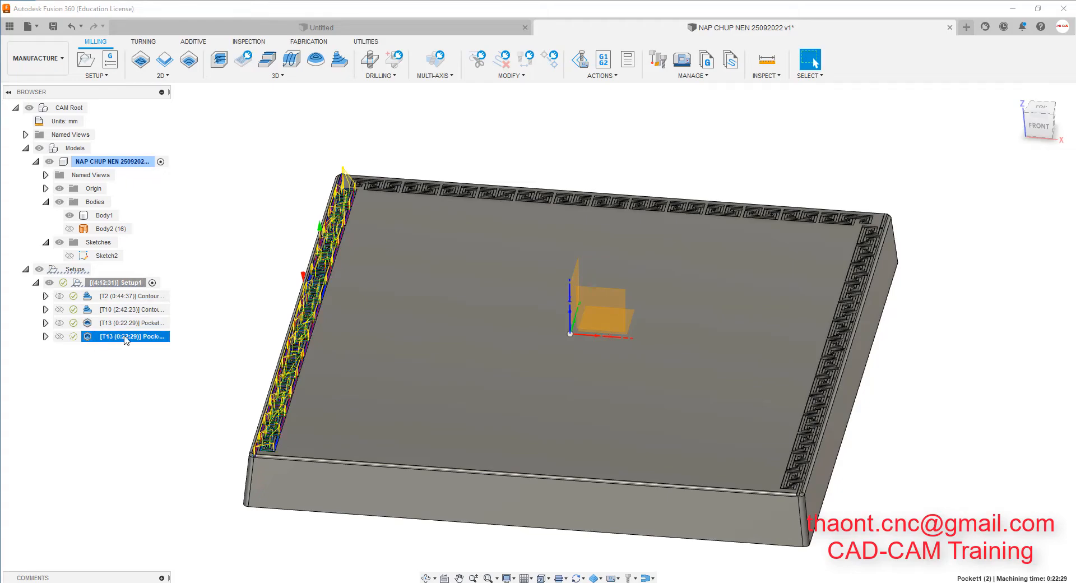
middle_click_drag(347, 323, 425, 307, "shift")
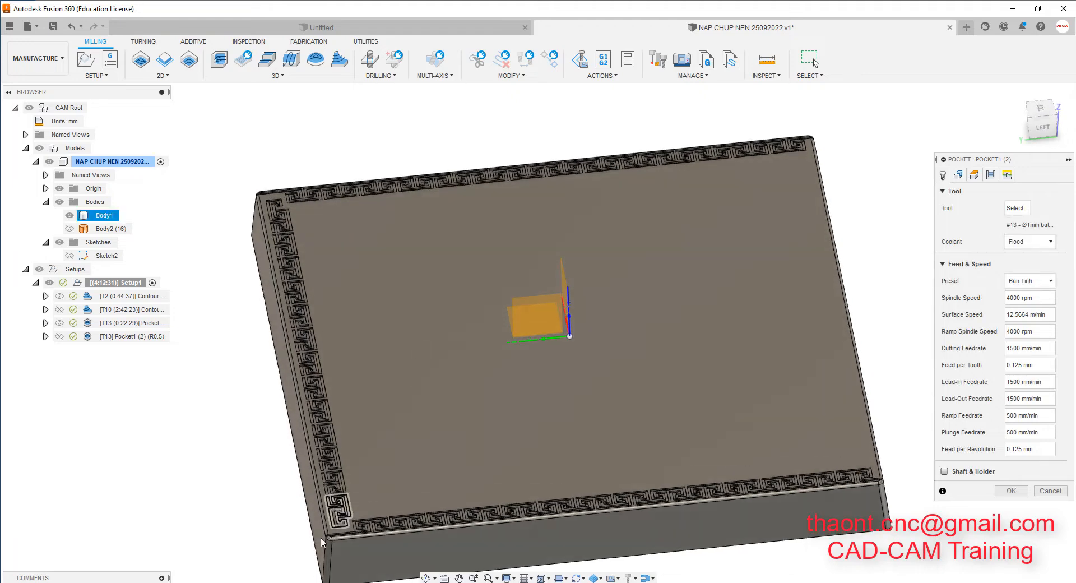
scroll(285, 512, "up", 5)
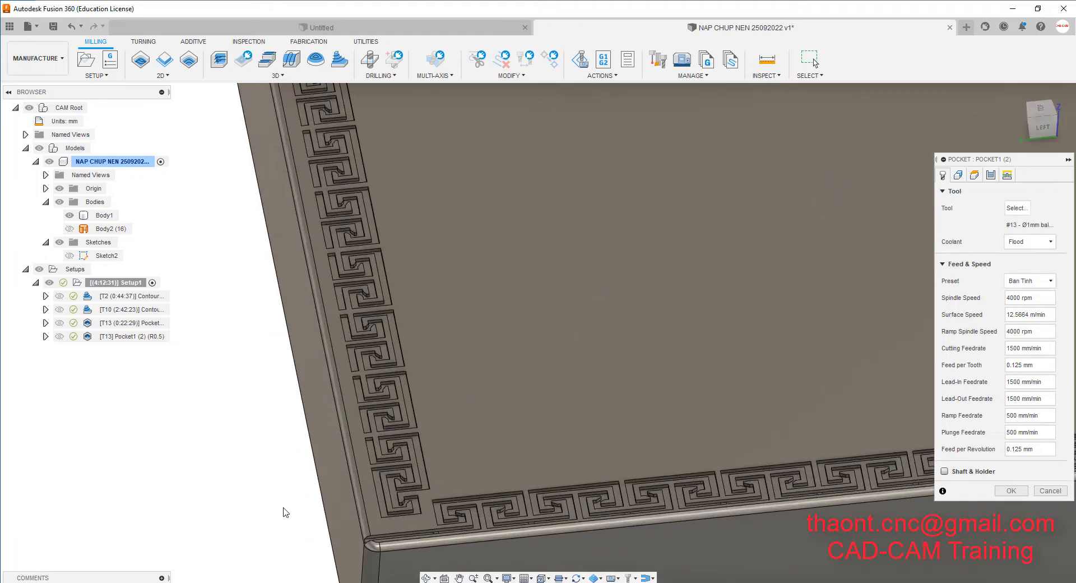
left_click(957, 175)
left_click(1044, 225)
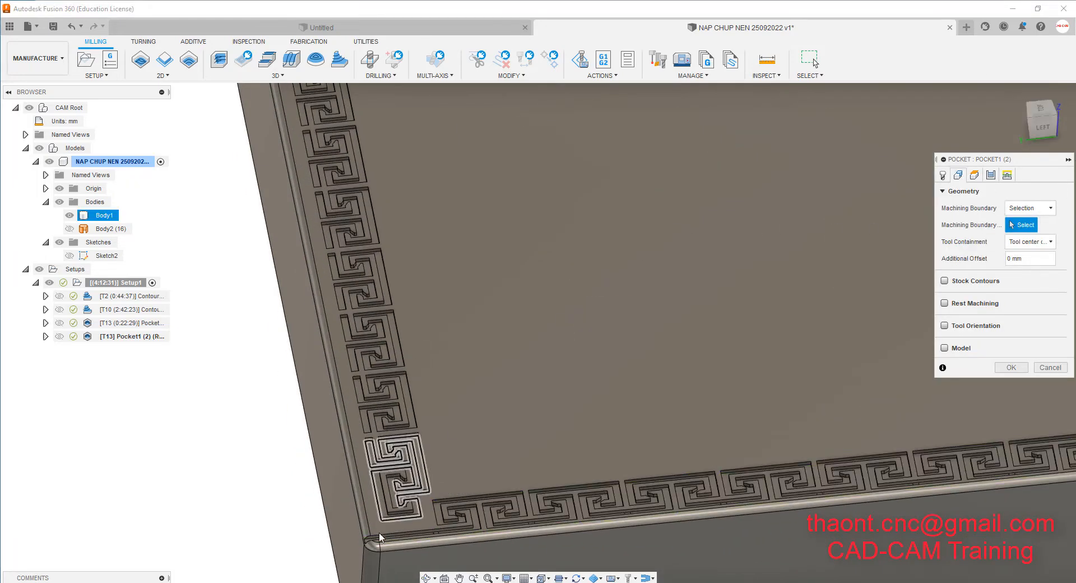
scroll(379, 532, "up", 3)
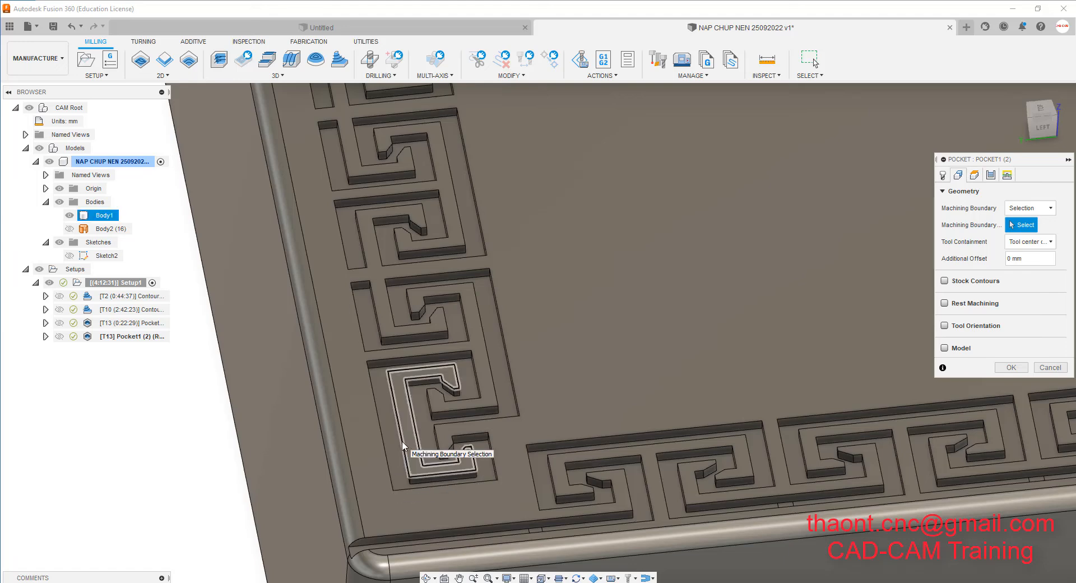
left_click(381, 438)
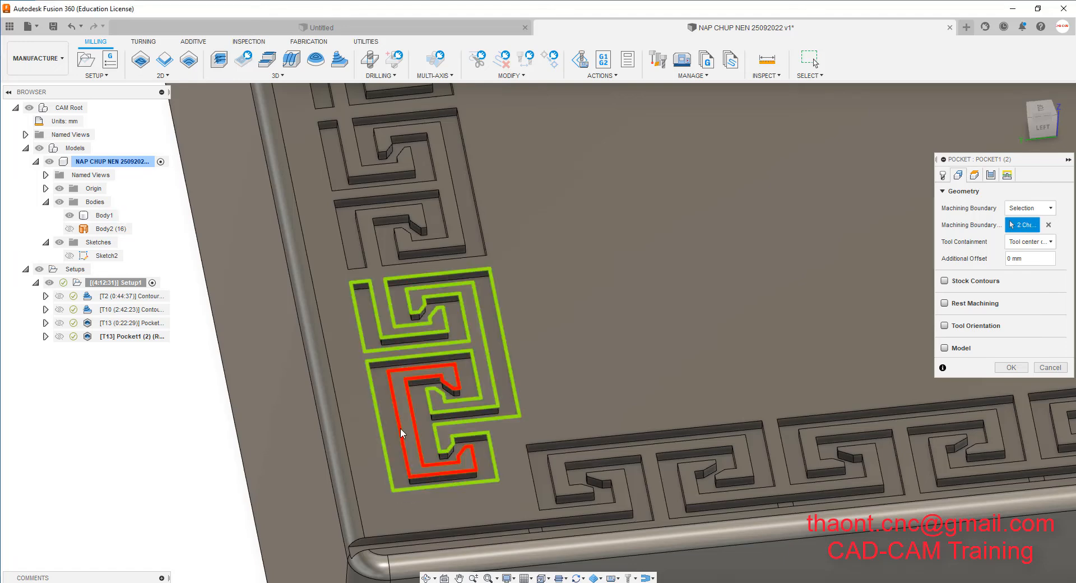
left_click(400, 428)
scroll(399, 449, "down", 1)
scroll(399, 448, "down", 2)
scroll(405, 222, "up", 3)
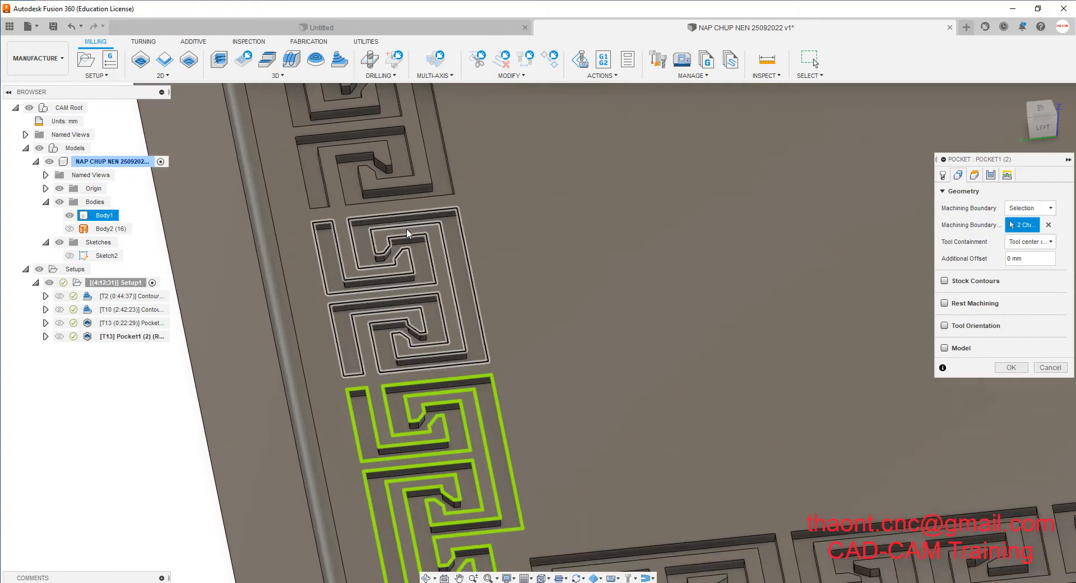
left_click(404, 214)
scroll(390, 382, "down", 2)
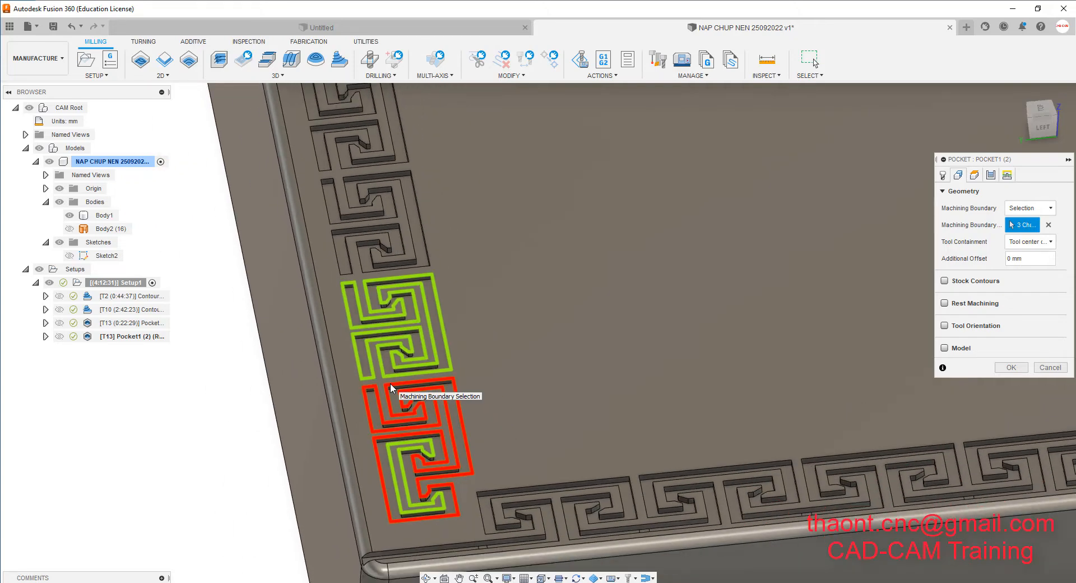
scroll(390, 382, "up", 2)
left_click(1049, 226)
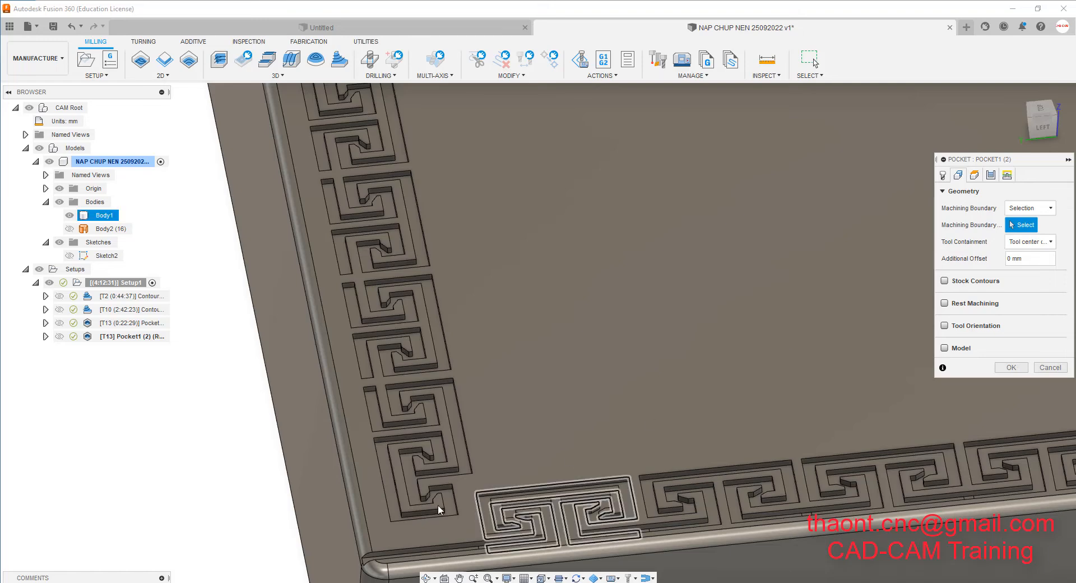
Select the groove outlines from the near corner end groove partway along the row as the copy's machining boundary, seven chains in all.
scroll(438, 505, "up", 3)
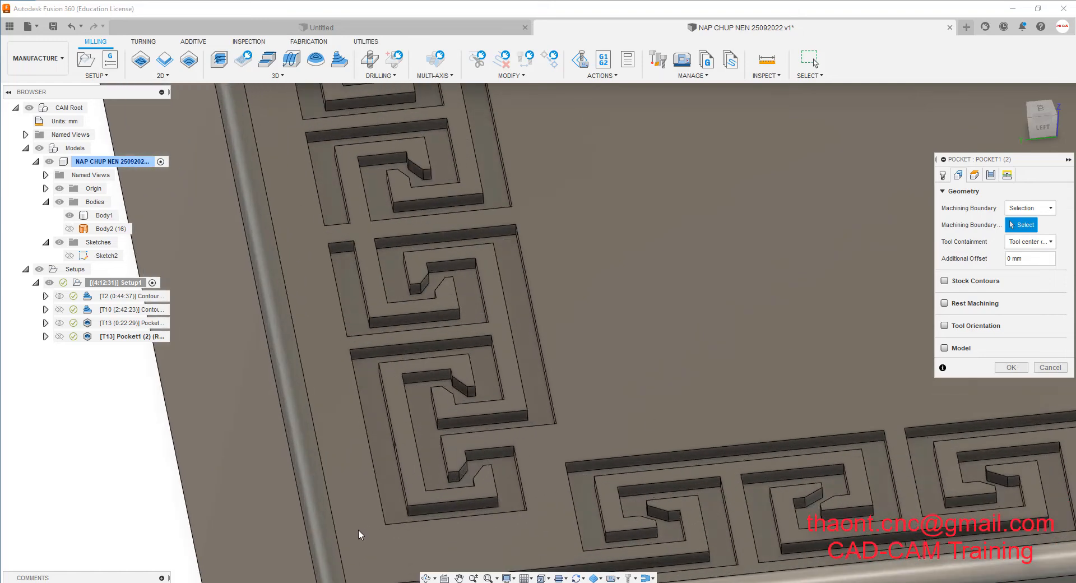
left_click(396, 468)
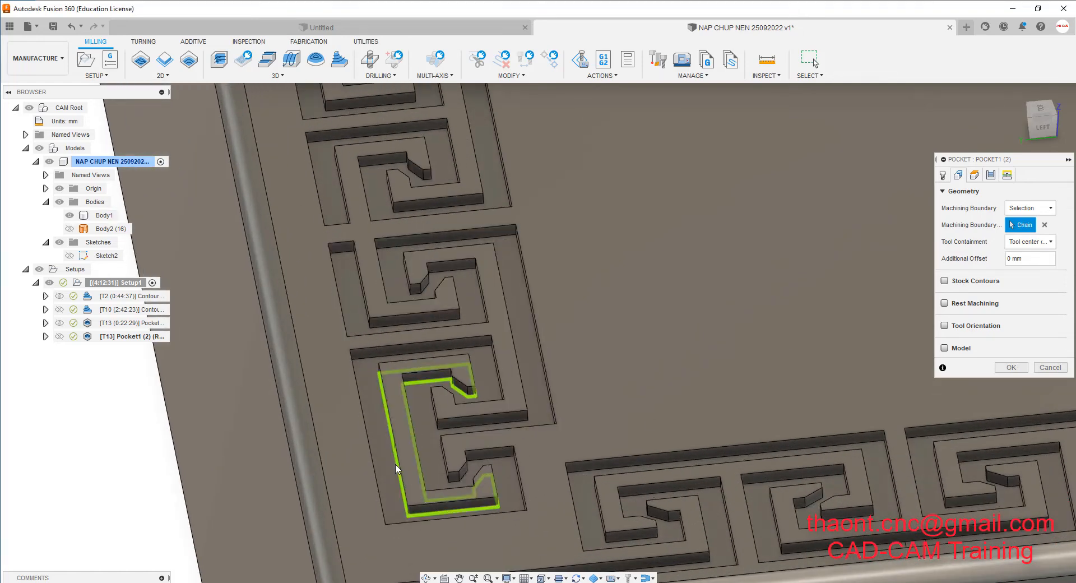
left_click(372, 357)
scroll(597, 392, "down", 2)
scroll(492, 190, "up", 3)
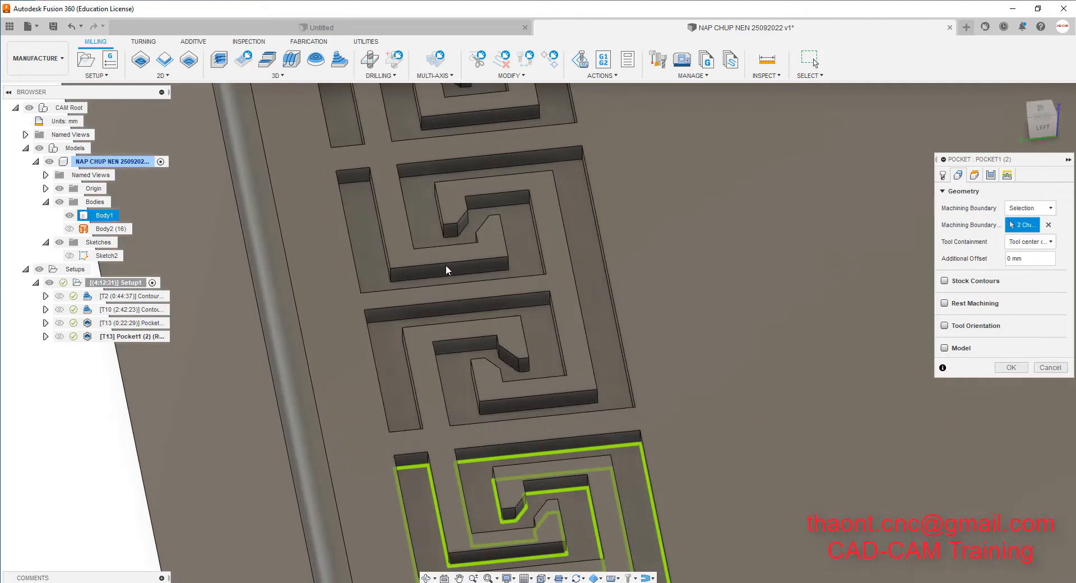
left_click(386, 320)
scroll(405, 422, "down", 1)
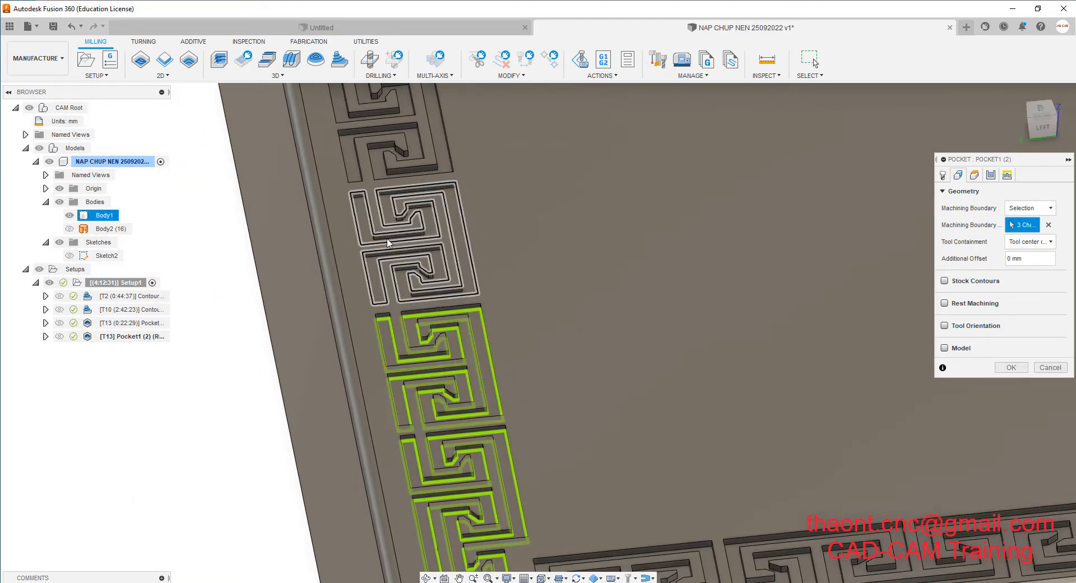
scroll(365, 261, "up", 2)
left_click(387, 317)
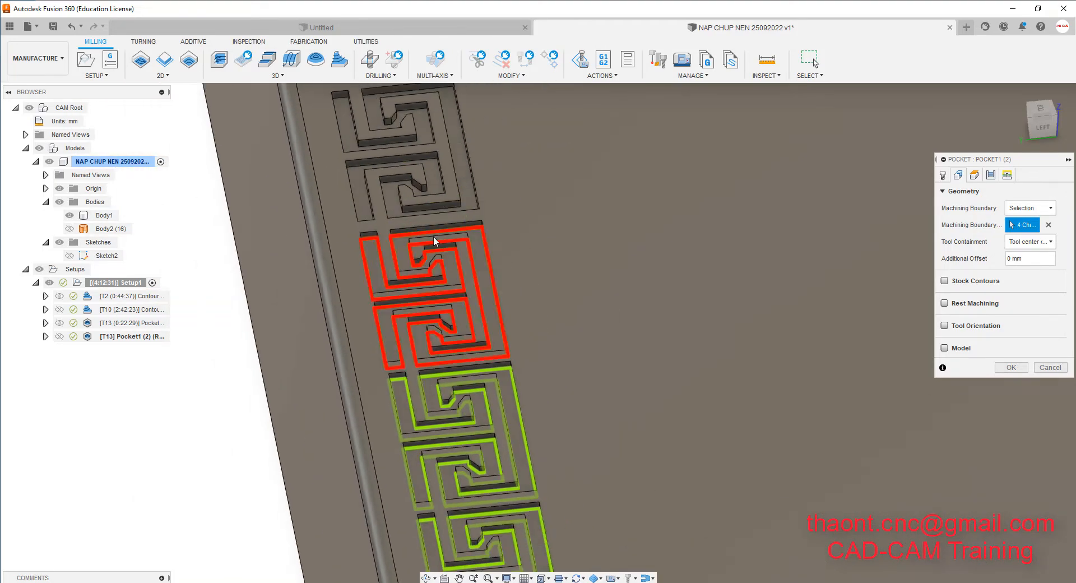
scroll(362, 149, "up", 2)
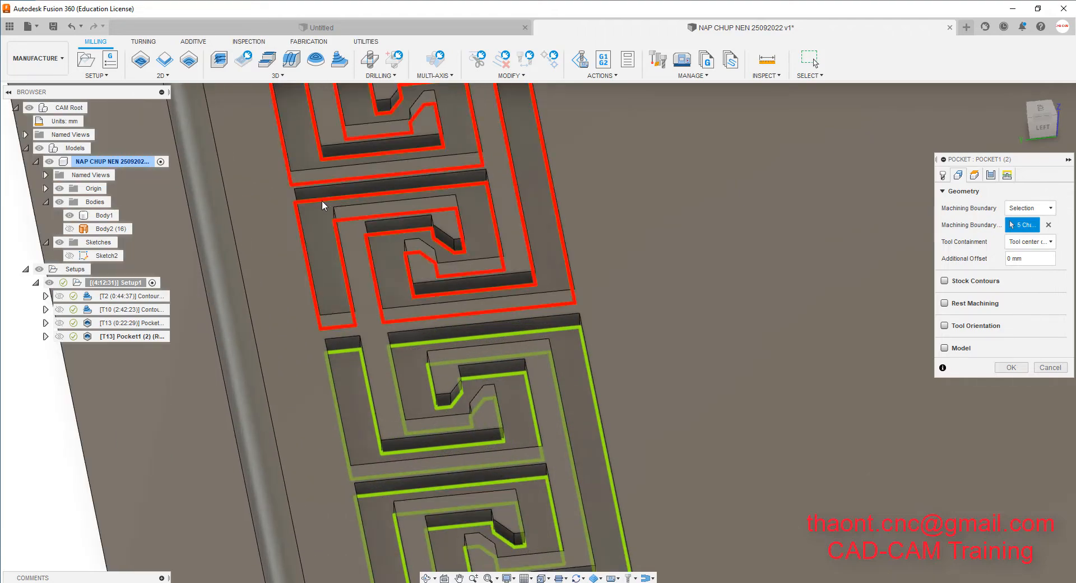
left_click(322, 200)
scroll(504, 375, "down", 3)
scroll(402, 161, "up", 3)
scroll(402, 161, "up", 2)
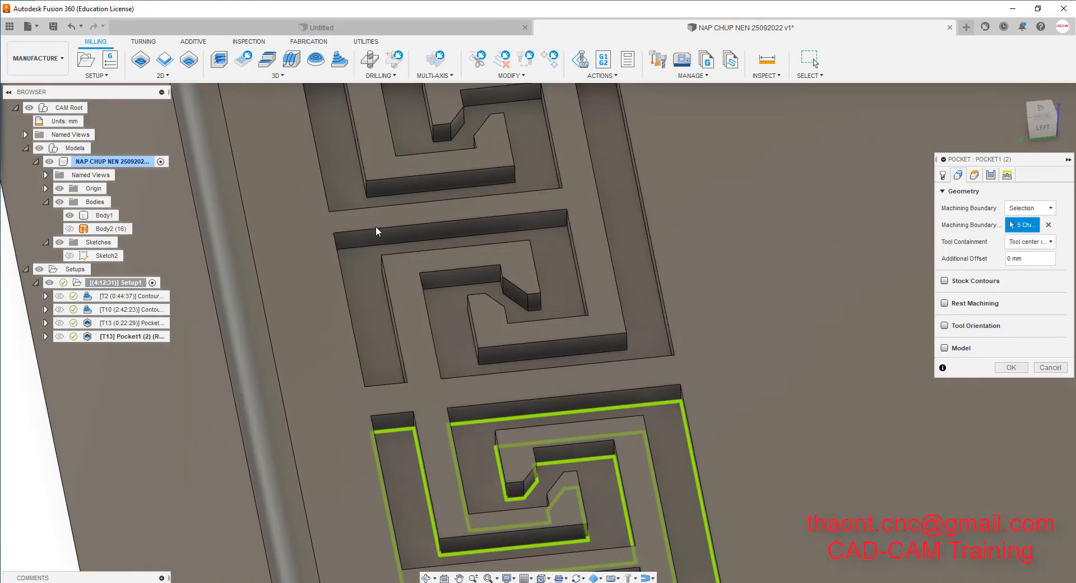
left_click(367, 246)
scroll(456, 387, "up", 2)
scroll(455, 386, "down", 3)
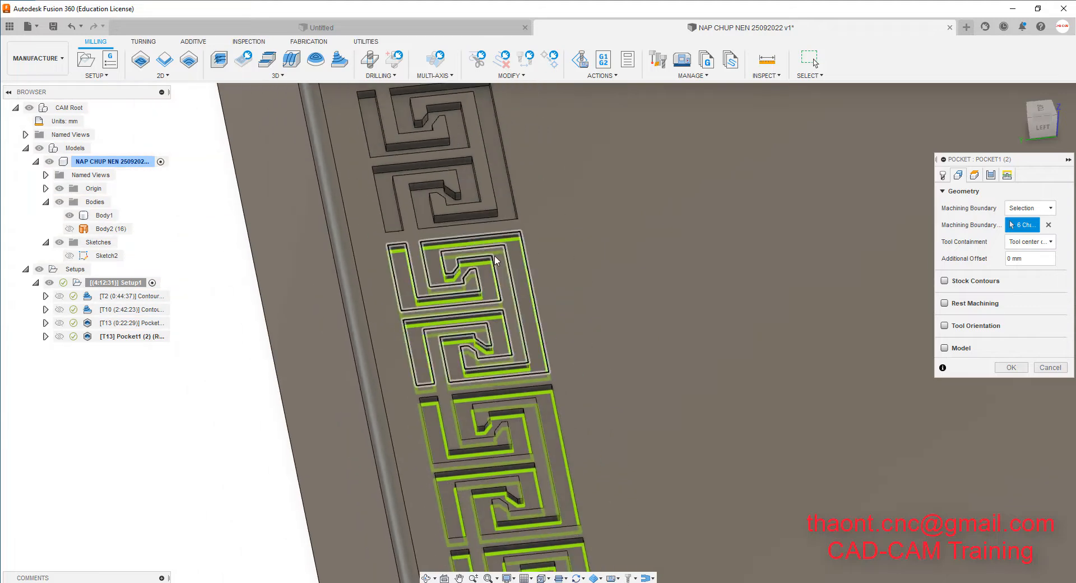
scroll(381, 187, "up", 3)
left_click(379, 187)
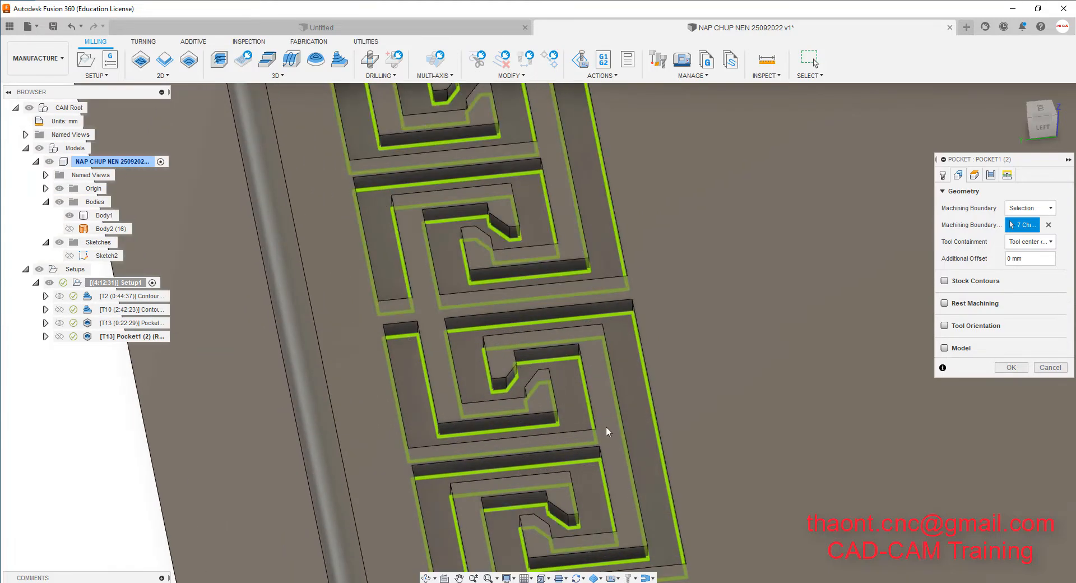
Add the next six groove outlines along the same row to the machining boundary, stopping short of the far corner.
scroll(605, 427, "down", 3)
scroll(543, 273, "up", 3)
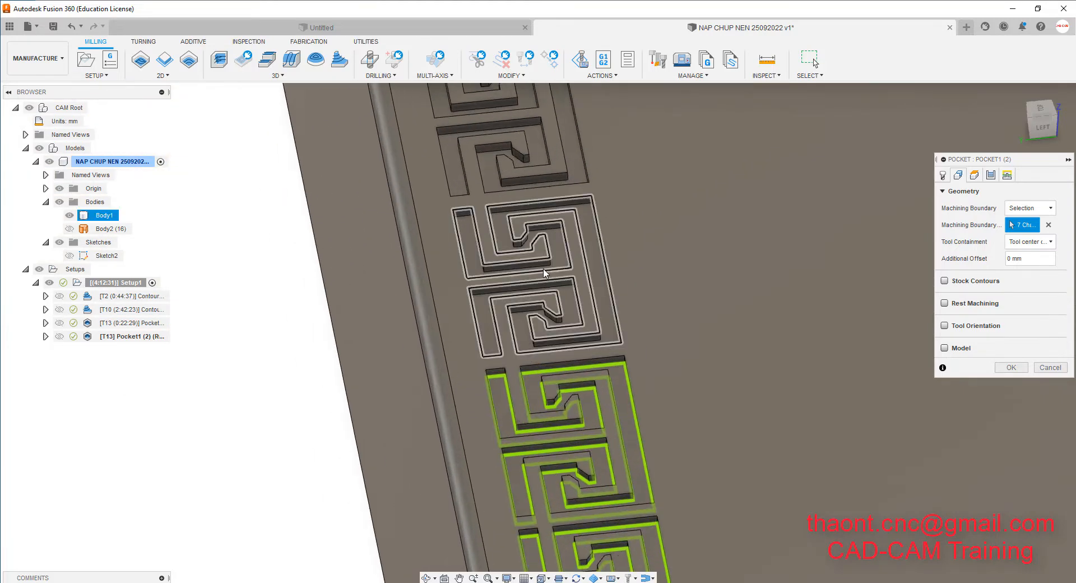
left_click(463, 226)
scroll(544, 325, "down", 2)
scroll(489, 234, "up", 3)
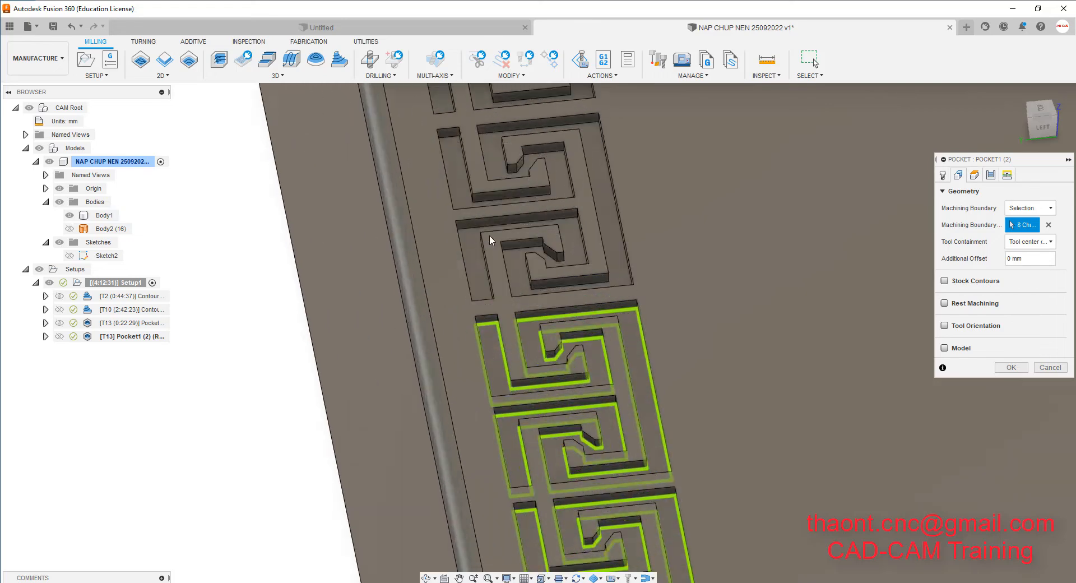
left_click(473, 225)
scroll(550, 406, "down", 2)
scroll(503, 247, "down", 2)
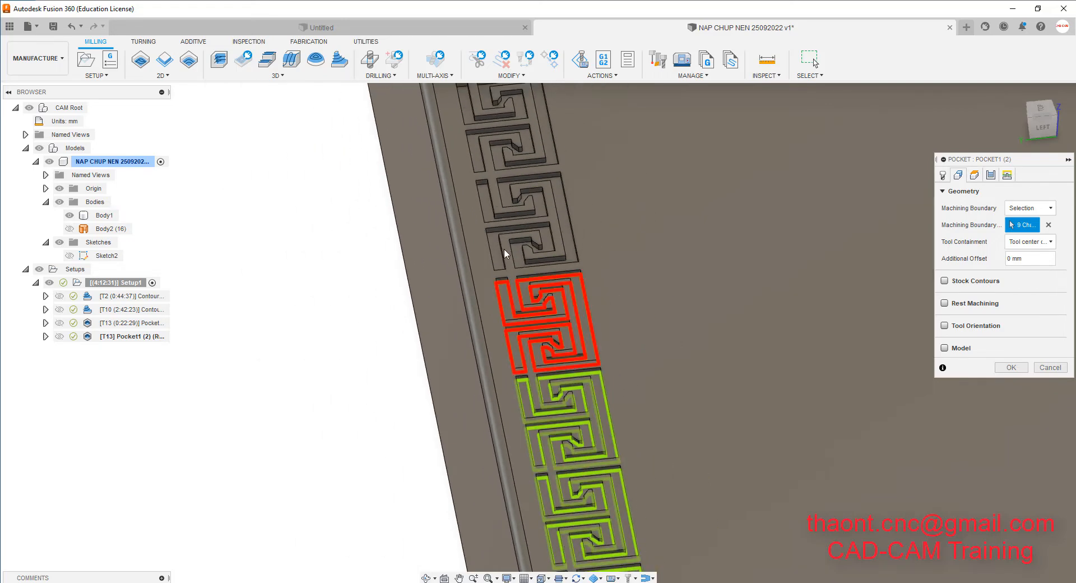
scroll(497, 210, "up", 3)
left_click(492, 222)
scroll(495, 168, "down", 2)
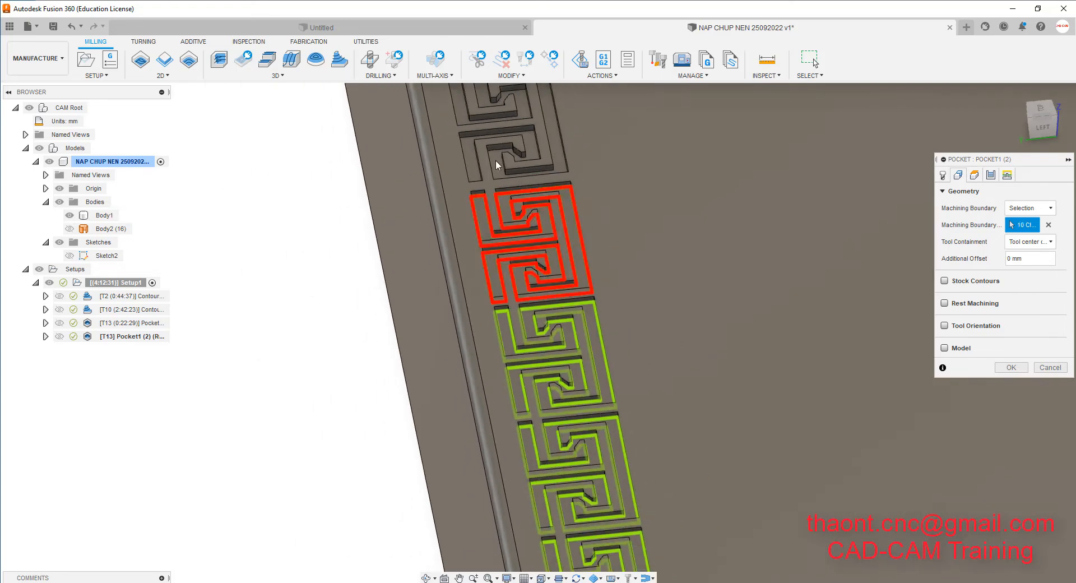
scroll(514, 272, "up", 3)
scroll(504, 224, "down", 2)
scroll(481, 150, "up", 3)
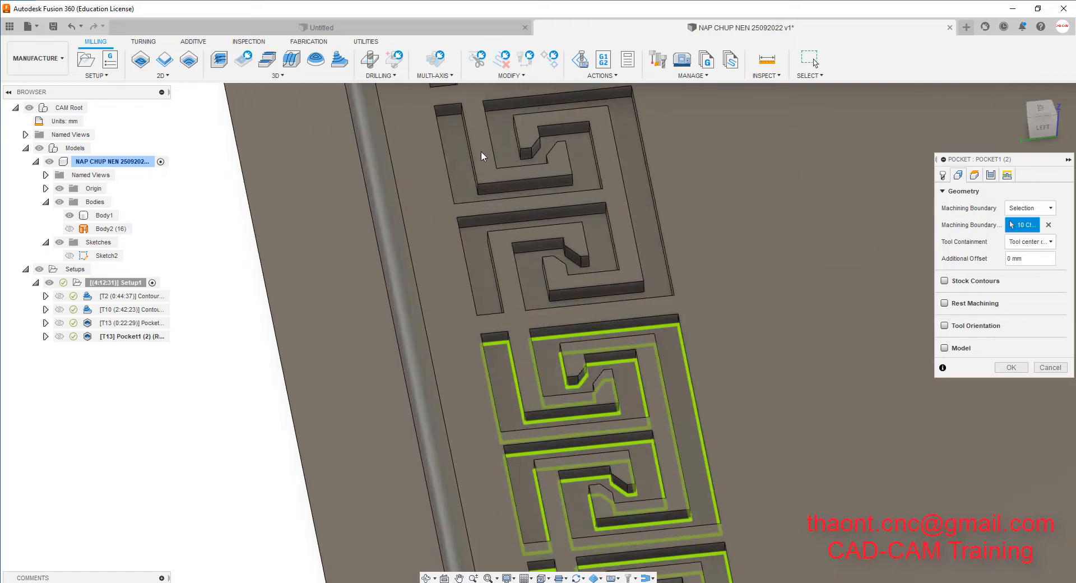
left_click(448, 114)
scroll(549, 214, "down", 3)
scroll(538, 263, "up", 3)
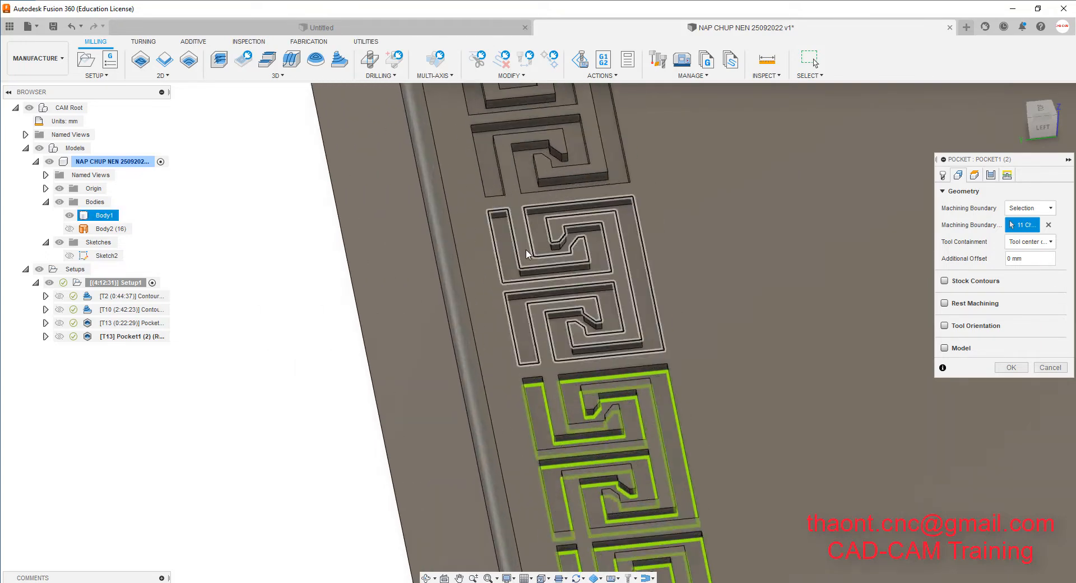
left_click(523, 319)
scroll(527, 336, "down", 2)
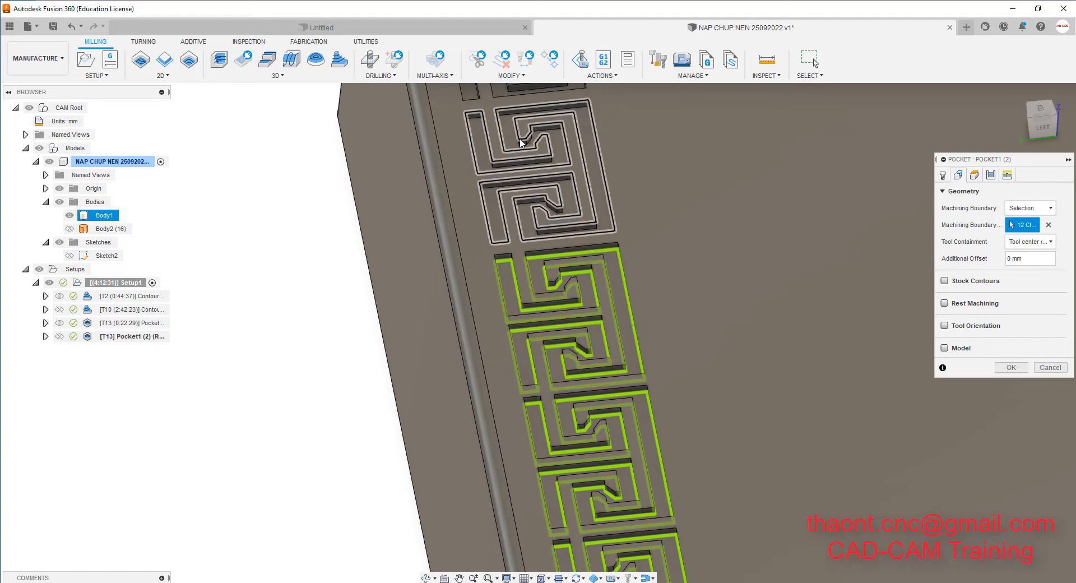
scroll(487, 252, "up", 3)
left_click(479, 217)
scroll(496, 351, "down", 3)
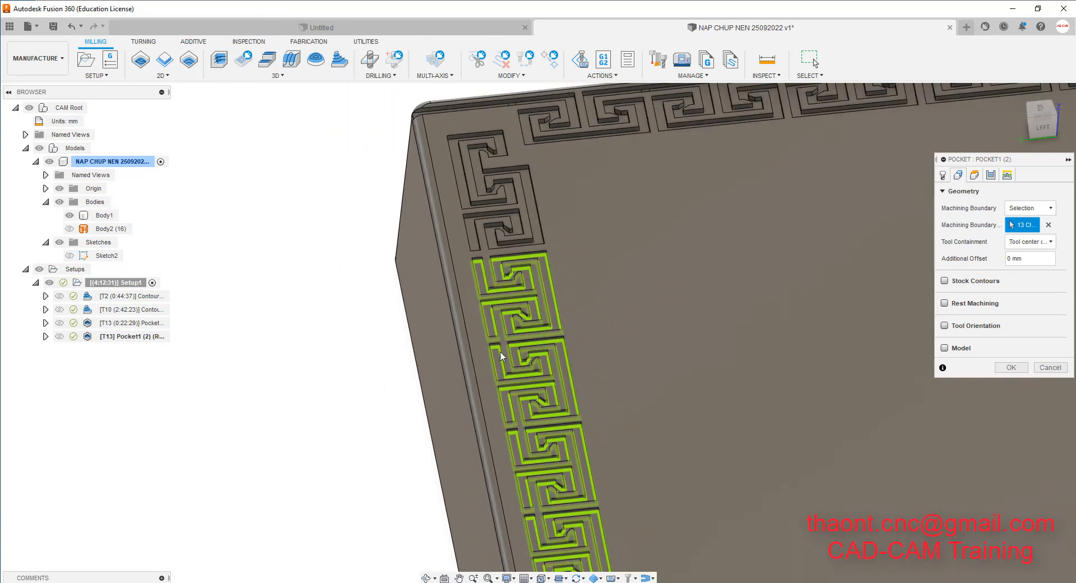
Add the remaining two groove outlines at the far corner end and confirm the copied pocket operation.
scroll(467, 185, "up", 3)
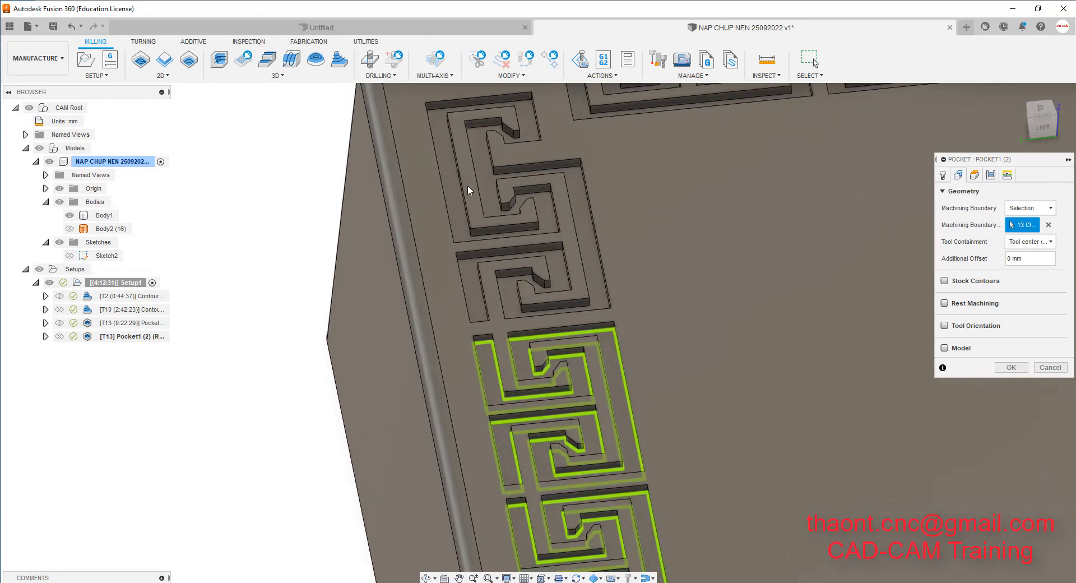
left_click(472, 262)
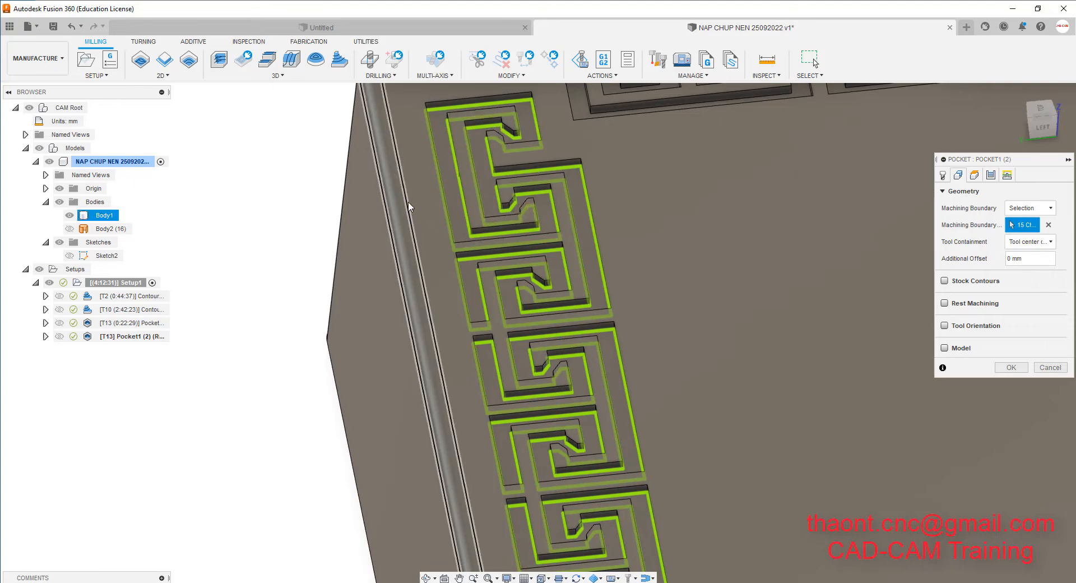
left_click(467, 230)
middle_click_drag(467, 230, 444, 200, "shift")
scroll(445, 200, "down", 10)
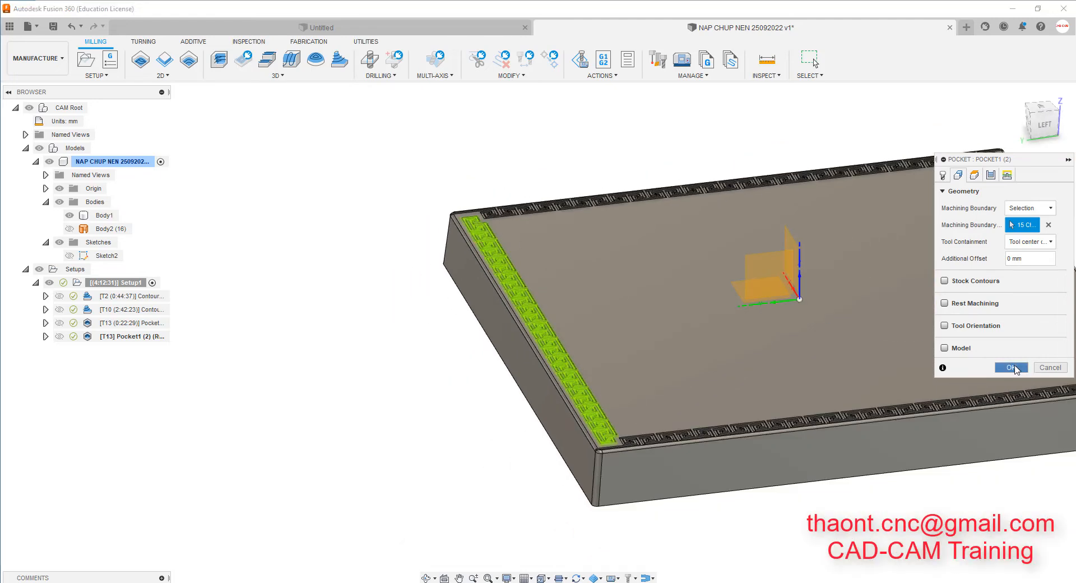
left_click(1010, 368)
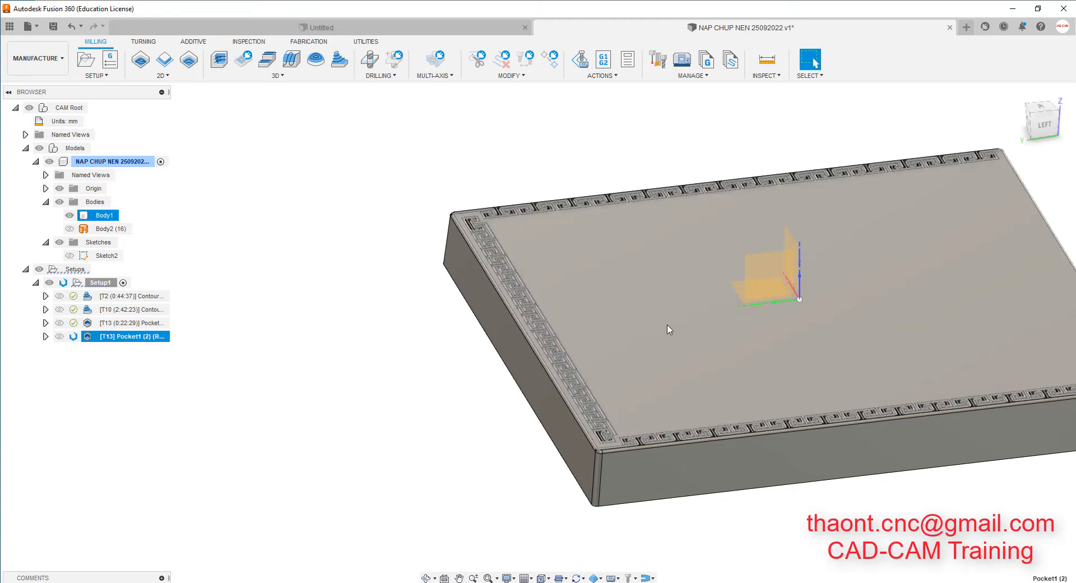
Examine the copied pocket's toolpath along its row and the original T13 pocket's toolpath on the adjacent edge.
scroll(627, 339, "up", 5)
middle_click_drag(524, 346, 514, 372, "shift")
scroll(555, 381, "up", 3)
middle_click_drag(639, 371, 665, 391, "shift")
scroll(489, 377, "down", 5)
scroll(488, 372, "down", 5)
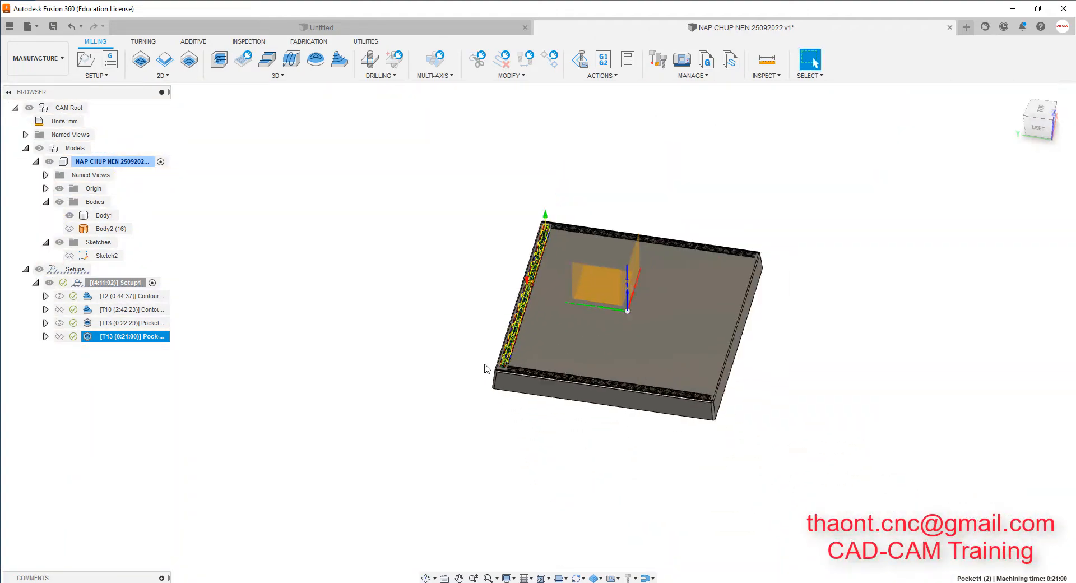
left_click(137, 323)
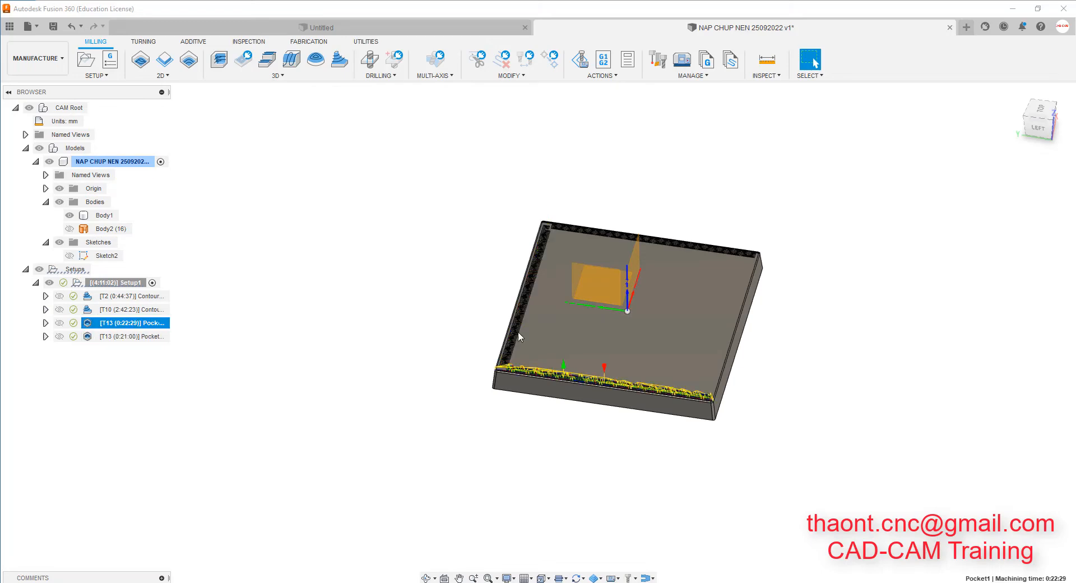
middle_click_drag(518, 331, 599, 284, "shift")
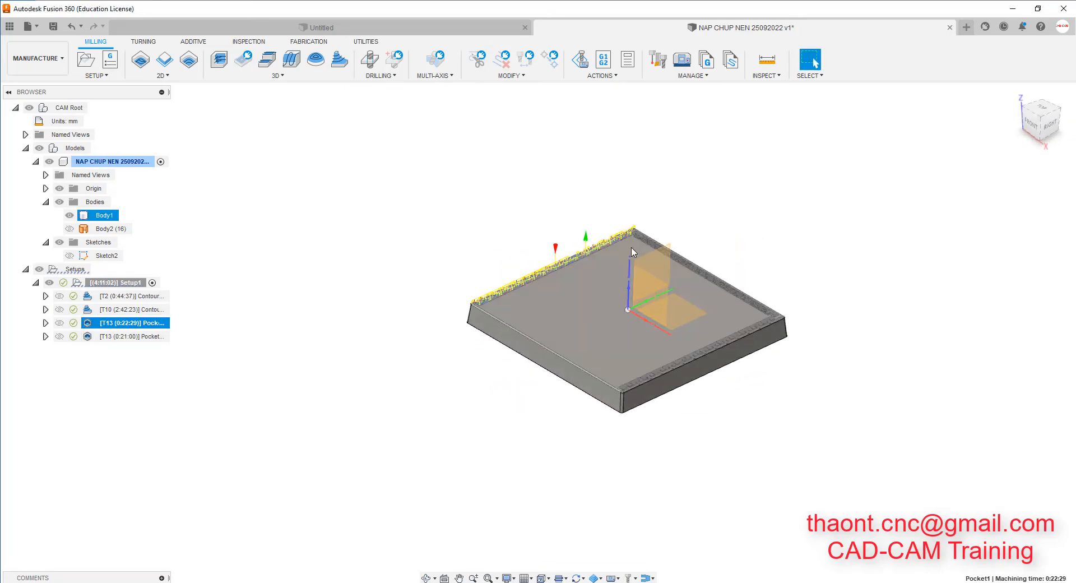
Create a mirror pattern of the original T13 pocket operation about the YZ origin plane.
right_click(130, 326)
left_click(183, 250)
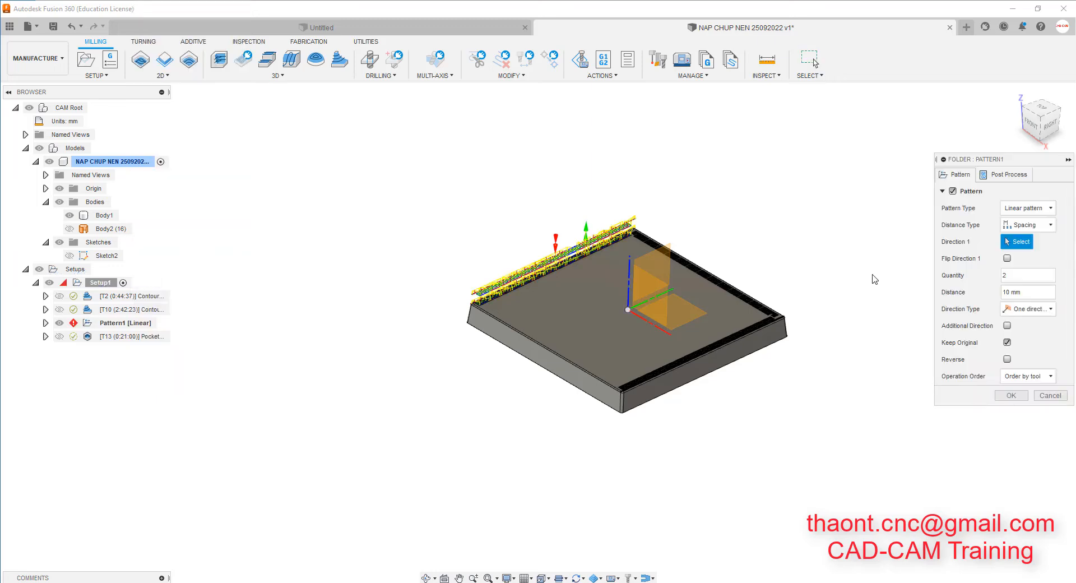
left_click(1030, 209)
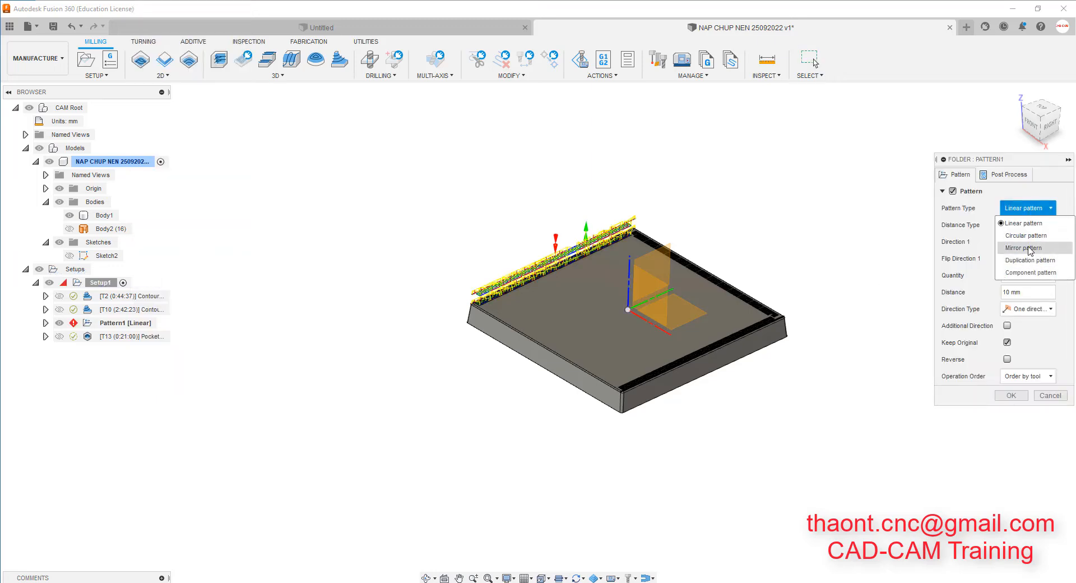
left_click(1029, 248)
scroll(870, 271, "up", 2)
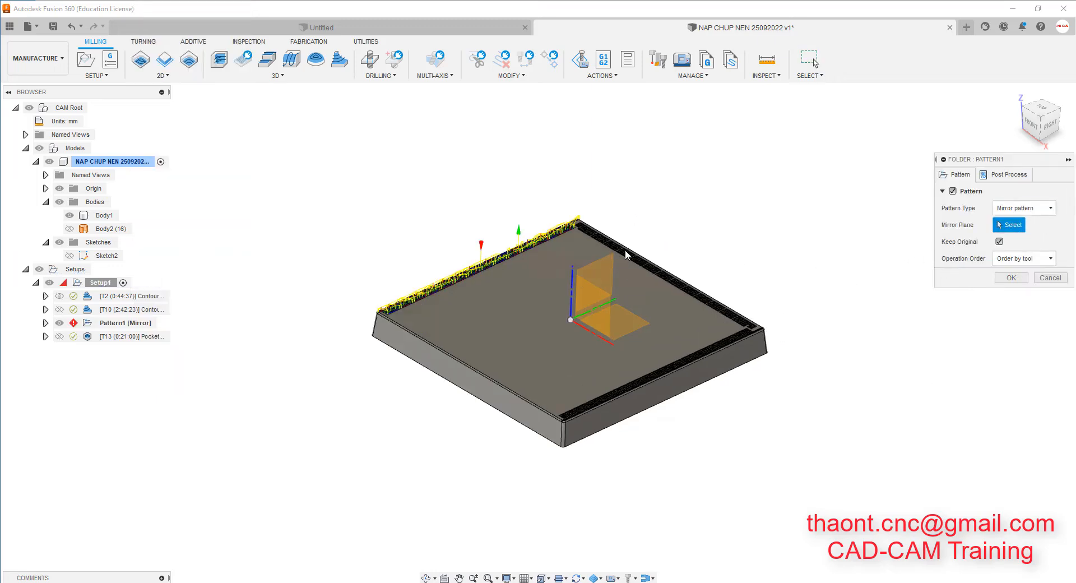
left_click(605, 267)
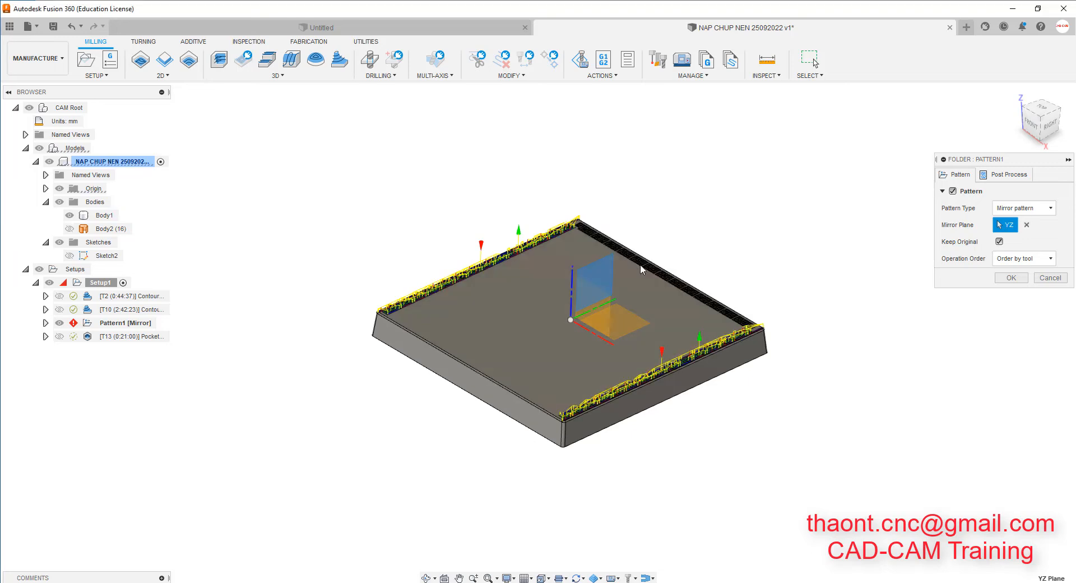
Set the mirror pattern's operation order to Preserve order and confirm the pattern.
left_click(1026, 260)
left_click(1030, 275)
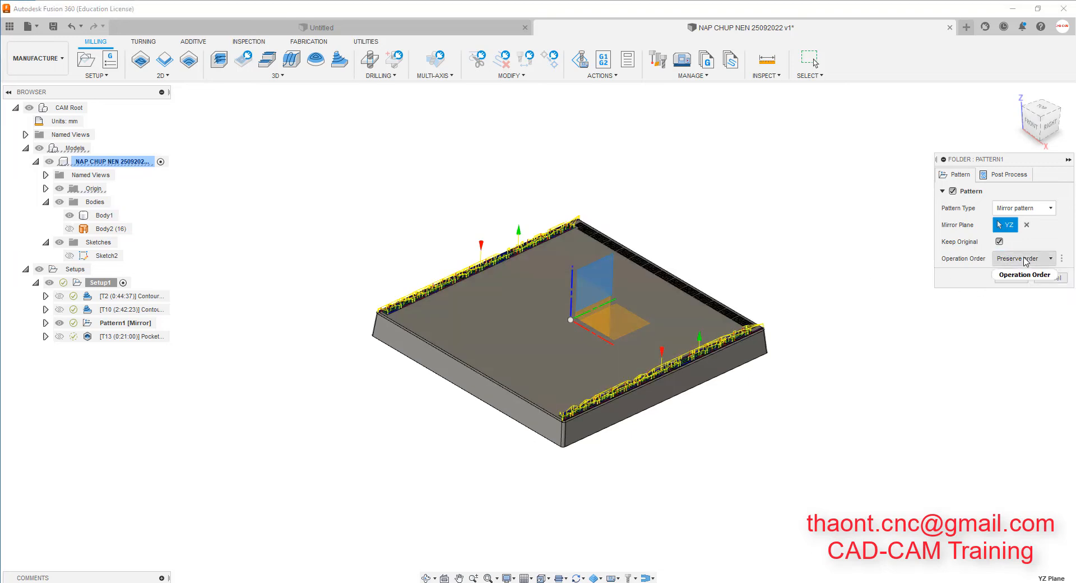
left_click(1025, 259)
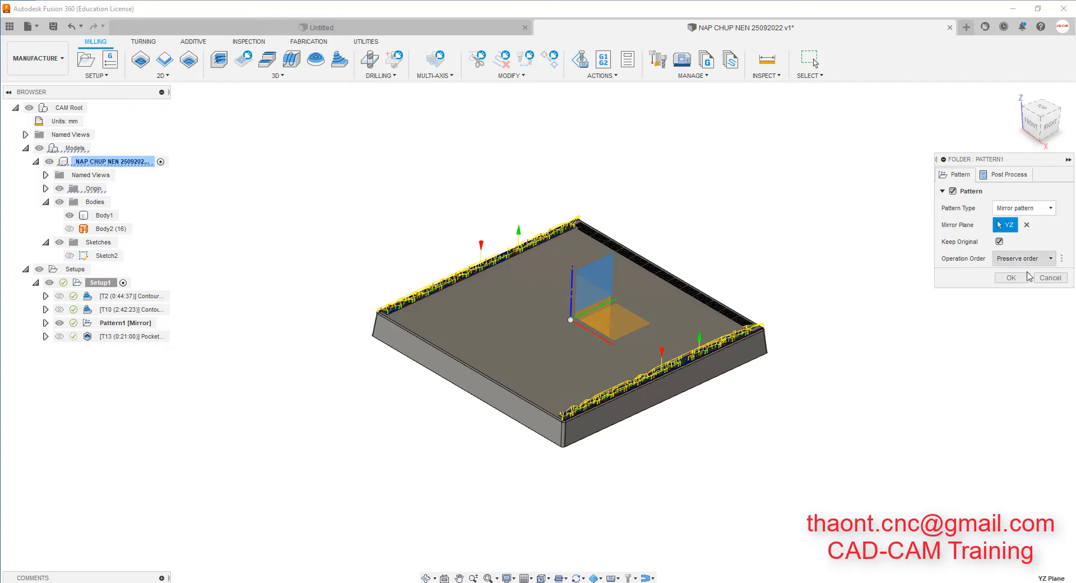
left_click(1012, 277)
middle_click_drag(330, 378, 363, 387, "shift")
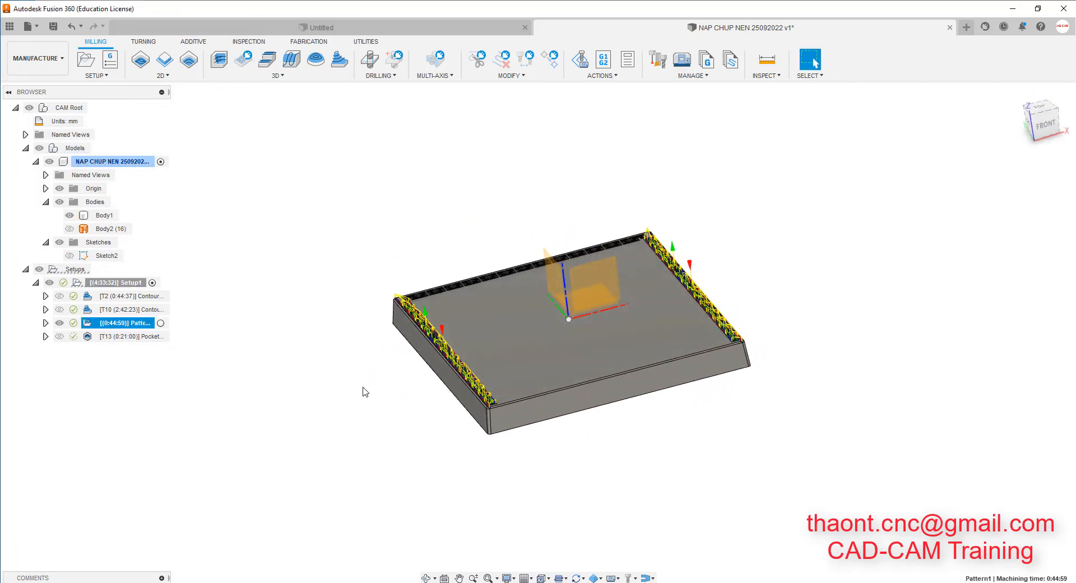
Run a machining simulation of the mirror pattern together with the copied T13 pocket operation.
left_click(130, 338, "ctrl")
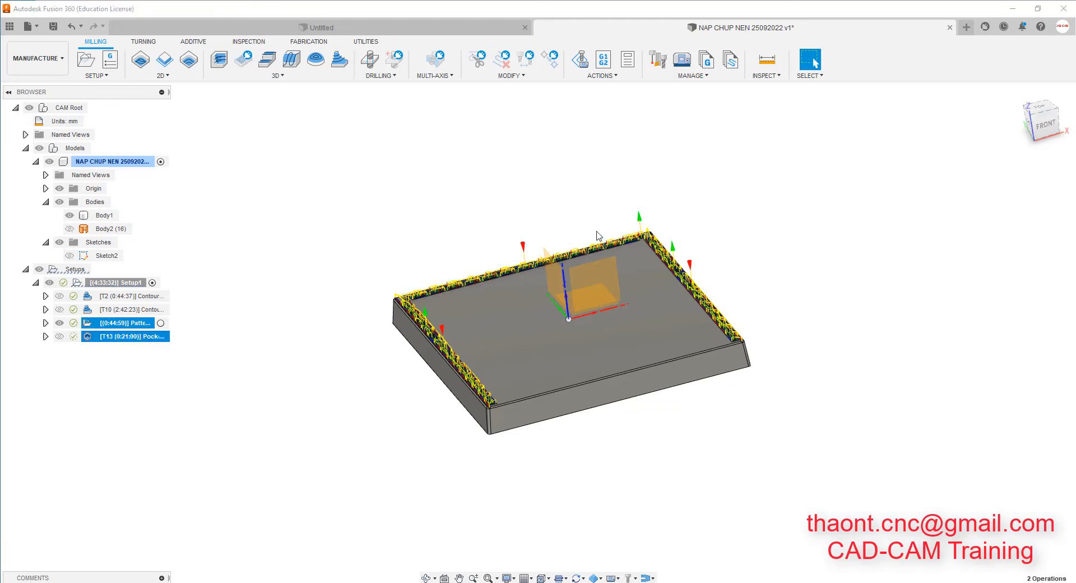
left_click(580, 77)
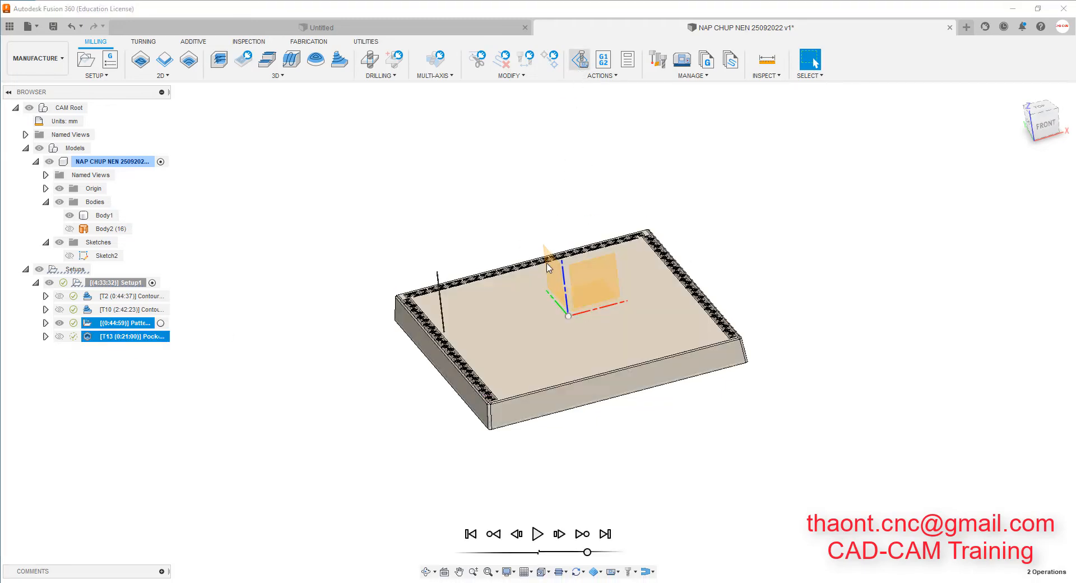
scroll(473, 312, "up", 5)
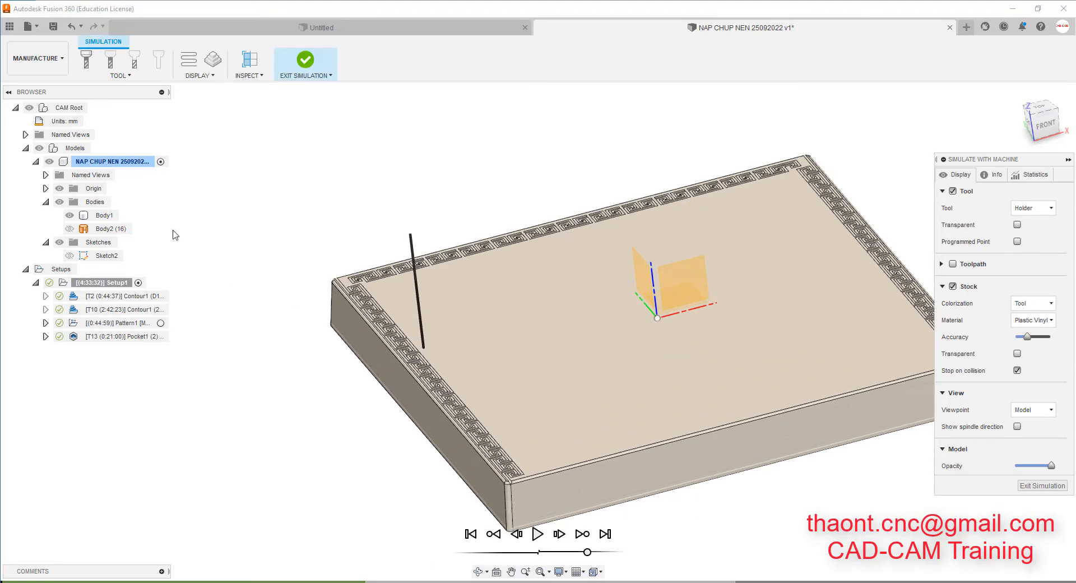
middle_click_drag(347, 303, 380, 315, "shift")
scroll(391, 264, "down", 3)
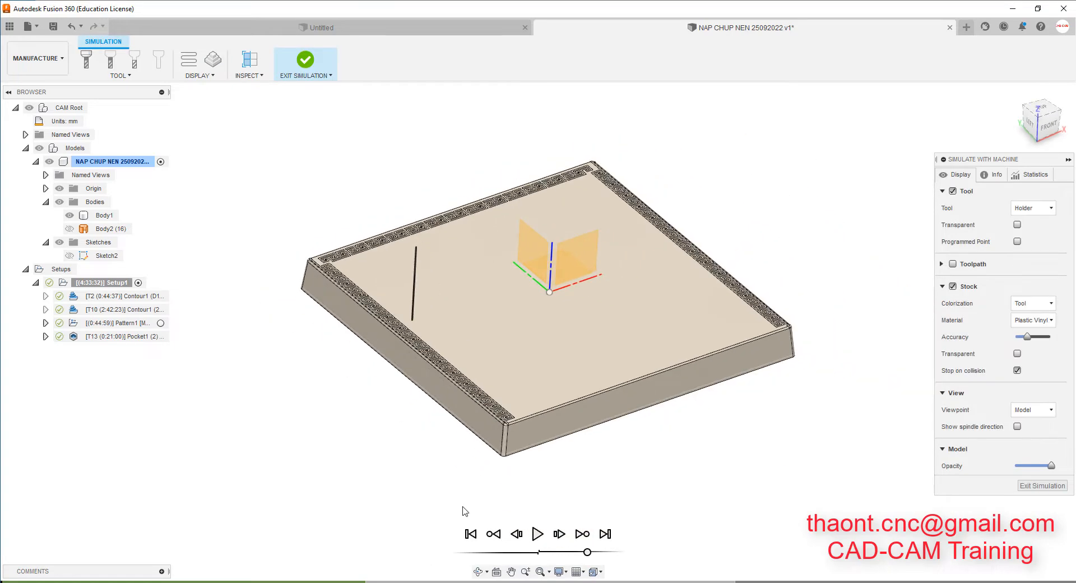
left_click(537, 534)
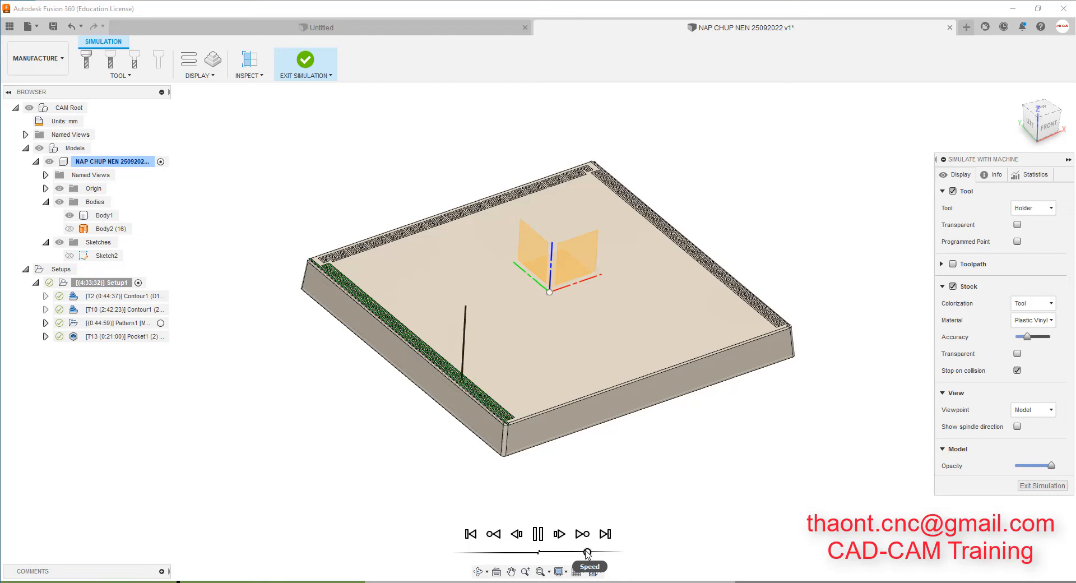
Examine the simulated grooves along the three edges and at their shared corner, and exit the simulation.
scroll(401, 240, "up", 5)
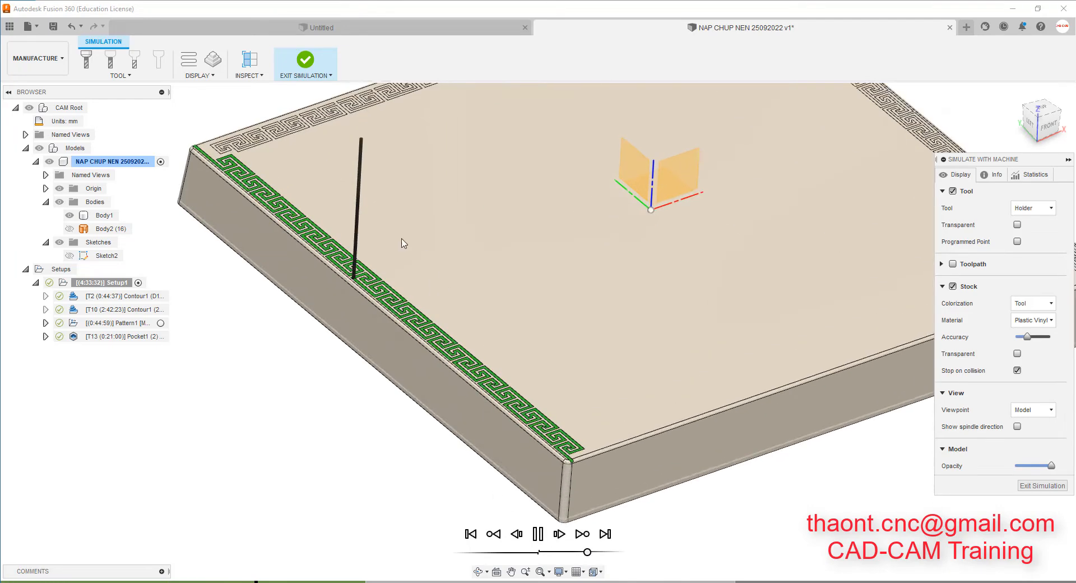
scroll(322, 263, "down", 5)
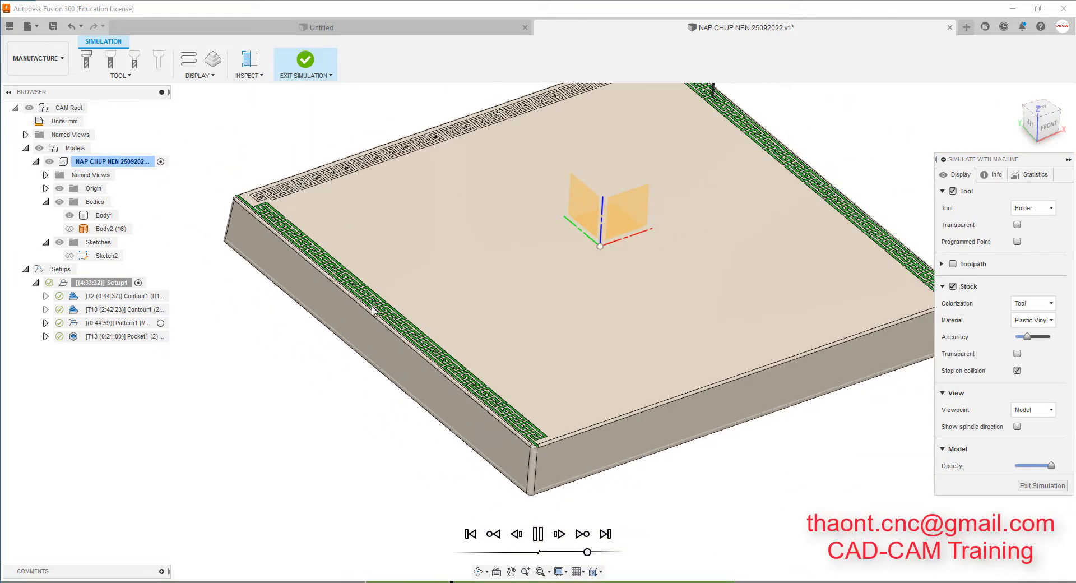
scroll(368, 313, "down", 1)
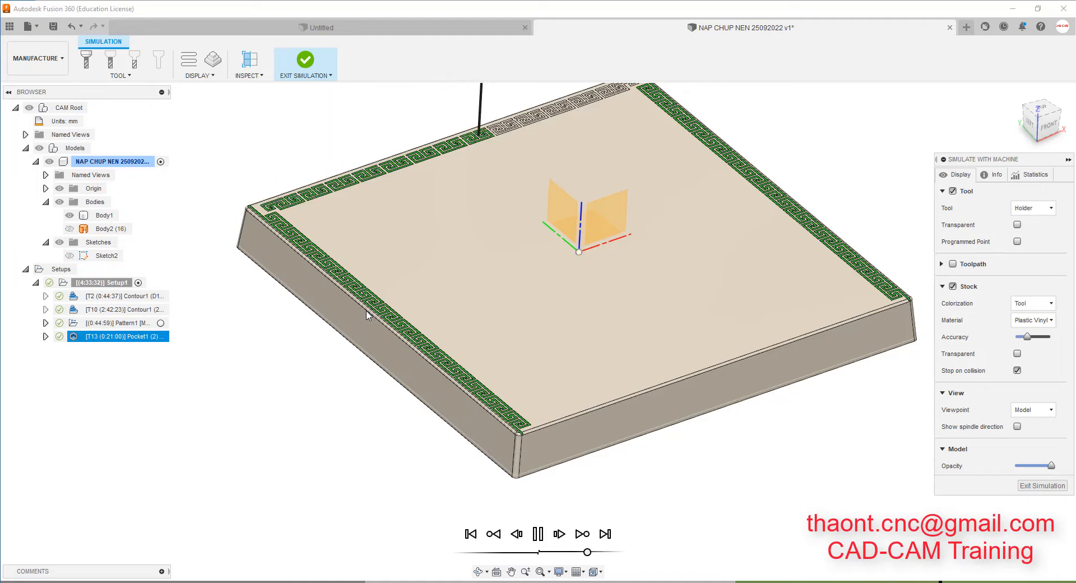
scroll(240, 232, "up", 5)
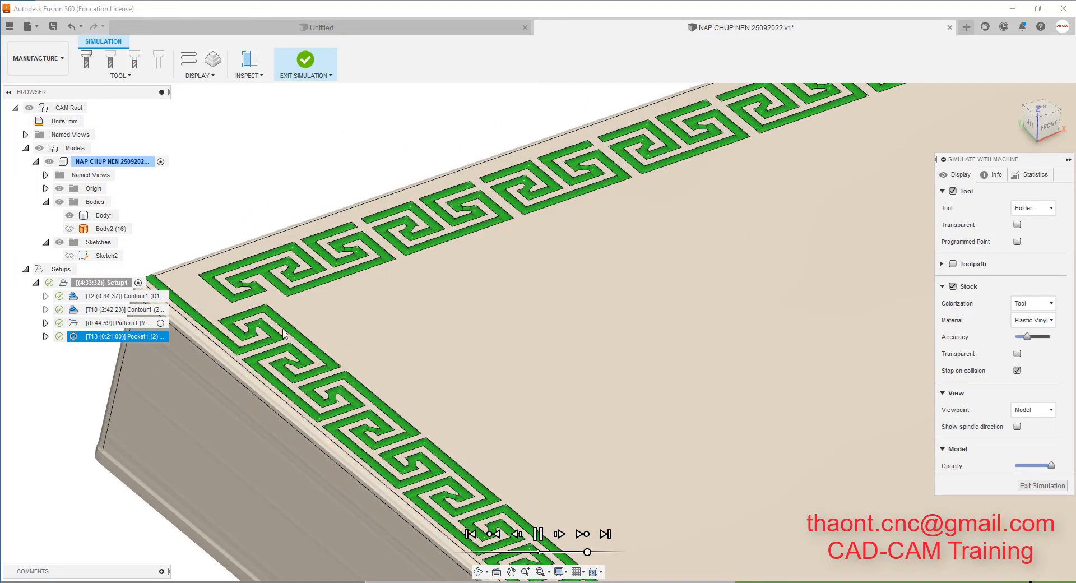
scroll(284, 334, "down", 5)
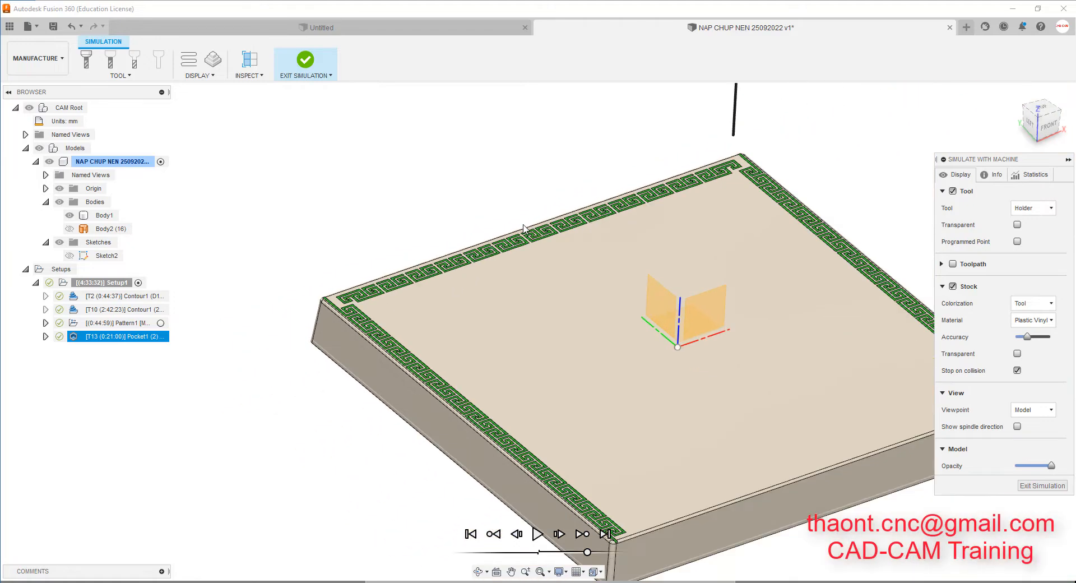
scroll(524, 228, "down", 1)
middle_click_drag(648, 294, 685, 314, "shift")
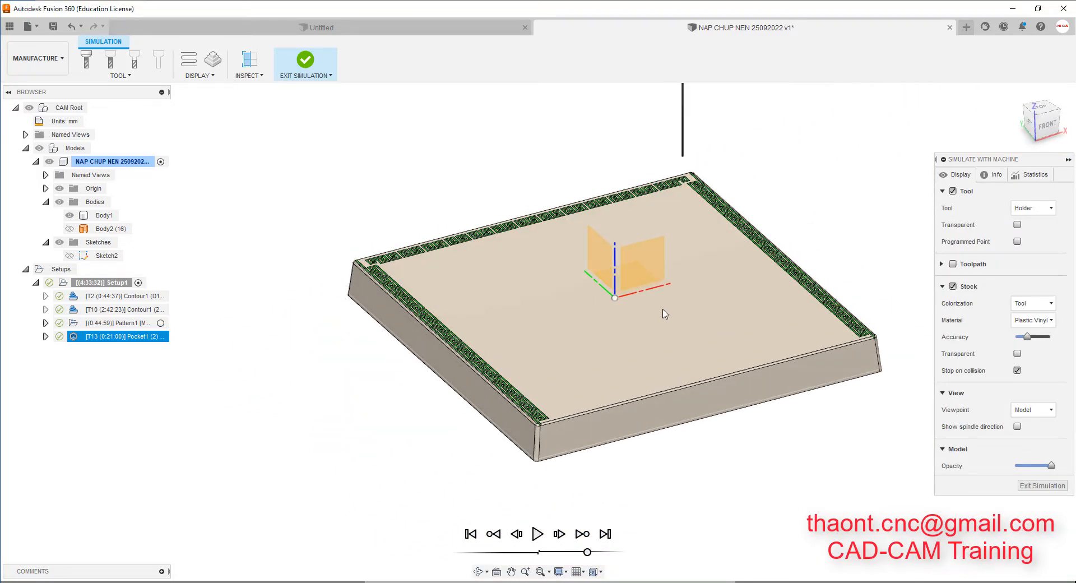
left_click(1040, 486)
Save the document as a new version with the description "User Saved".
mouse_move(555, 348)
middle_mouse_down("shift")
mouse_move(589, 355)
mouse_move(562, 348)
middle_mouse_up("shift")
scroll(561, 348, "up", 2)
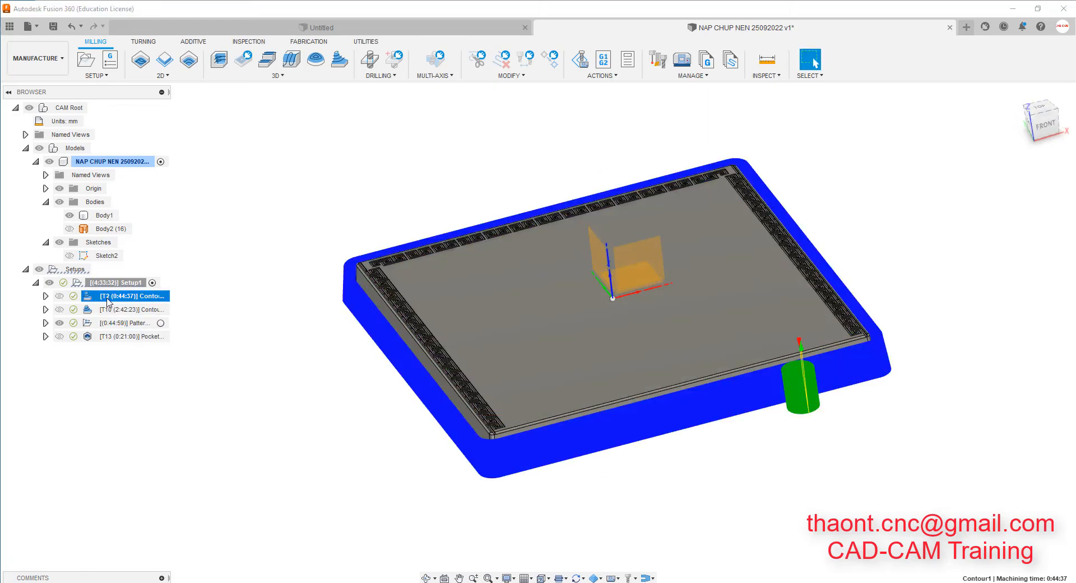
left_click(129, 297)
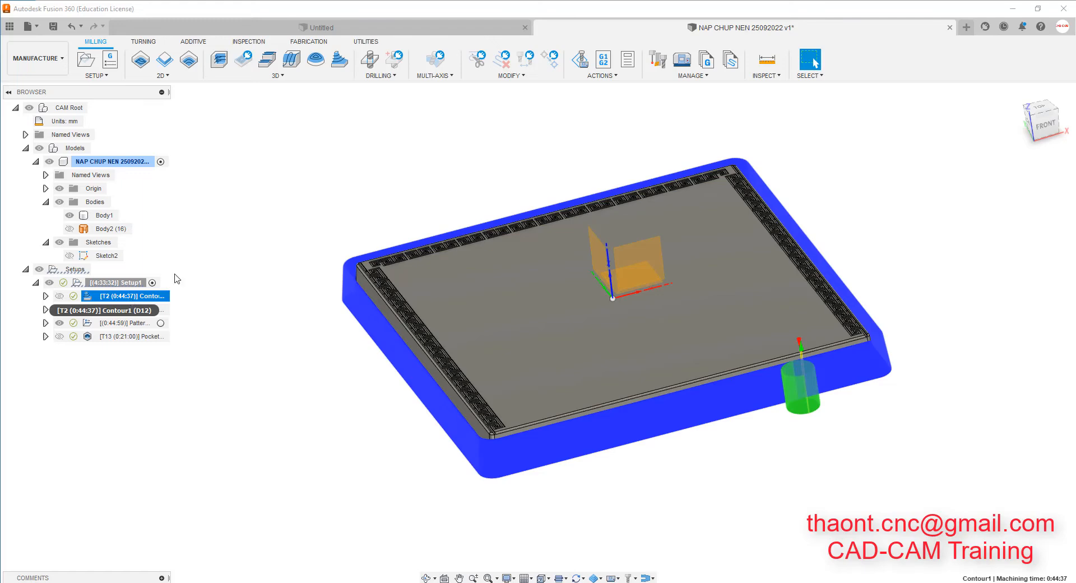
left_click(177, 278)
left_click(52, 26)
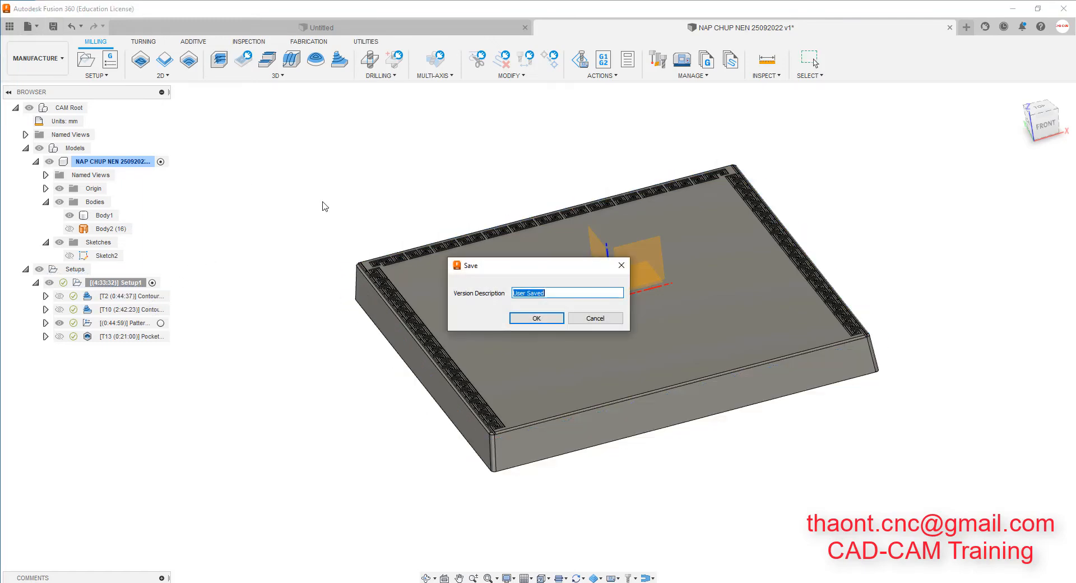
left_click(539, 318)
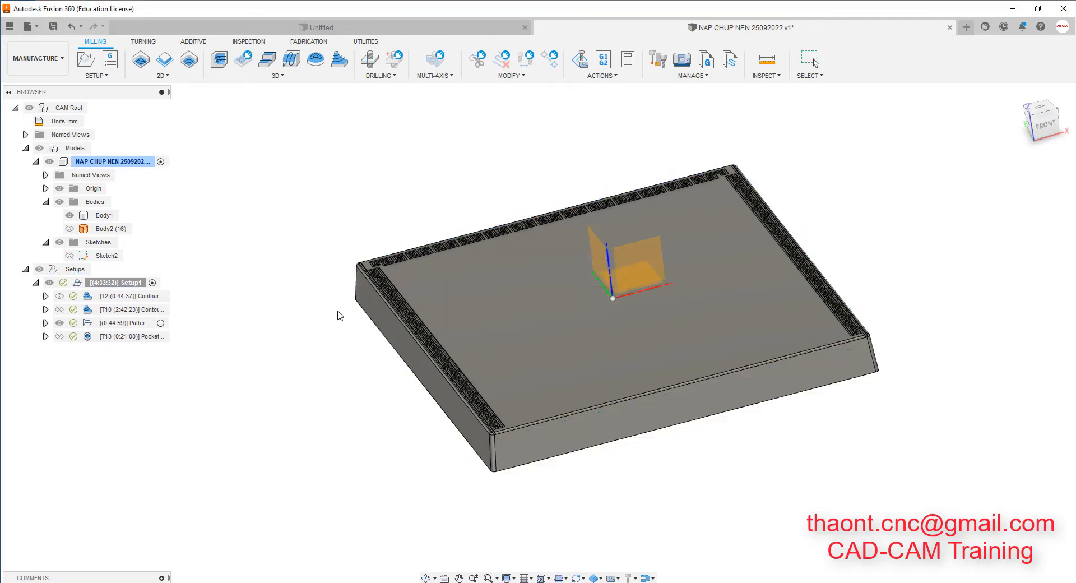
Create an NC program for the T2 contour operation and open the post library to choose its post processor.
left_click(132, 297)
left_click(132, 301)
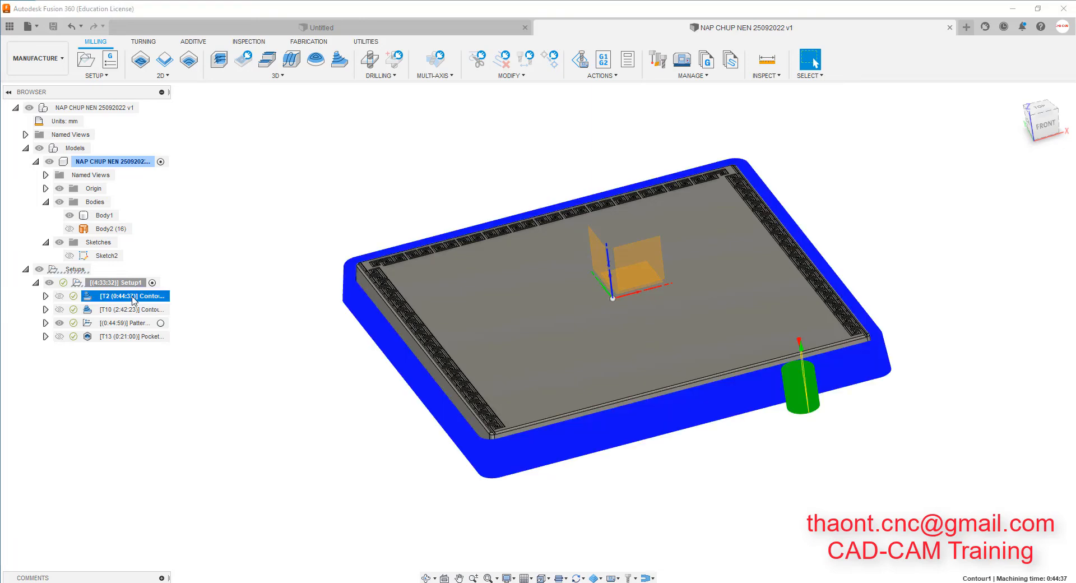
left_click(580, 59)
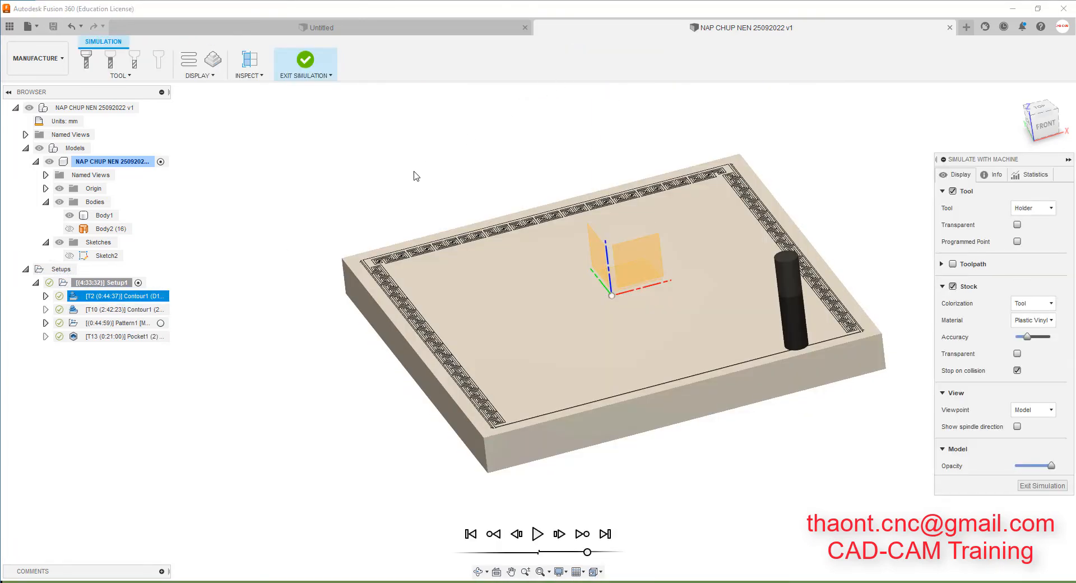
left_click(1042, 485)
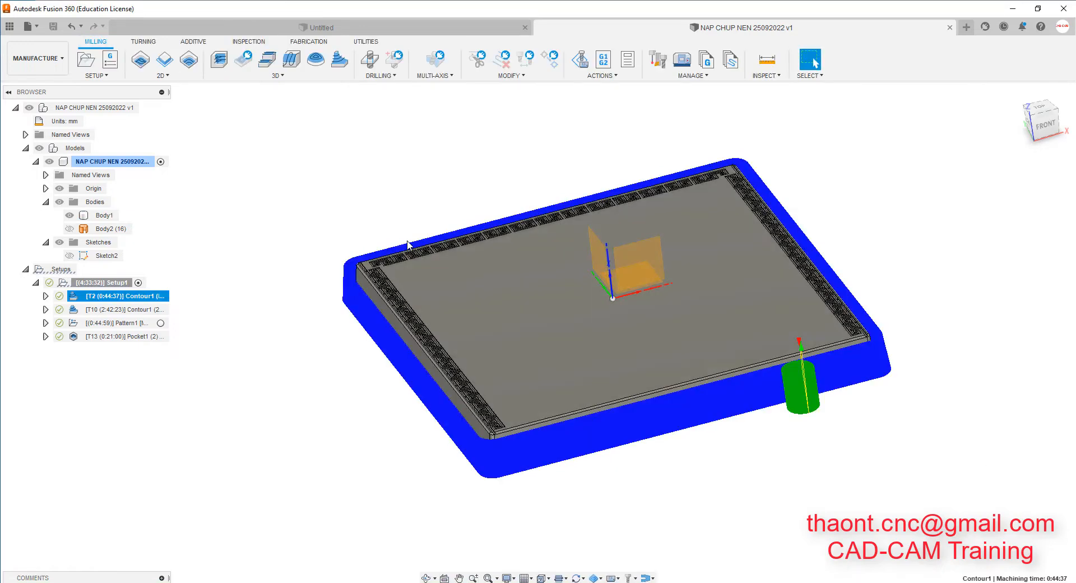
left_click(603, 59)
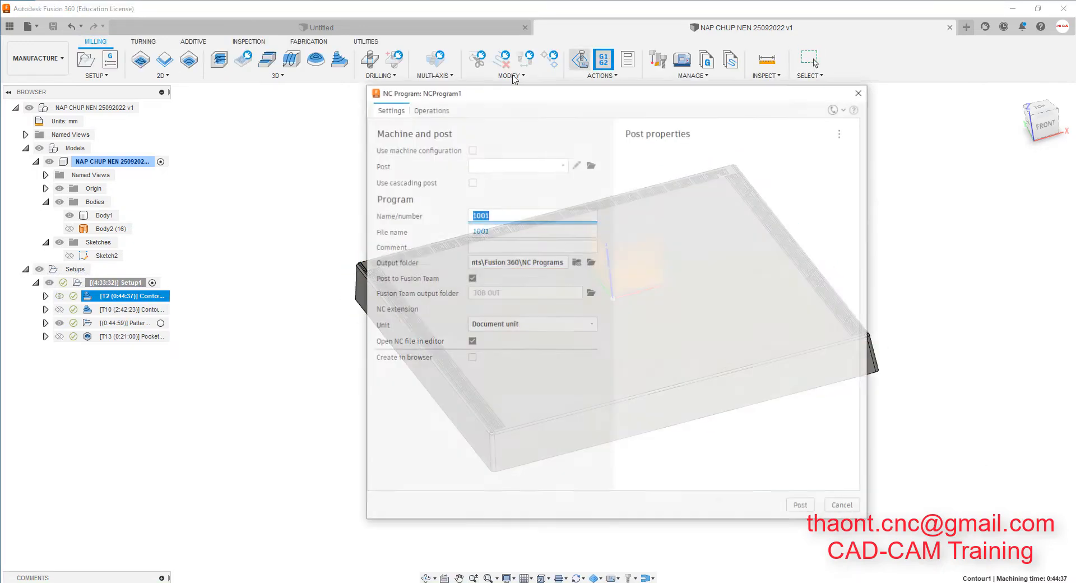
left_click(590, 165)
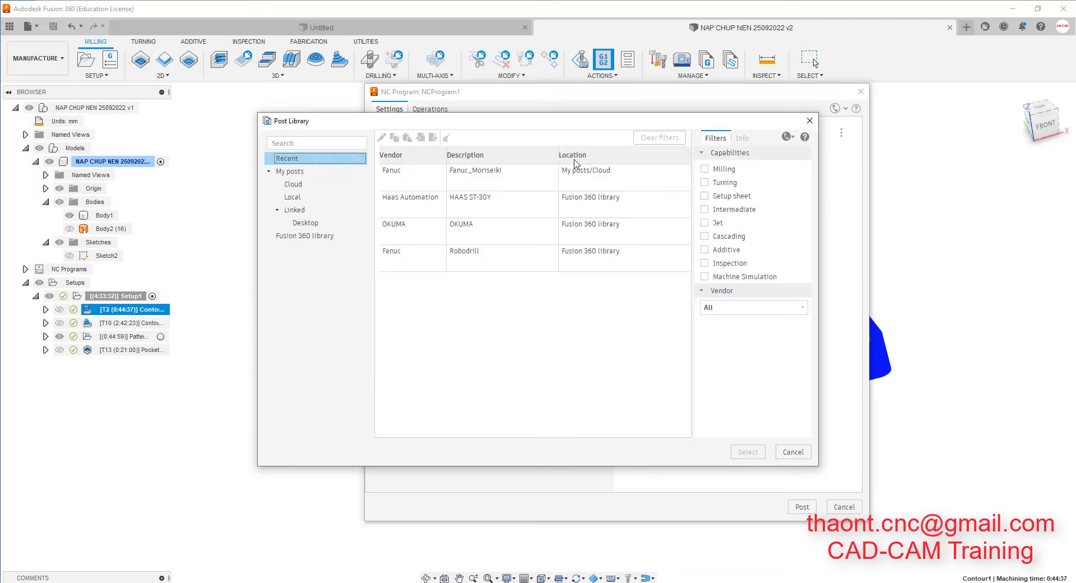
Look through the cloud, local, linked and recent posts in the post library.
left_click(294, 185)
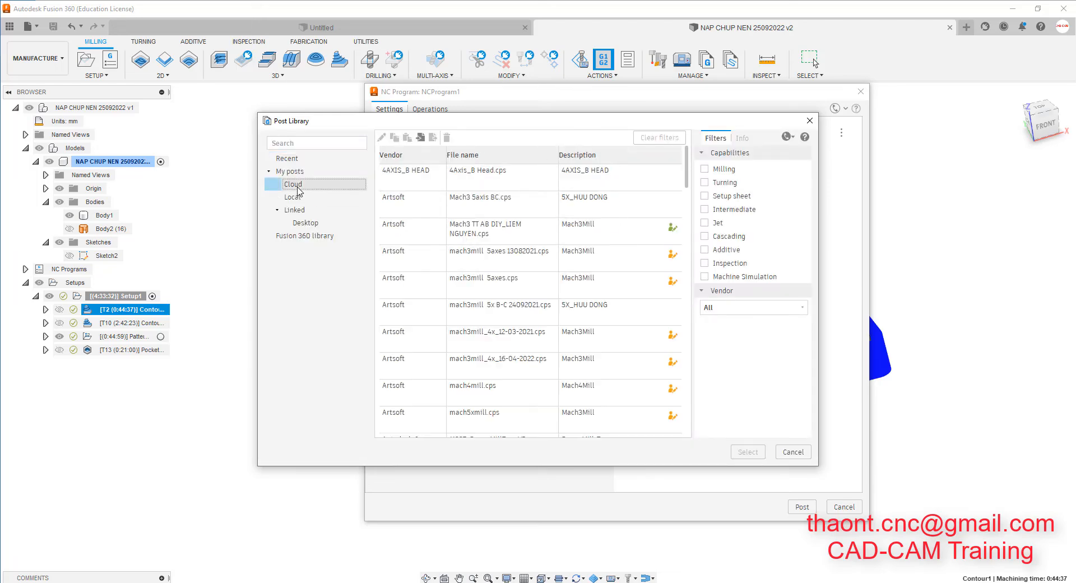
left_click(294, 197)
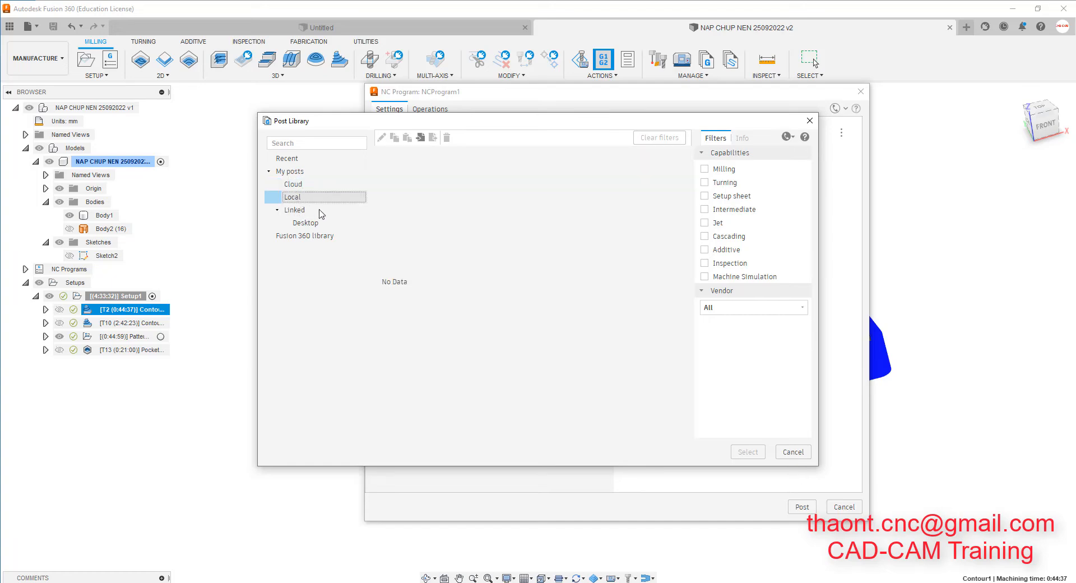
left_click(300, 210)
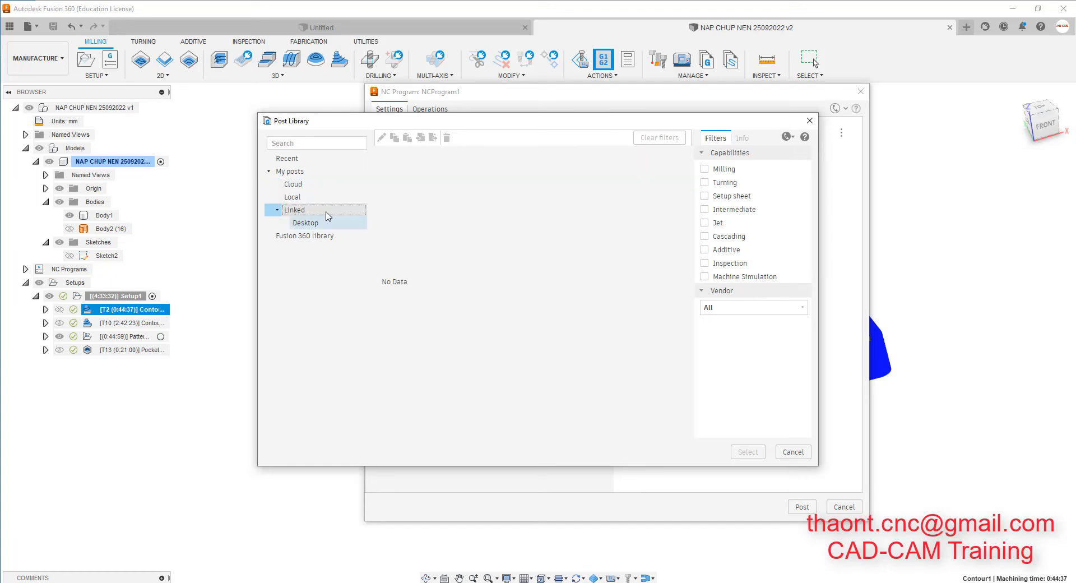
left_click(297, 181)
left_click(287, 159)
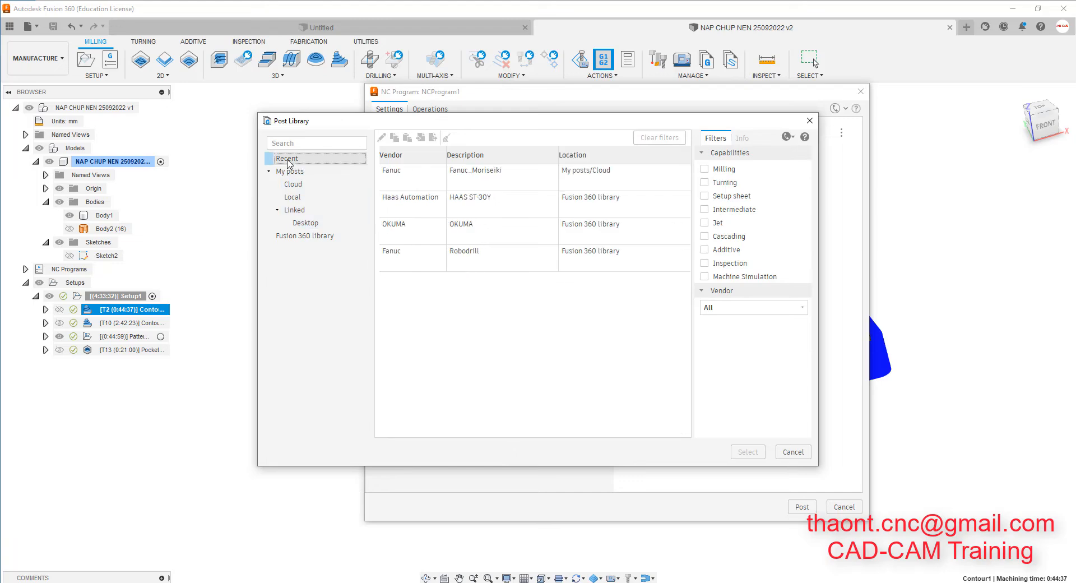
Choose the Fanuc_Moriseiki_30082022.cps post from the cloud posts for the NC program.
left_click(296, 189)
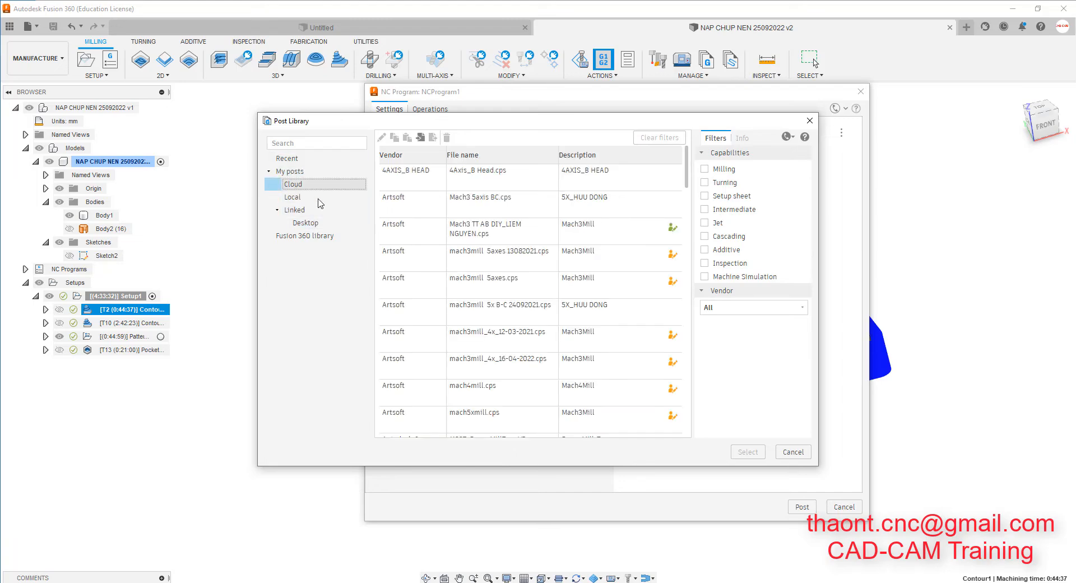
scroll(617, 320, "down", 1)
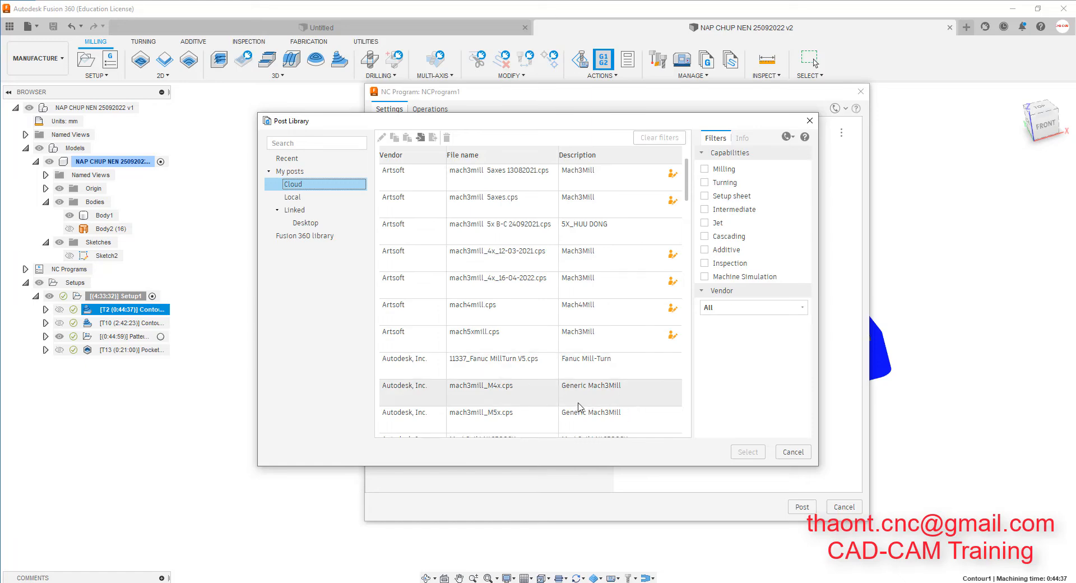
scroll(463, 403, "down", 2)
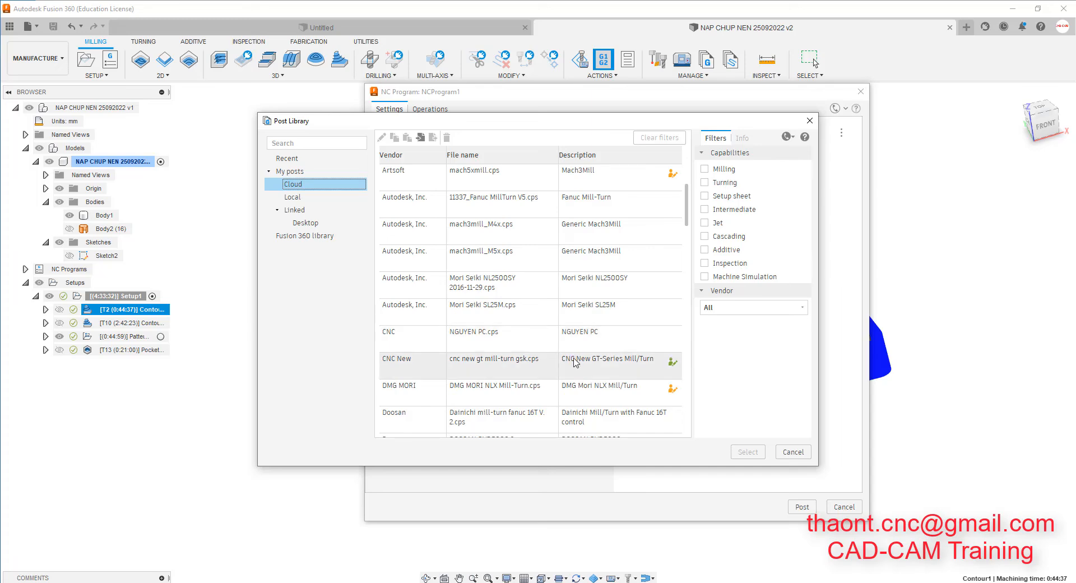
scroll(578, 359, "up", 1)
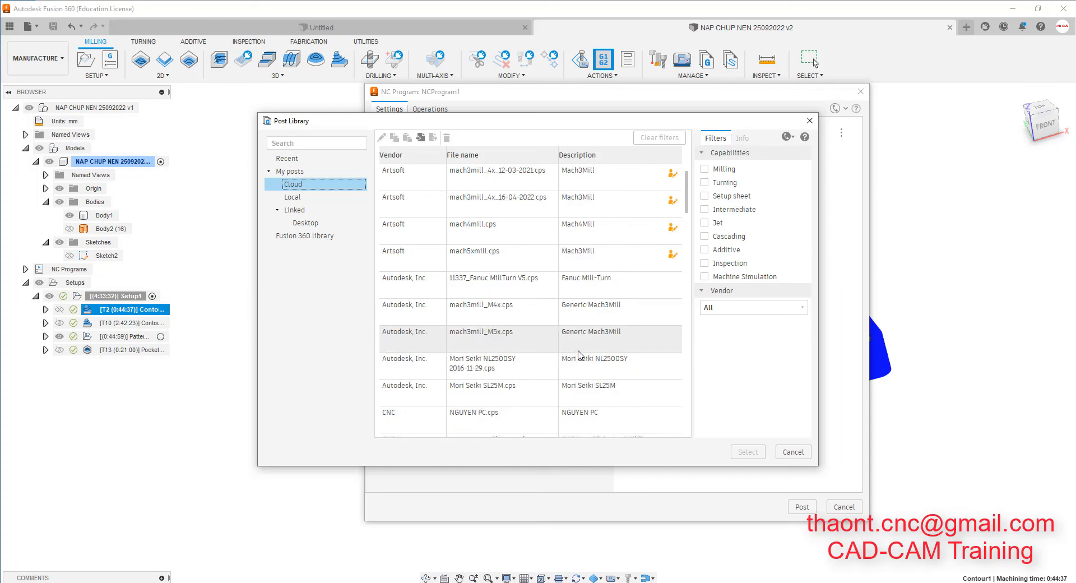
scroll(579, 355, "down", 3)
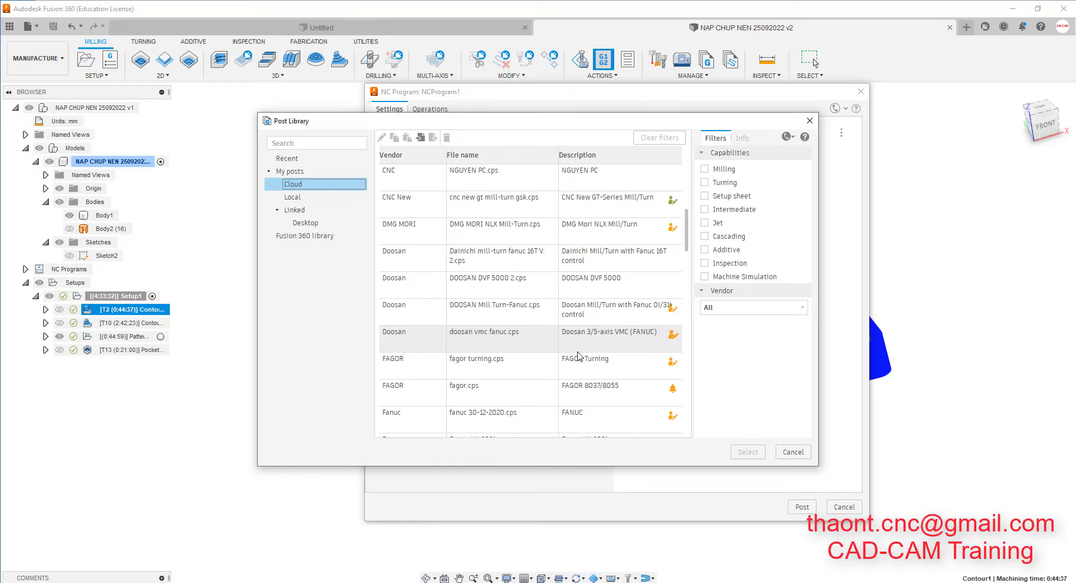
scroll(586, 365, "down", 1)
scroll(617, 378, "down", 1)
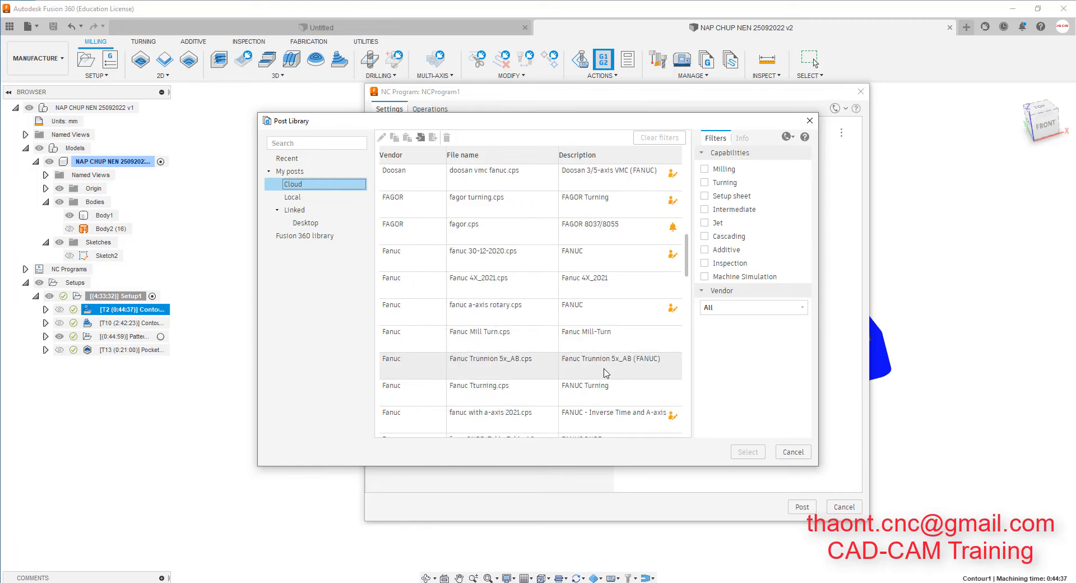
scroll(606, 372, "down", 1)
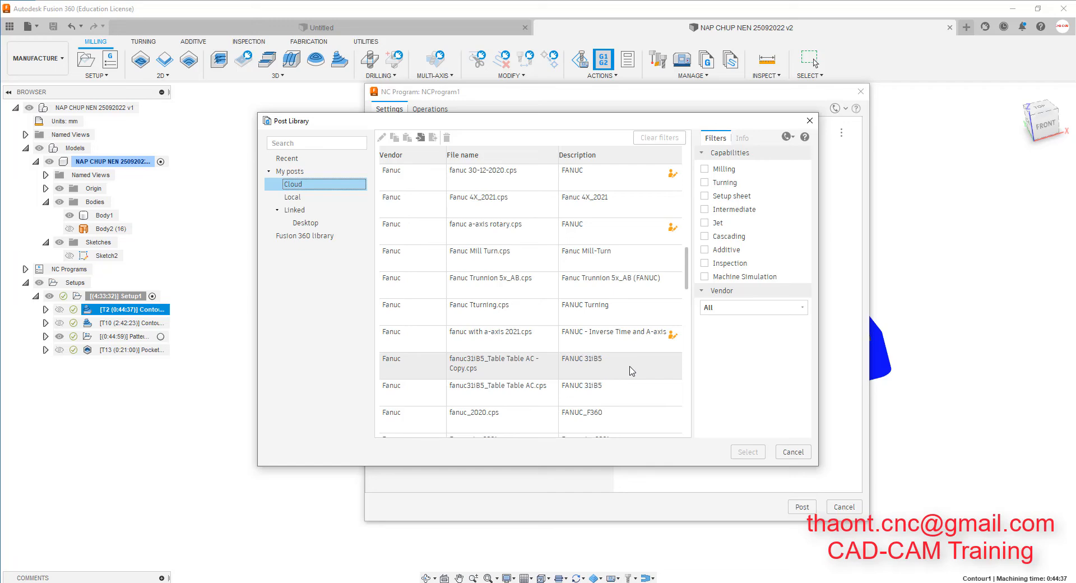
scroll(633, 373, "down", 1)
scroll(640, 376, "down", 1)
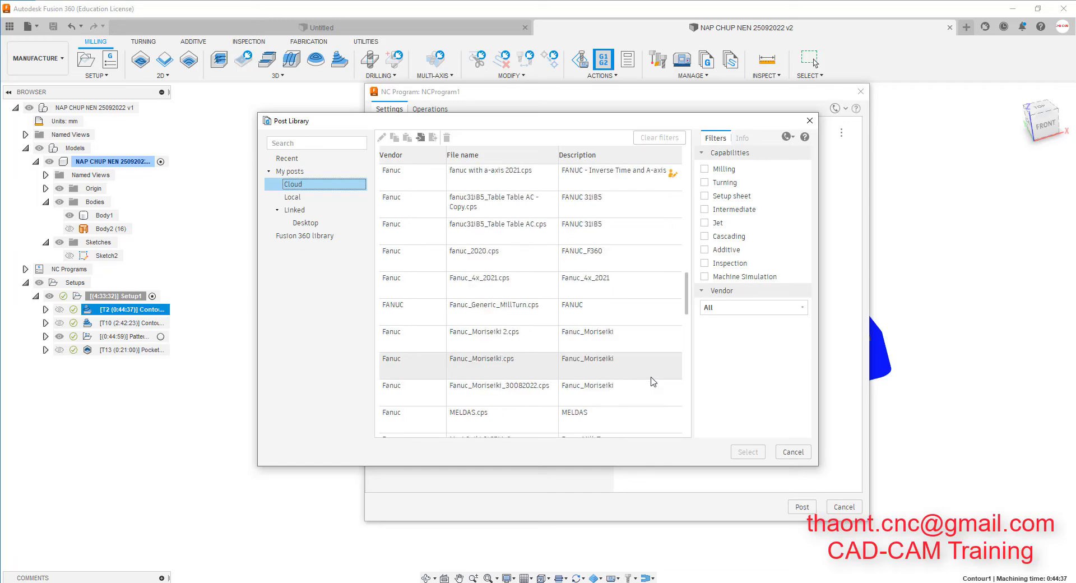
left_click(509, 391)
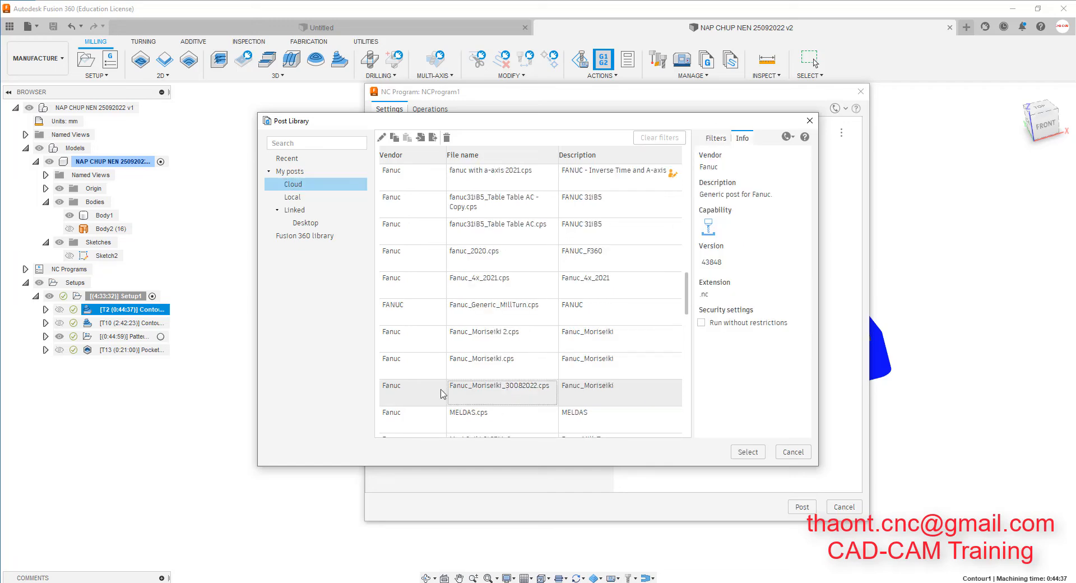
left_click(412, 389)
left_click(752, 454)
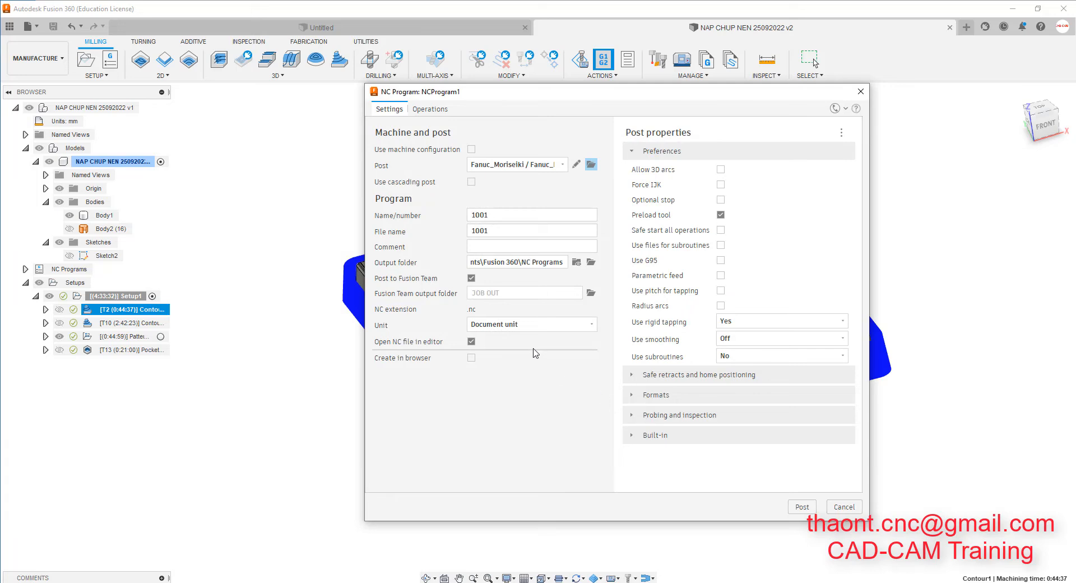
Set the NC program number to 1 and the output file name to 1-THO D12.
left_click(496, 237)
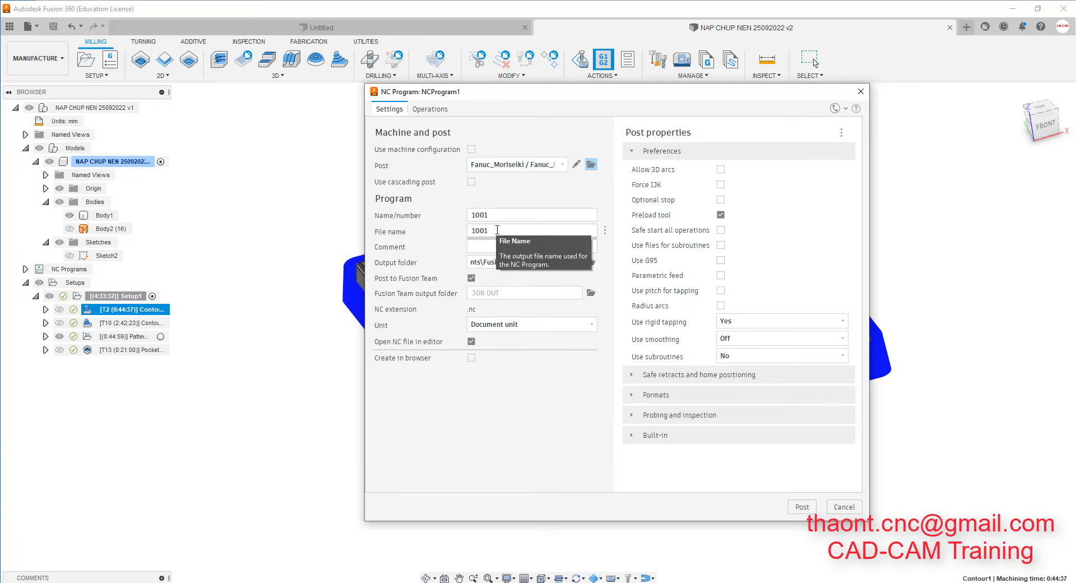
left_click_drag(509, 237, 467, 236)
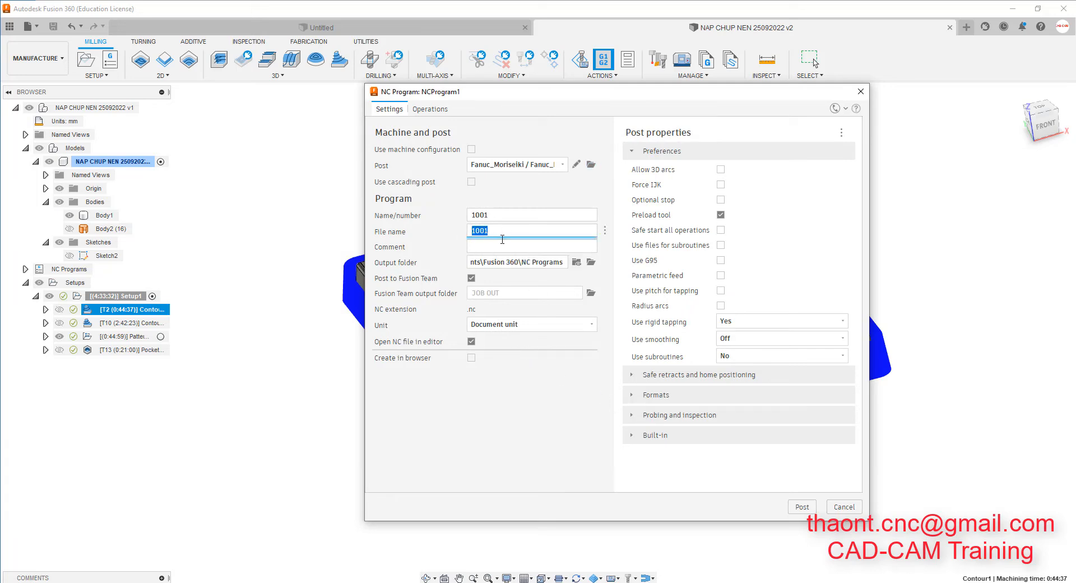
key("shift+Tab")
type("1")
key("Tab")
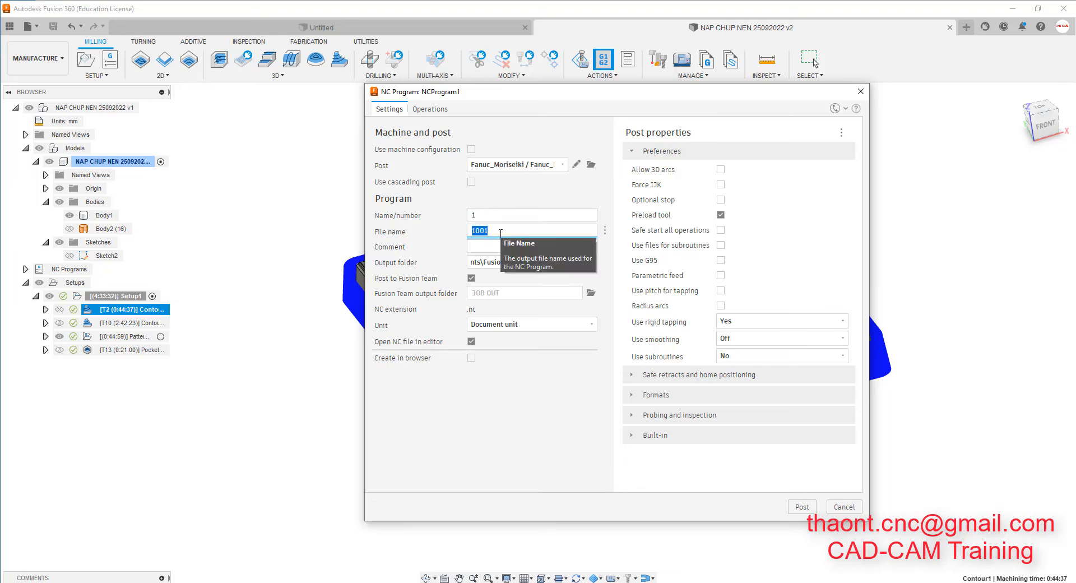
type("1-THO D12")
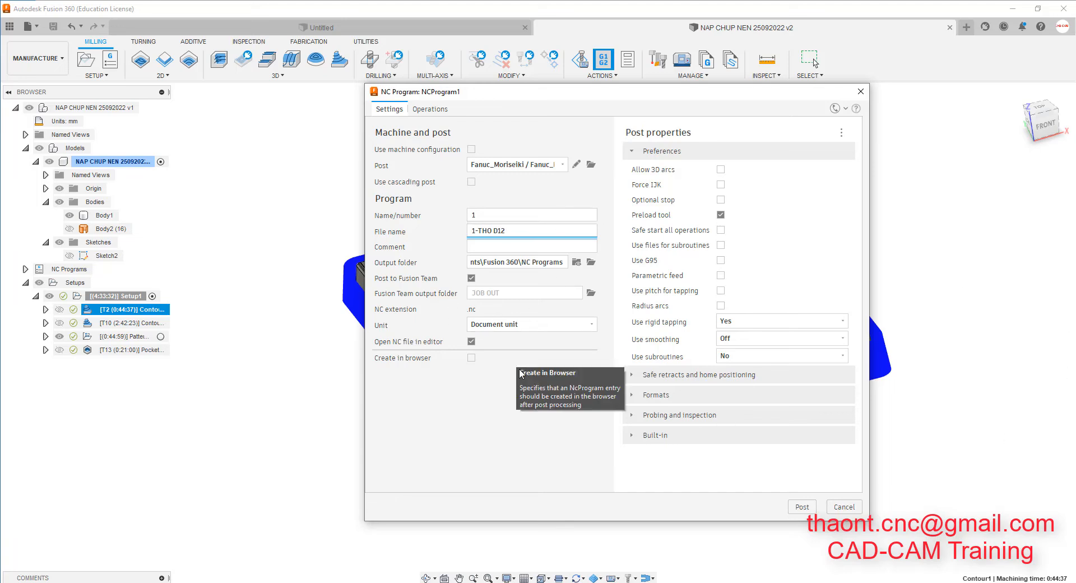
Turn off posting to Fusion Team, post the T2 program, and skim the generated NC code.
left_click(471, 278)
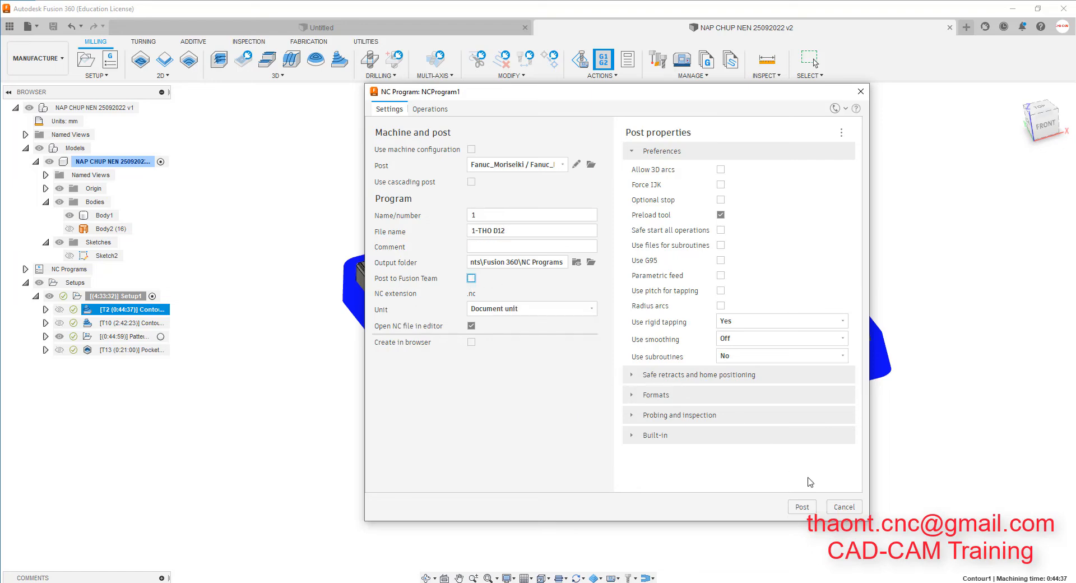
left_click(802, 506)
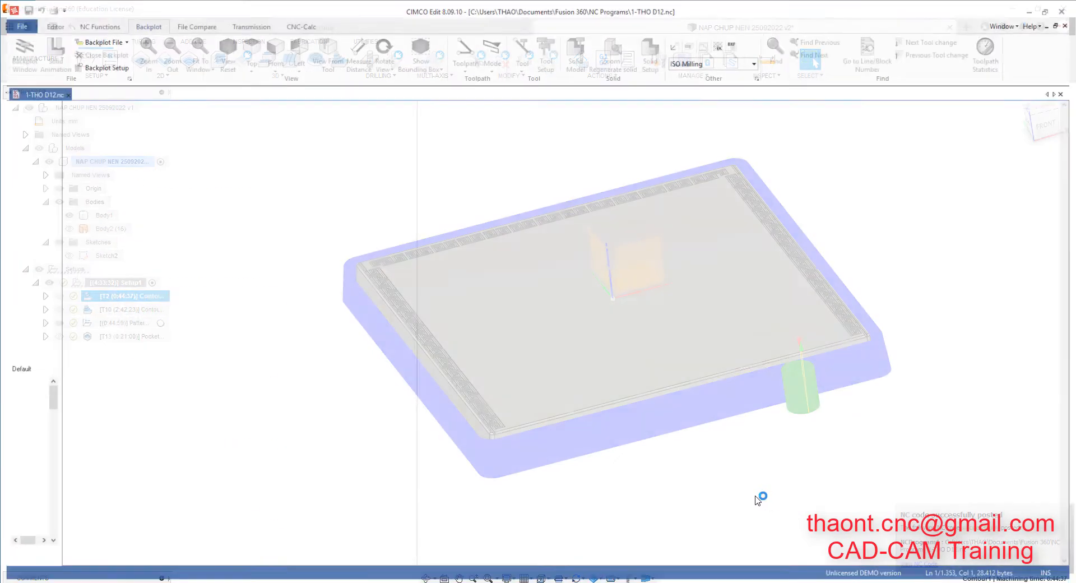
scroll(254, 282, "down", 11)
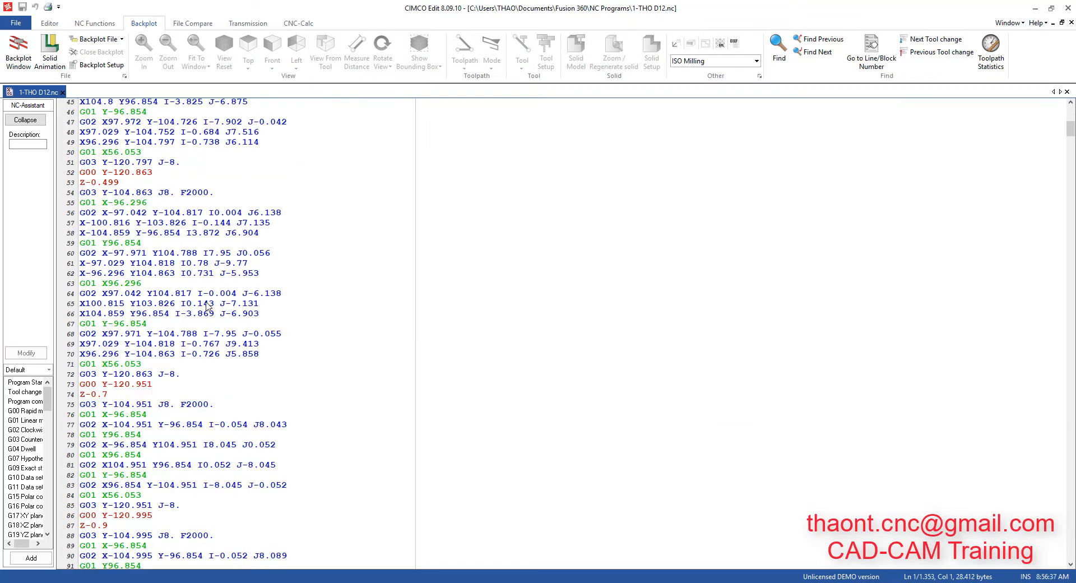
scroll(203, 298, "up", 11)
Open a backplot of 1-THO D12.nc and view the T2 contour toolpath as a whole.
left_click(19, 50)
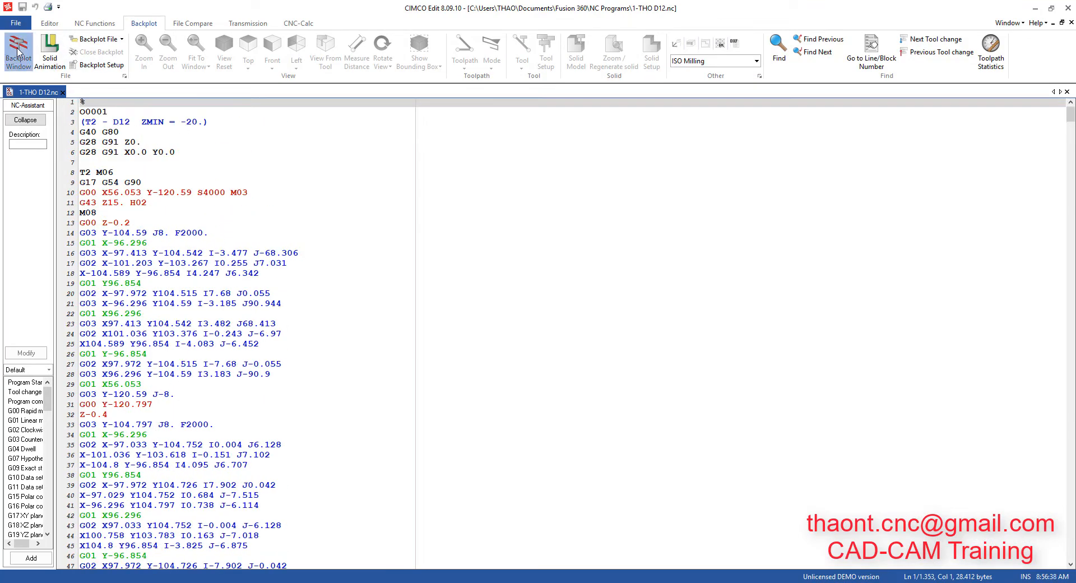
scroll(556, 342, "up", 3)
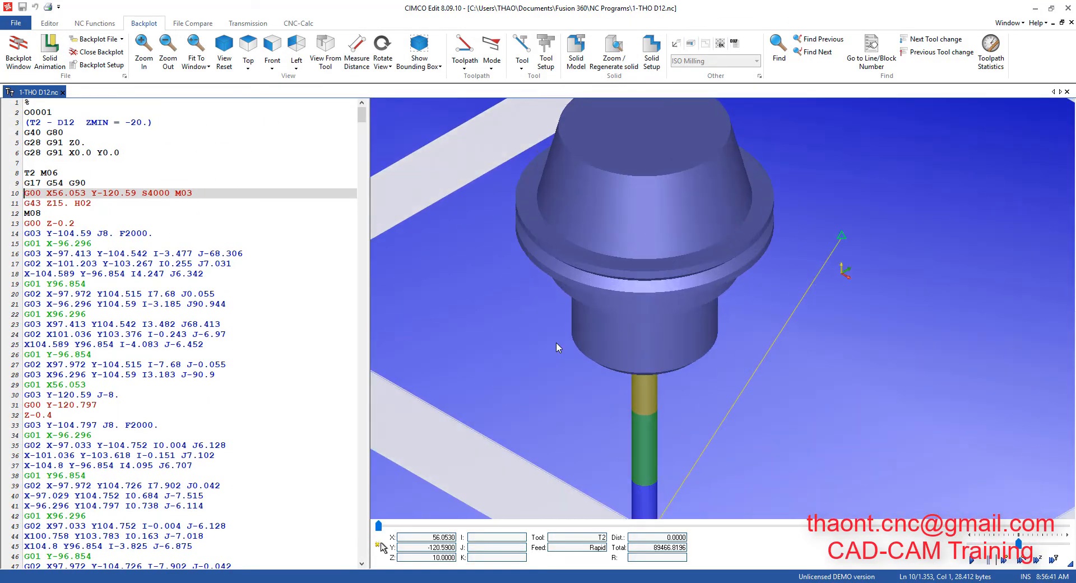
scroll(631, 306, "down", 6)
left_click_drag(552, 347, 711, 342)
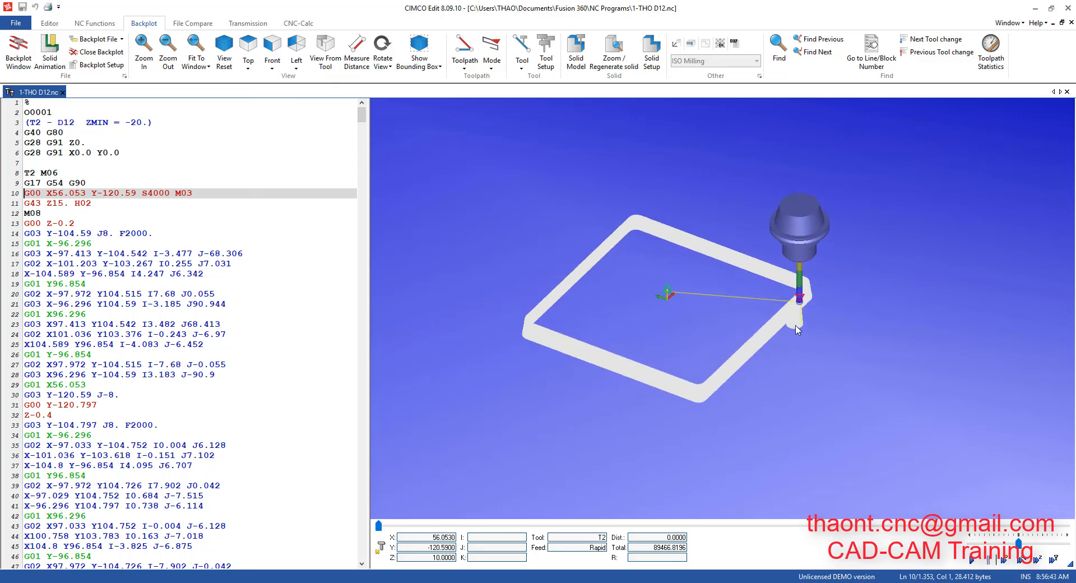
scroll(802, 316, "down", 4)
scroll(803, 317, "up", 7)
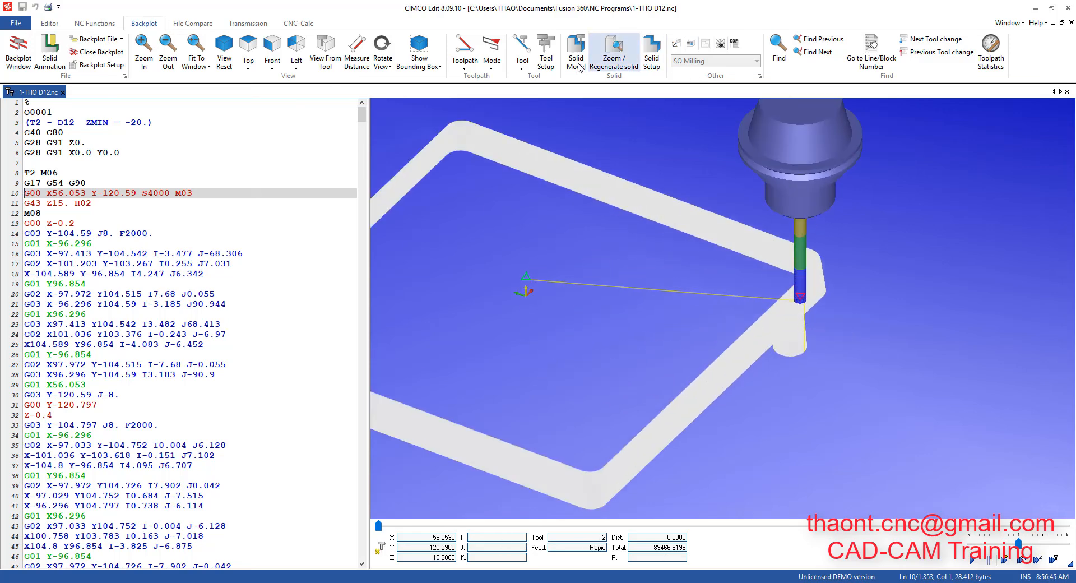
Mark the segment endpoints on the backplotted T2 toolpath and view the contour from near and far.
left_click(464, 70)
left_click(487, 95)
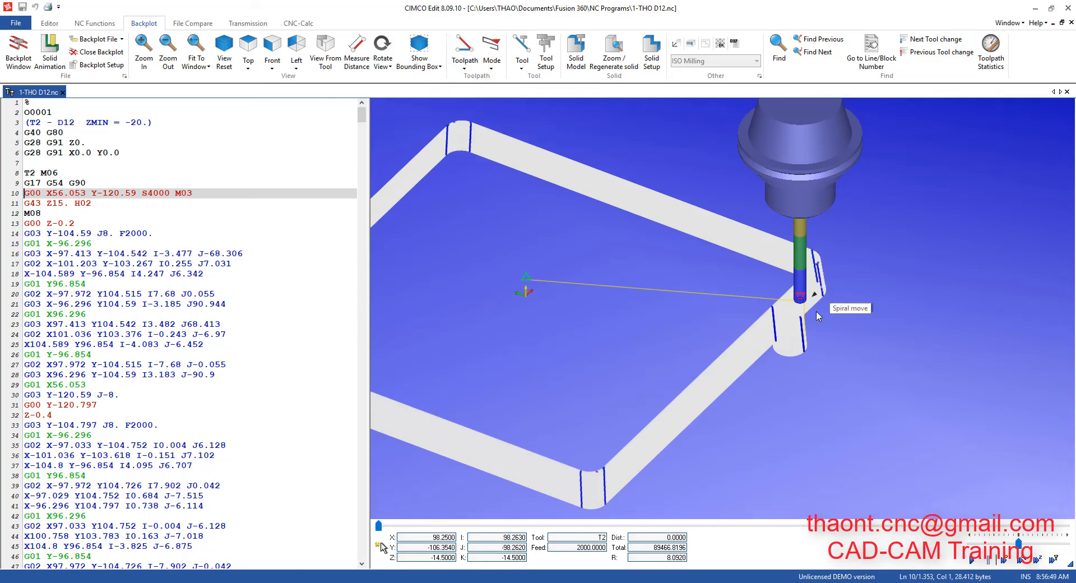
scroll(776, 340, "down", 2)
scroll(693, 331, "up", 3)
scroll(740, 334, "down", 4)
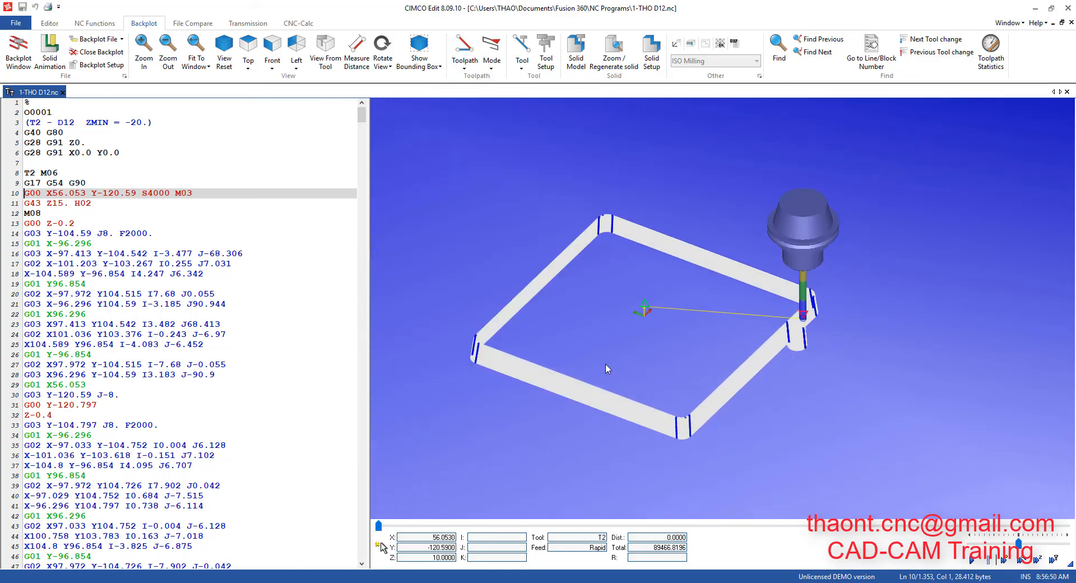
scroll(530, 337, "up", 4)
scroll(604, 321, "down", 4)
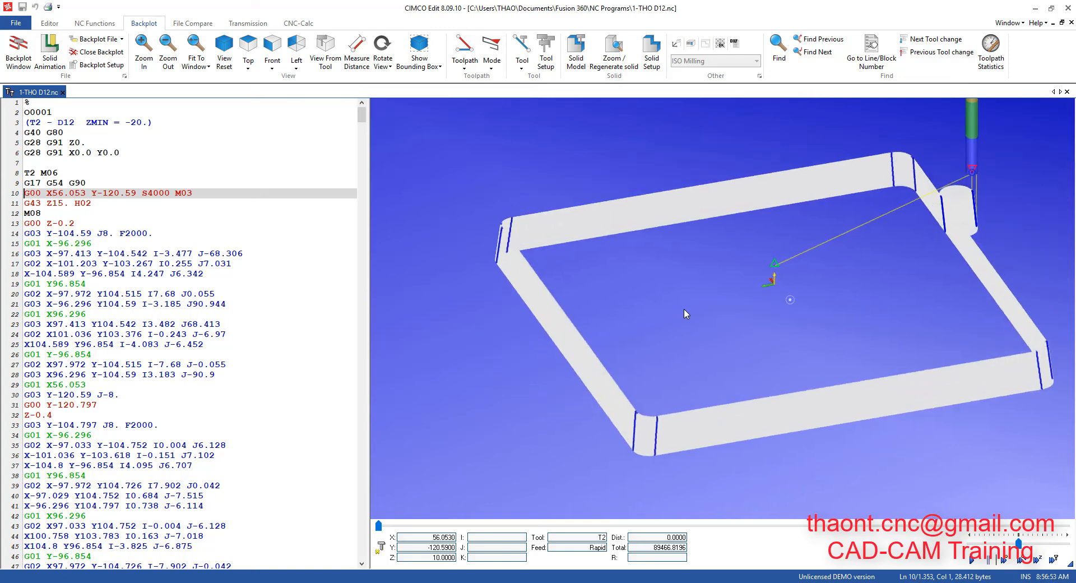
Orbit the T2 backplot and examine the lead-in and lead-out arcs and depth passes up close.
left_click_drag(683, 308, 1021, 410)
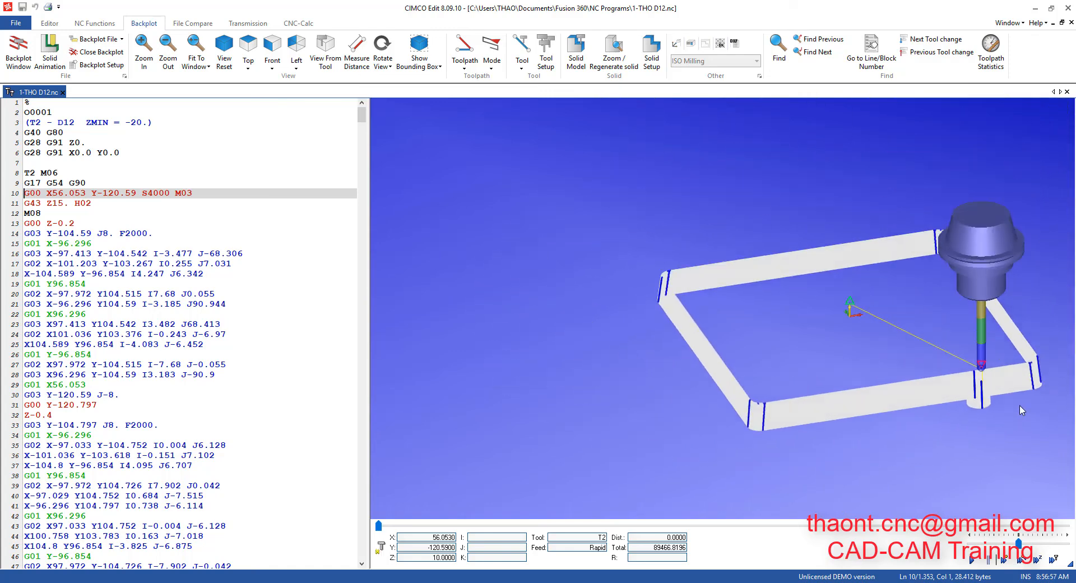
scroll(1026, 413, "down", 4)
scroll(1028, 413, "up", 12)
scroll(816, 323, "down", 2)
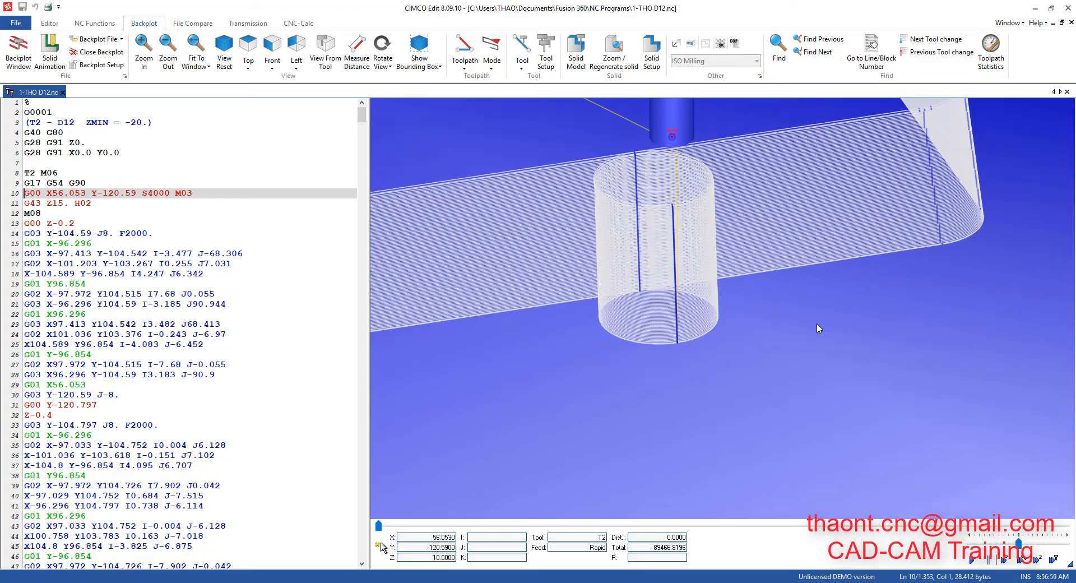
scroll(817, 324, "up", 6)
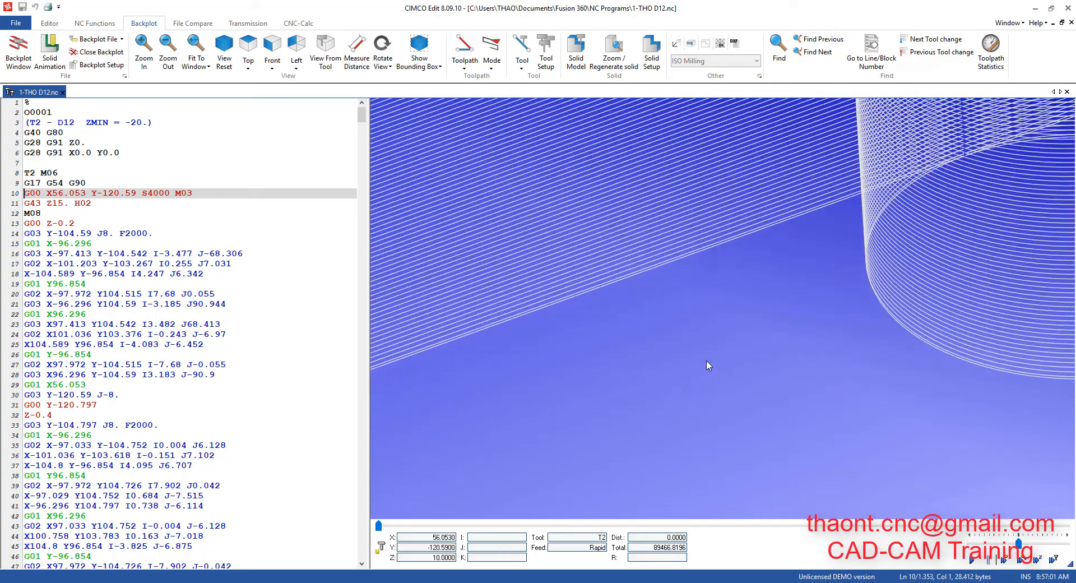
scroll(706, 366, "down", 6)
Check the T2 NC code against the backplot at lines 24 to 26 and at the O0001 program number line.
scroll(81, 343, "down", 13)
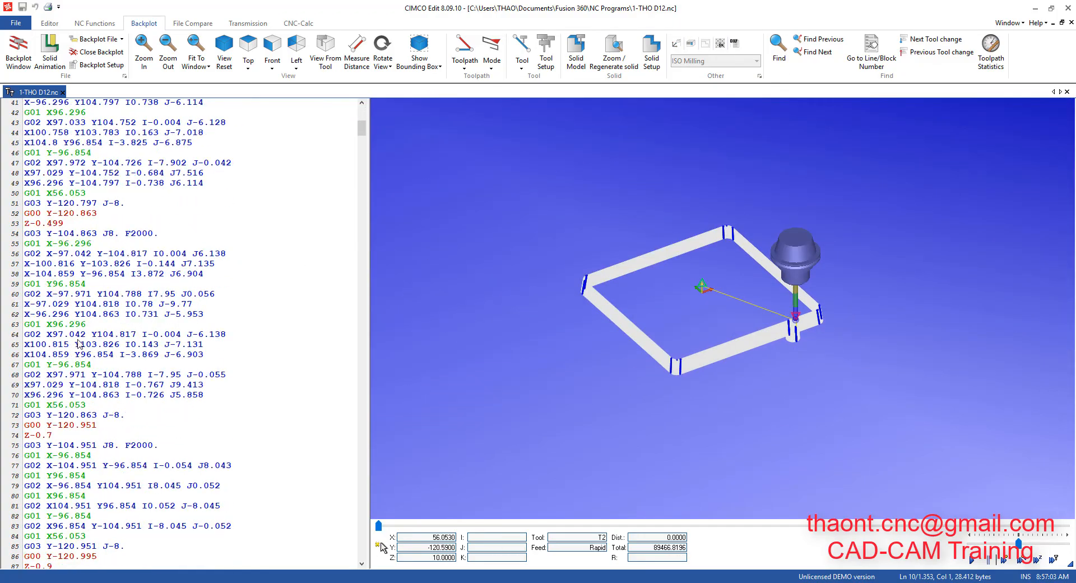
left_click_drag(363, 134, 364, 113)
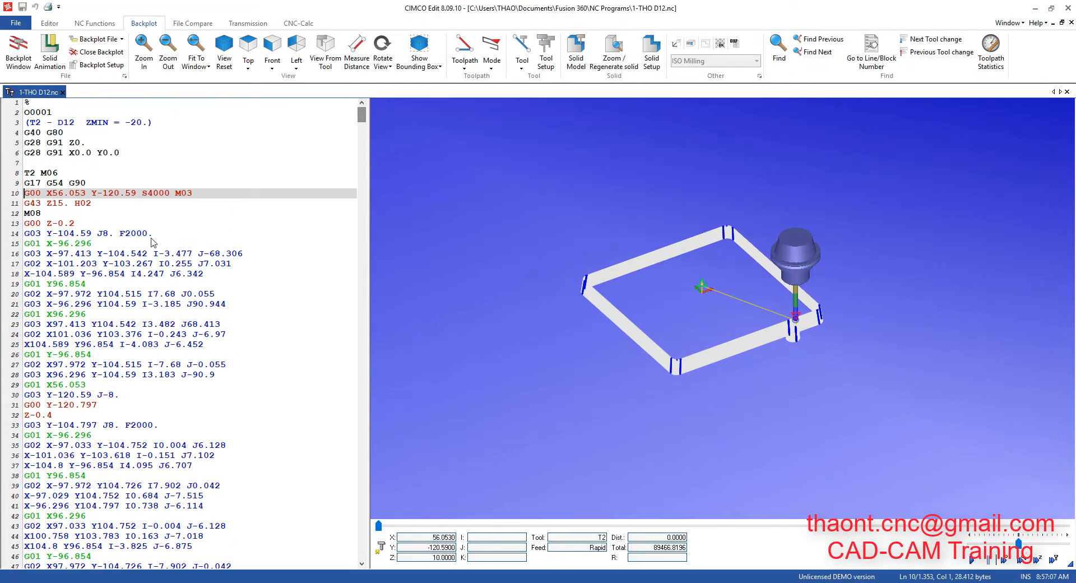
left_click(106, 285)
left_click_drag(108, 334, 112, 356)
scroll(862, 321, "down", 4)
scroll(861, 325, "up", 5)
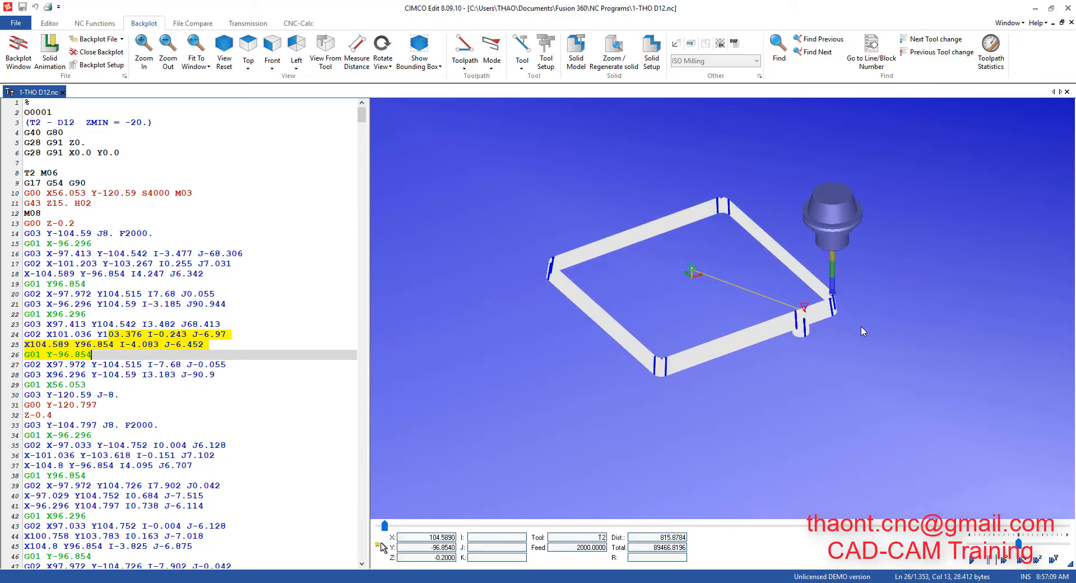
scroll(852, 324, "up", 5)
scroll(835, 313, "down", 3)
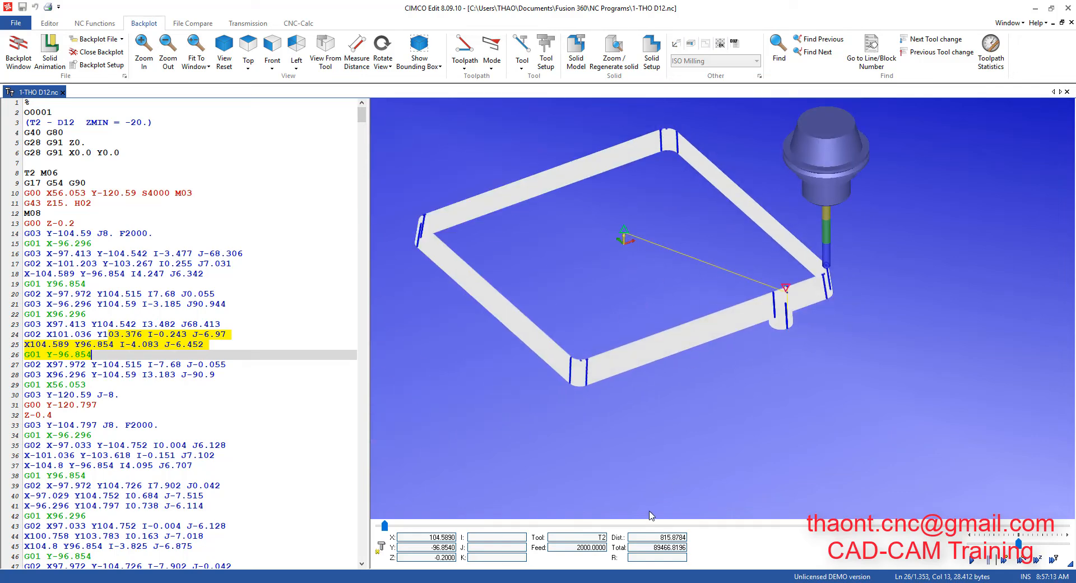
left_click(23, 113)
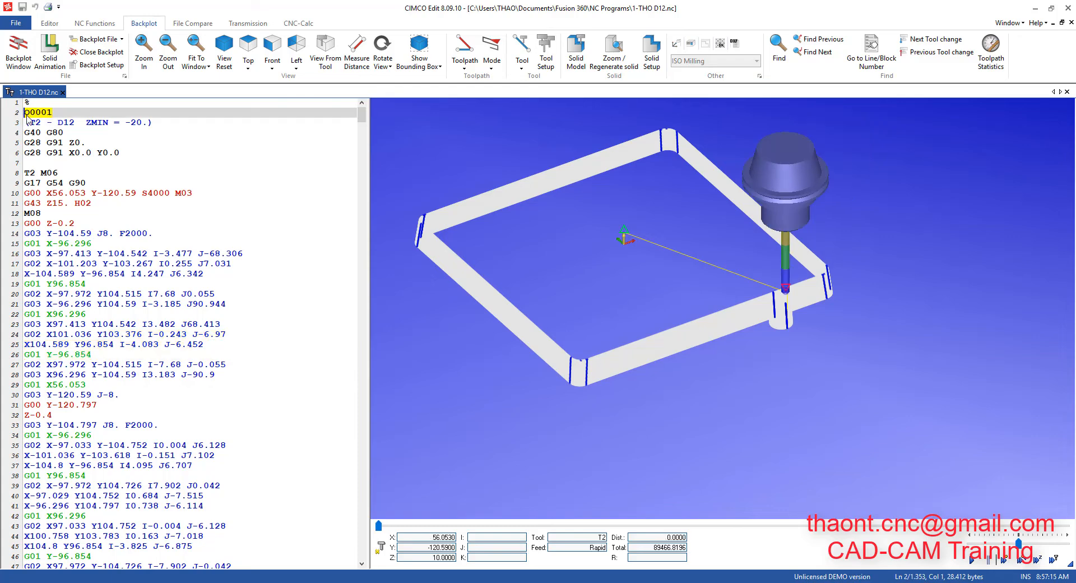
Switch to Fusion 360 and create an NC program for the T10 contour operation.
key("alt+Tab")
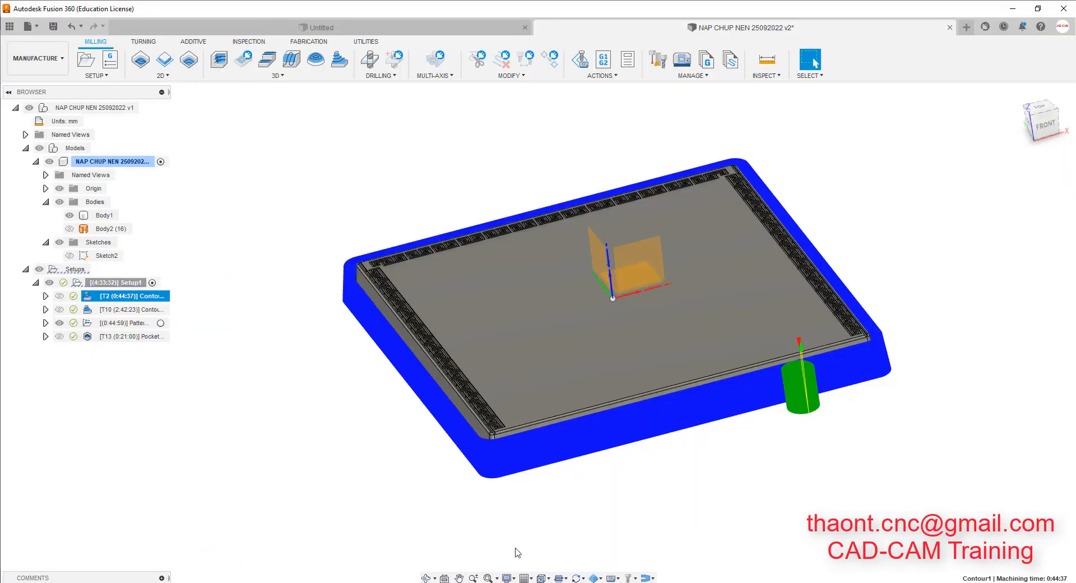
left_click(223, 394)
left_click(132, 309)
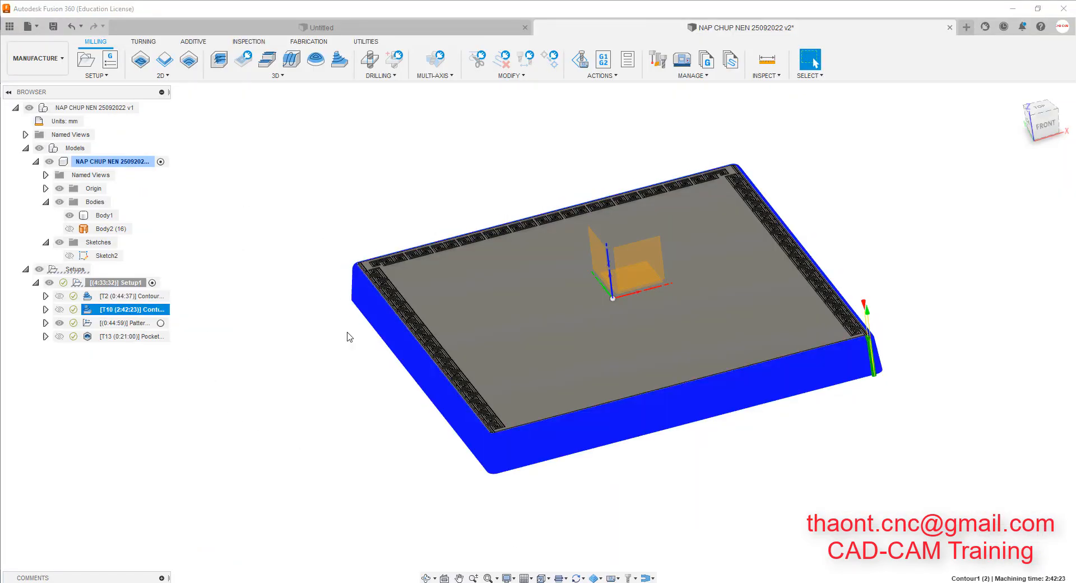
scroll(884, 343, "up", 3)
scroll(882, 350, "down", 1)
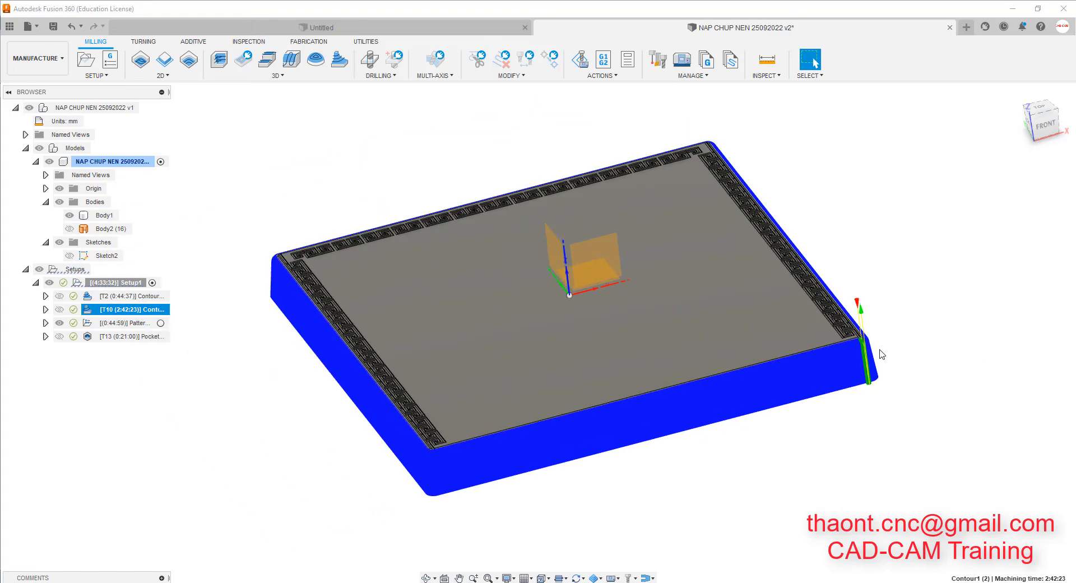
left_click(603, 61)
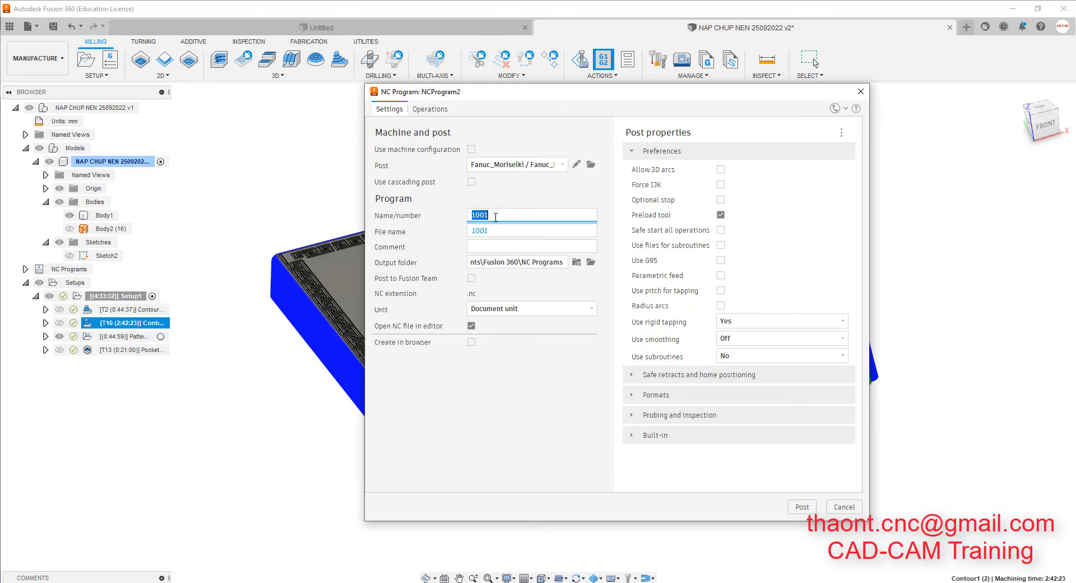
Set the program number to 2 and the file name to 2-TINH R2, and post the T10 program.
type("2")
left_click(490, 231)
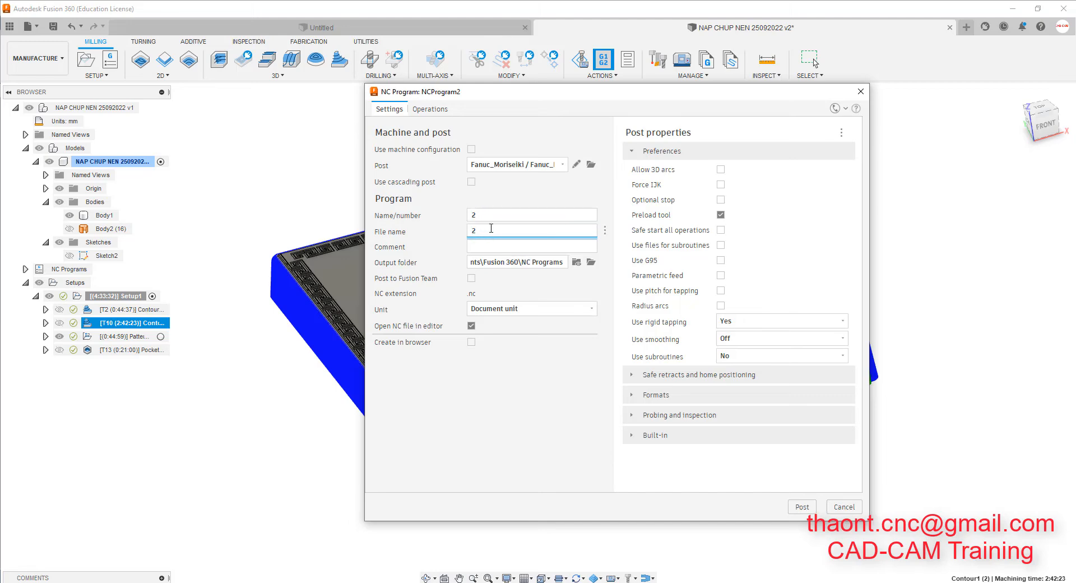
type("-TINH R2")
left_click(800, 507)
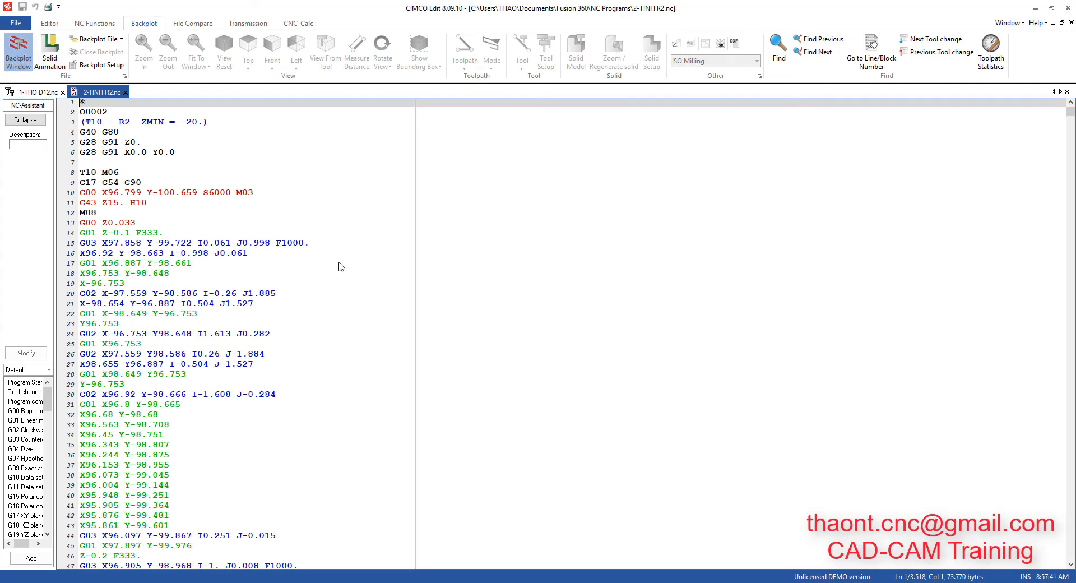
Inspect the backplot of 2-TINH R2.nc from several angles with the toolpath's segment endpoints marked.
scroll(745, 479, "up", 5)
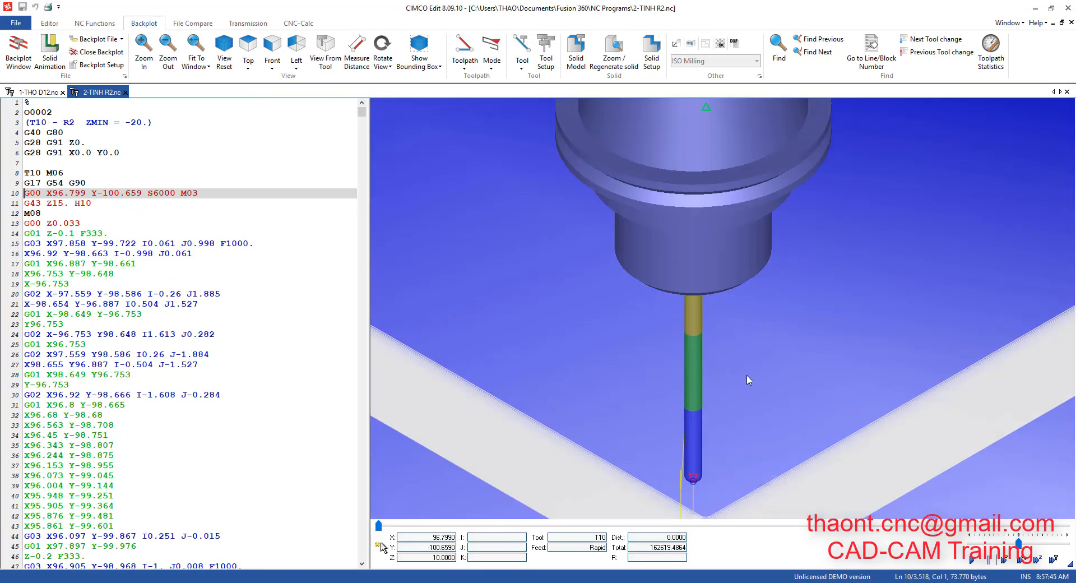
scroll(737, 340, "down", 5)
scroll(736, 340, "up", 2)
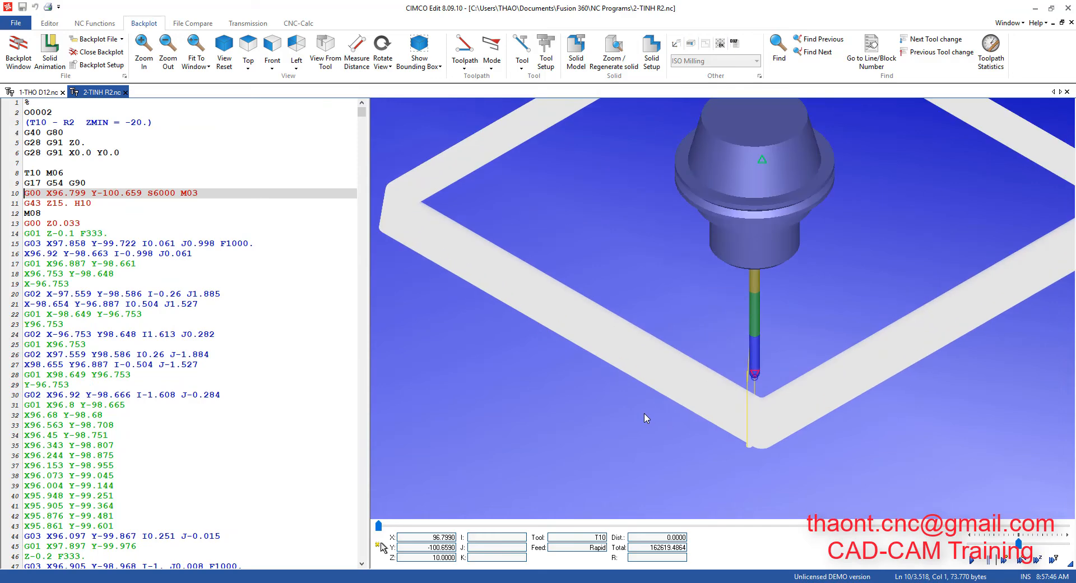
left_click(477, 72)
left_click(486, 96)
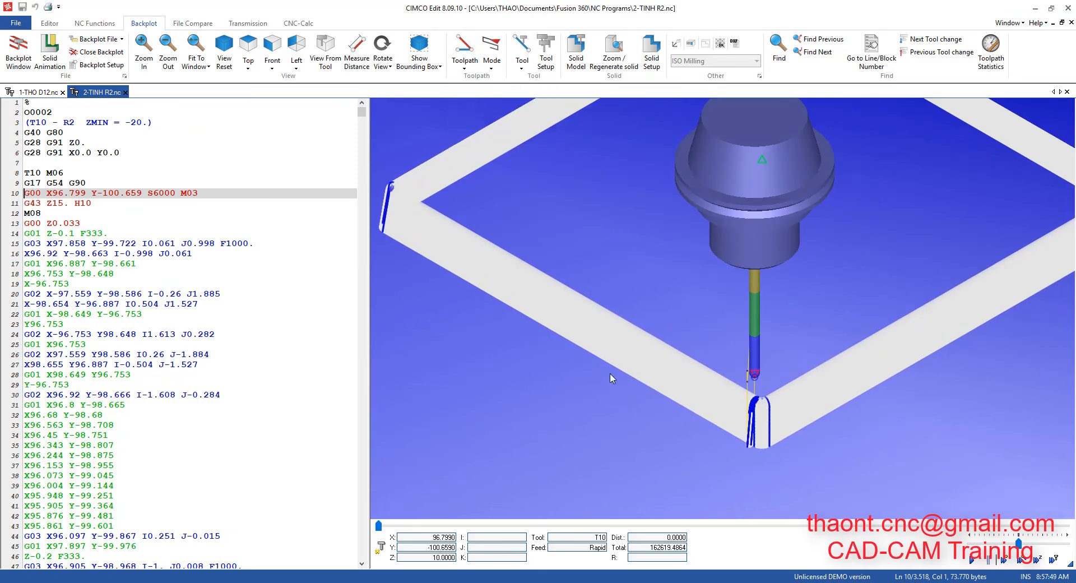
scroll(610, 372, "up", 3)
scroll(692, 287, "down", 6)
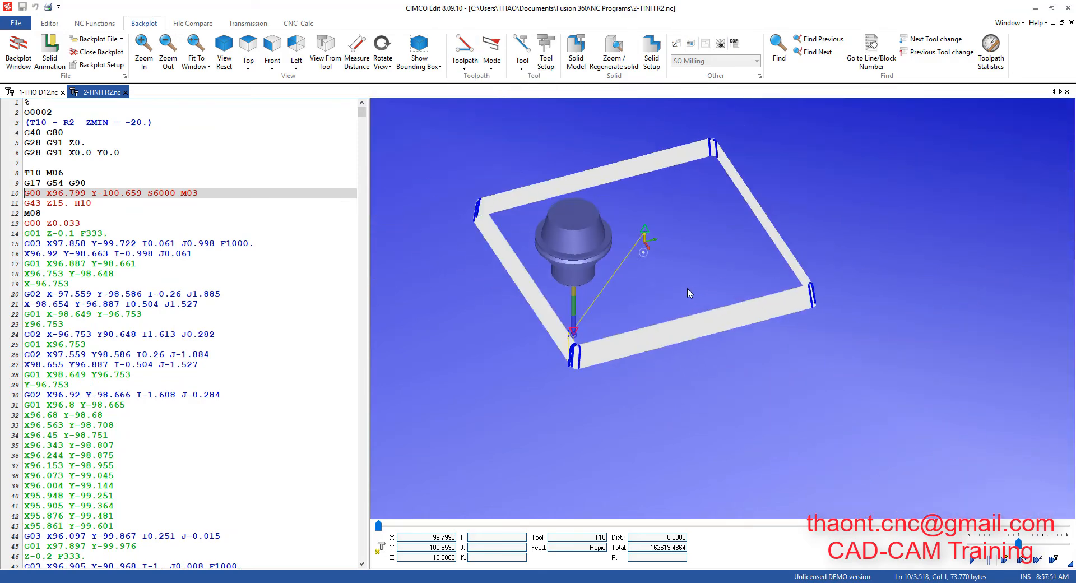
left_click_drag(687, 288, 728, 286)
Check the T10 NC code against the backplot at an arc move and in the program header lines.
scroll(152, 247, "down", 16)
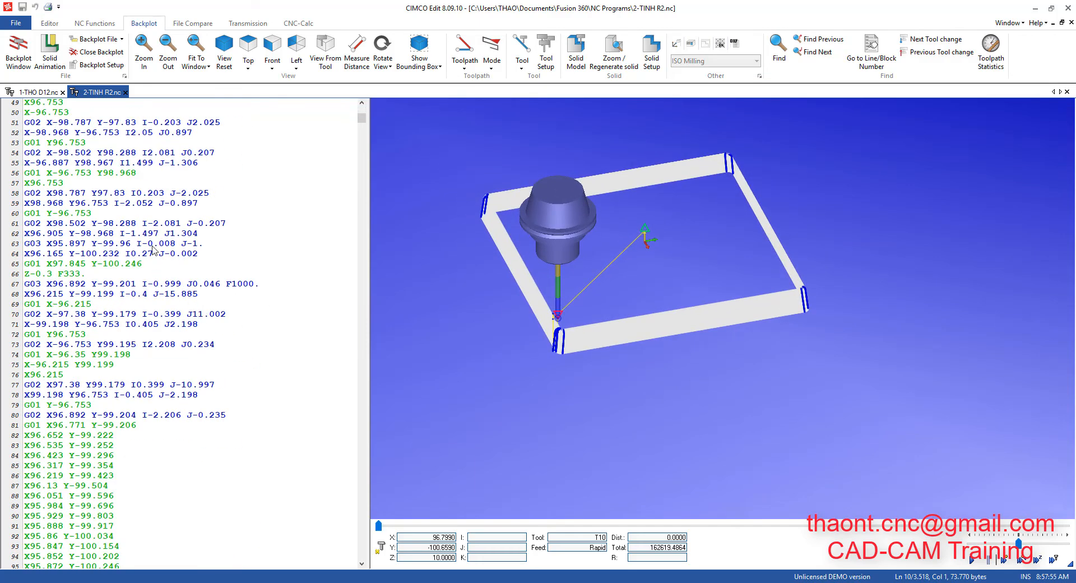
left_click(152, 236)
scroll(185, 280, "up", 16)
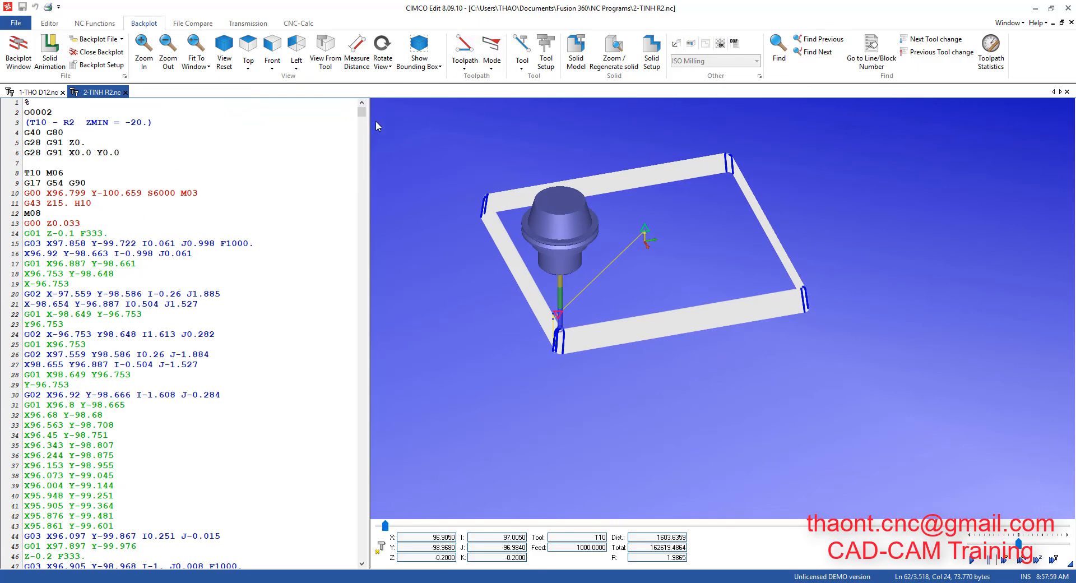
left_click(46, 125)
left_click(70, 154)
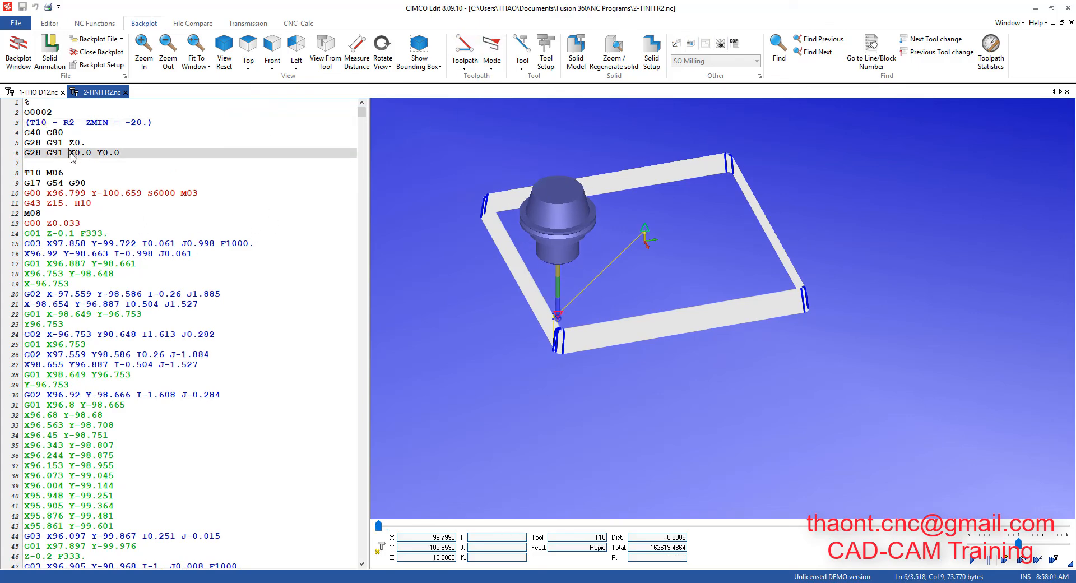
Trace the opening lines of the T10 program in the backplot, from the tool-length offset down to the first cutting moves.
left_click(78, 183)
left_click(66, 205)
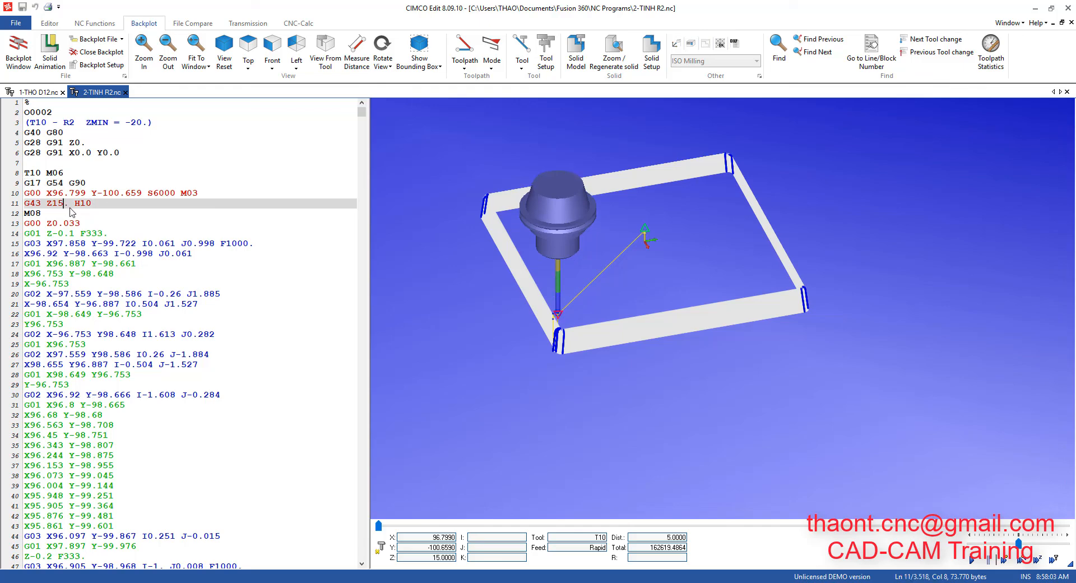
left_click(71, 223)
left_click(71, 235)
left_click(113, 247)
left_click(79, 265)
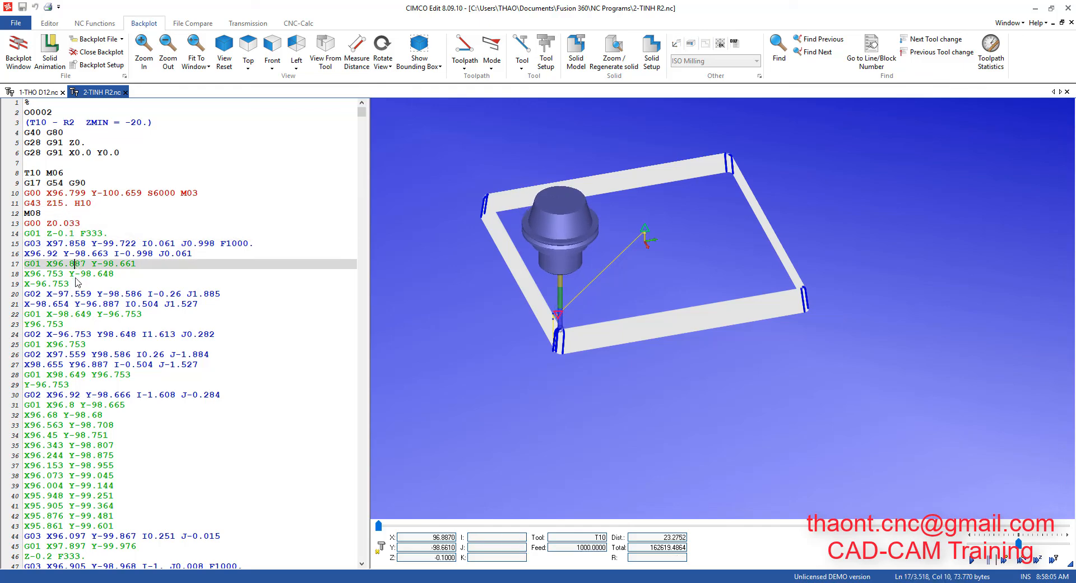
left_click(84, 284)
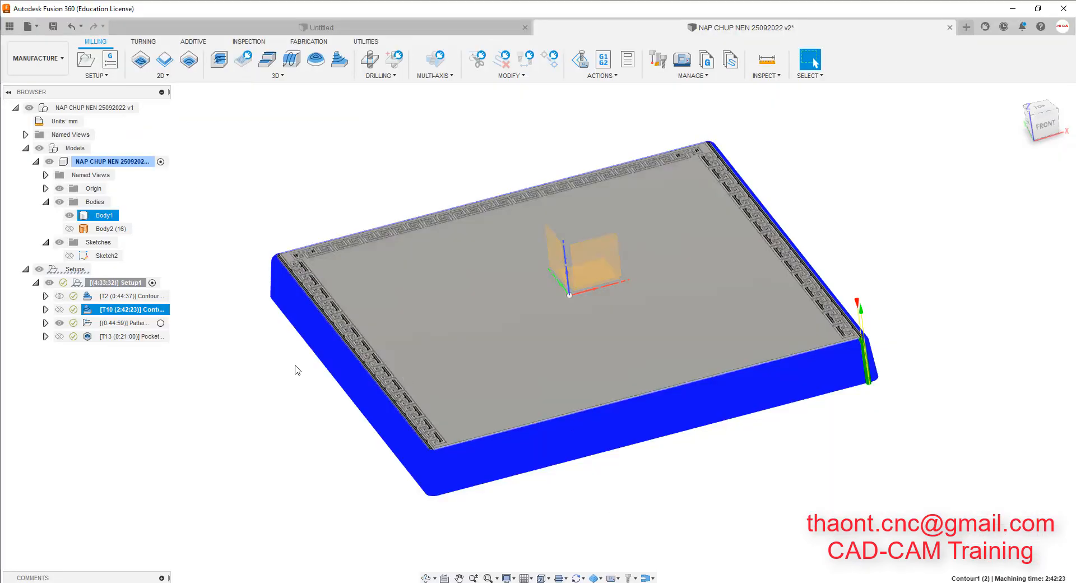
In Fusion 360, post the pattern and T13 pocket operations together as program number 3 with the file name 3-HOA VAN R05.
left_click(126, 323)
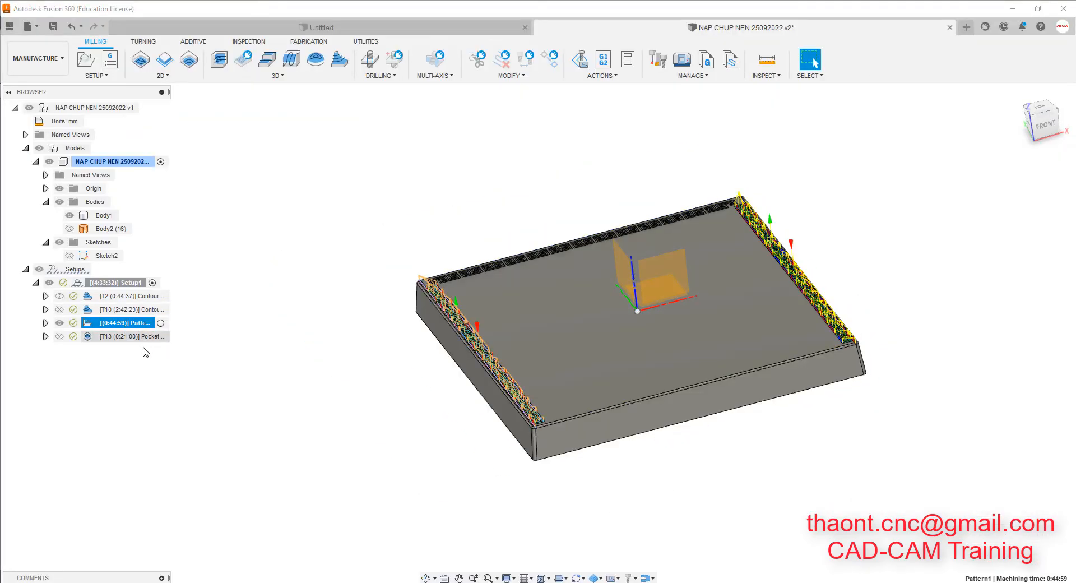
left_click(140, 335, "ctrl")
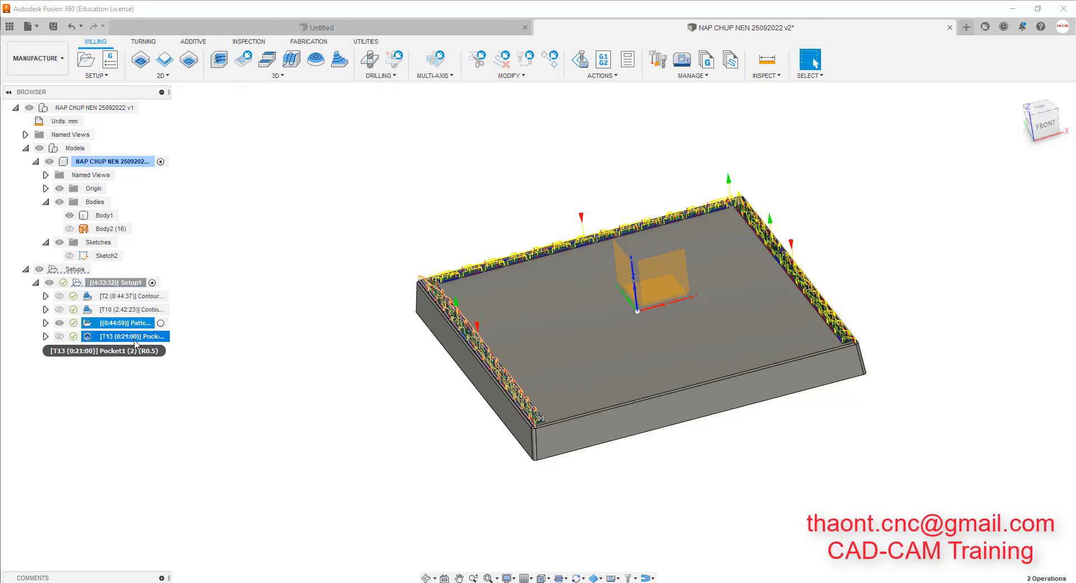
left_click(609, 66)
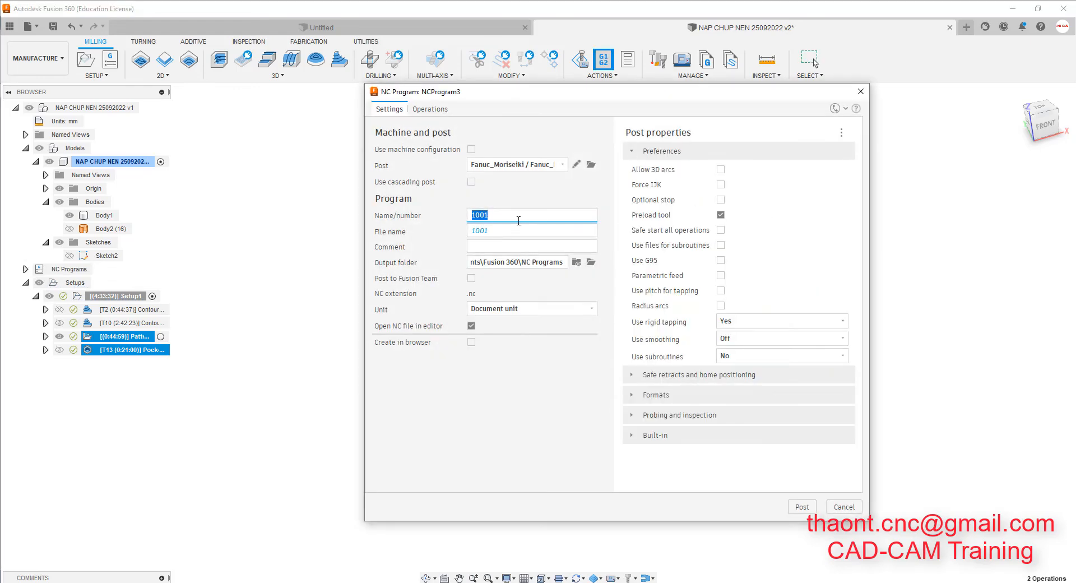
type("3")
left_click(494, 232)
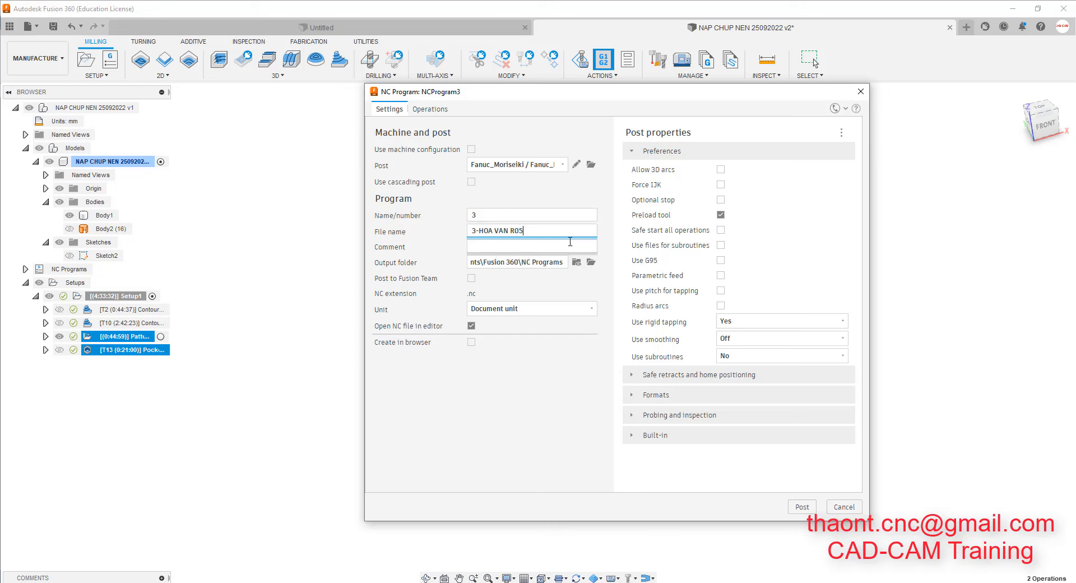
left_click(801, 507)
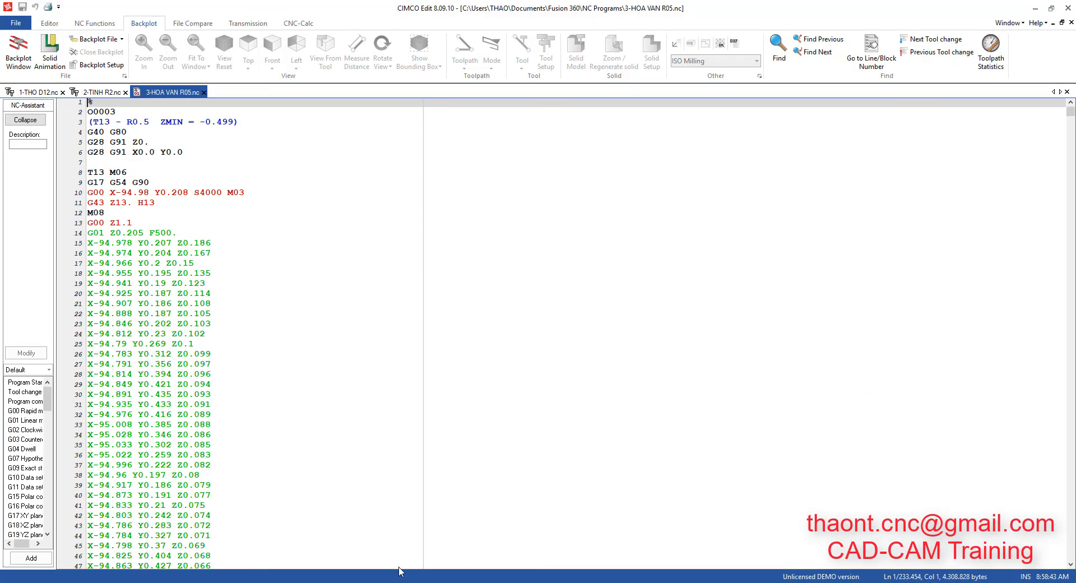
Check the tool number and minimum Z value in the header comment of 3-HOA VAN R05.nc.
left_click(124, 128)
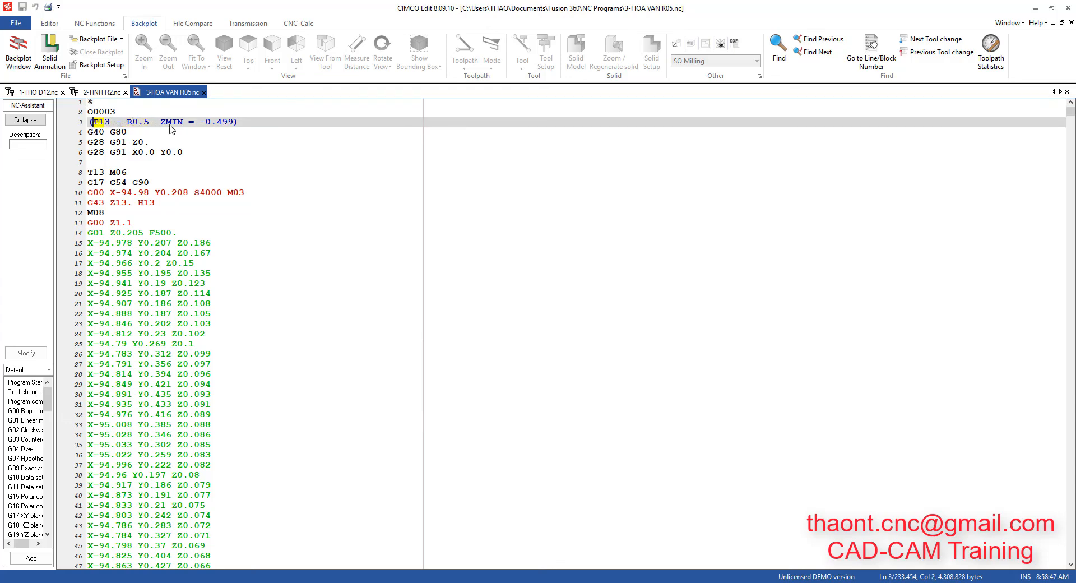
left_click(211, 128)
left_click_drag(223, 129, 243, 135)
left_click(218, 124)
left_click(206, 126)
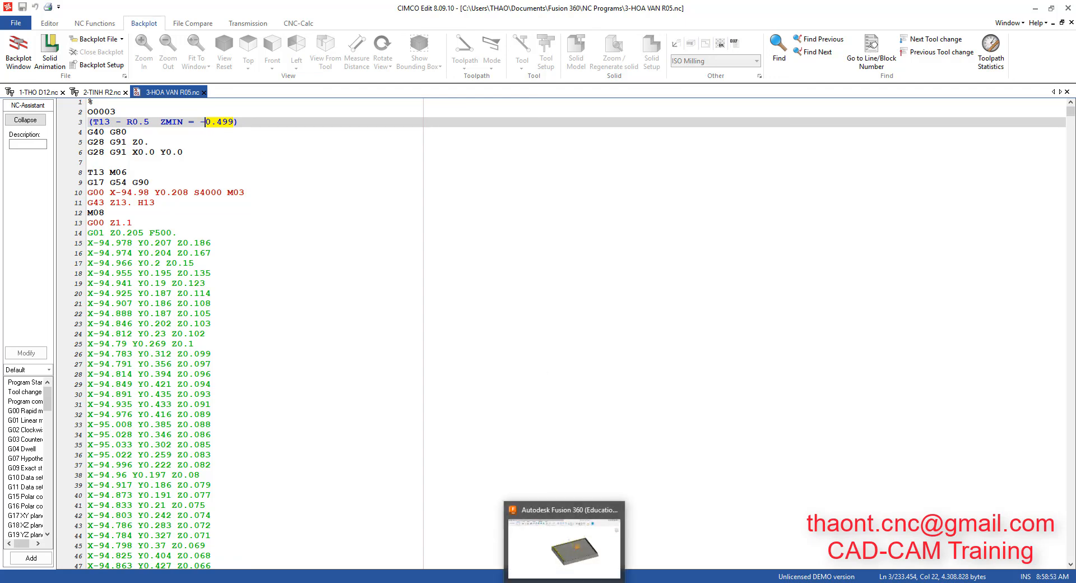
Switch to Fusion 360 and measure a vertical edge of the border pattern's groove to check its depth.
left_click(564, 582)
scroll(495, 297, "up", 10)
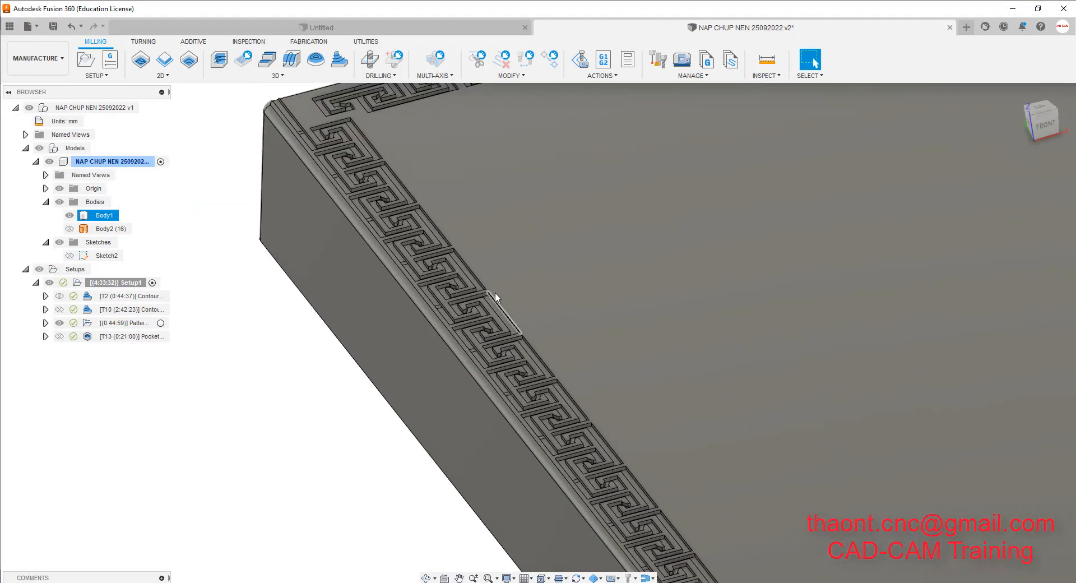
scroll(496, 297, "up", 4)
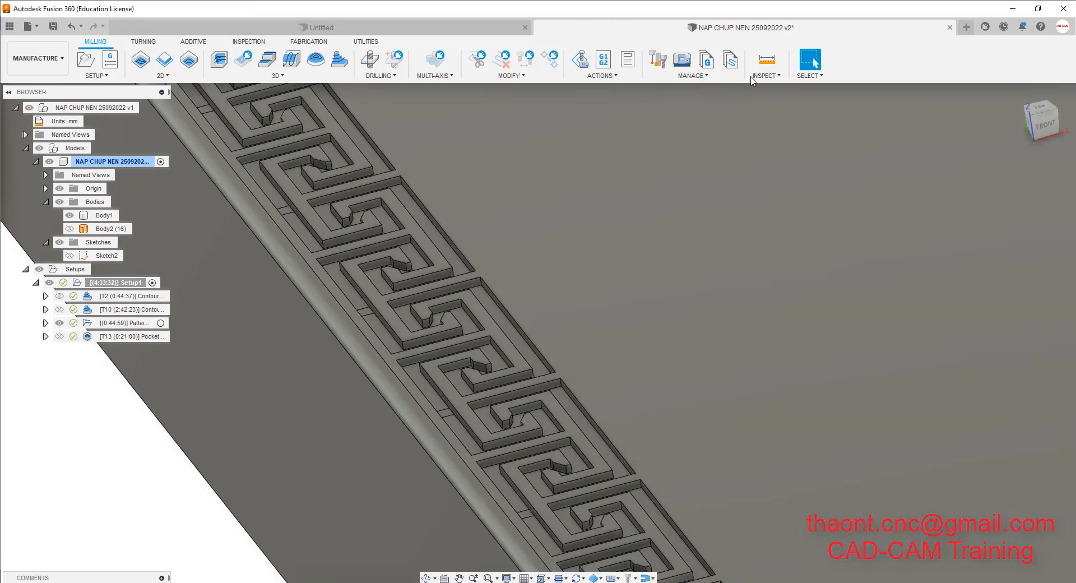
left_click(767, 59)
scroll(439, 298, "up", 5)
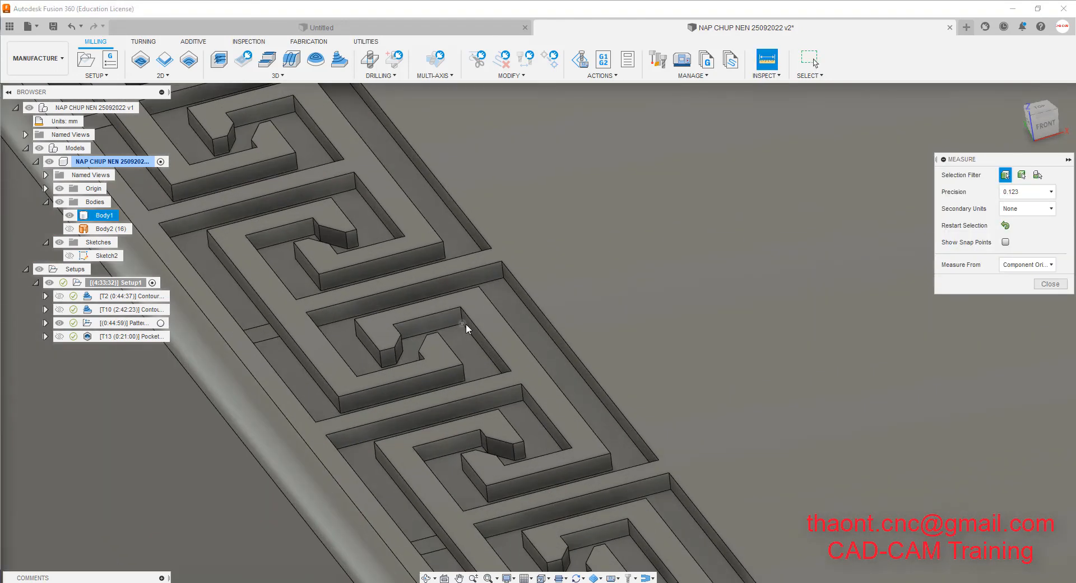
left_click(461, 312)
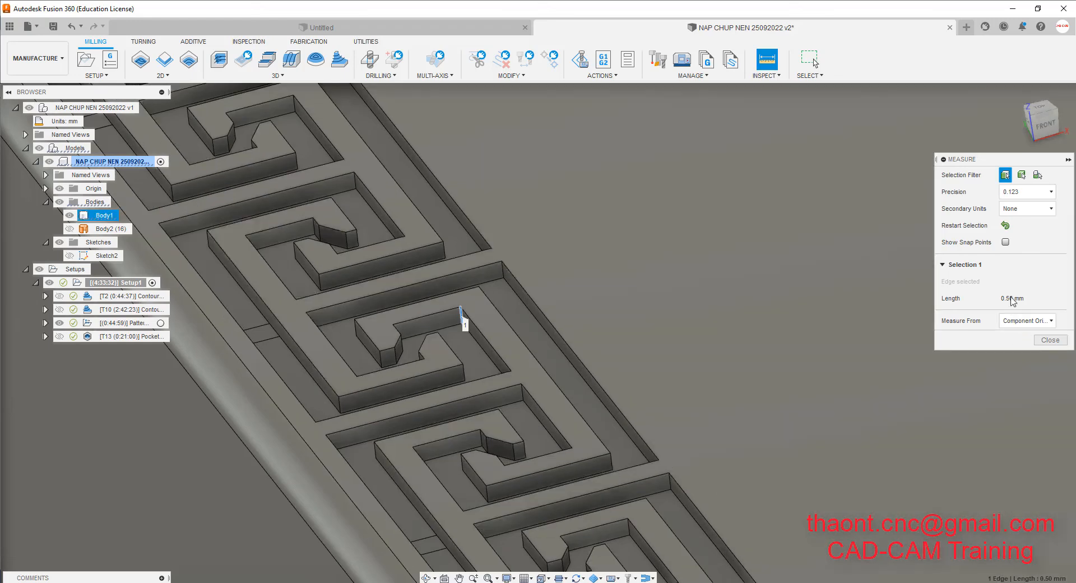
left_click(1050, 340)
Review the passes settings of the T13 pocket operation without changing them.
left_click(95, 337)
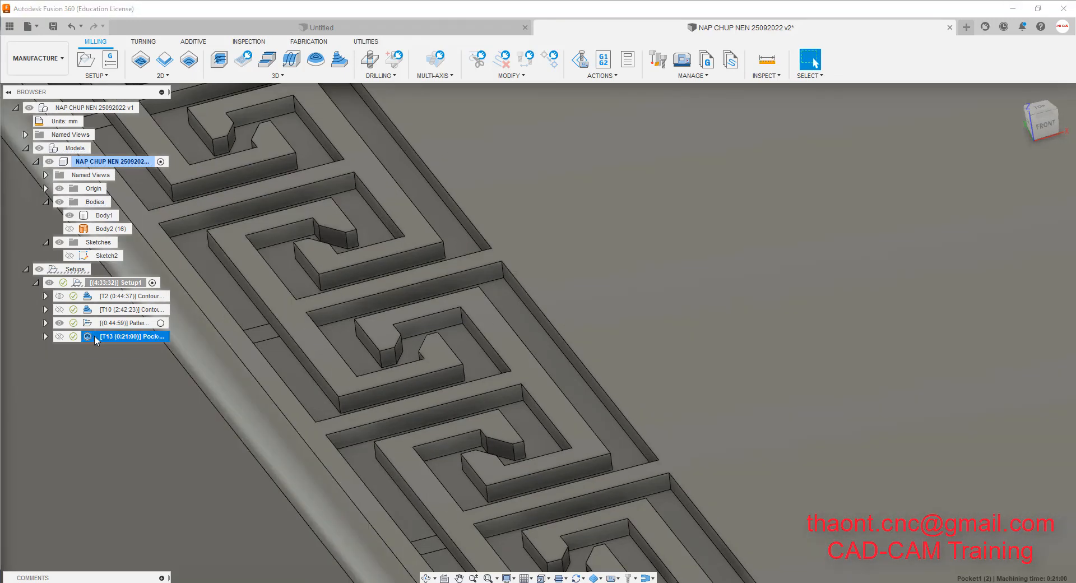
double_click(95, 337)
left_click(990, 175)
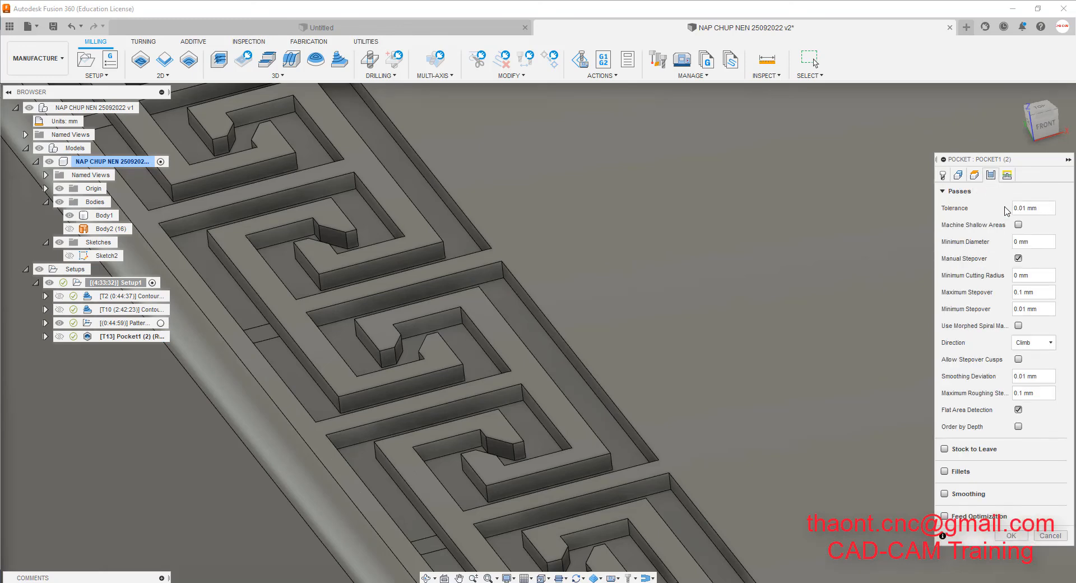
left_click(1051, 535)
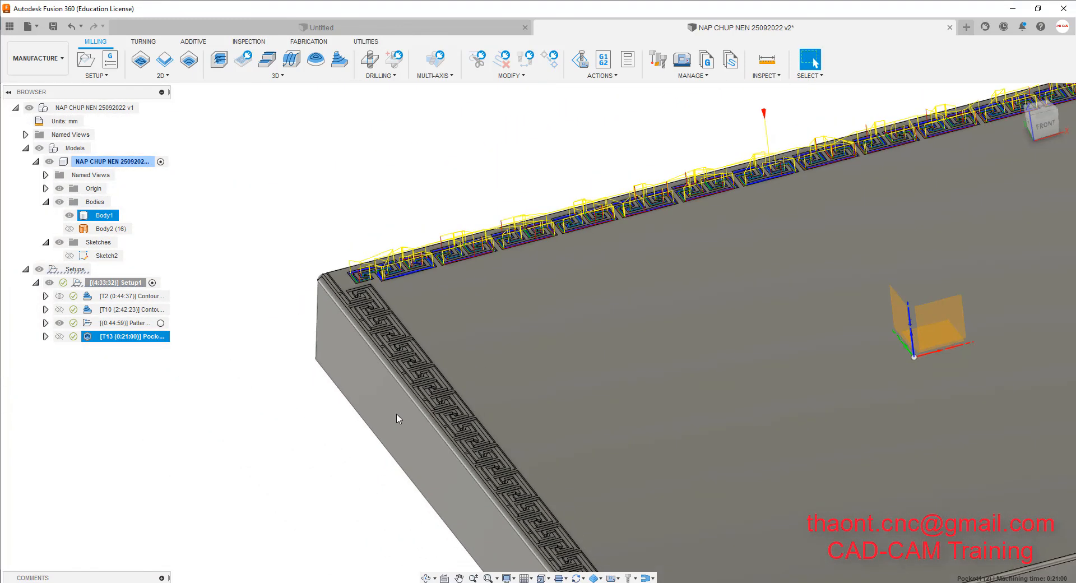
Clear the operation selection and save the cover design as a new version.
left_click(323, 213)
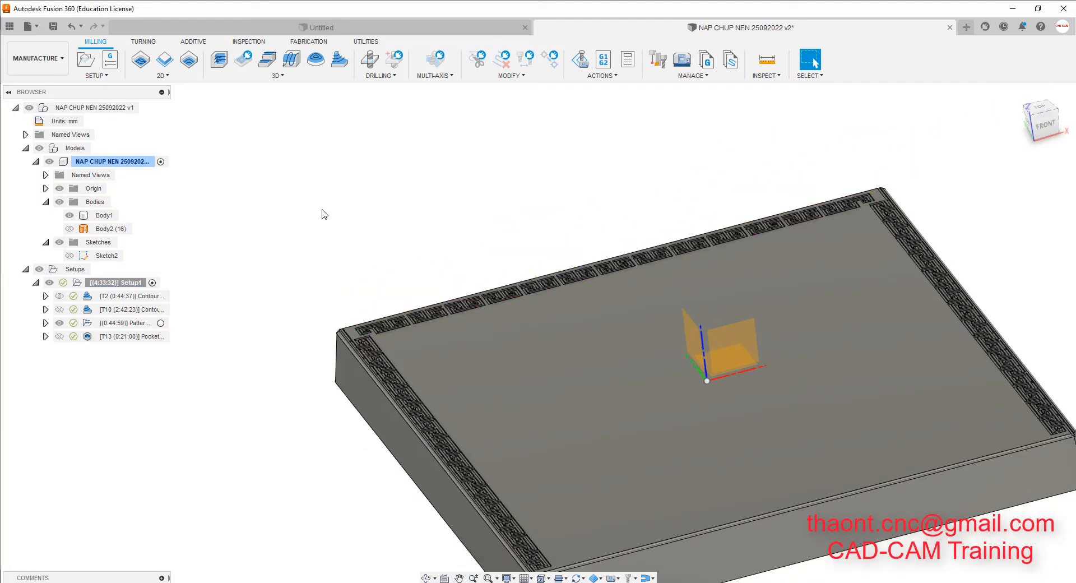
left_click(53, 26)
left_click(547, 317)
scroll(454, 222, "down", 2)
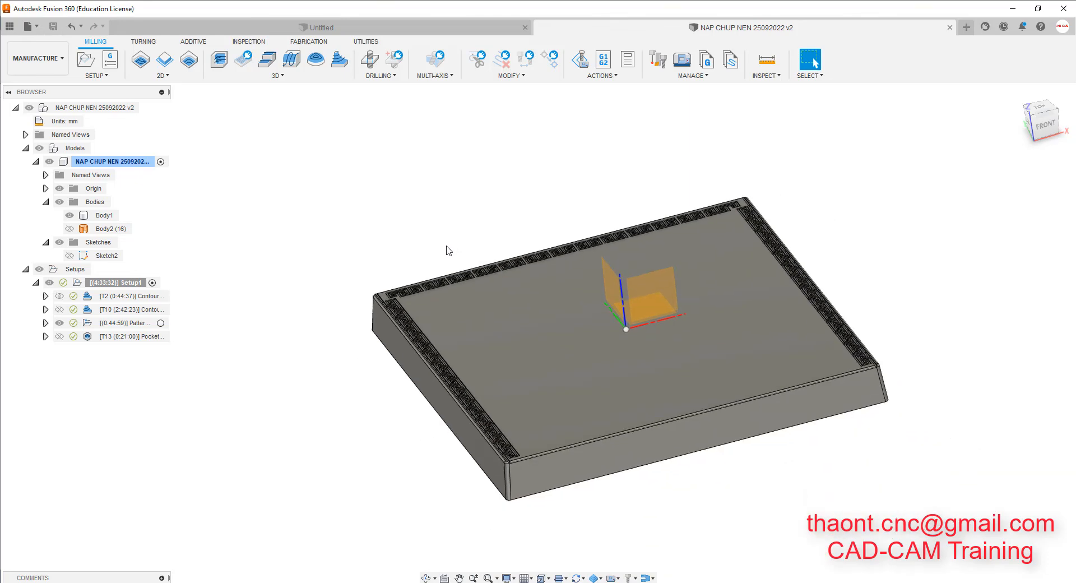
Examine the photo of the machined cover up close, including its patterned border, and close the image viewer.
key("alt+Tab")
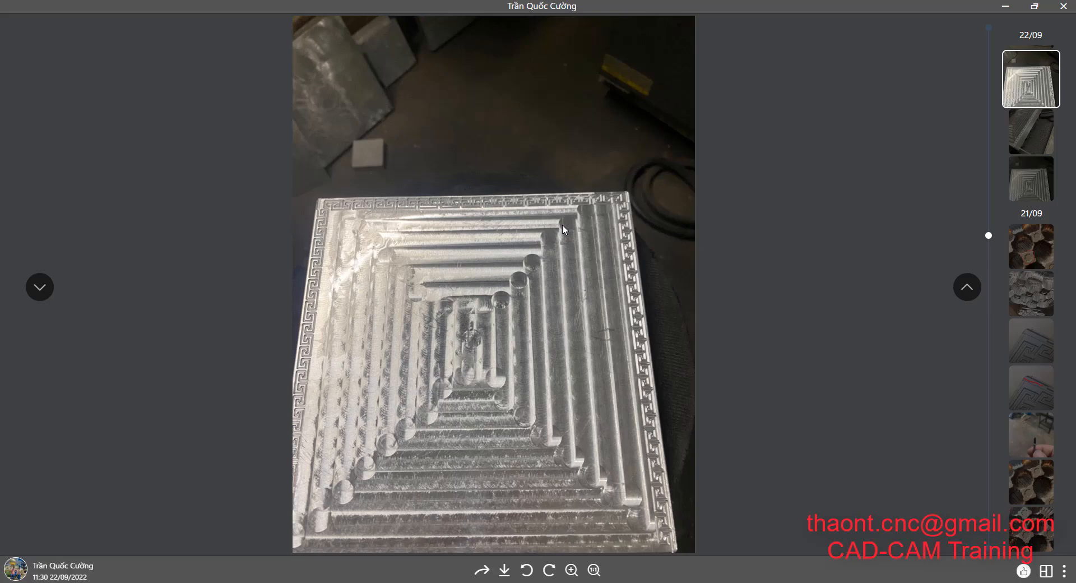
scroll(562, 225, "up", 2)
scroll(545, 236, "down", 2)
scroll(467, 335, "up", 3)
left_click_drag(566, 260, 667, 232)
scroll(585, 219, "down", 3)
left_click(1069, 6)
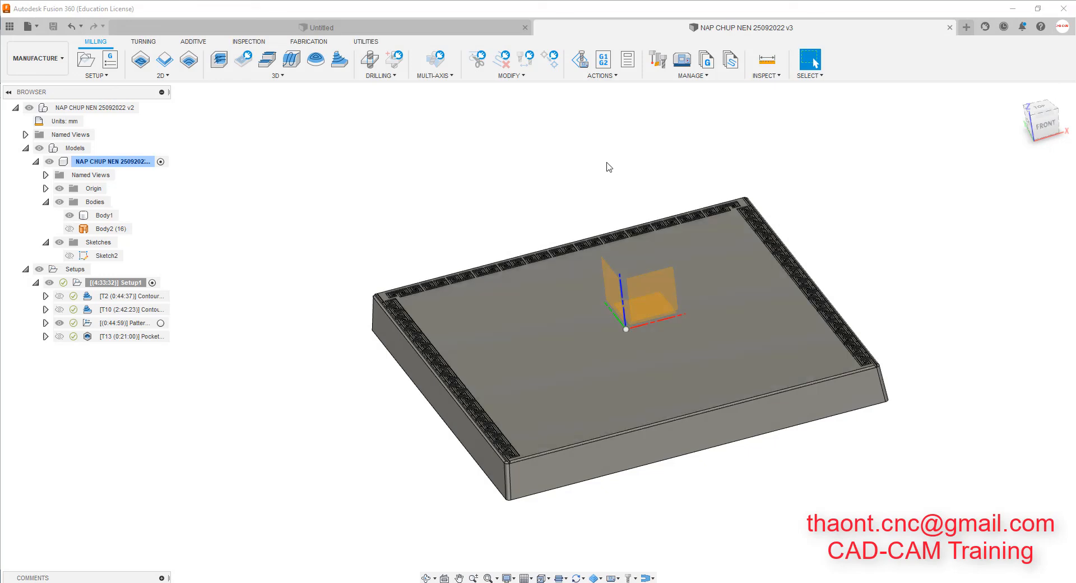